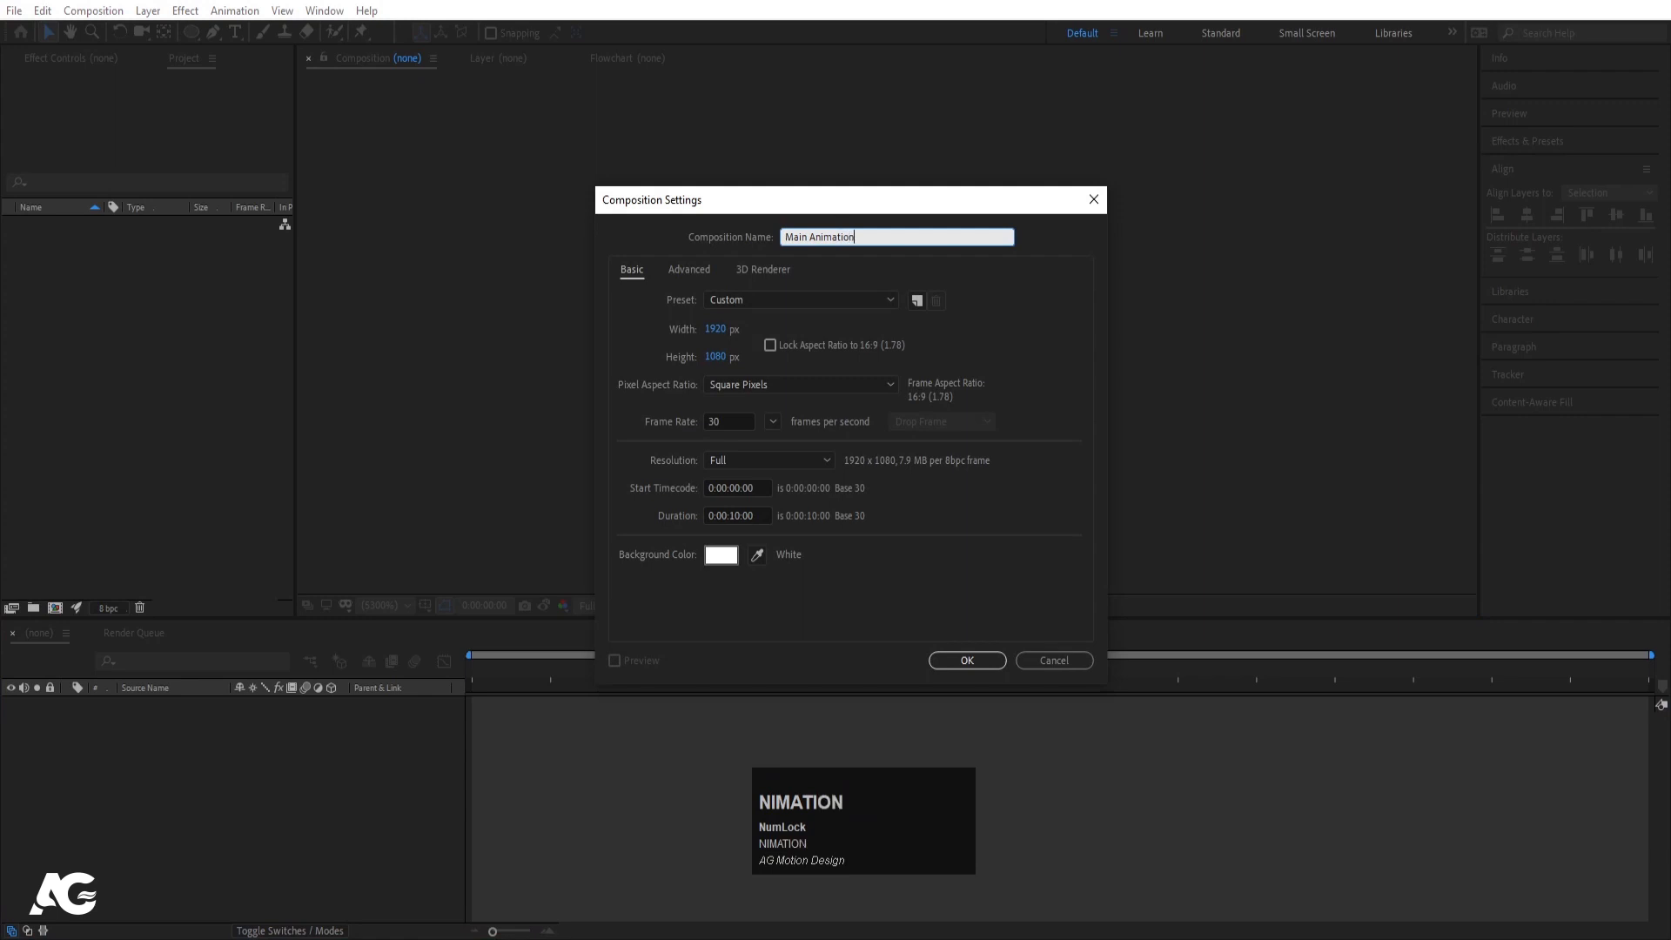
- Set the composition to 1920×1080 at 30 fps with a 0:00:20:00 duration
click(716, 330)
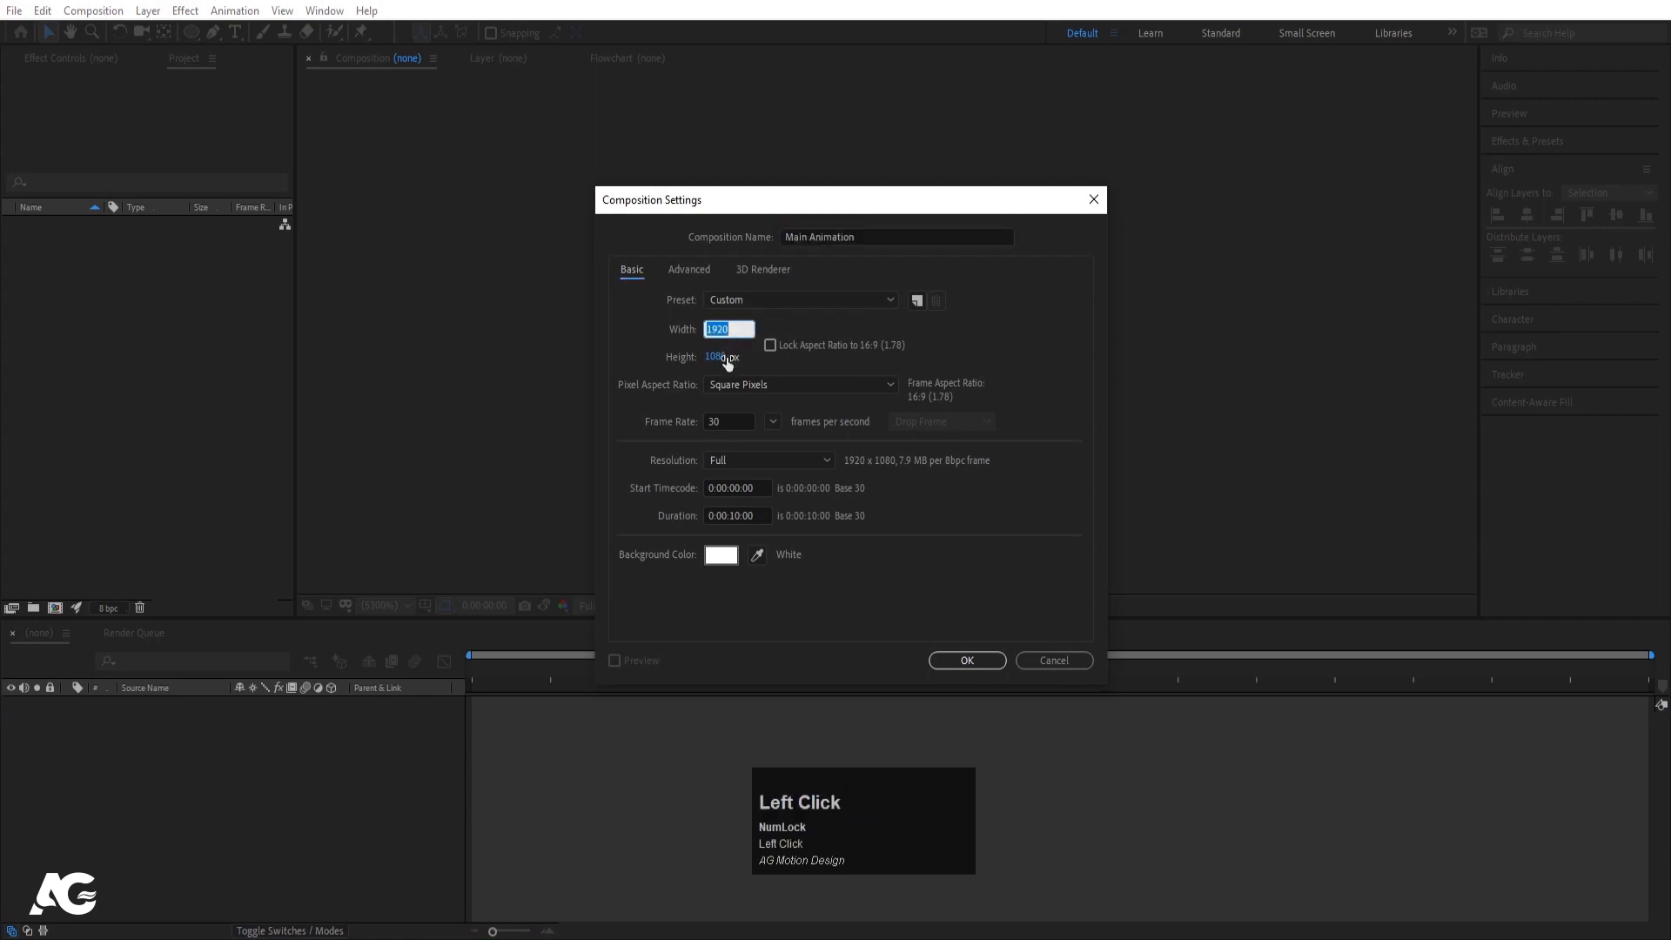
click(730, 422)
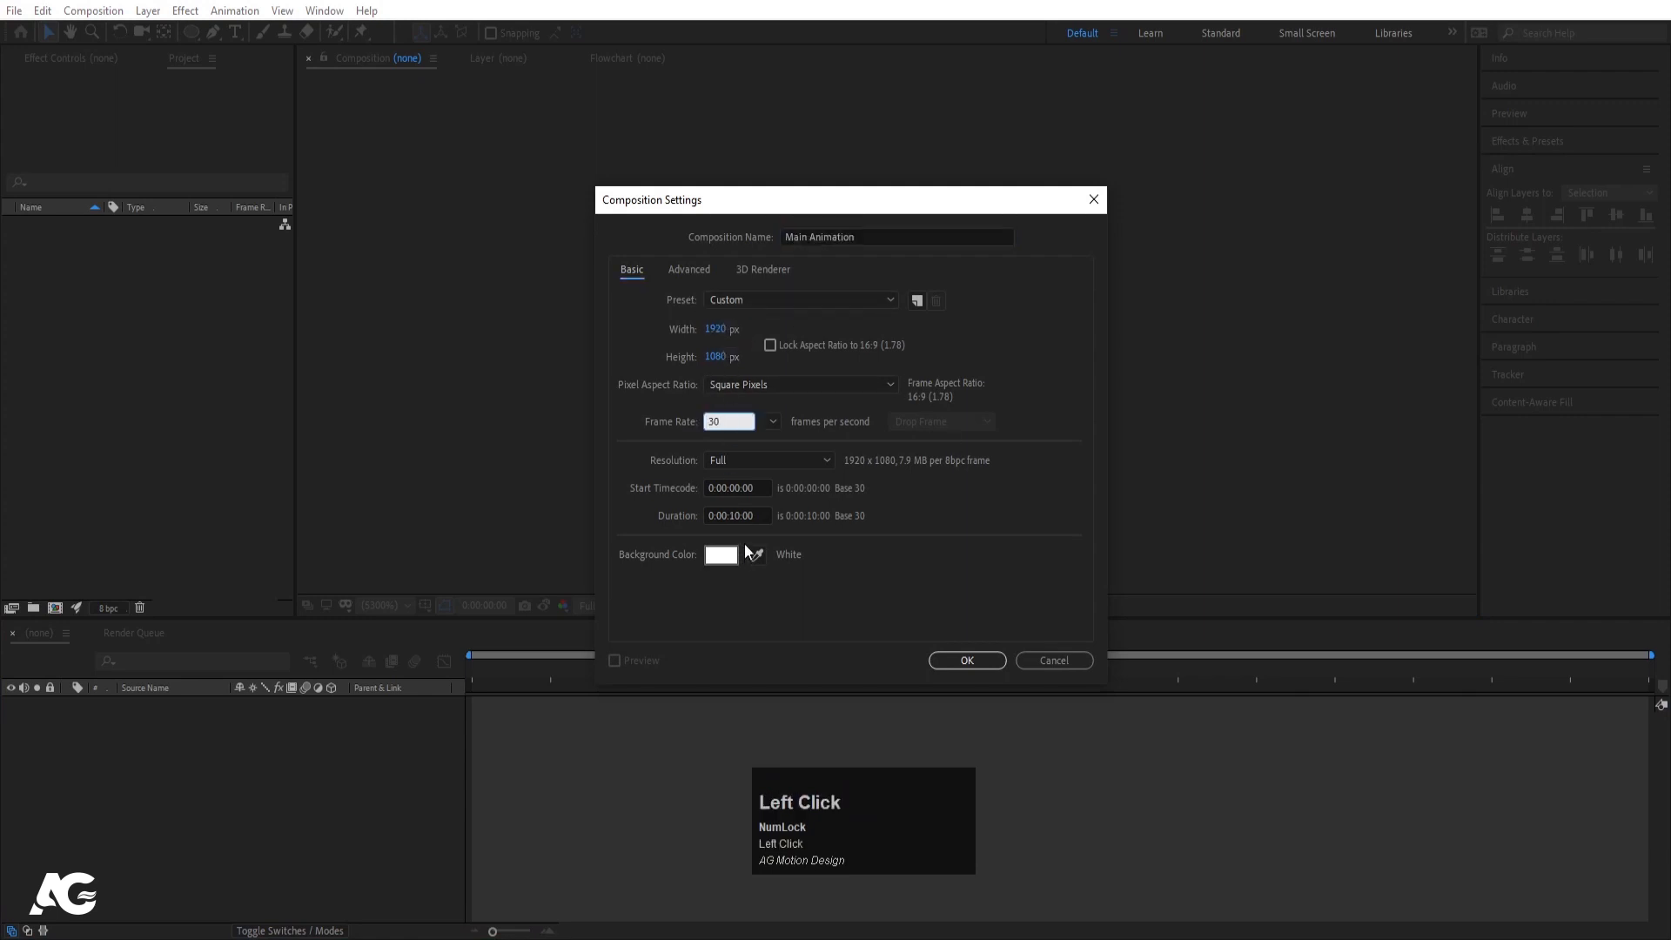
click(735, 515)
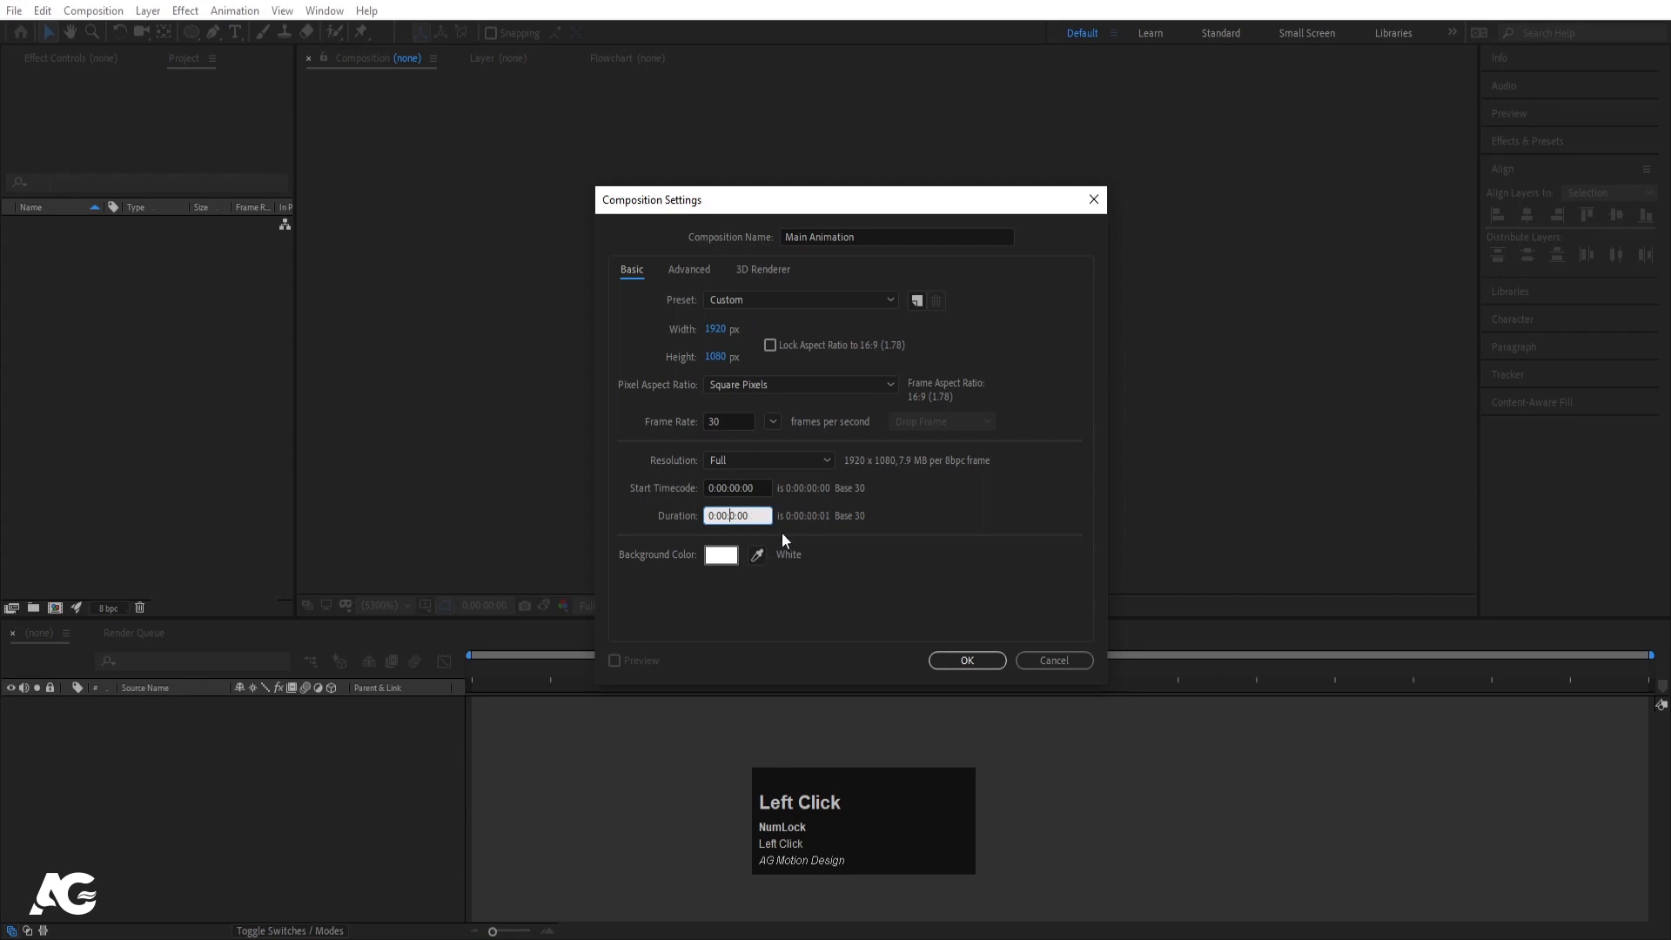
click(897, 505)
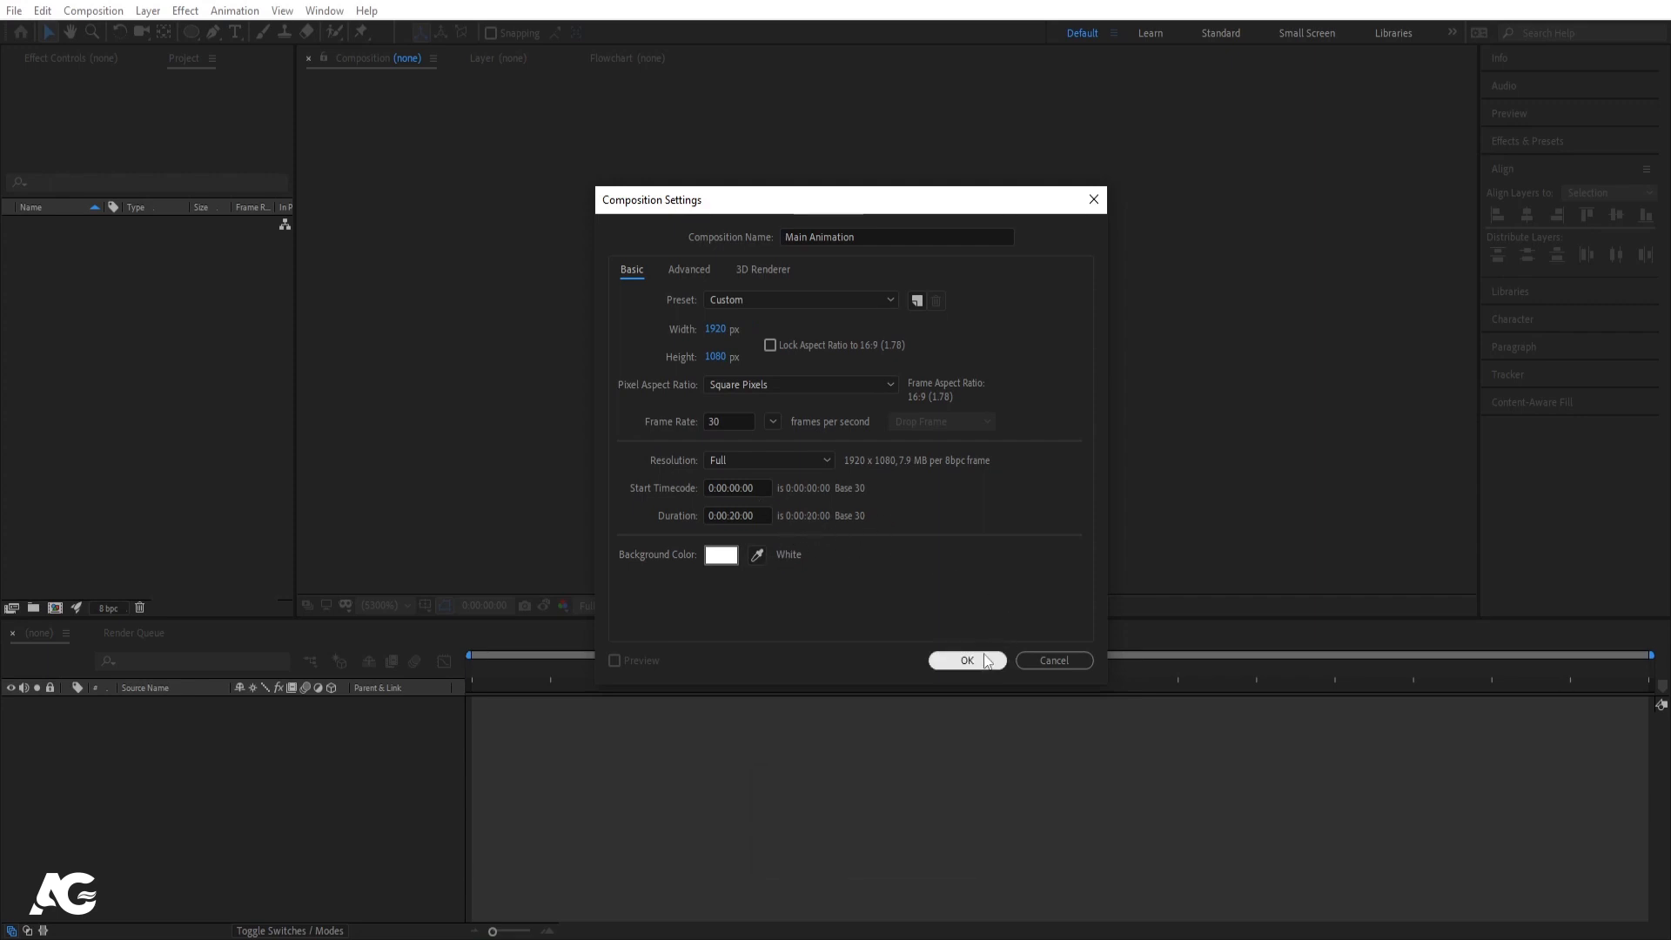
- Give the composition a light grey ECECEC background and confirm the settings
click(714, 557)
drag(71, 305, 57, 305)
click(442, 290)
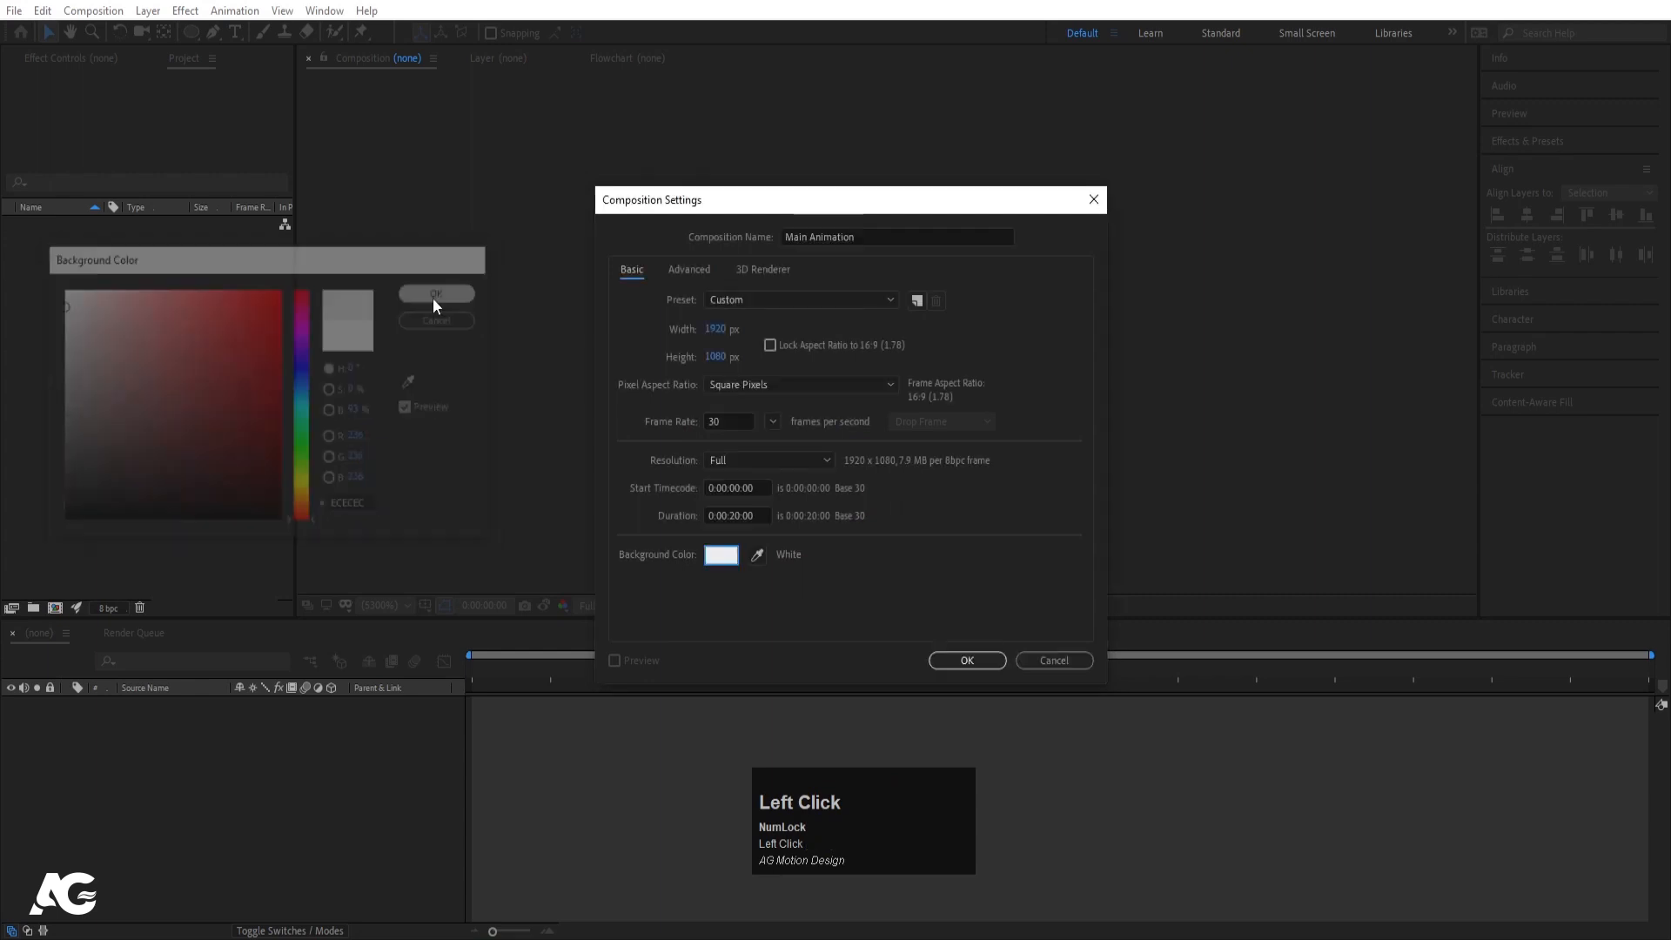
click(968, 661)
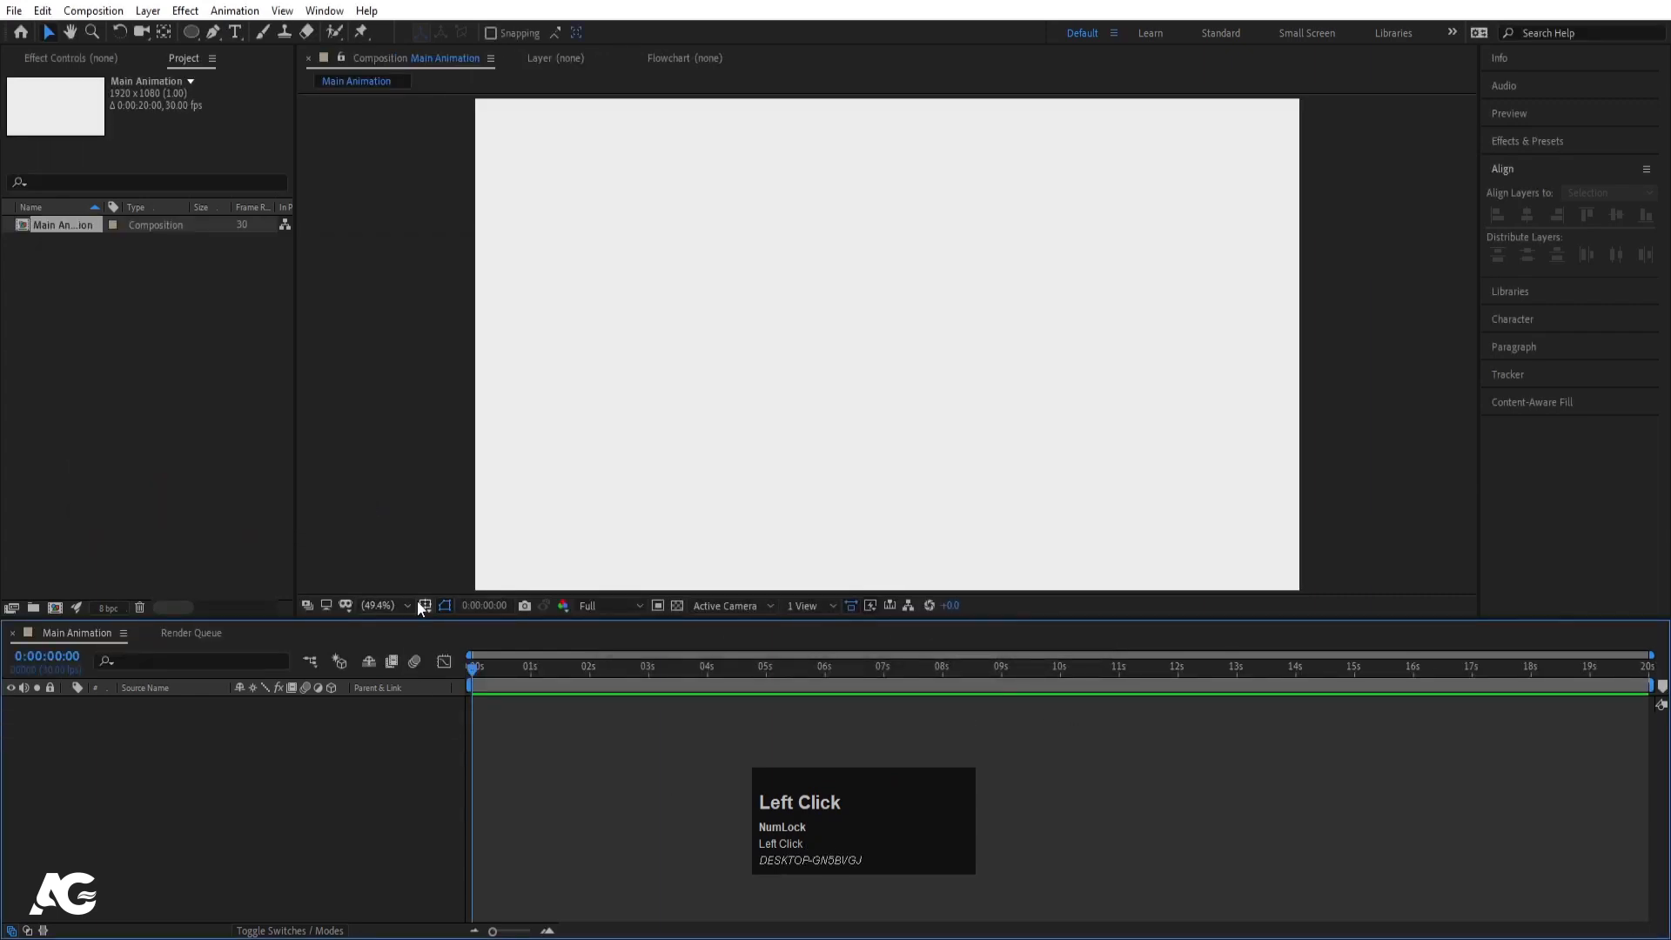
- Show the Title/Action Safe guides and import Cartoon.png with Ctrl+I
click(425, 605)
click(469, 628)
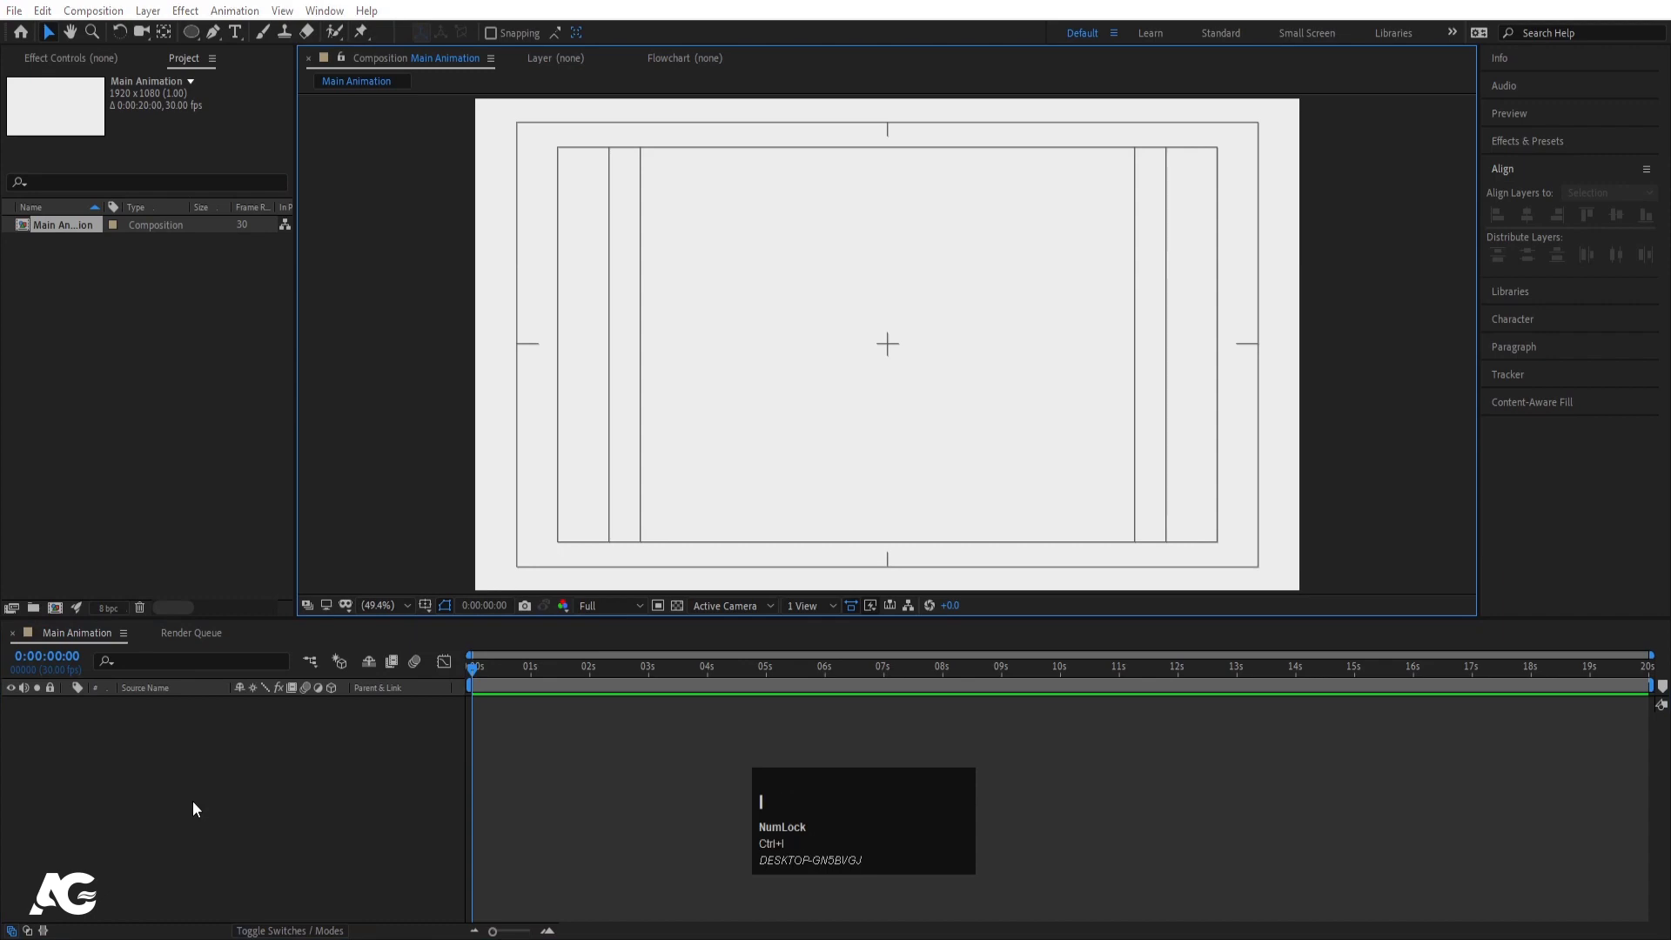
key(ctrl+i)
click(200, 174)
key(Return)
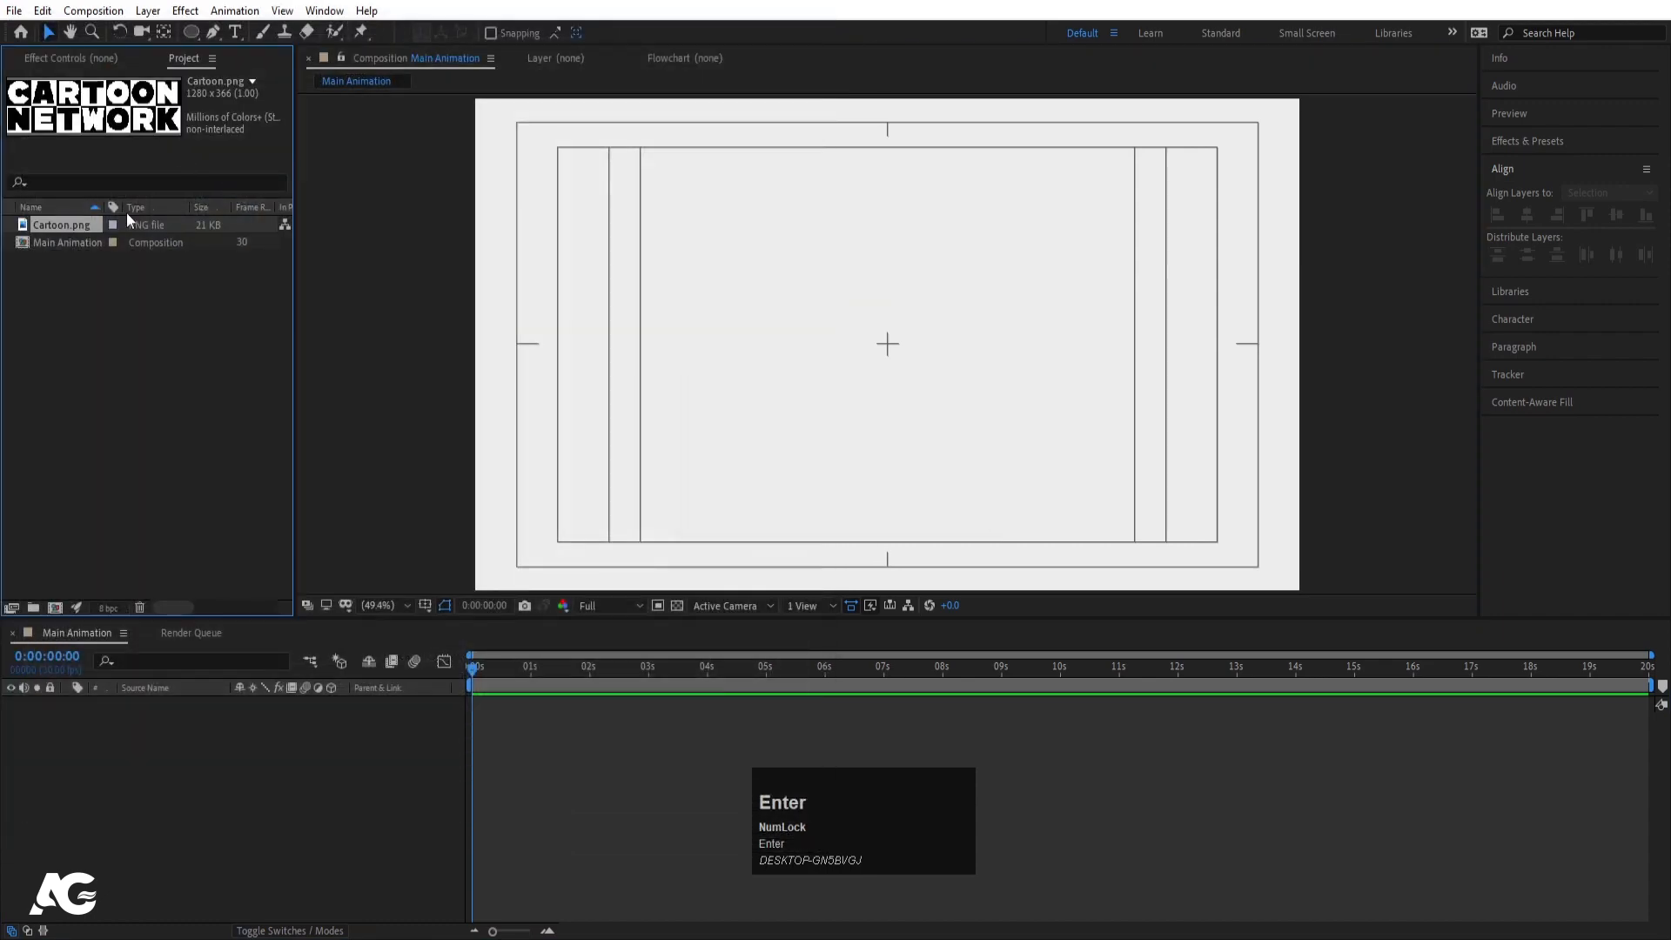
- Place Cartoon.png in Main Animation and scale it to 79%
drag(77, 227, 254, 719)
key(s)
click(265, 776)
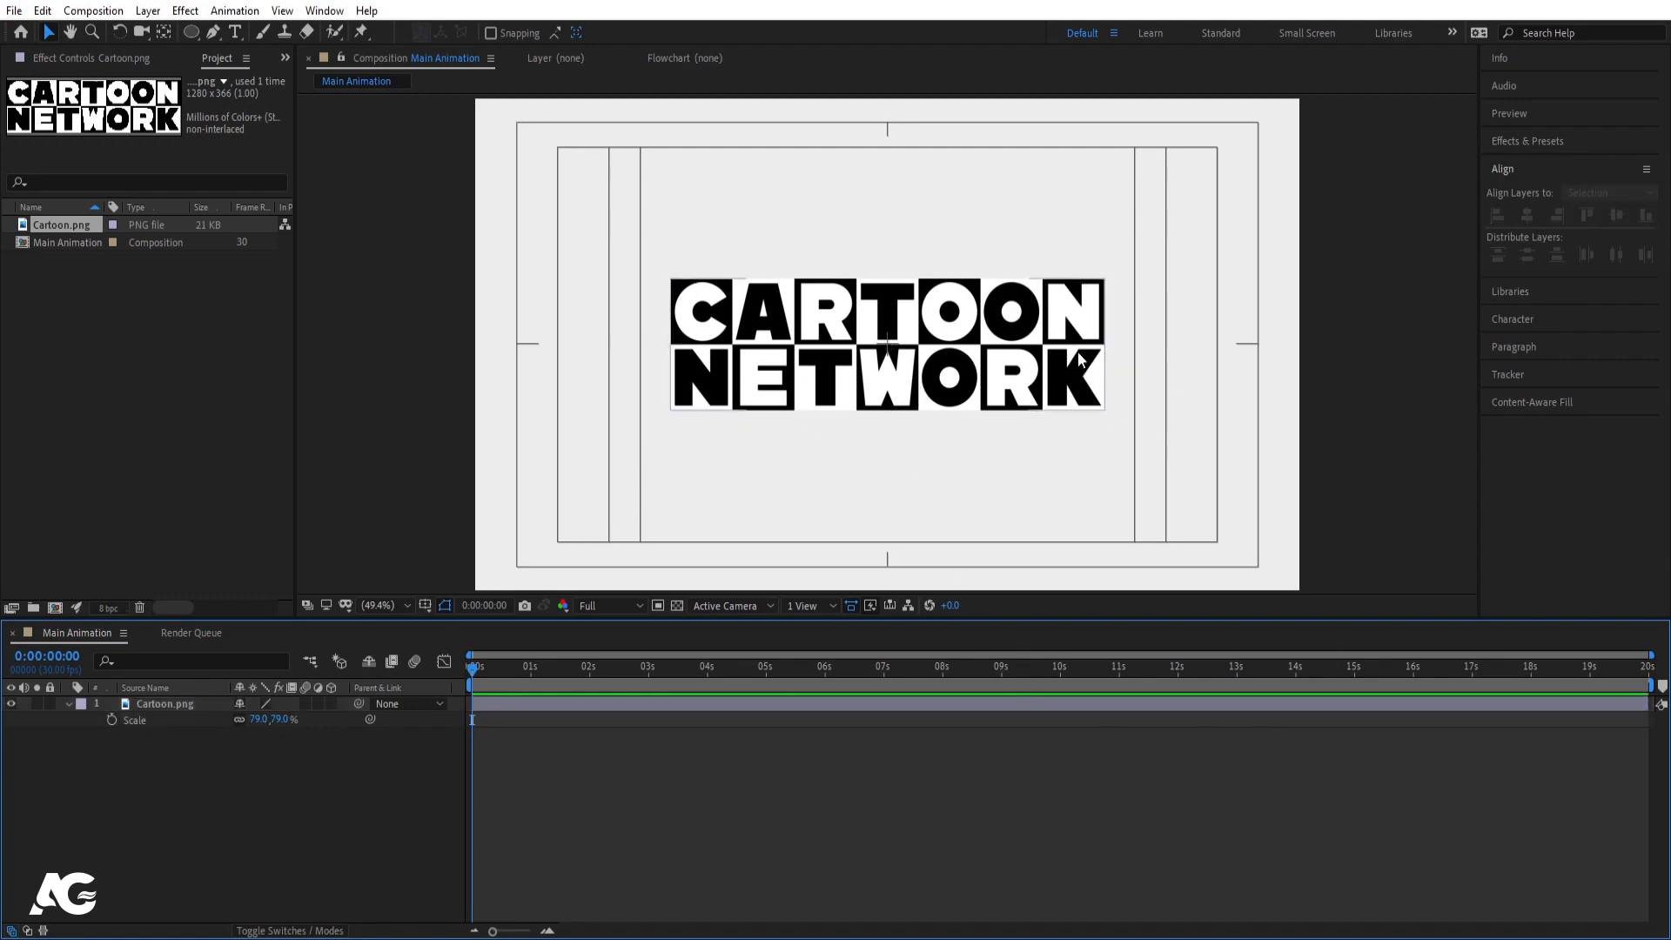
- Choose the Rectangle Tool with a solid black fill sampled from the logo
click(250, 786)
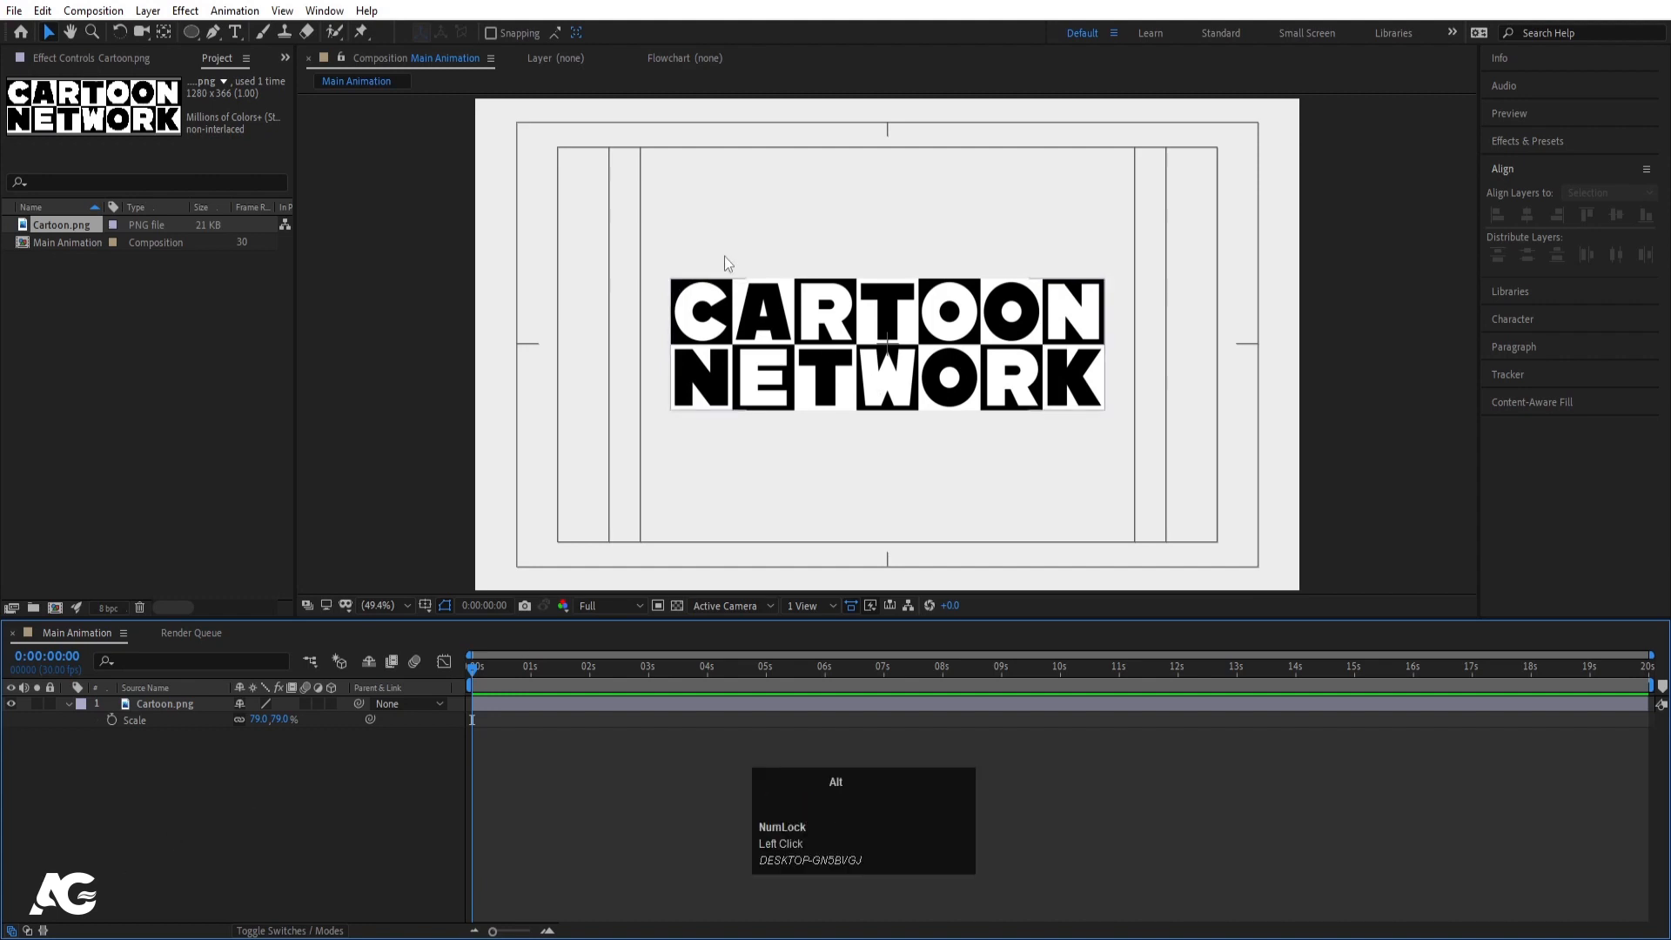
scroll(651, 230, up, 2)
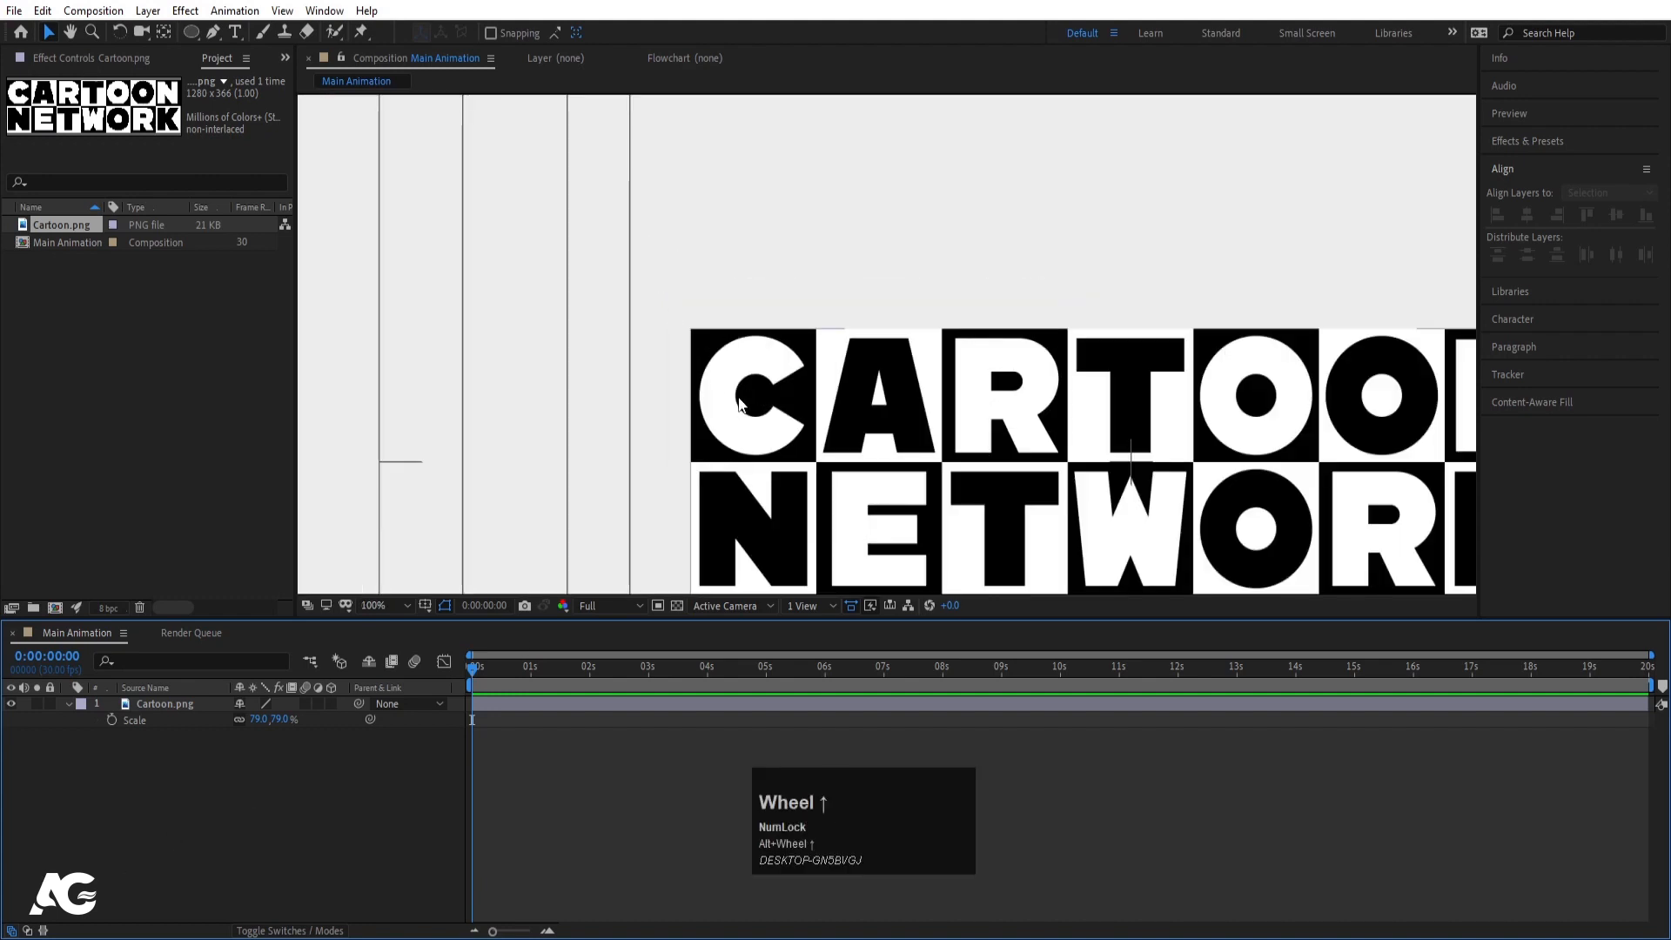
click(190, 33)
click(230, 32)
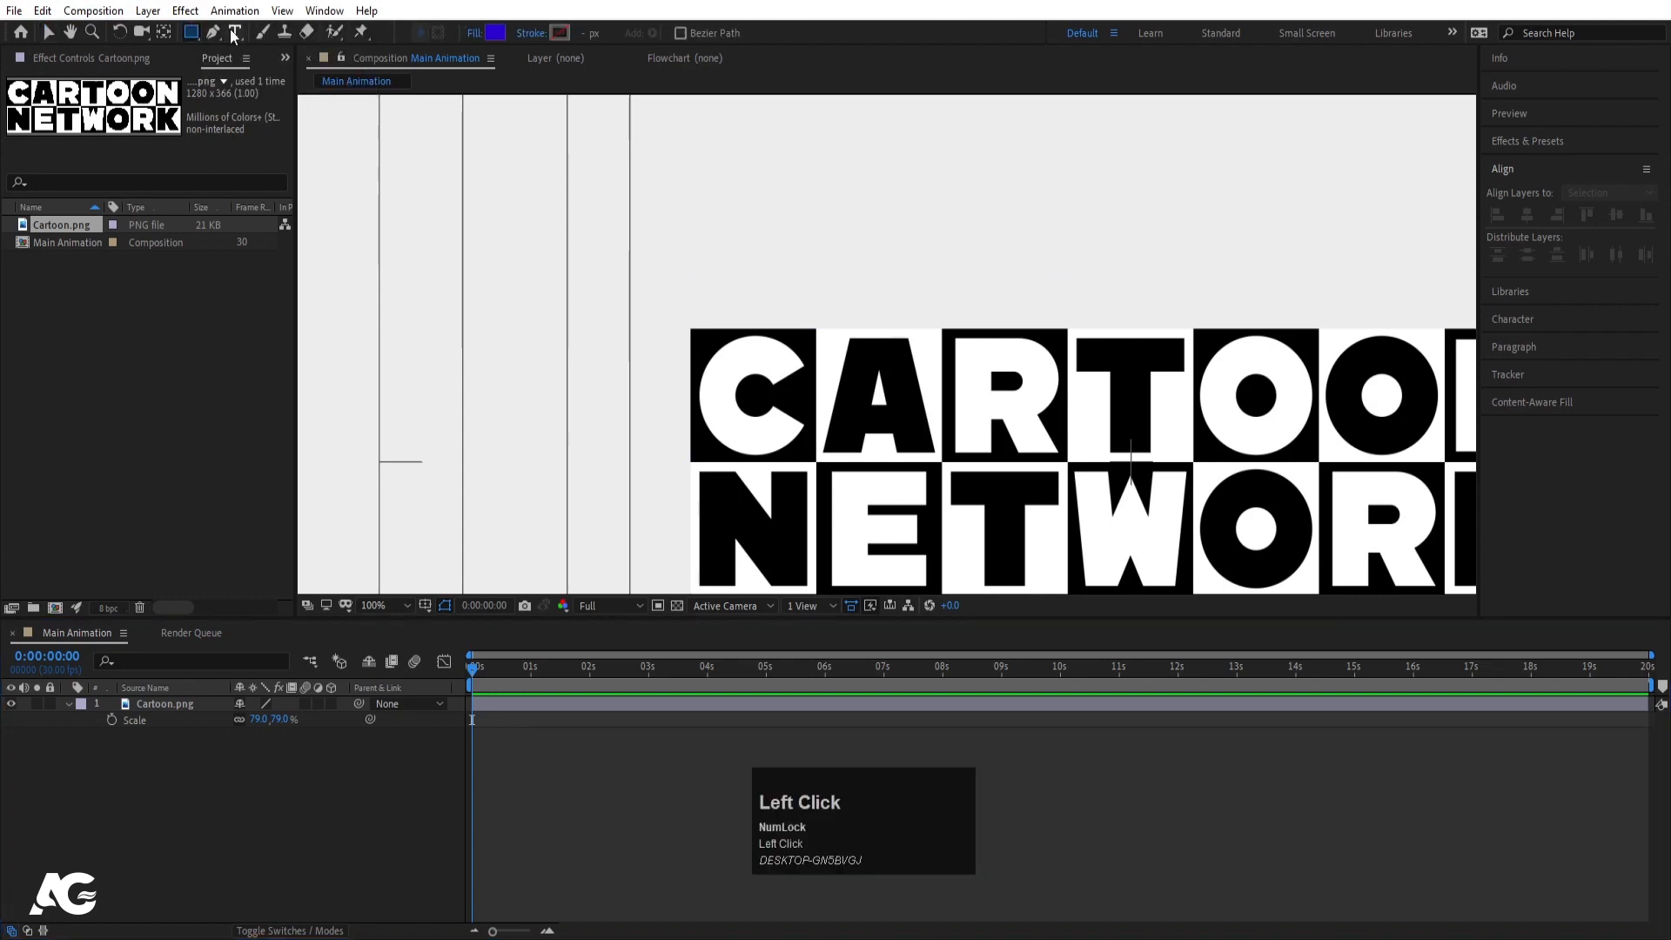
click(493, 34)
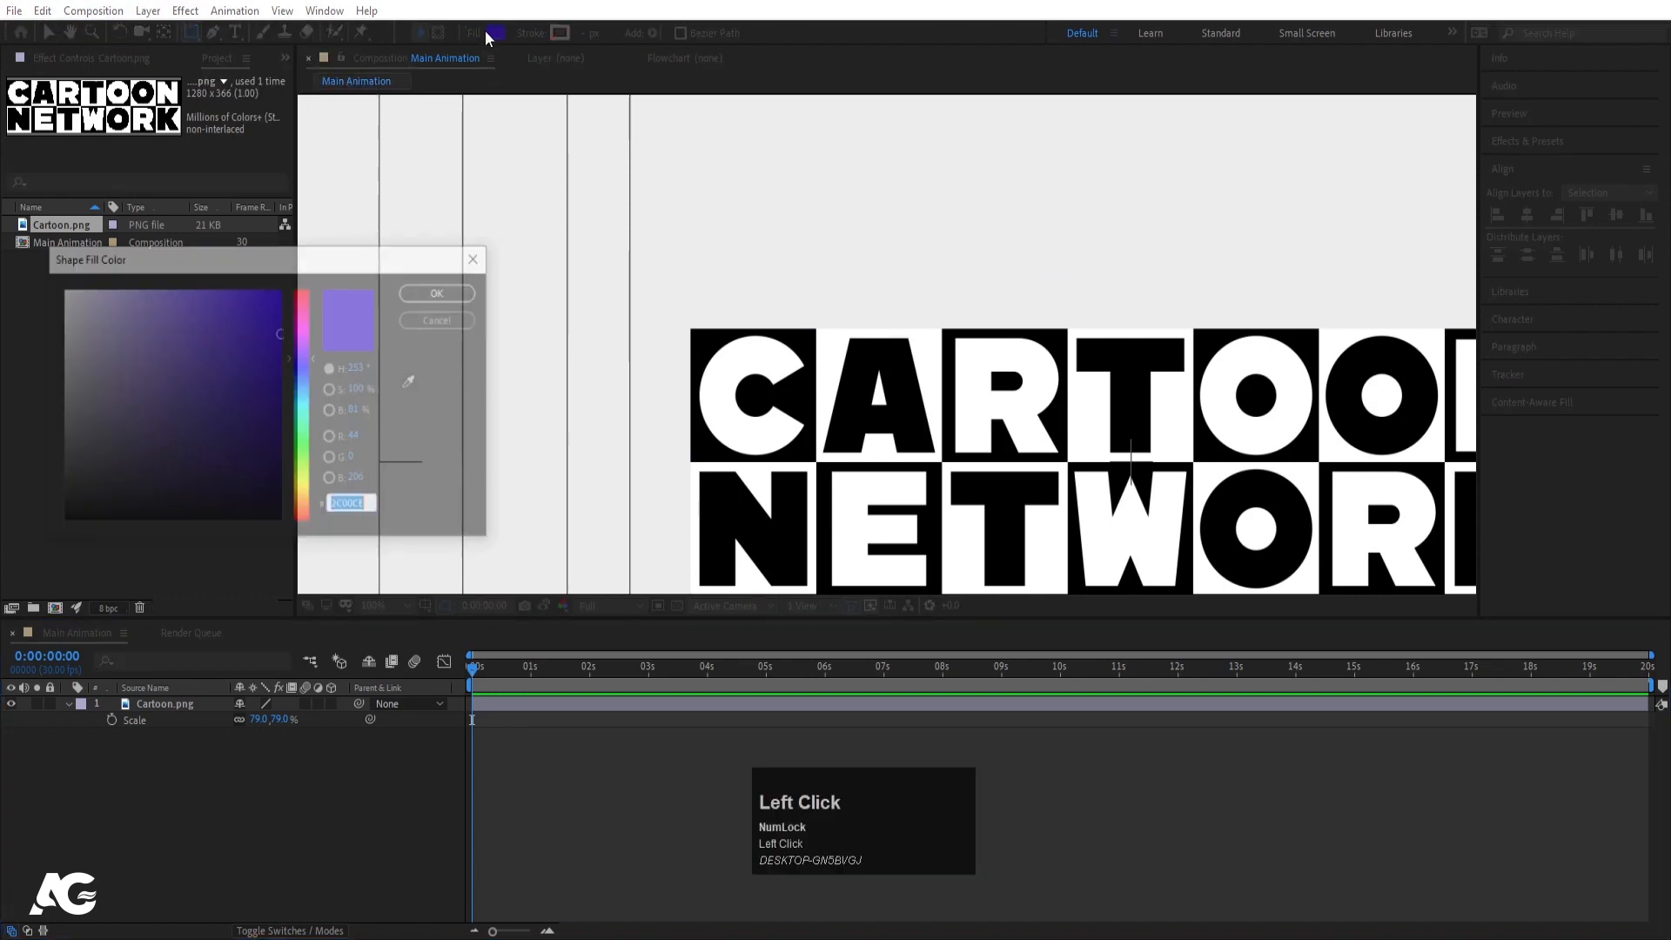
click(414, 384)
click(708, 336)
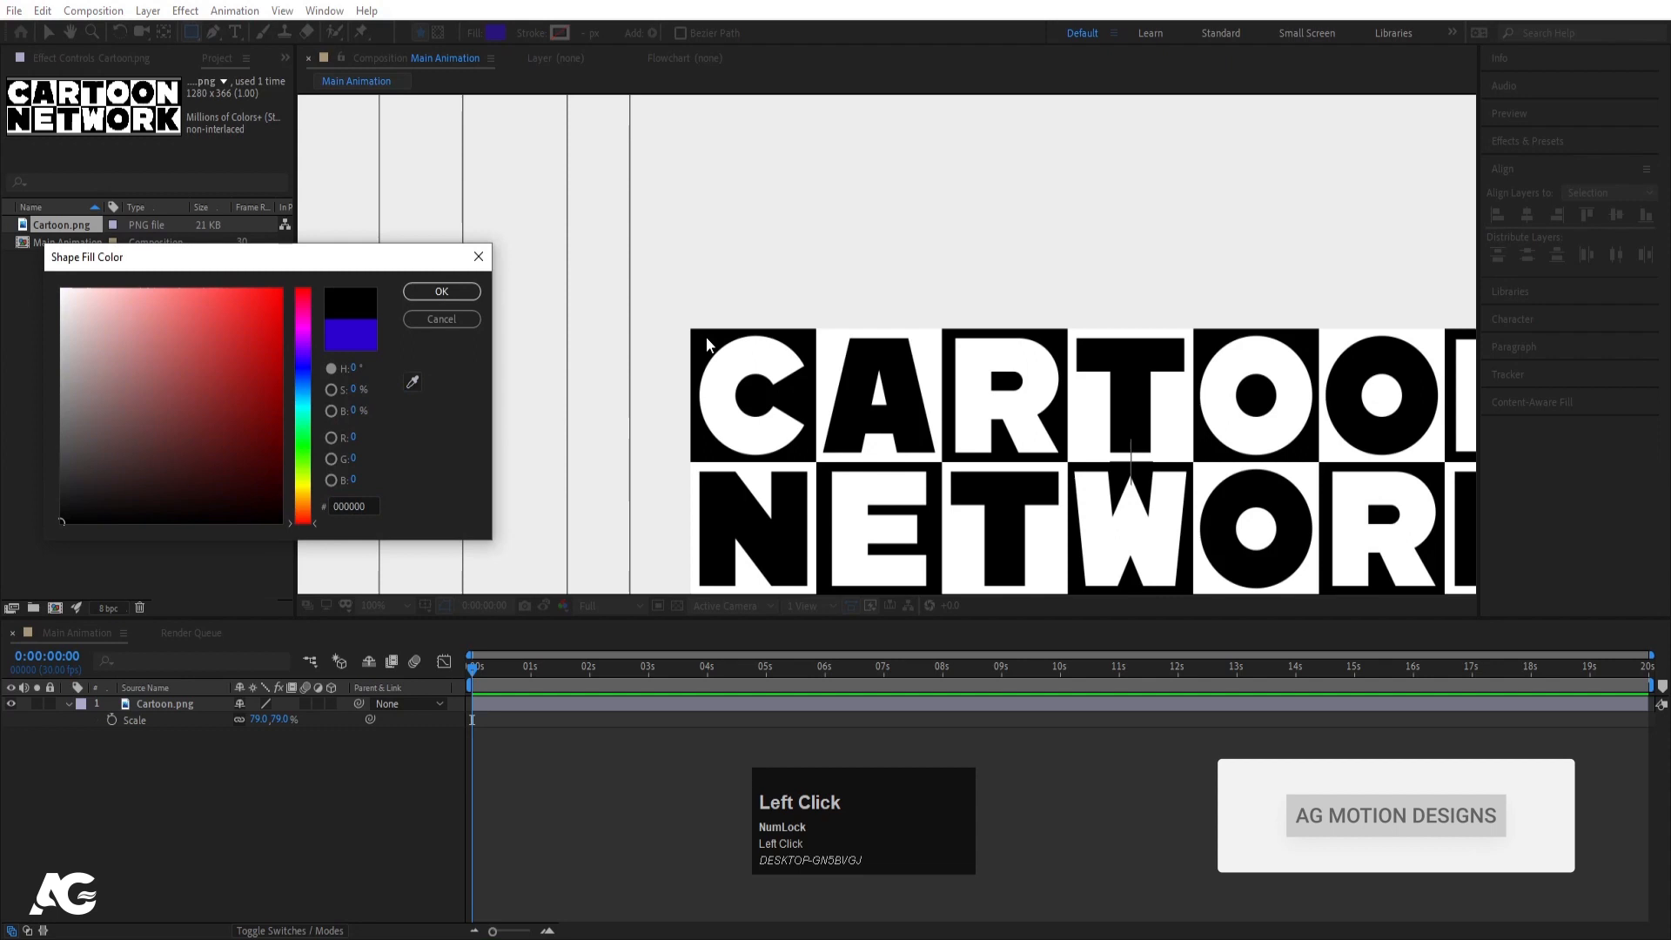
click(441, 292)
- Zoom in on the logo and draw a black rectangle over the C block
scroll(1081, 495, down, 1)
scroll(1081, 495, up, 1)
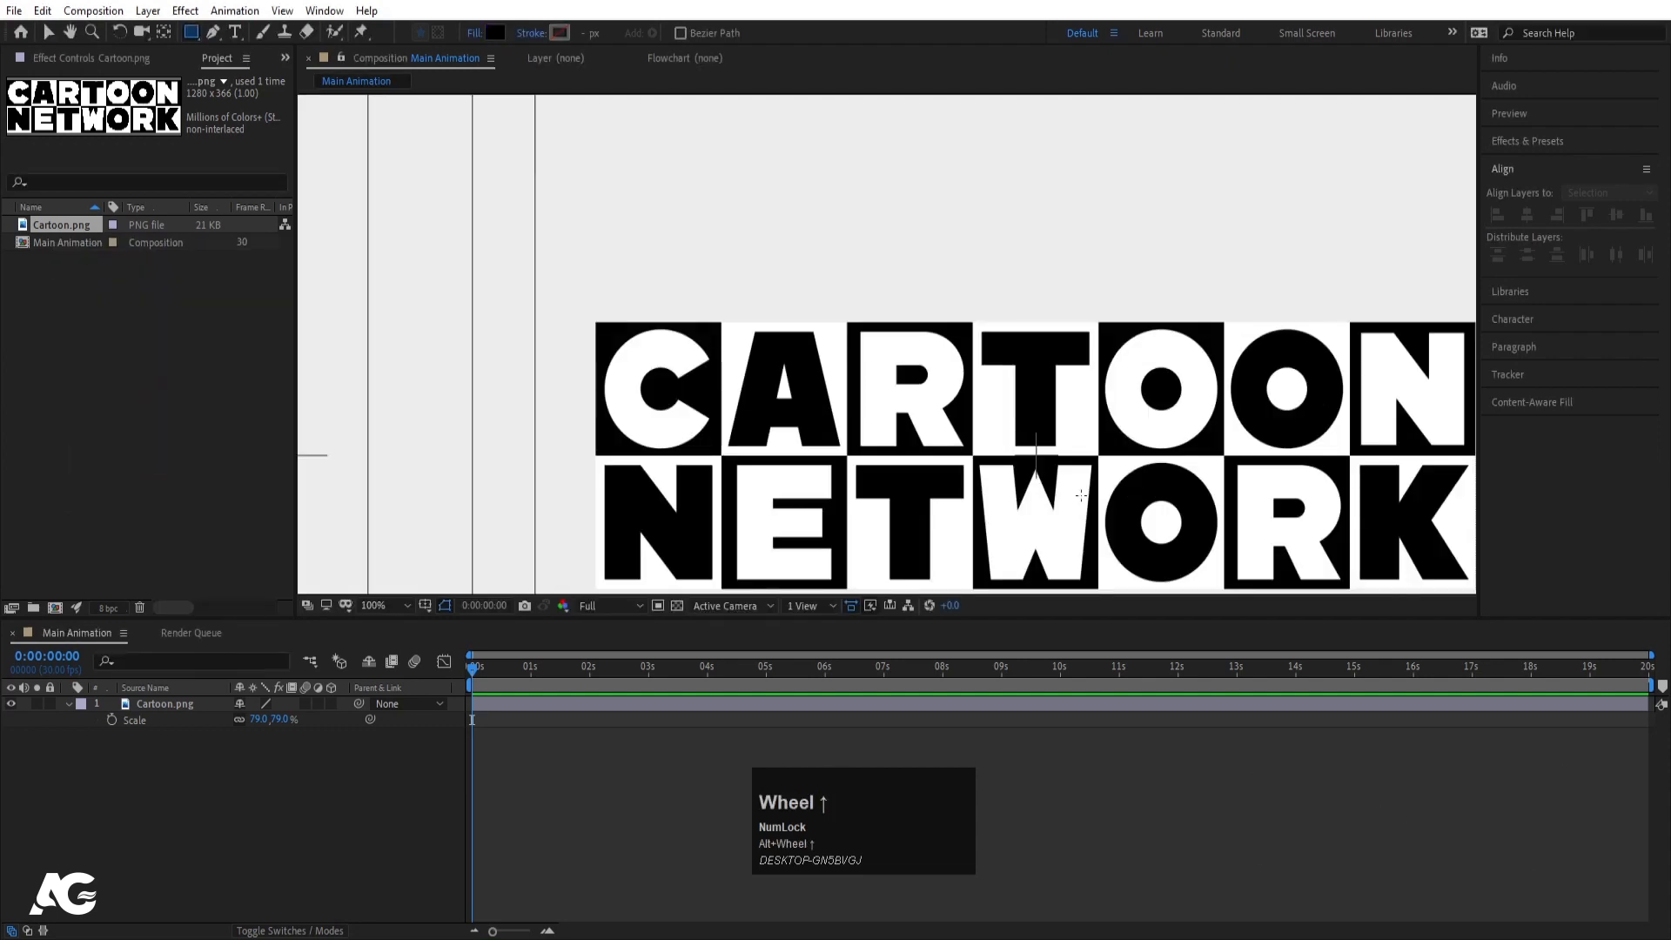
key(space)
drag(1081, 496, 1011, 448)
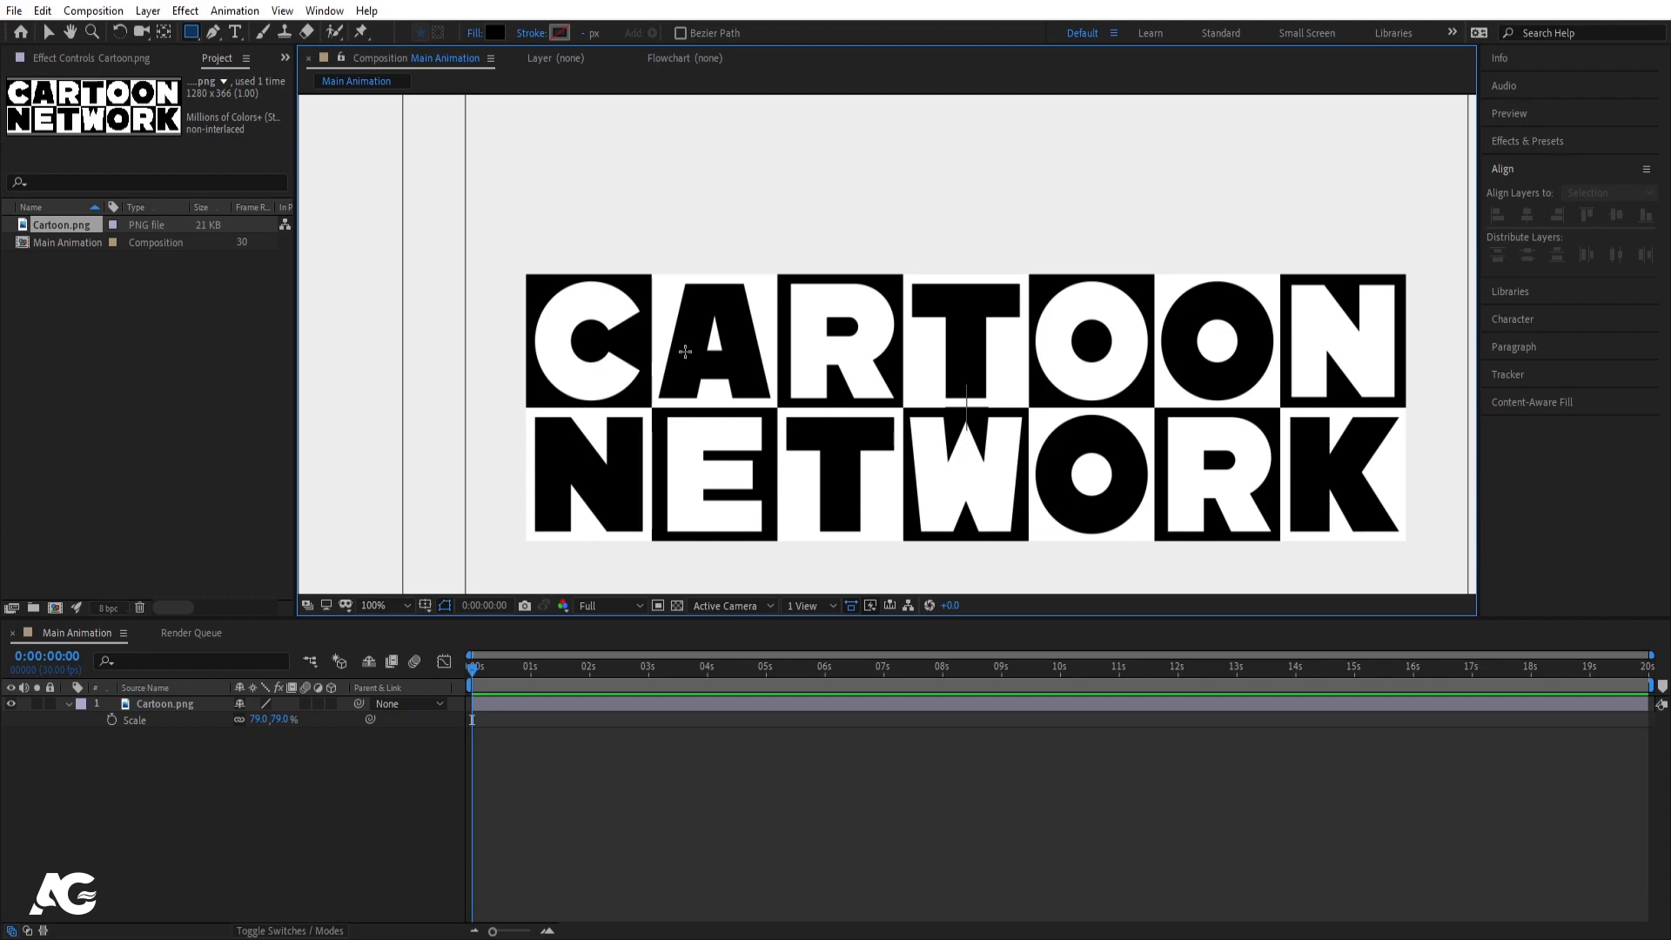
scroll(597, 278, up, 1)
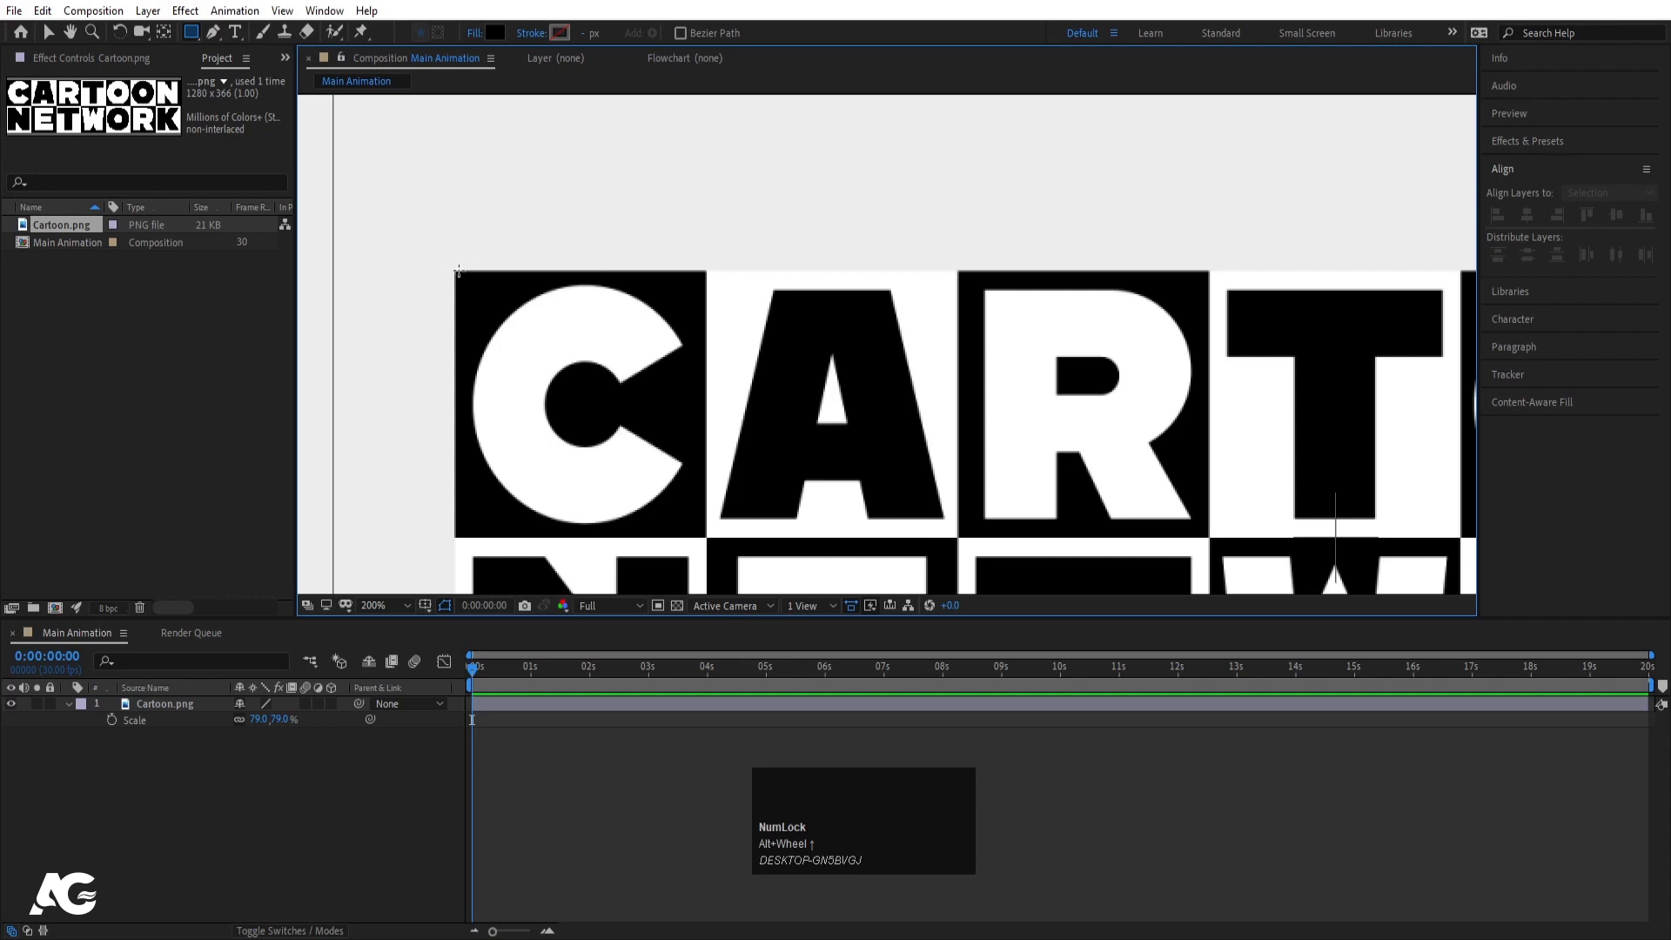
drag(456, 270, 701, 535)
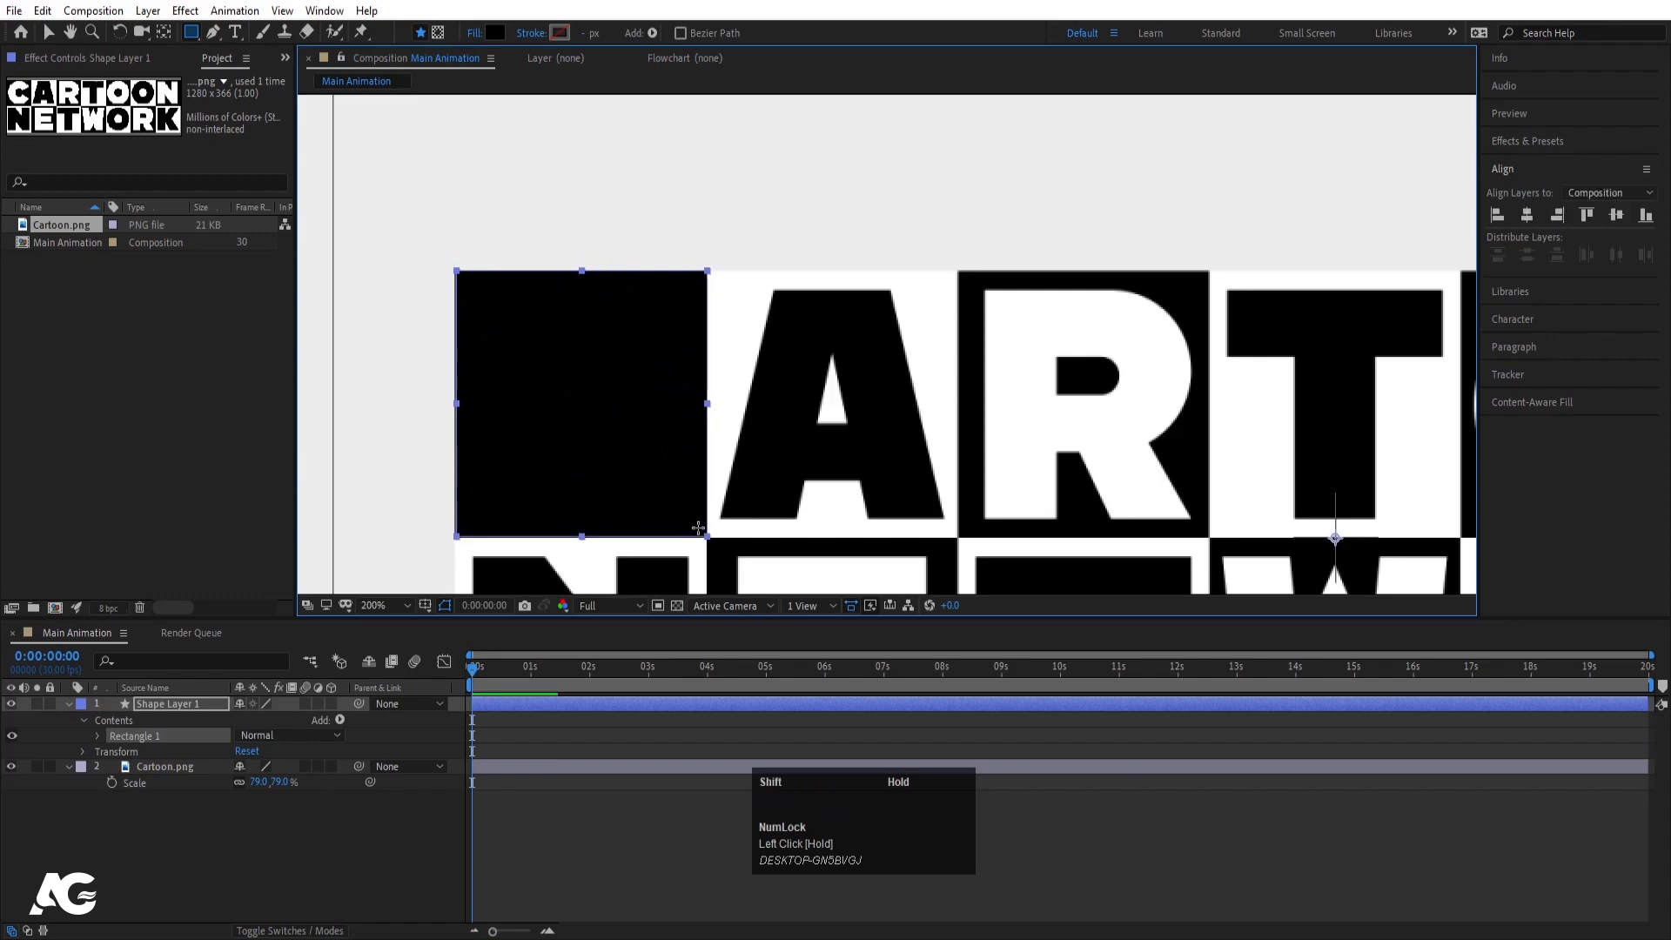
- Centre Shape Layer 1's anchor point on the rectangle and collapse the layer properties
click(193, 703)
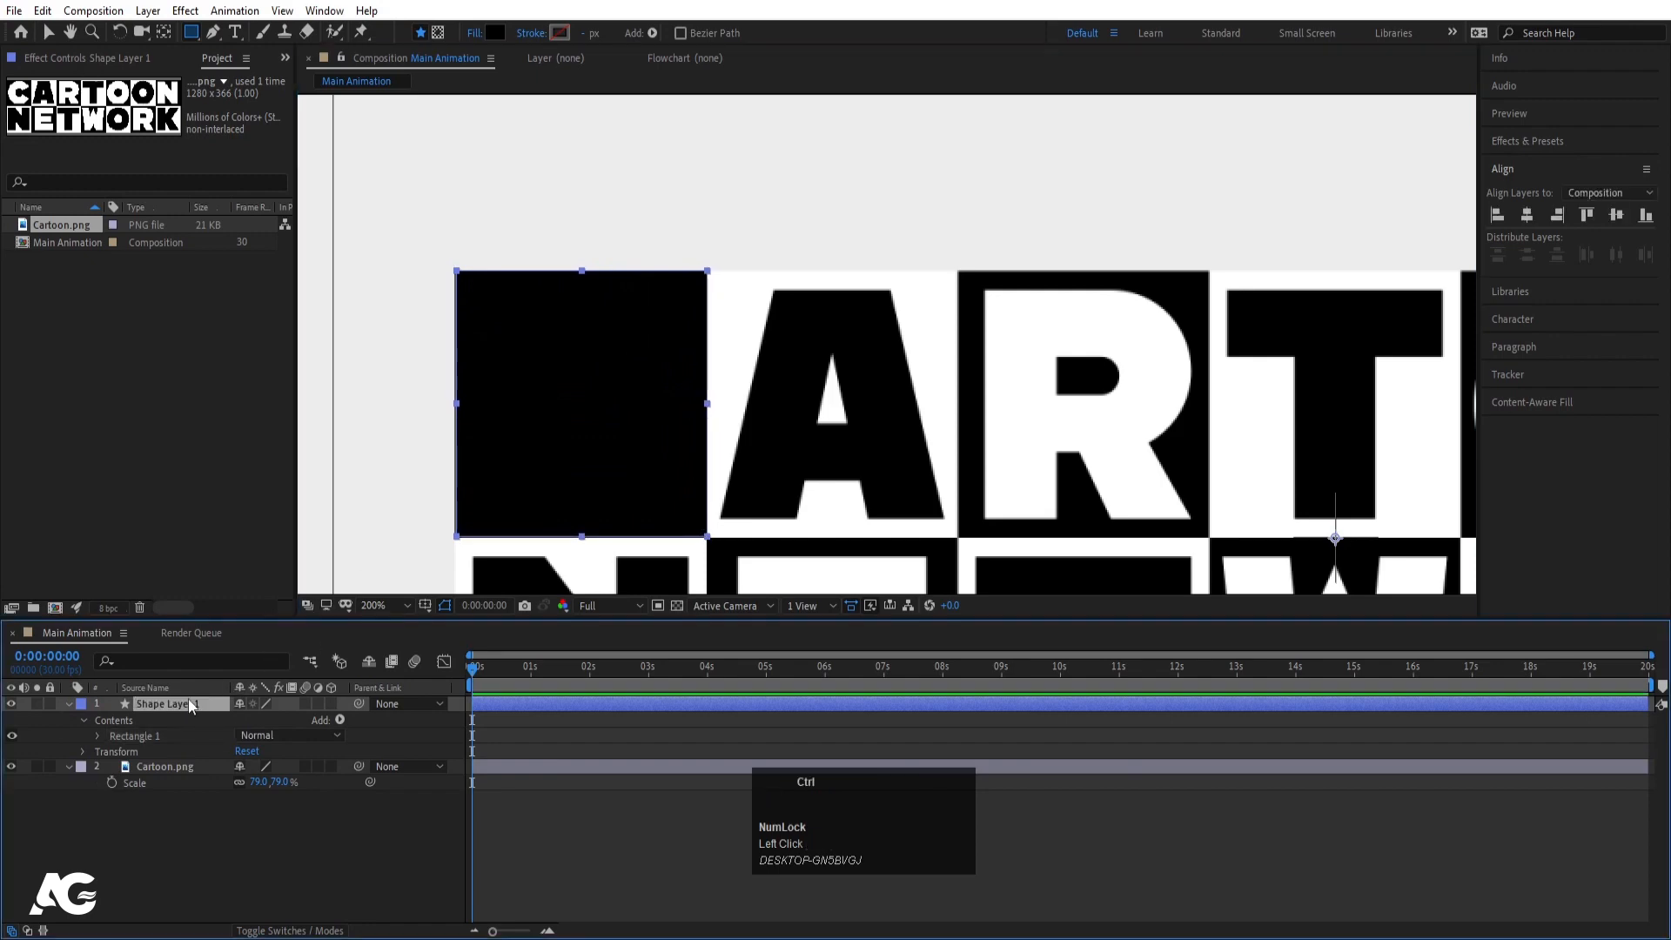
key(ctrl+alt+Home)
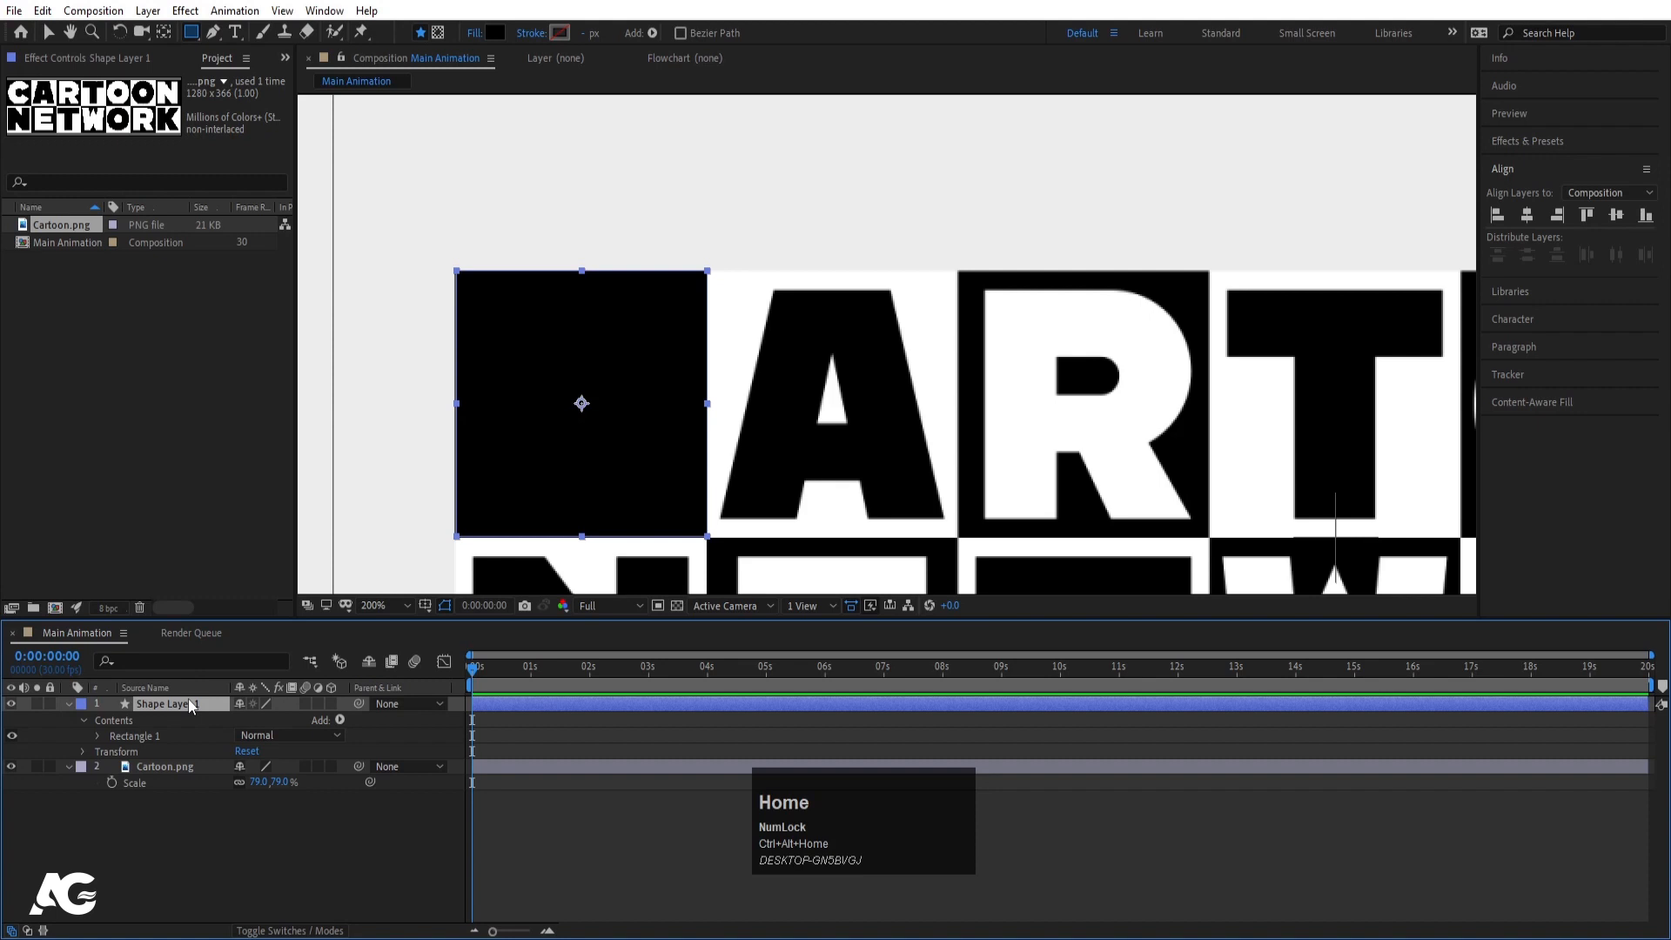
click(67, 703)
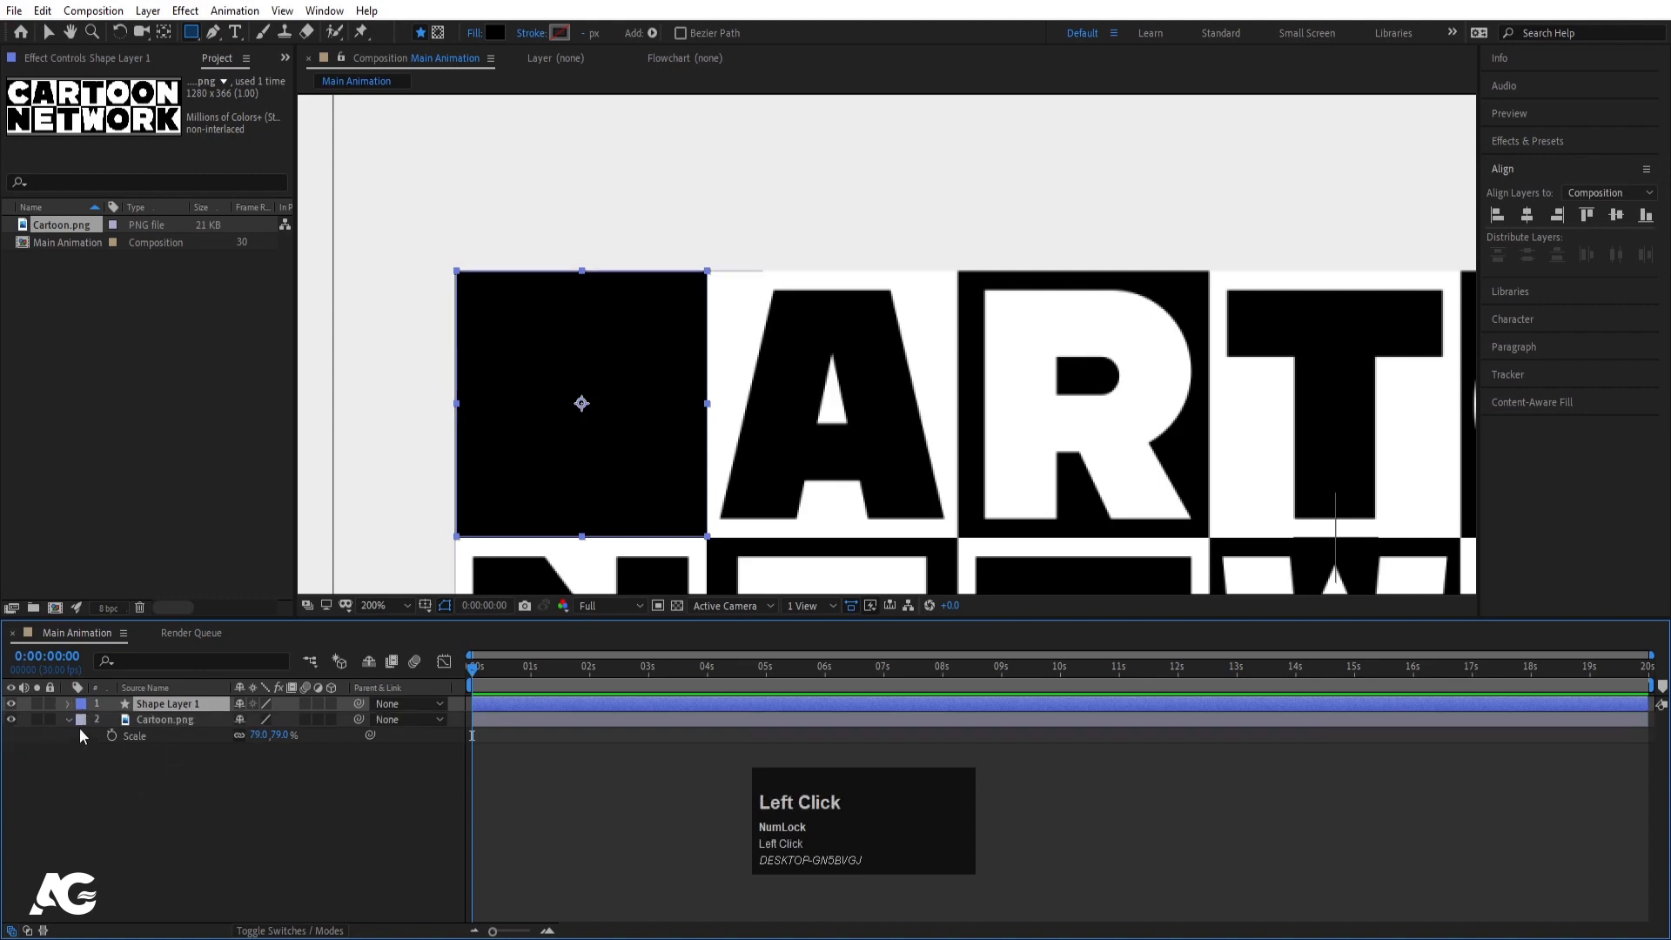
click(68, 720)
click(160, 754)
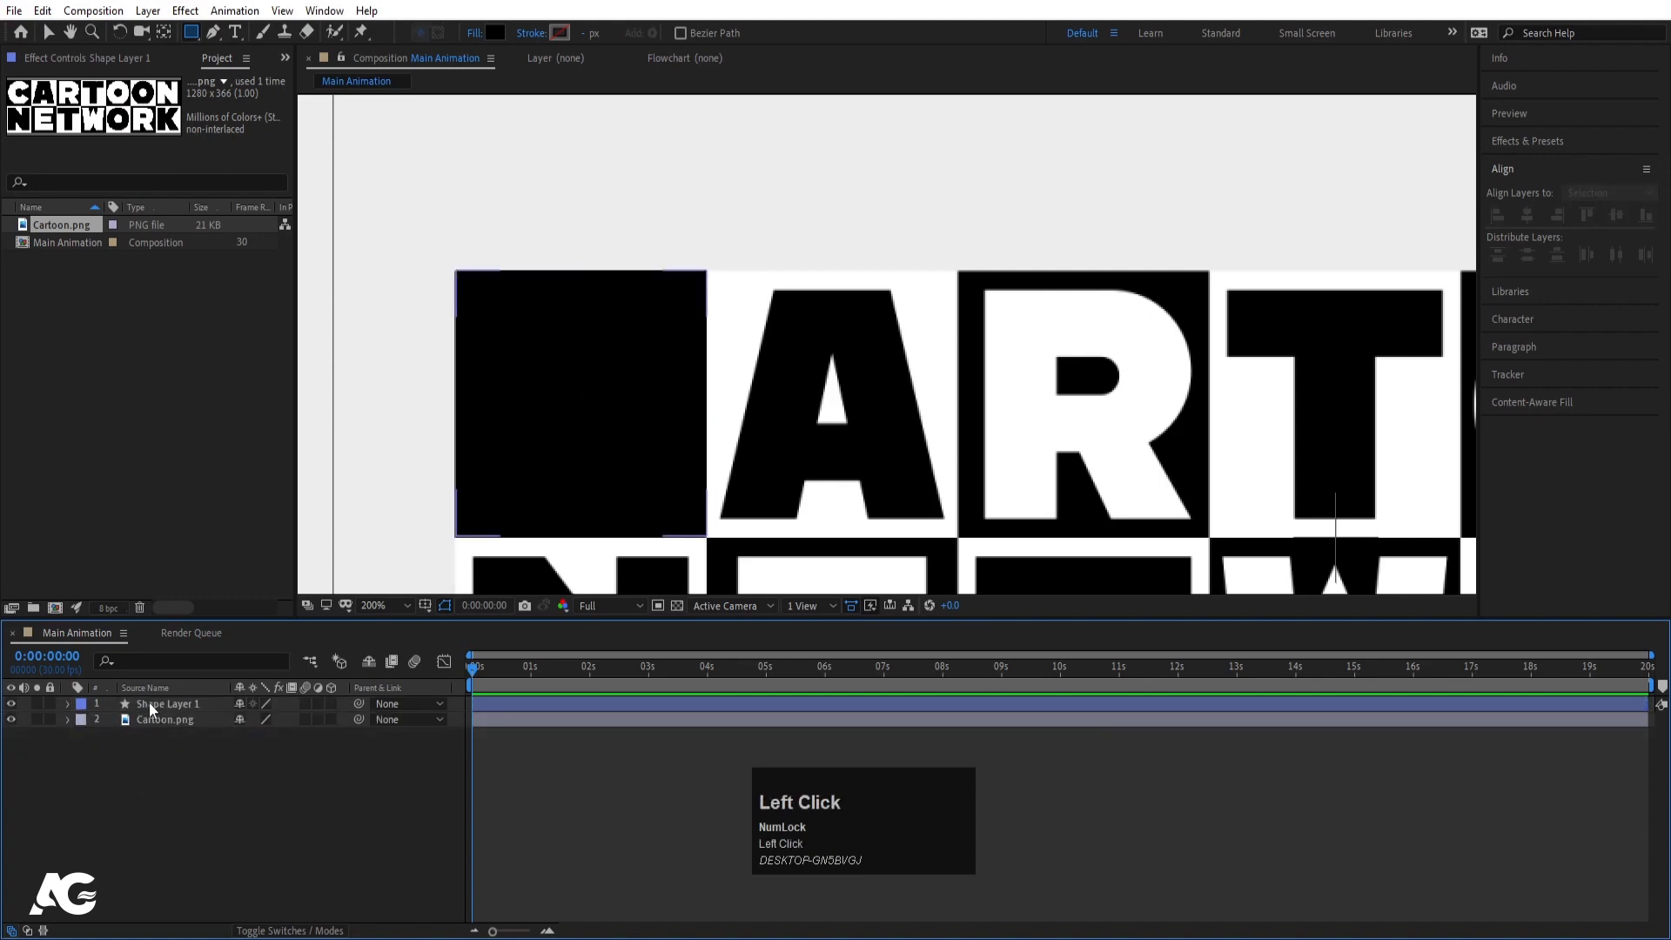
- Pre-compose Shape Layer 1 into a new composition named C and open it
click(149, 703)
key(ctrl+shift+c)
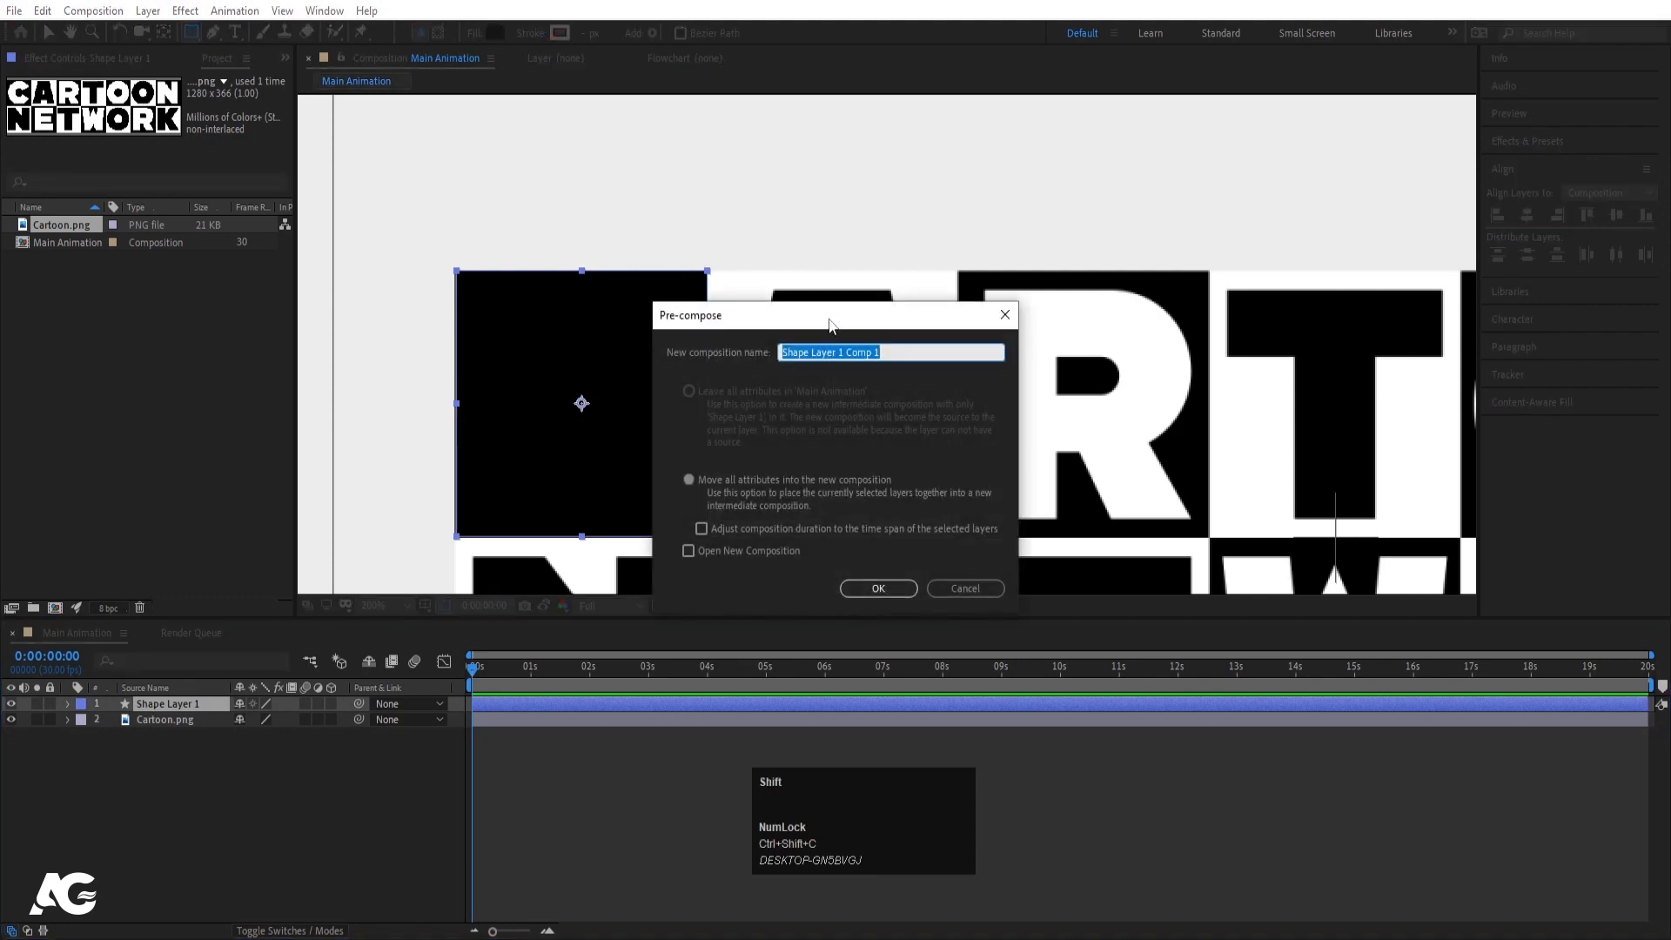
text(C)
click(897, 591)
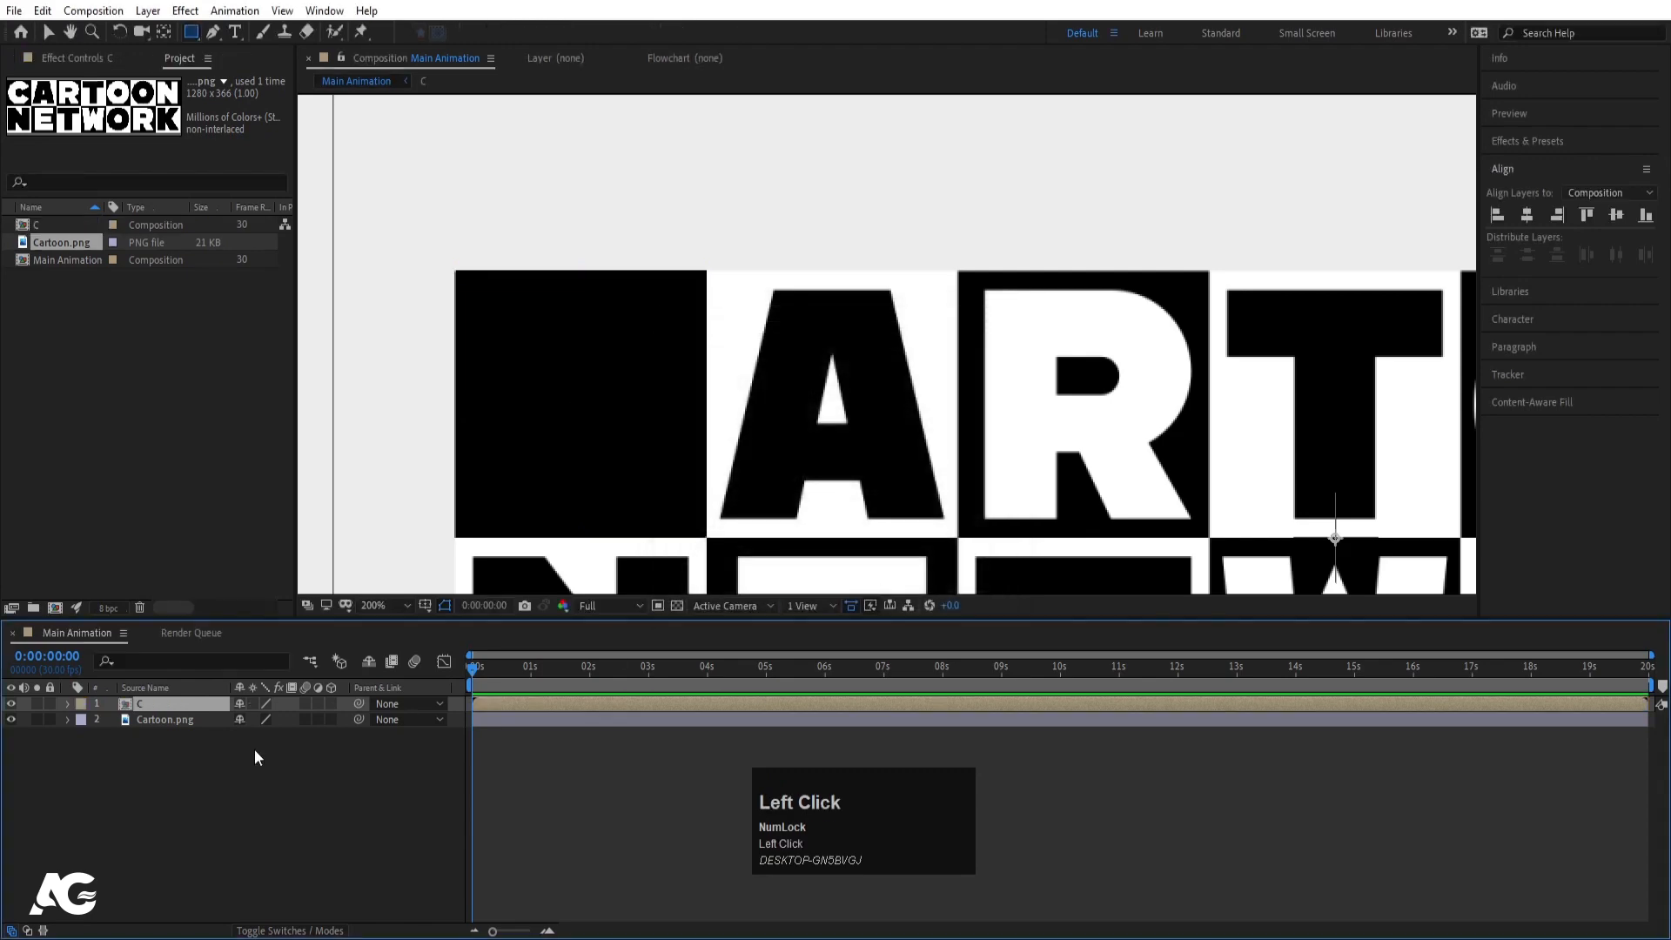
alt+scroll(784, 407, down, 4)
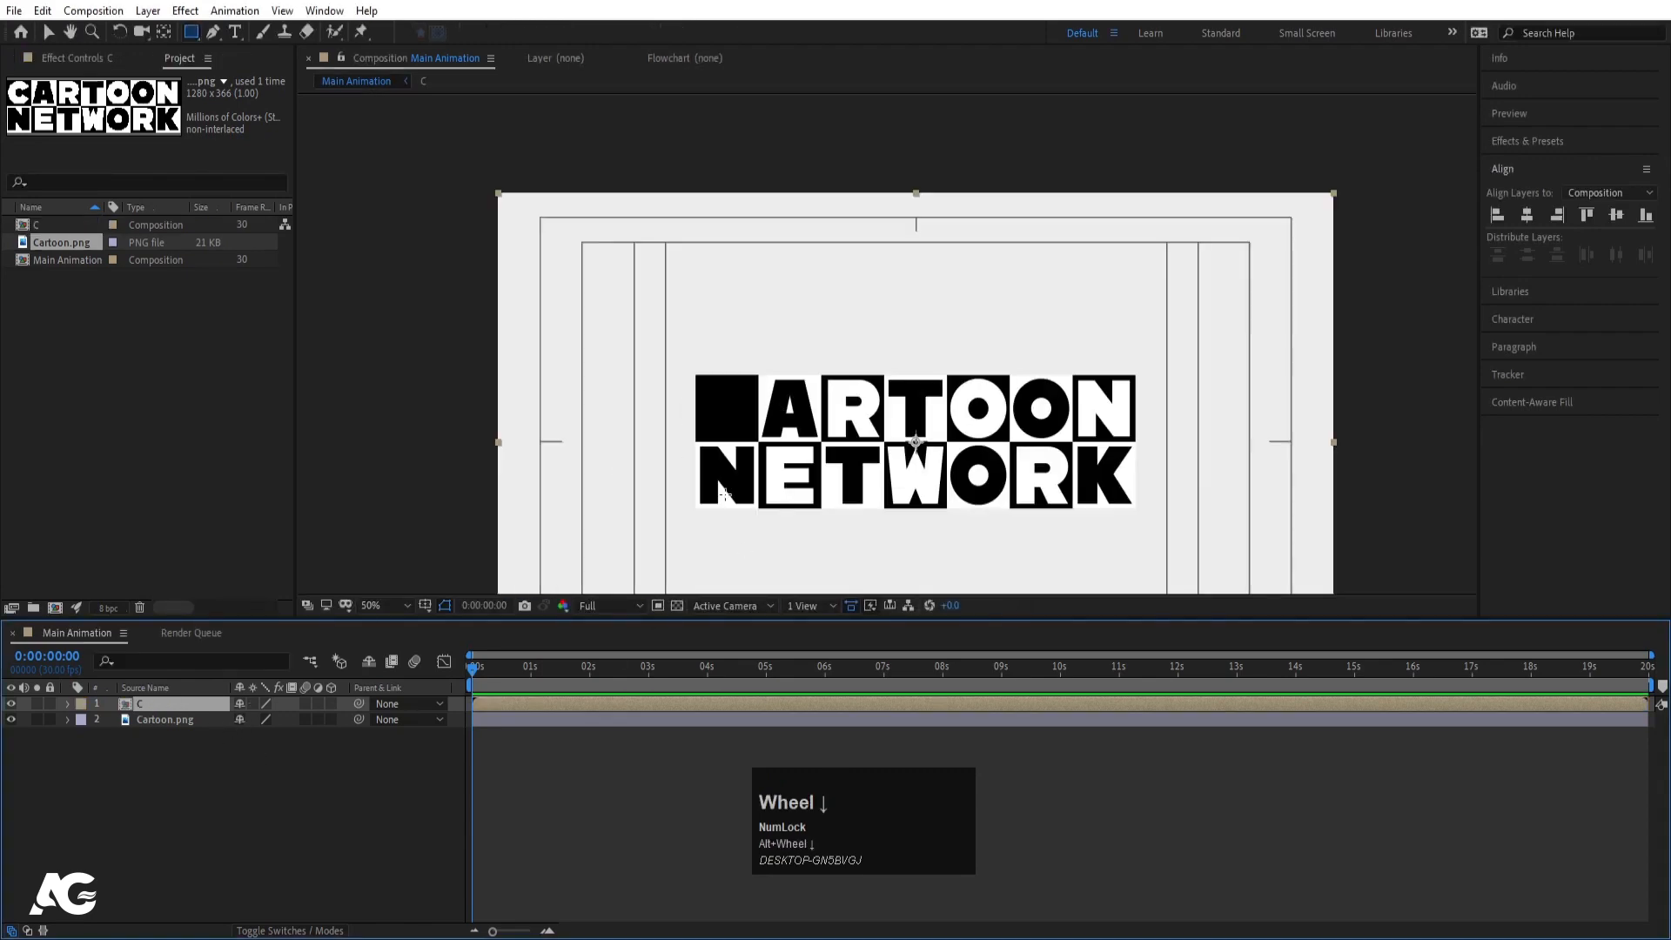
double_click(162, 708)
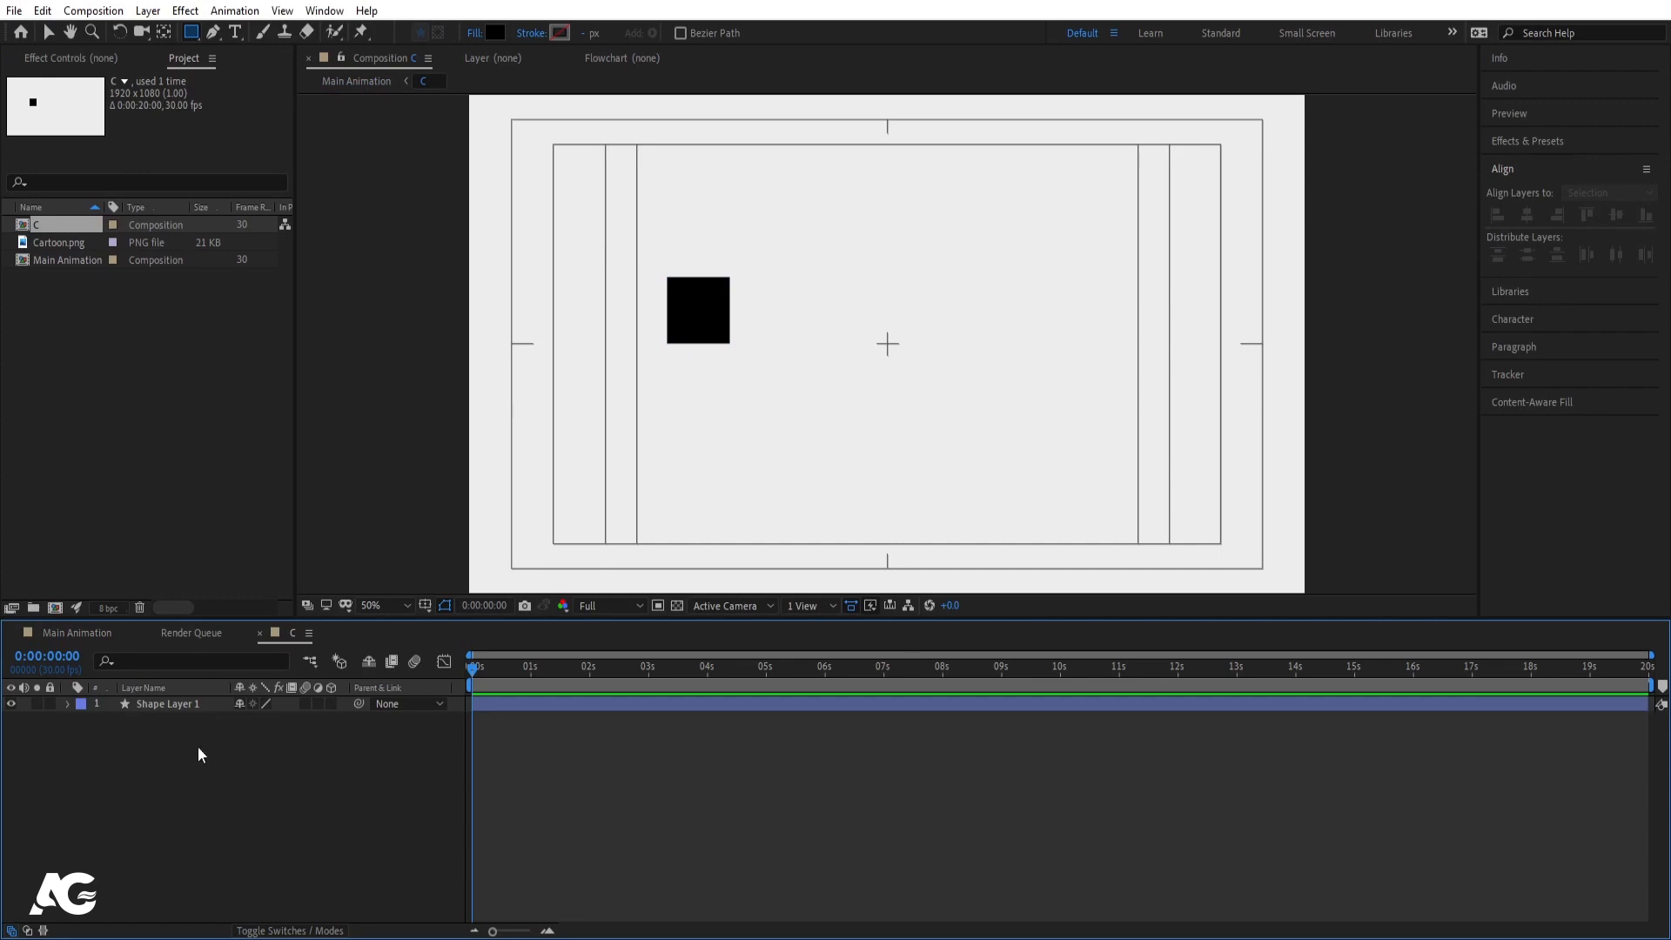
- Separate the square's Position into X 527 and Y 467, keyframing both at 0 seconds
click(161, 766)
click(169, 705)
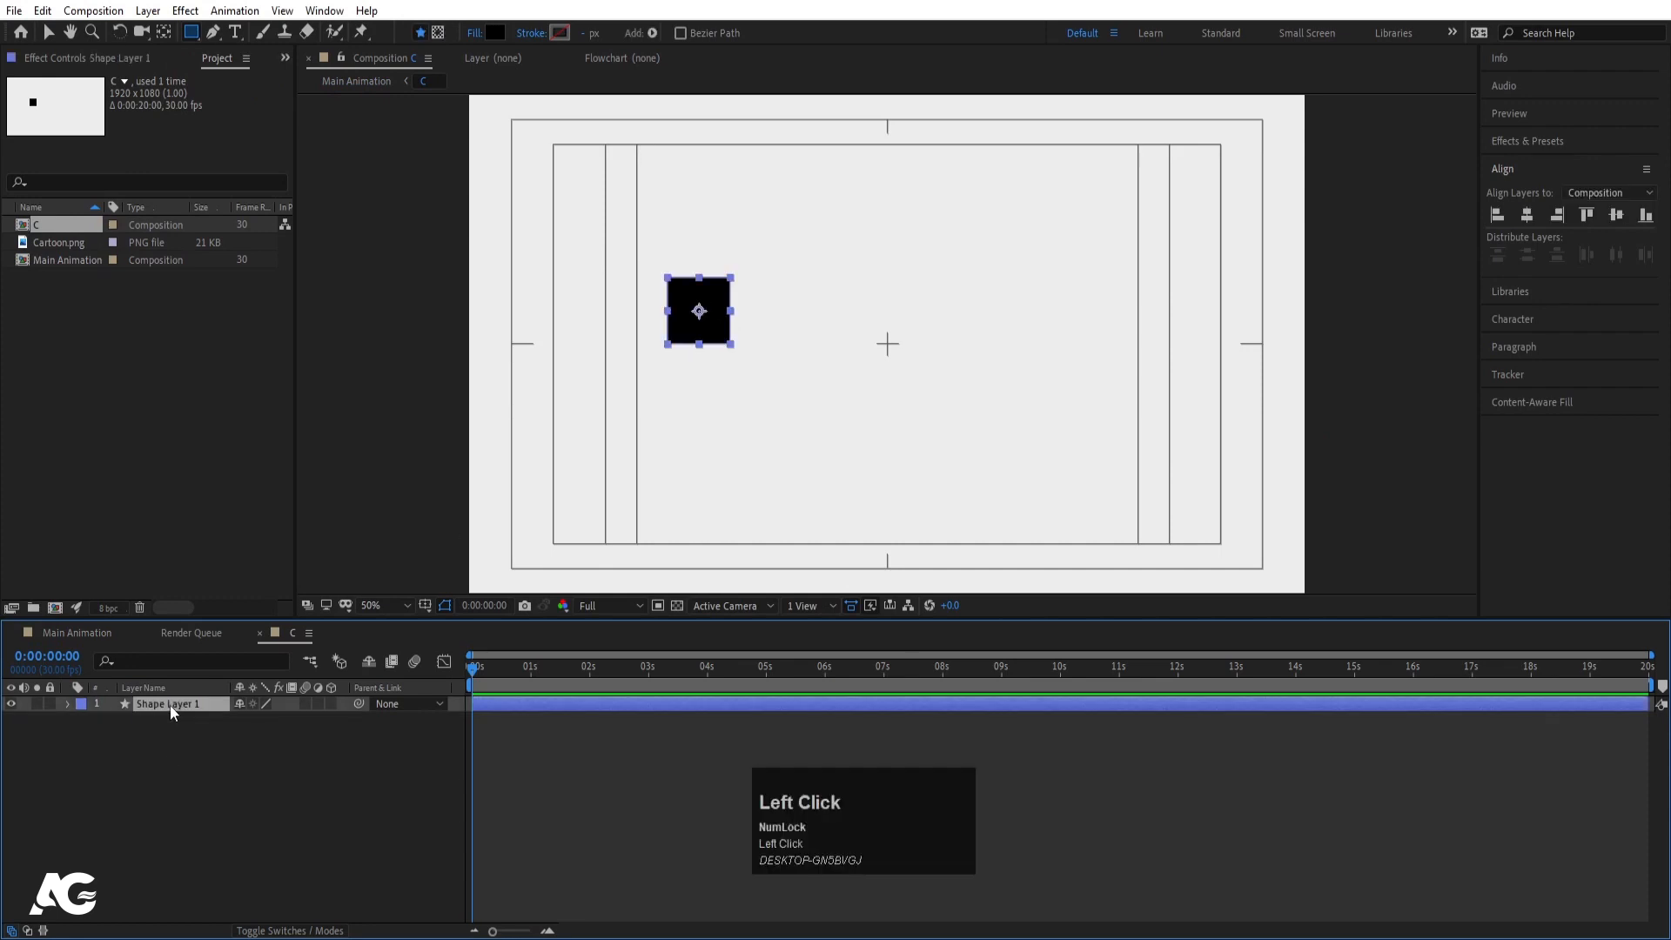
key(p)
click(167, 723)
right_click(166, 723)
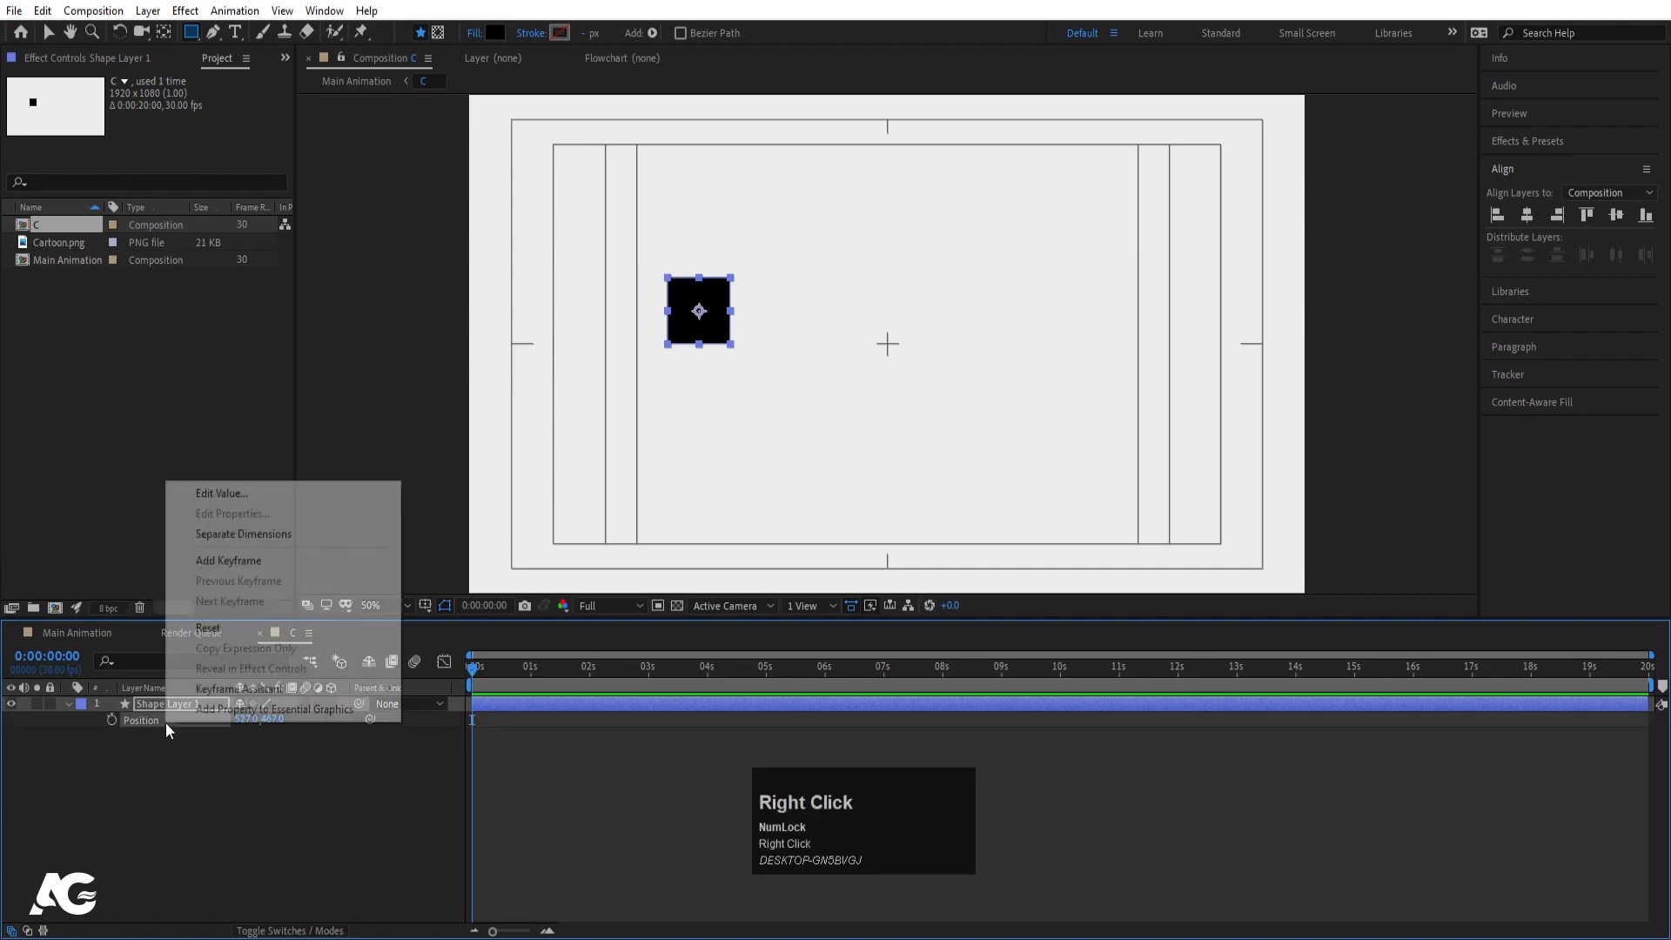
click(245, 534)
click(177, 769)
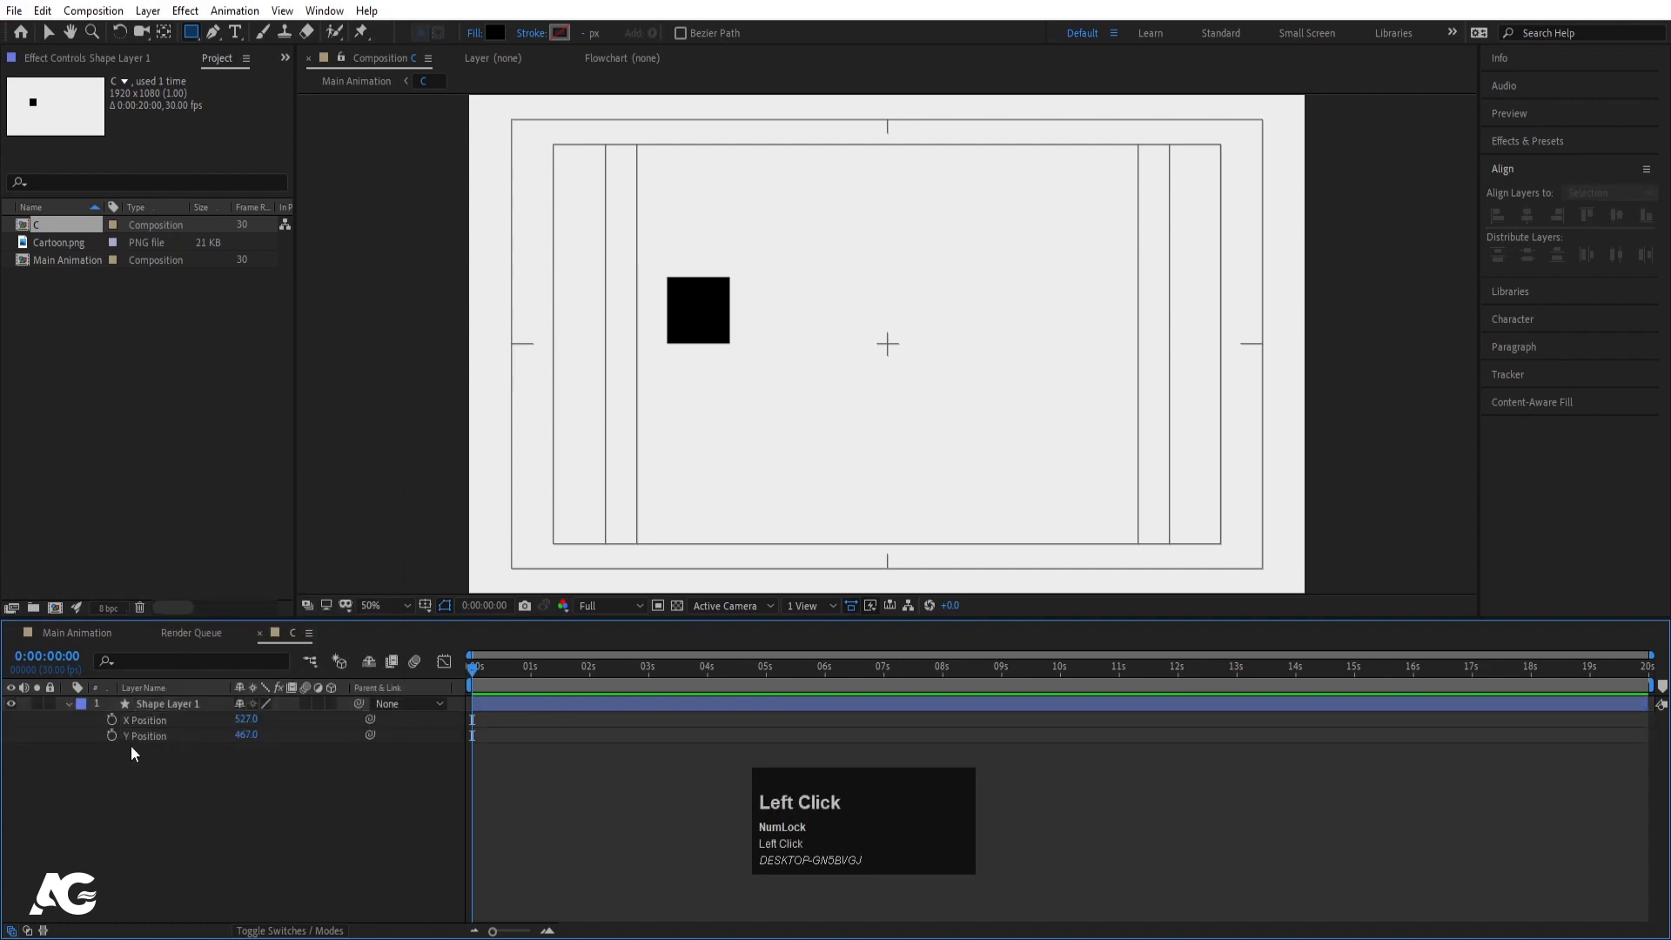
drag(112, 720, 112, 755)
click(112, 755)
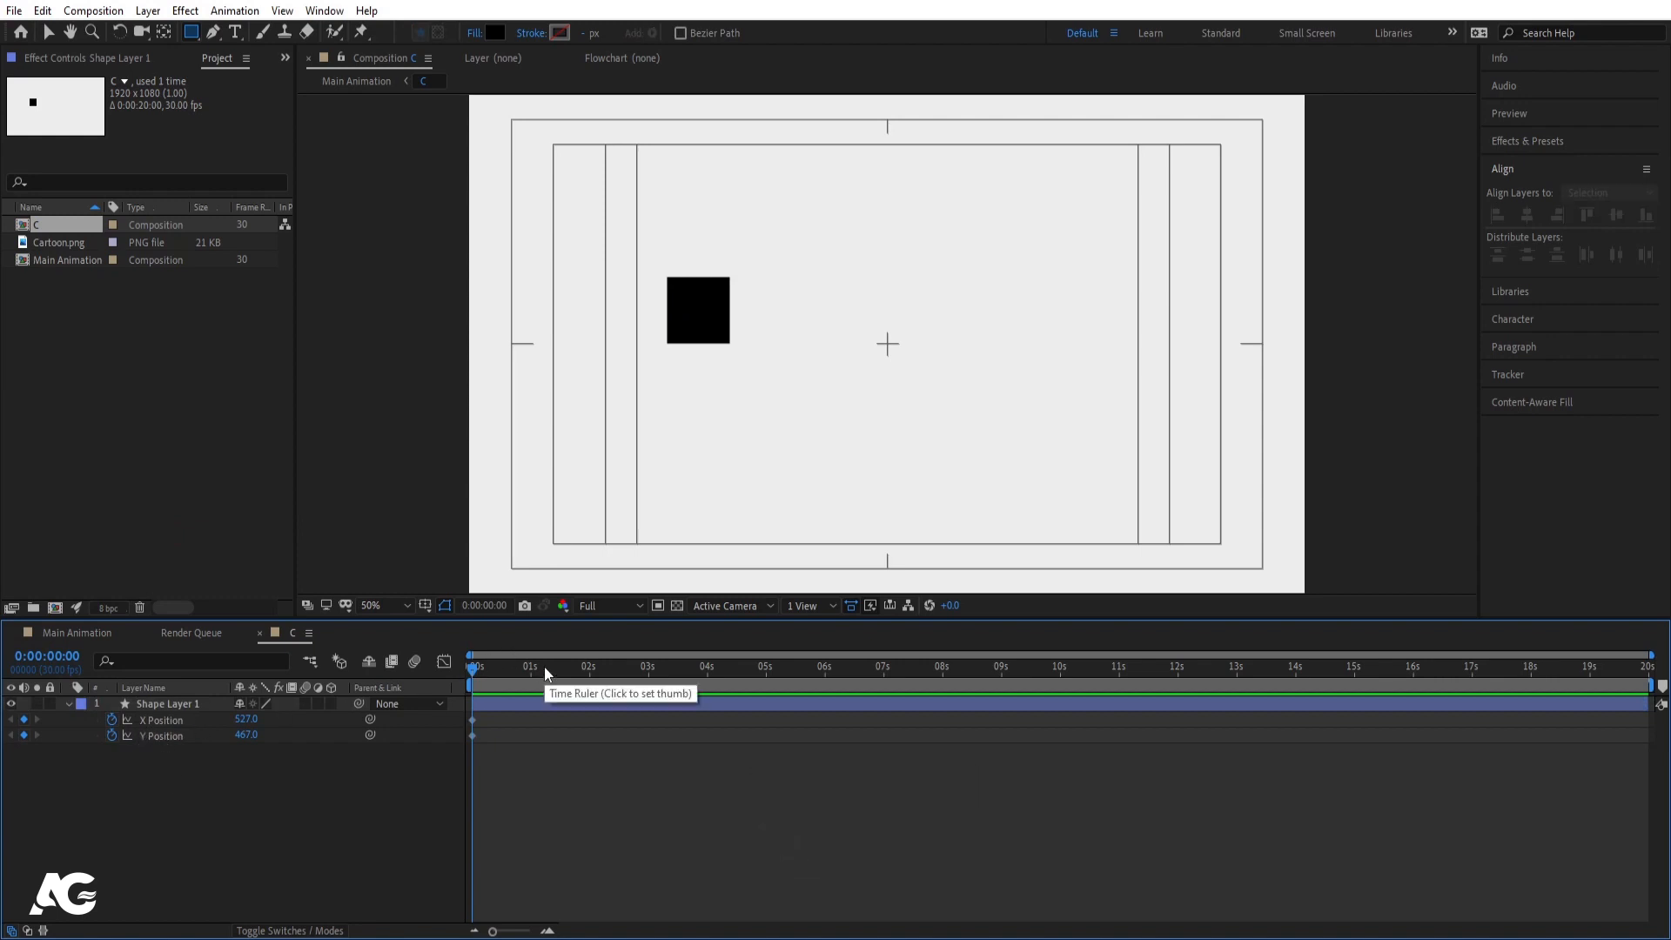
- Keyframe X/Y Position at 2:00 and start the square off-screen at X 1999
key(equal)
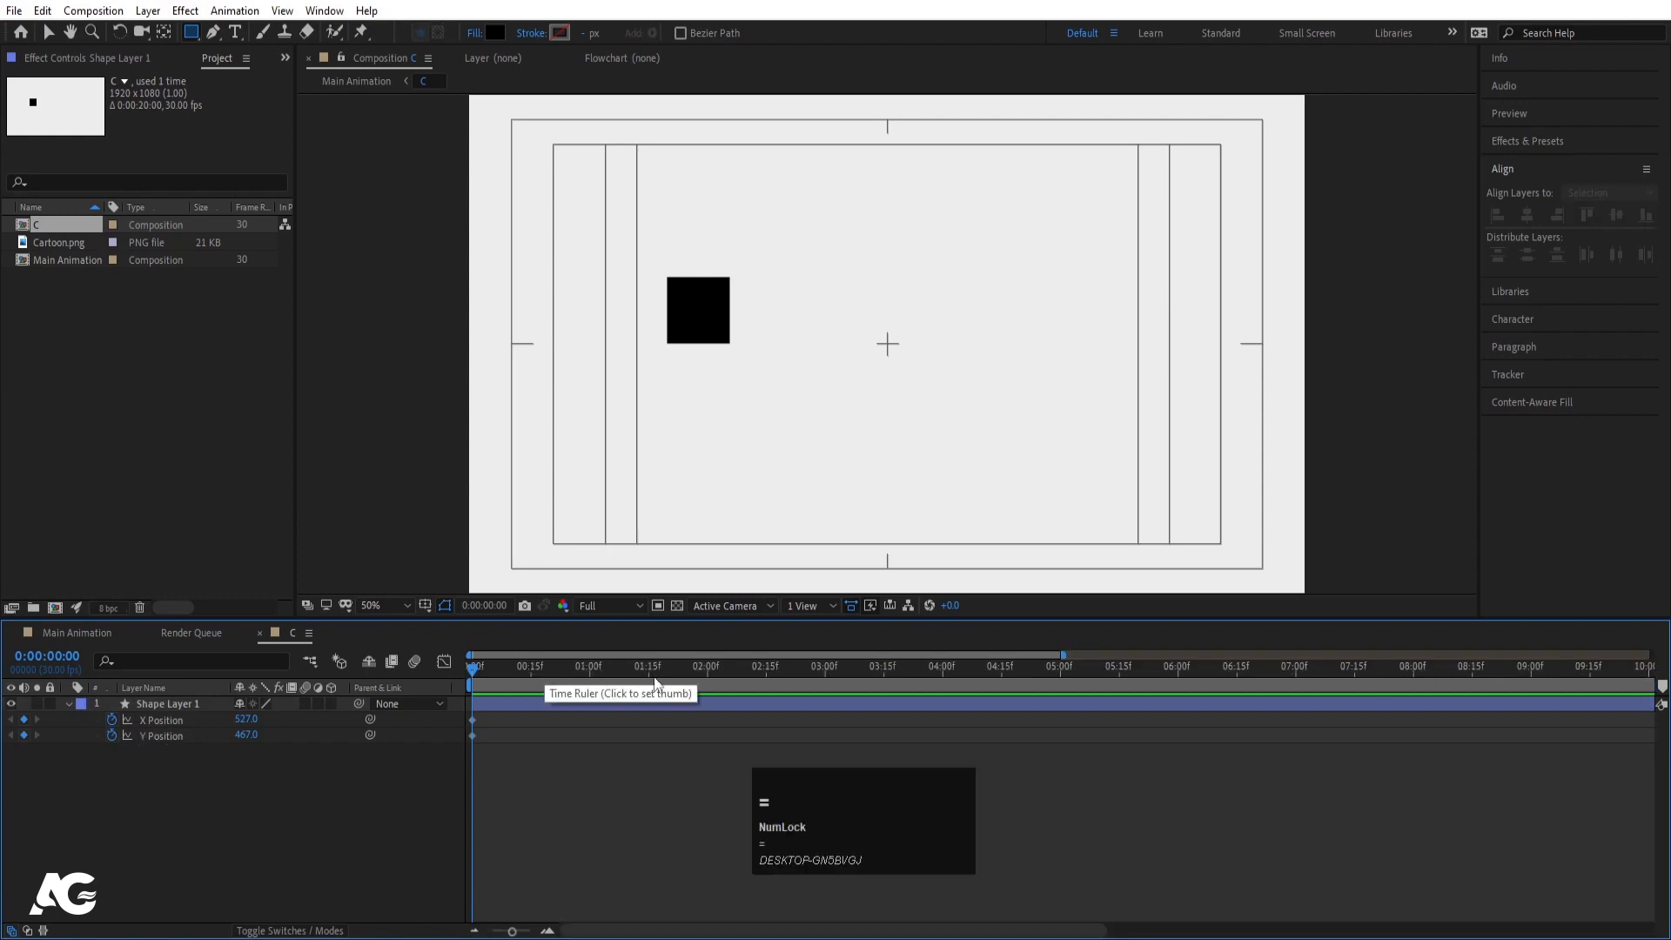
click(707, 667)
drag(24, 719, 26, 781)
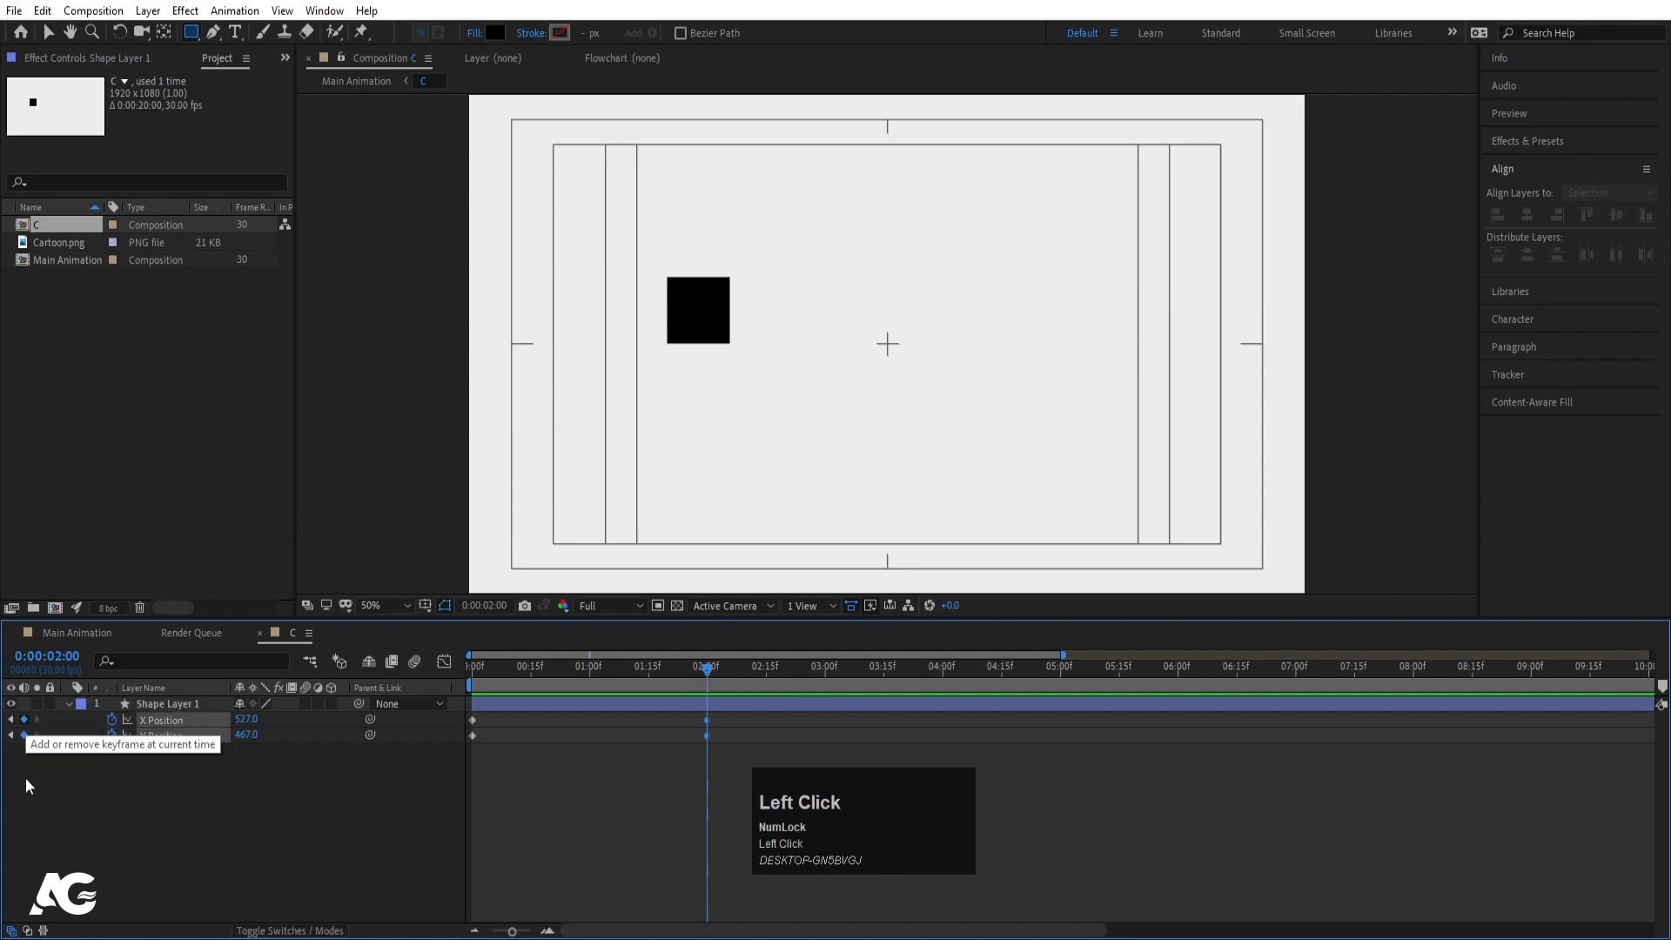
drag(503, 669, 463, 672)
click(225, 844)
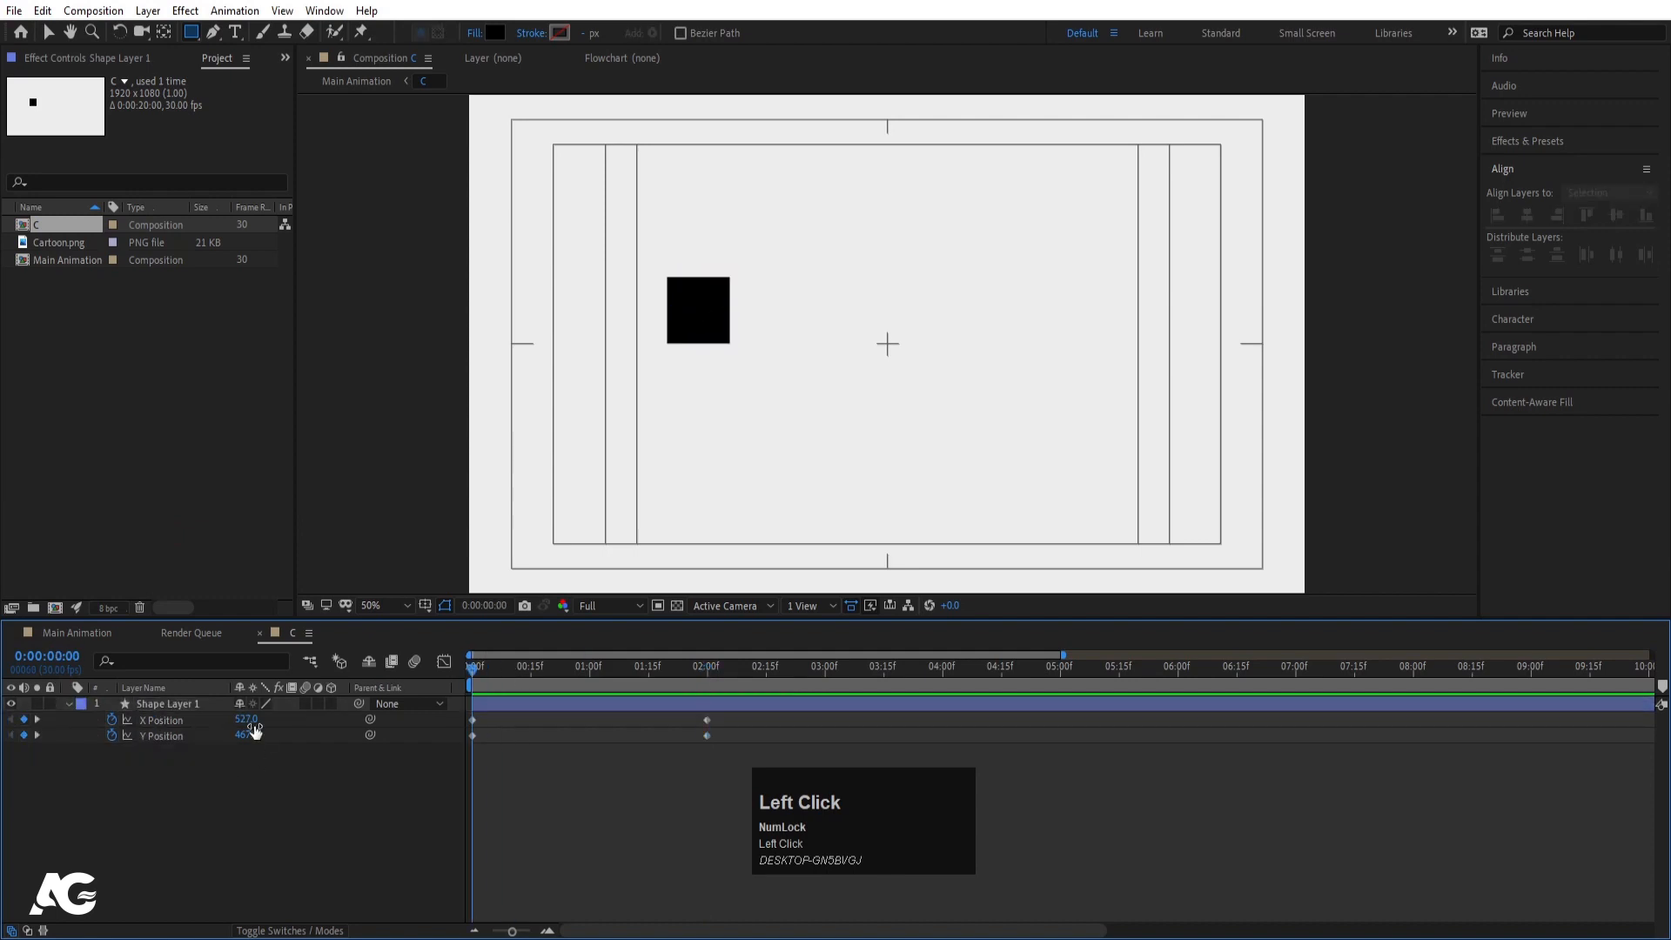
drag(254, 730, 29, 780)
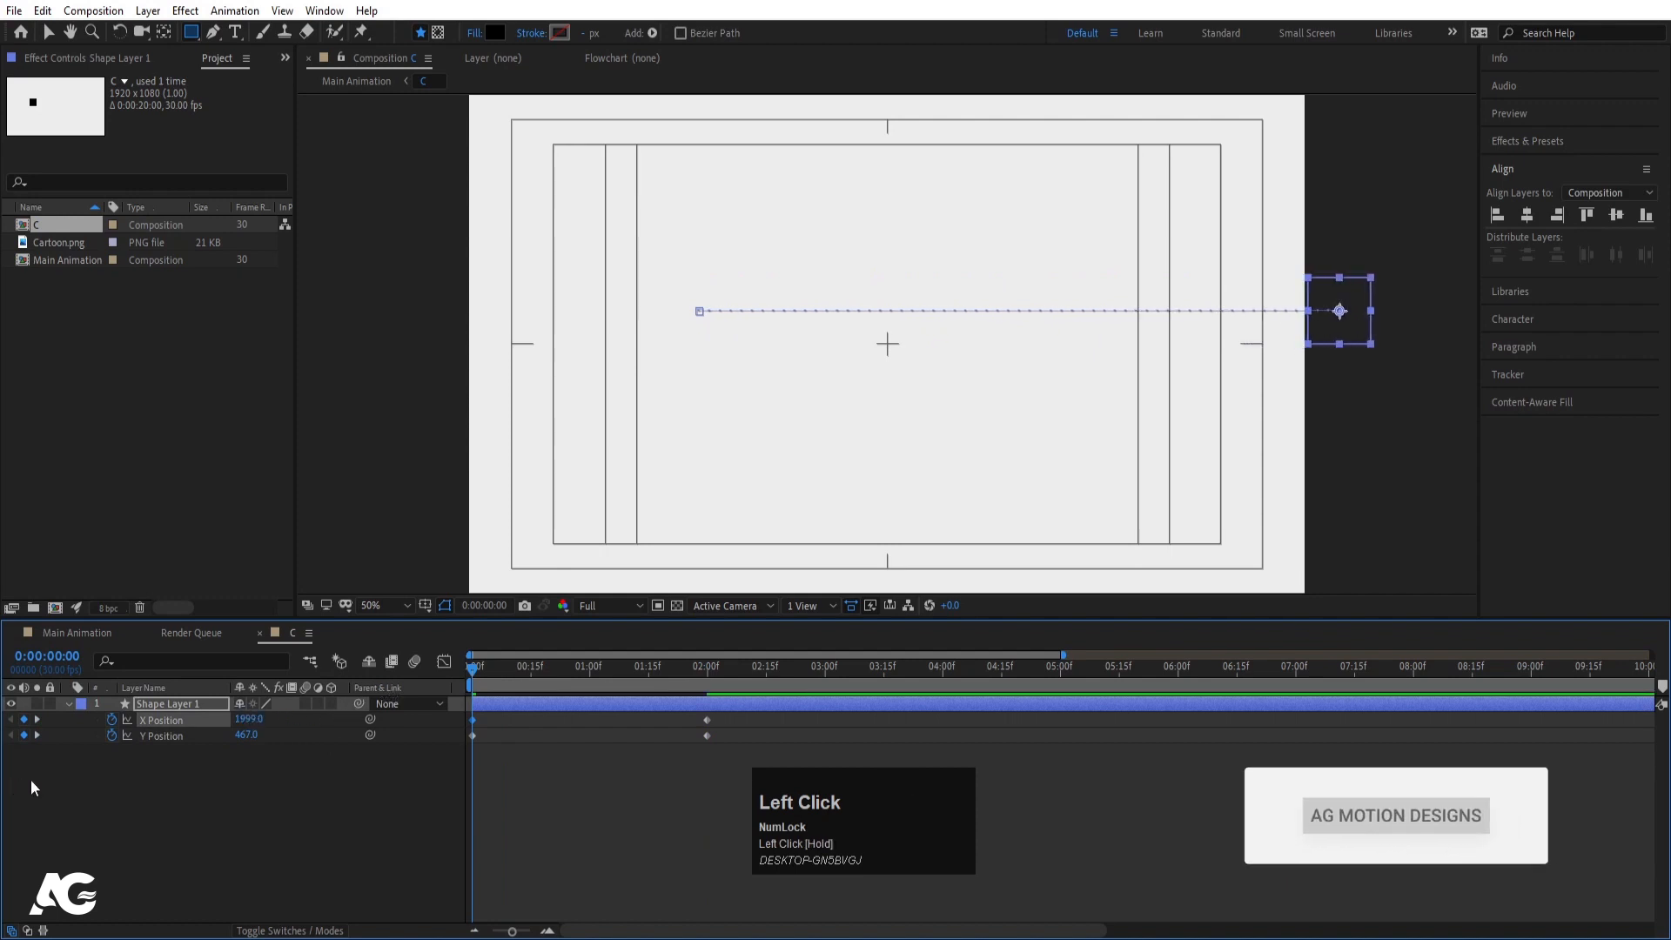
key(space)
click(551, 670)
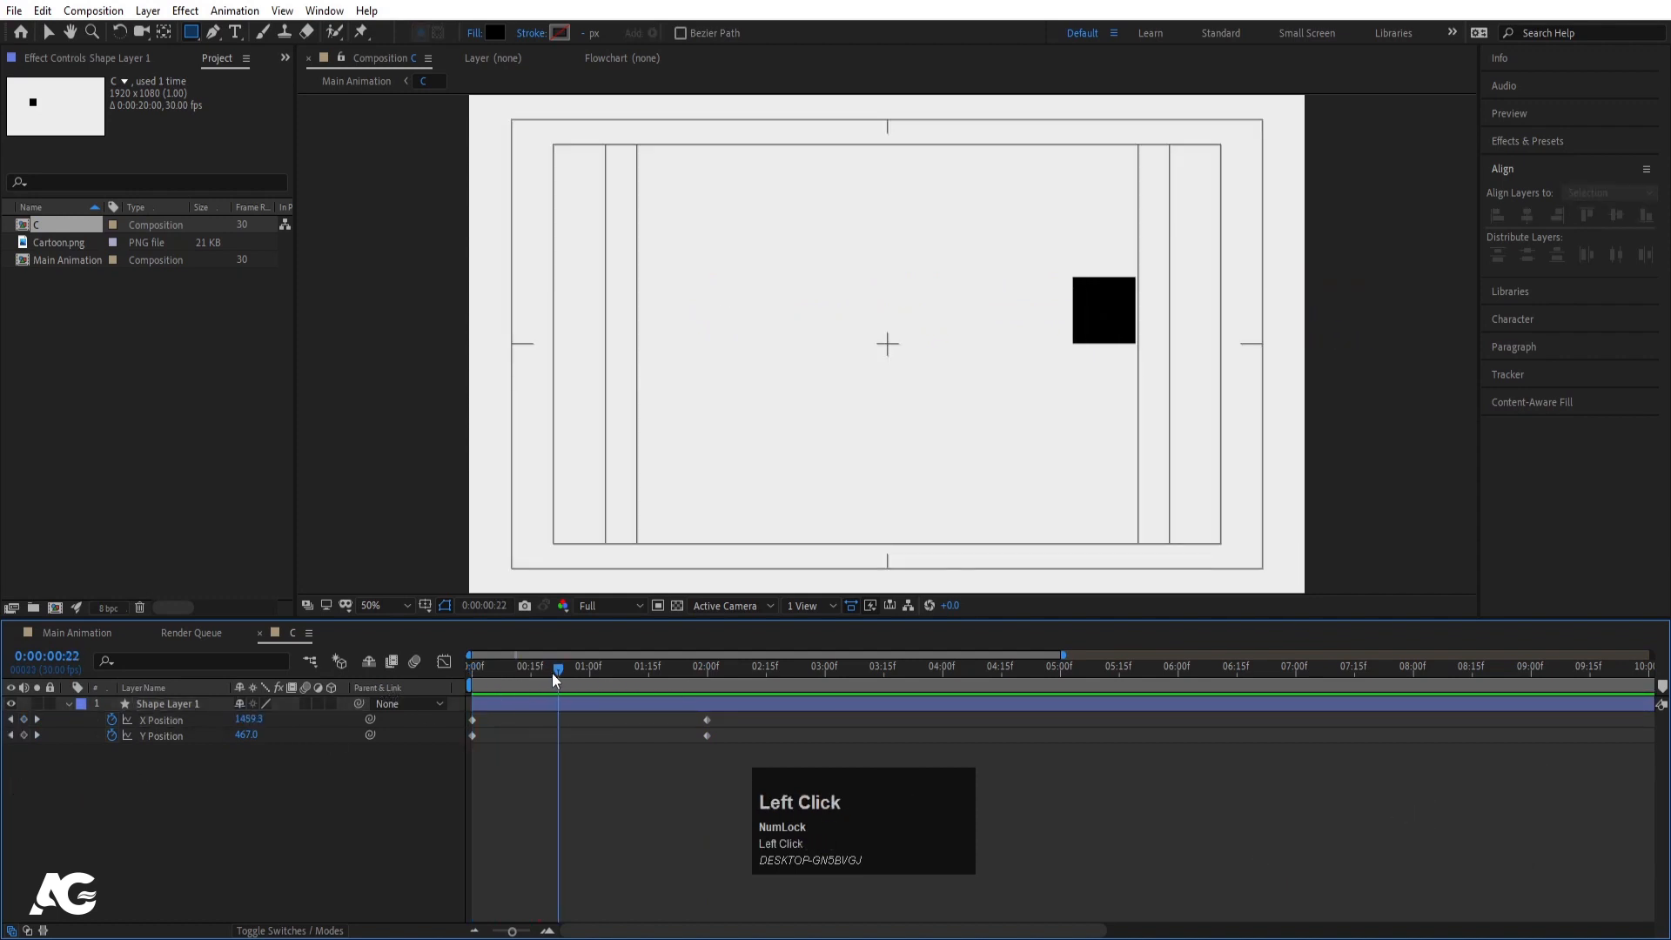
- Add Y Position hop keyframes: landings at 22f and 1:11, peaks at 10f and a pasted copy
drag(552, 672, 557, 672)
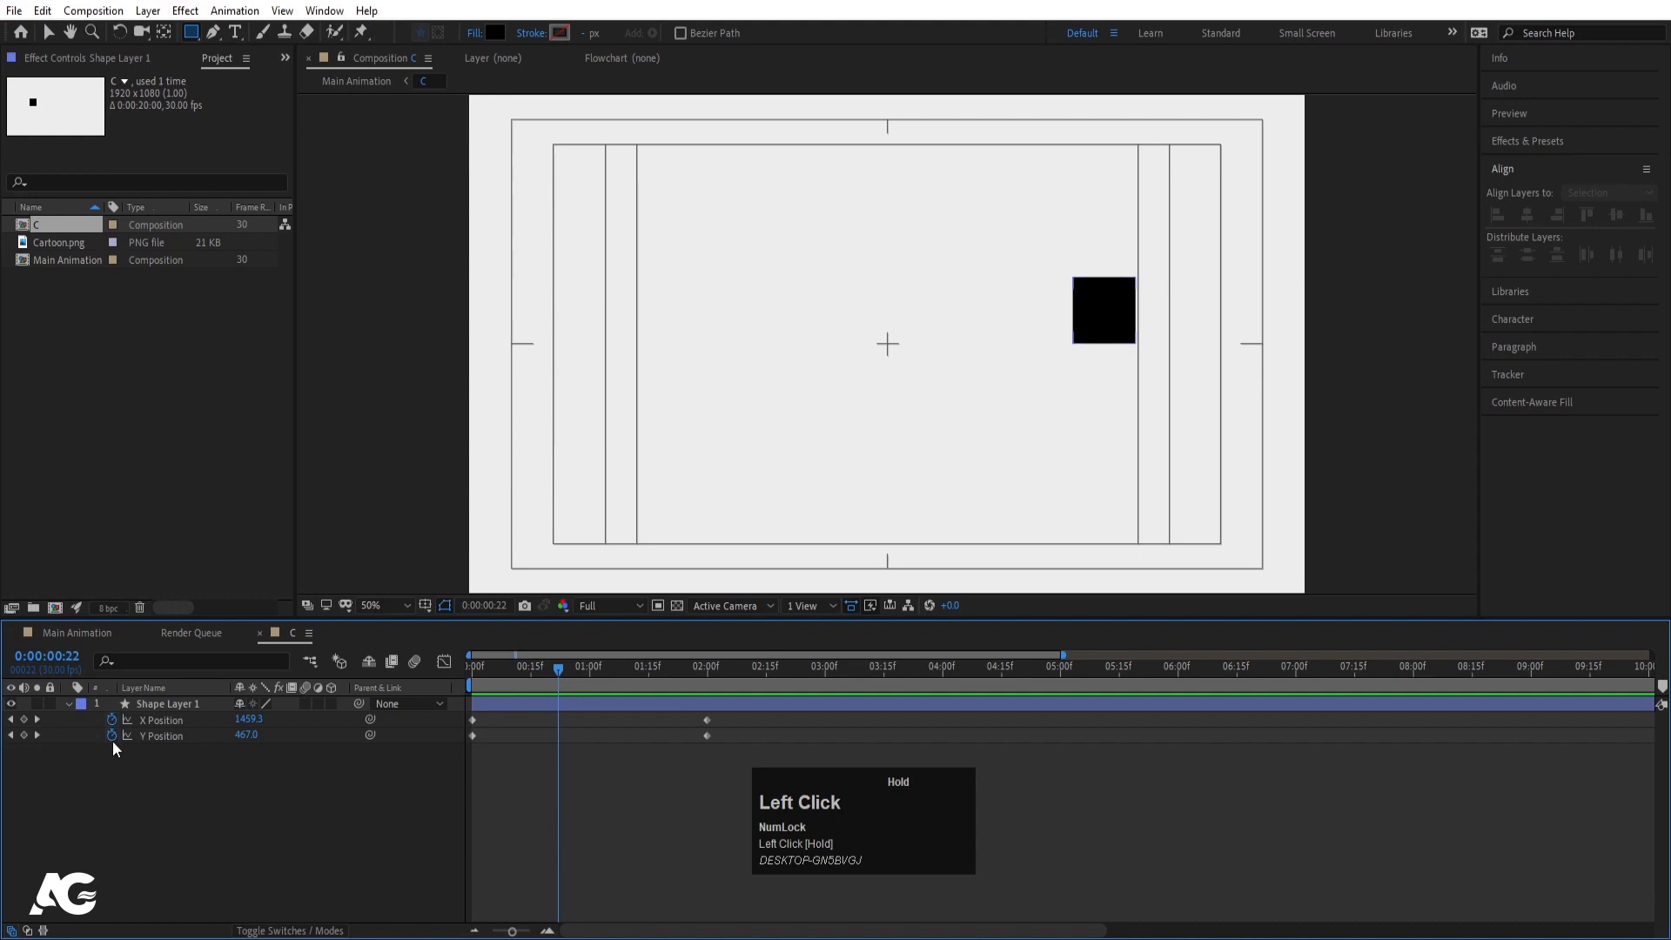
click(38, 736)
click(632, 679)
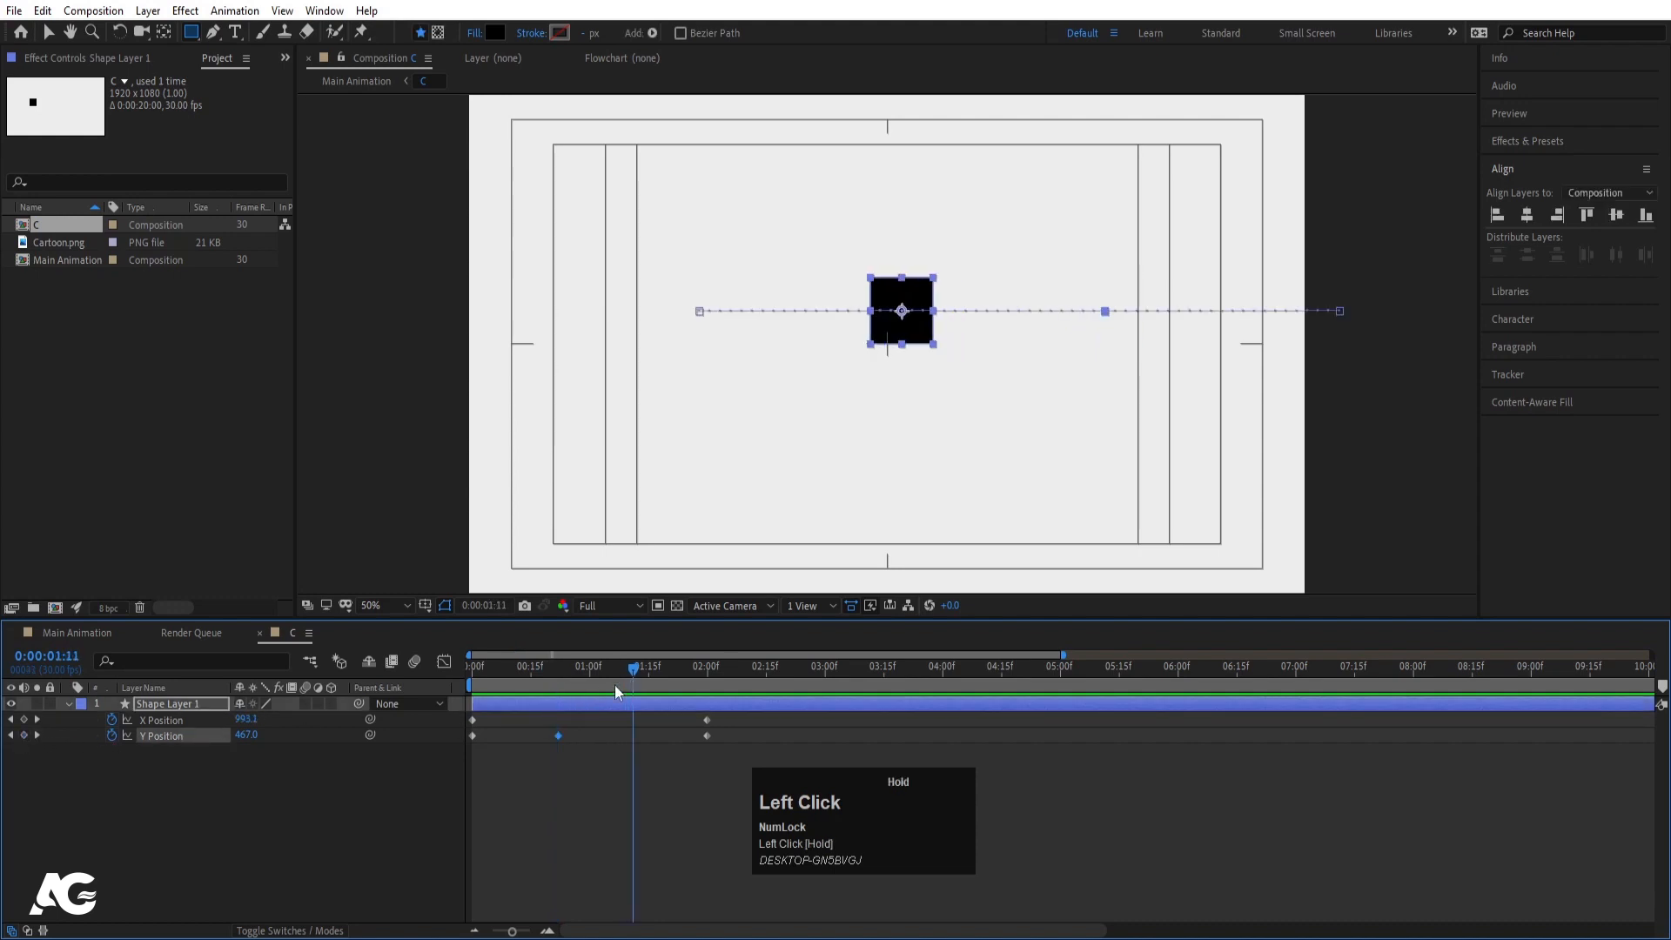
click(558, 735)
click(511, 669)
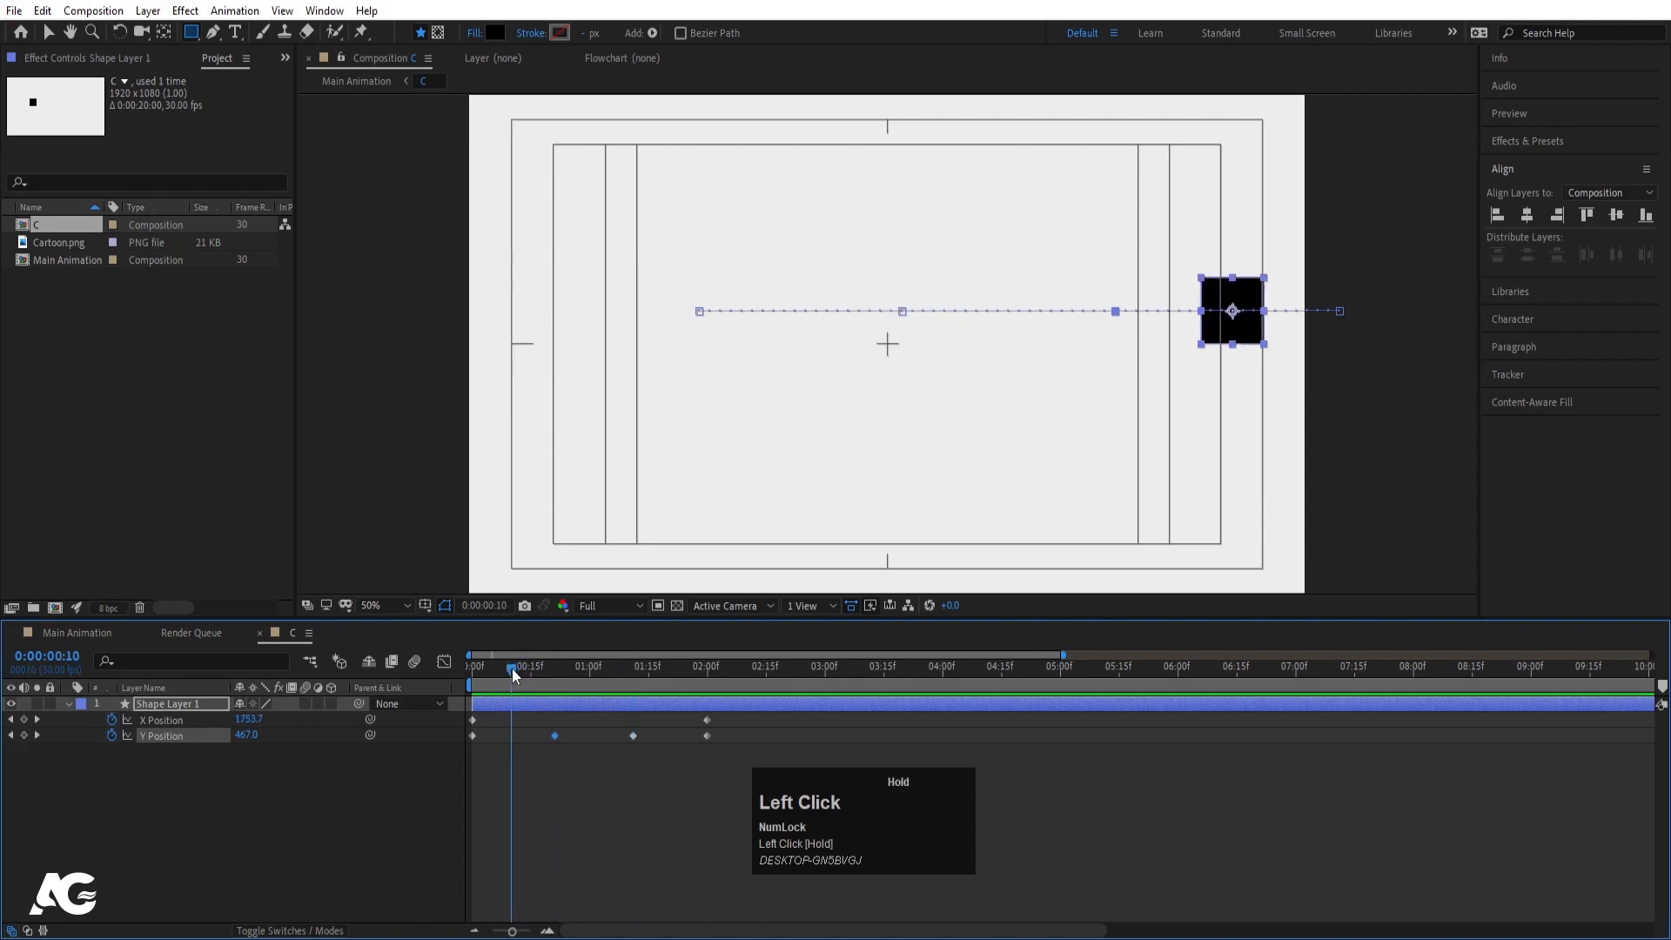
mouse_move(246, 735)
mouse_down()
mouse_move(198, 744)
mouse_move(244, 739)
mouse_up()
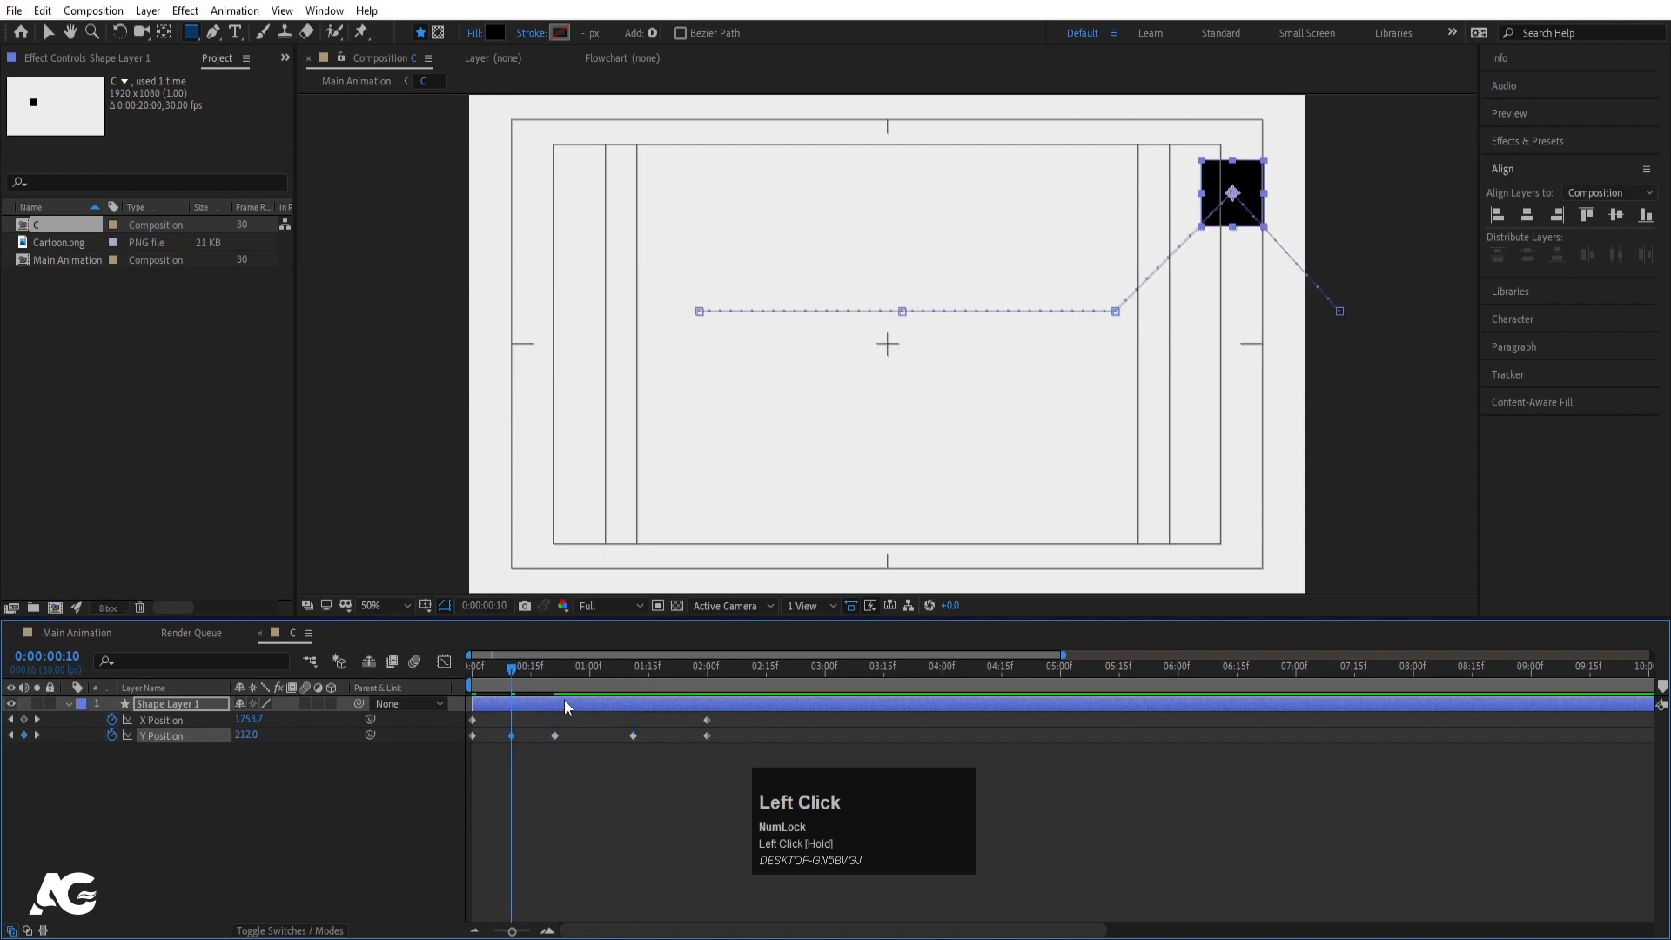
drag(565, 688, 672, 672)
click(512, 736)
key(ctrl+c)
key(ctrl+v)
key(ctrl+v)
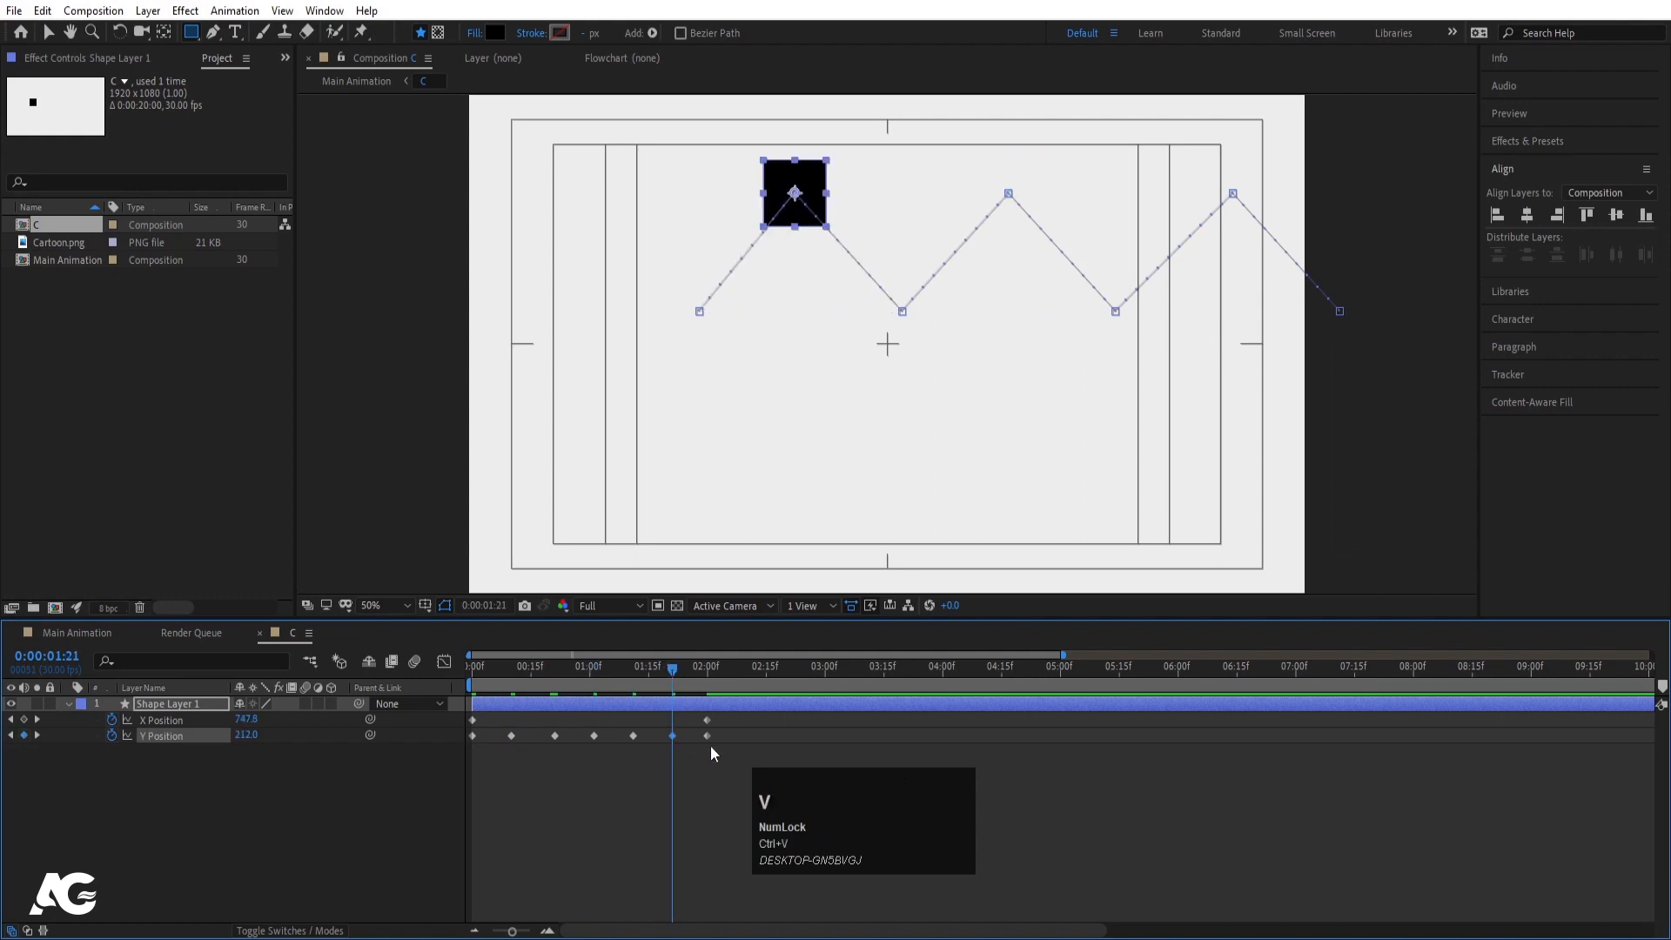
drag(672, 736, 348, 762)
- Apply Easy Ease (F9) to the Y Position keyframes and play the bounce
key(F9)
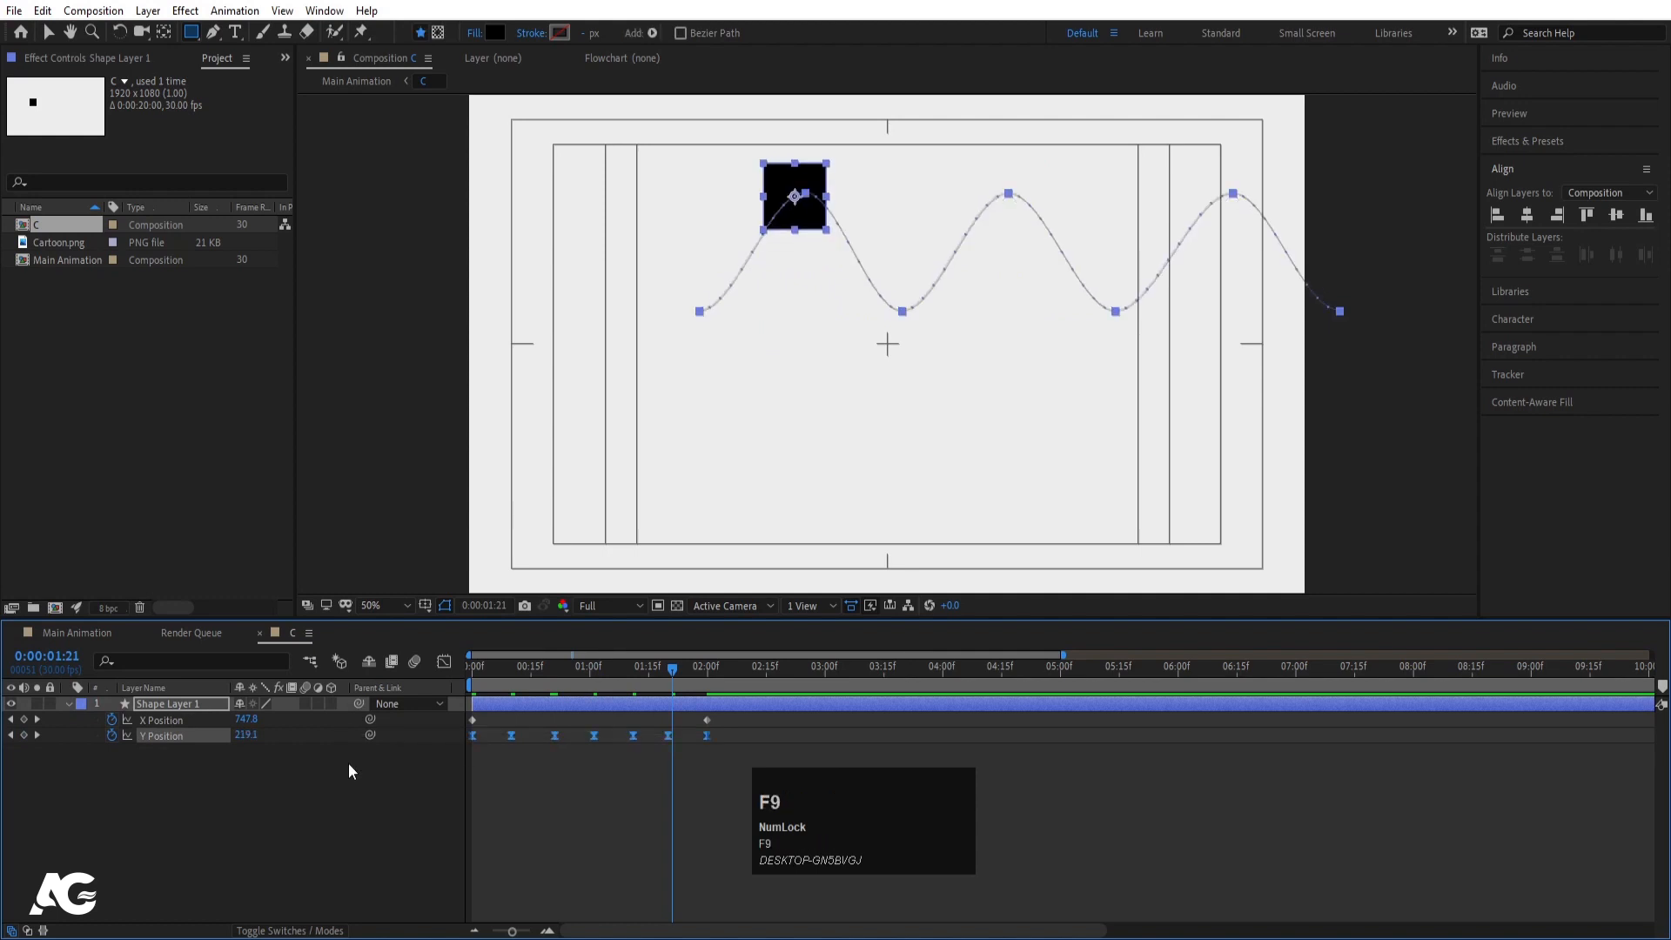
click(472, 684)
key(space)
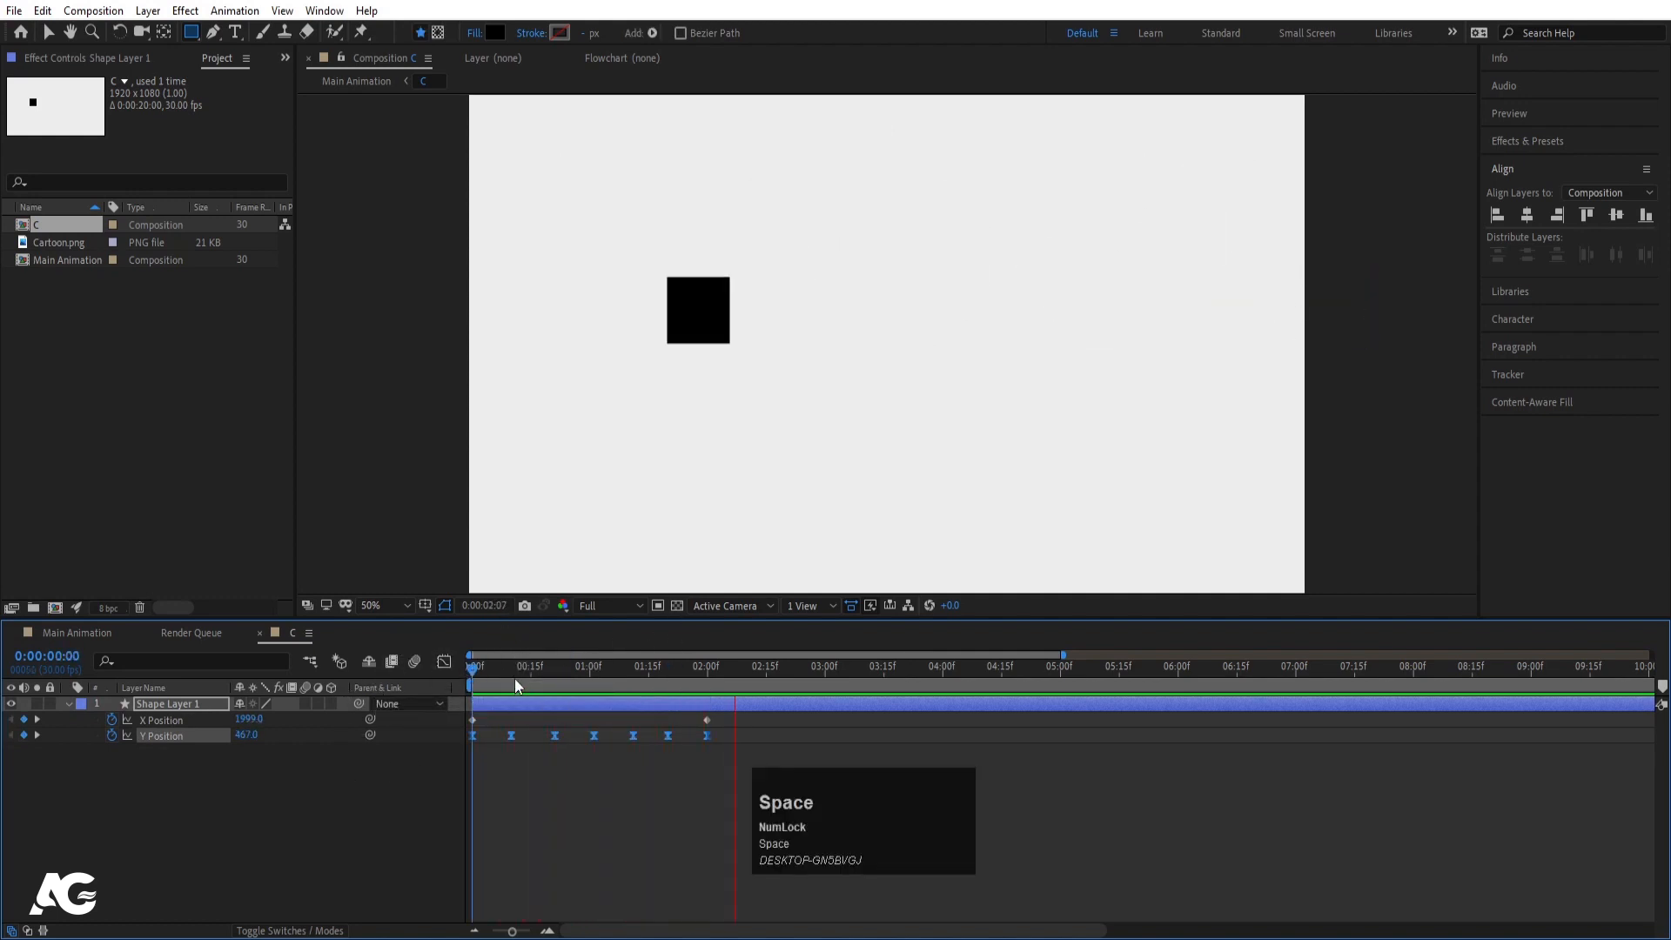
- In the speed graph, stretch the 10f peak's influence and sharpen speed into the 20f landing
click(318, 689)
click(444, 662)
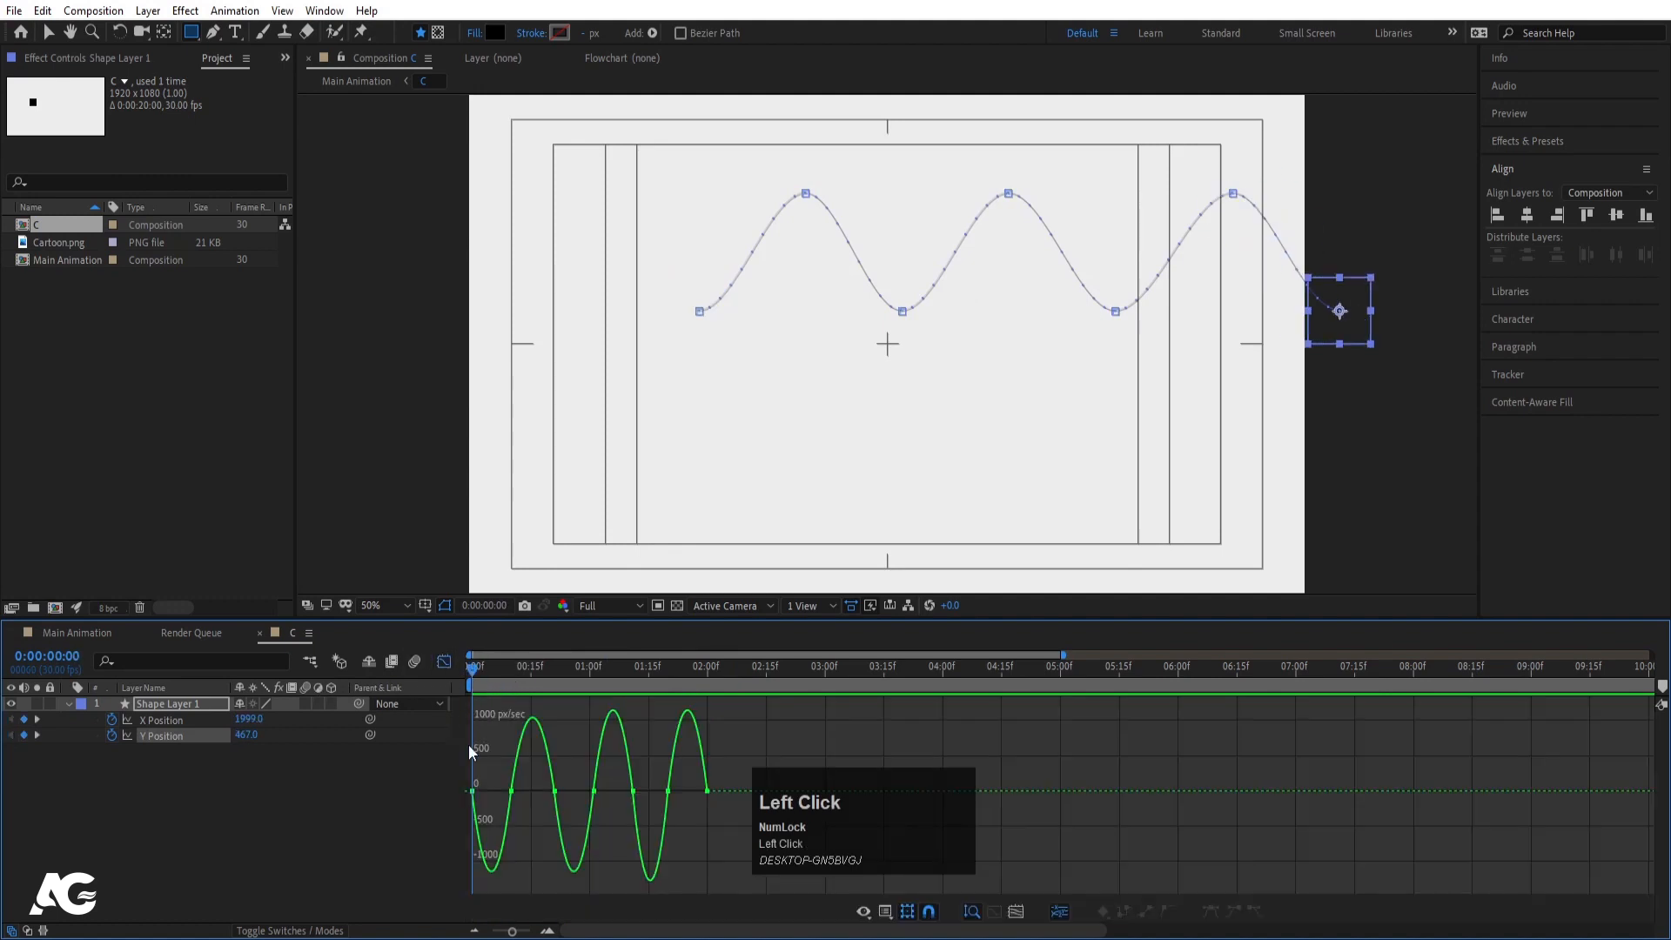
key(=)
key(=)
drag(588, 728, 528, 793)
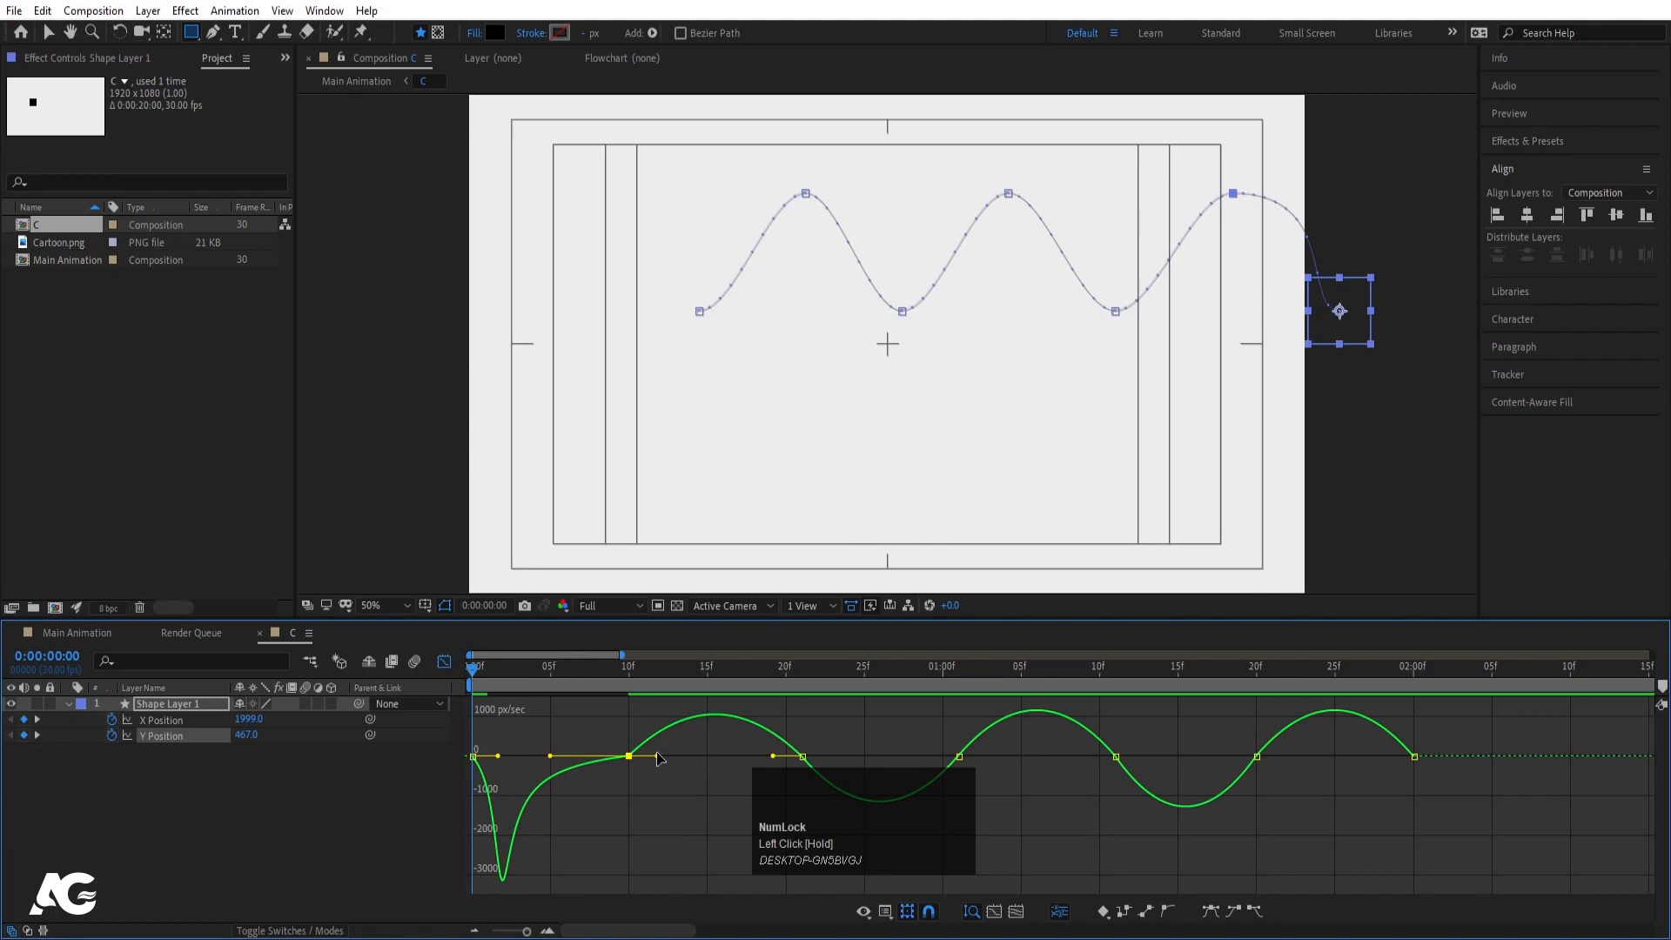
drag(657, 757, 747, 760)
click(501, 793)
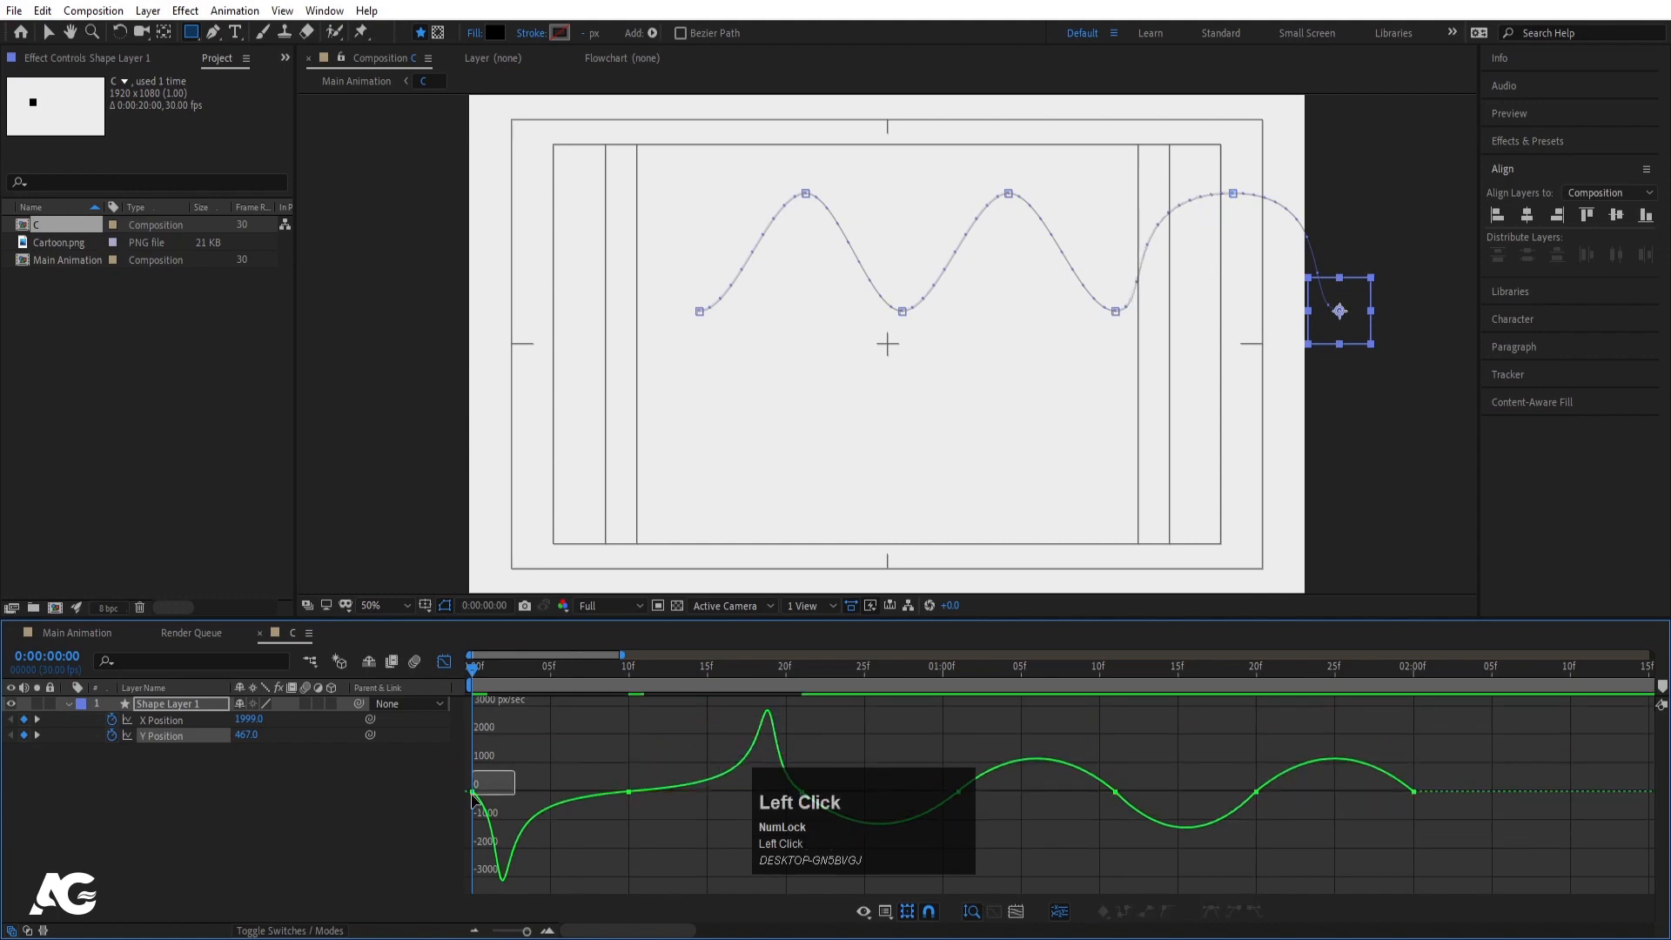
drag(500, 793, 483, 790)
click(827, 765)
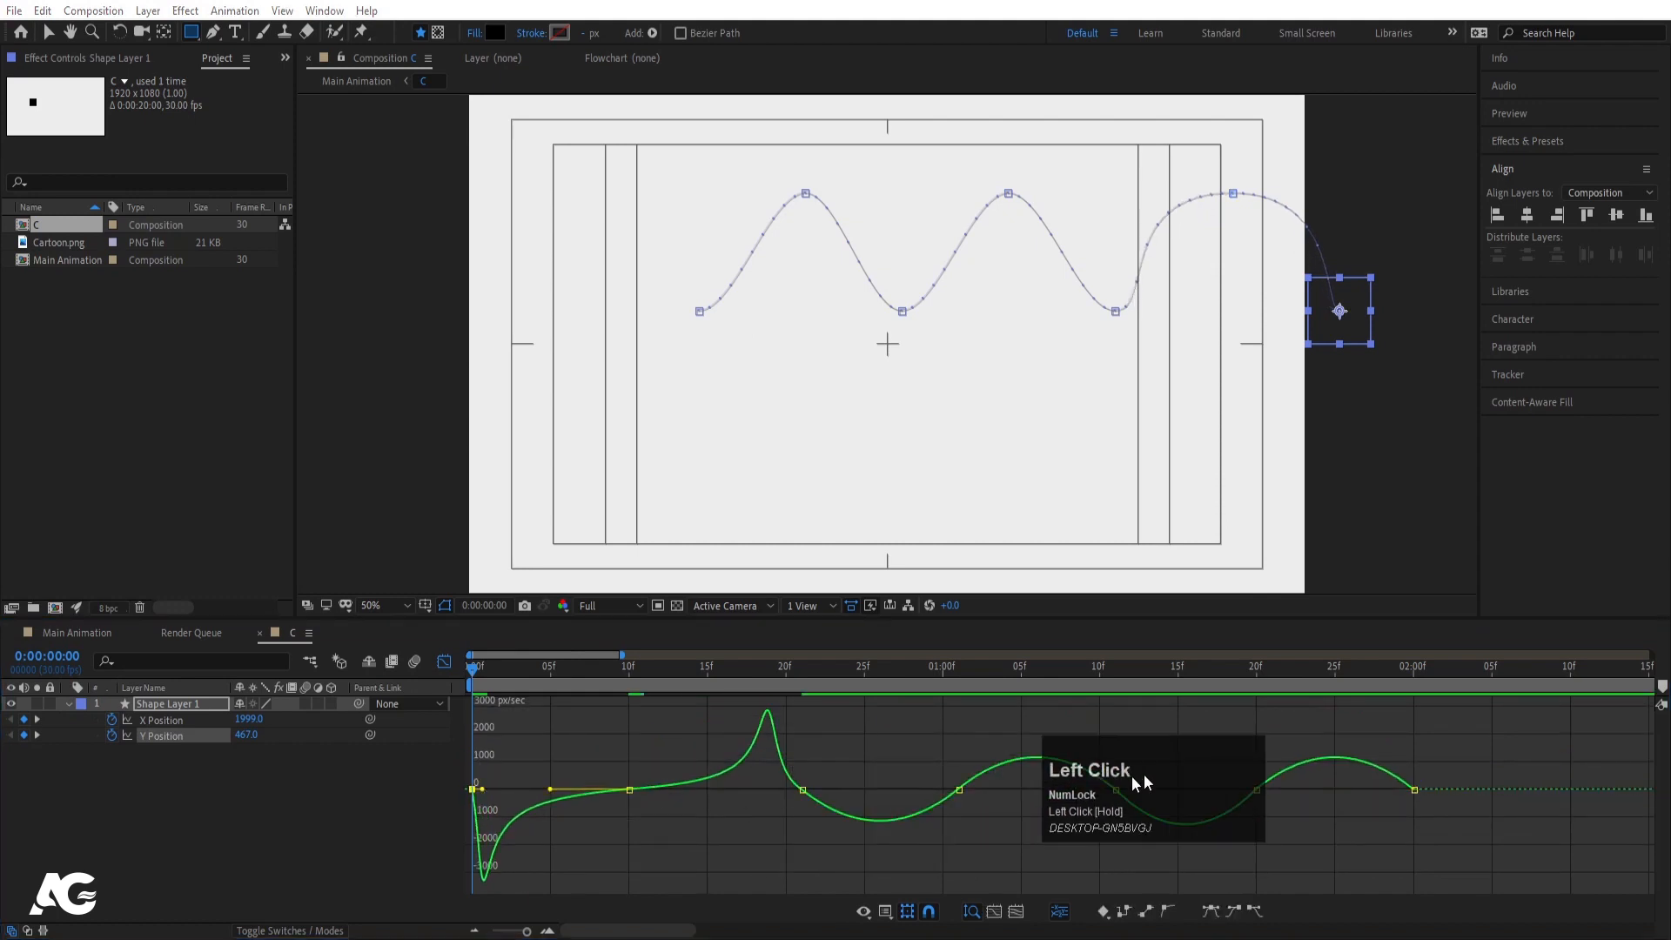
drag(838, 768, 790, 791)
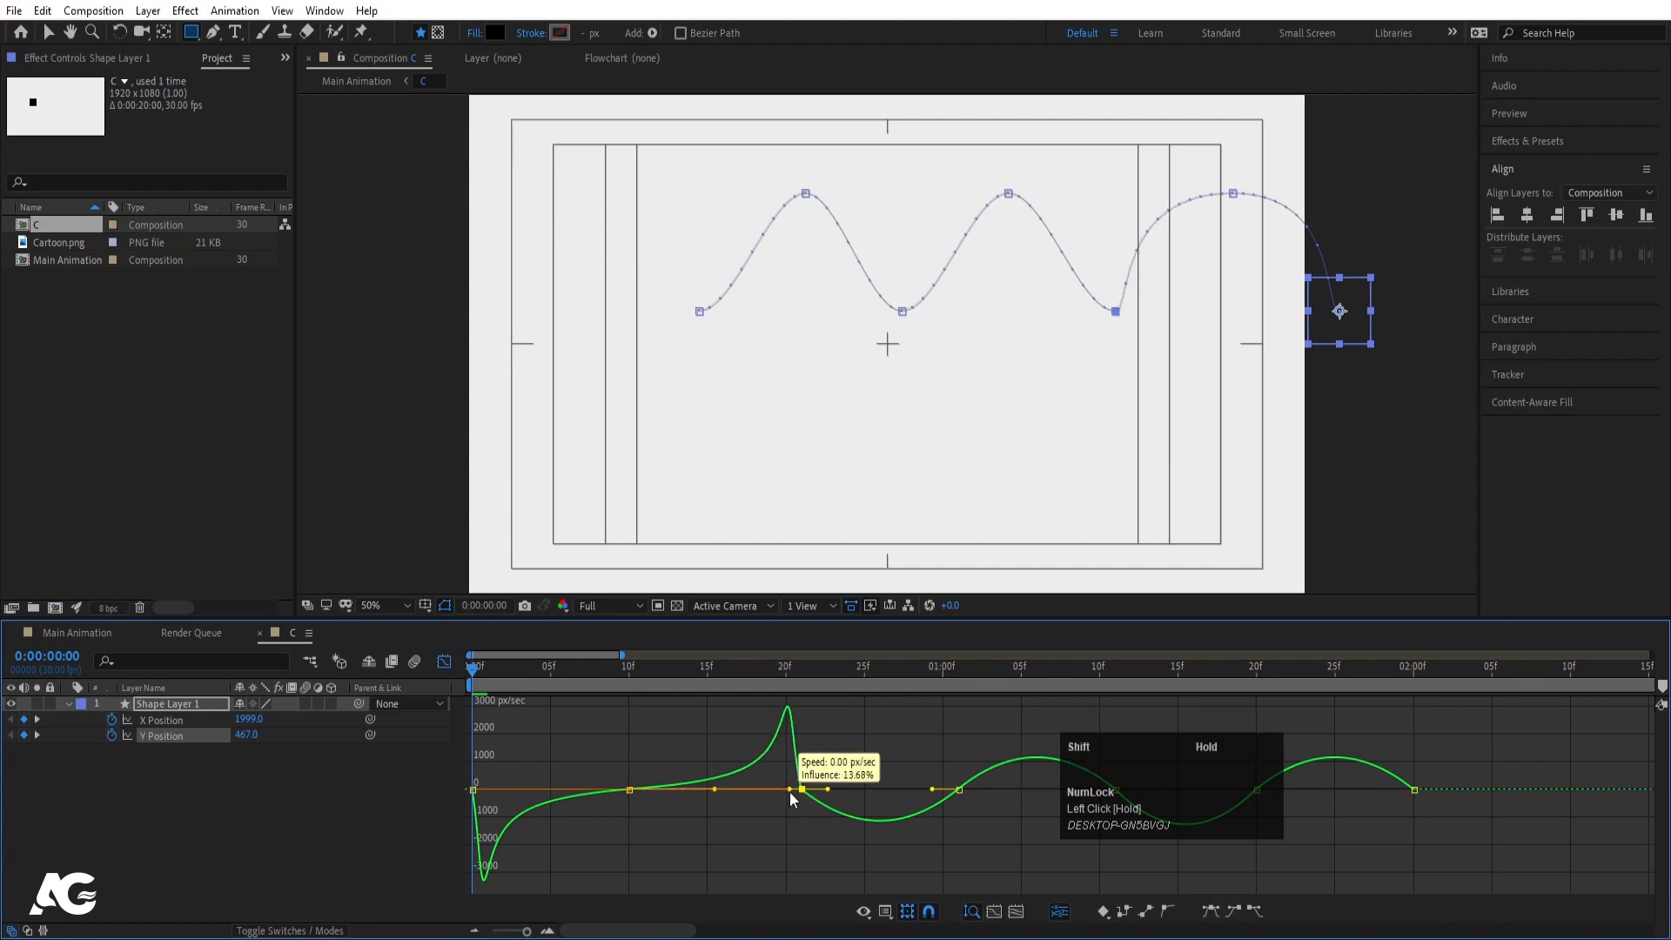
drag(1095, 799, 1168, 641)
- Extend the 1:00 peak's influence, sharpen the second landing, and shorten the 2:00 keyframe's incoming influence
drag(924, 741, 870, 793)
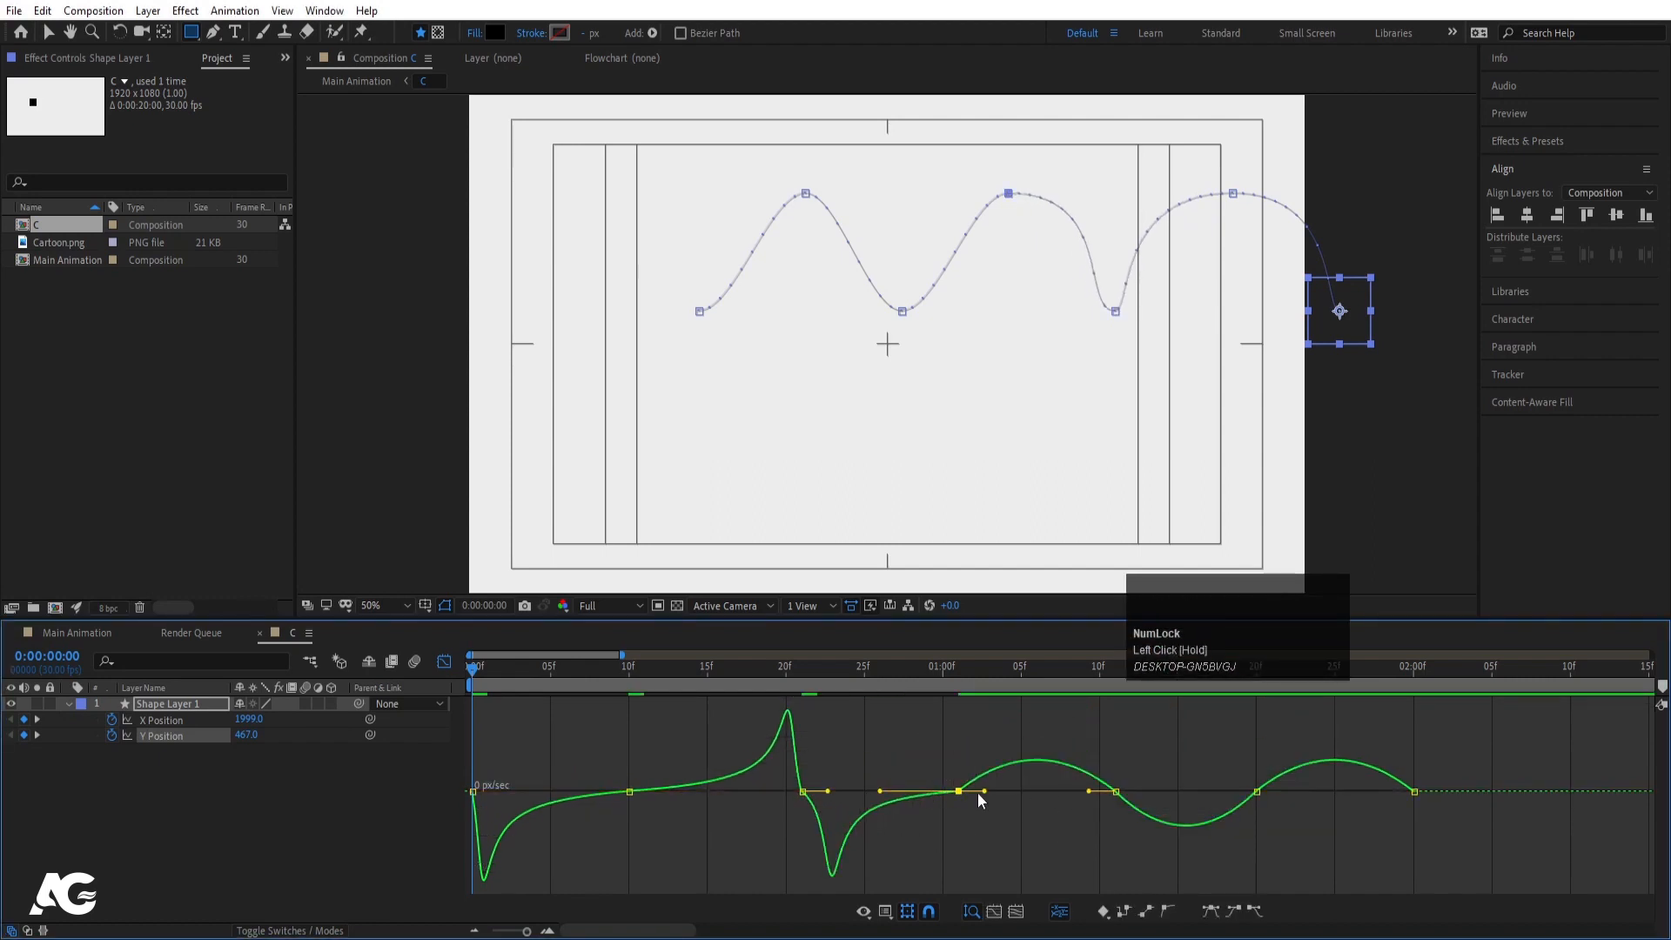
click(978, 793)
double_click(942, 795)
drag(999, 792, 1171, 794)
click(1256, 794)
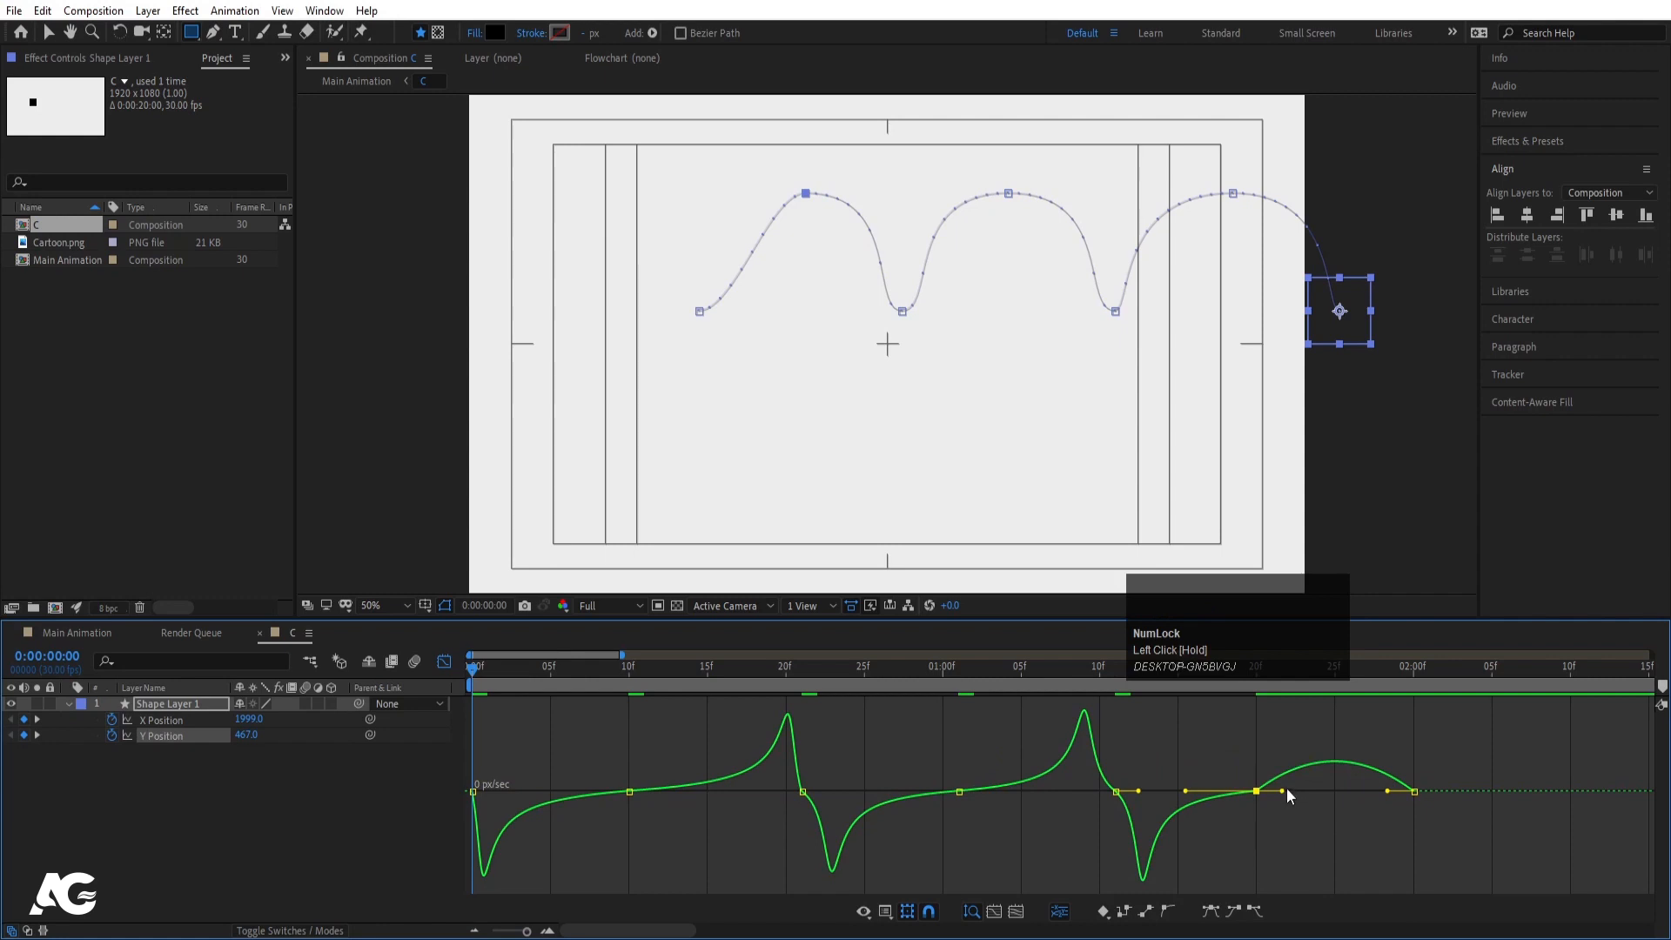
drag(1283, 793, 1363, 792)
drag(1144, 759, 1109, 799)
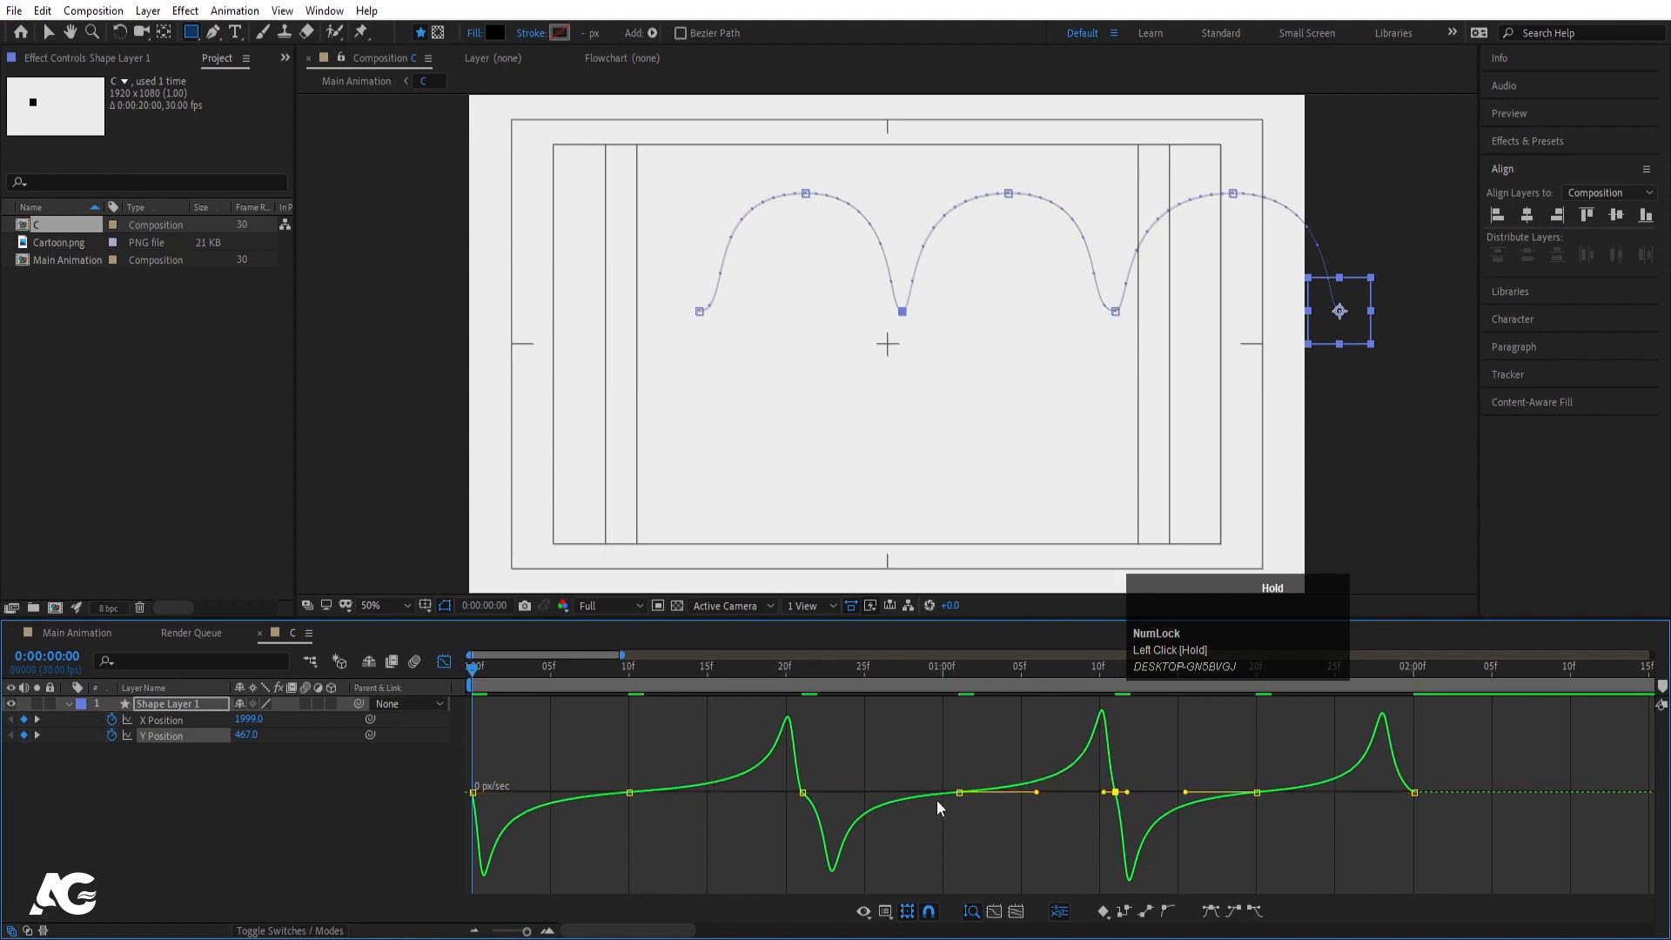
click(802, 792)
drag(815, 792, 815, 795)
click(1412, 793)
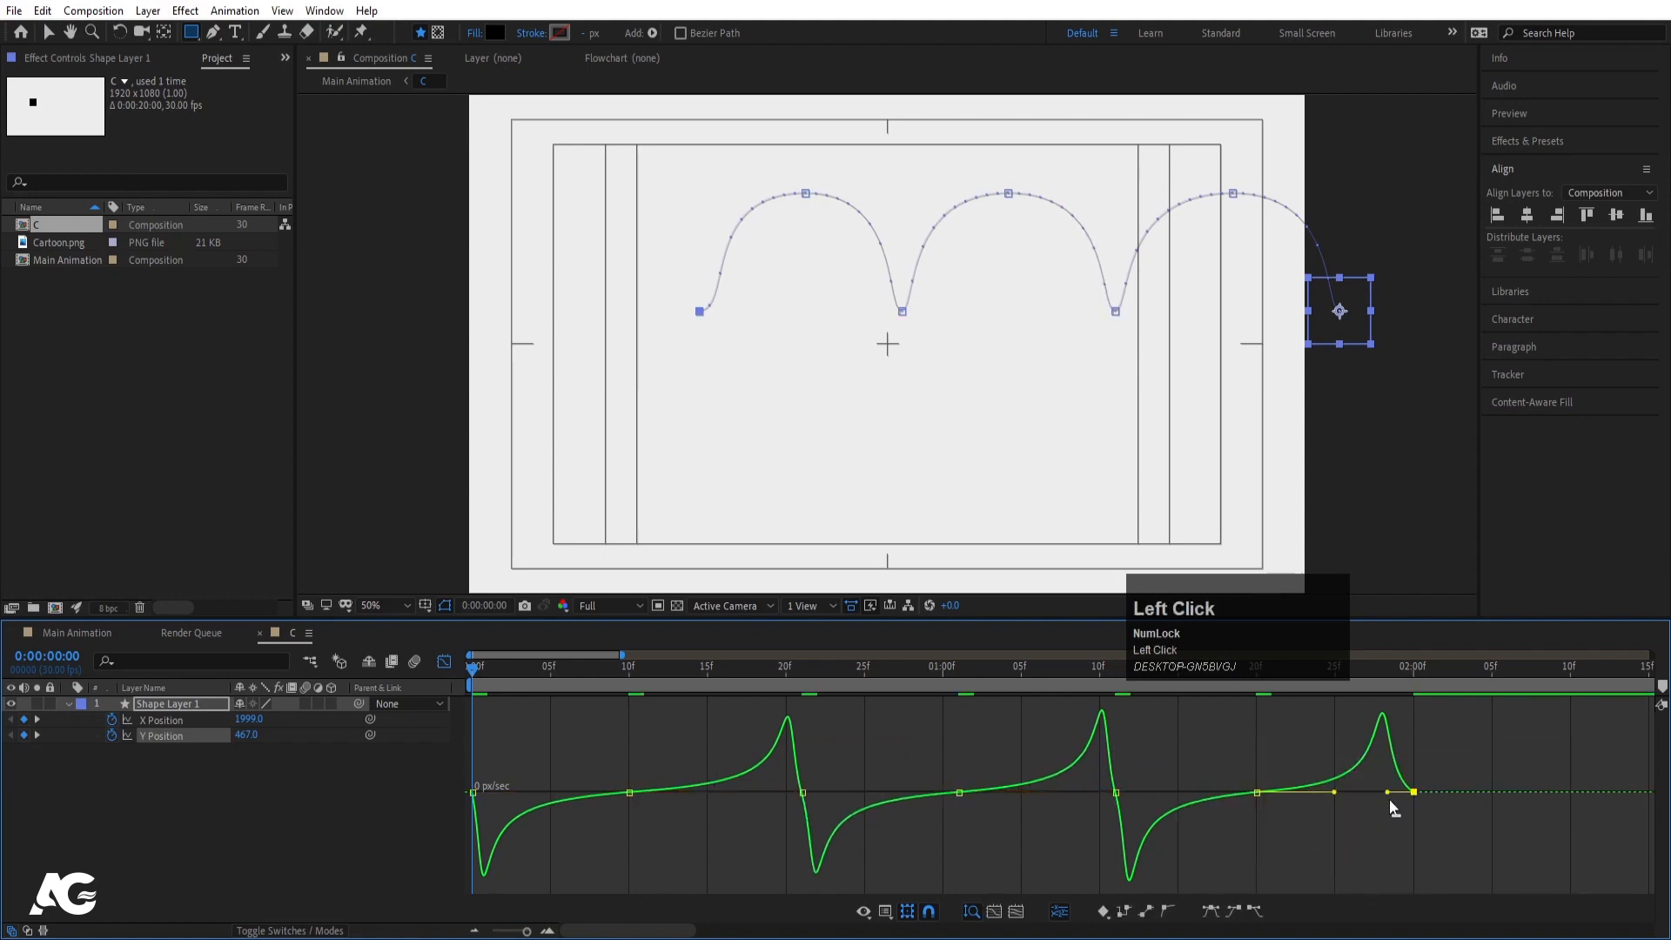
drag(1390, 795, 1407, 796)
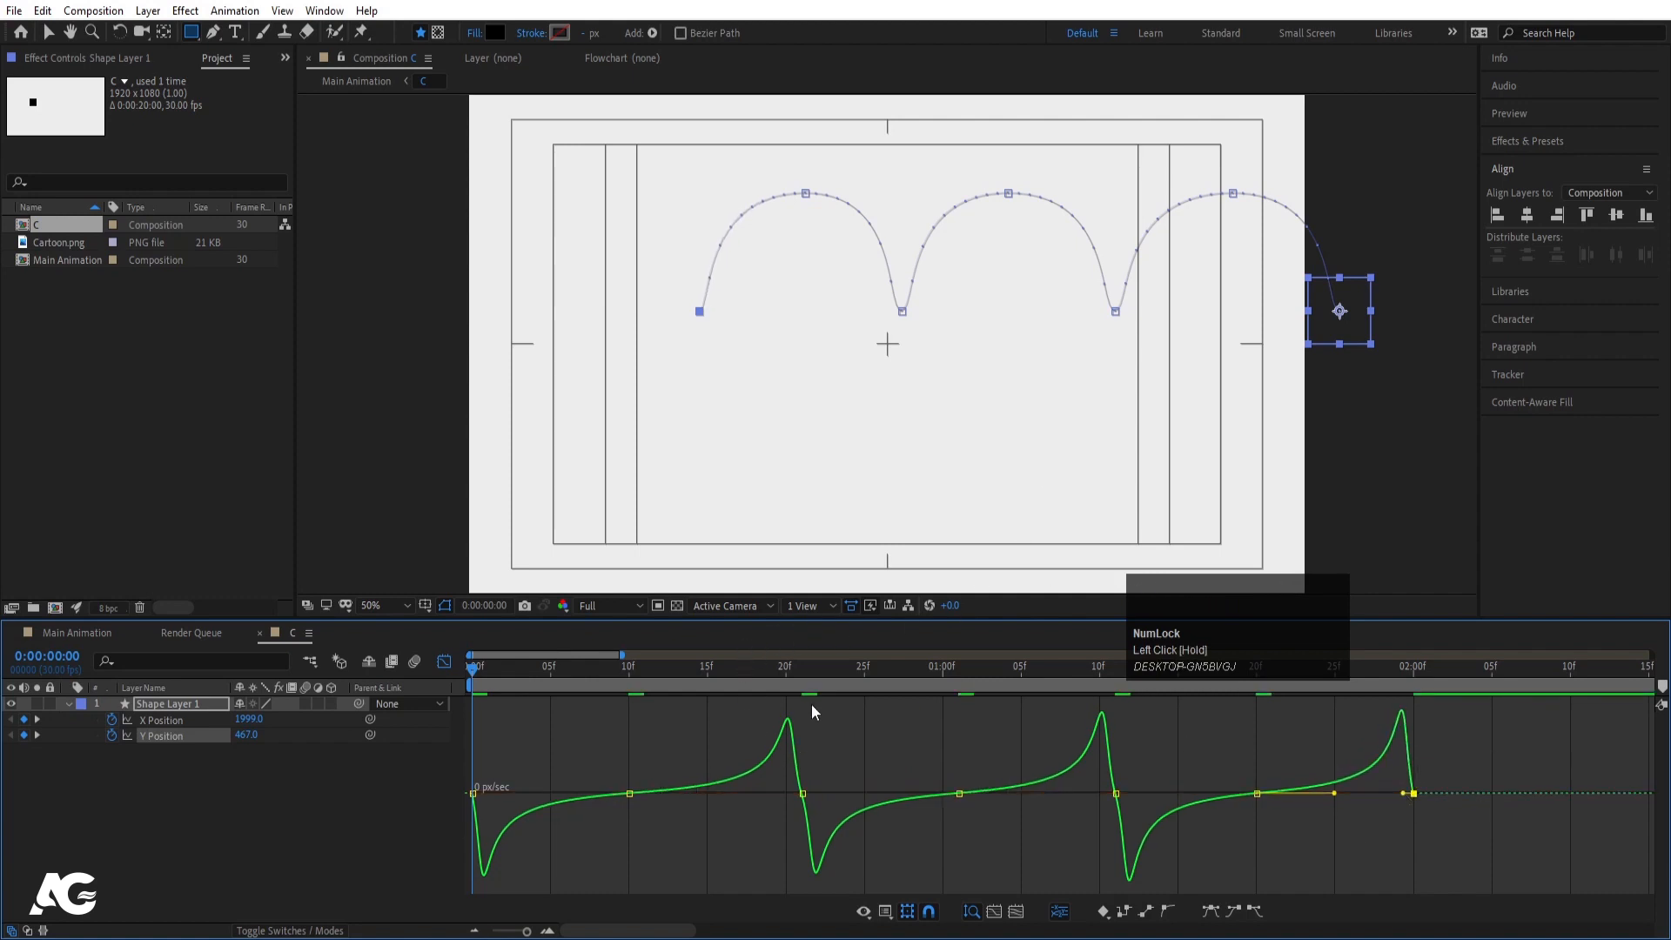
- Tighten the speed dip after the 20f landing and raise the speed into the final landing
mouse_move(693, 682)
mouse_down()
mouse_move(633, 674)
mouse_move(786, 688)
mouse_move(723, 668)
mouse_up()
alt+scroll(1144, 256, up, 3)
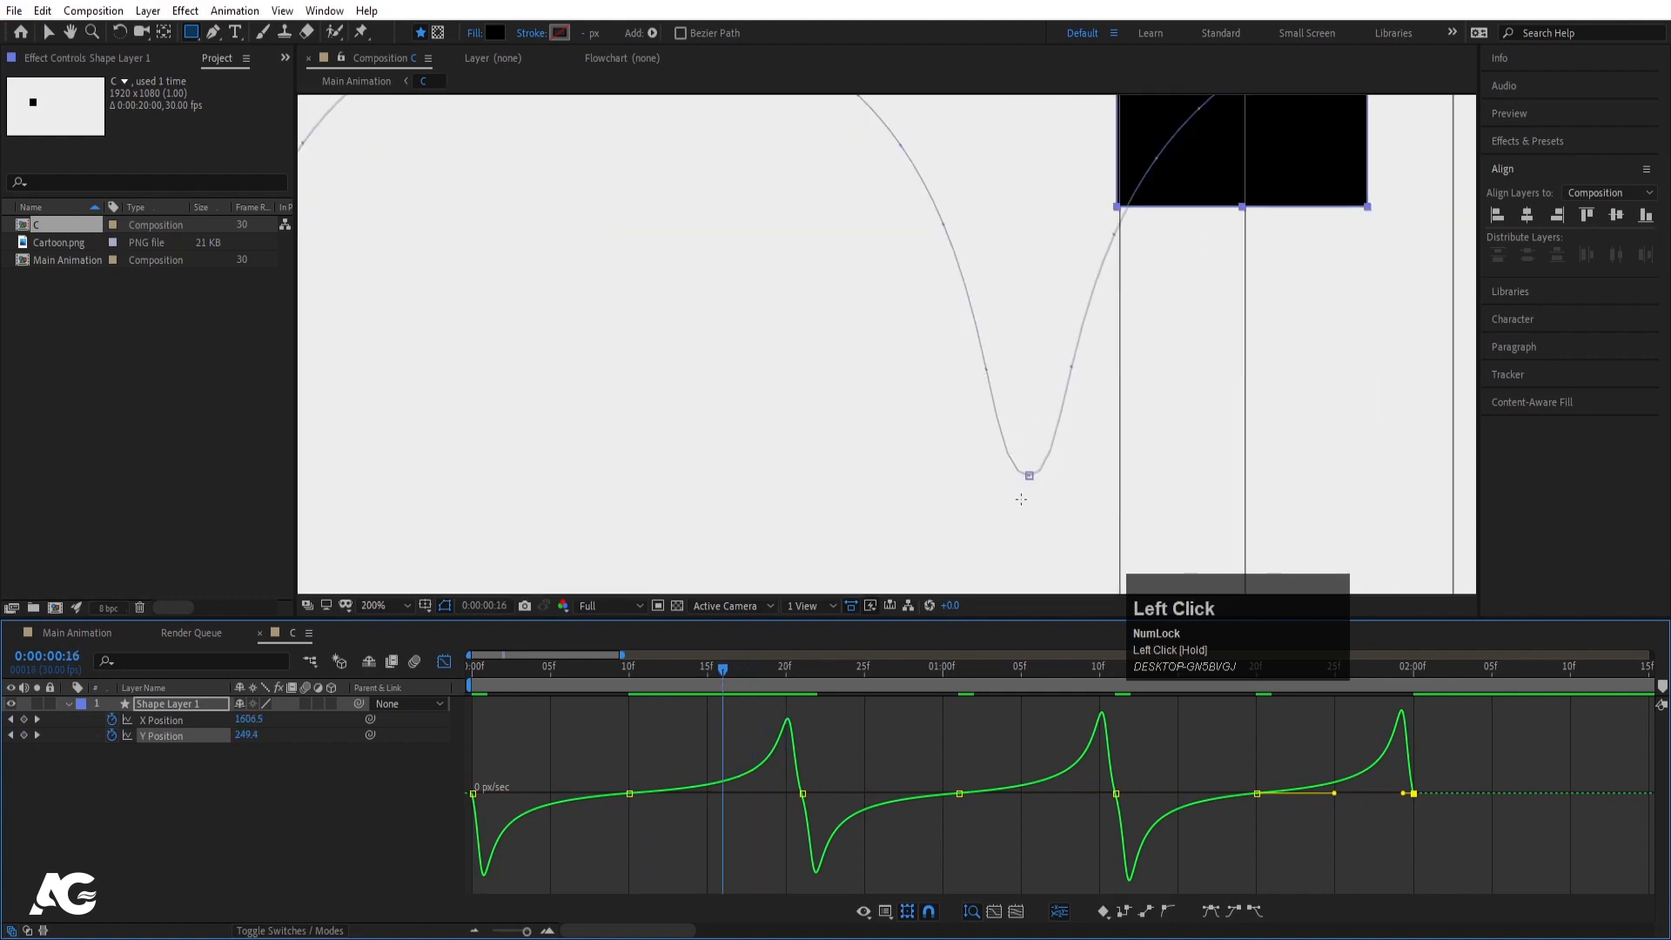
click(802, 793)
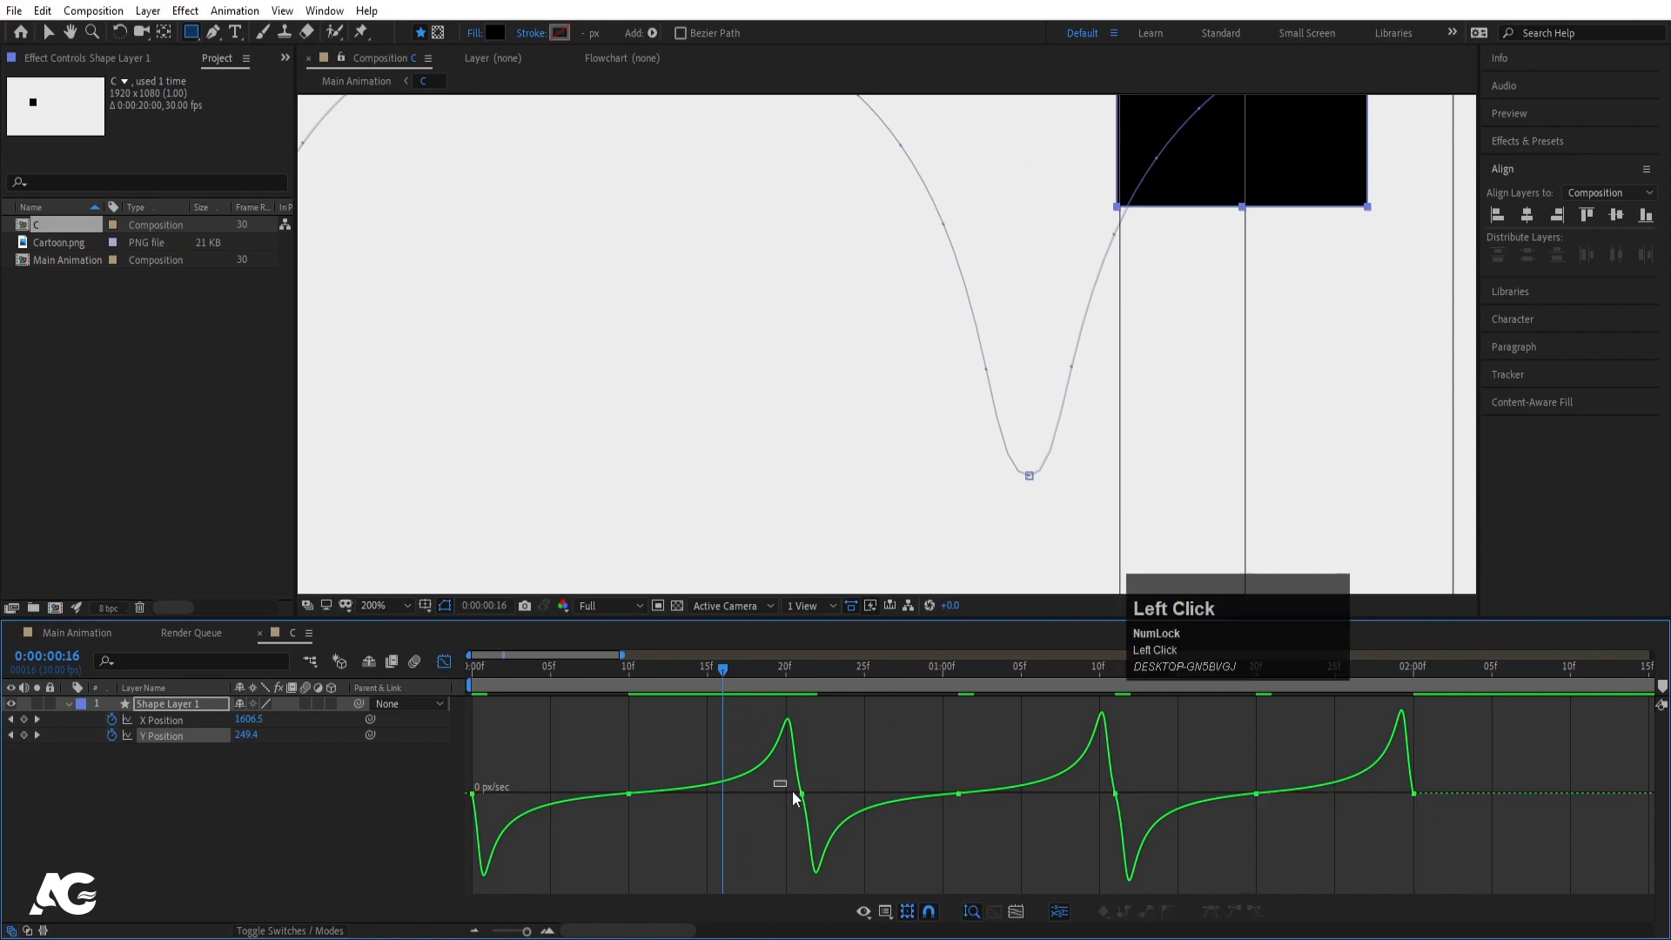
mouse_move(815, 794)
mouse_down()
mouse_move(788, 798)
mouse_move(814, 798)
mouse_up()
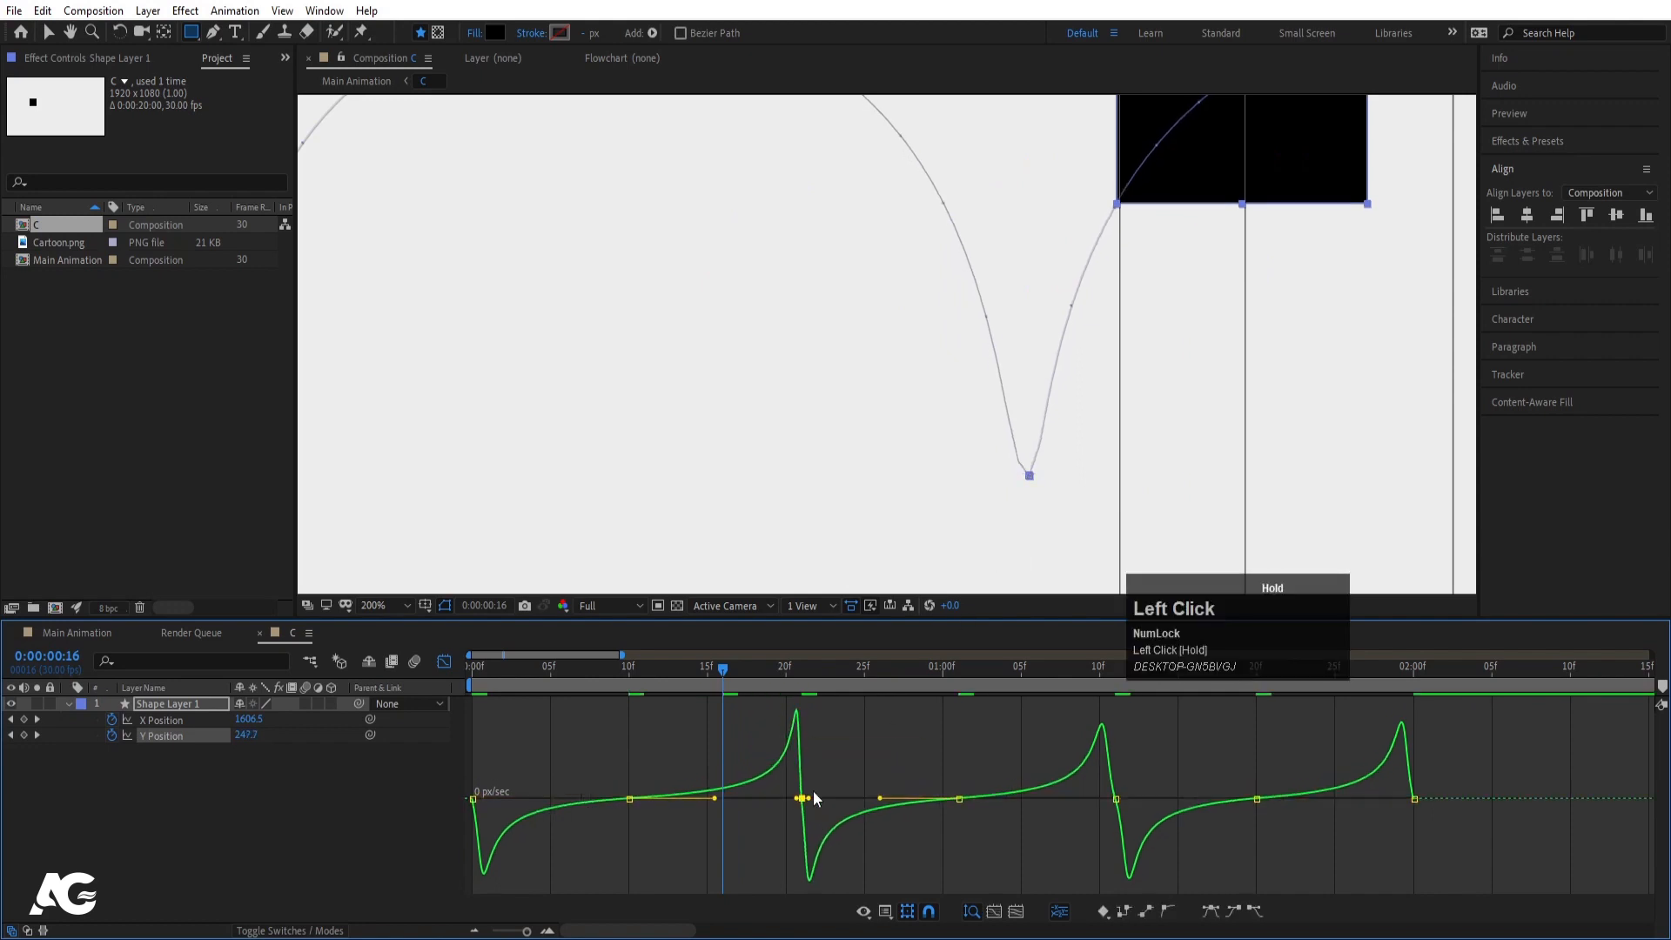
click(1041, 670)
click(1100, 670)
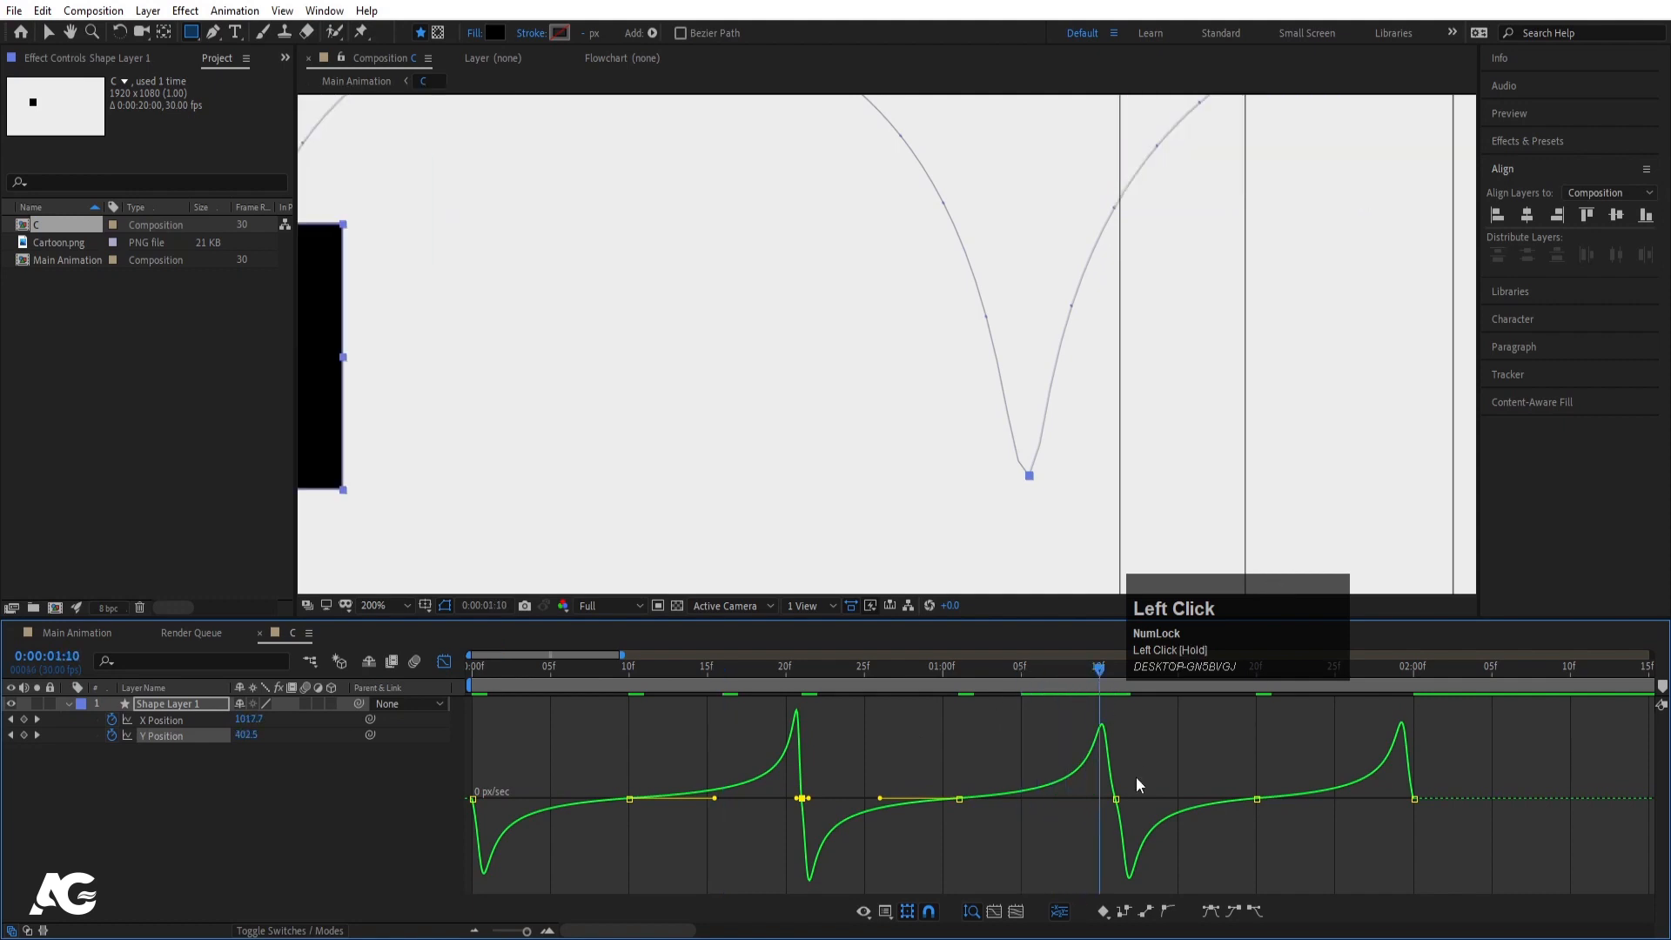
scroll(661, 346, down, 2)
drag(662, 346, 817, 362)
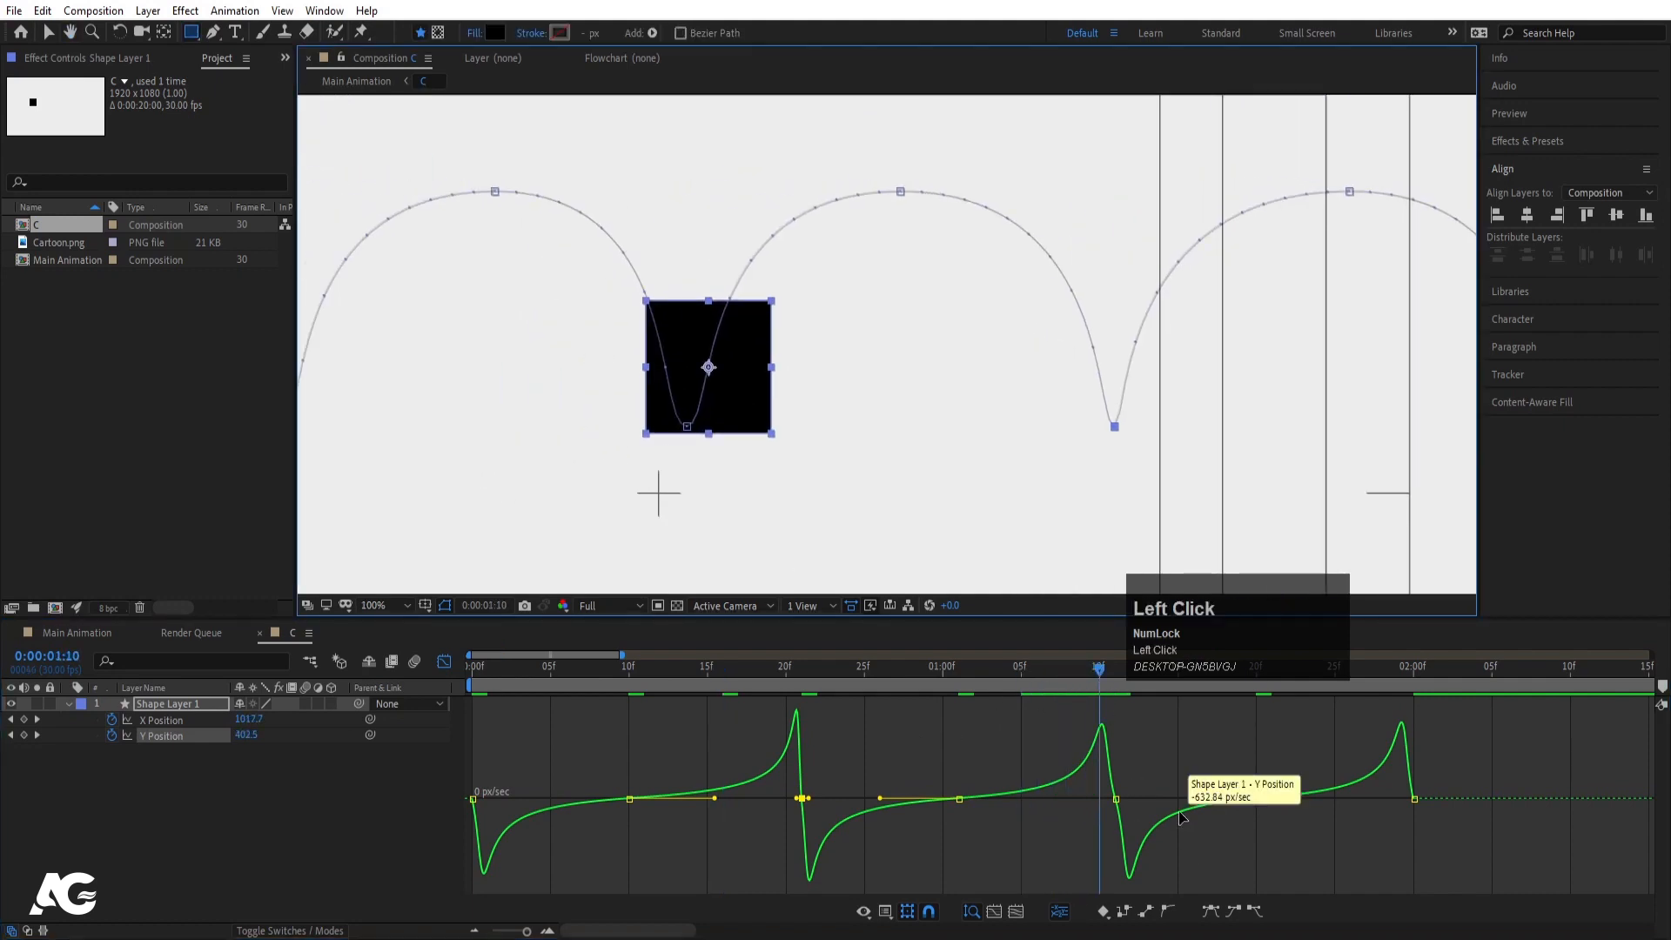
drag(1149, 781, 1108, 796)
key(space)
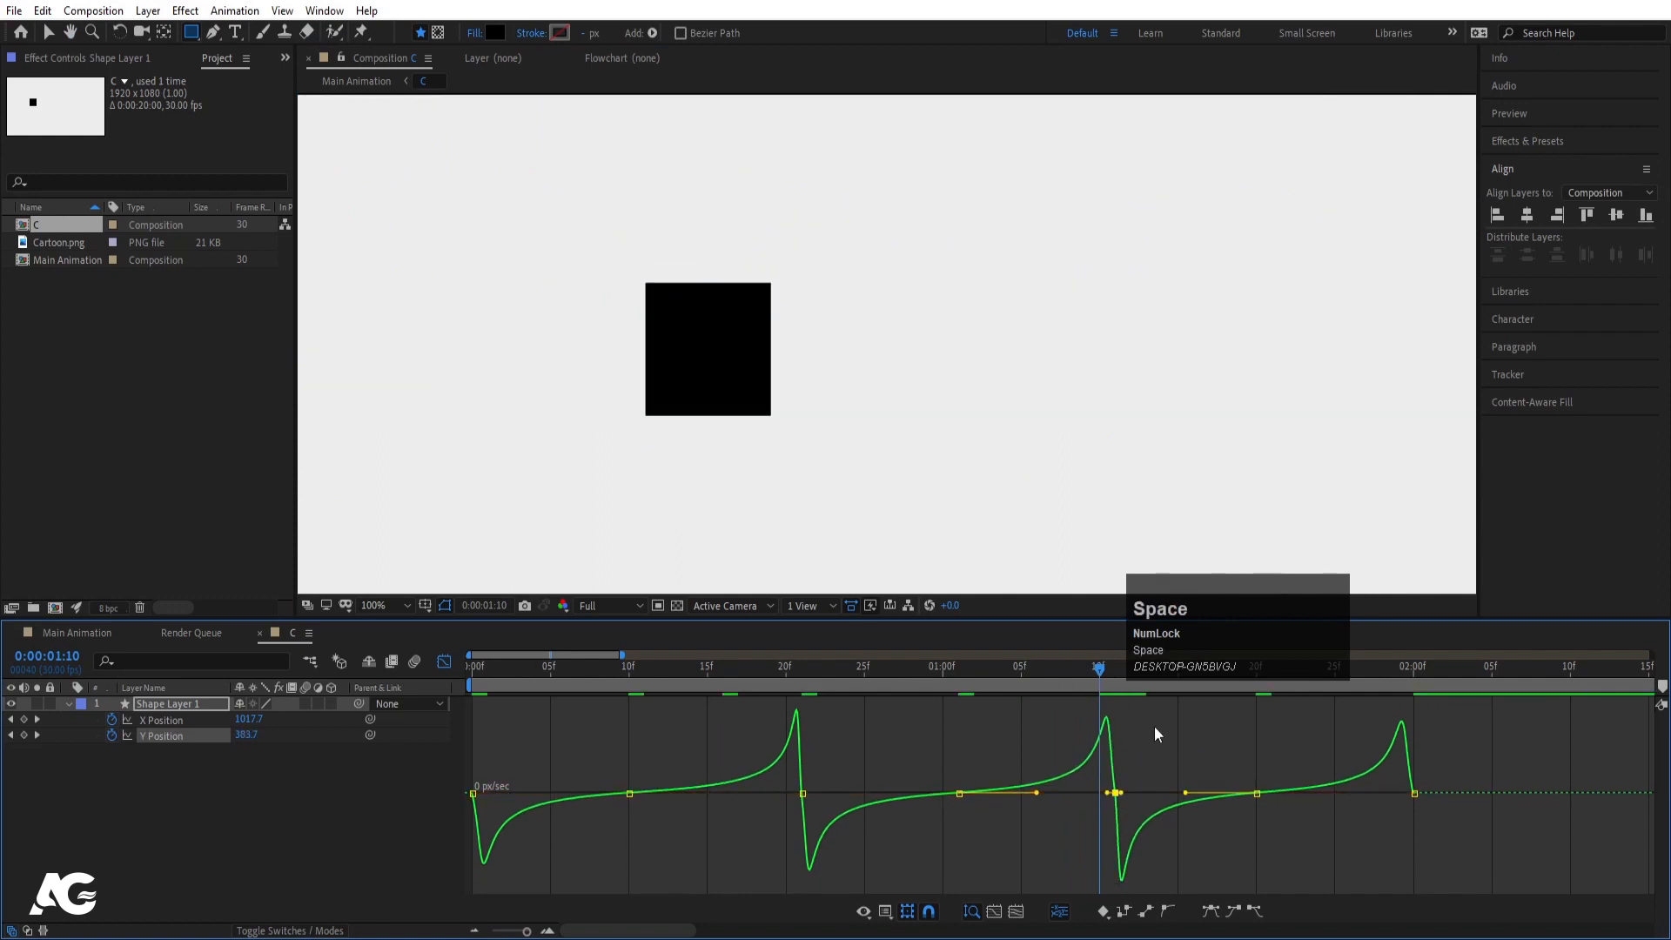
key(space)
scroll(1013, 397, down, 2)
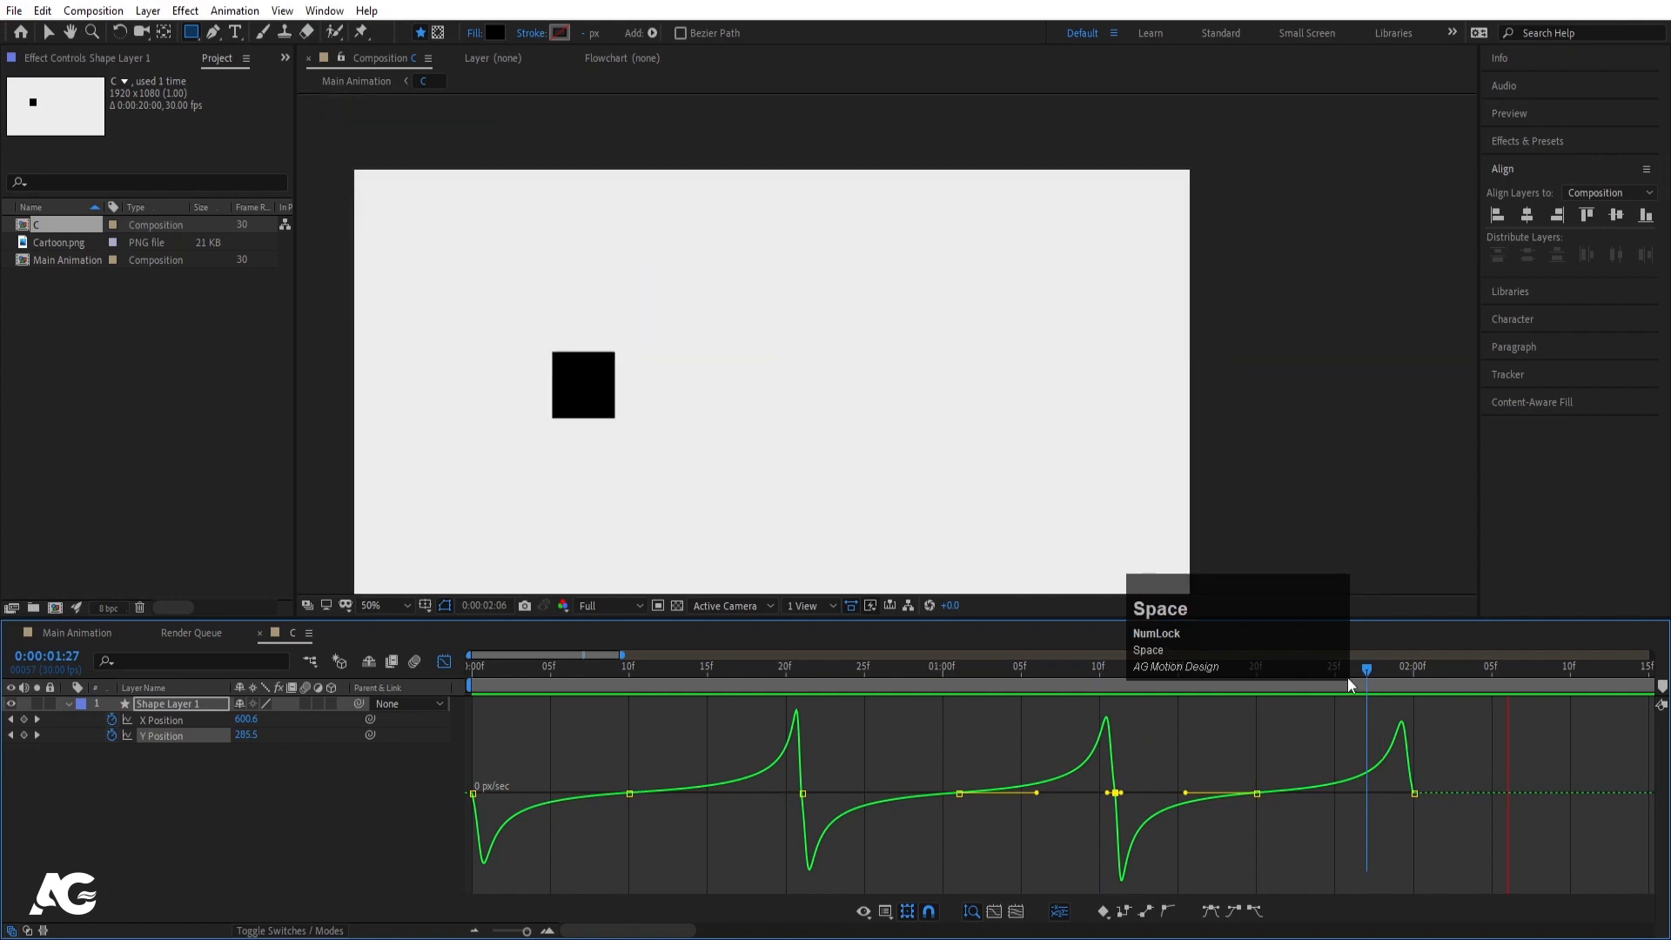
click(1414, 793)
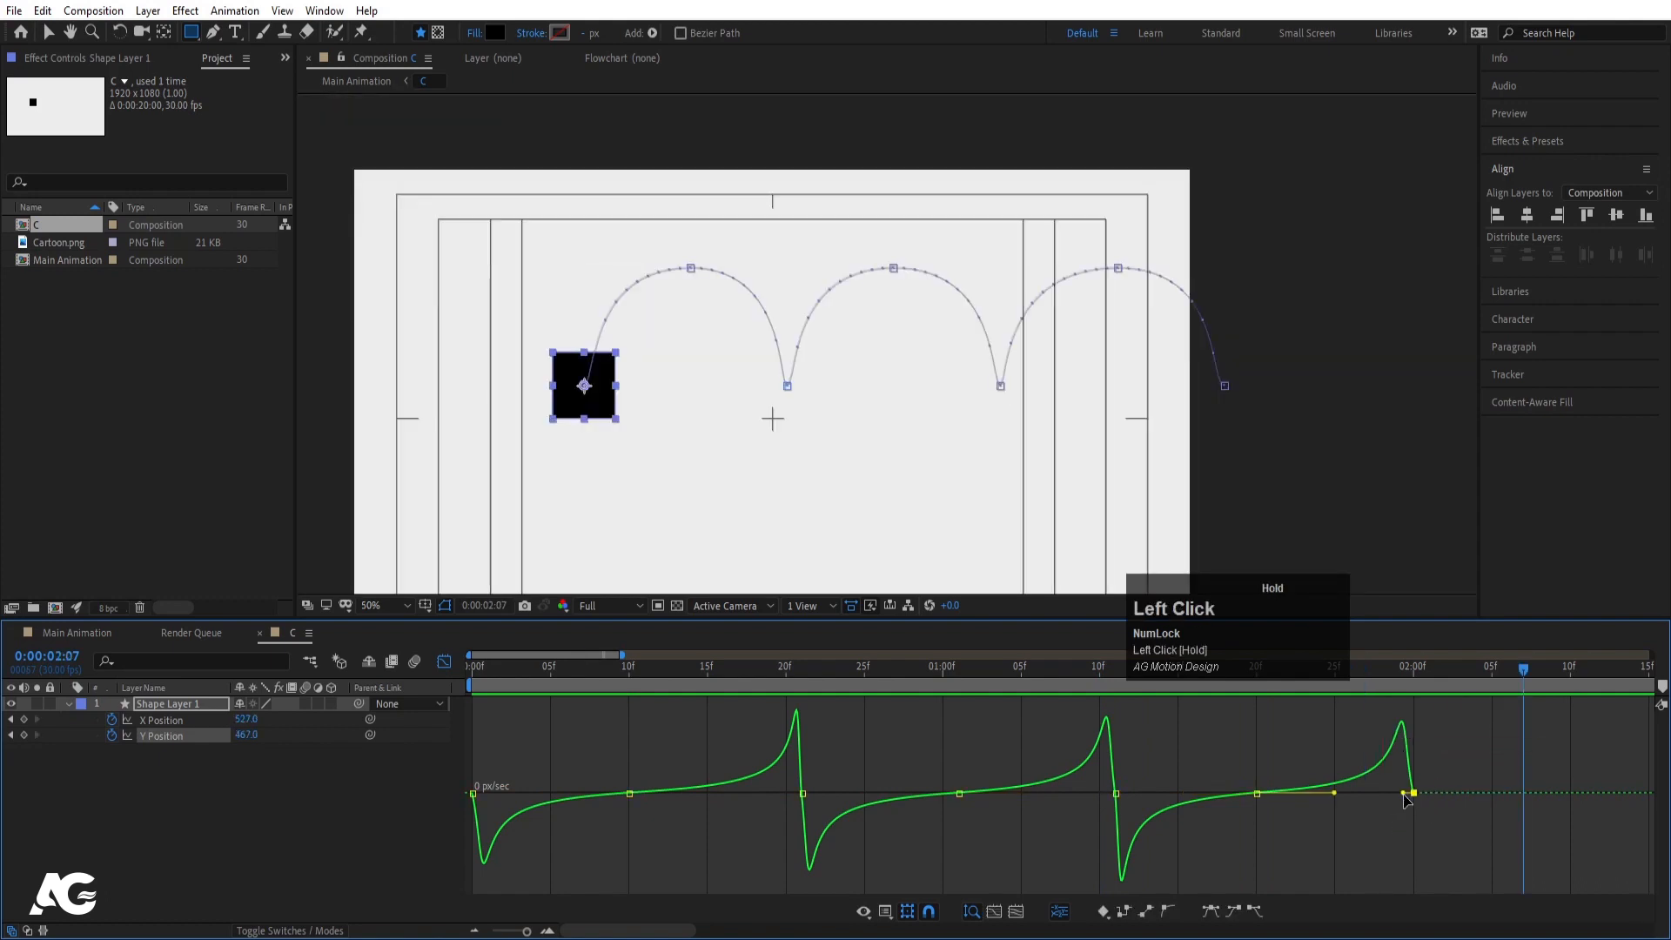
drag(1408, 799, 1407, 795)
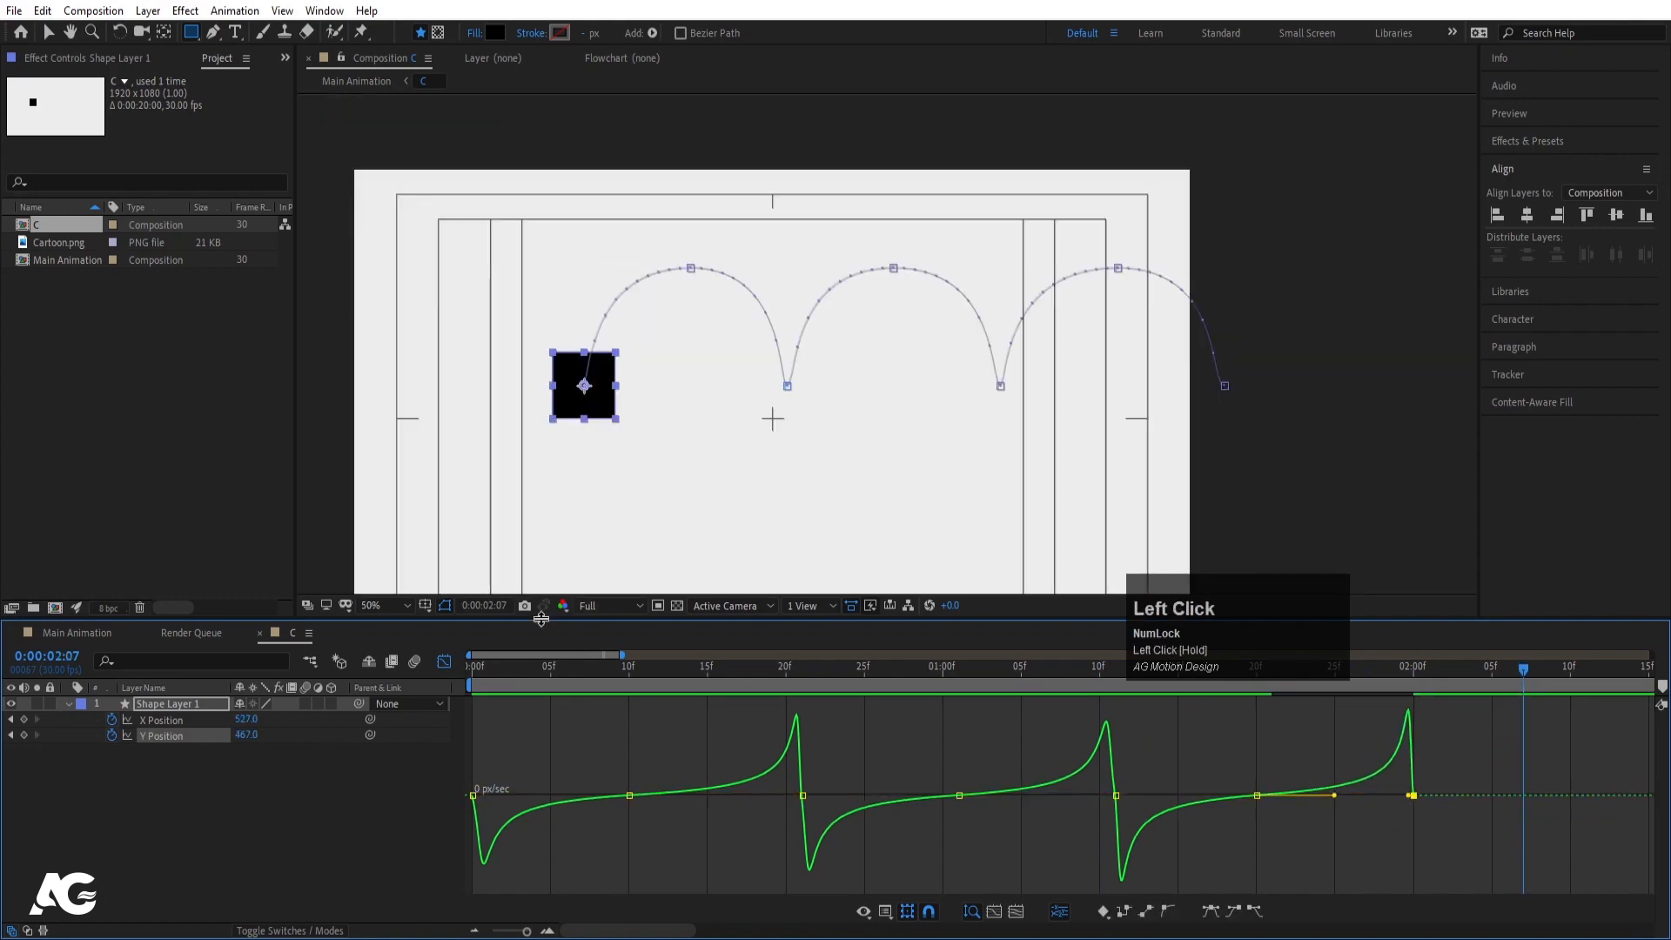
- Back in the keyframe view, preview the bouncing square from the start
click(444, 662)
click(475, 666)
key(space)
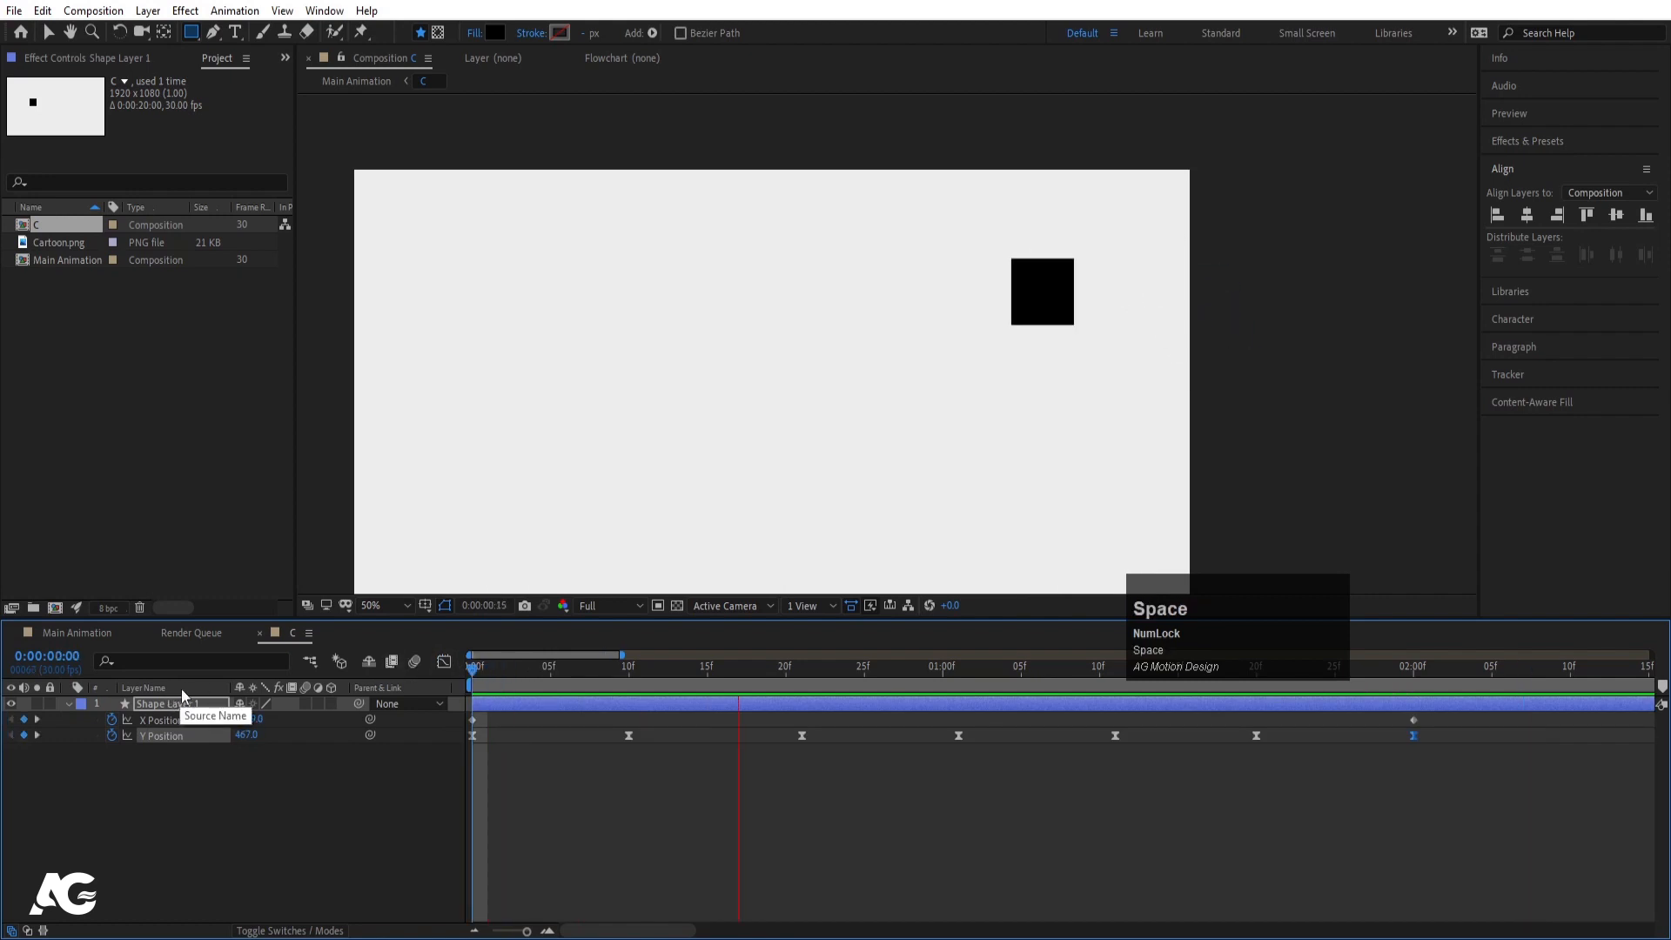
key(space)
drag(502, 671, 470, 677)
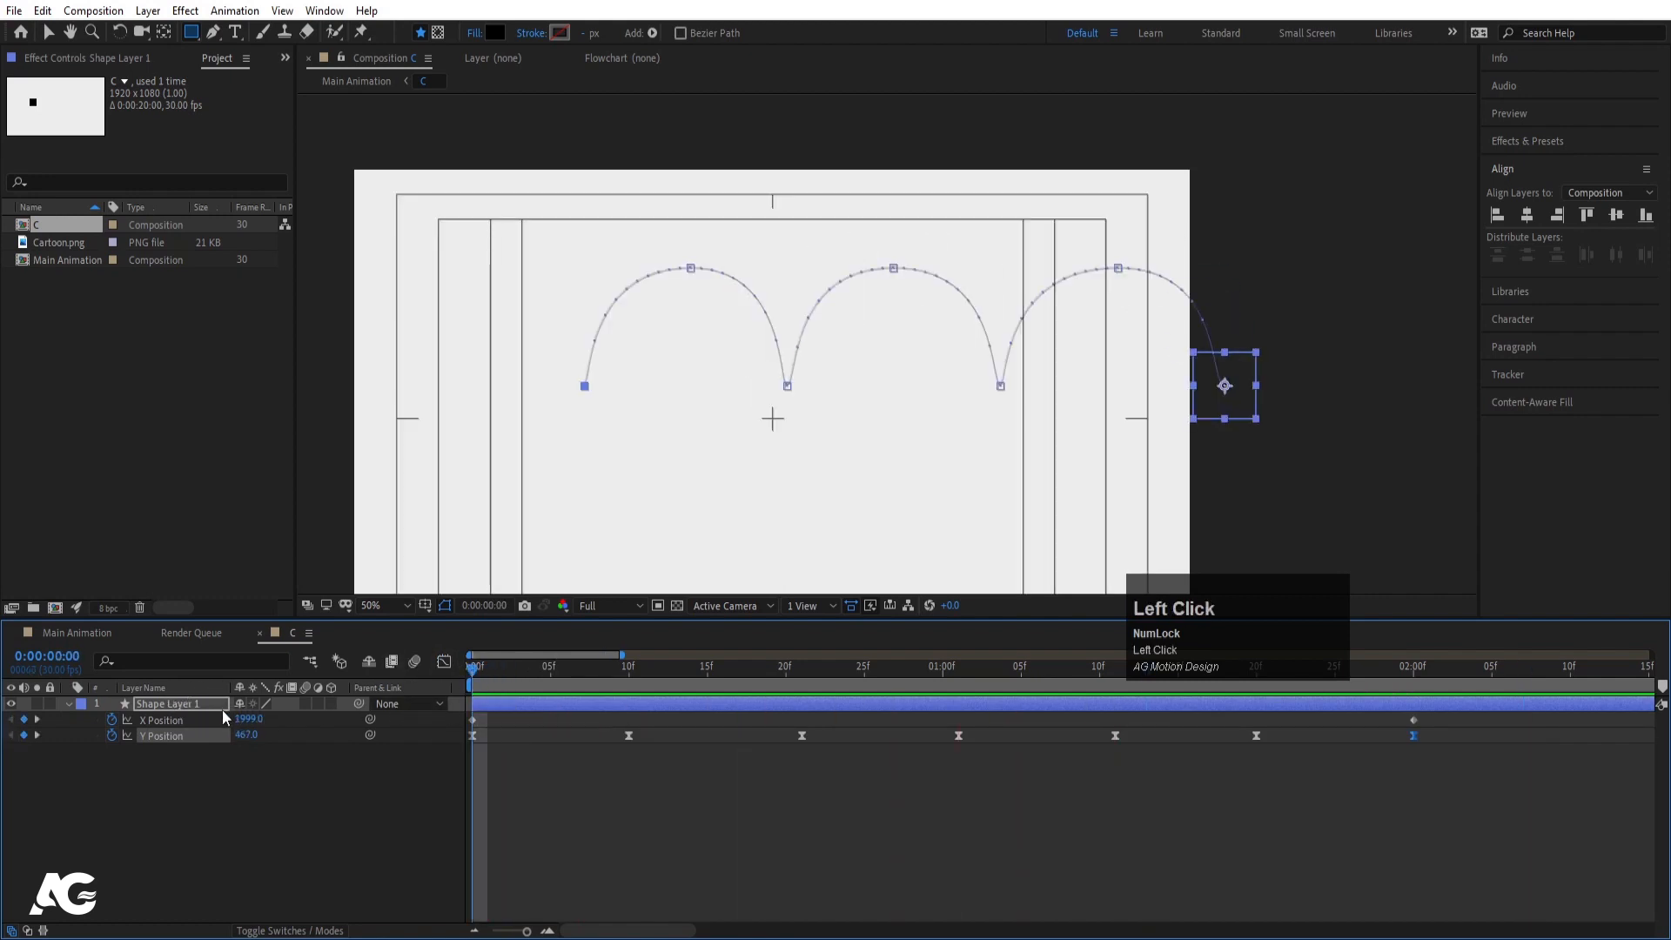
- Show Rotation and enter a value of 1 revolution on the frame-21 keyframe
key(r)
click(156, 721)
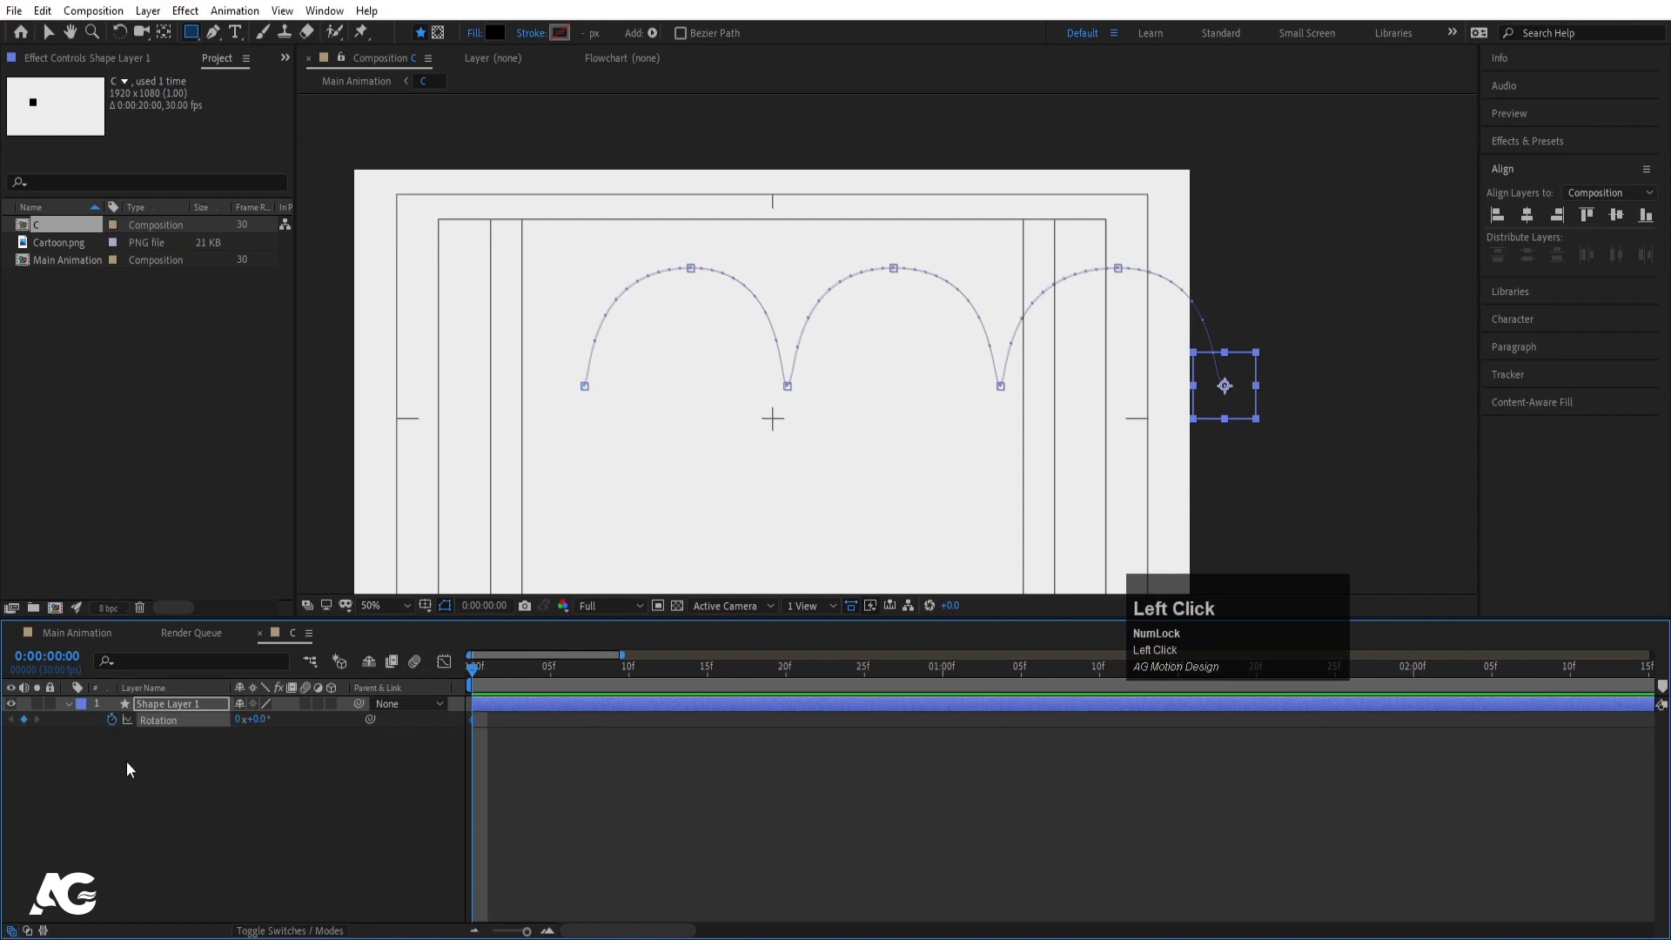
key(u)
key(k)
key(k)
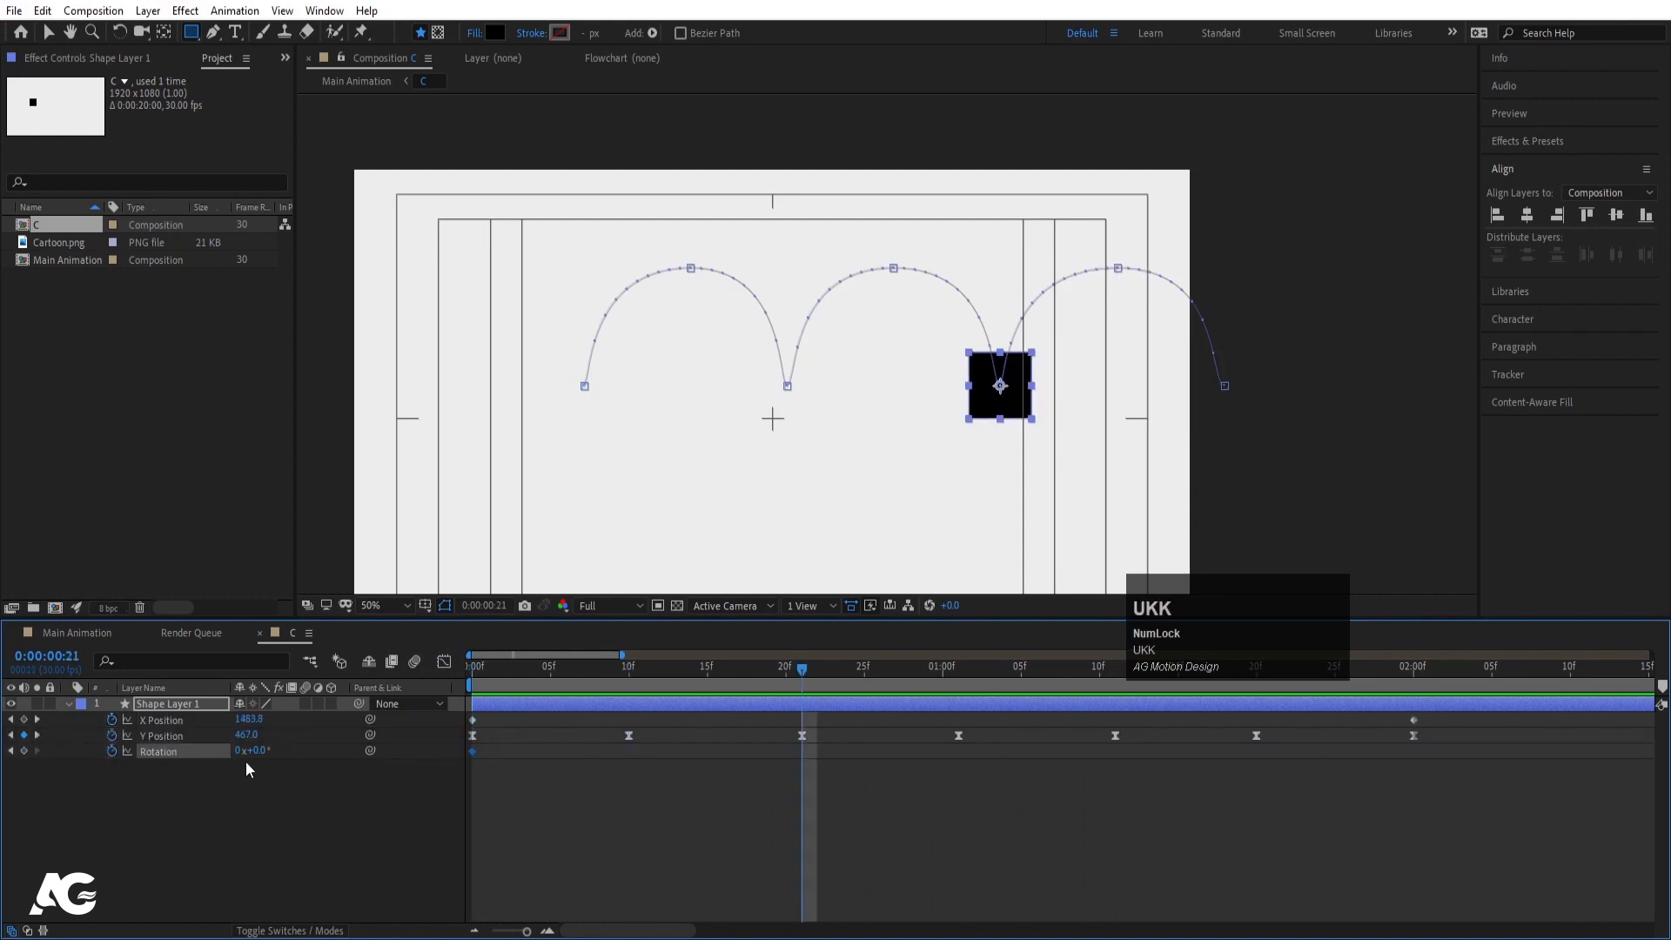
click(235, 751)
text(1)
key(Return)
click(271, 780)
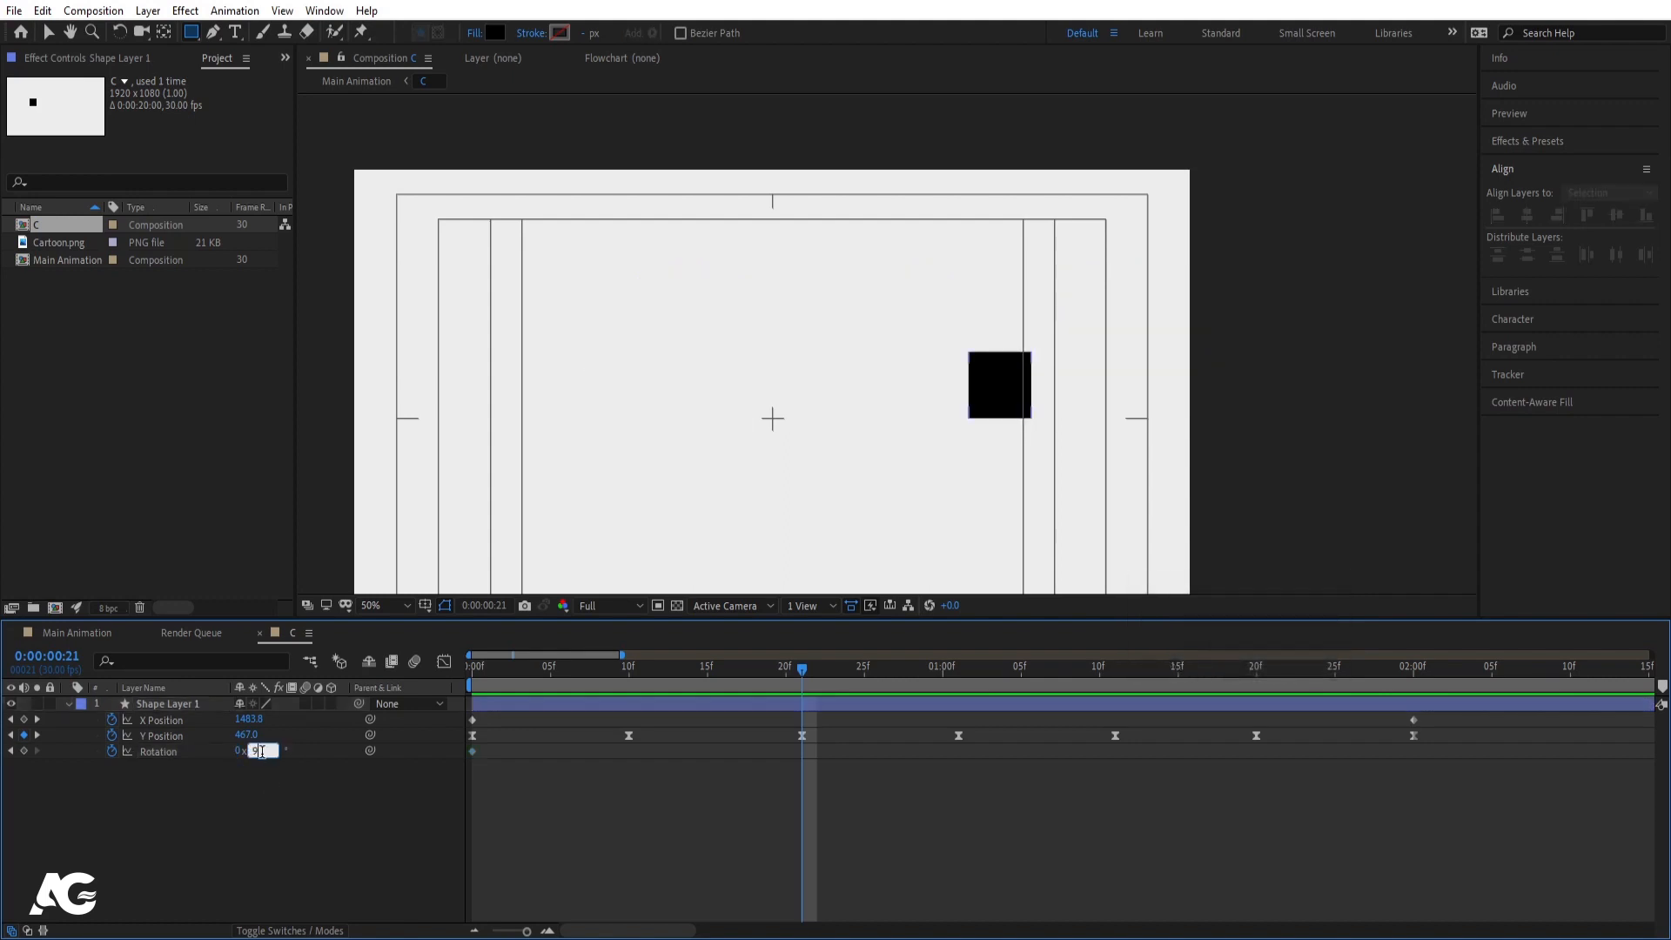
key(Return)
- Preview the bounce, then set the frame-21 Rotation keyframe to -90°
drag(590, 682, 447, 681)
key(space)
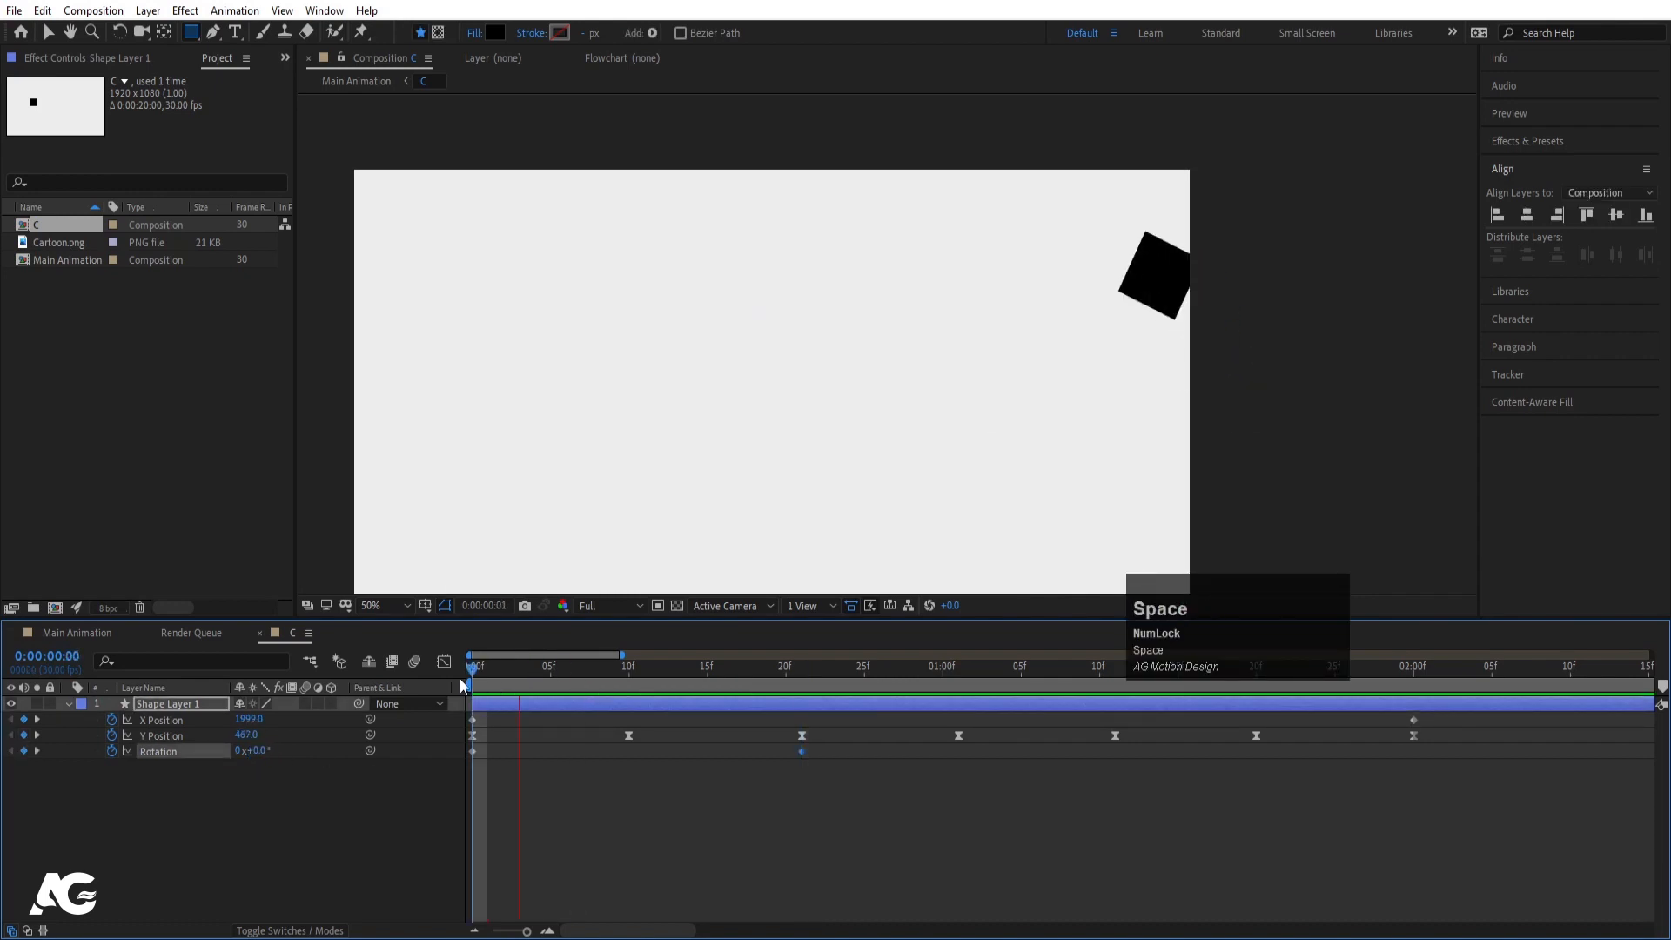
key(space)
key(j)
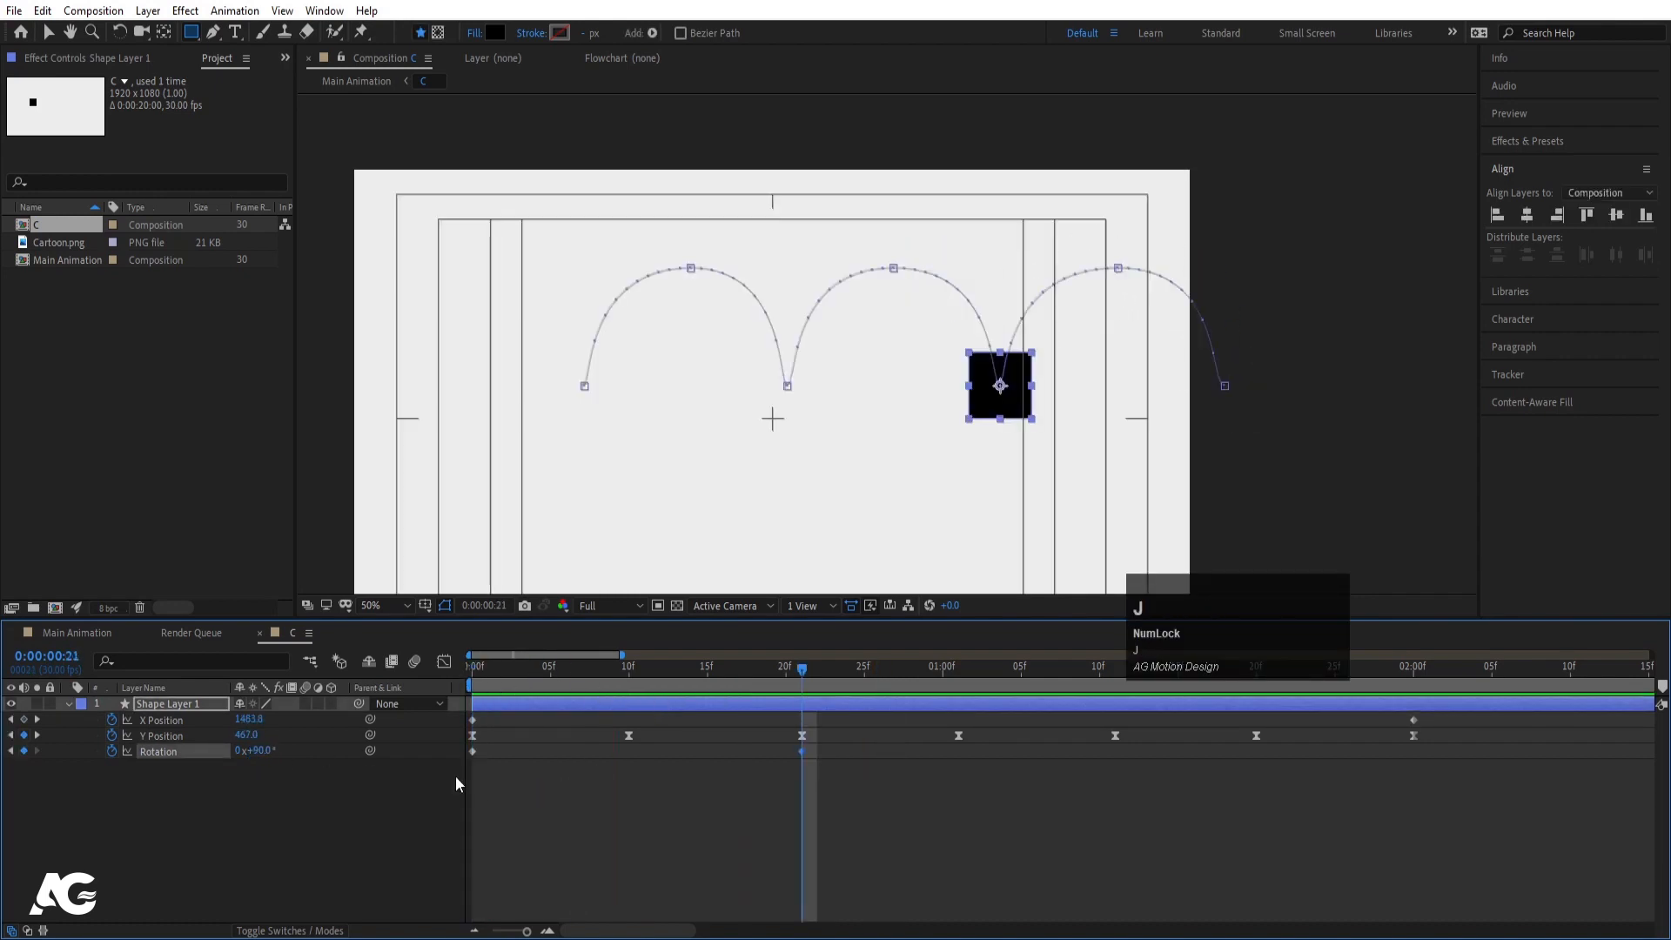
click(263, 751)
text(-9)
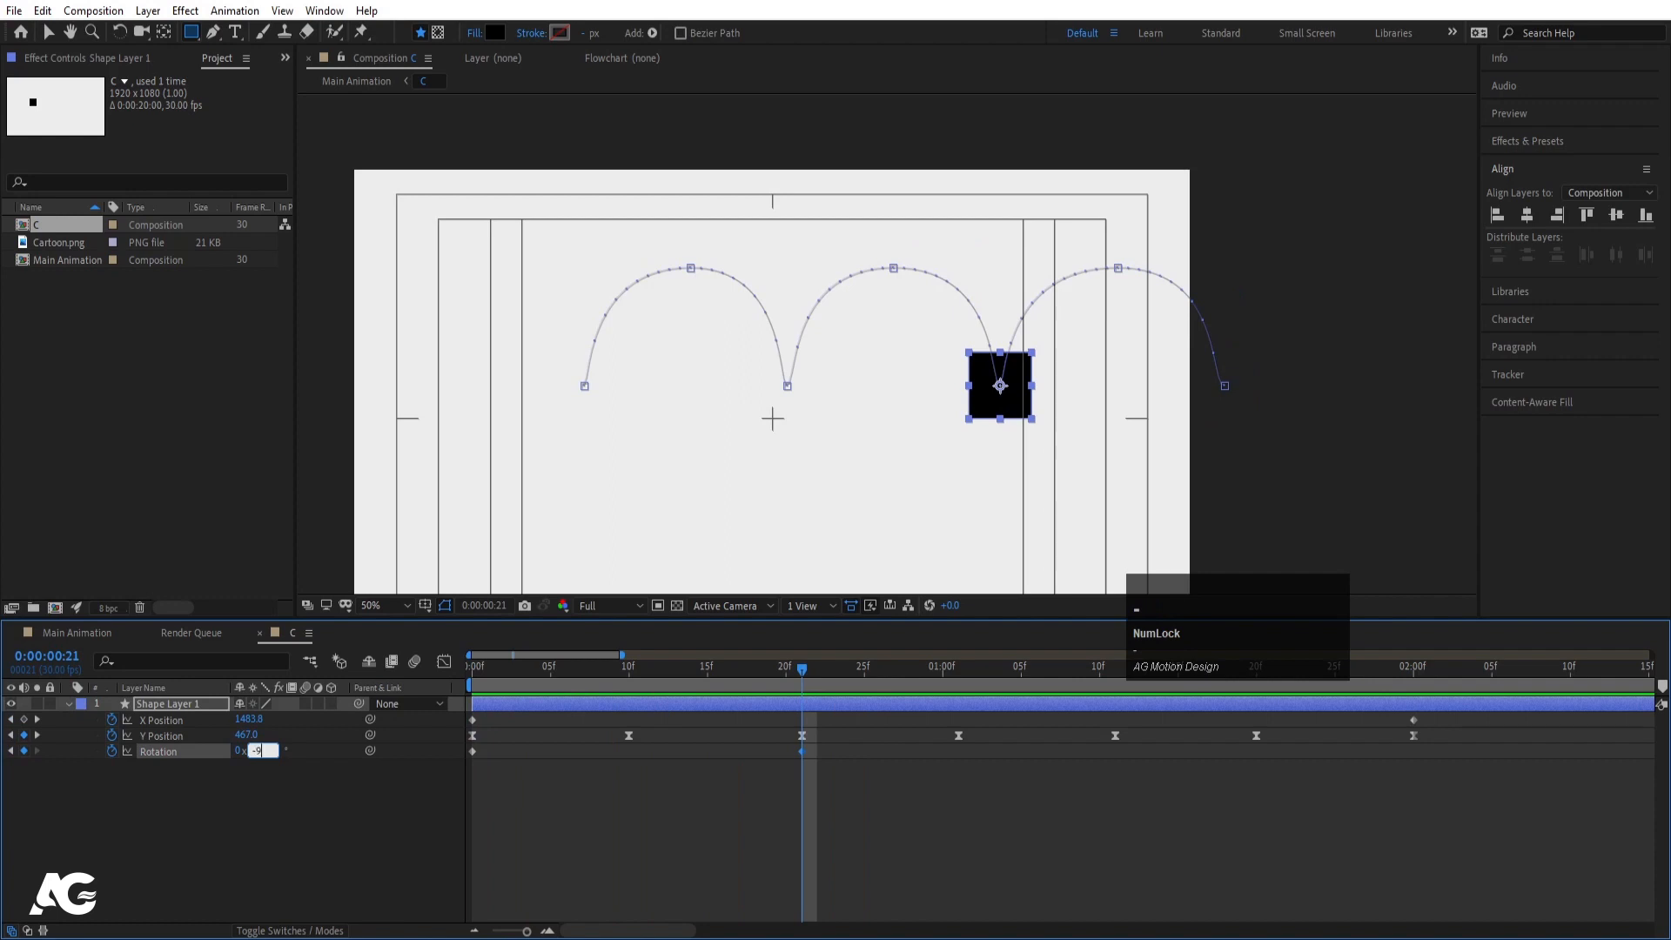
text(0)
key(Return)
- Edit Rotation at 1:11 and set -270° on the 2:00 keyframe
key(k)
key(k)
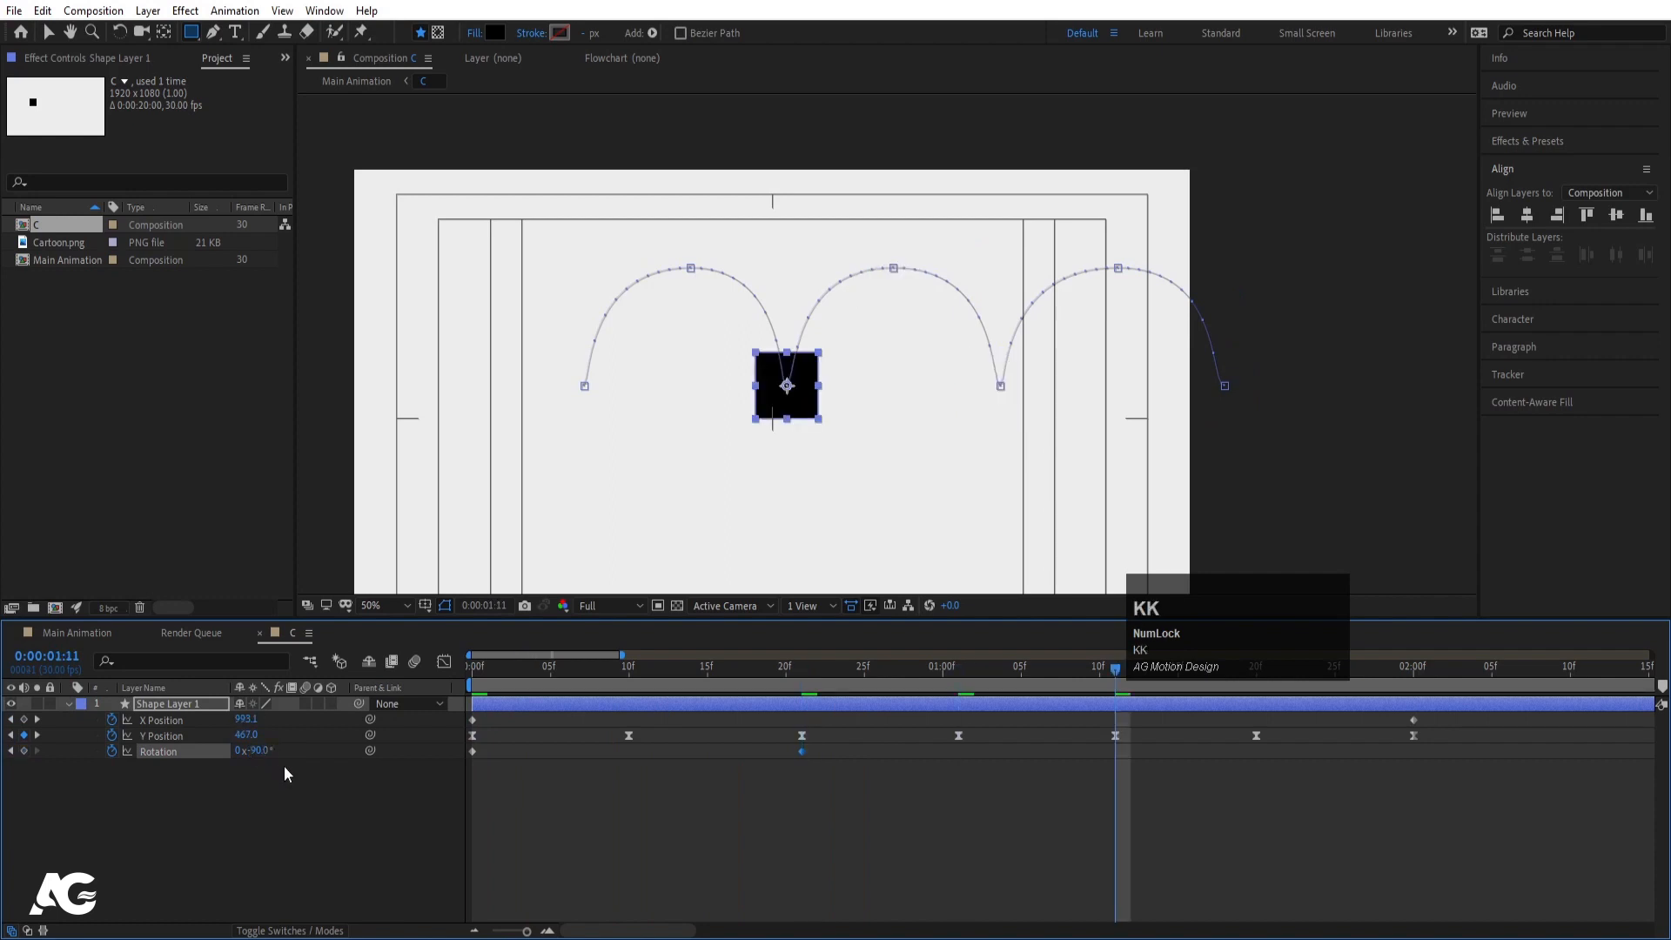
click(255, 751)
text(-)
key(BackSpace)
key(Return)
key(k)
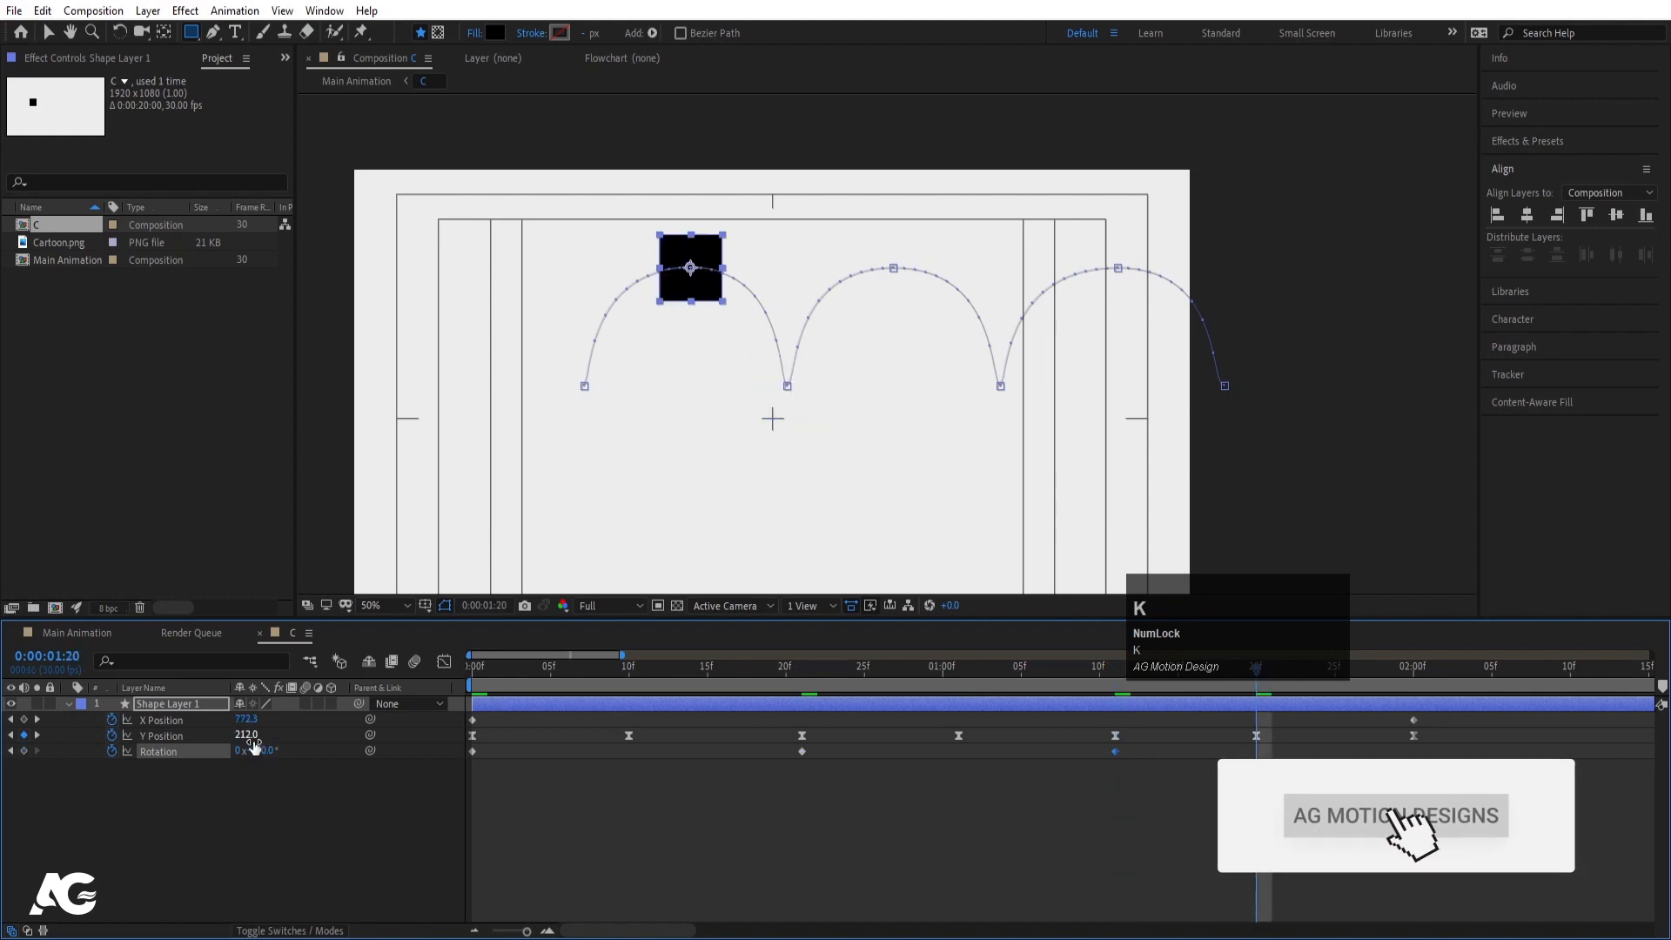
key(k)
click(255, 751)
text(-)
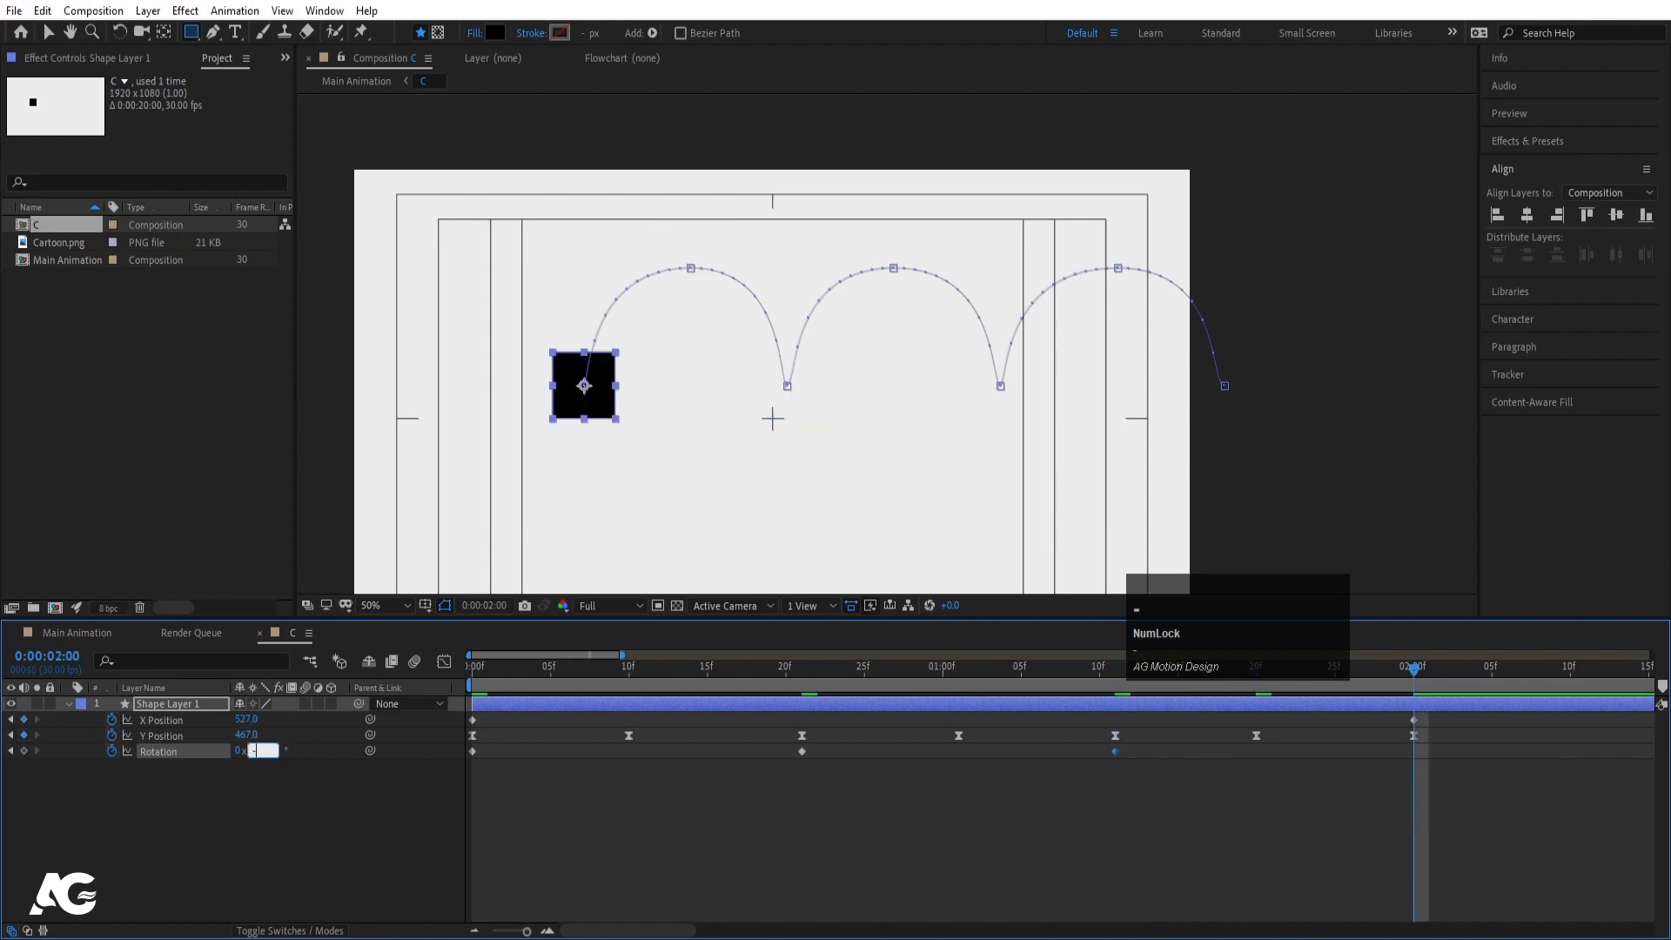
text(270)
key(Return)
- Preview the spinning bounce and apply Easy Ease to all Rotation keyframes
key(space)
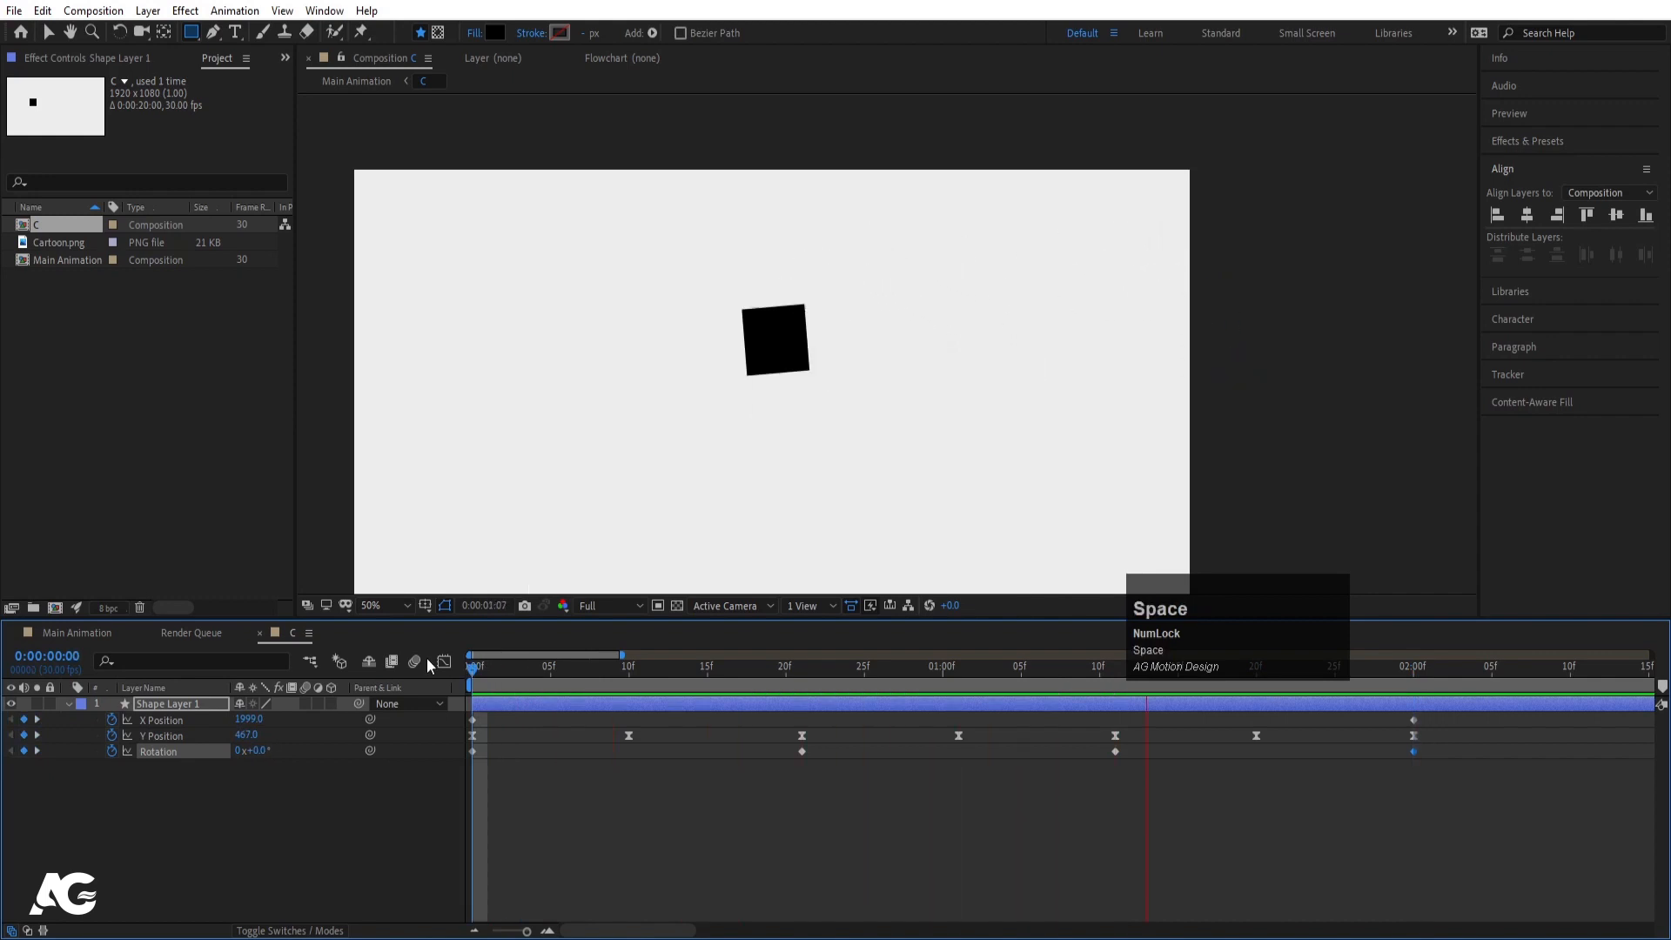
key(space)
click(195, 755)
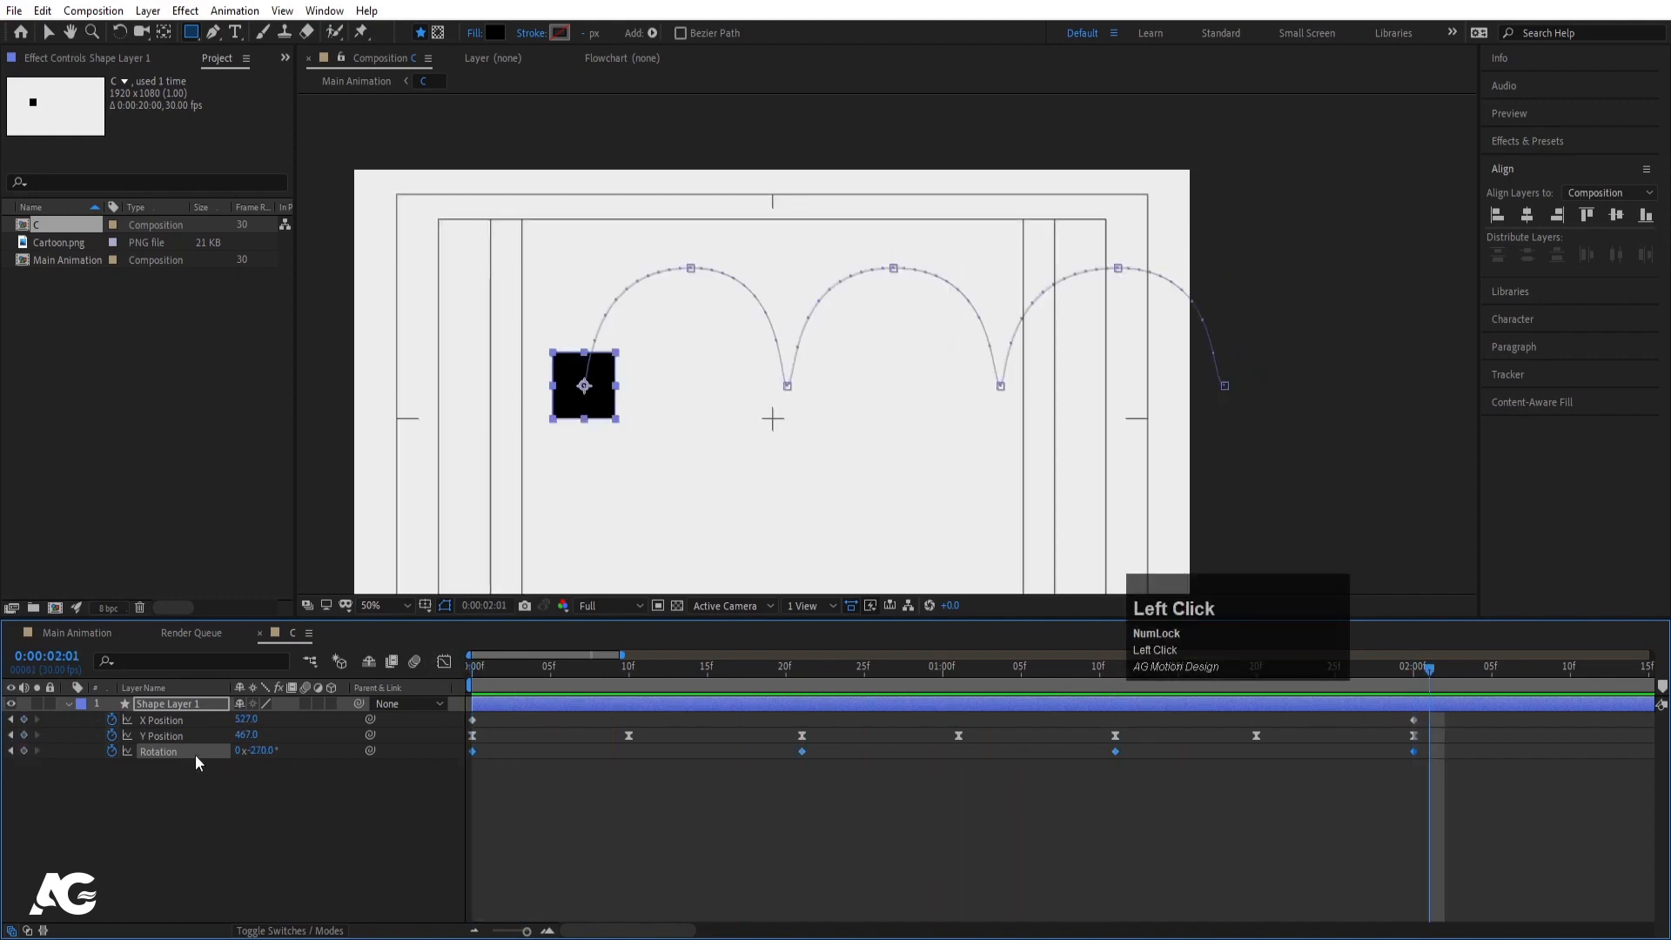
key(F9)
click(443, 662)
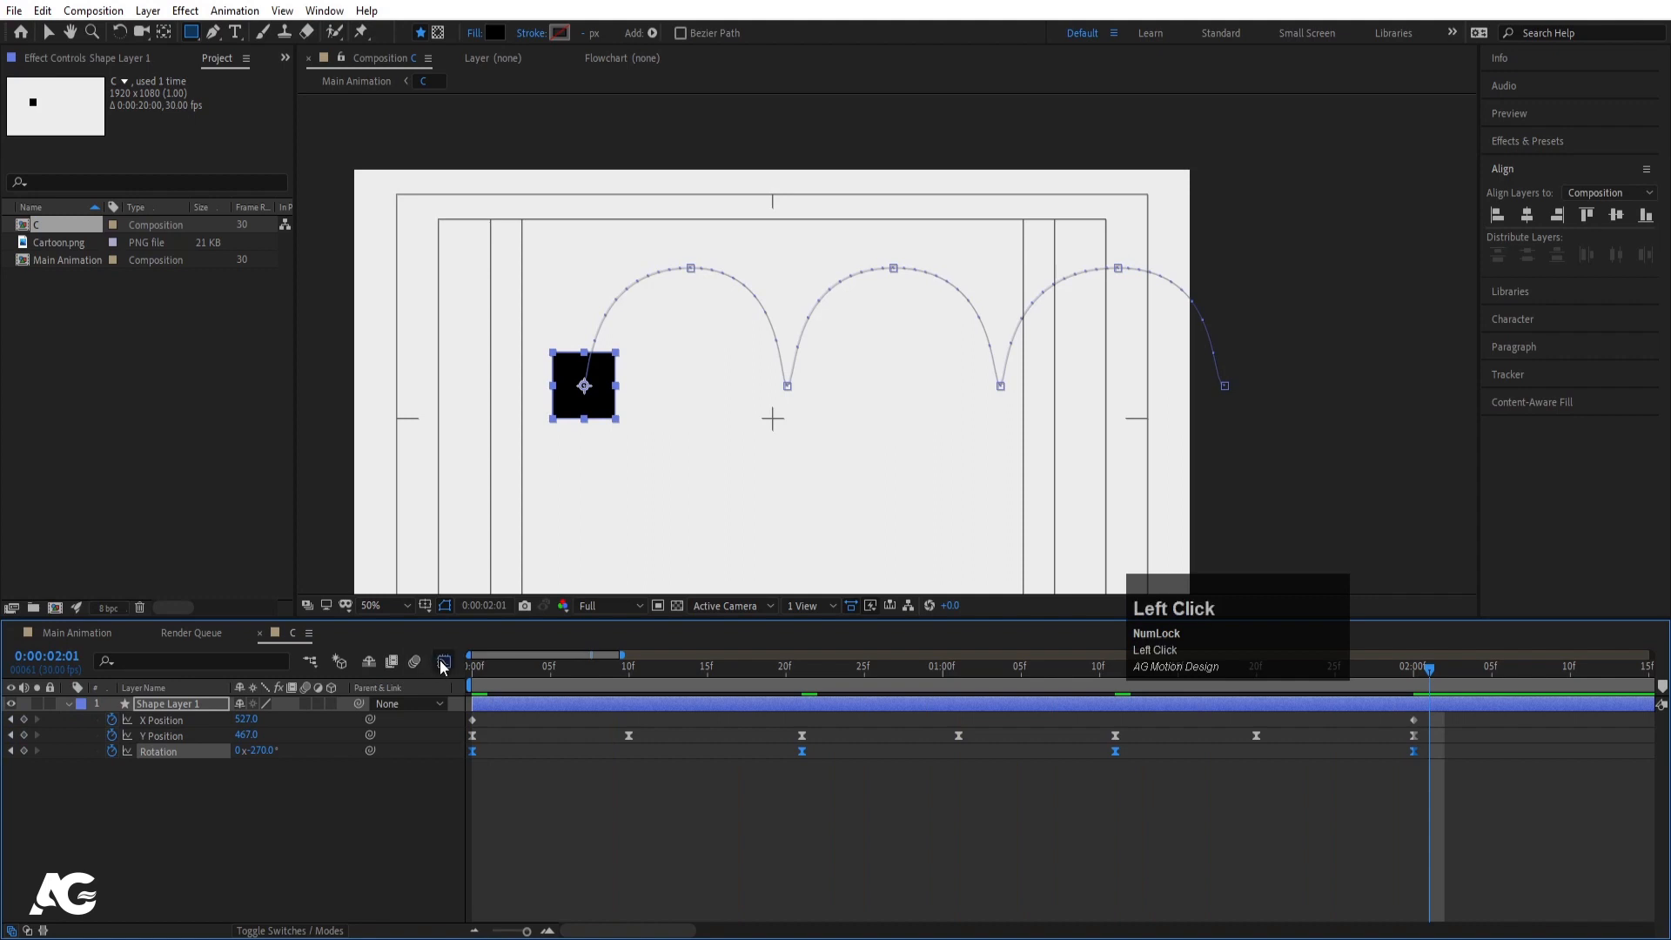
- Drag the Rotation keyframes' influence handles to steepen the speed curve, then preview from the start
drag(1392, 848, 466, 696)
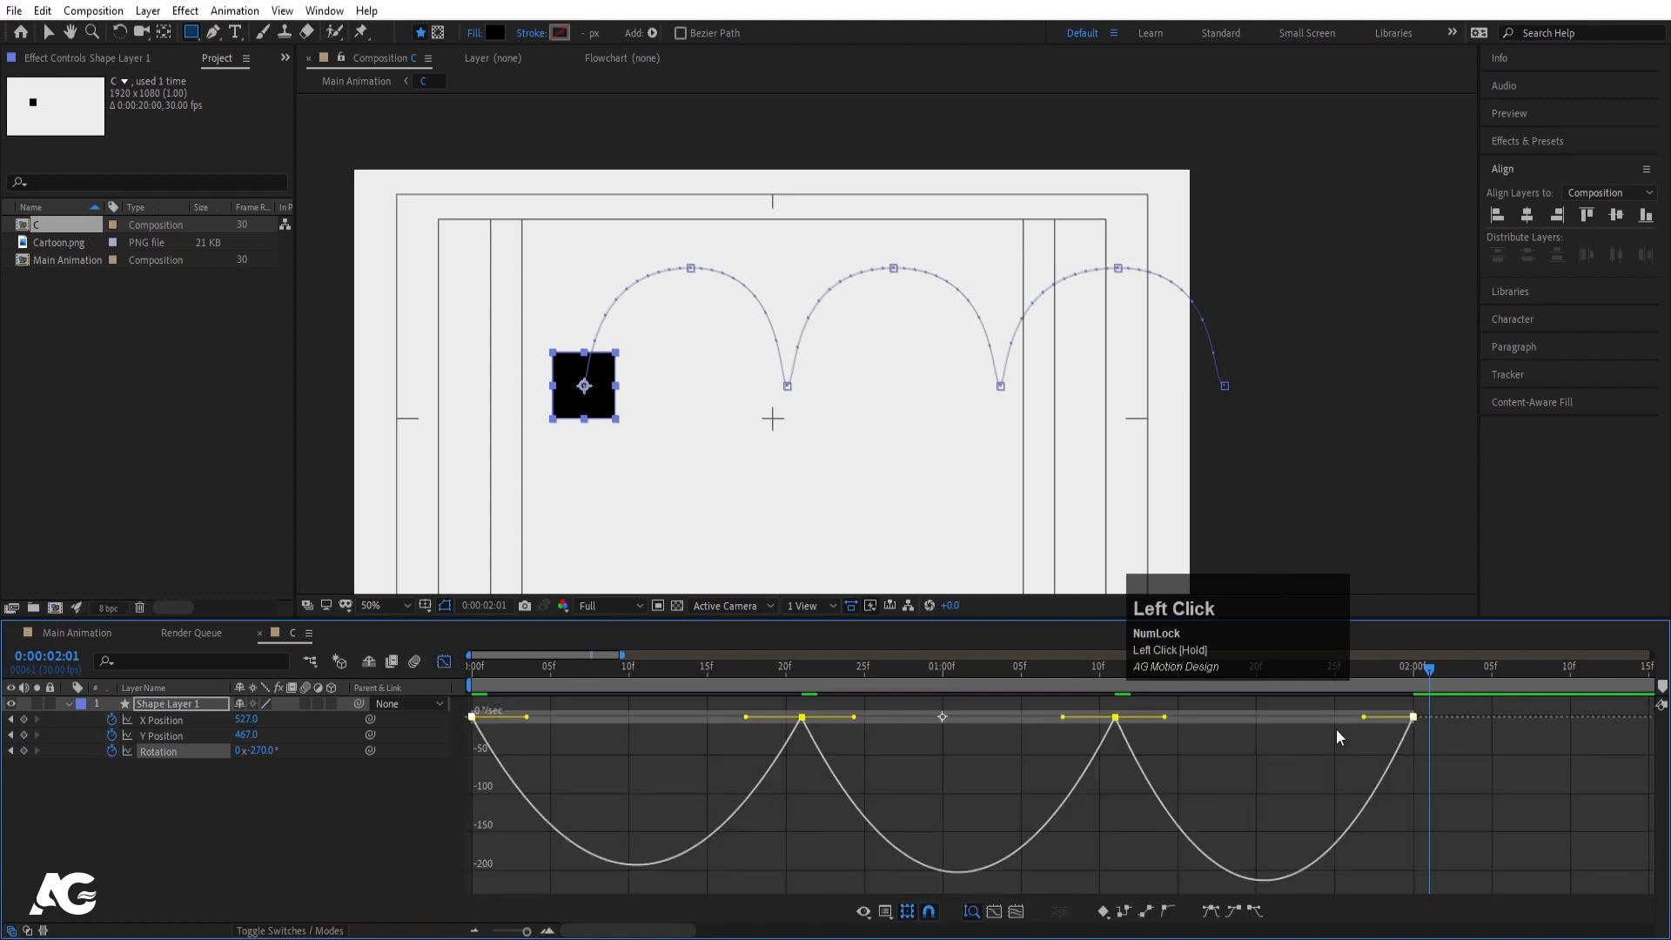
drag(1370, 723, 1290, 715)
drag(1164, 715, 1225, 715)
click(474, 665)
key(space)
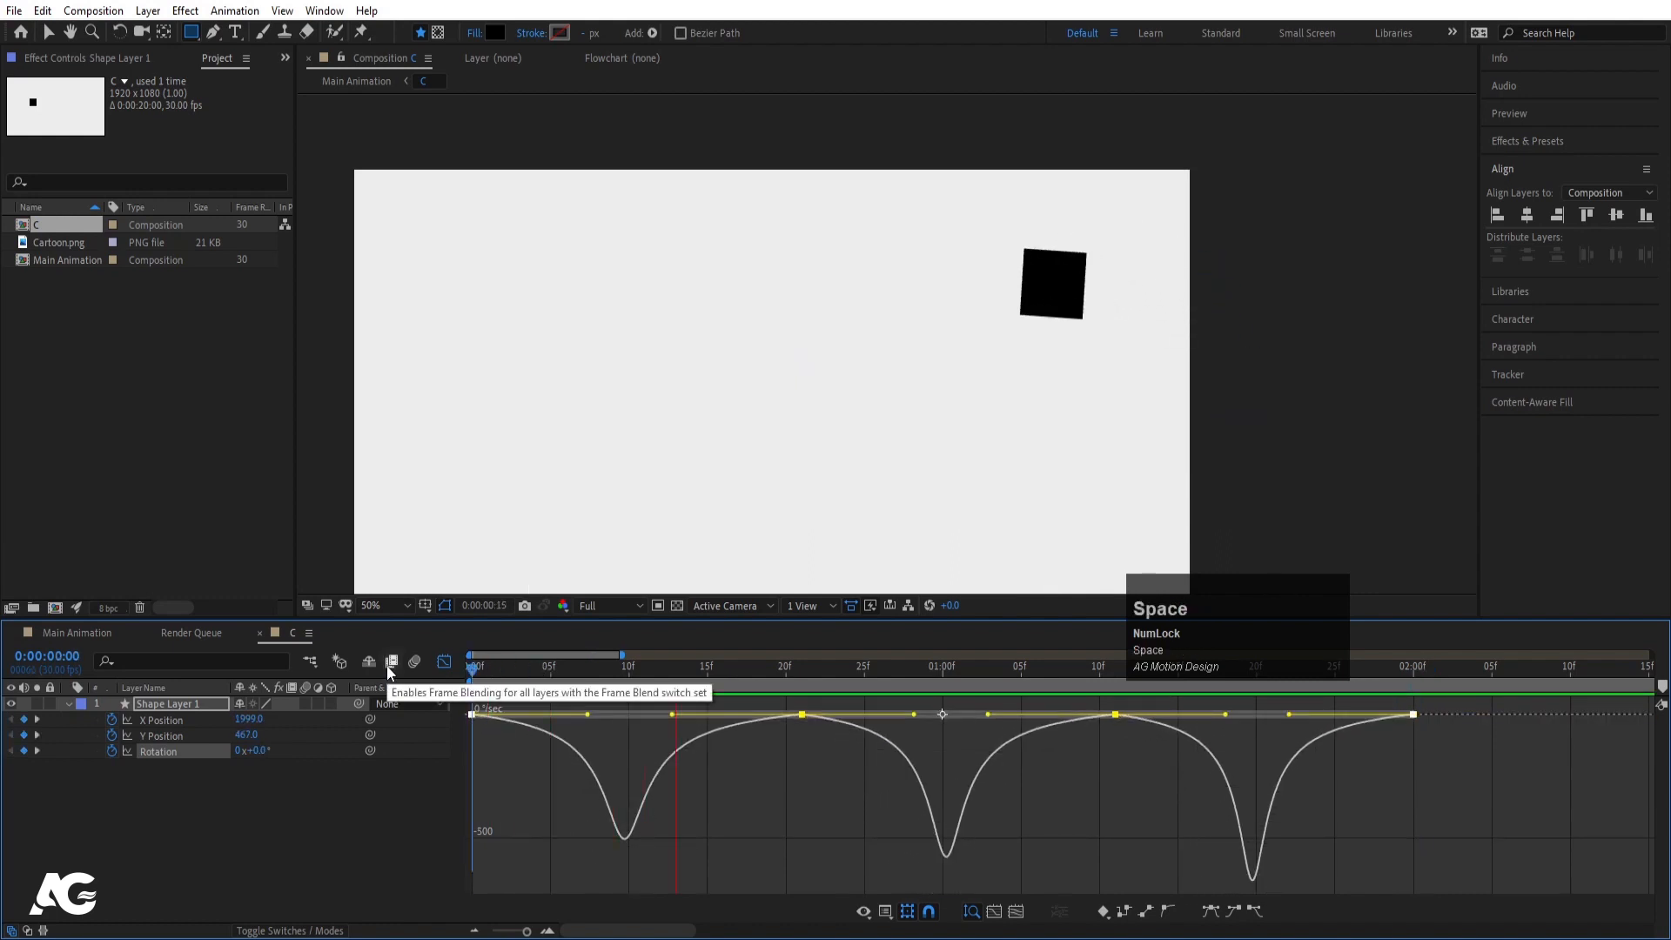
- Delete the three later Rotation keyframes in the keyframe view
click(451, 667)
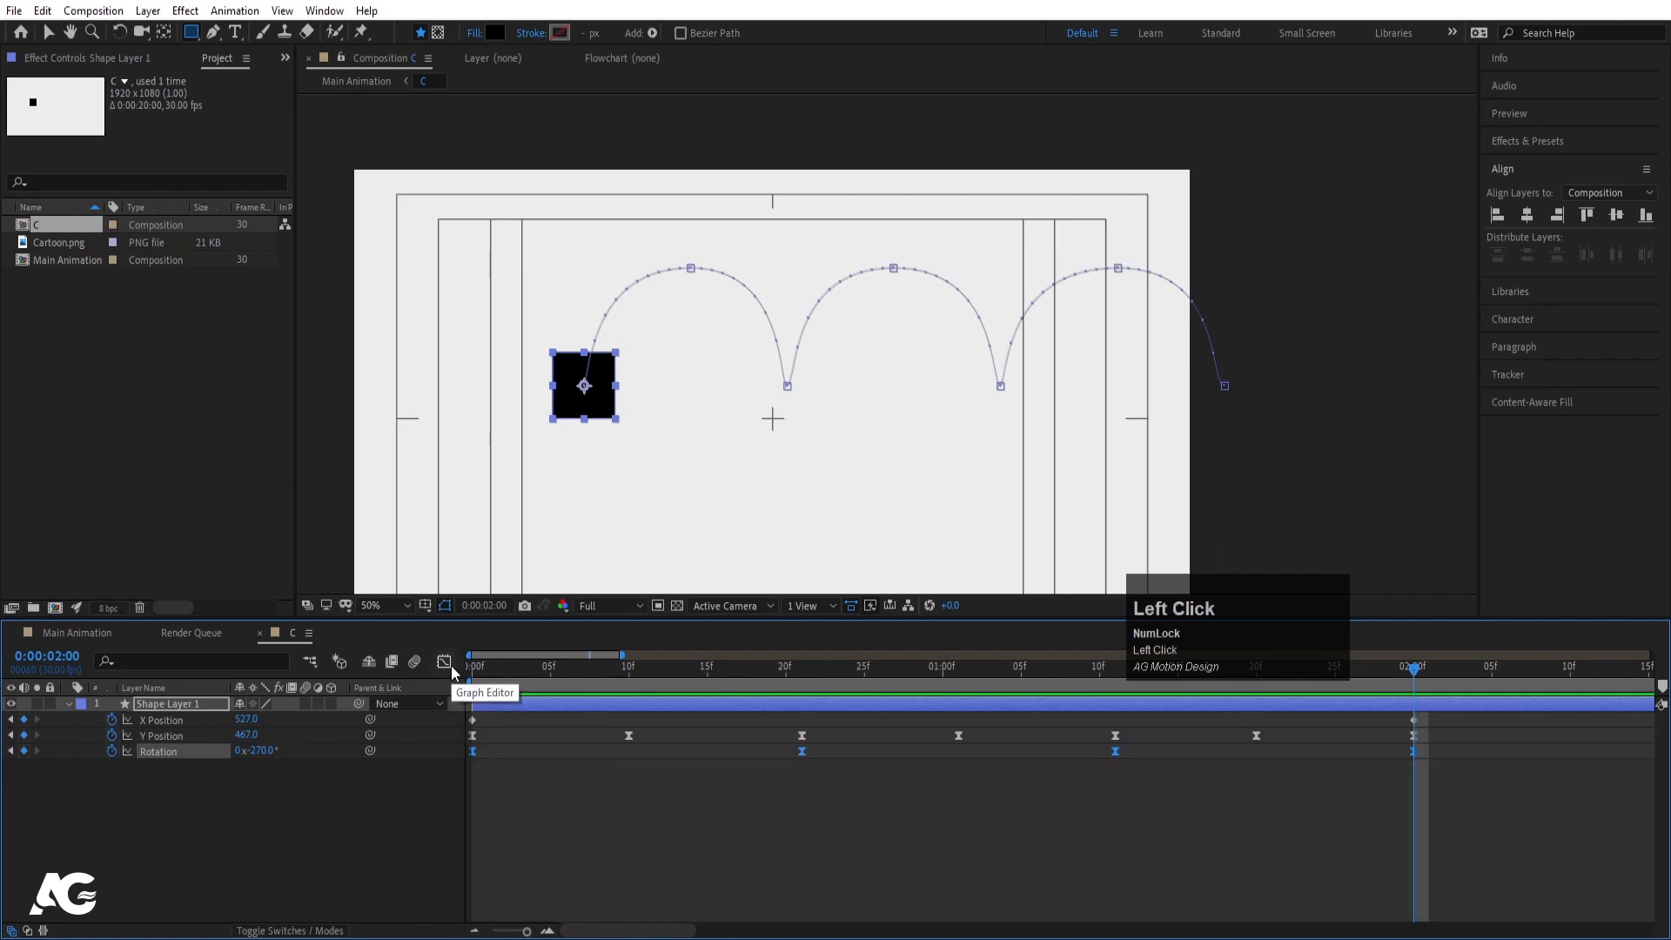
drag(738, 666, 384, 729)
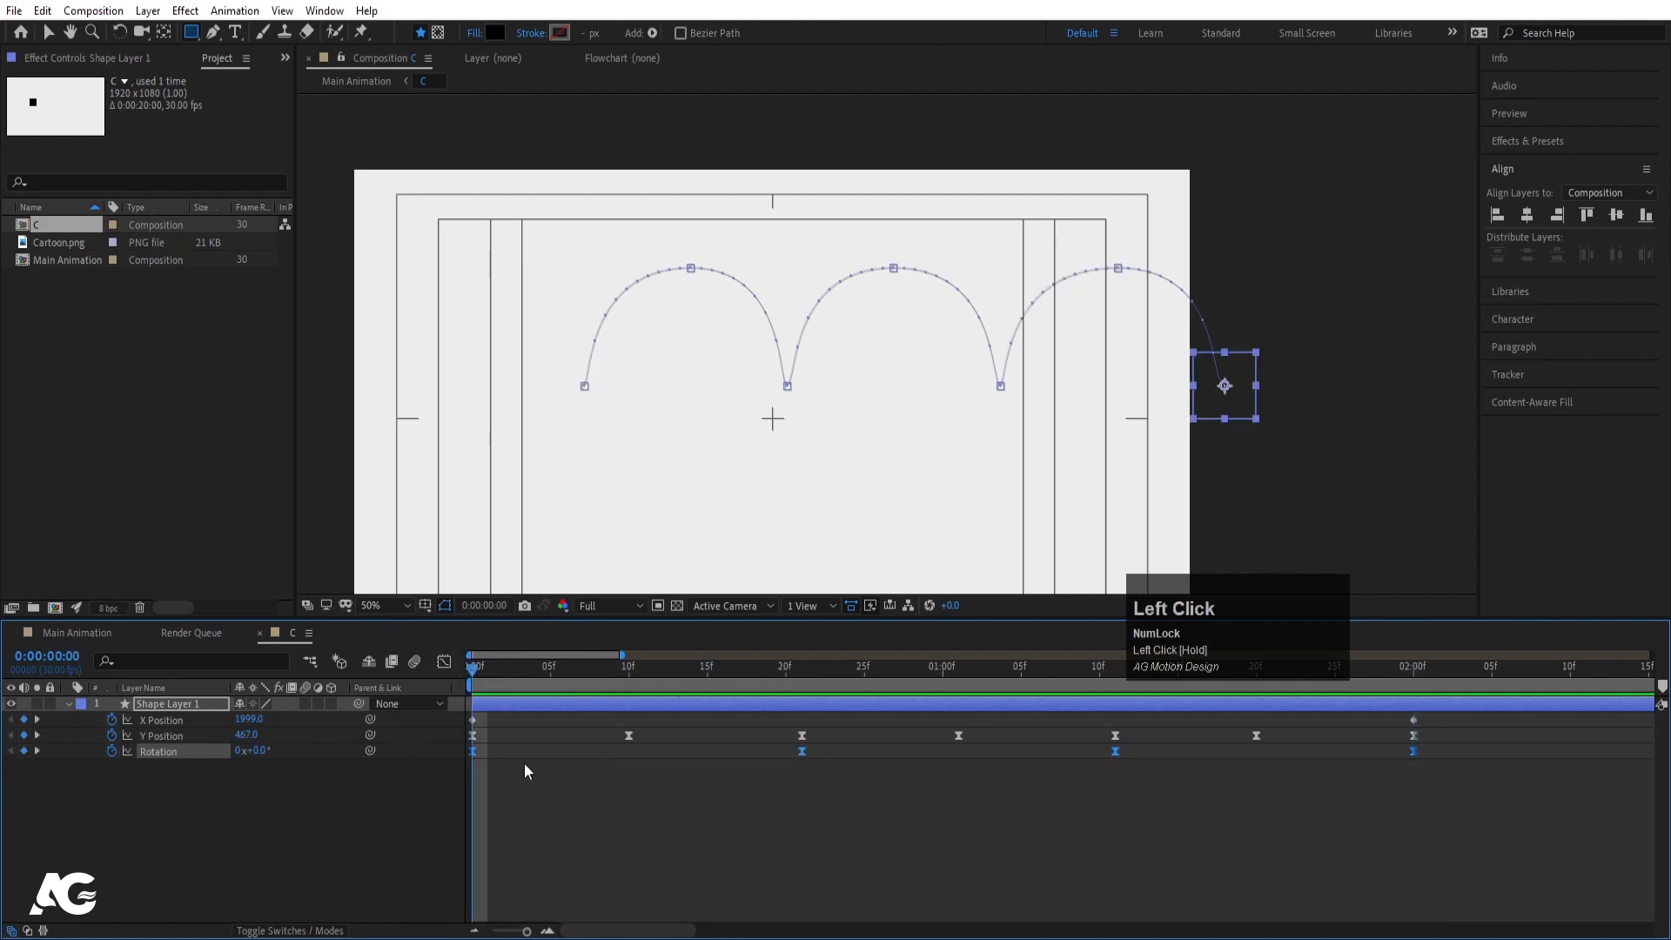
drag(778, 746, 1452, 842)
key(Delete)
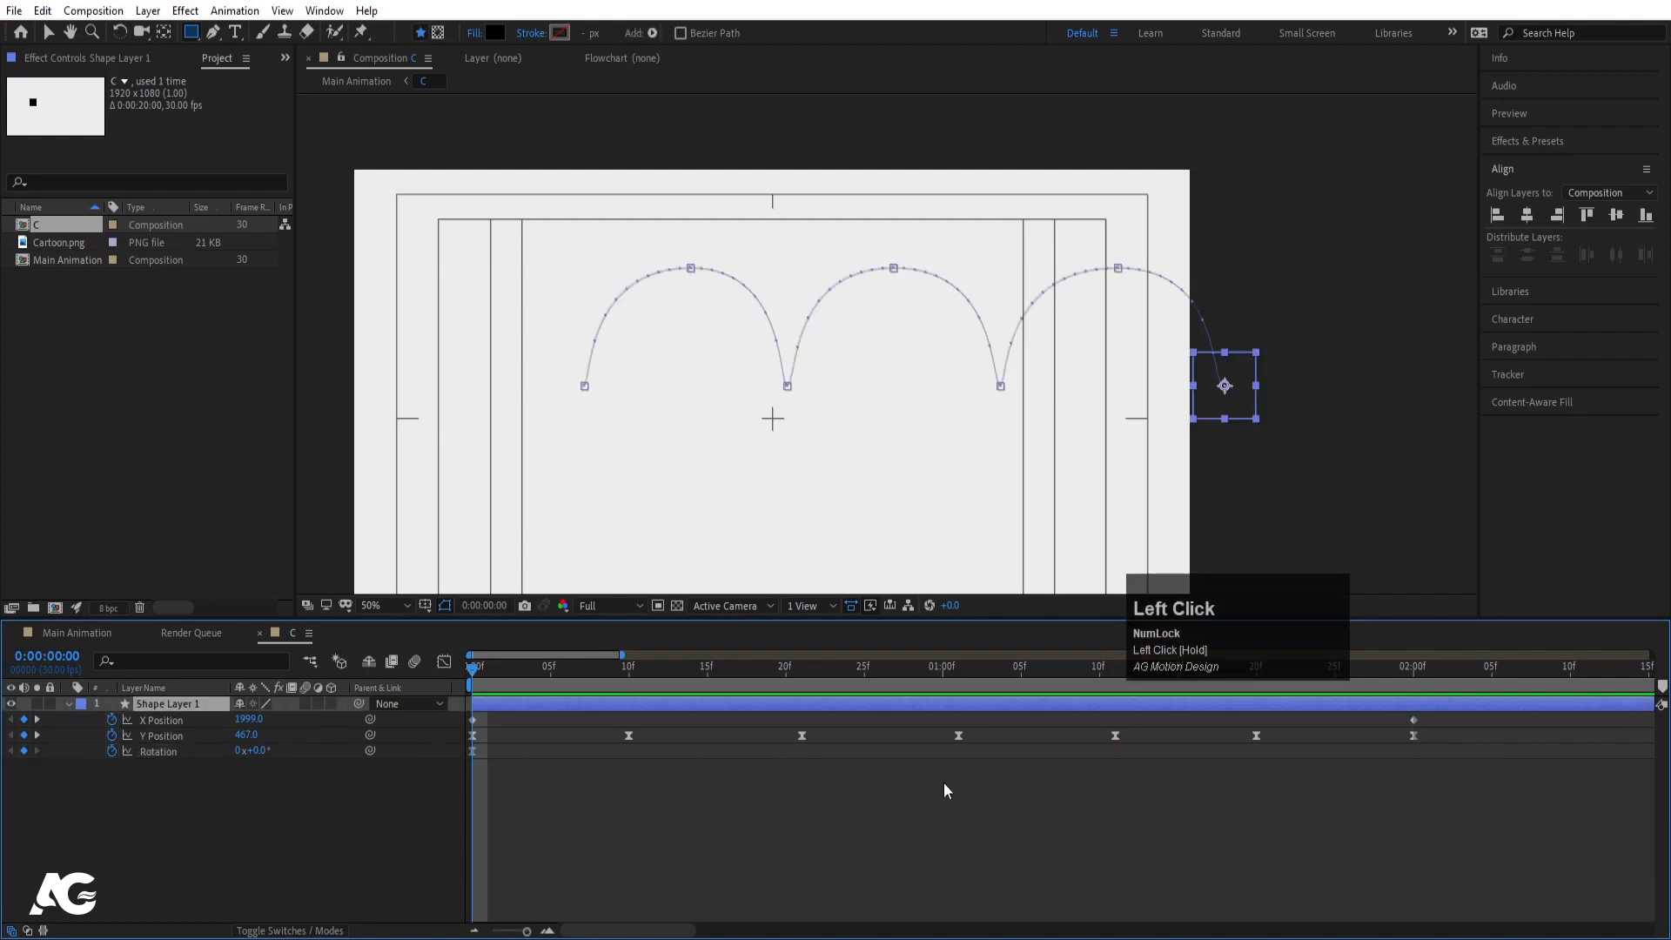
- Give the frame-21 Rotation keyframe a backward revolution and preview it
key(k)
key(k)
click(250, 766)
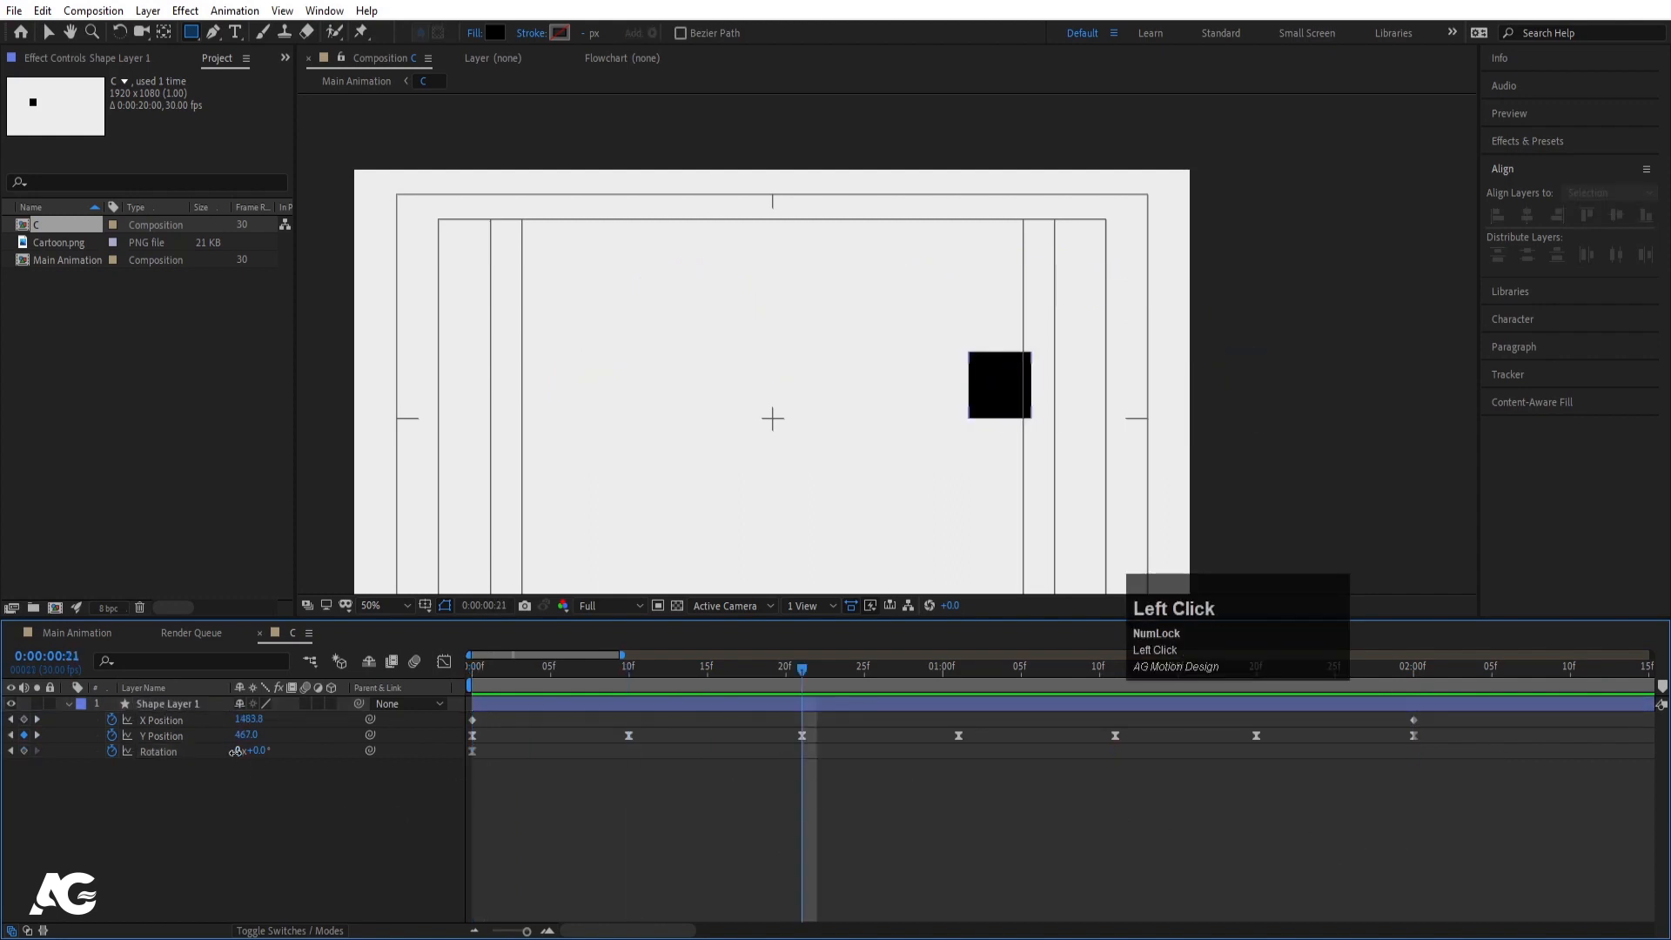
click(236, 750)
key(Return)
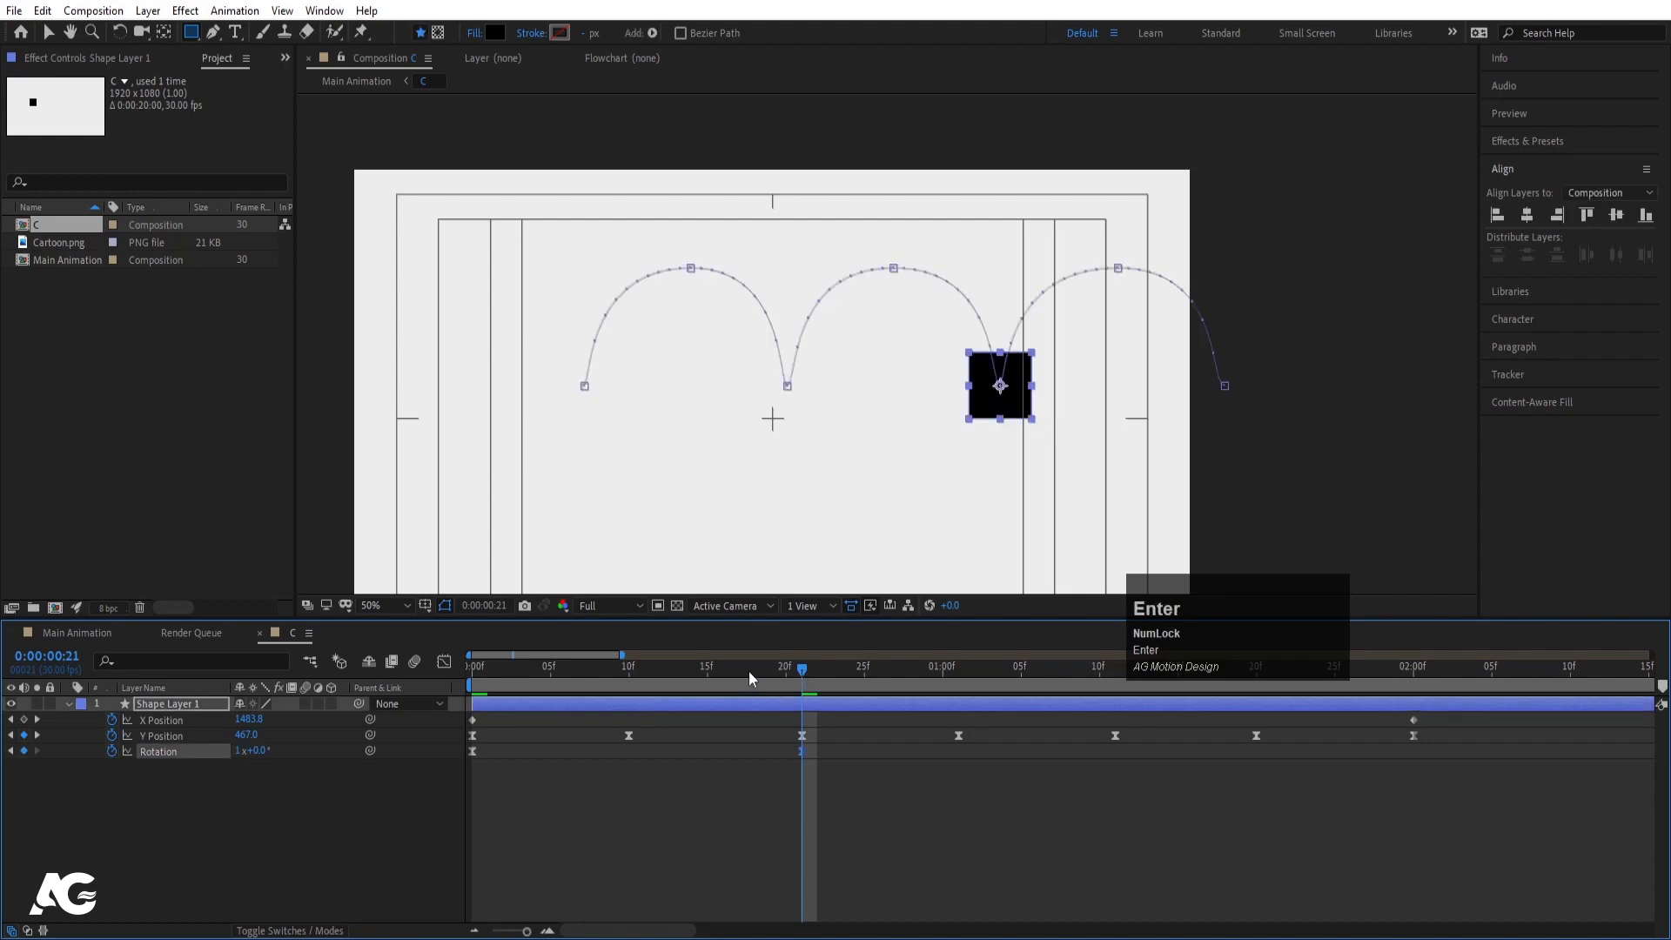
click(242, 750)
text(-1)
key(Return)
drag(531, 682, 458, 676)
key(space)
key(space)
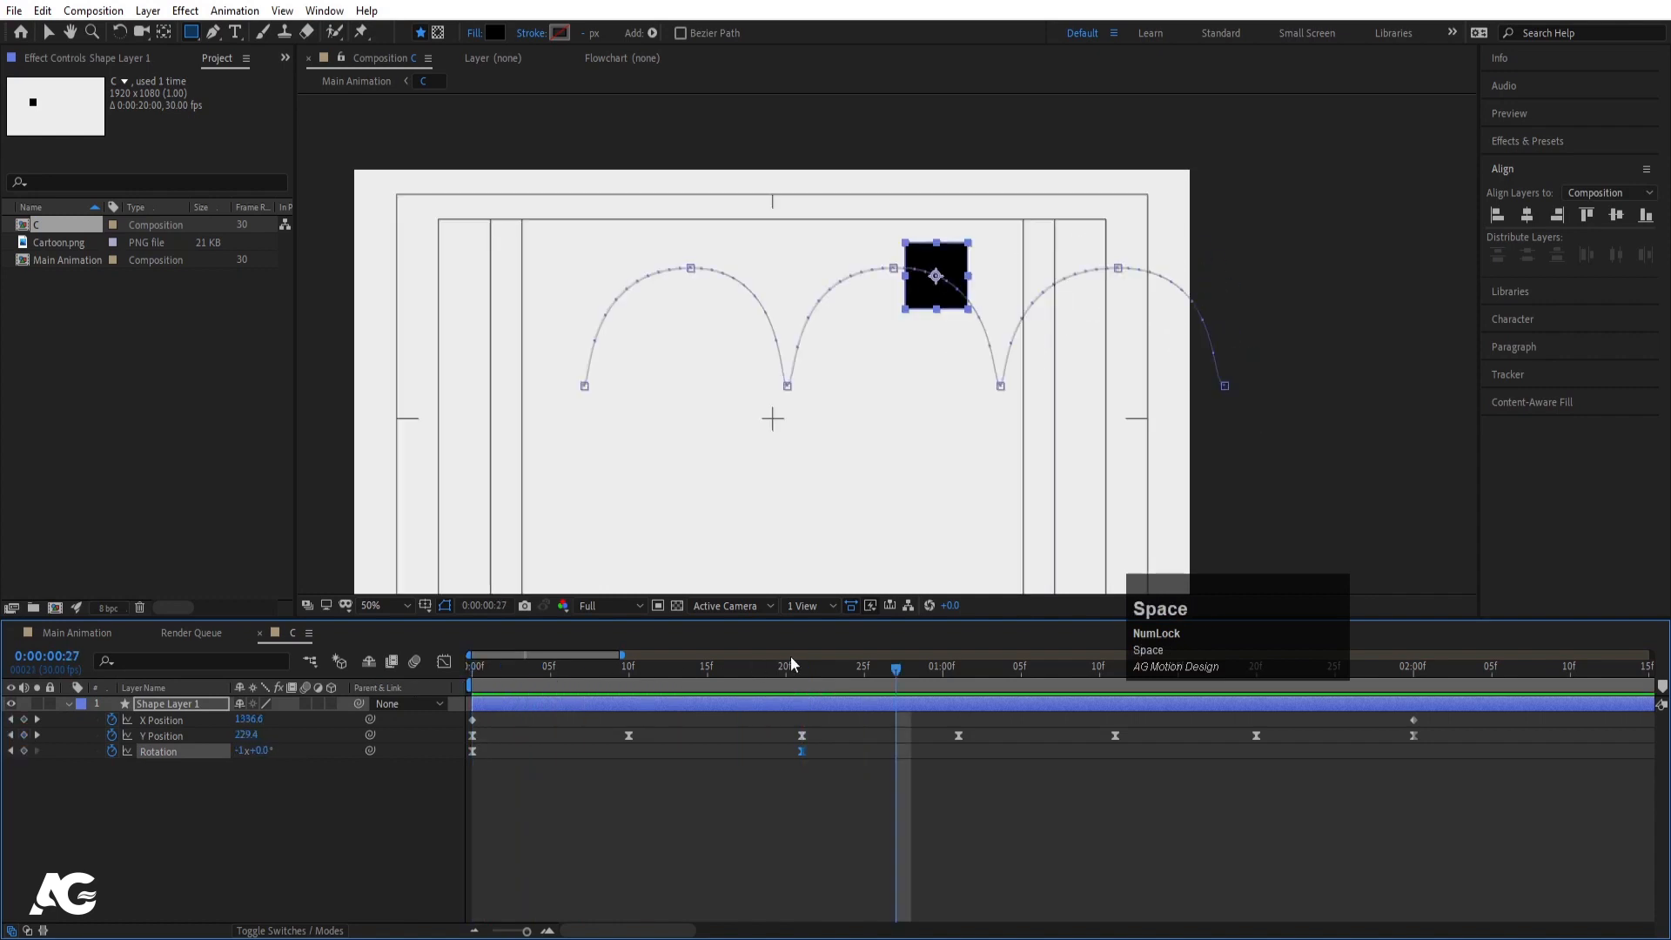
- Reset frame 21 to 0 revolutions and -180° Rotation, then preview
click(799, 675)
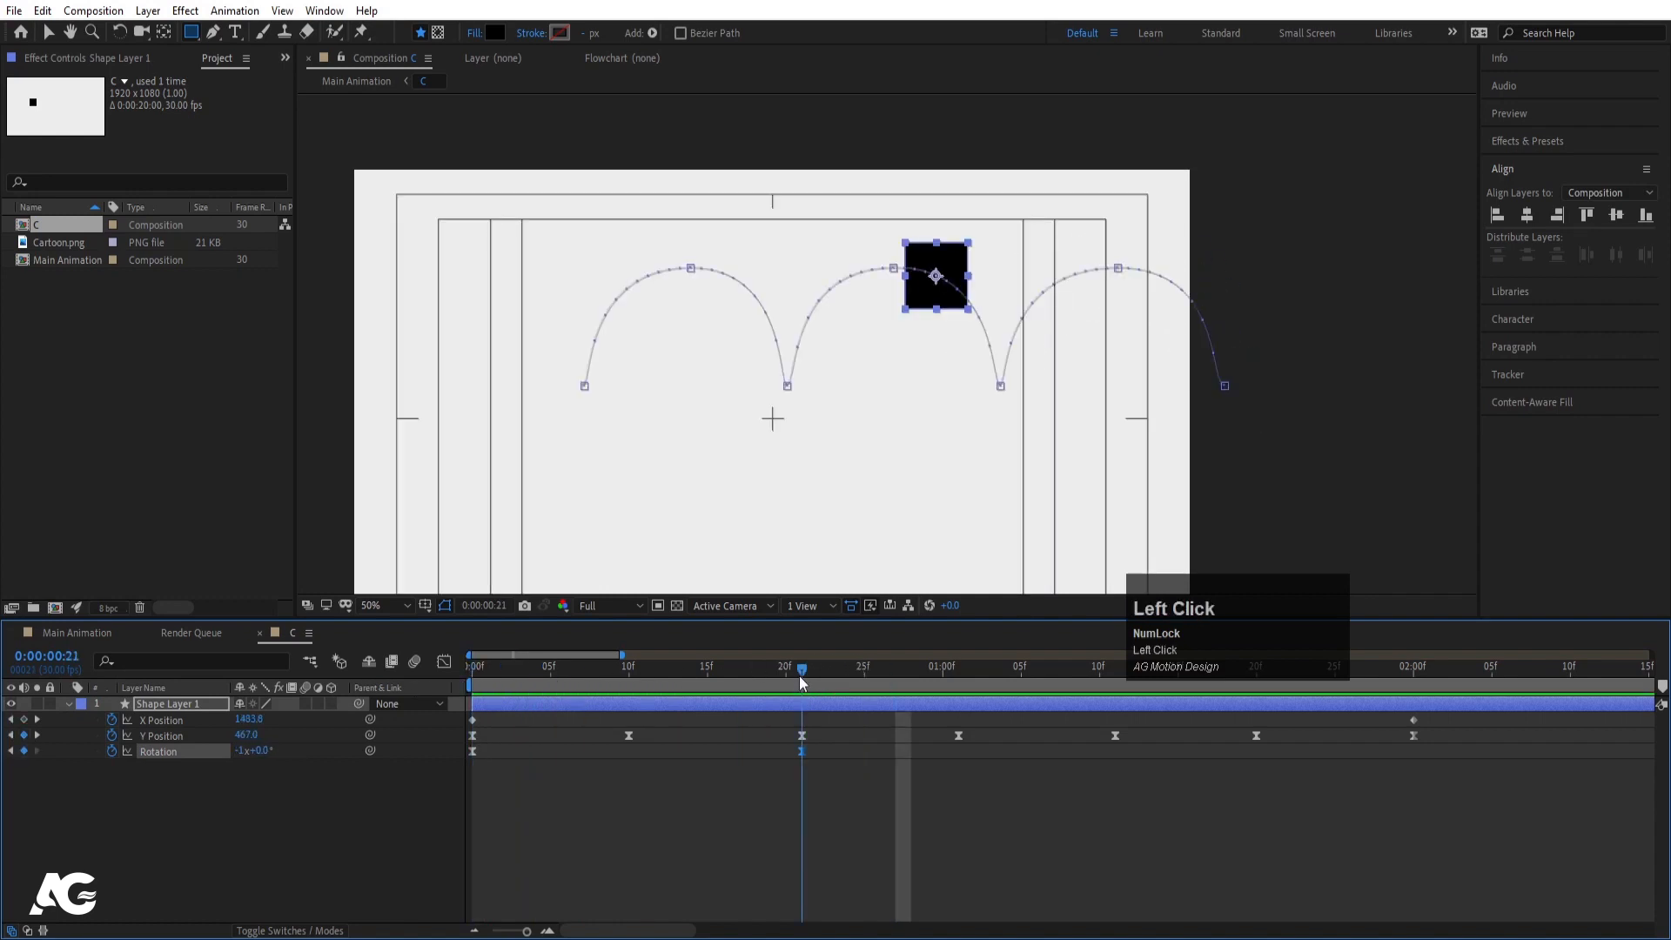
click(242, 754)
key(Return)
click(261, 751)
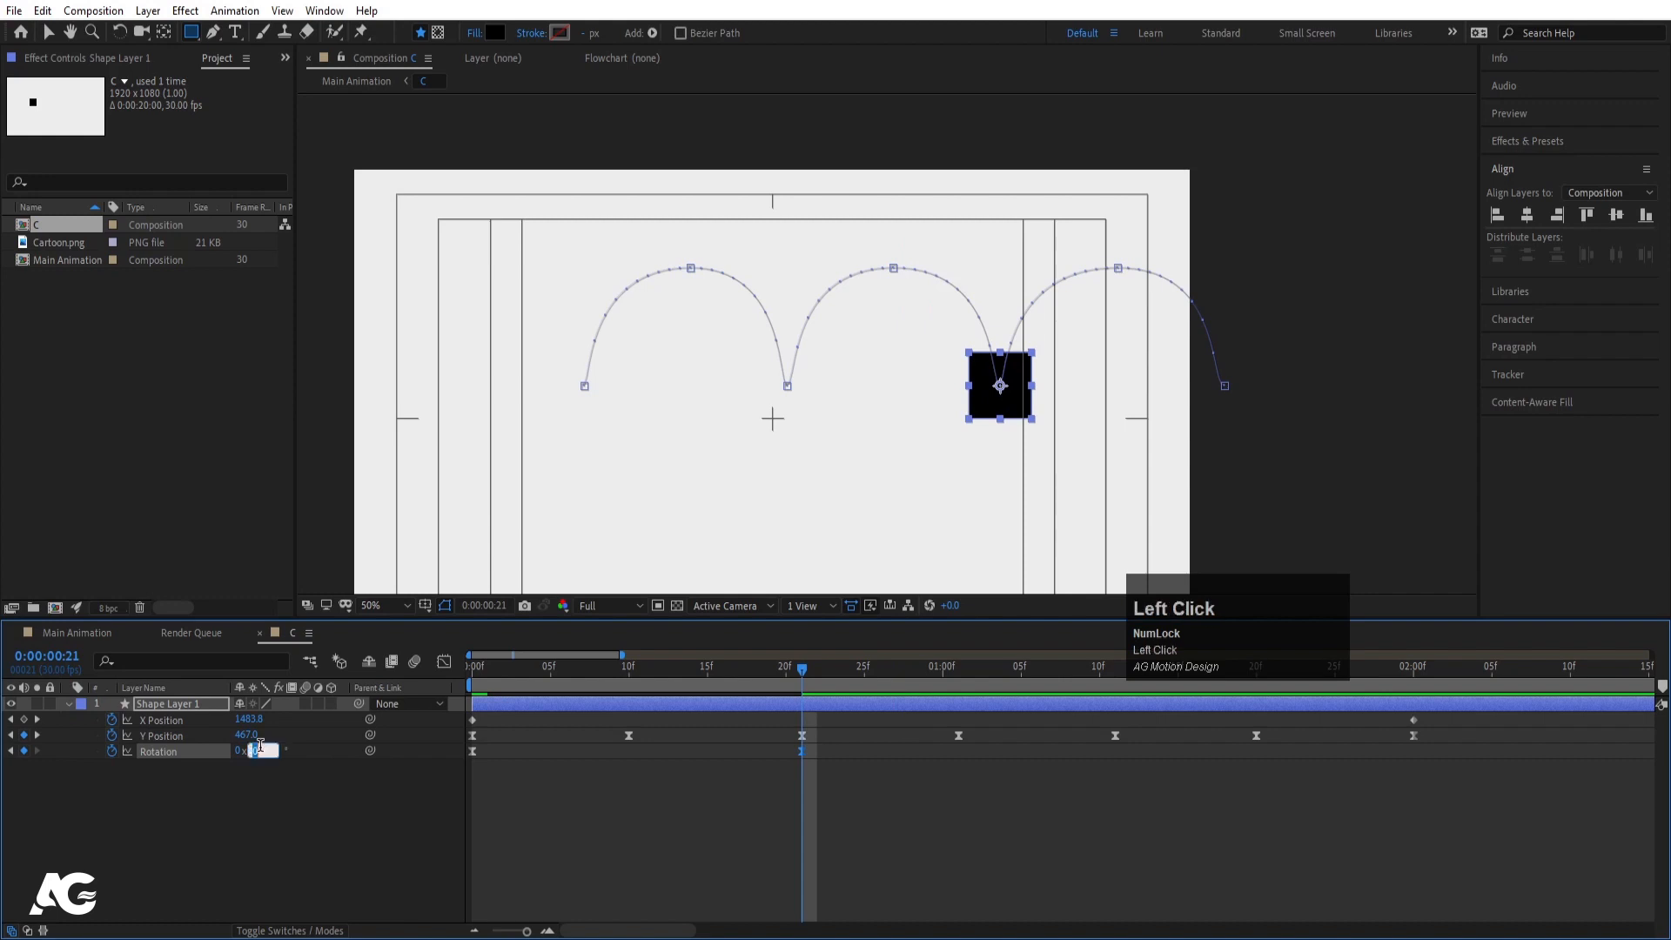
text(-18)
key(Return)
drag(521, 668, 428, 668)
key(space)
key(space)
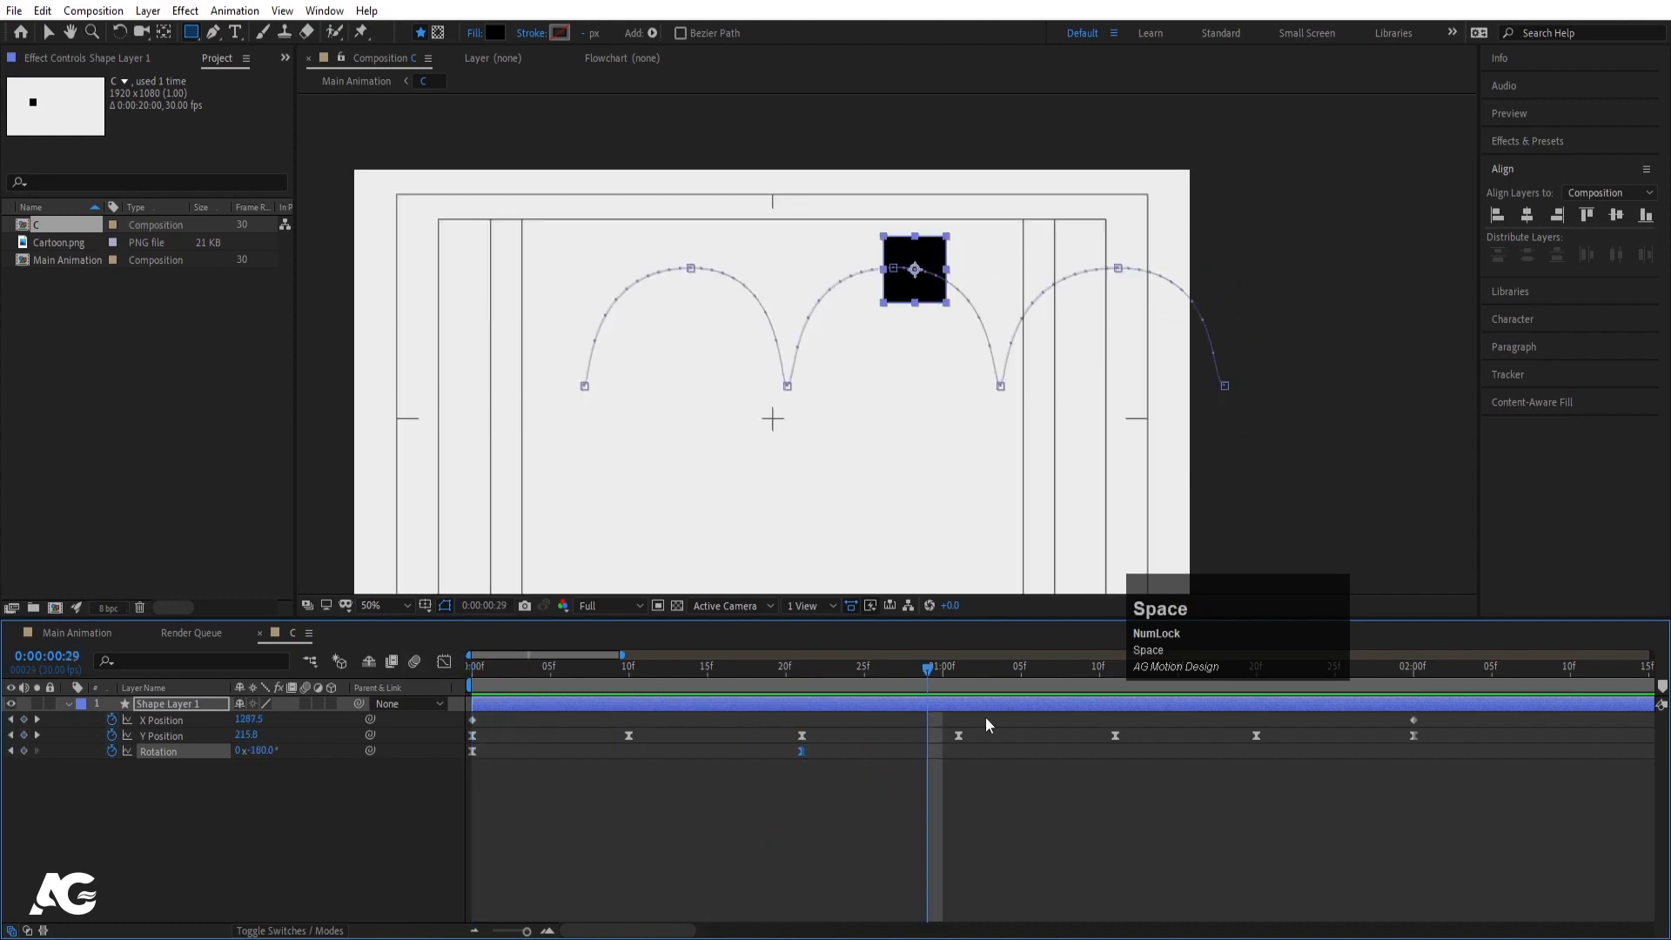
- Set the 1:11 Rotation keyframe to -270°
key(k)
key(k)
click(261, 750)
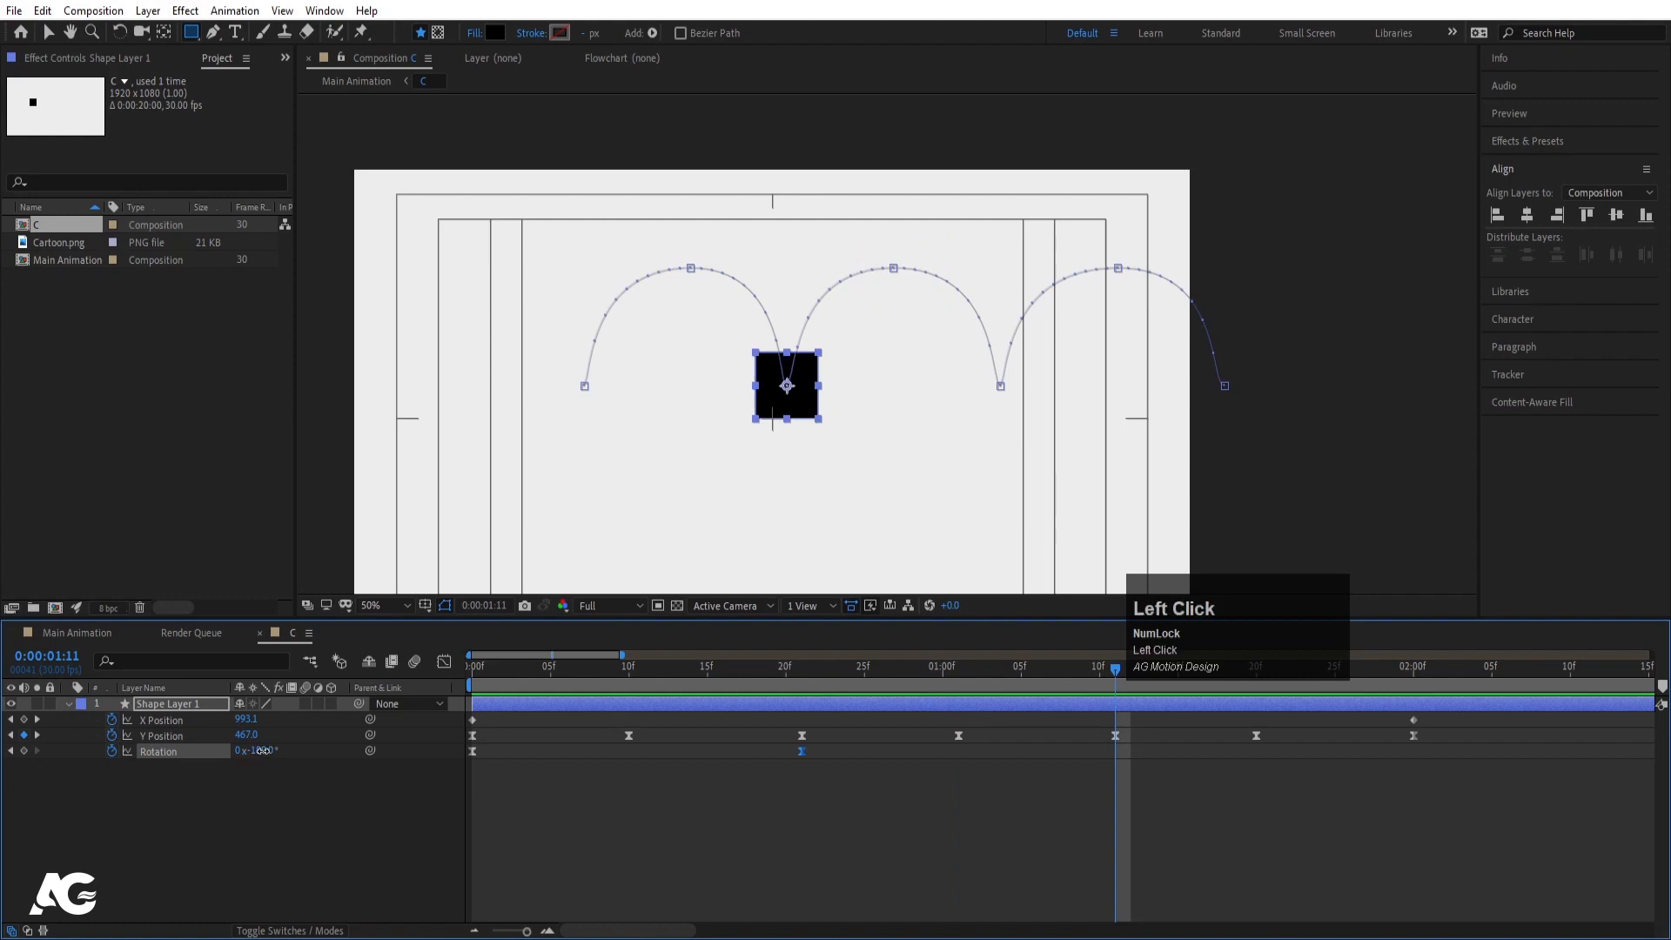
text(-270)
key(Return)
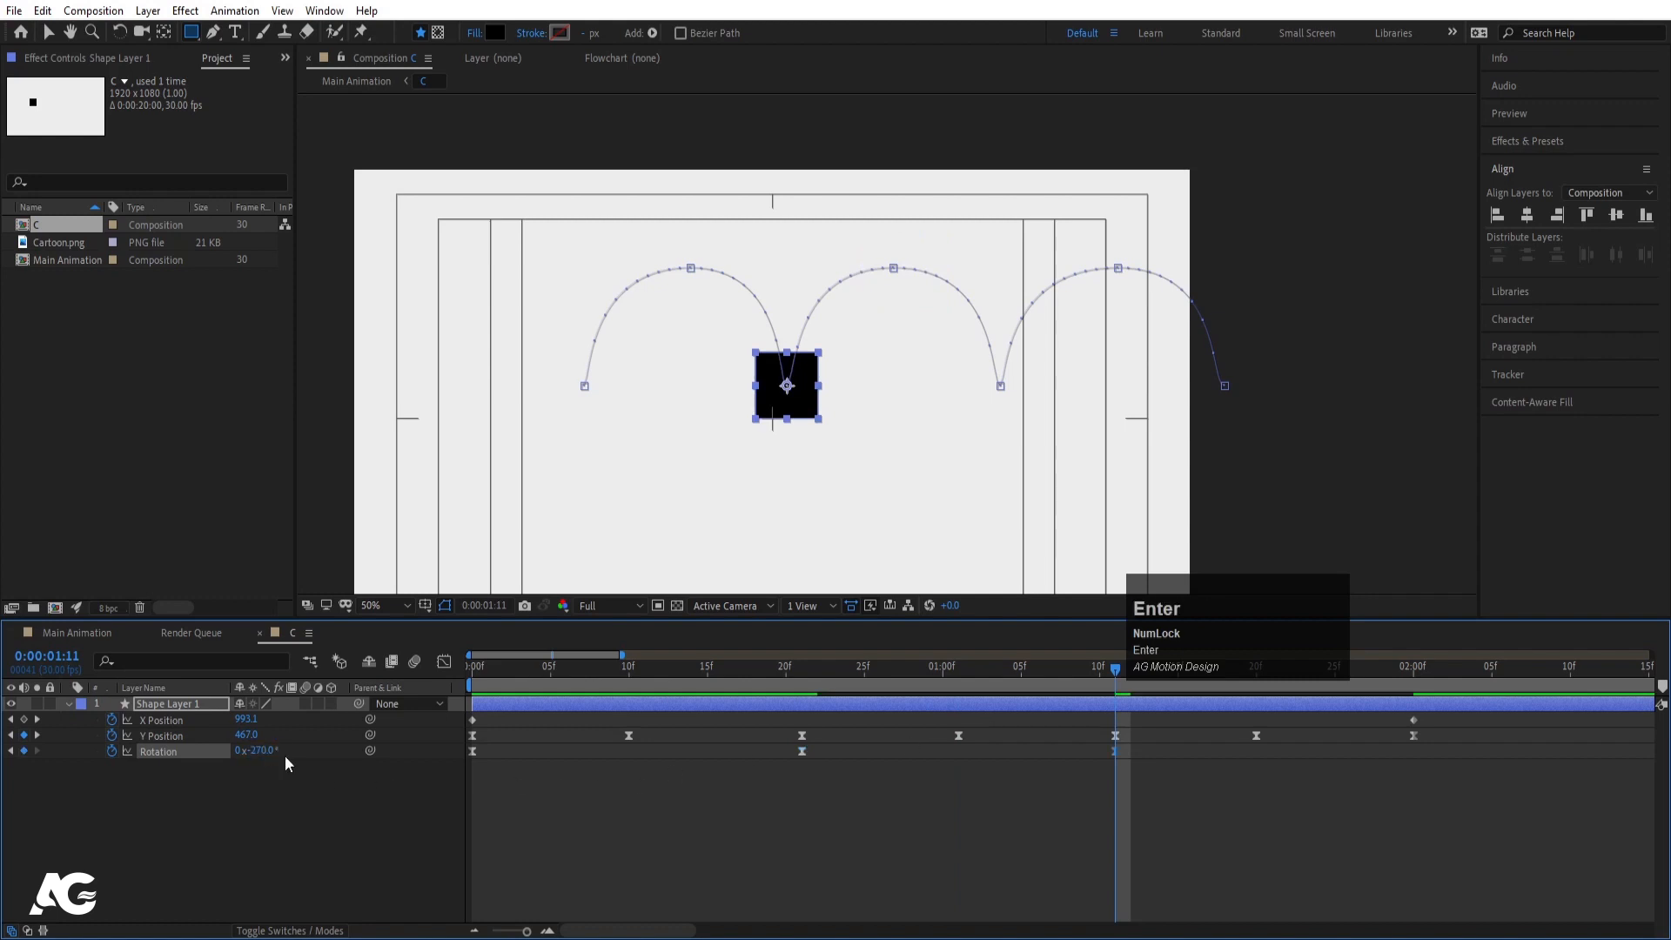
- Set the 2:00 Rotation keyframe to -360° and preview the full backward turn
key(k)
key(k)
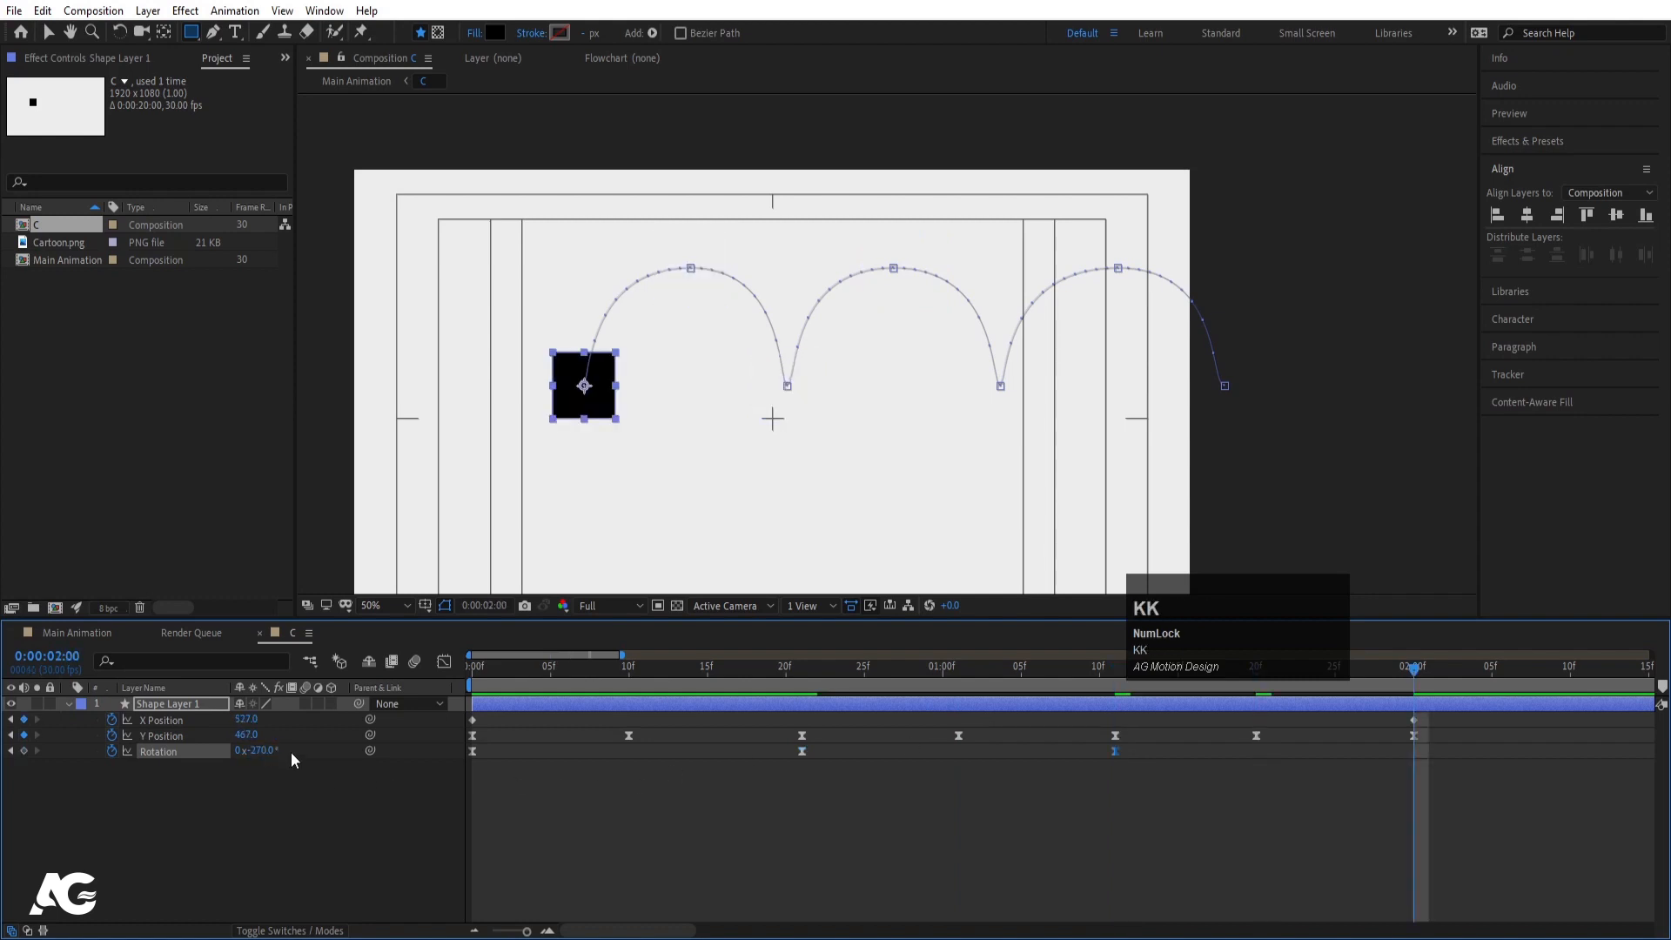
click(261, 750)
text(-360)
key(Return)
drag(593, 671, 380, 692)
key(space)
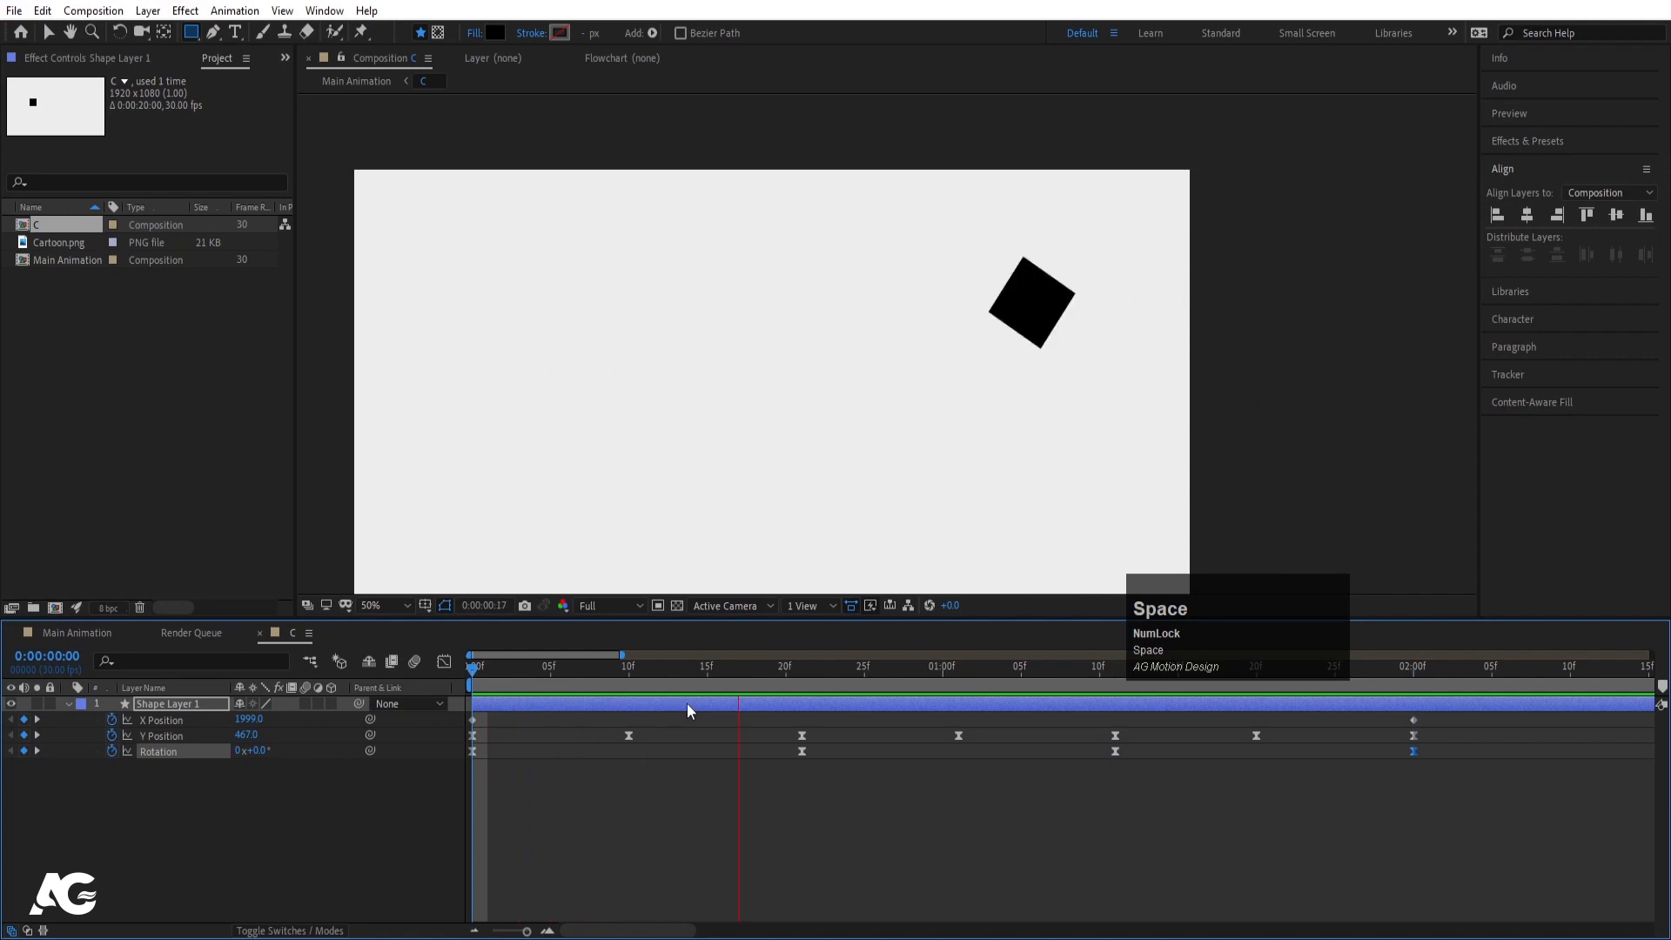
key(space)
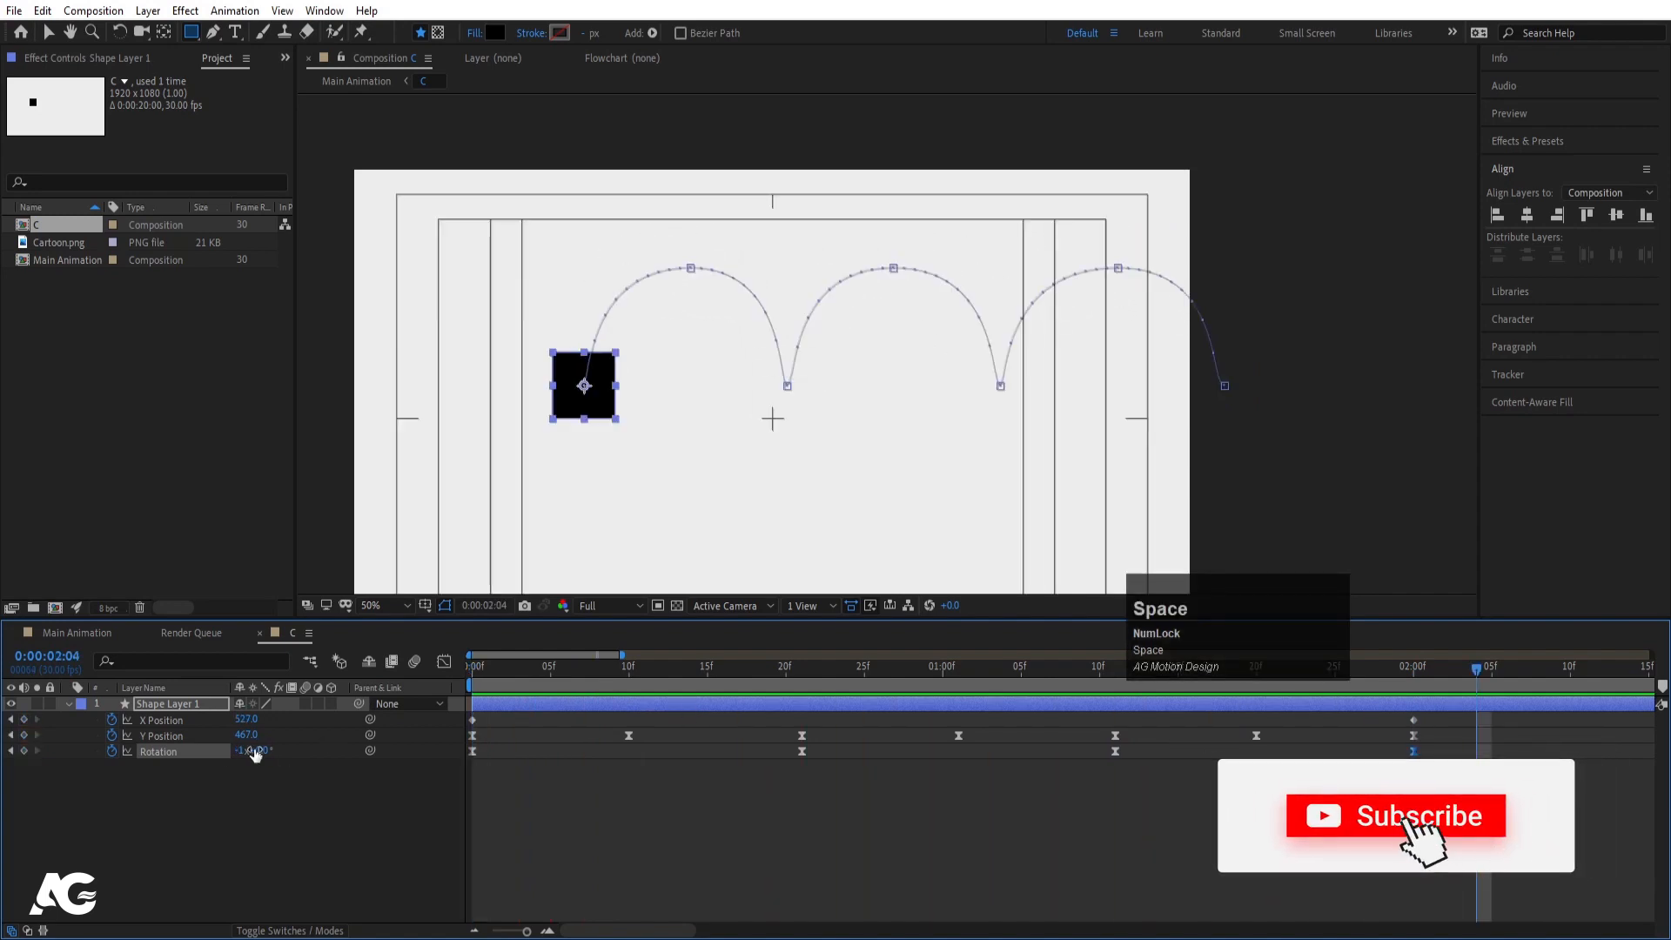
click(174, 748)
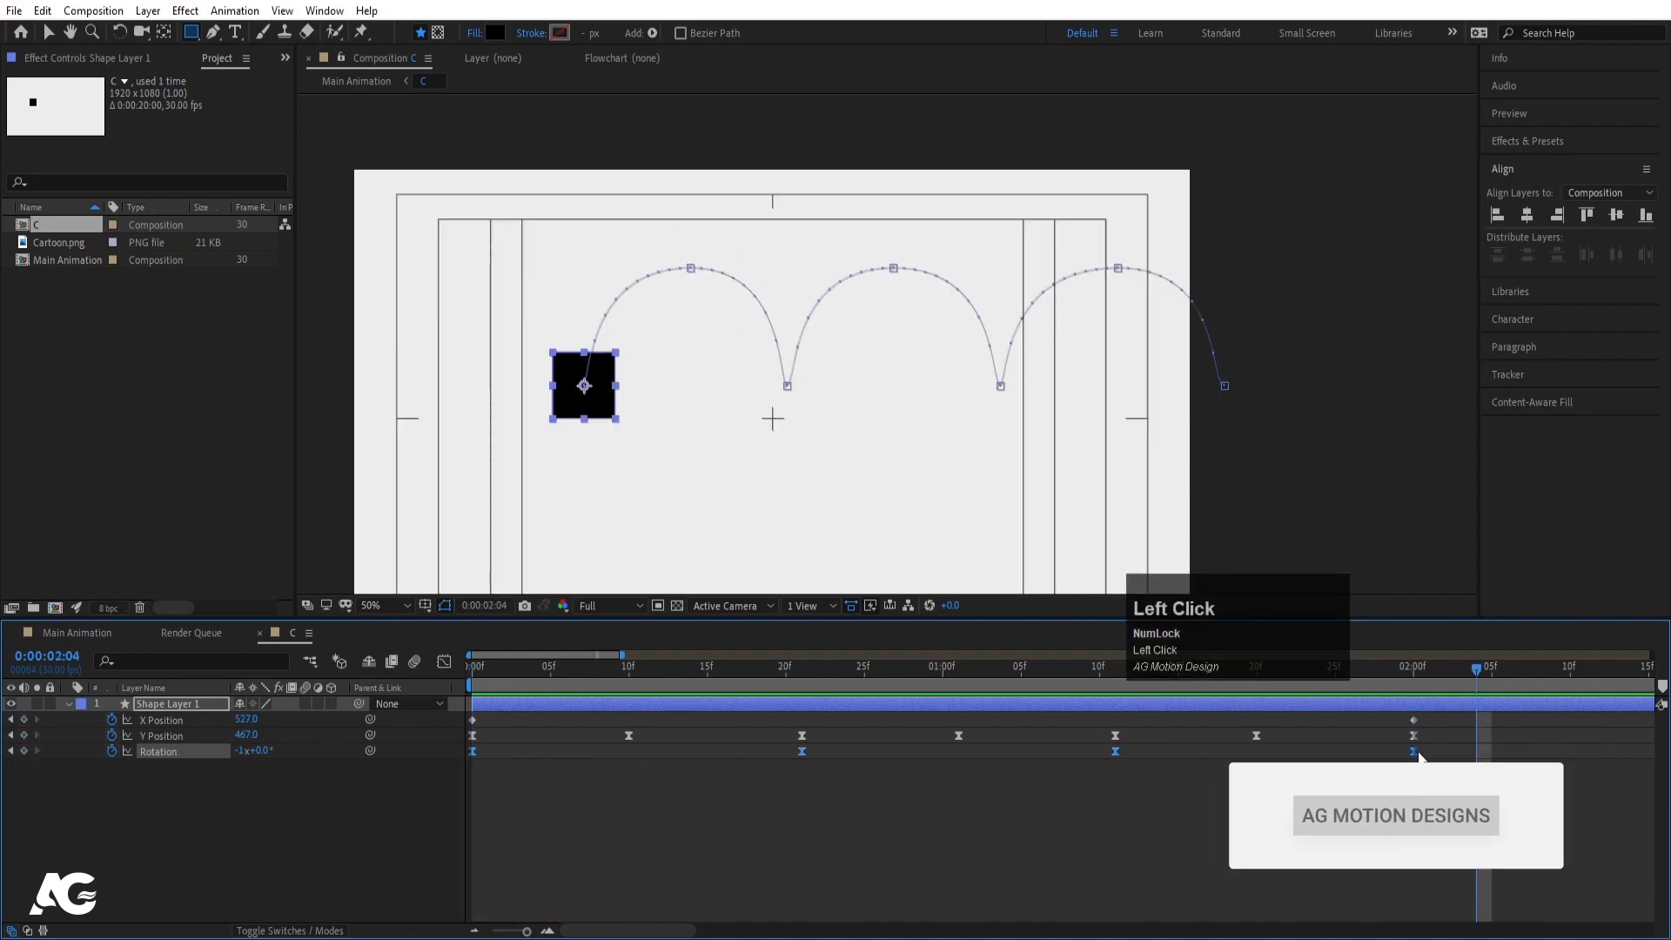
click(1454, 753)
drag(1459, 671, 384, 806)
- Easy-ease the Rotation keyframes and lengthen their influence handles in the speed graph, then preview
key(F9)
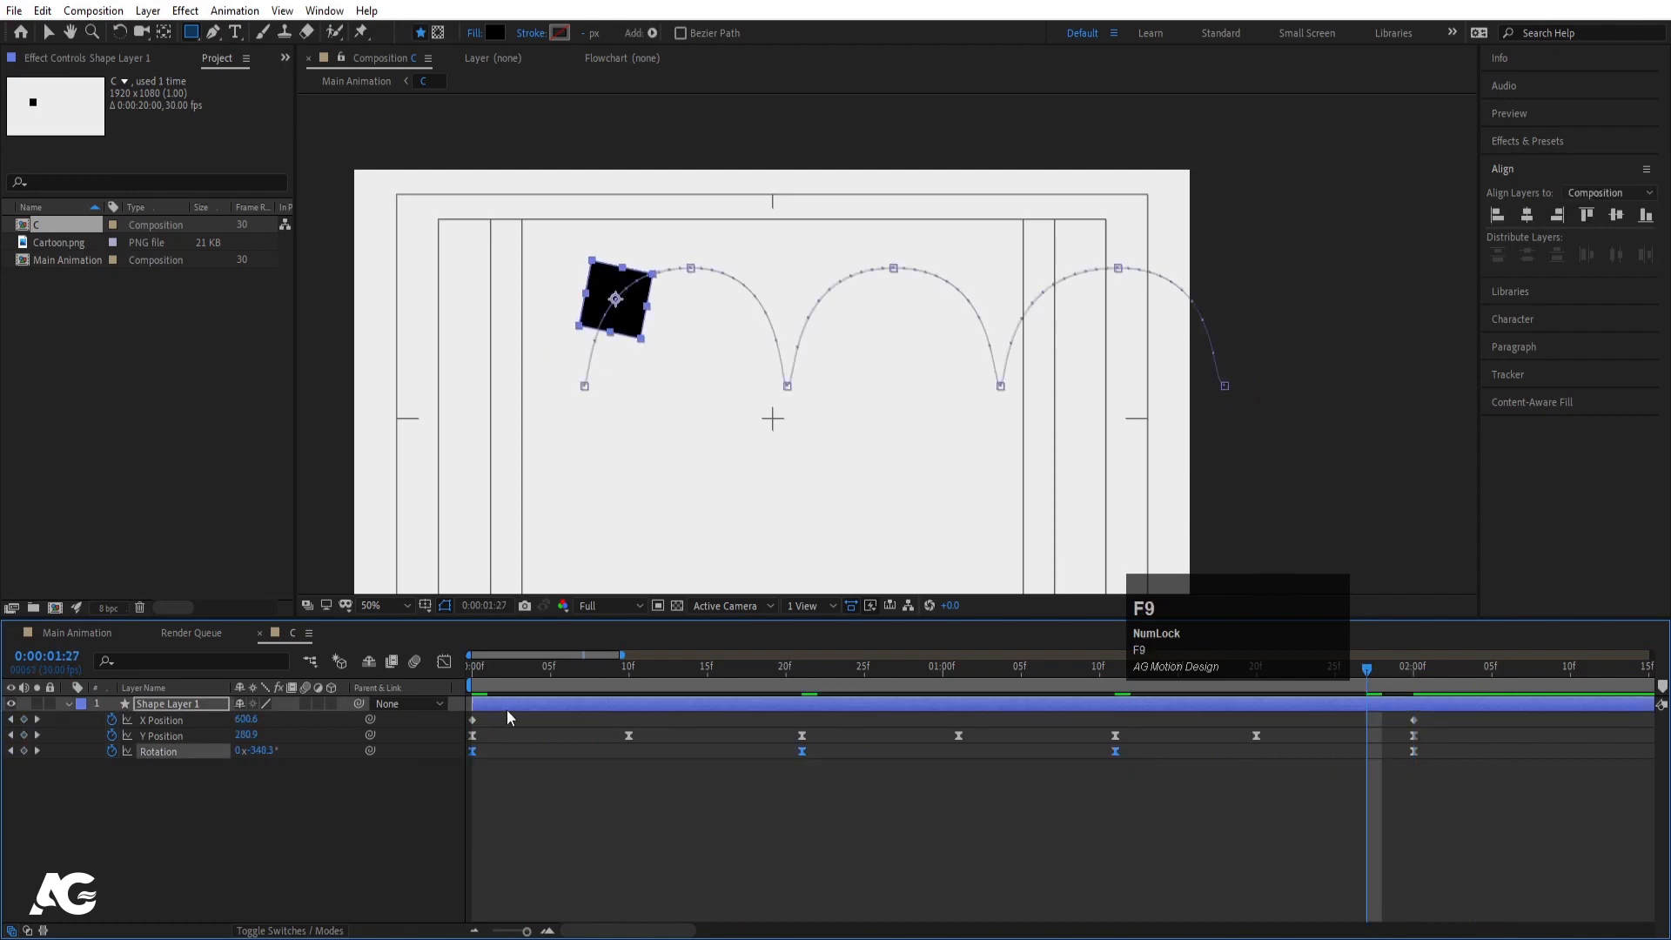
click(444, 661)
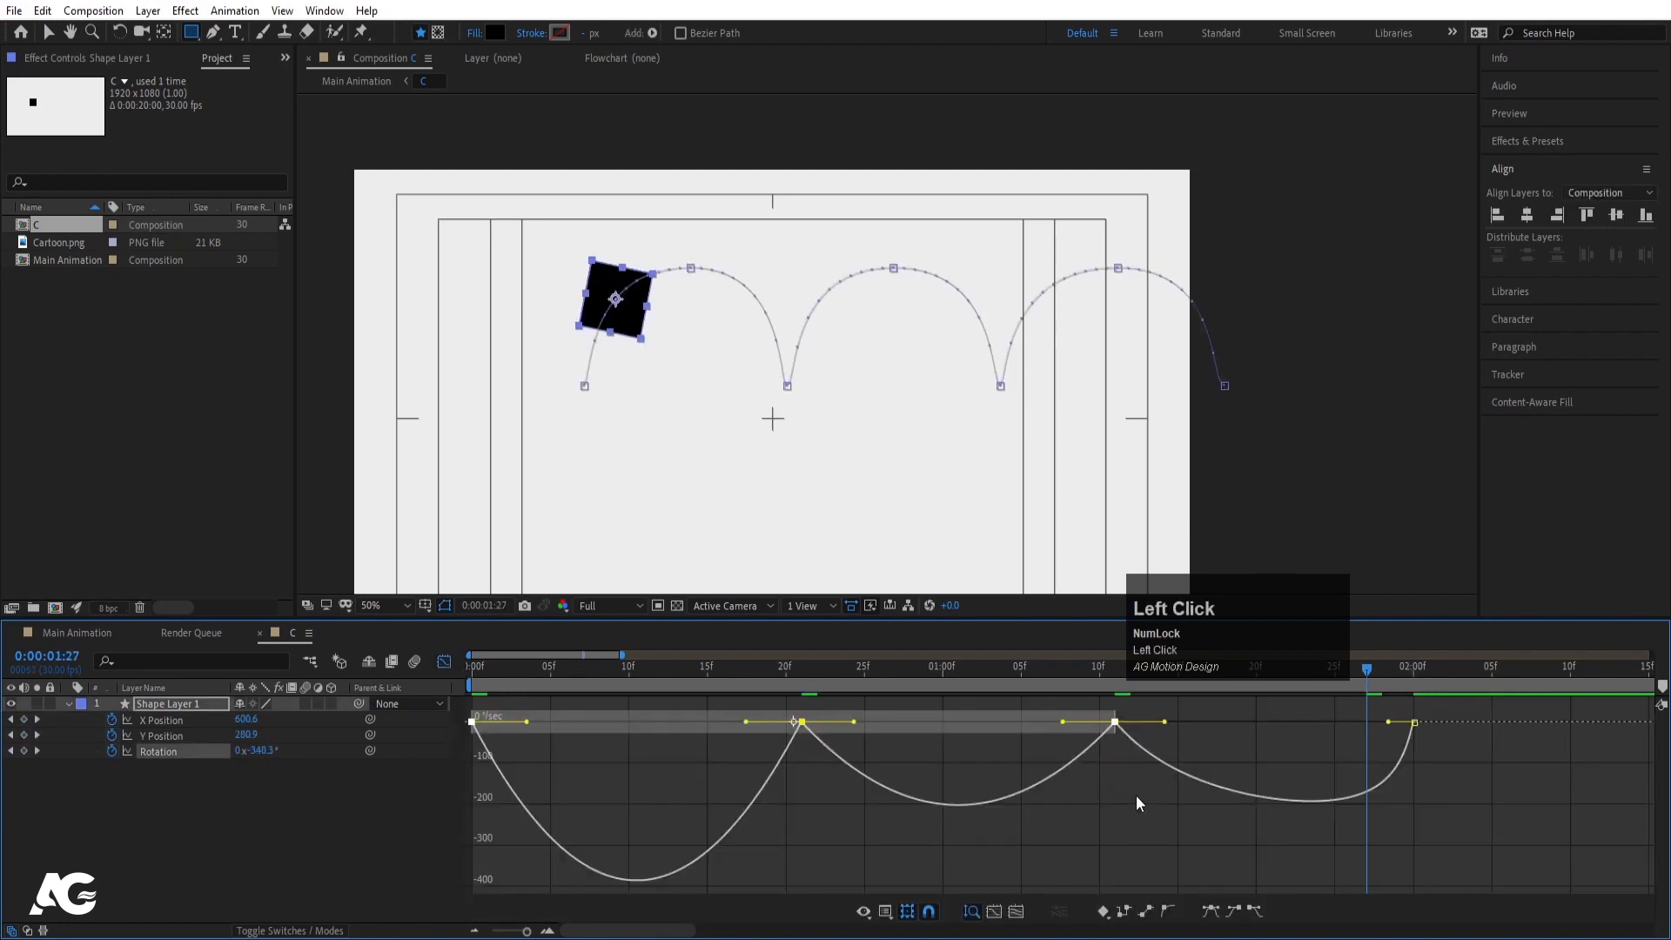
drag(1136, 897, 623, 687)
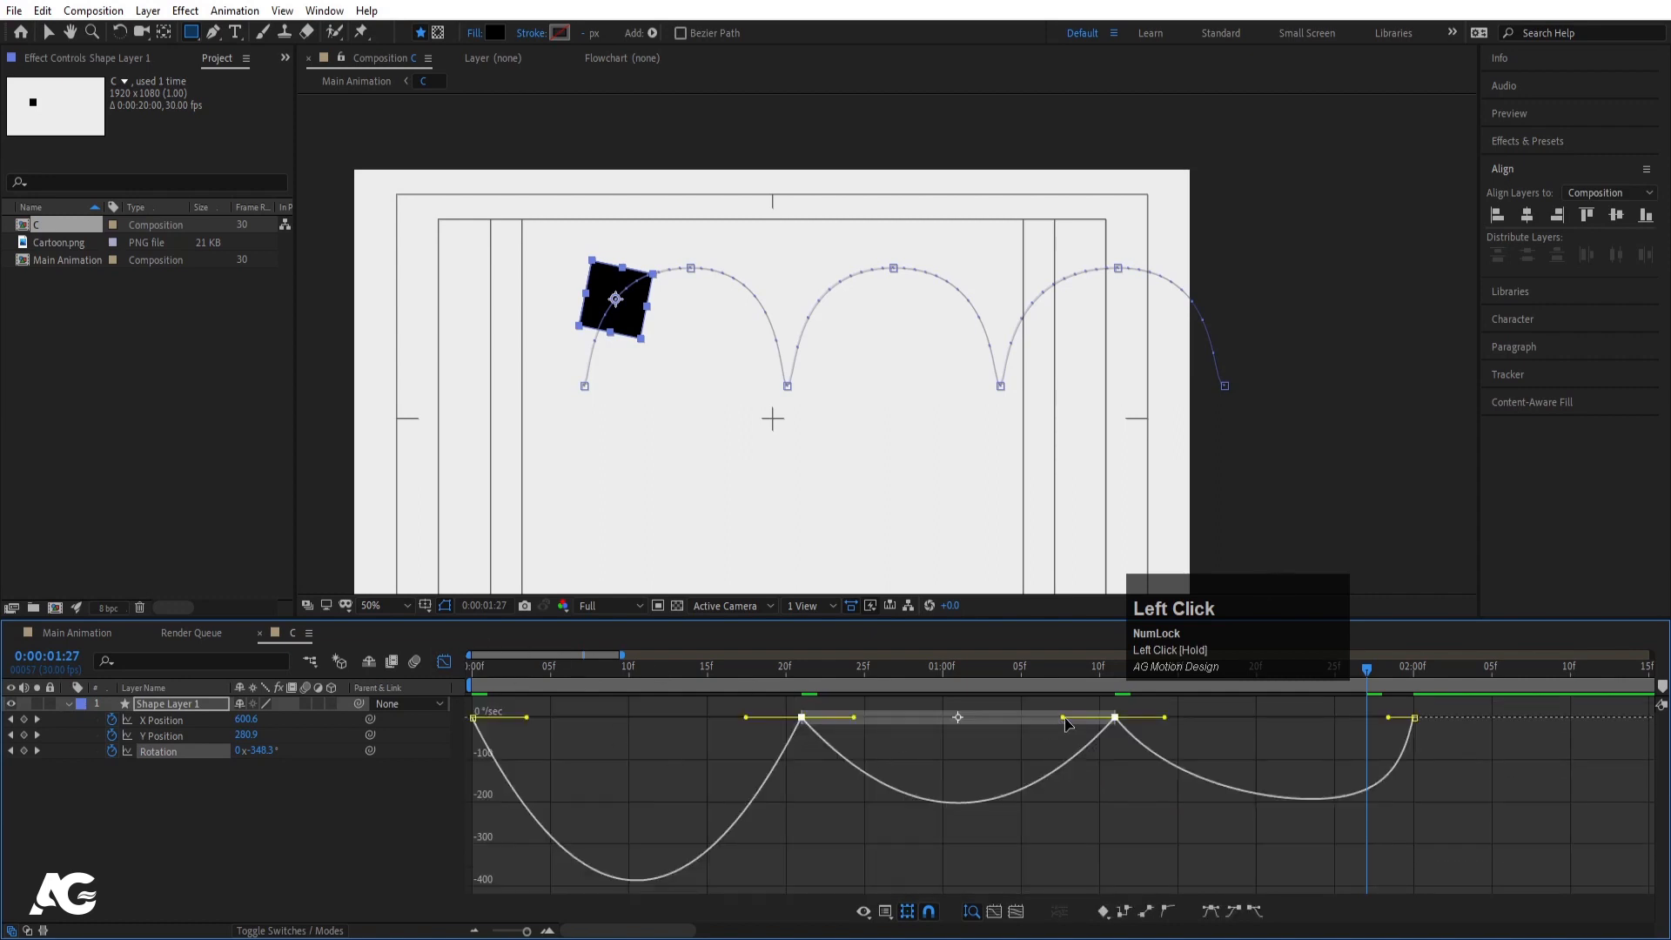
drag(1067, 722, 1005, 722)
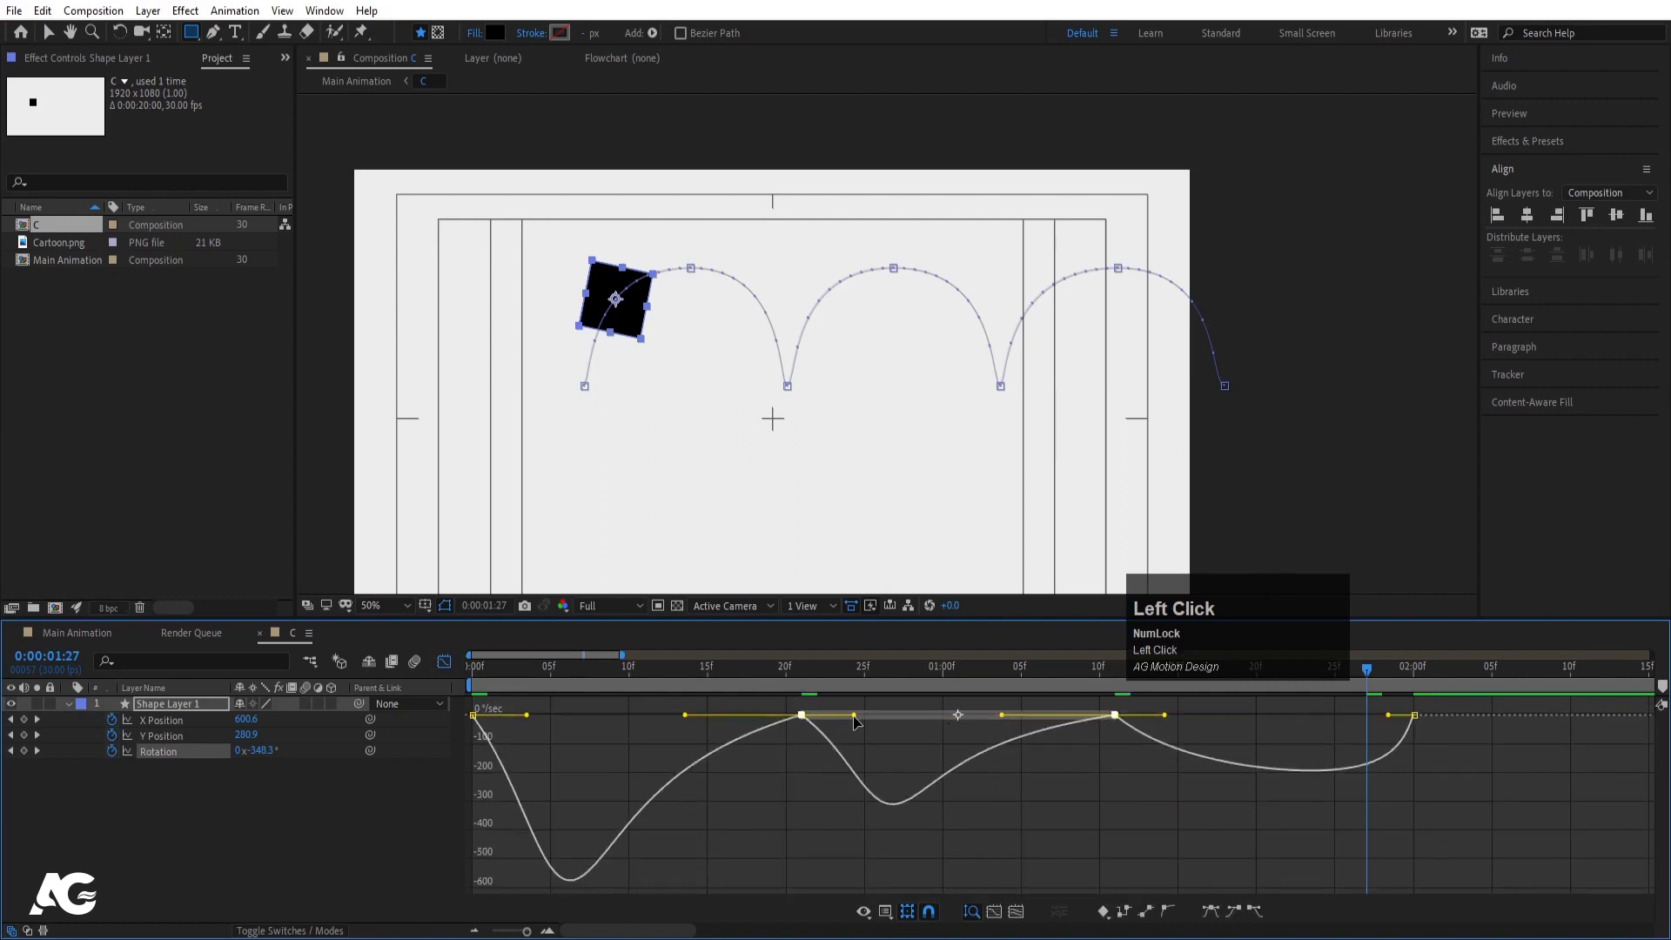
drag(854, 721, 345, 613)
key(ctrl+z)
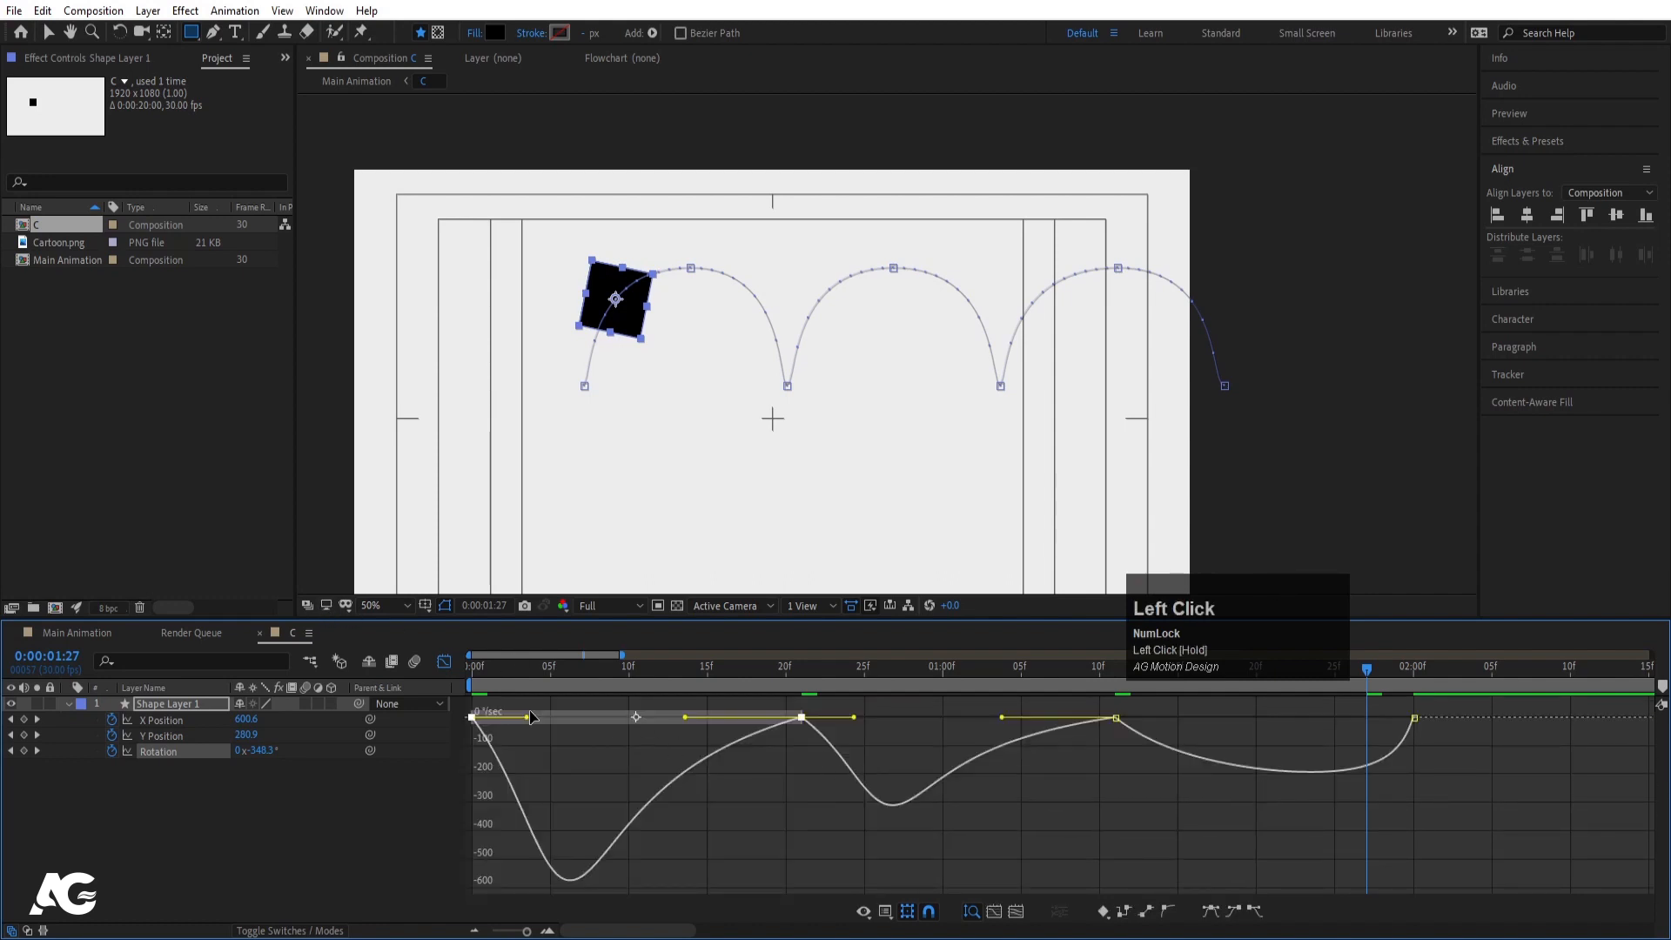
drag(525, 719, 565, 715)
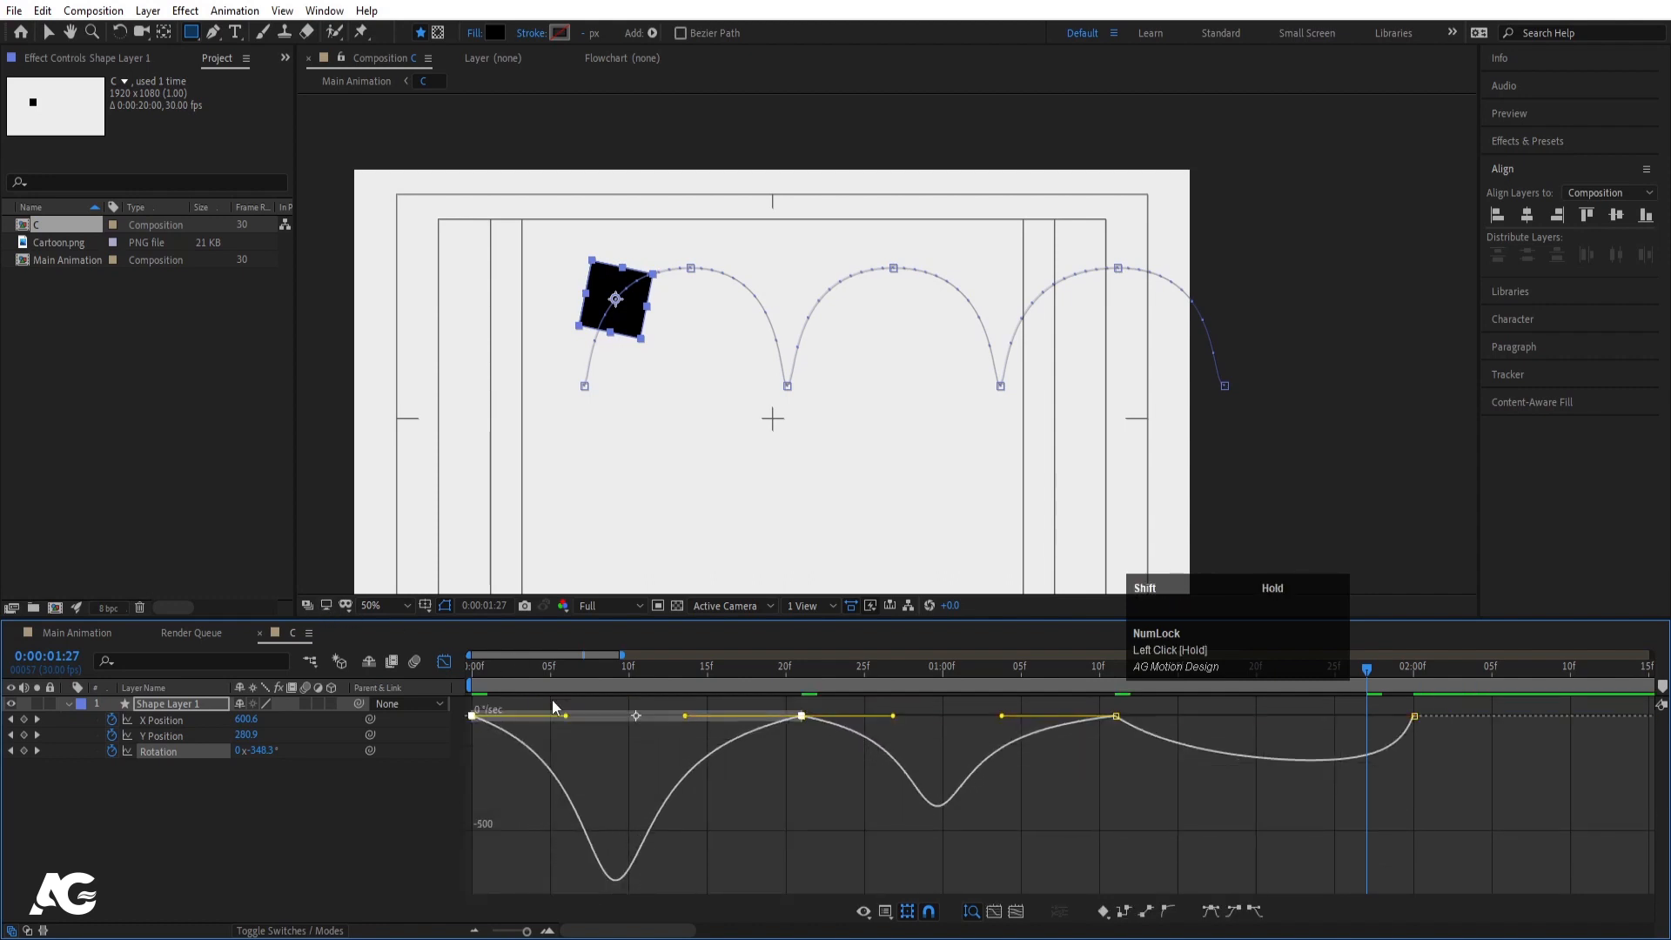
key(Home)
key(space)
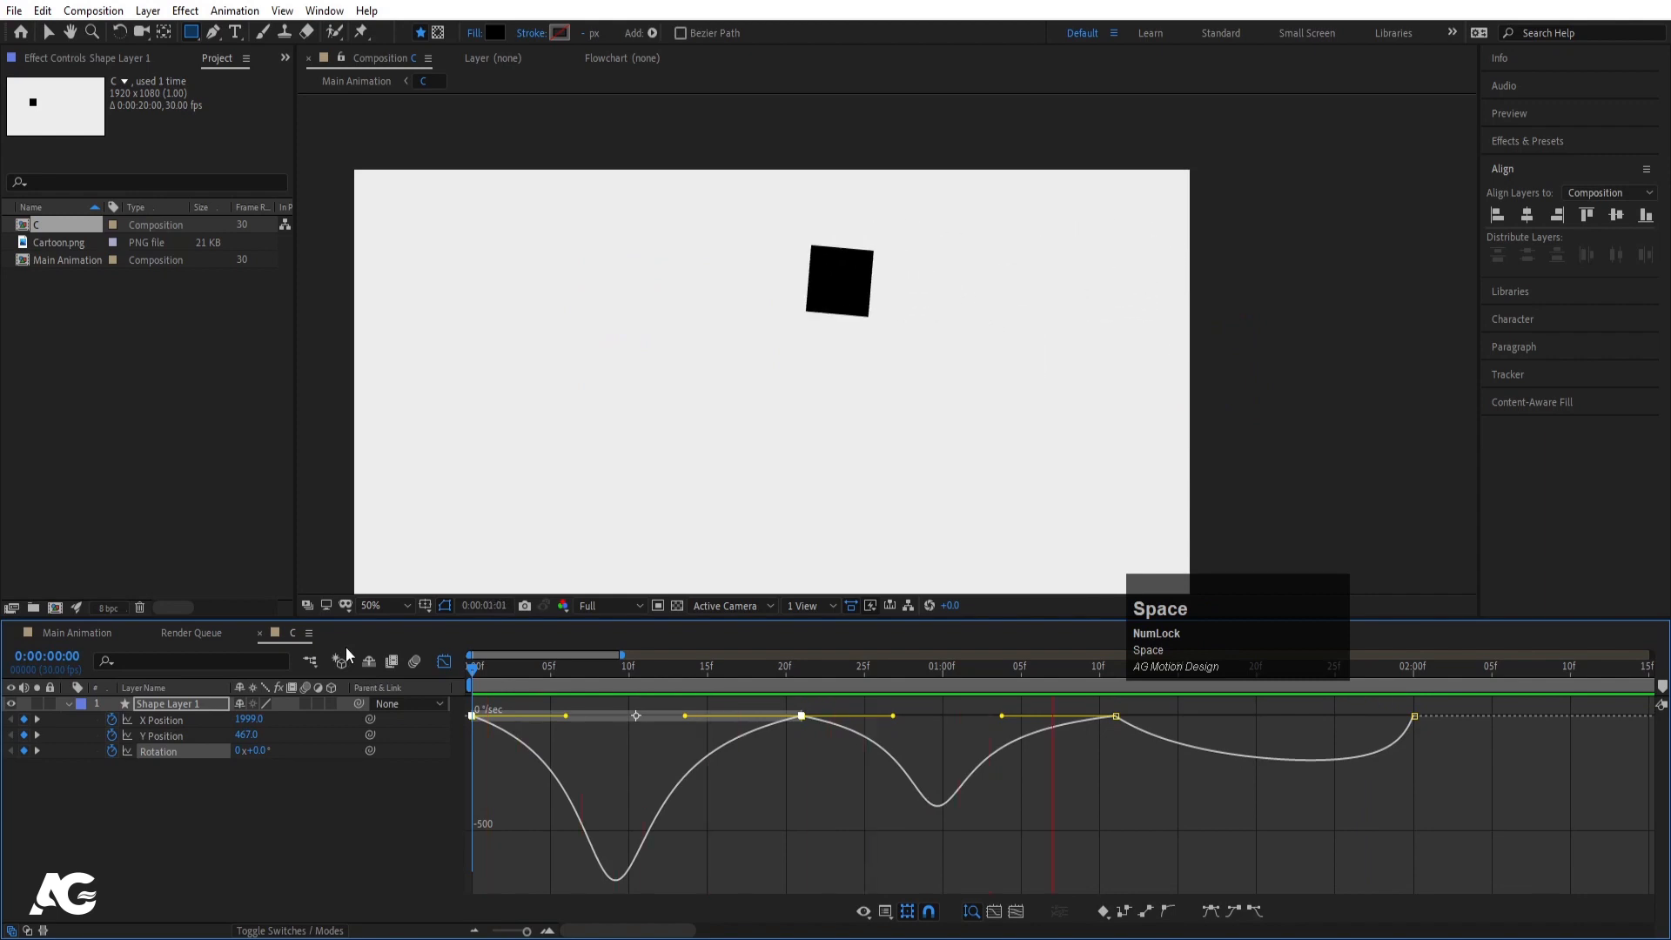
- Return to the keyframe view and preview the rotation
key(space)
click(445, 661)
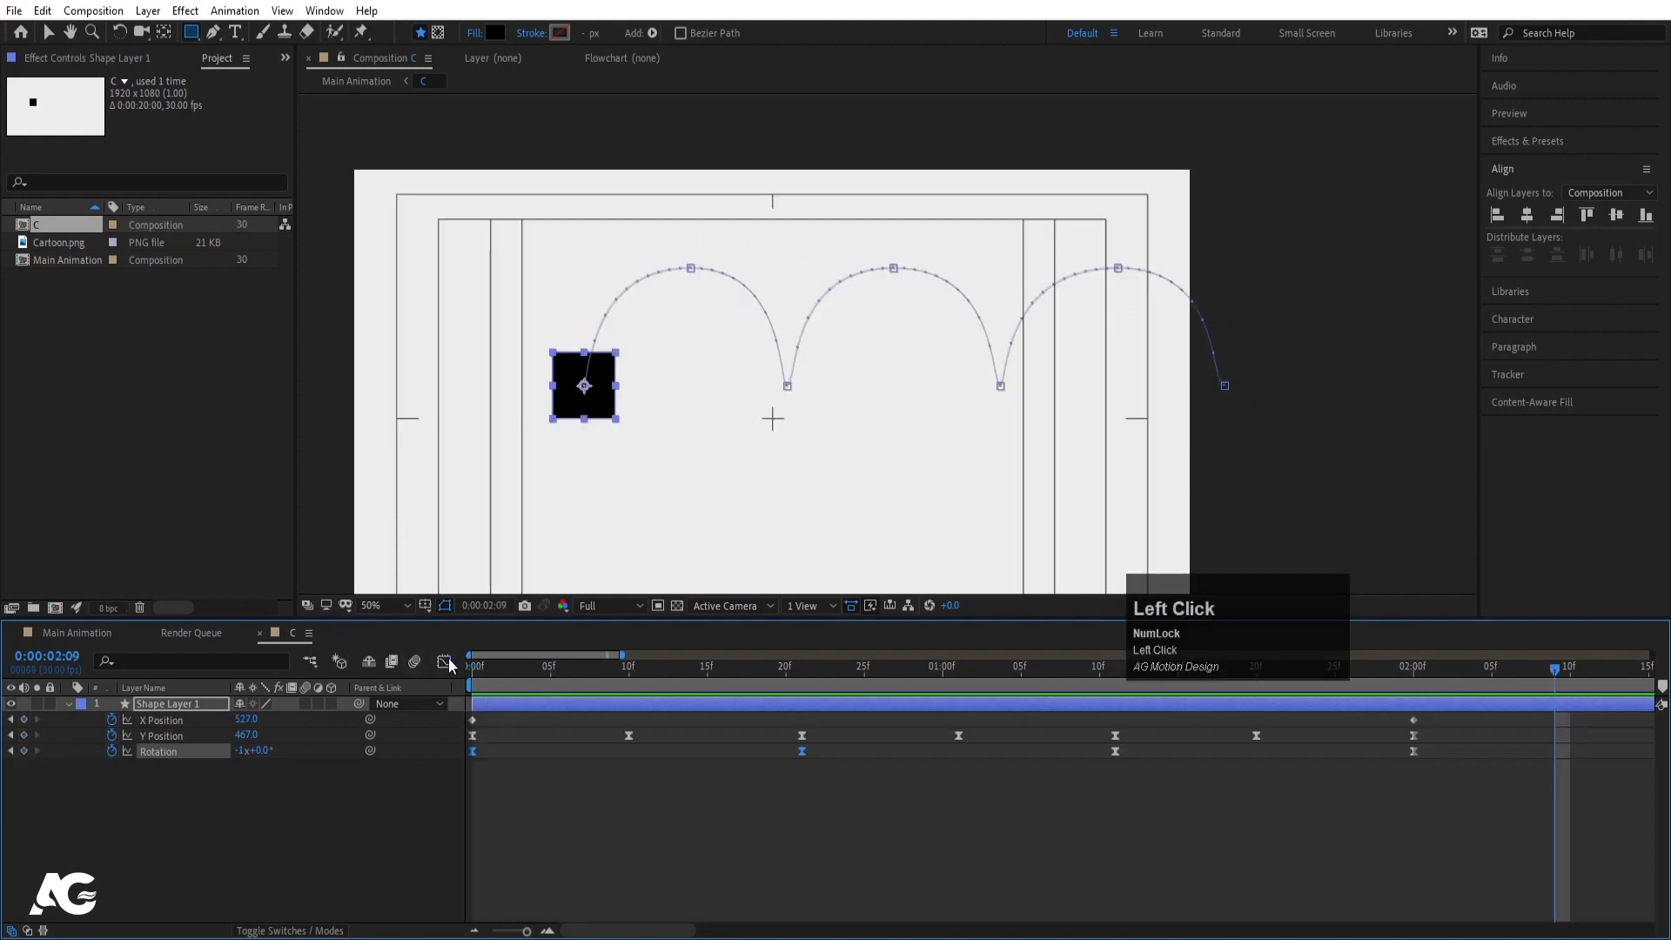
key(space)
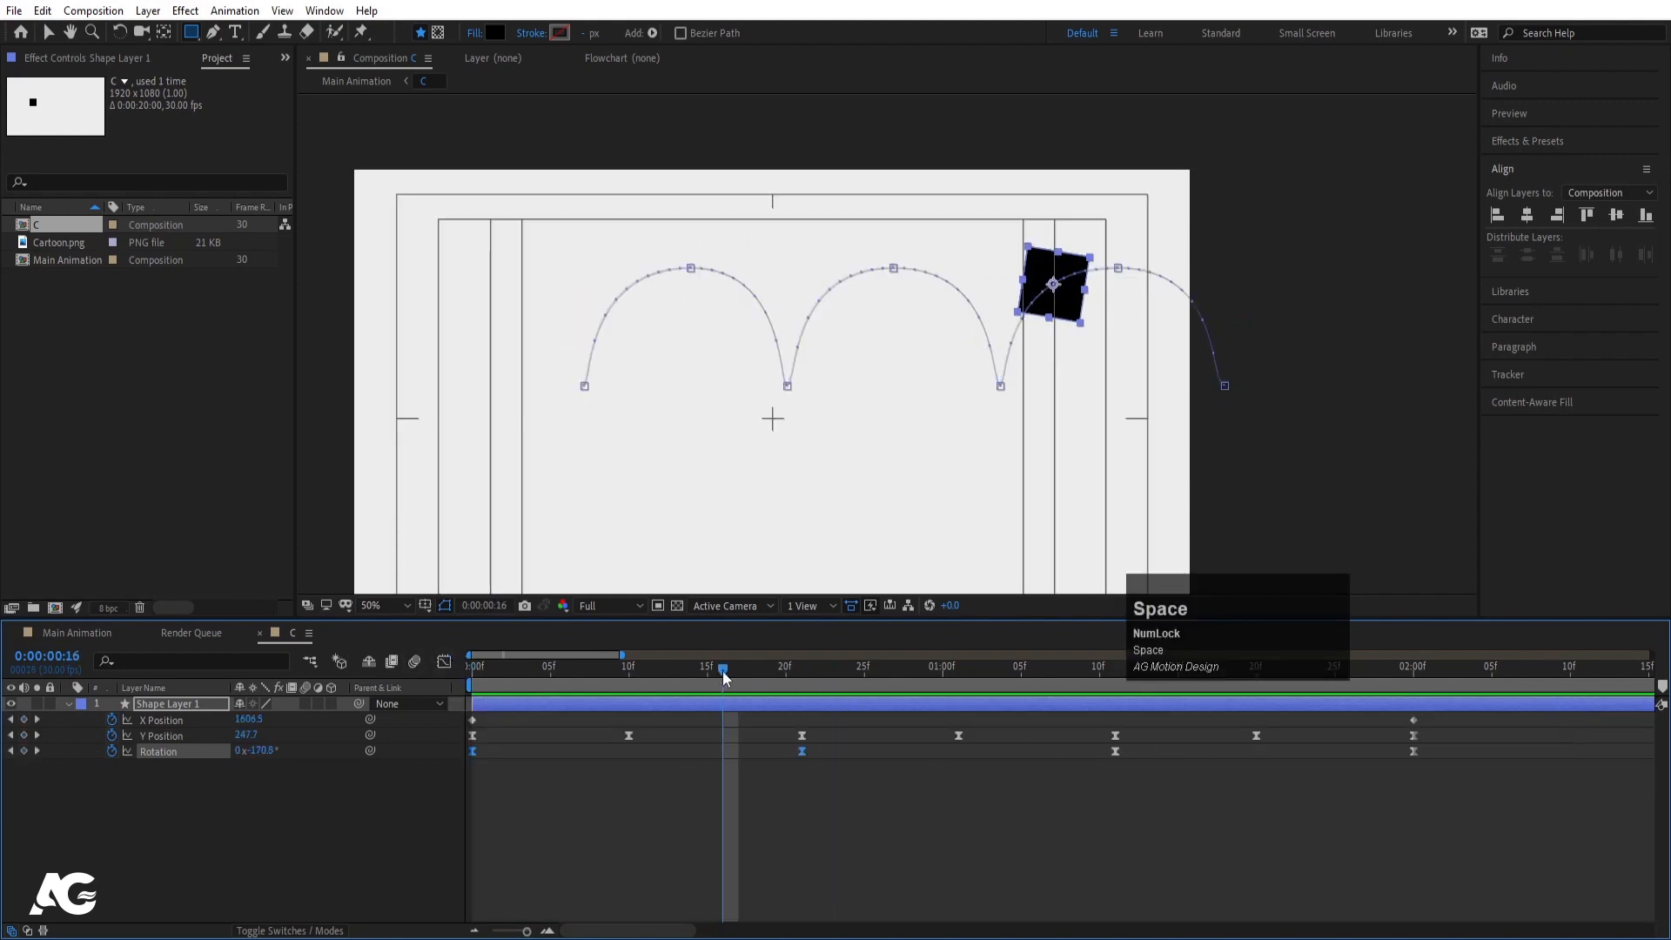
key(space)
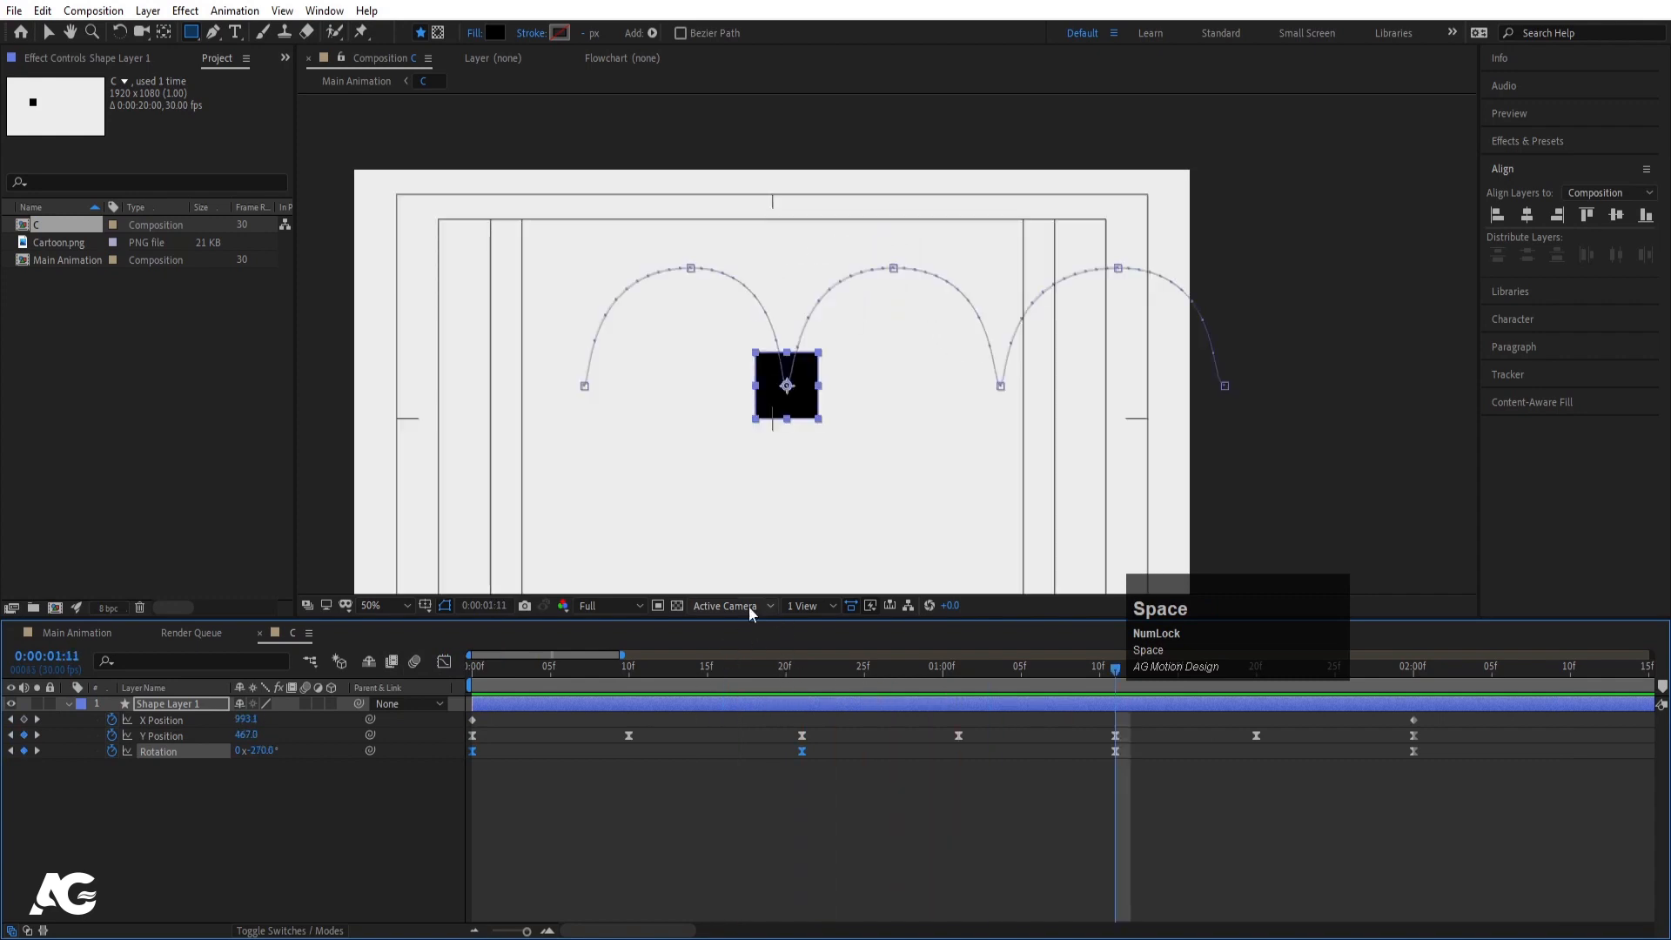
- Apply Easy Ease to all four Rotation keyframes, check motion to 2 seconds, and zoom out
click(474, 669)
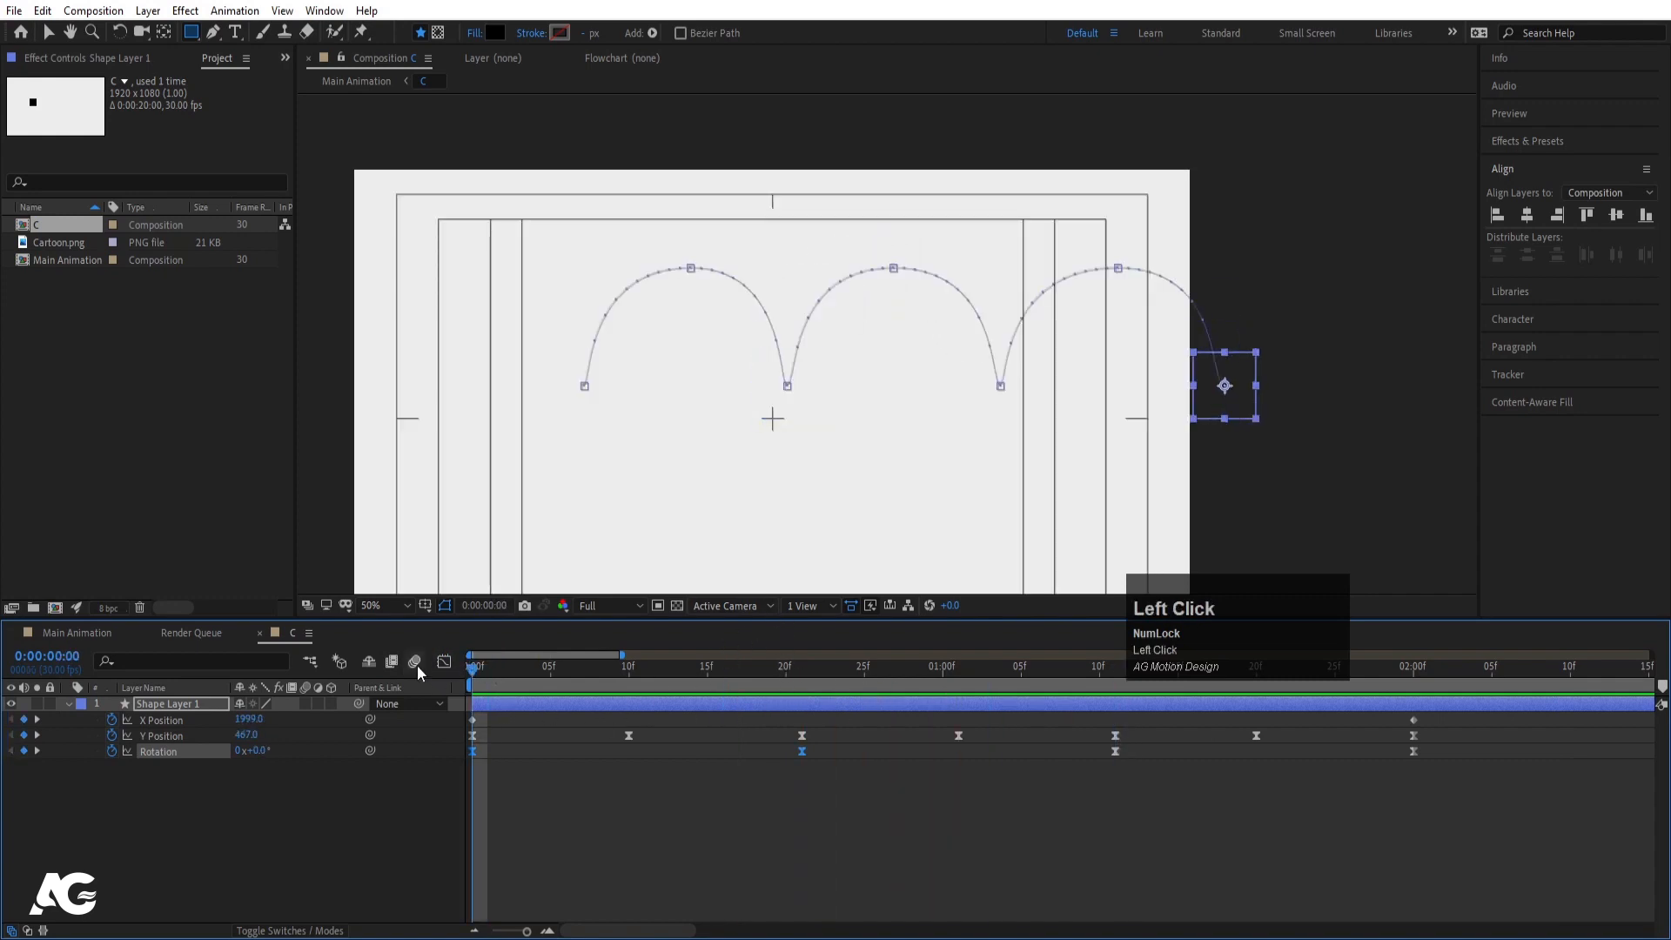
click(222, 785)
click(158, 749)
key(F9)
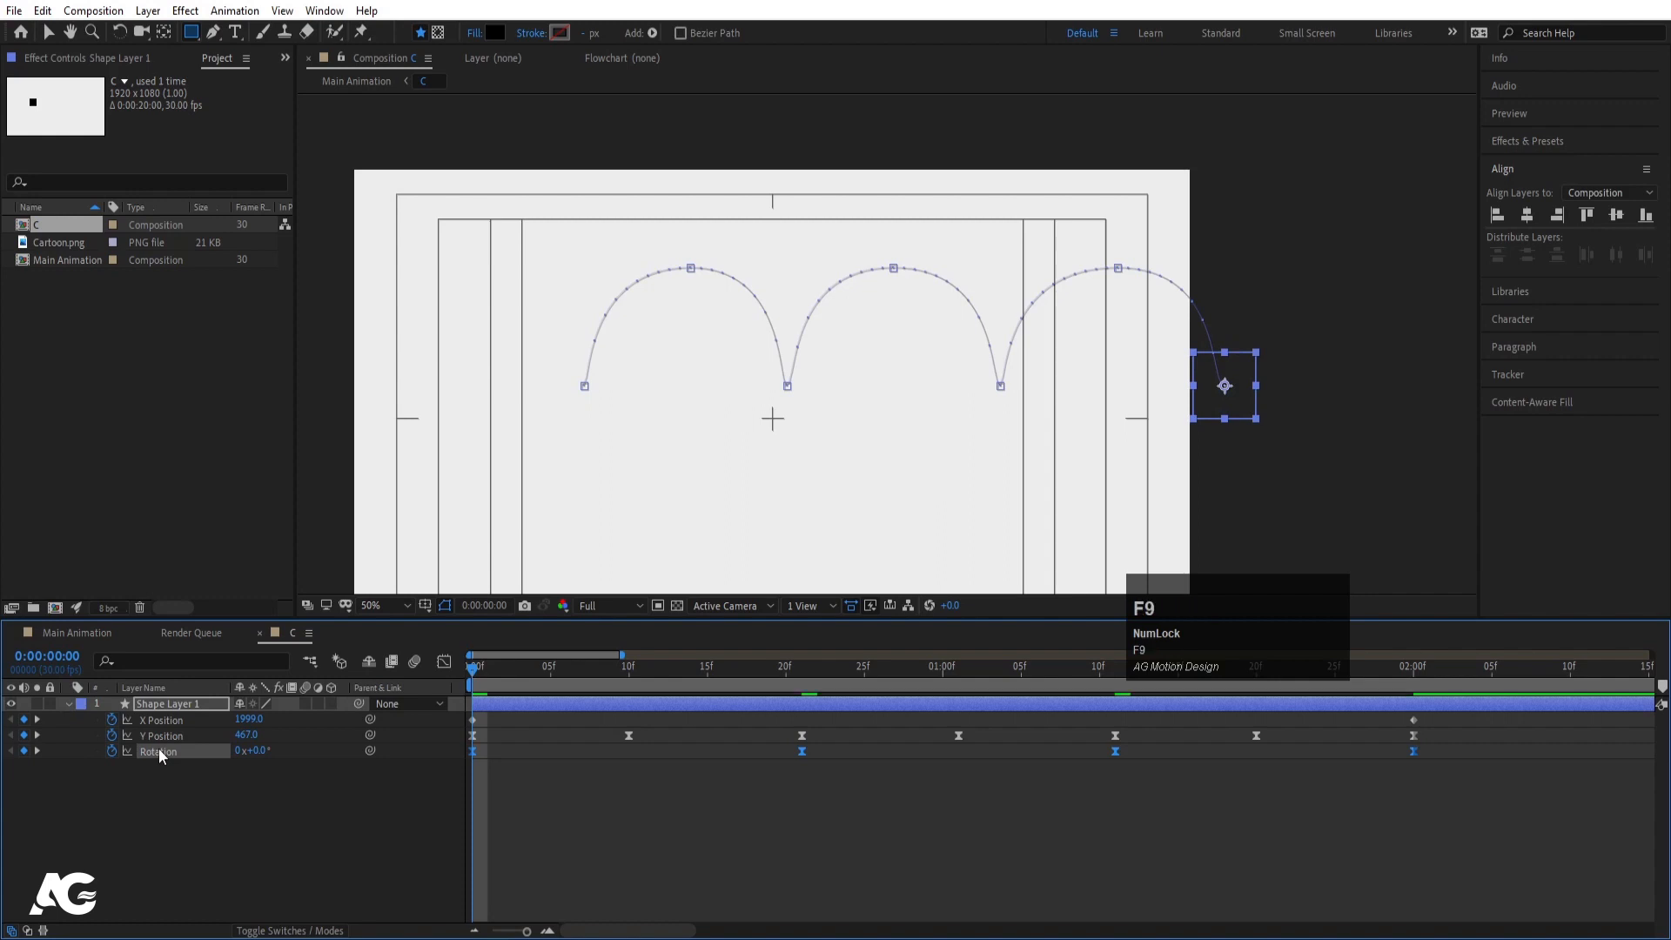
key(space)
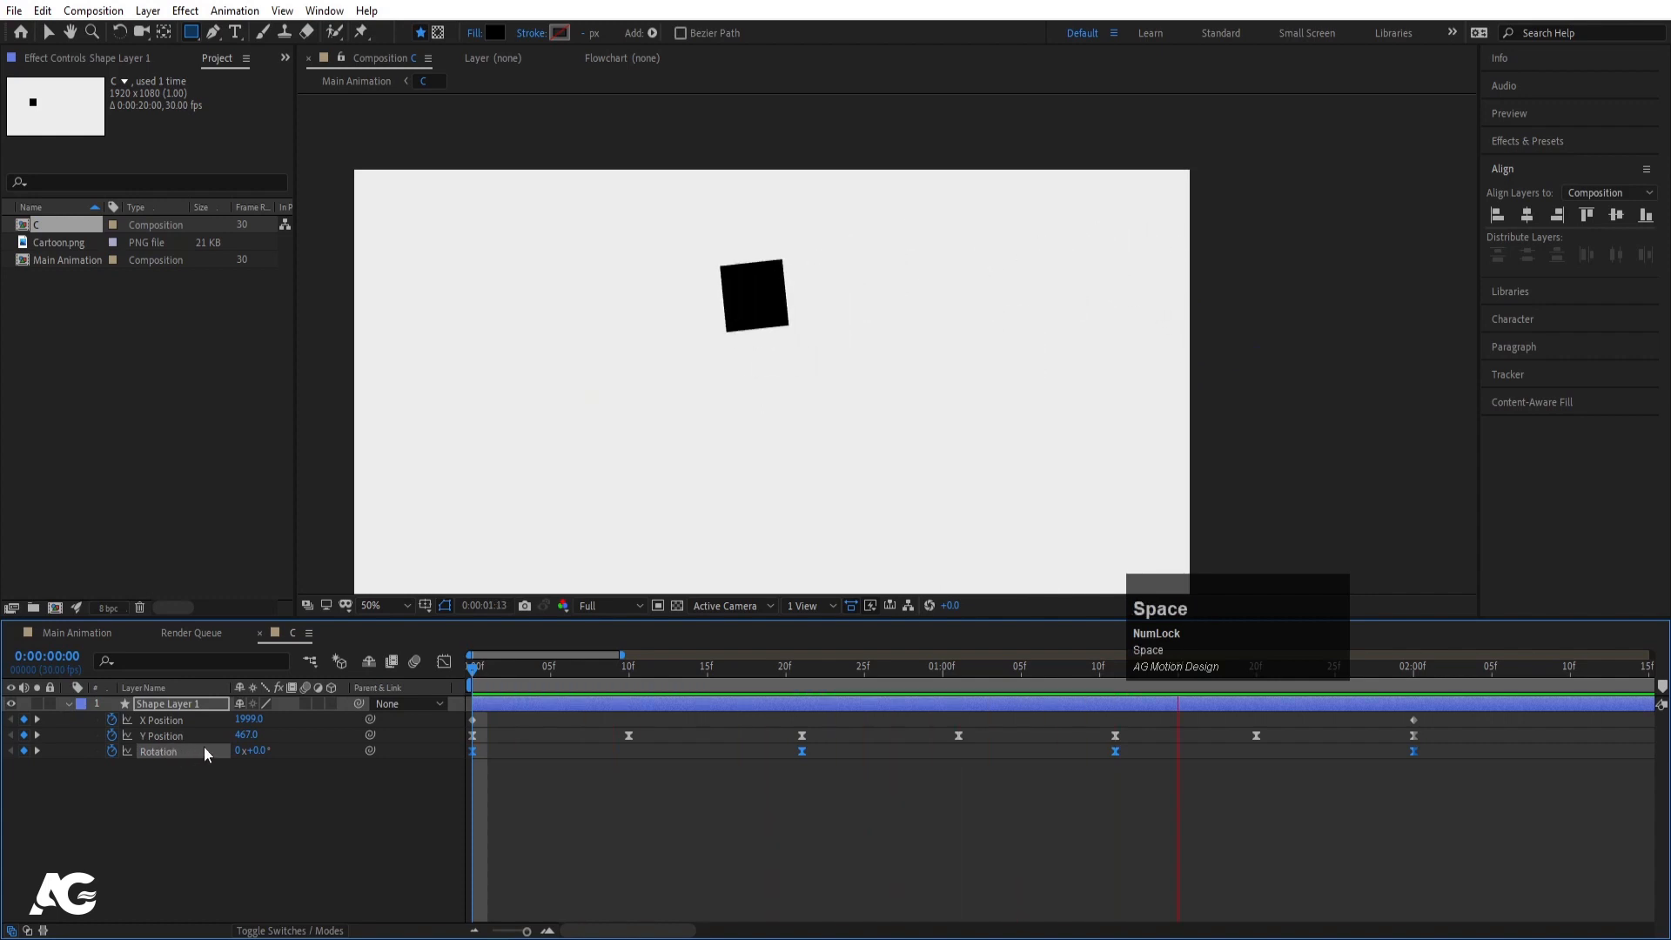
key(space)
drag(507, 683, 1411, 685)
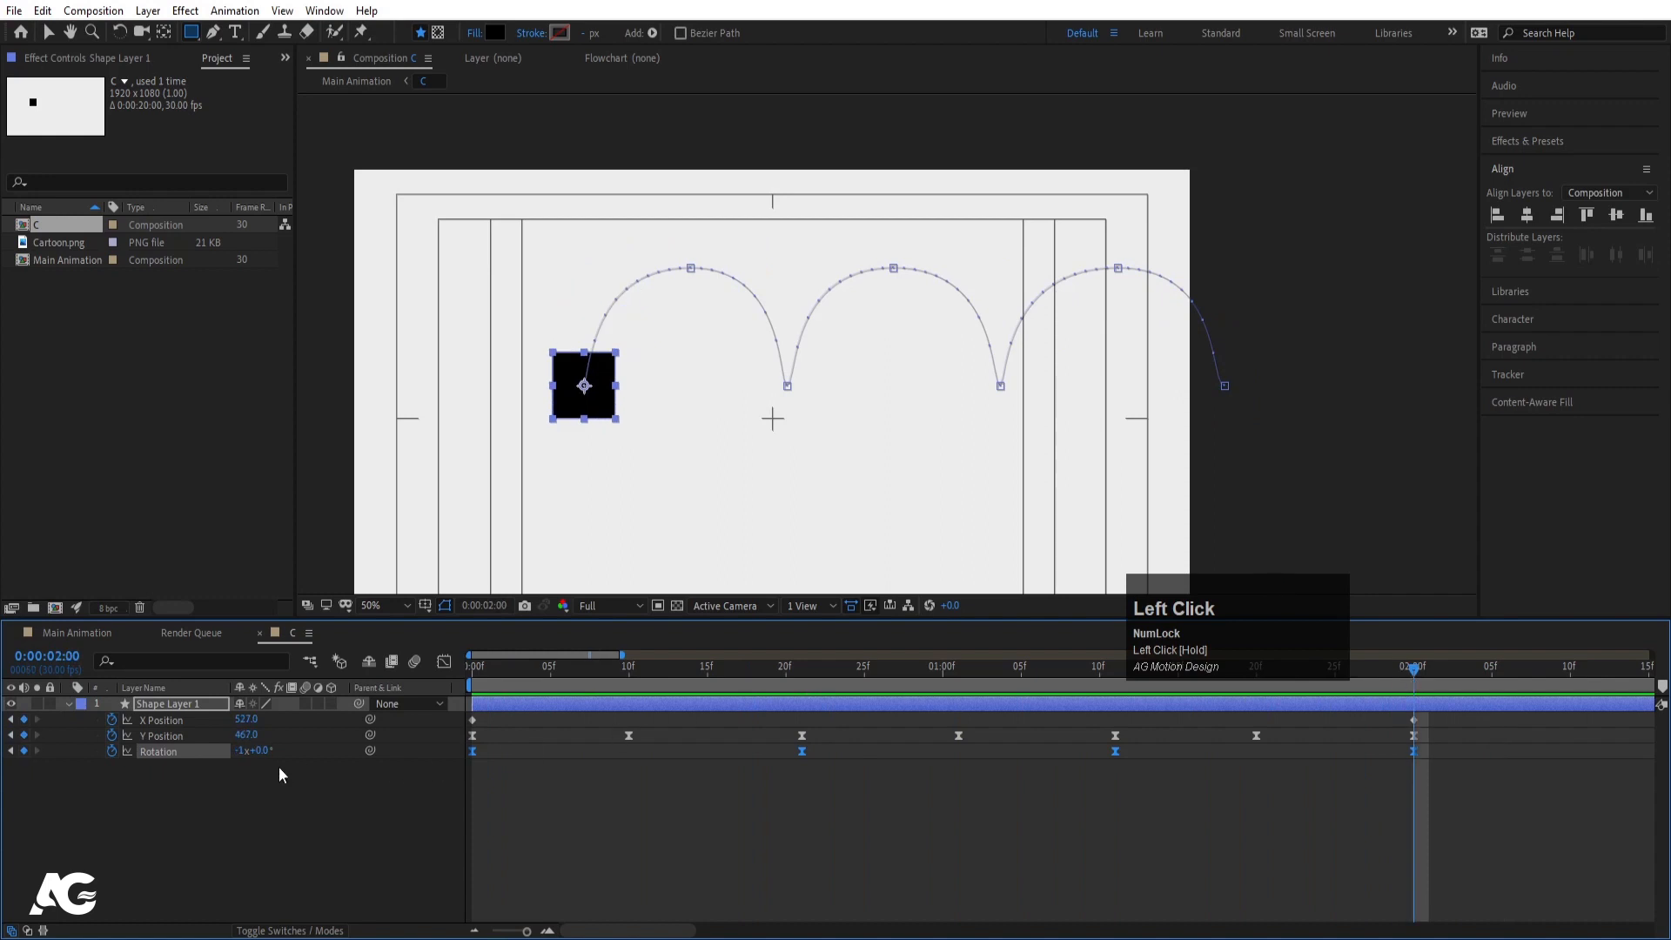
key(F9)
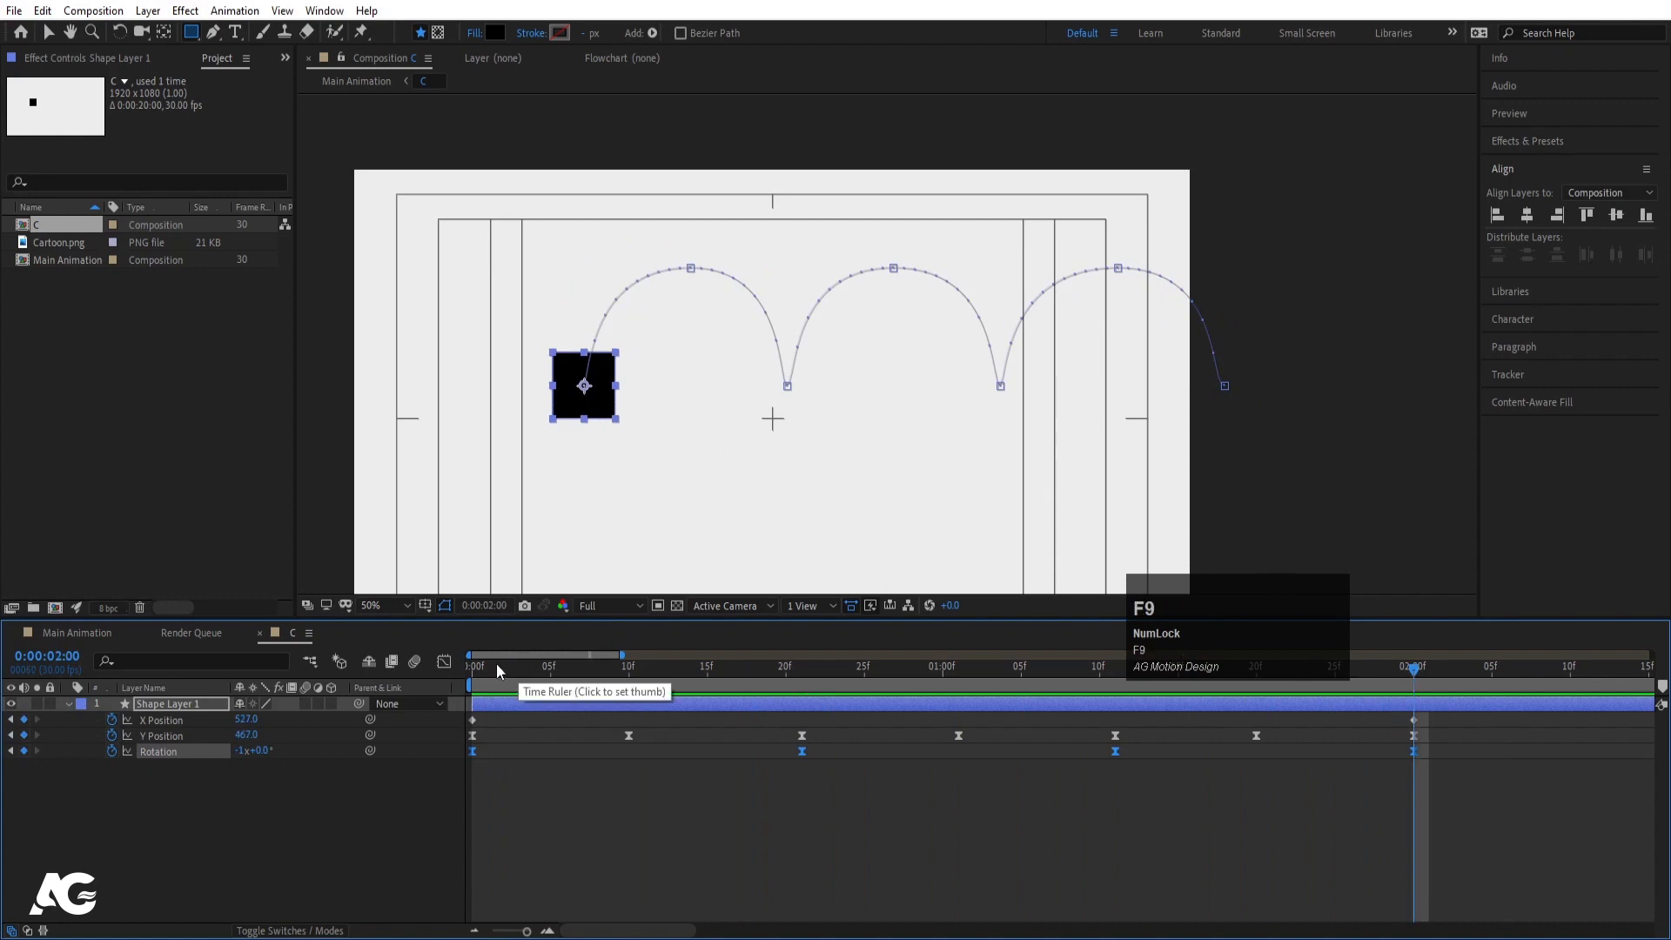
click(443, 662)
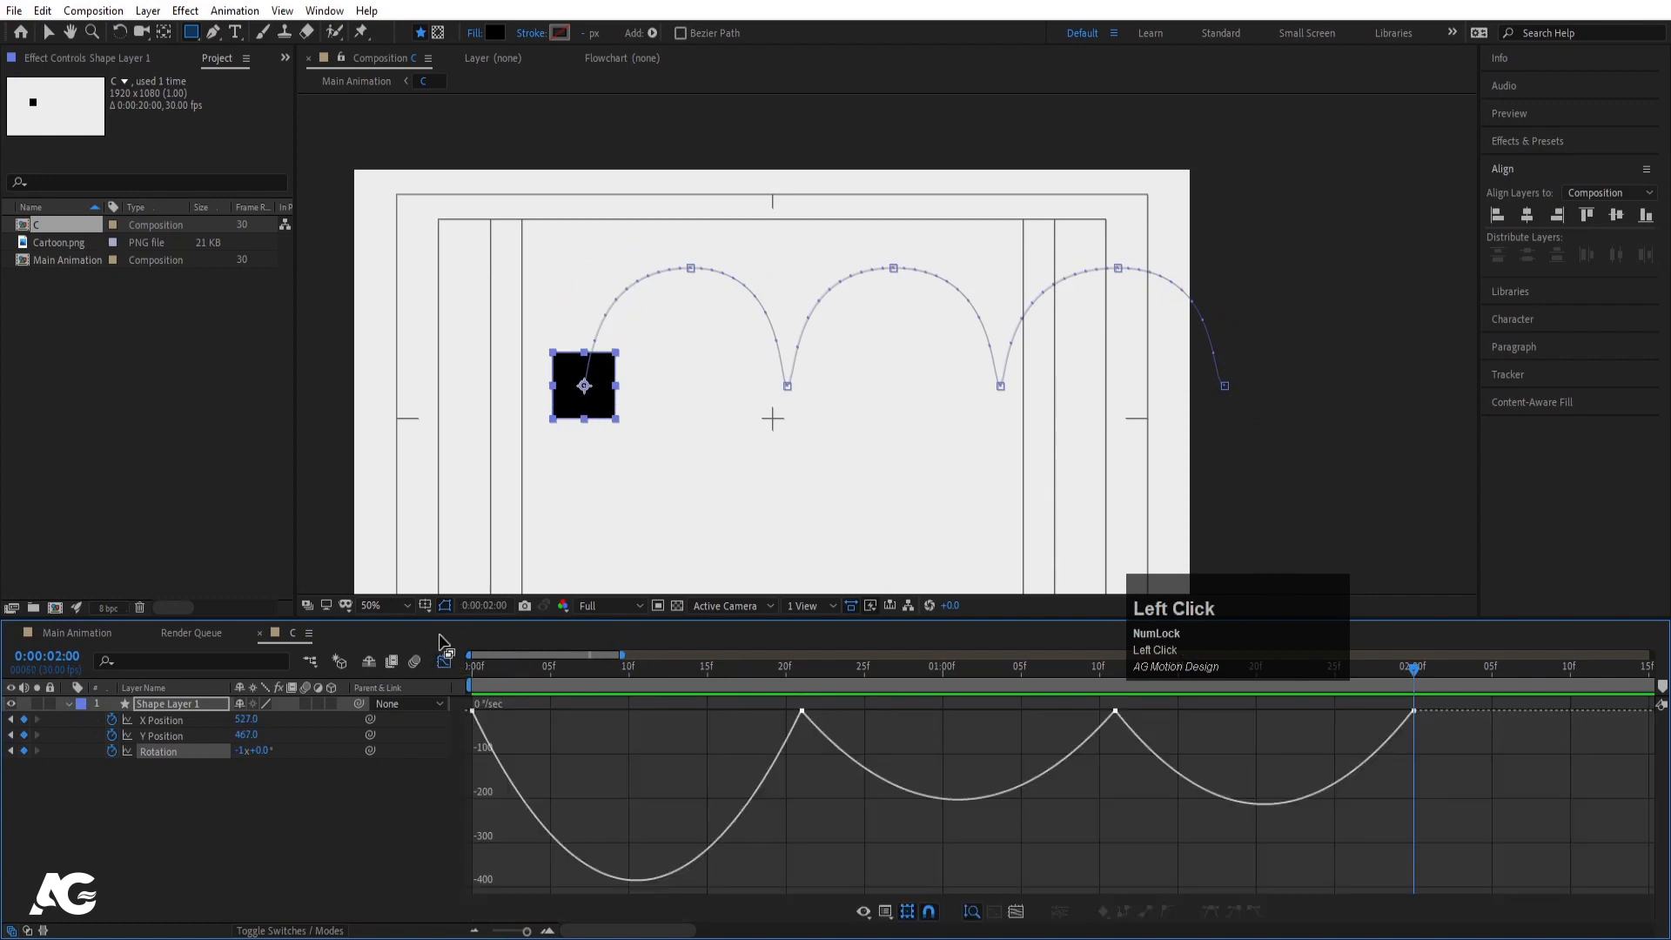
click(444, 661)
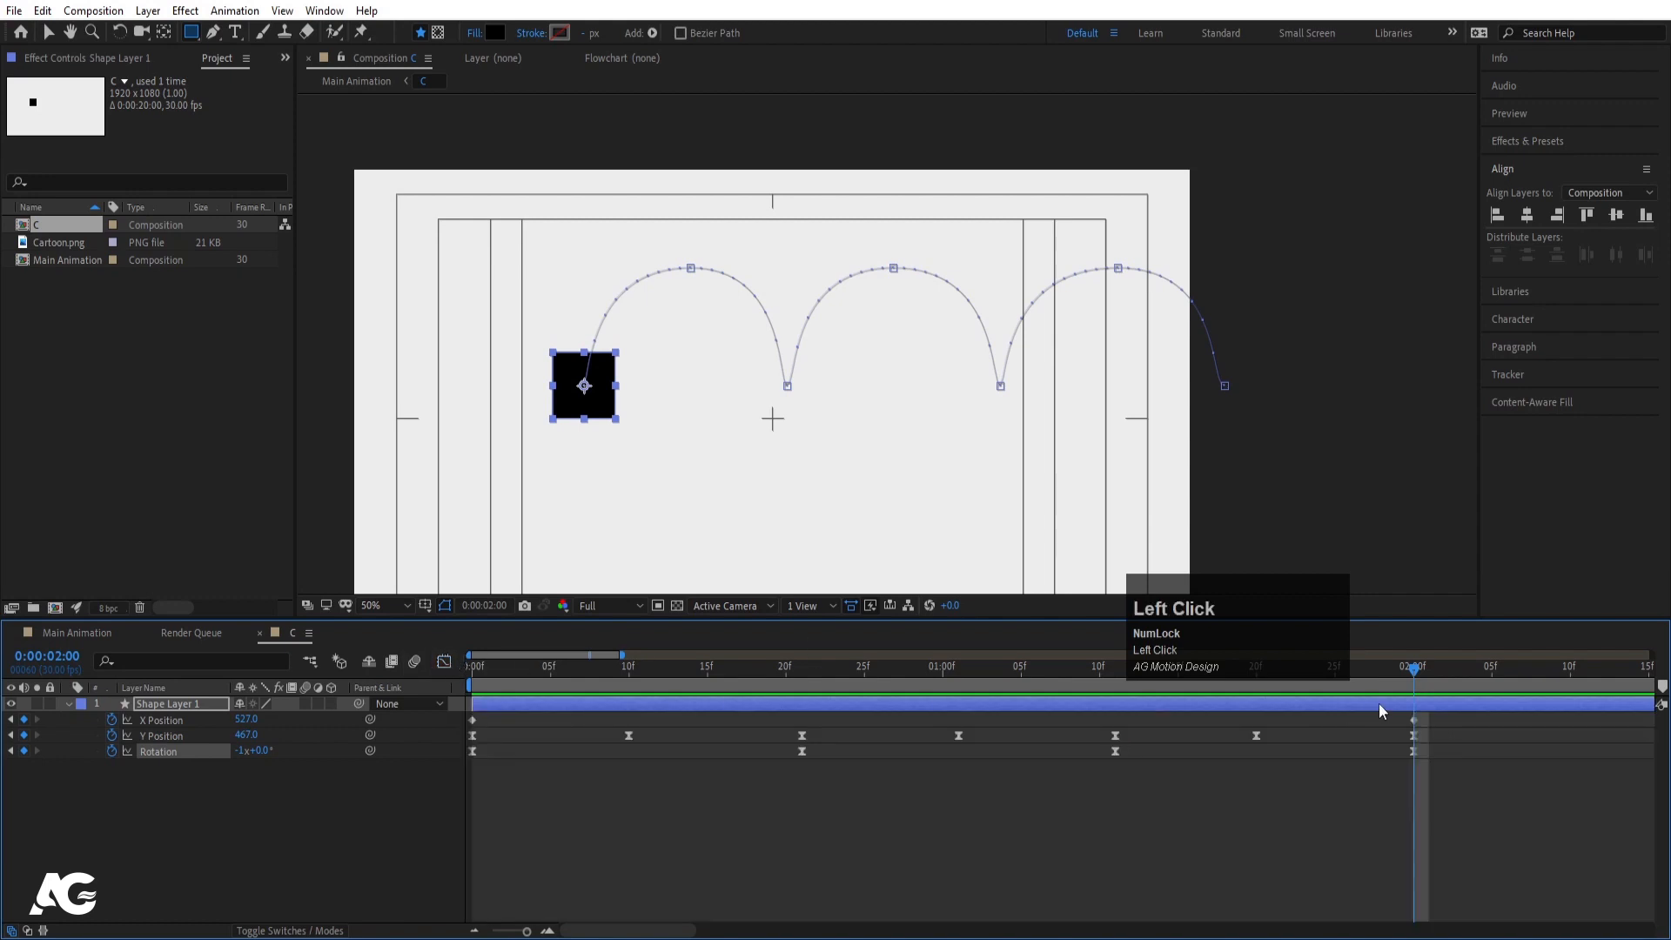
key(minus)
key(minus)
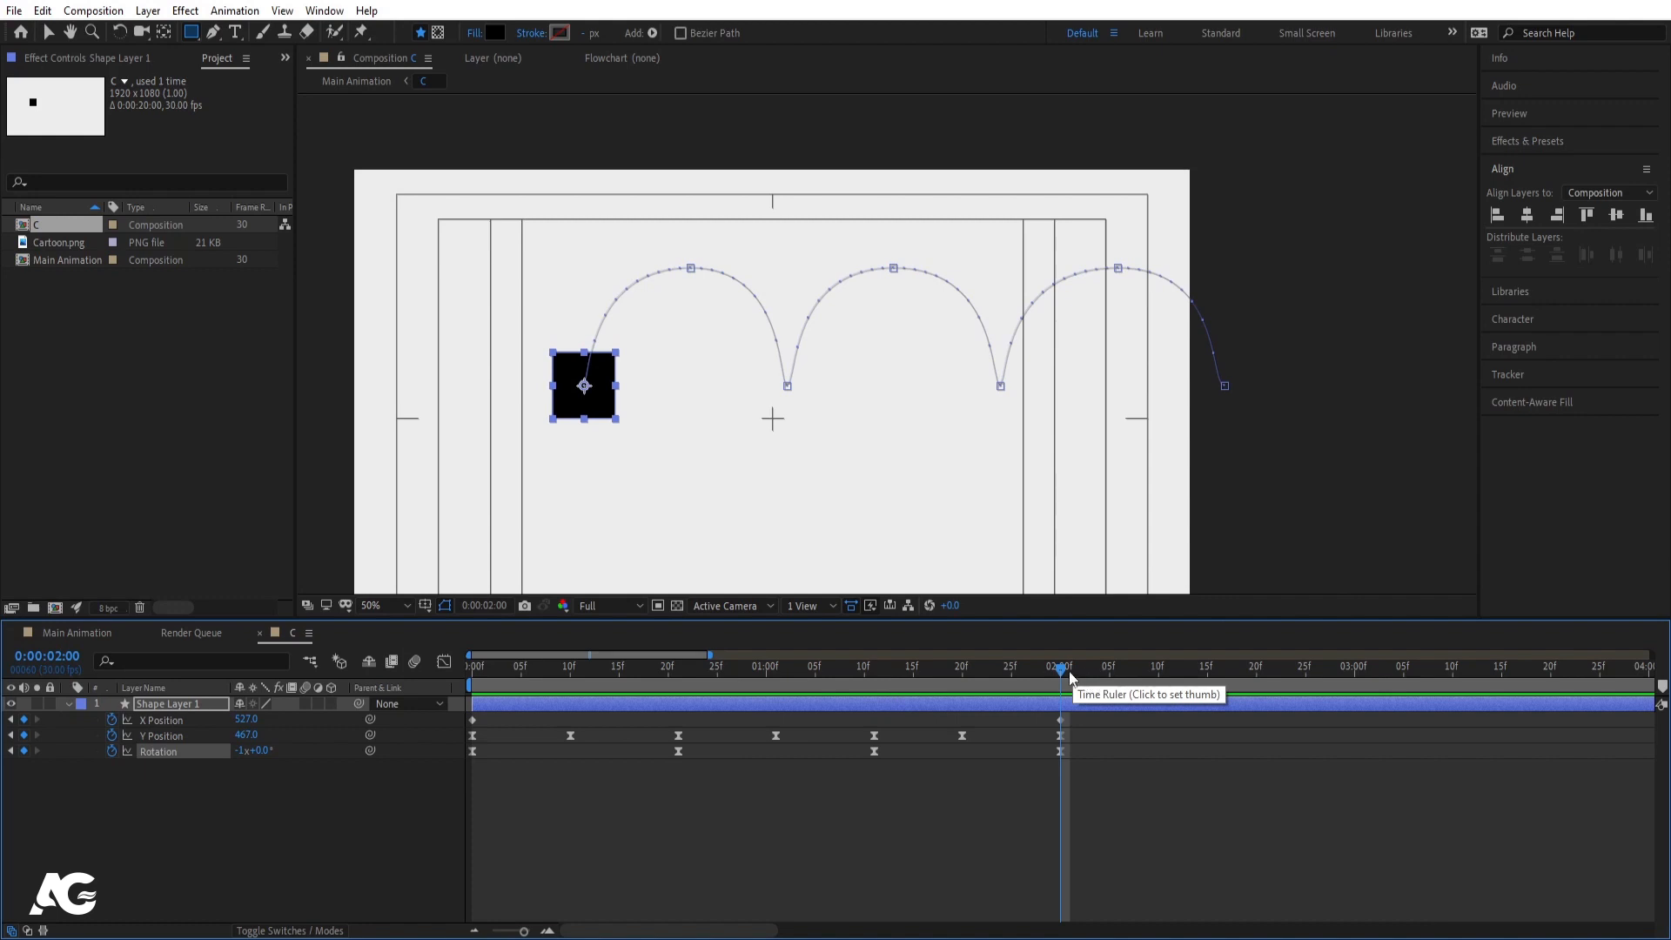
- Key Y Position at 2:09 and raise it to 313 at 2:05, then preview the hop
drag(1071, 677, 1109, 677)
click(82, 788)
click(24, 736)
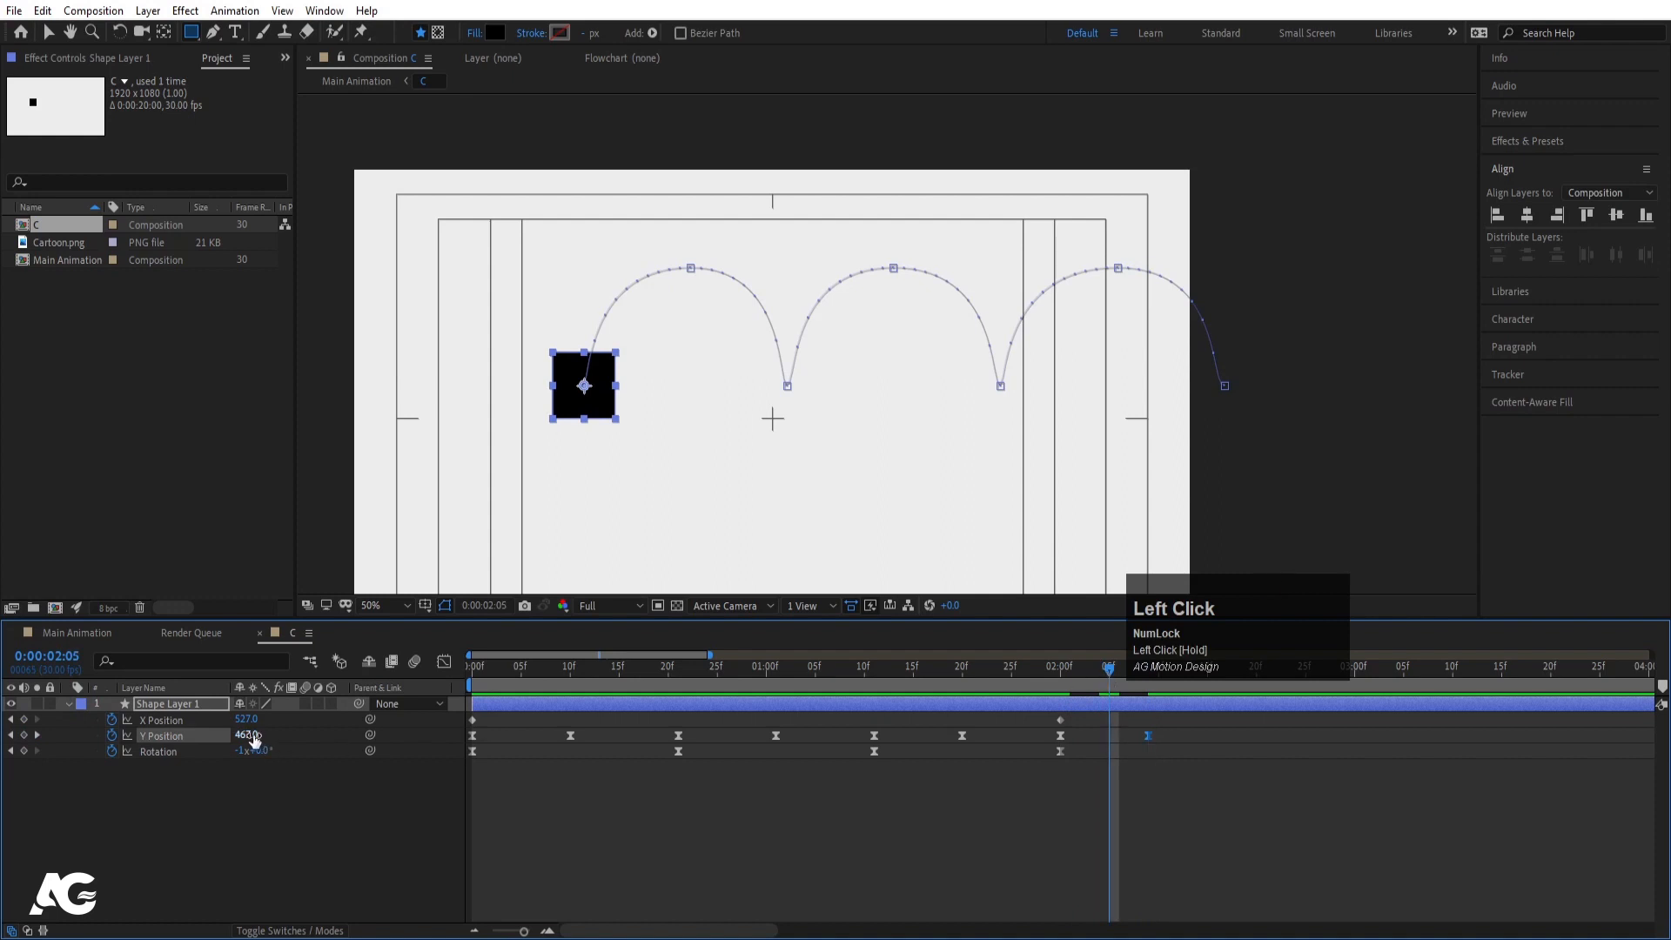
drag(254, 735, 126, 746)
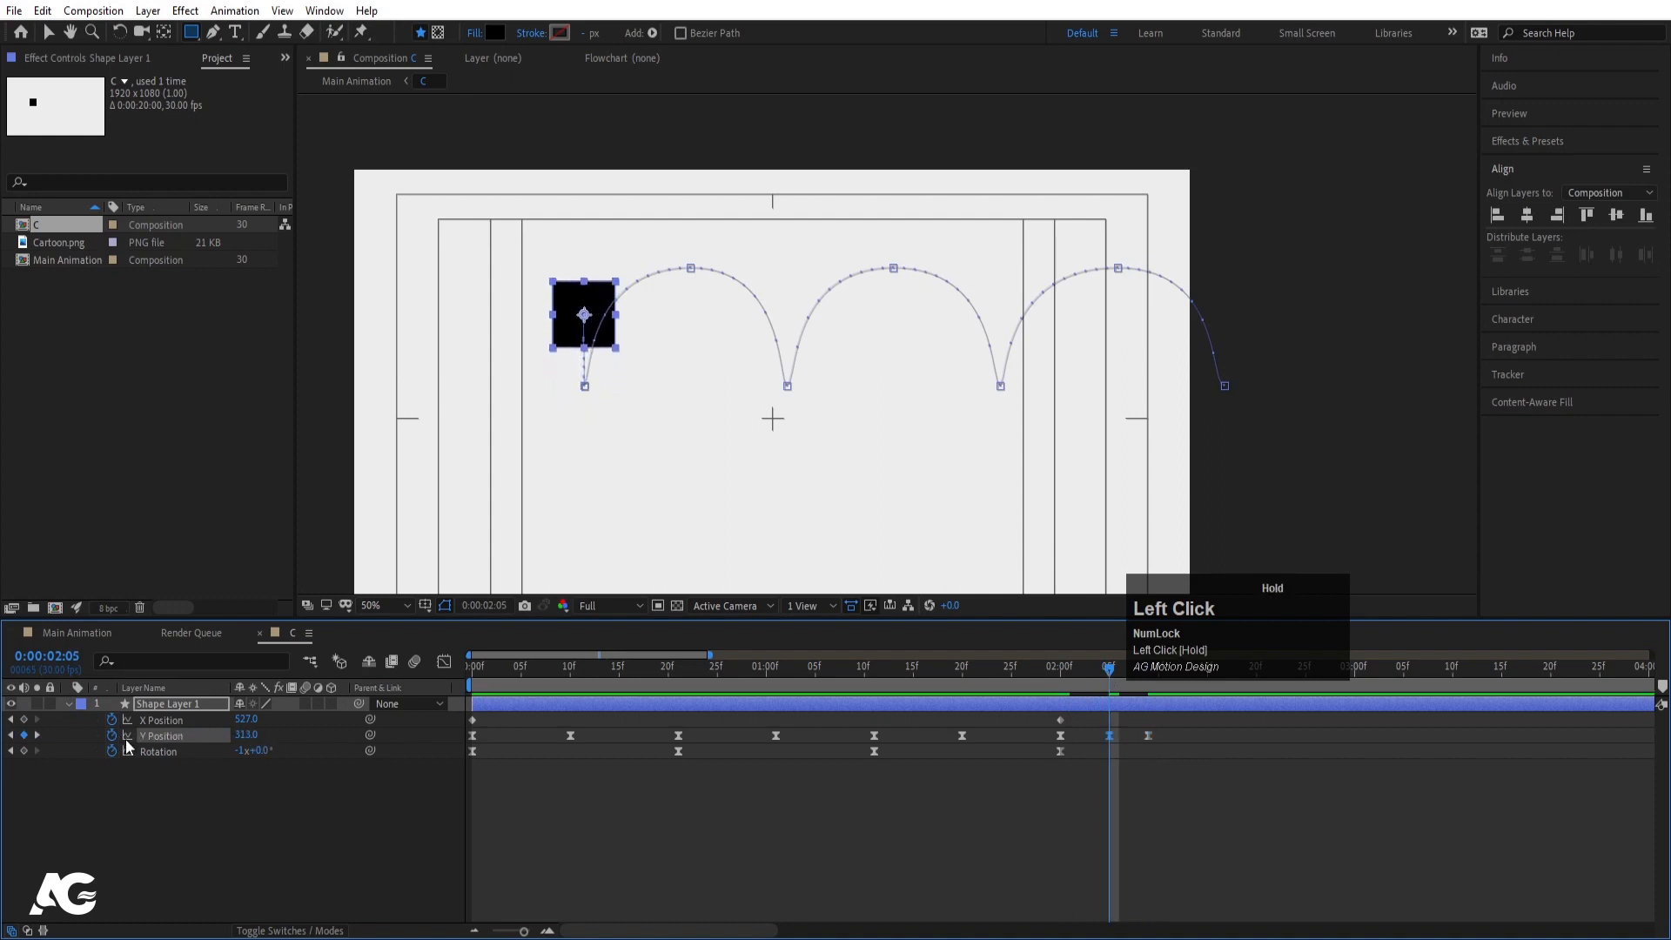
click(1038, 677)
key(space)
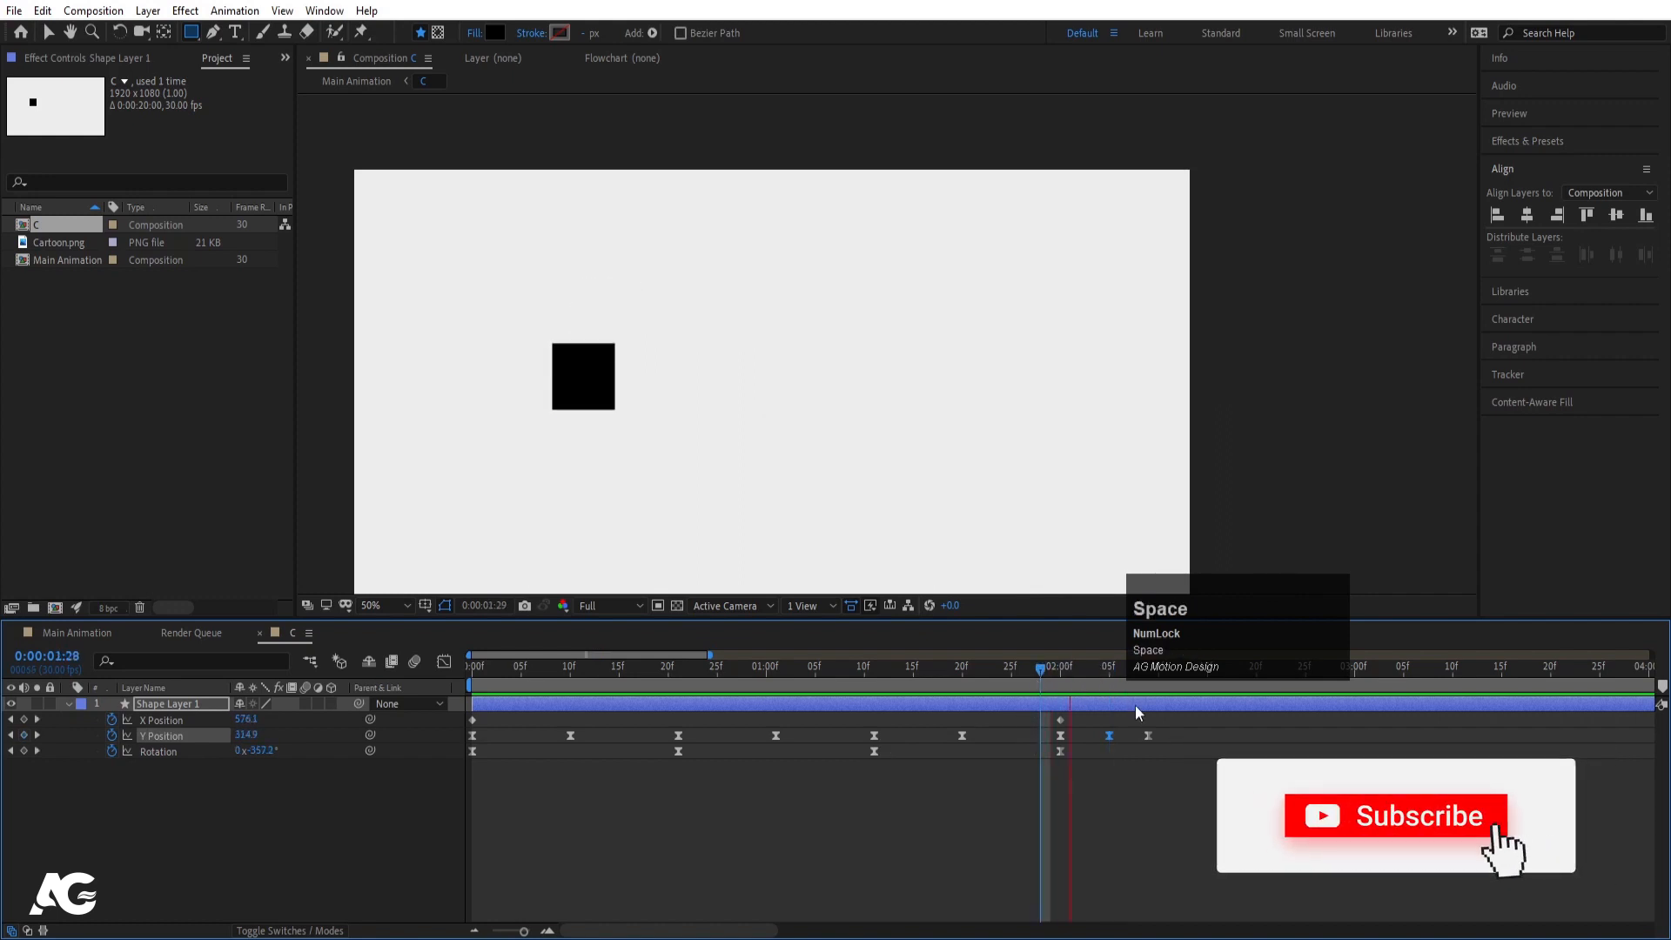
click(1149, 734)
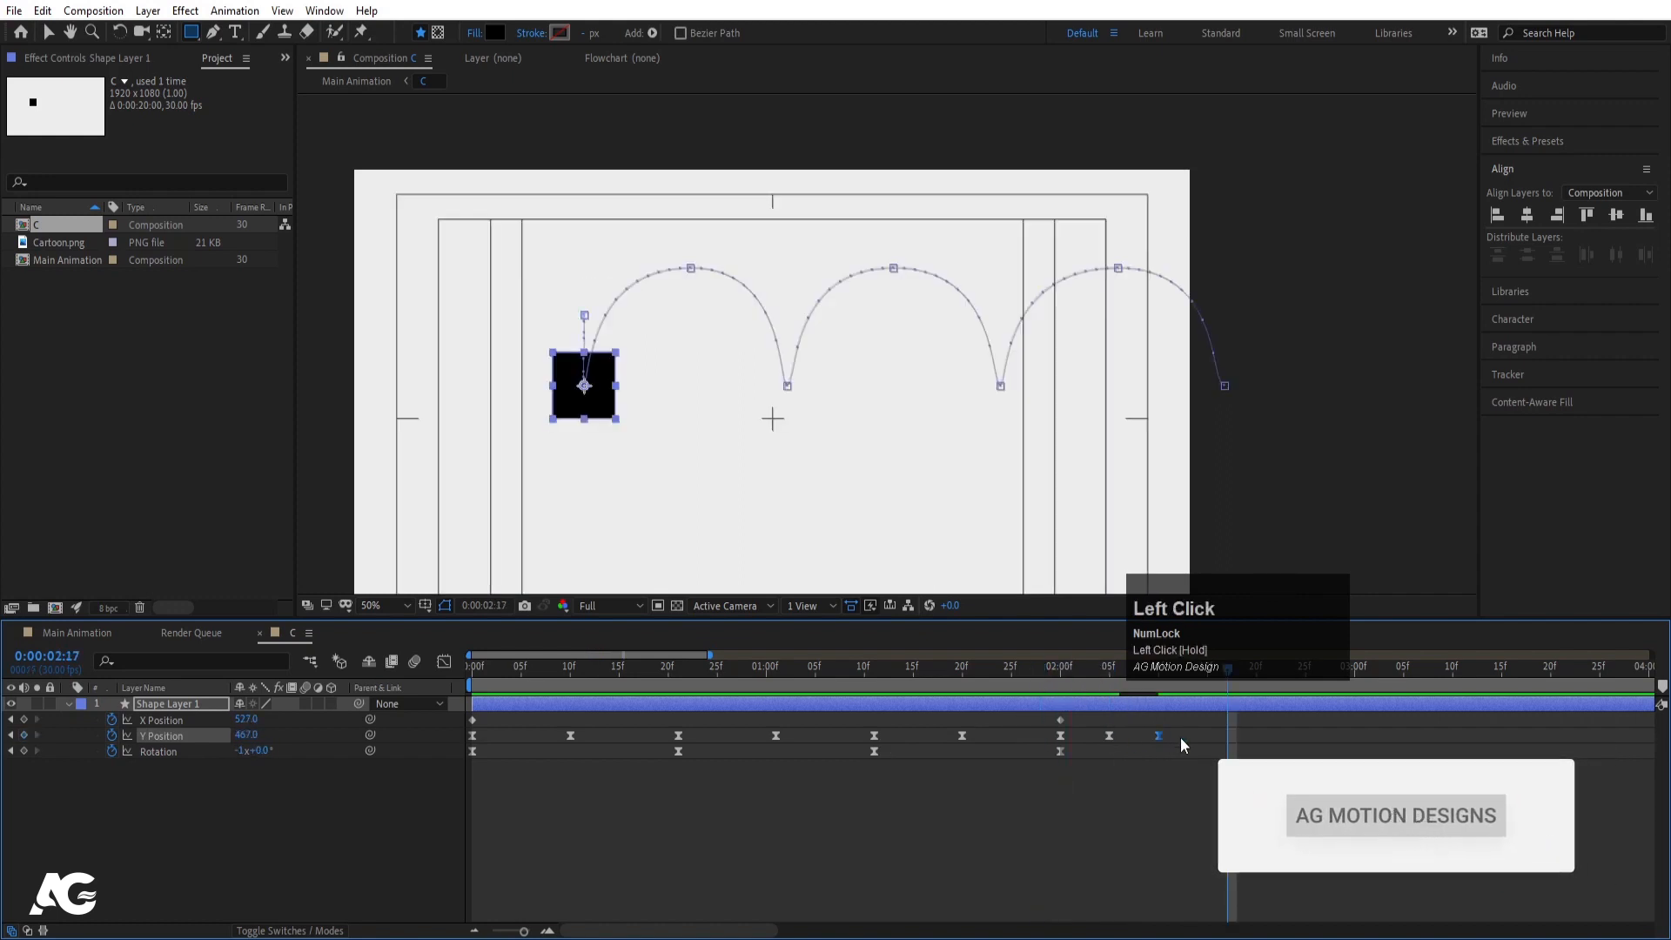
drag(1181, 738, 1029, 741)
click(444, 662)
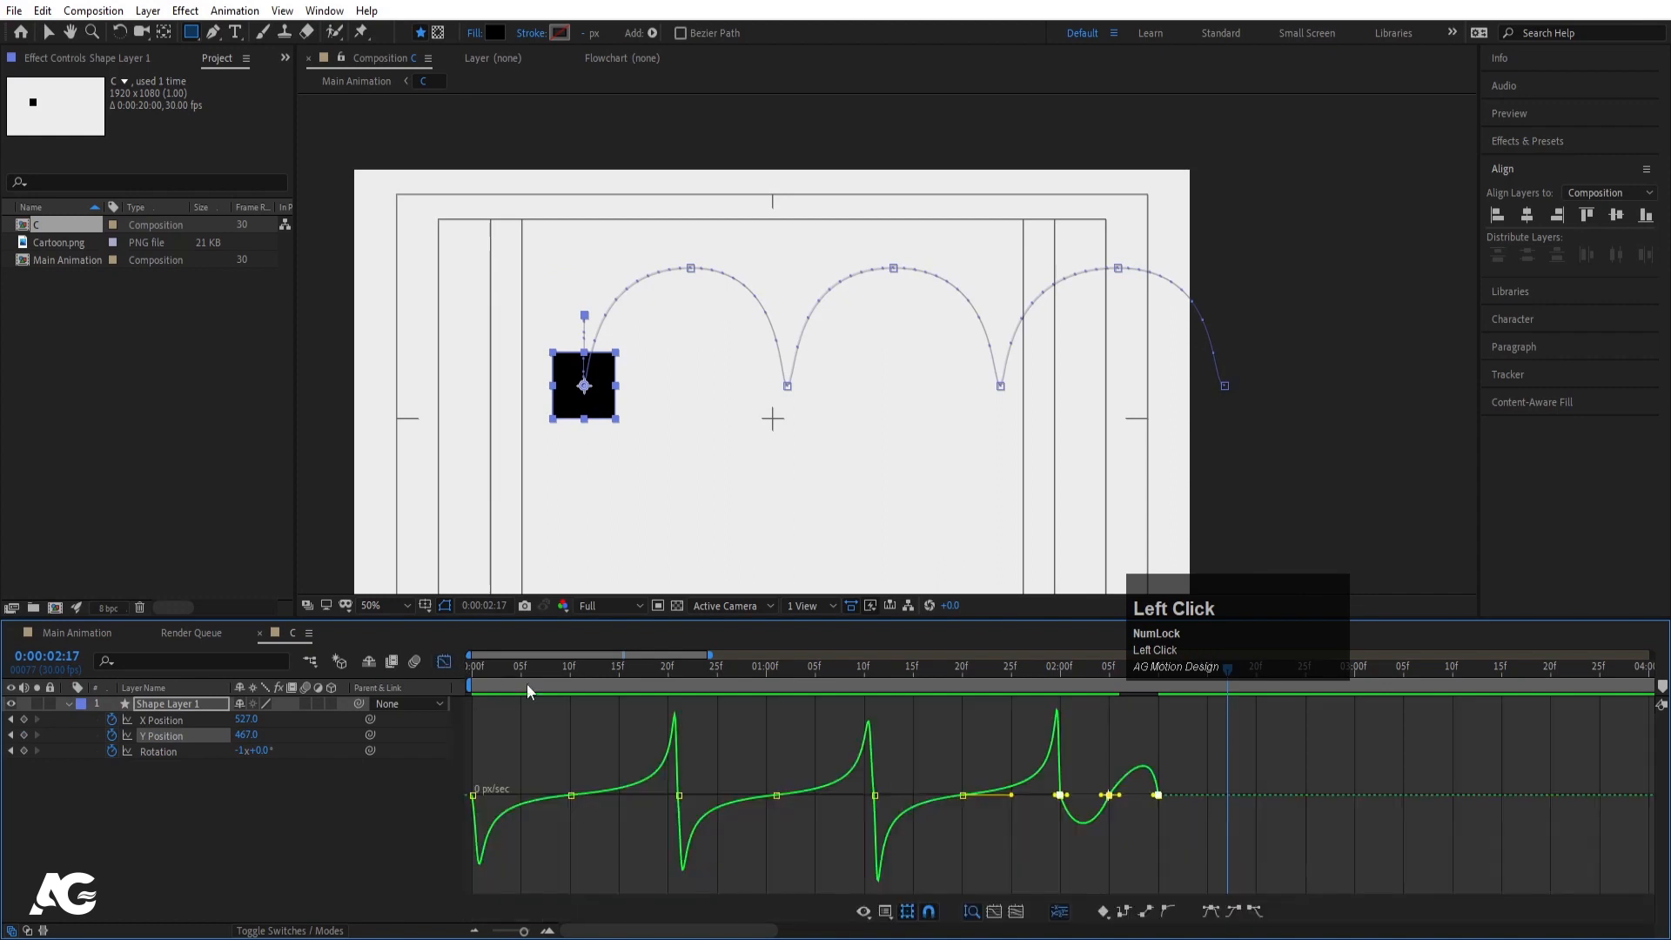
- Easy-ease the hop's middle and last Y Position keyframes and adjust their influence handles
key(equal)
drag(961, 777, 1014, 818)
key(F9)
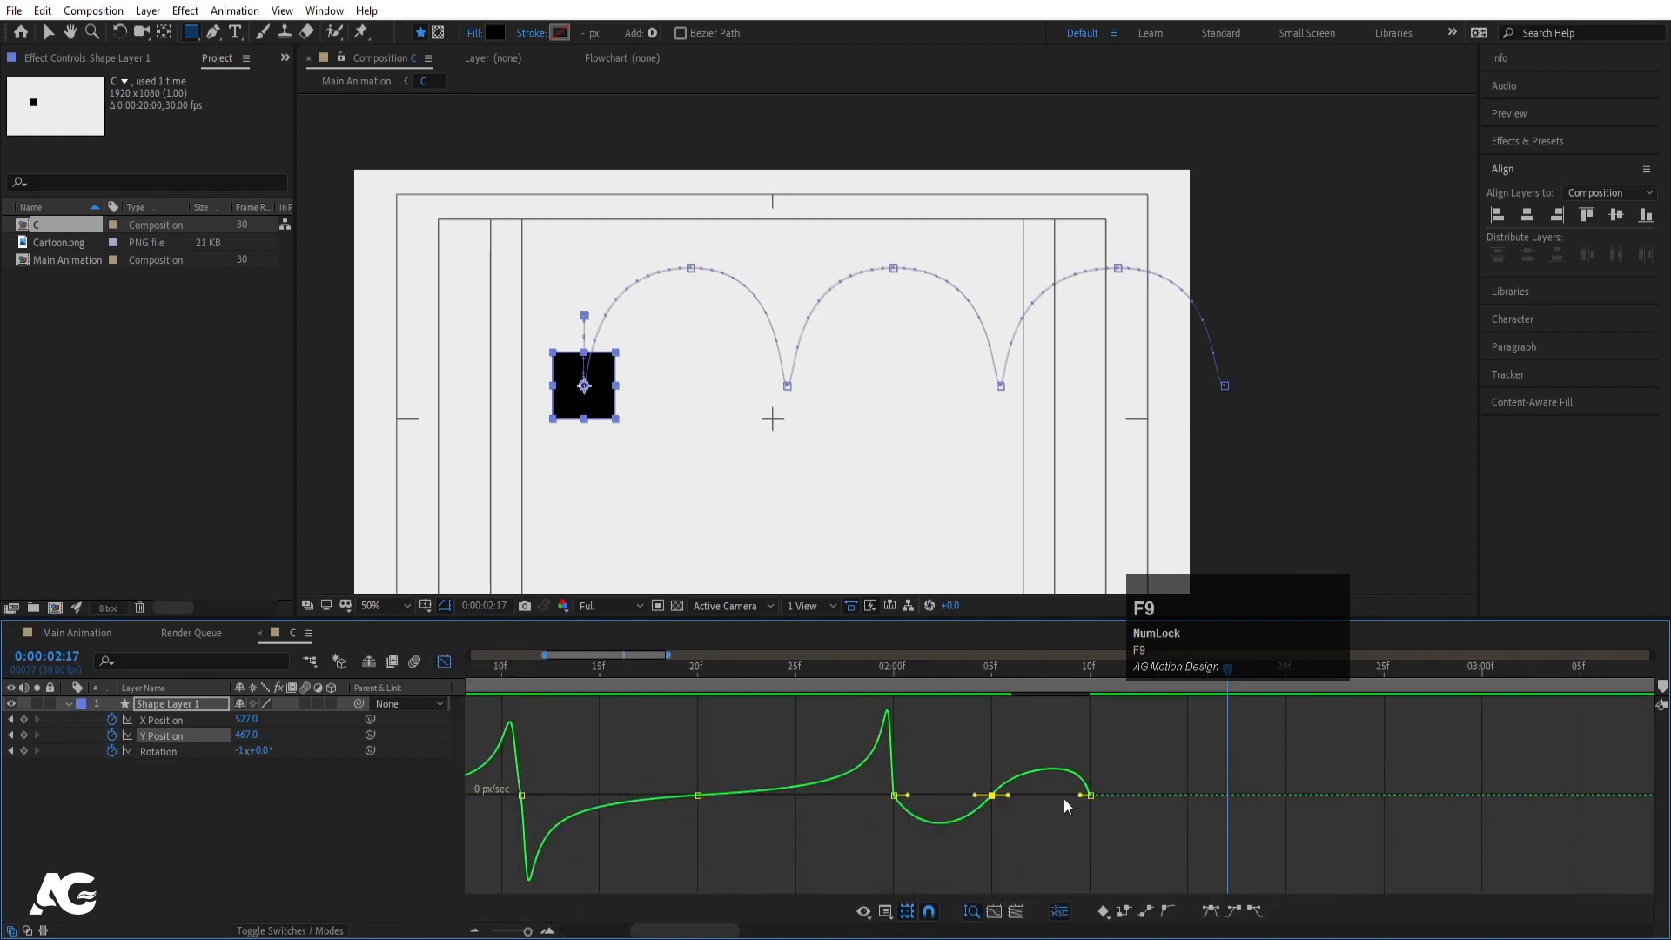
click(1091, 796)
key(F9)
drag(980, 778, 1042, 796)
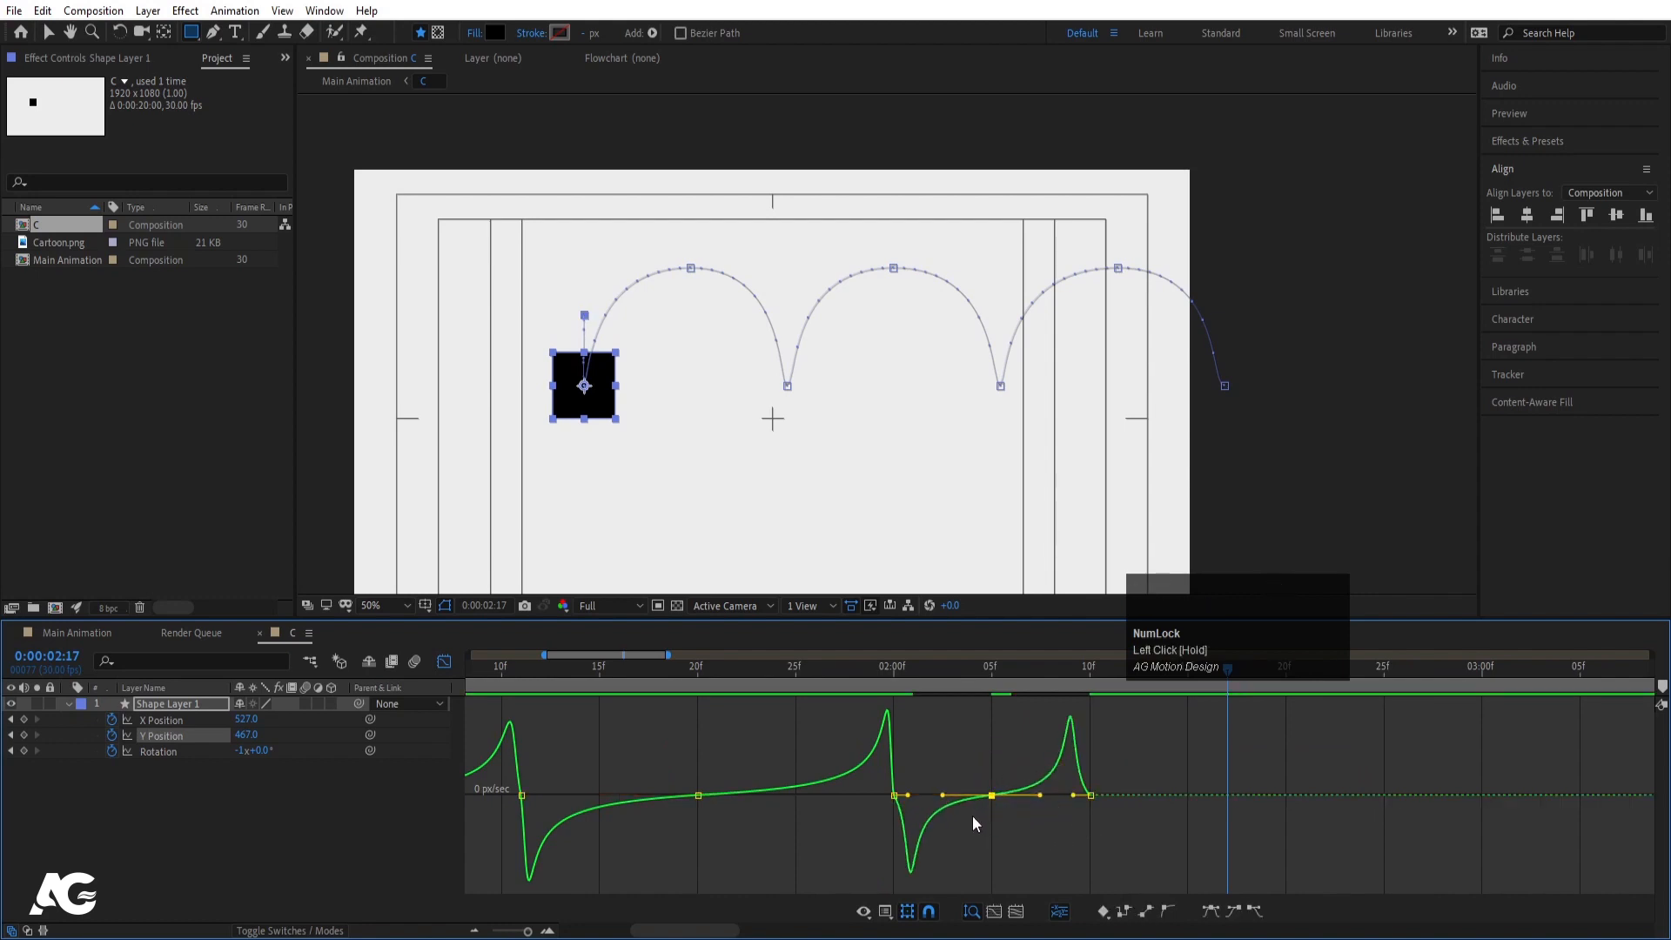
click(894, 795)
drag(911, 803, 906, 799)
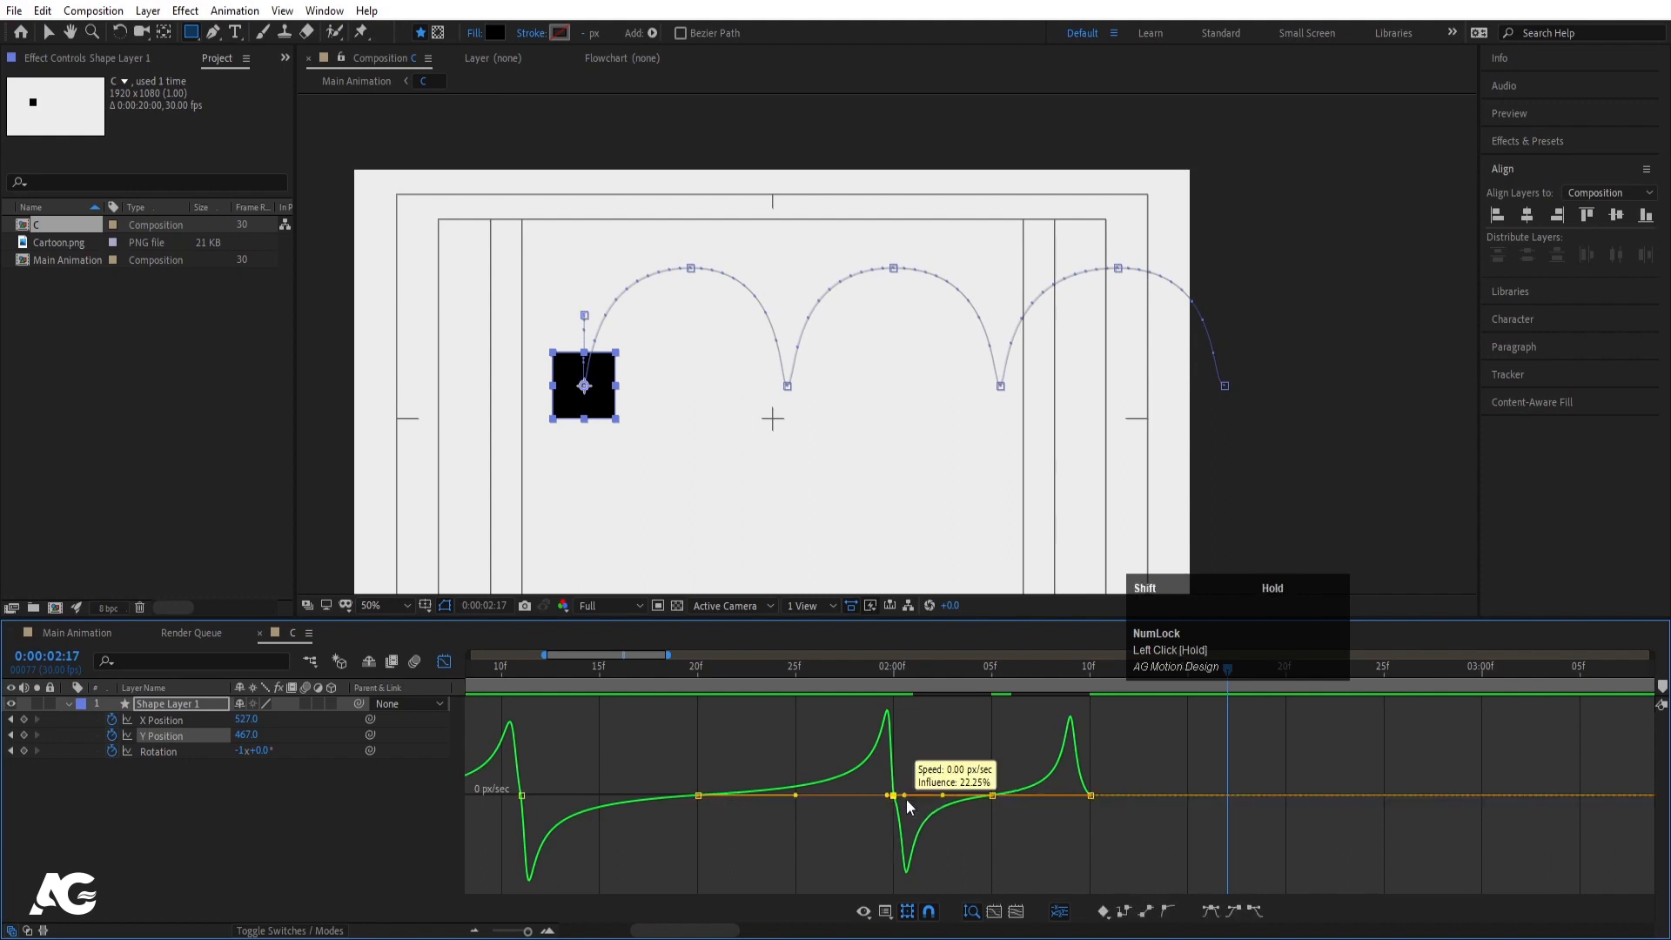
click(1090, 795)
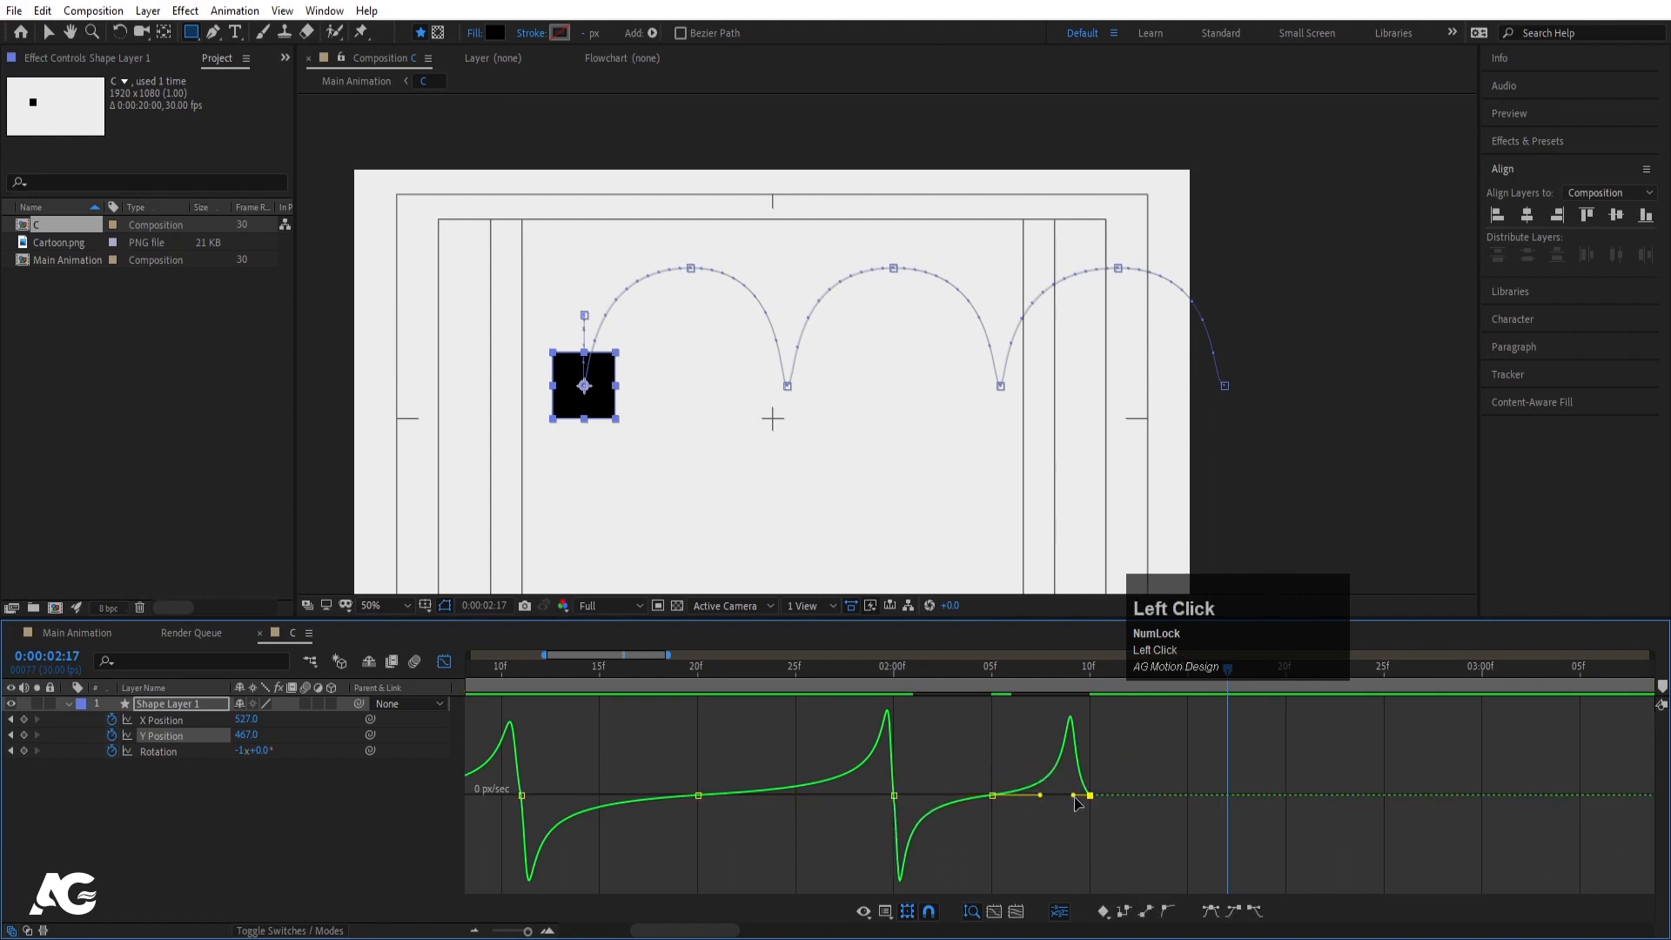
drag(1074, 795, 1081, 797)
- Preview the reshaped final hop from around 1:22–2:00
click(833, 677)
key(space)
key(space)
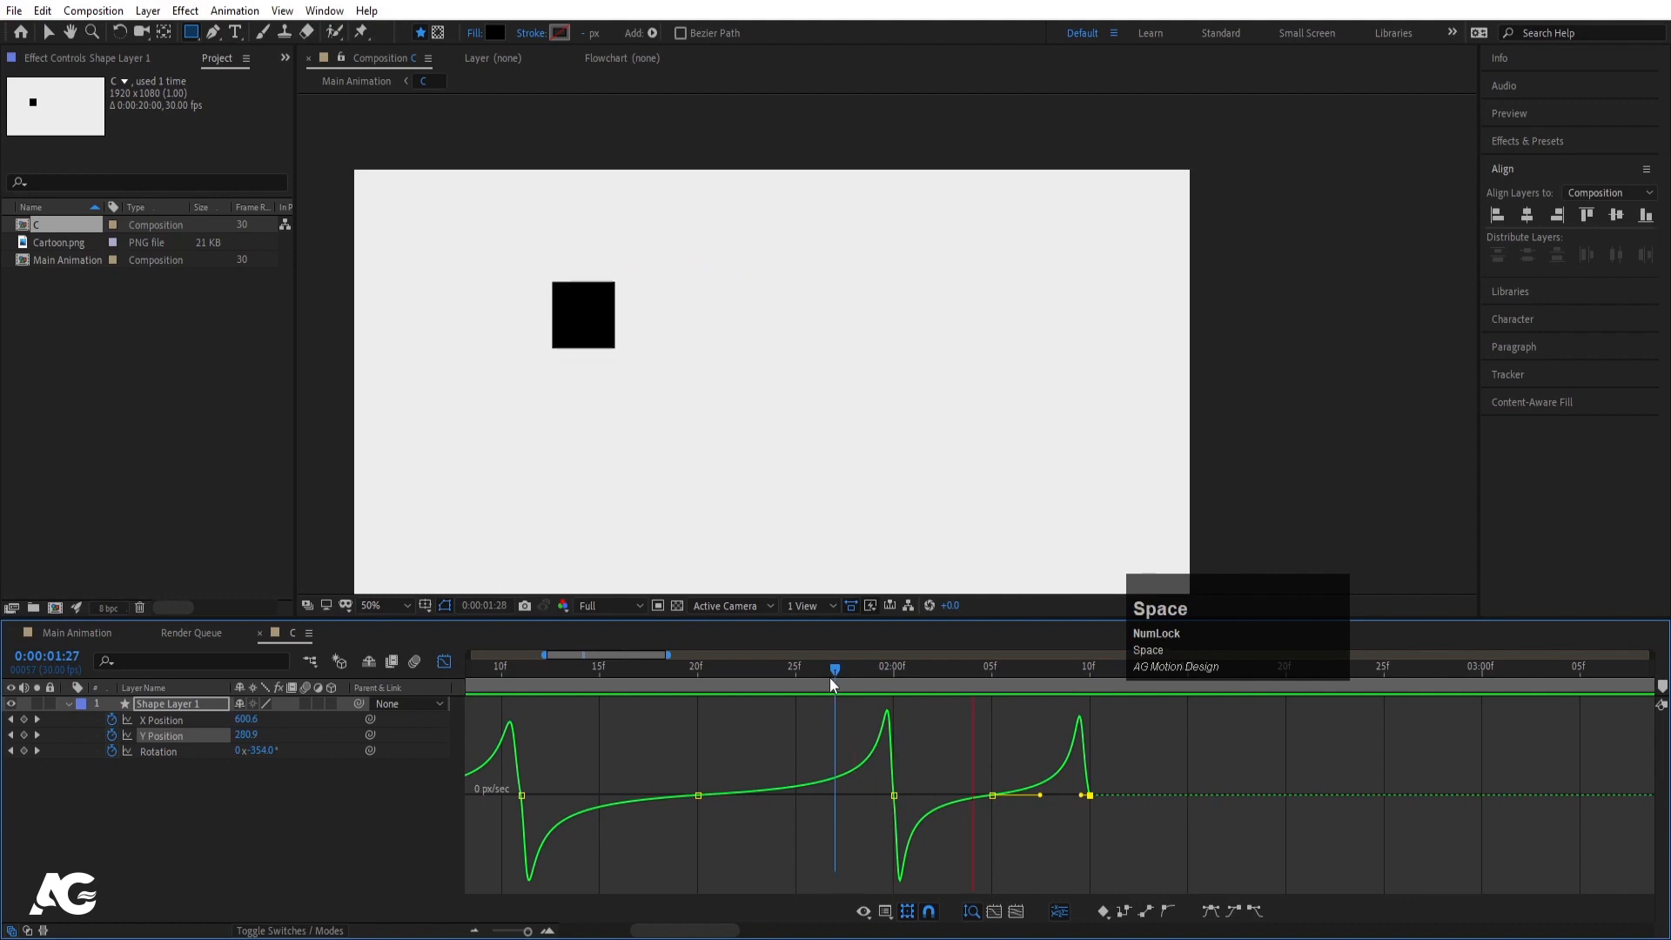
click(444, 662)
click(714, 686)
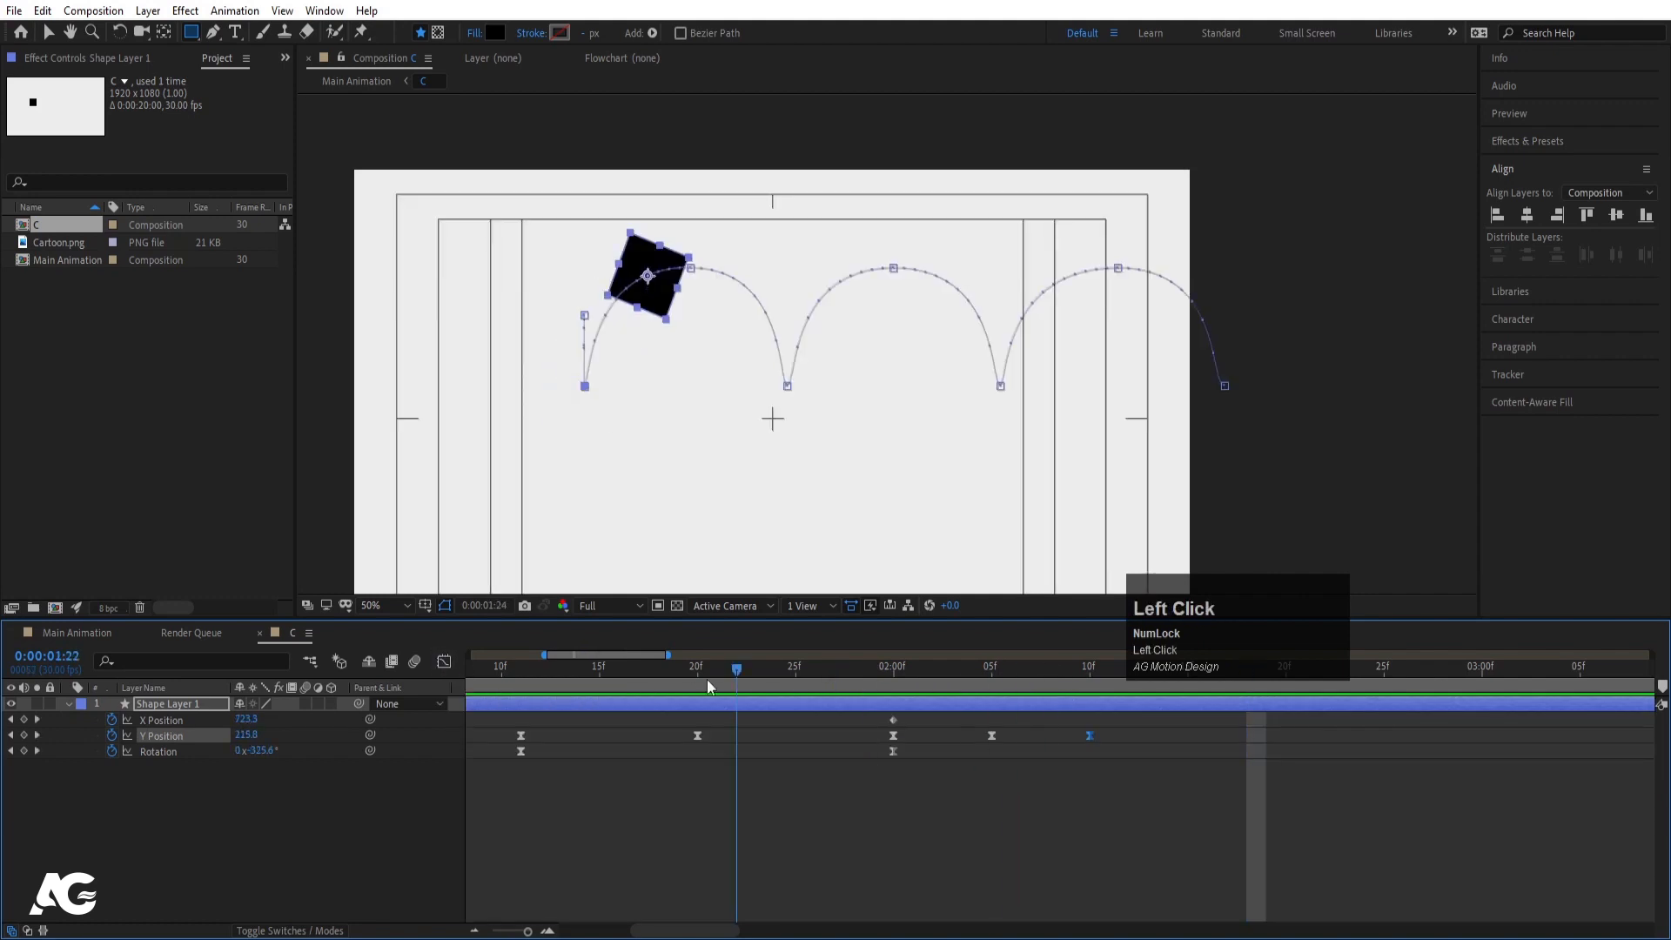
key(space)
key(space)
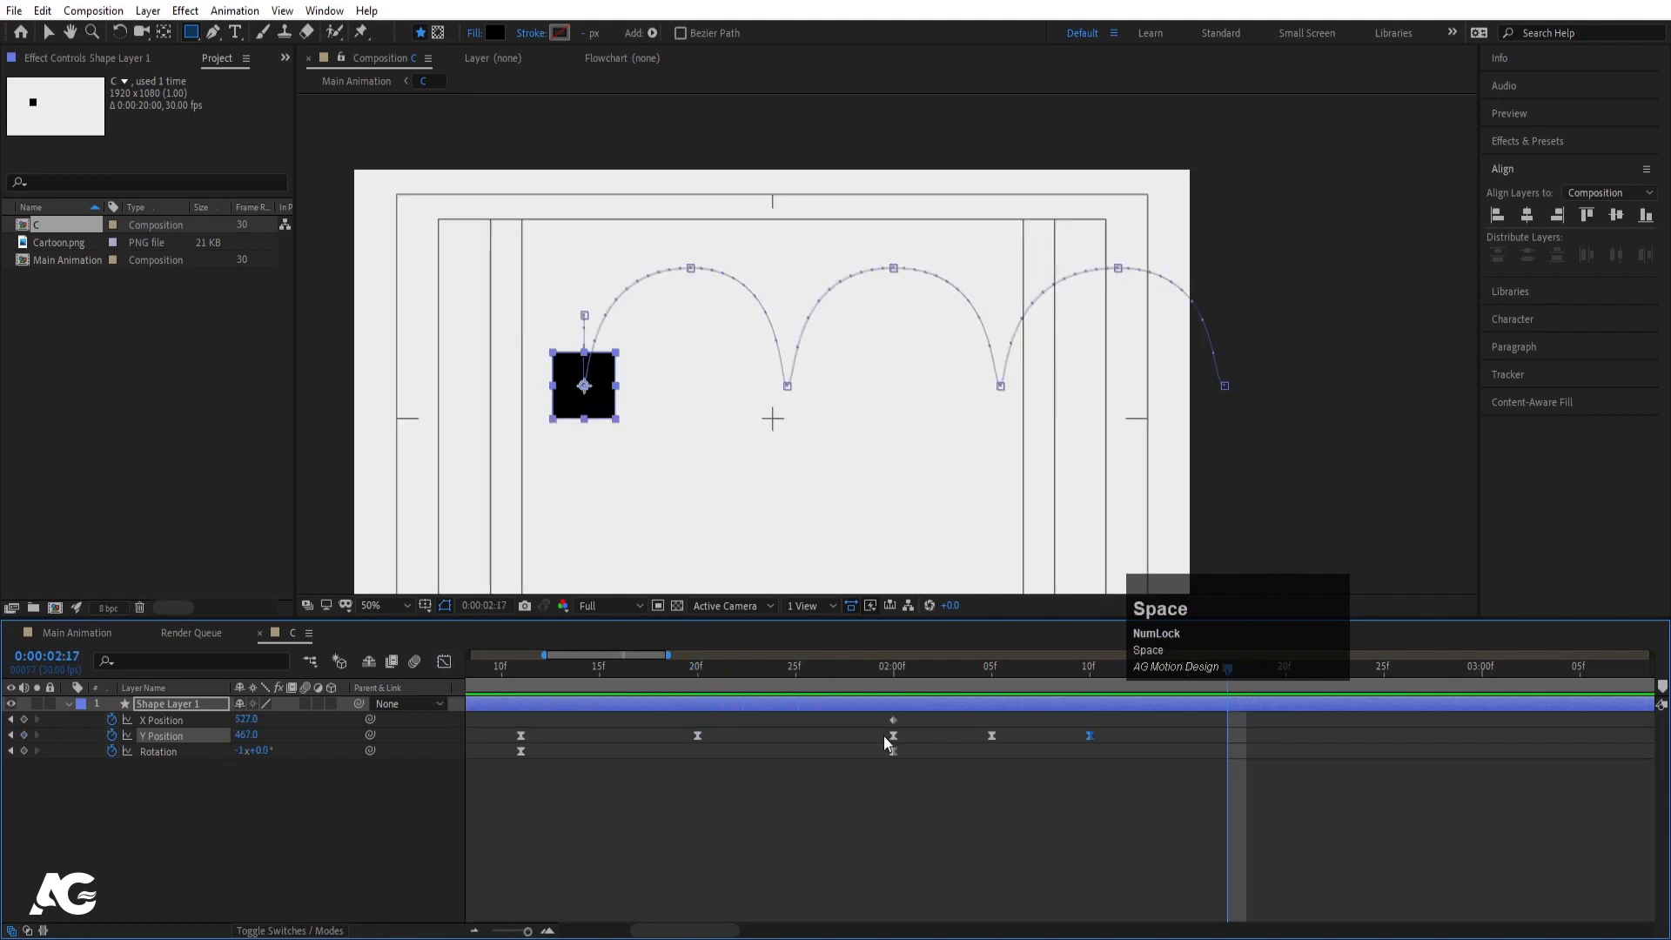
click(879, 676)
key(space)
- Spread the final Y Position keyframes farther apart to slow the hop, then preview
key(space)
drag(880, 735, 1229, 734)
click(859, 666)
key(space)
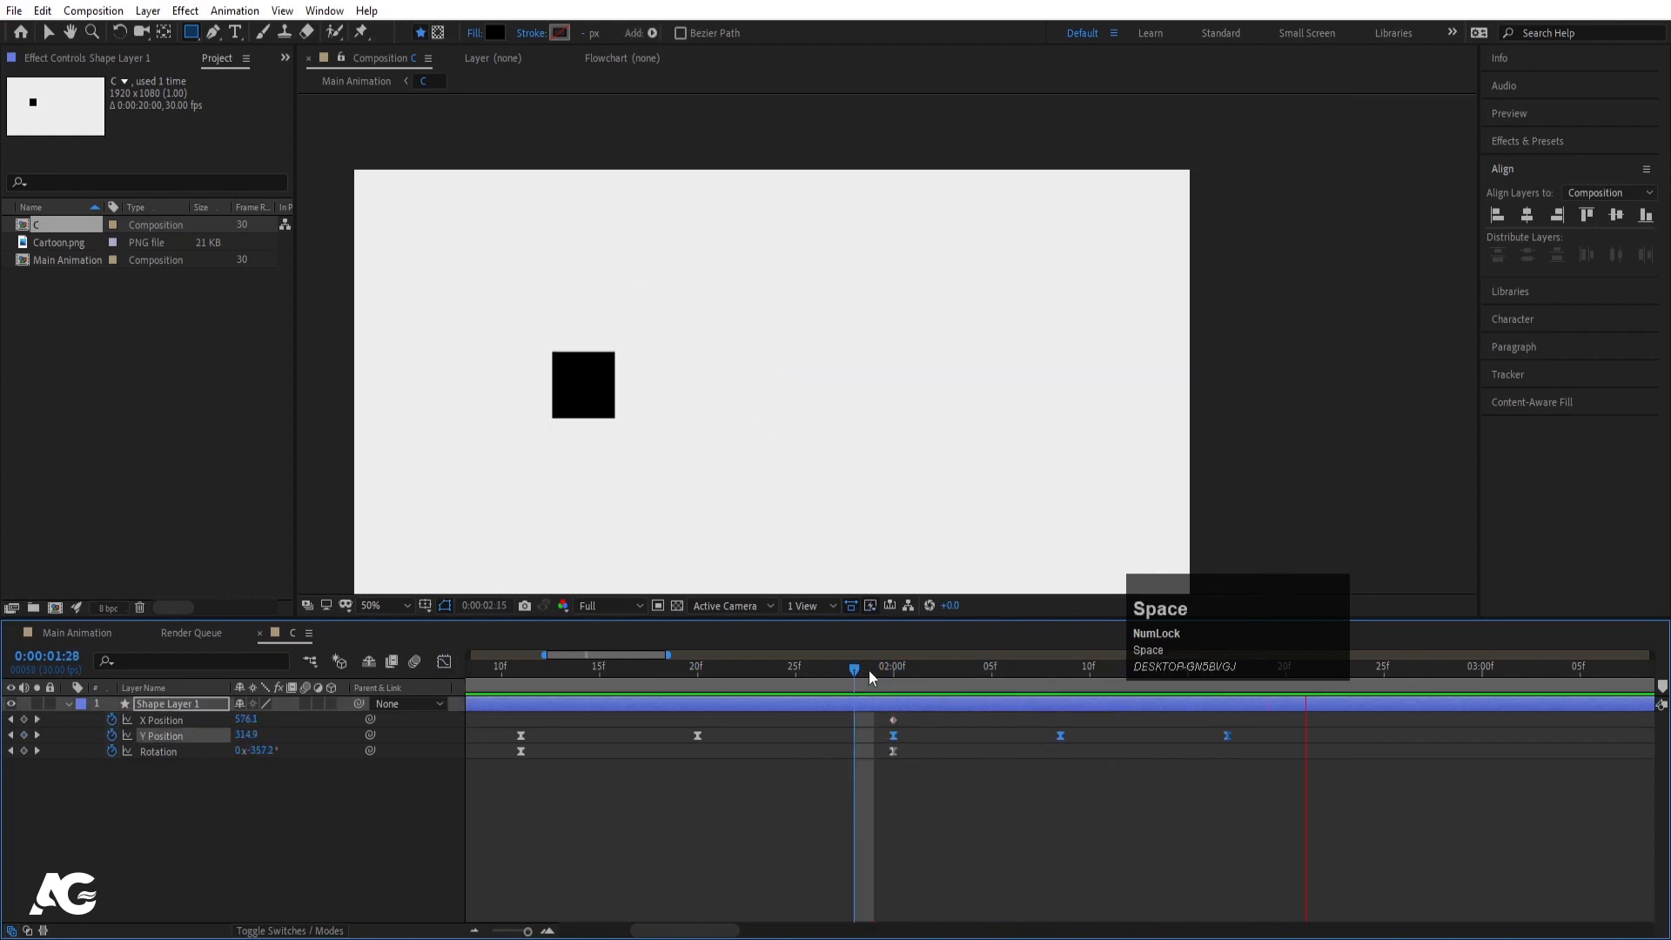
key(space)
key(minus)
key(minus)
drag(601, 675, 440, 707)
key(space)
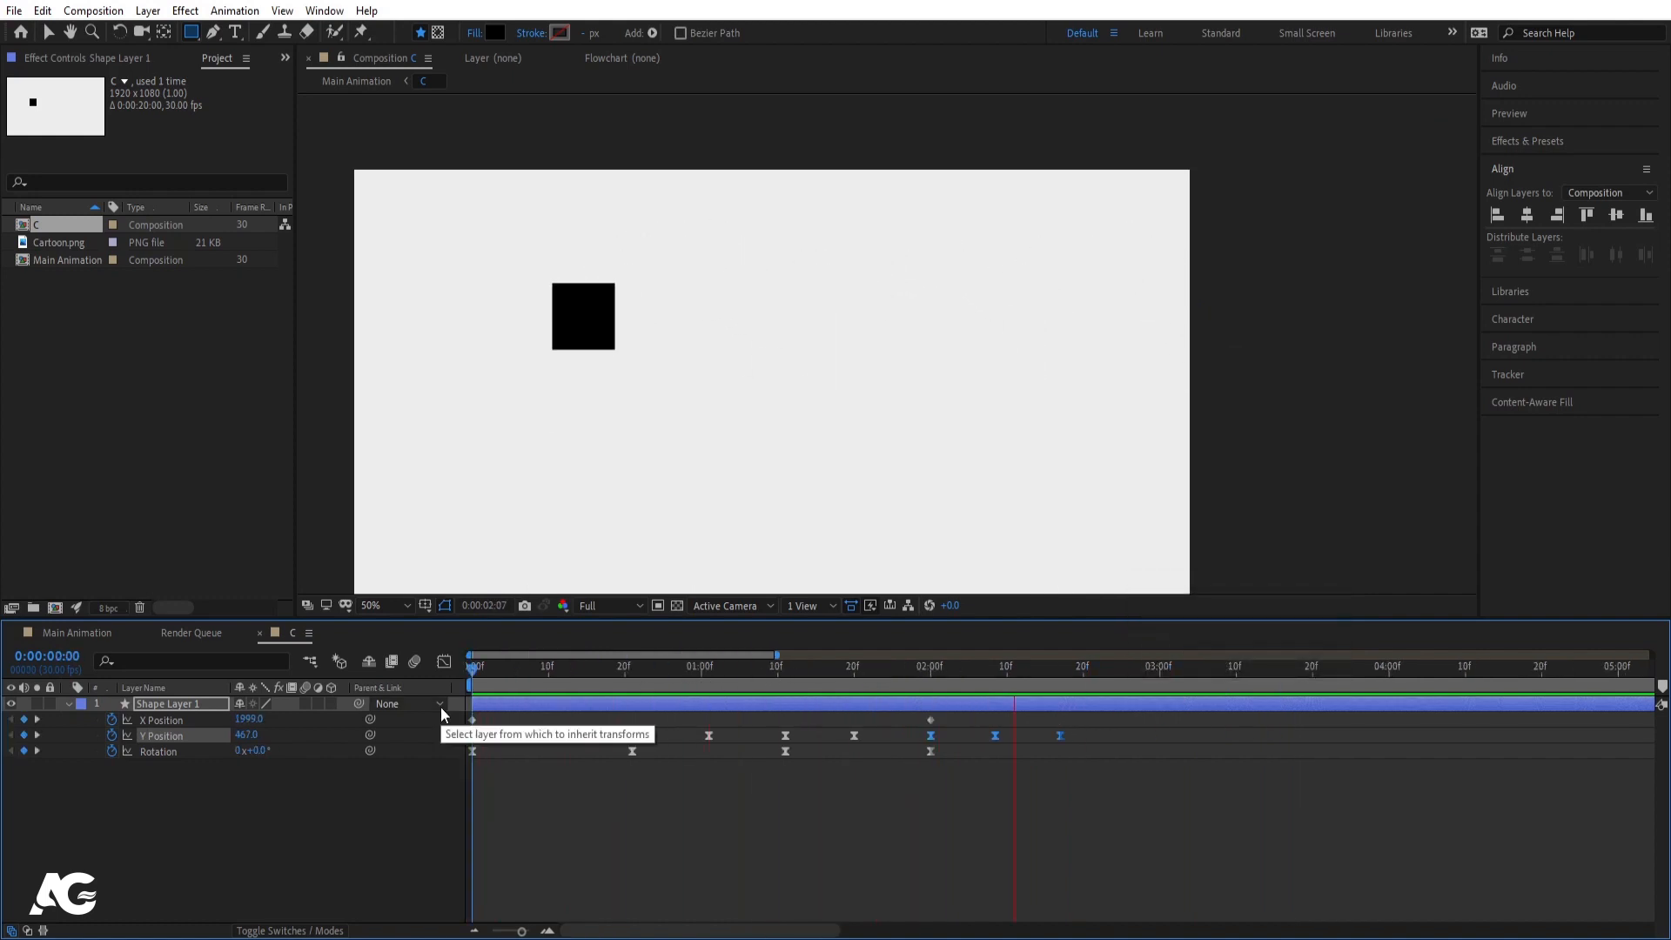
key(space)
drag(933, 679, 930, 681)
- Deselect the square's layer and collapse its keyframed properties in the timeline
click(973, 773)
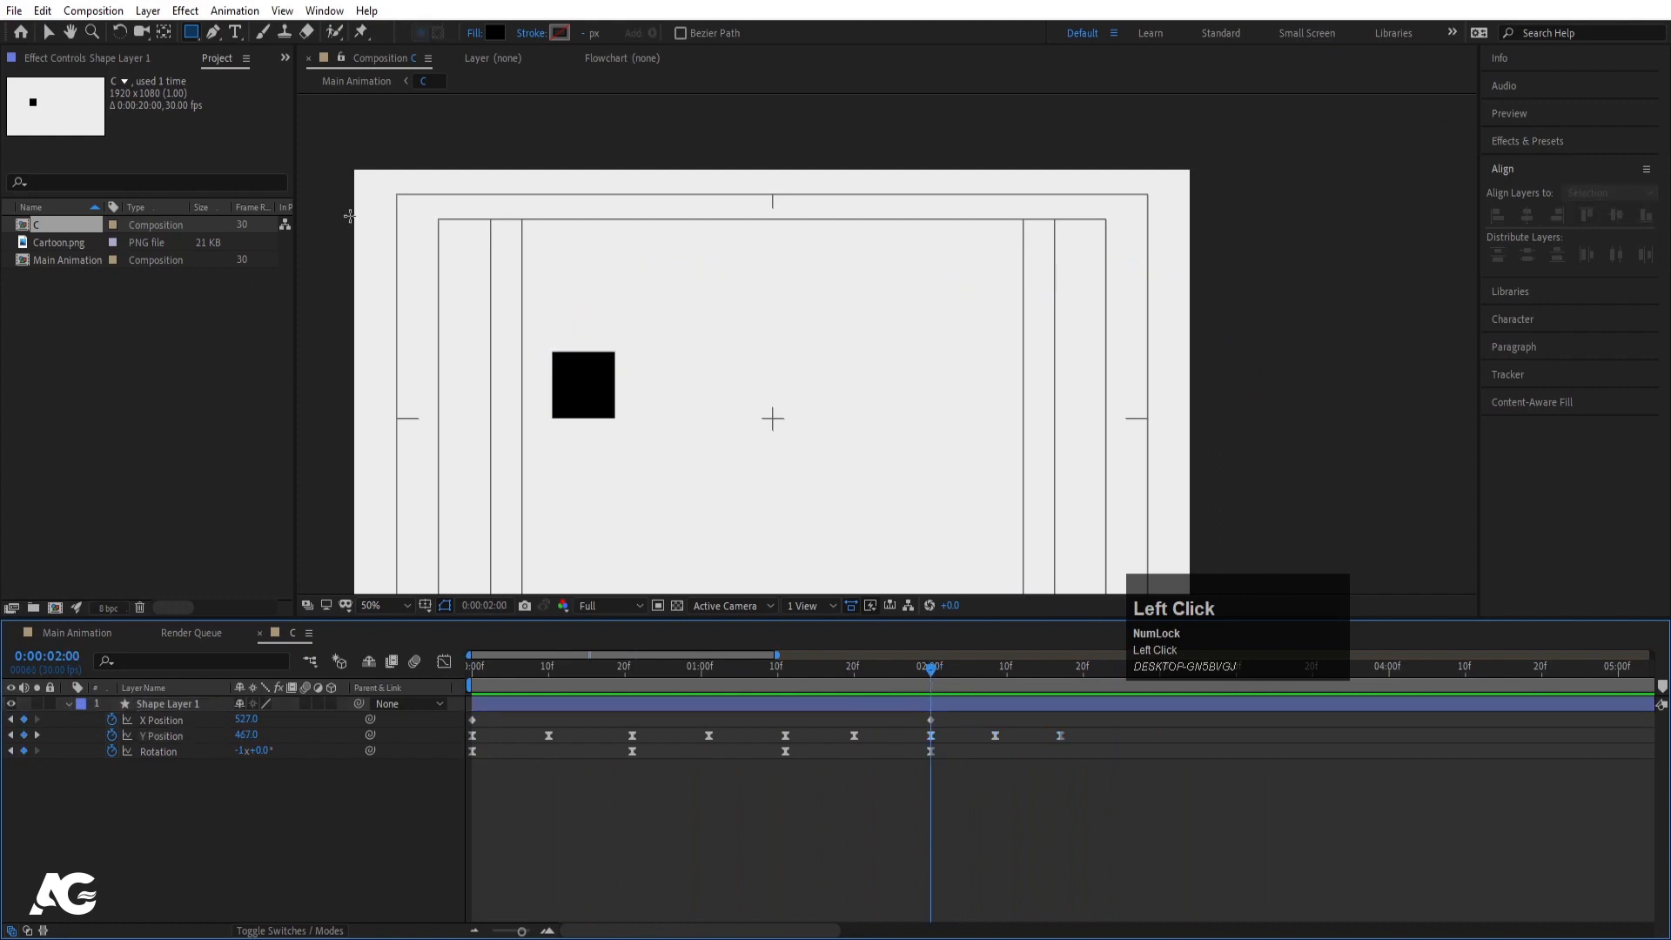
key(equal)
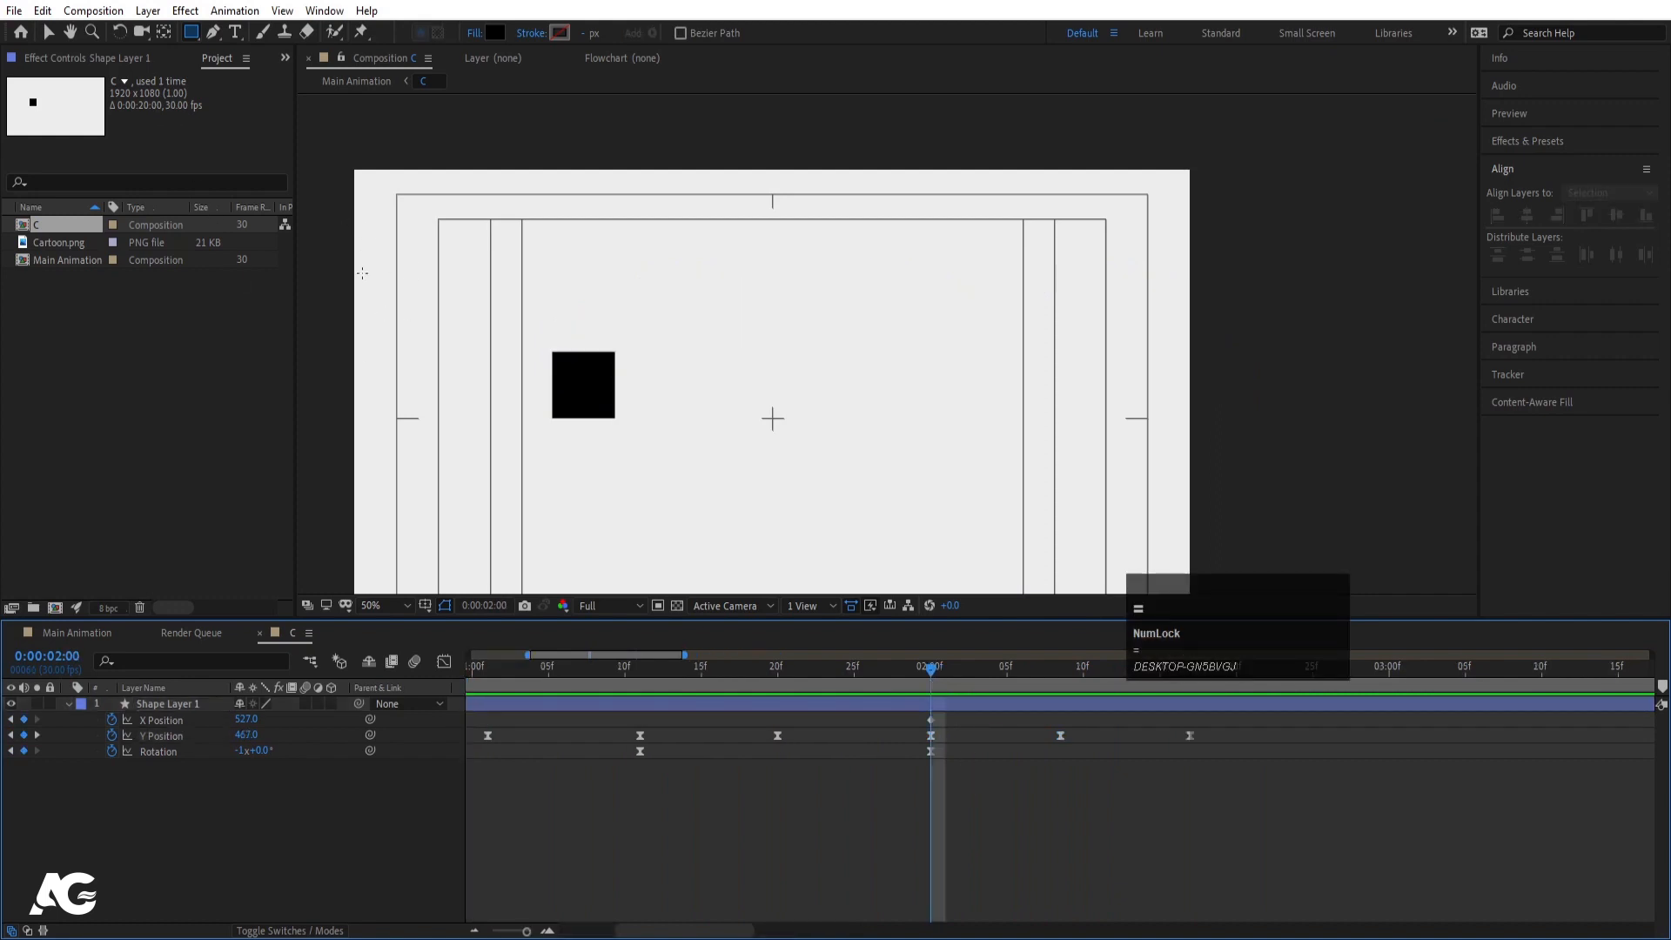
key(u)
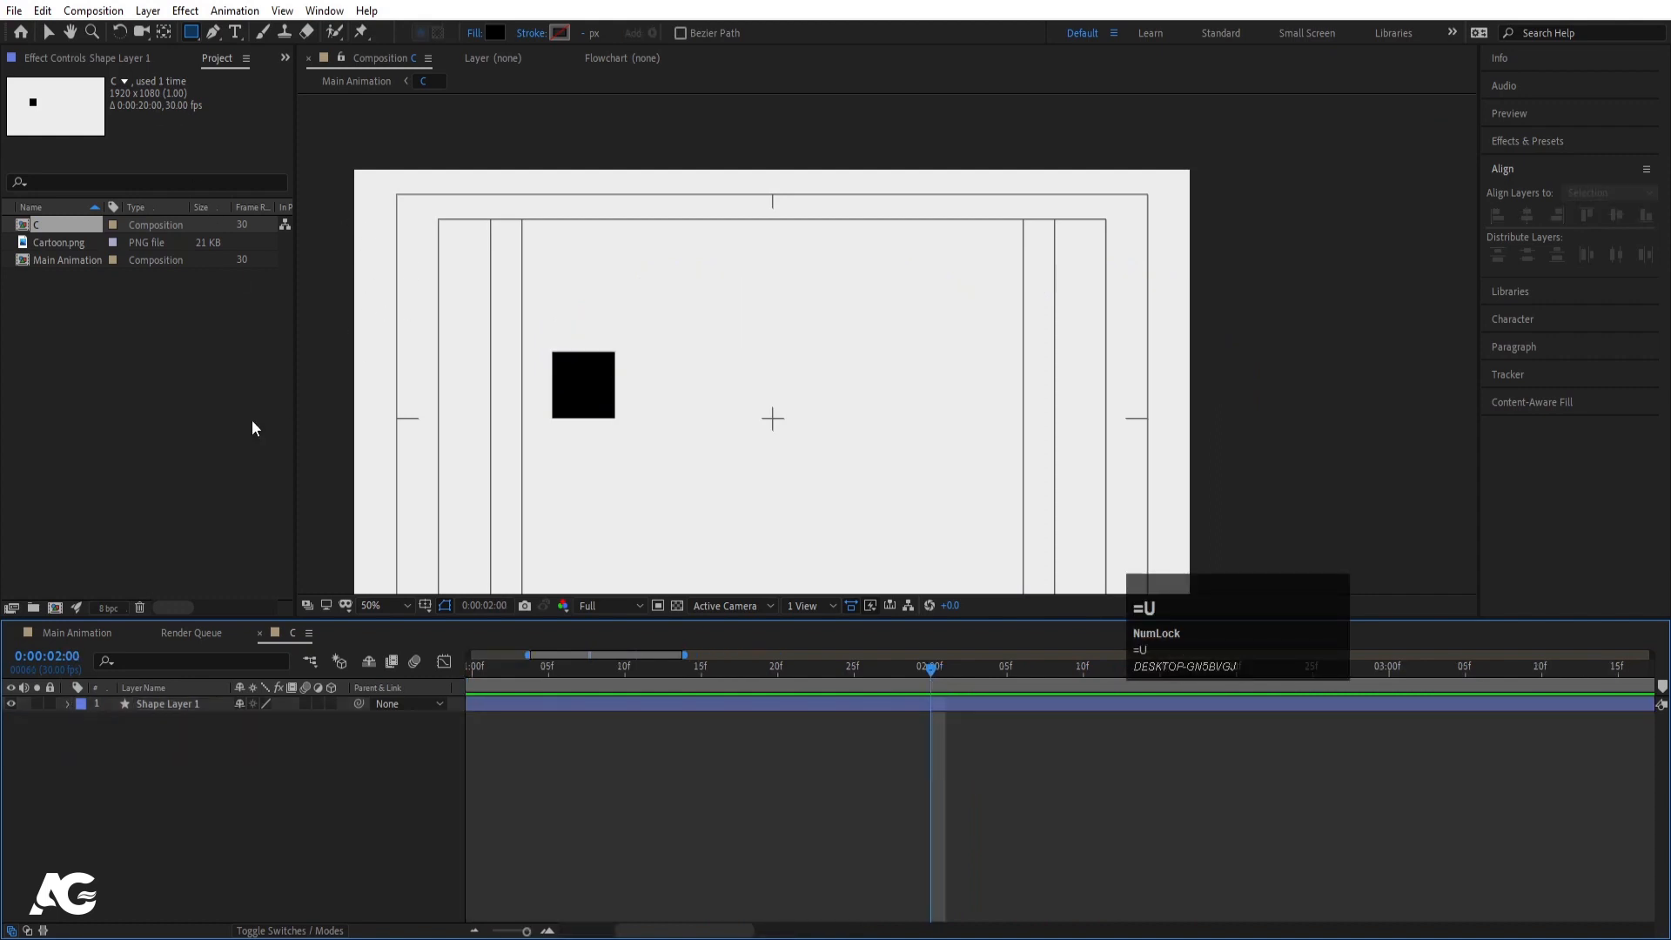
- Set the Type tool's font to Poppins Bold and start a text layer on the black square
click(241, 34)
click(1540, 253)
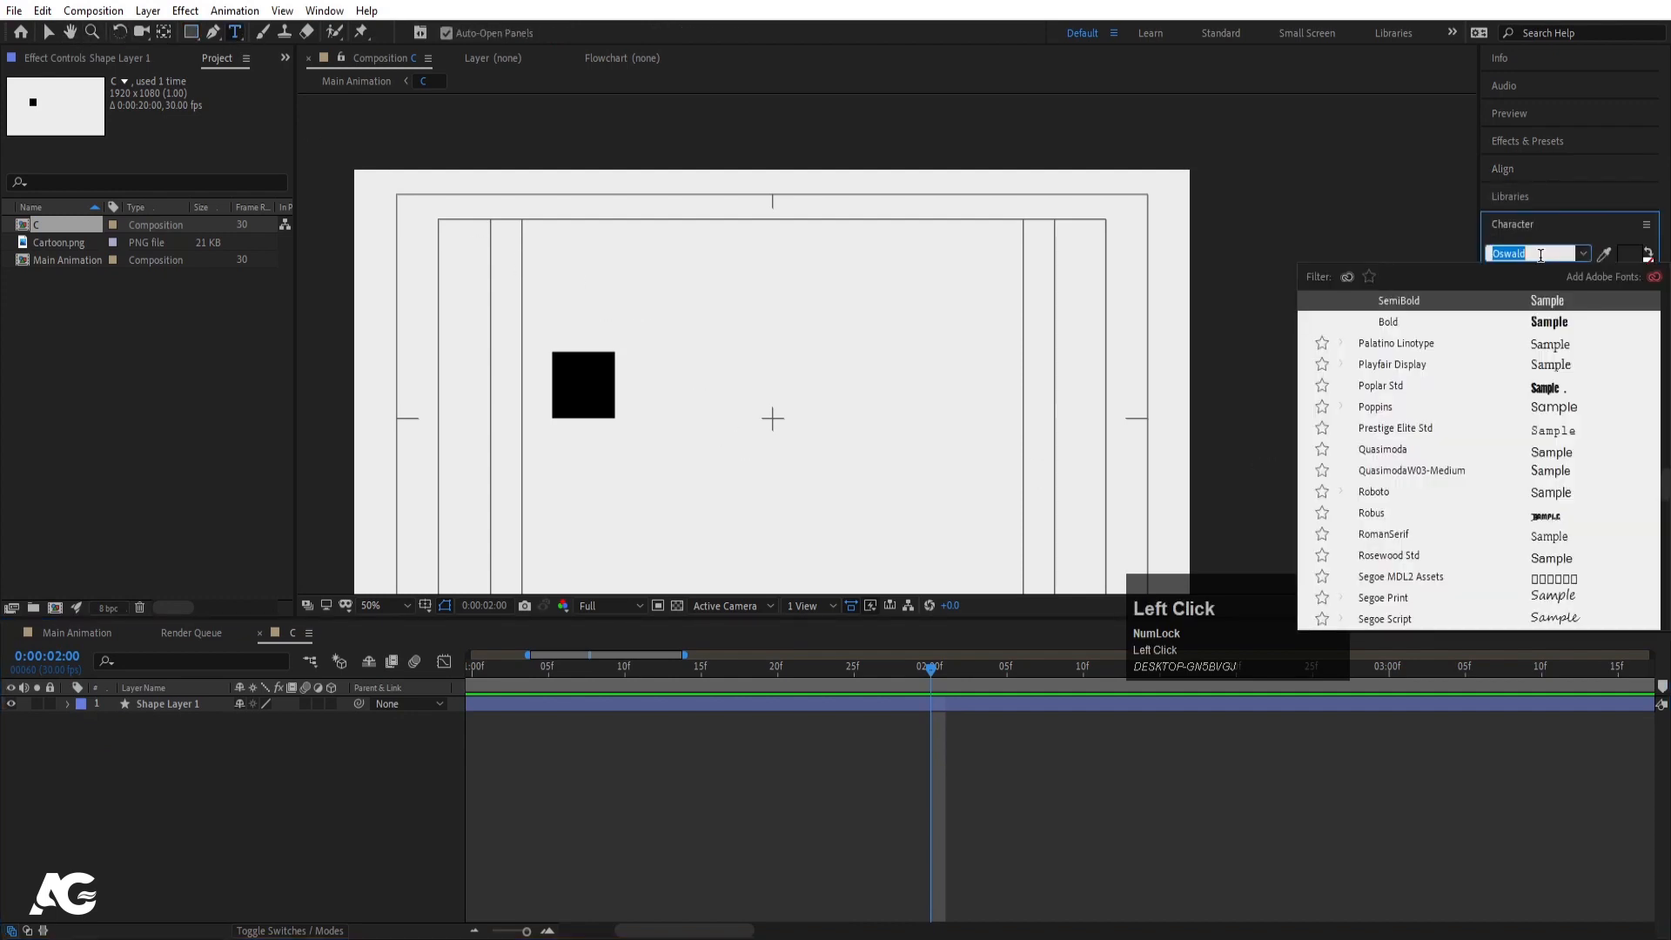
text(pop)
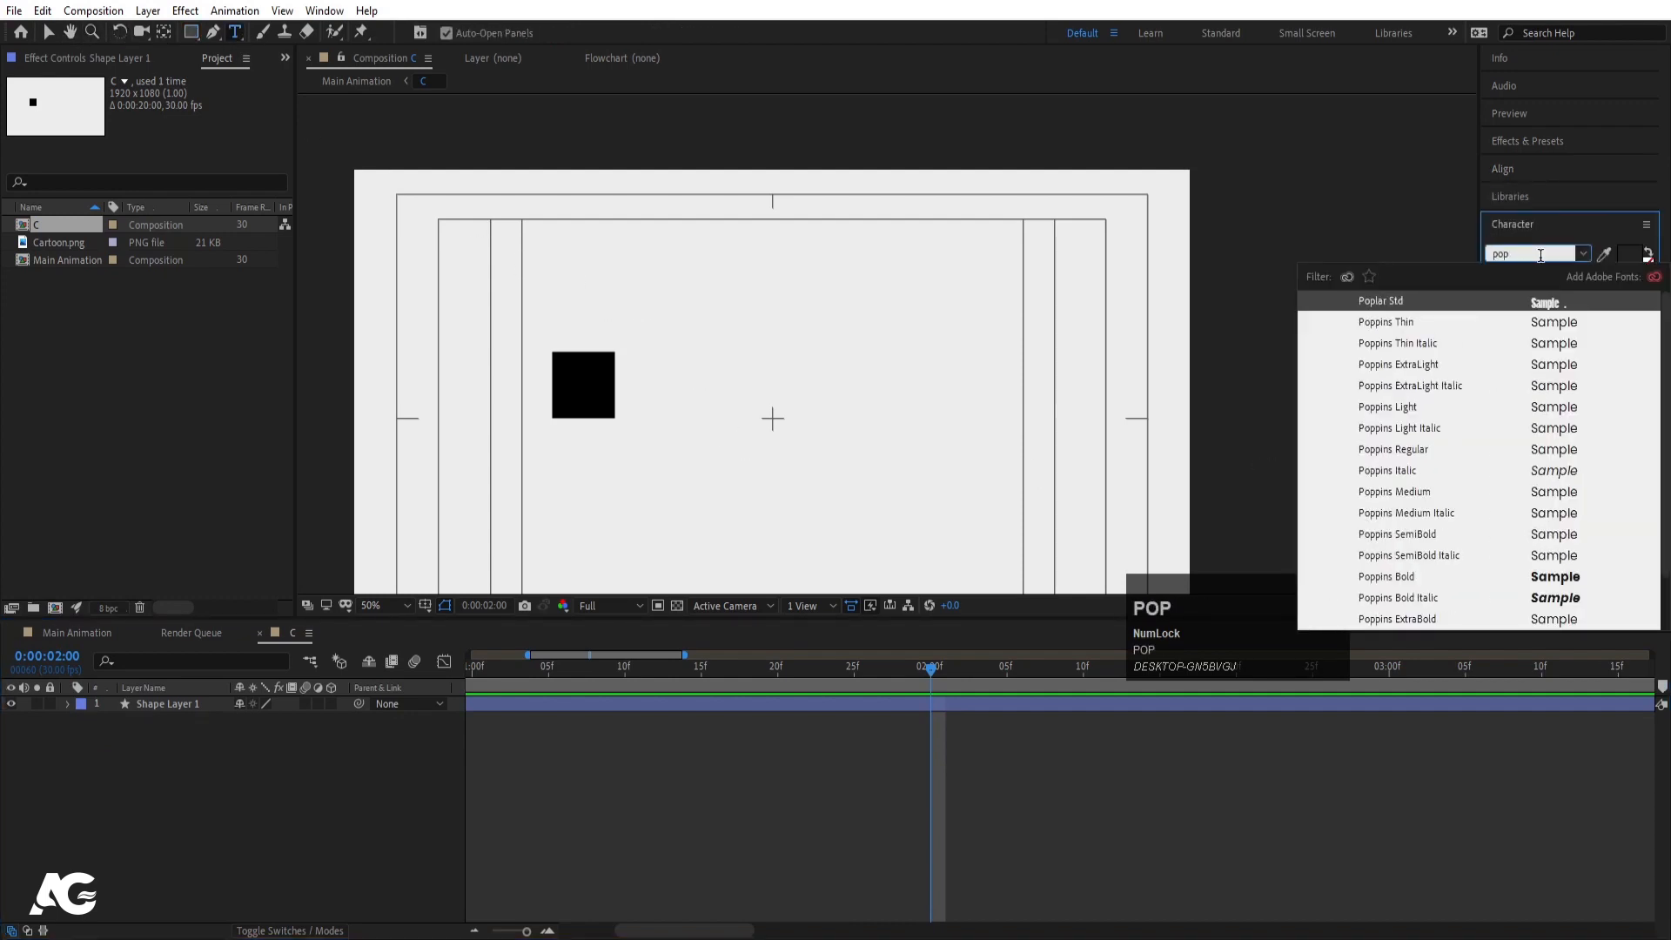
click(1551, 577)
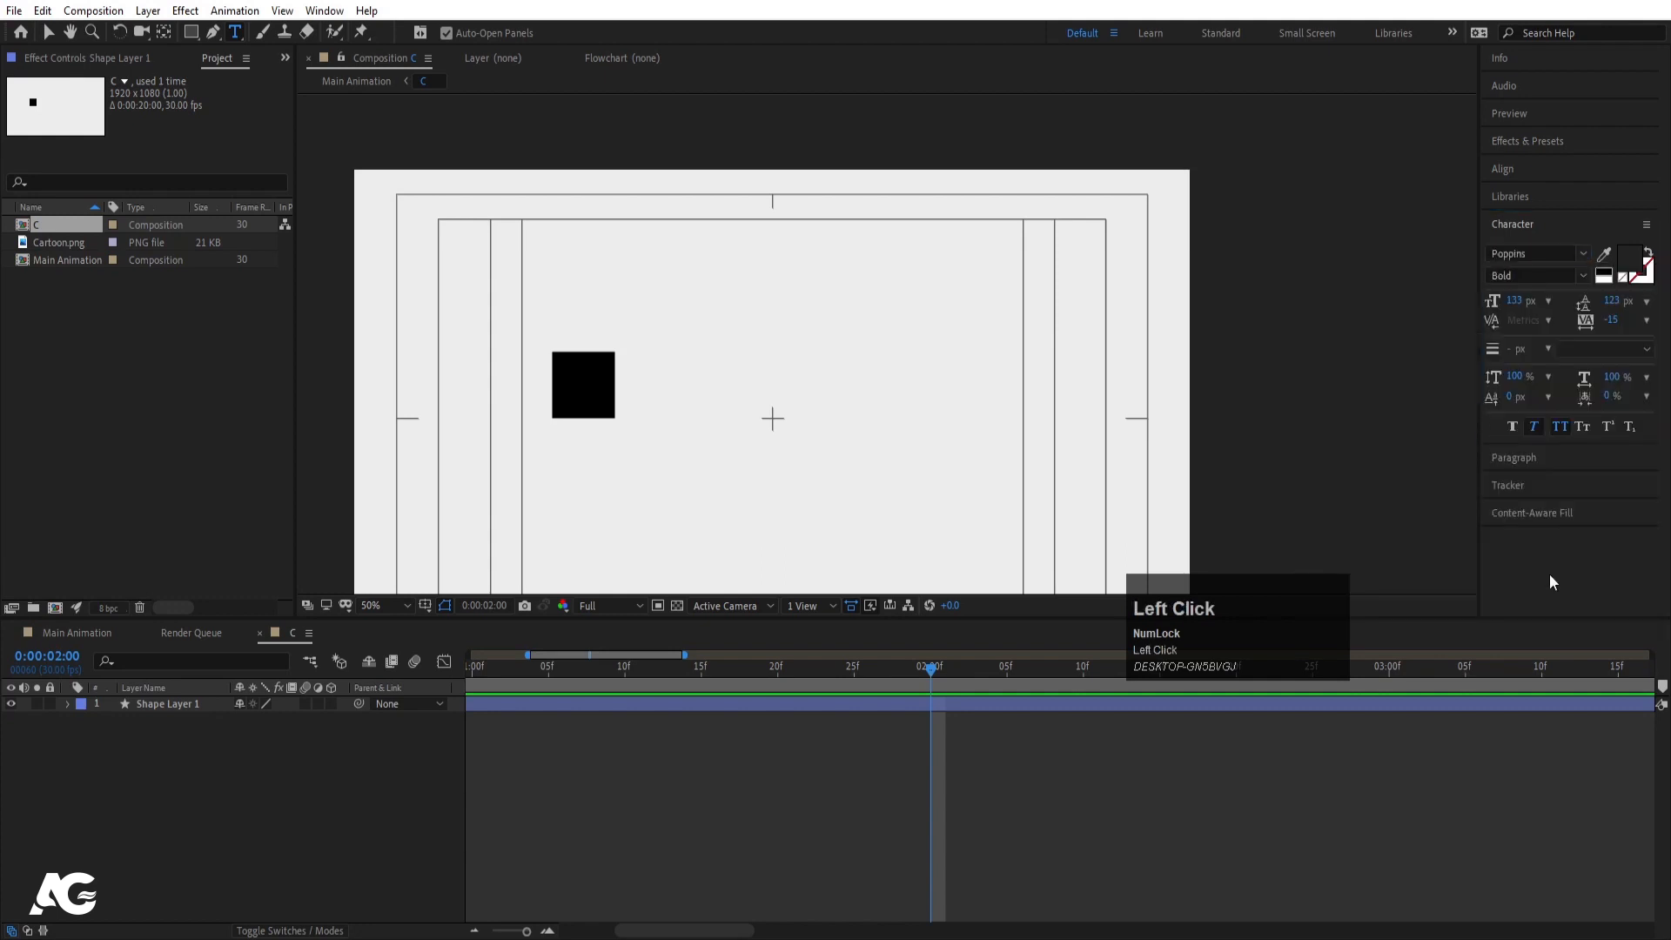
click(1586, 258)
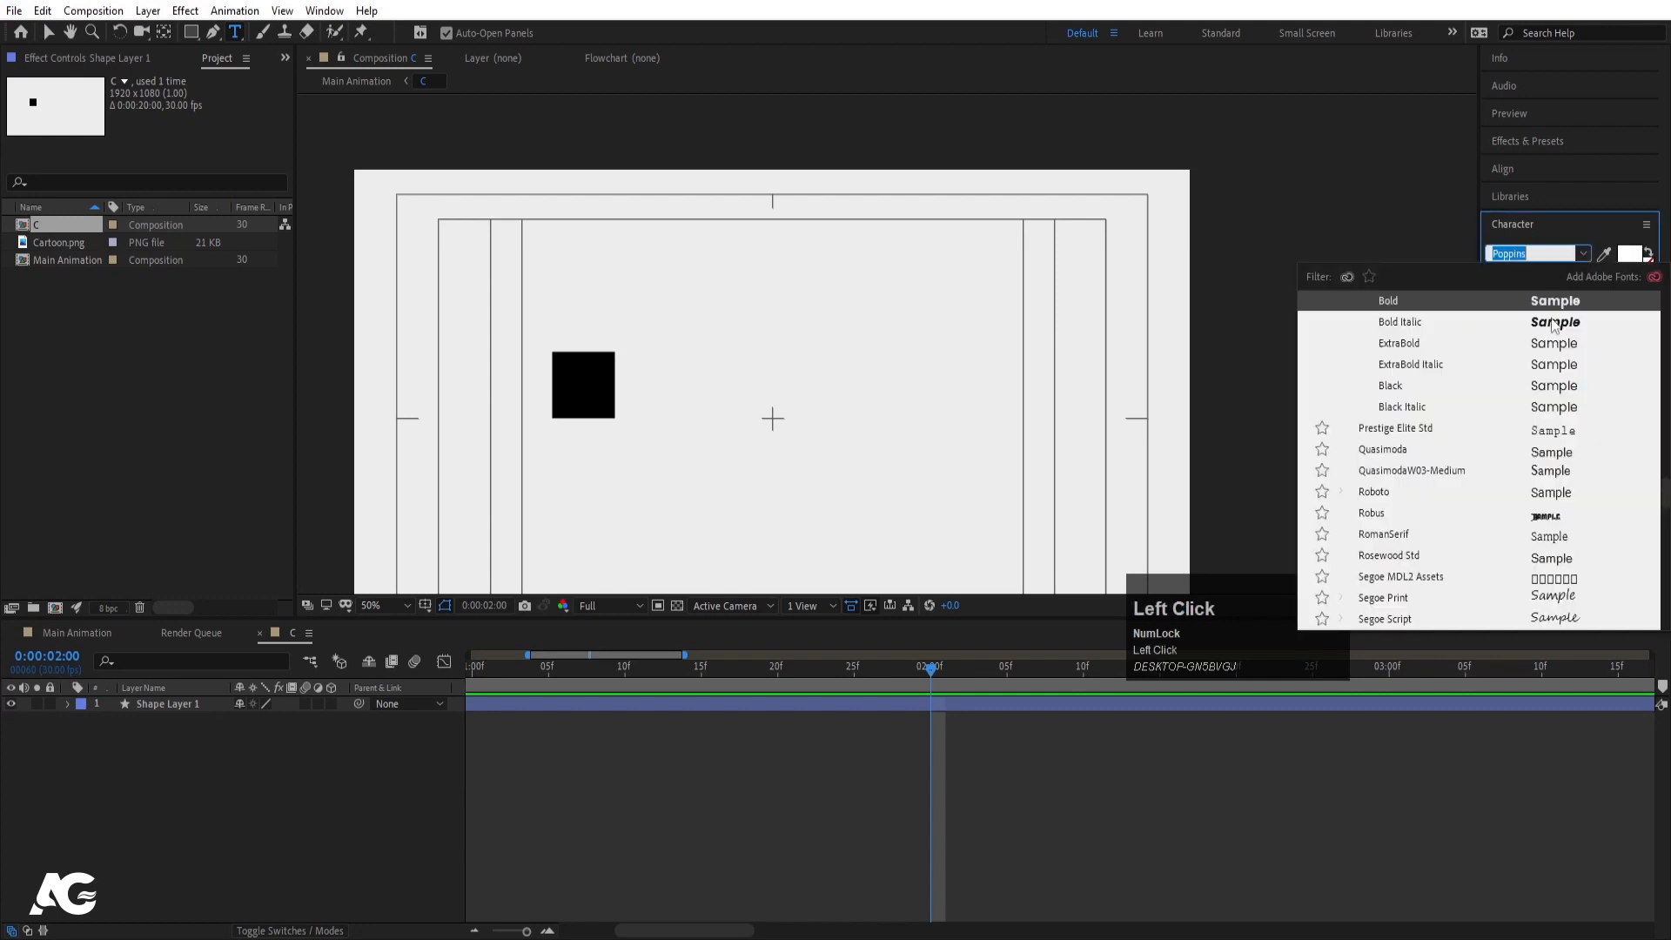
click(574, 400)
- Type C and make it upright Poppins ExtraBold with Faux Italic and All Caps off
text(C)
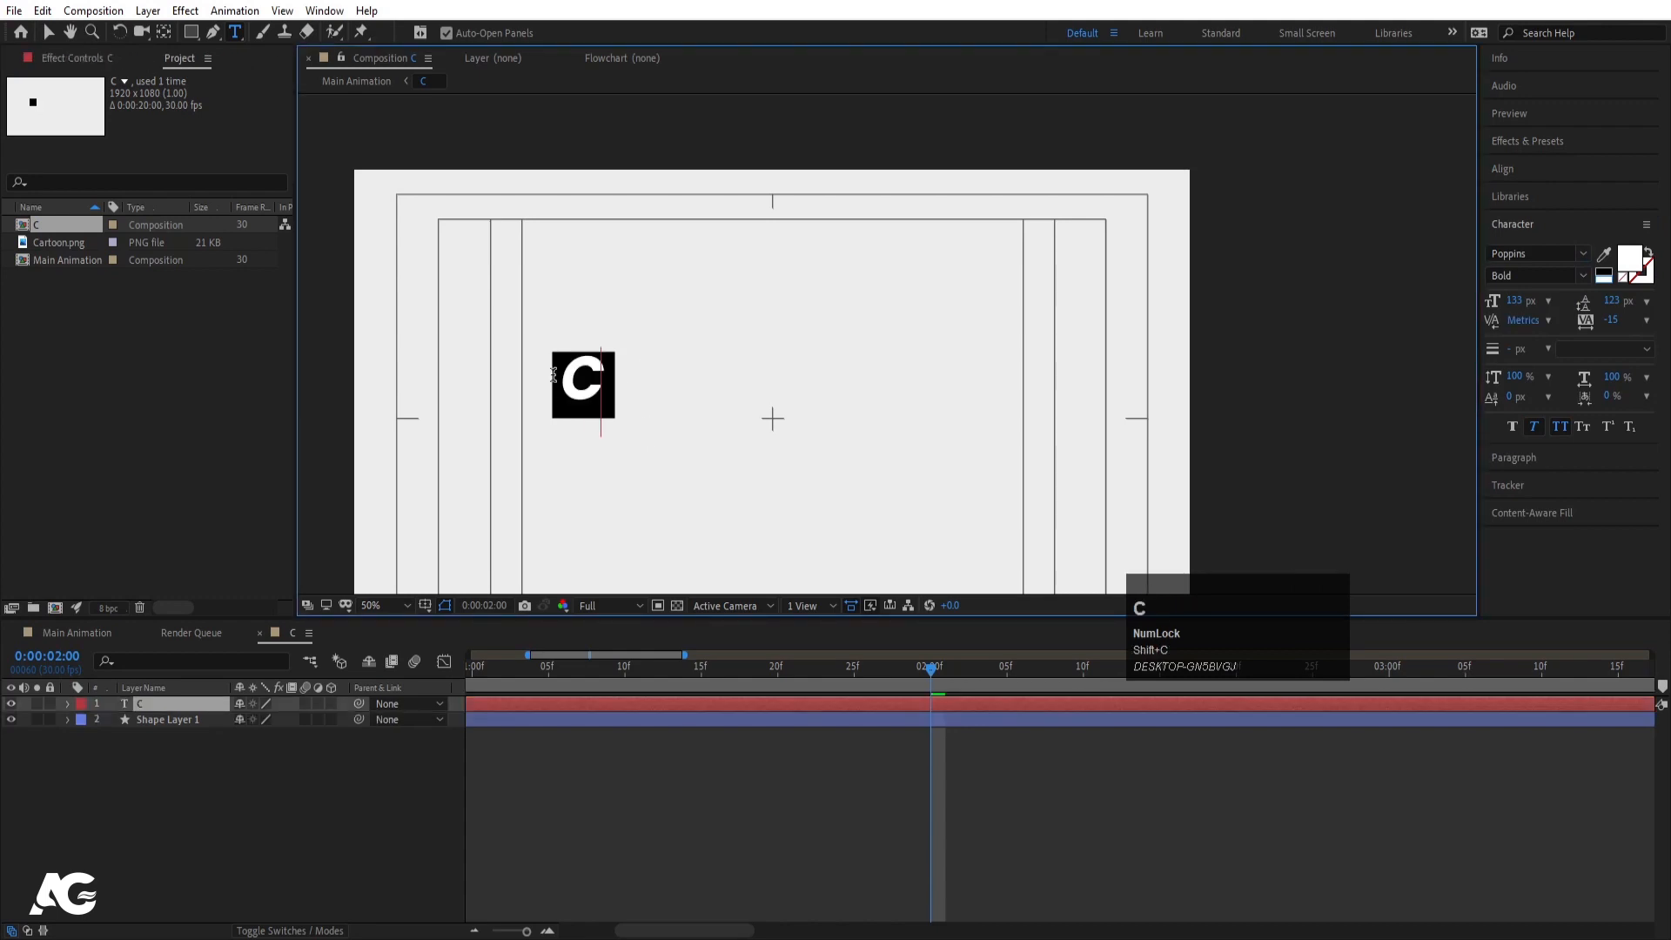
key(ctrl+a)
click(1538, 426)
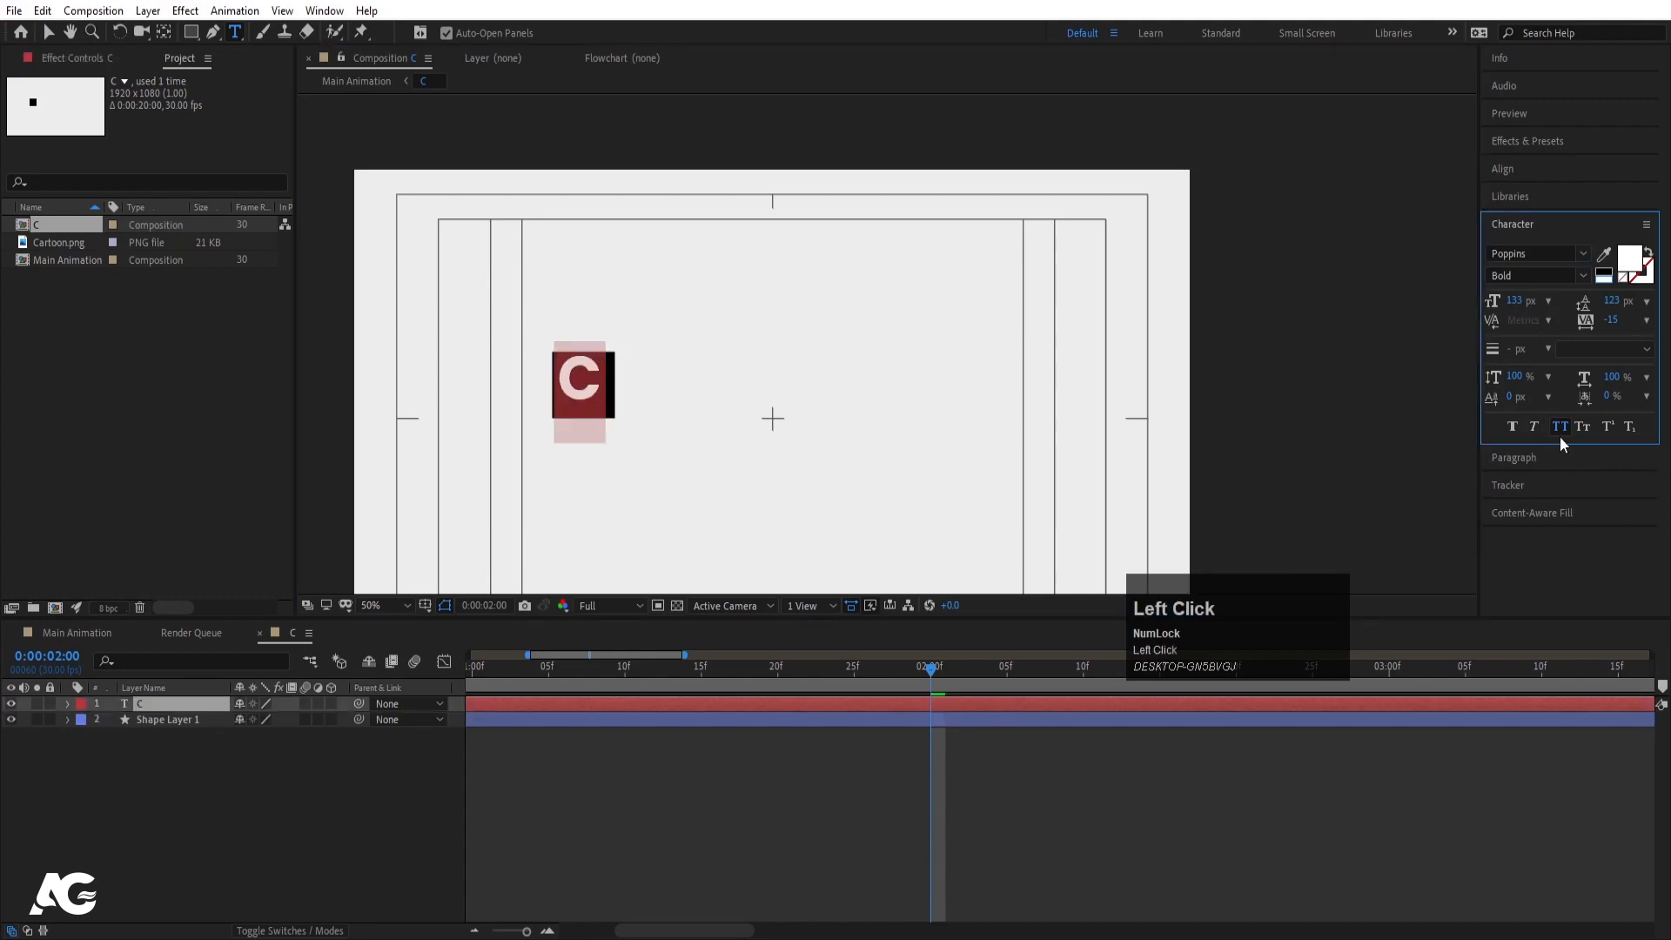
click(1562, 430)
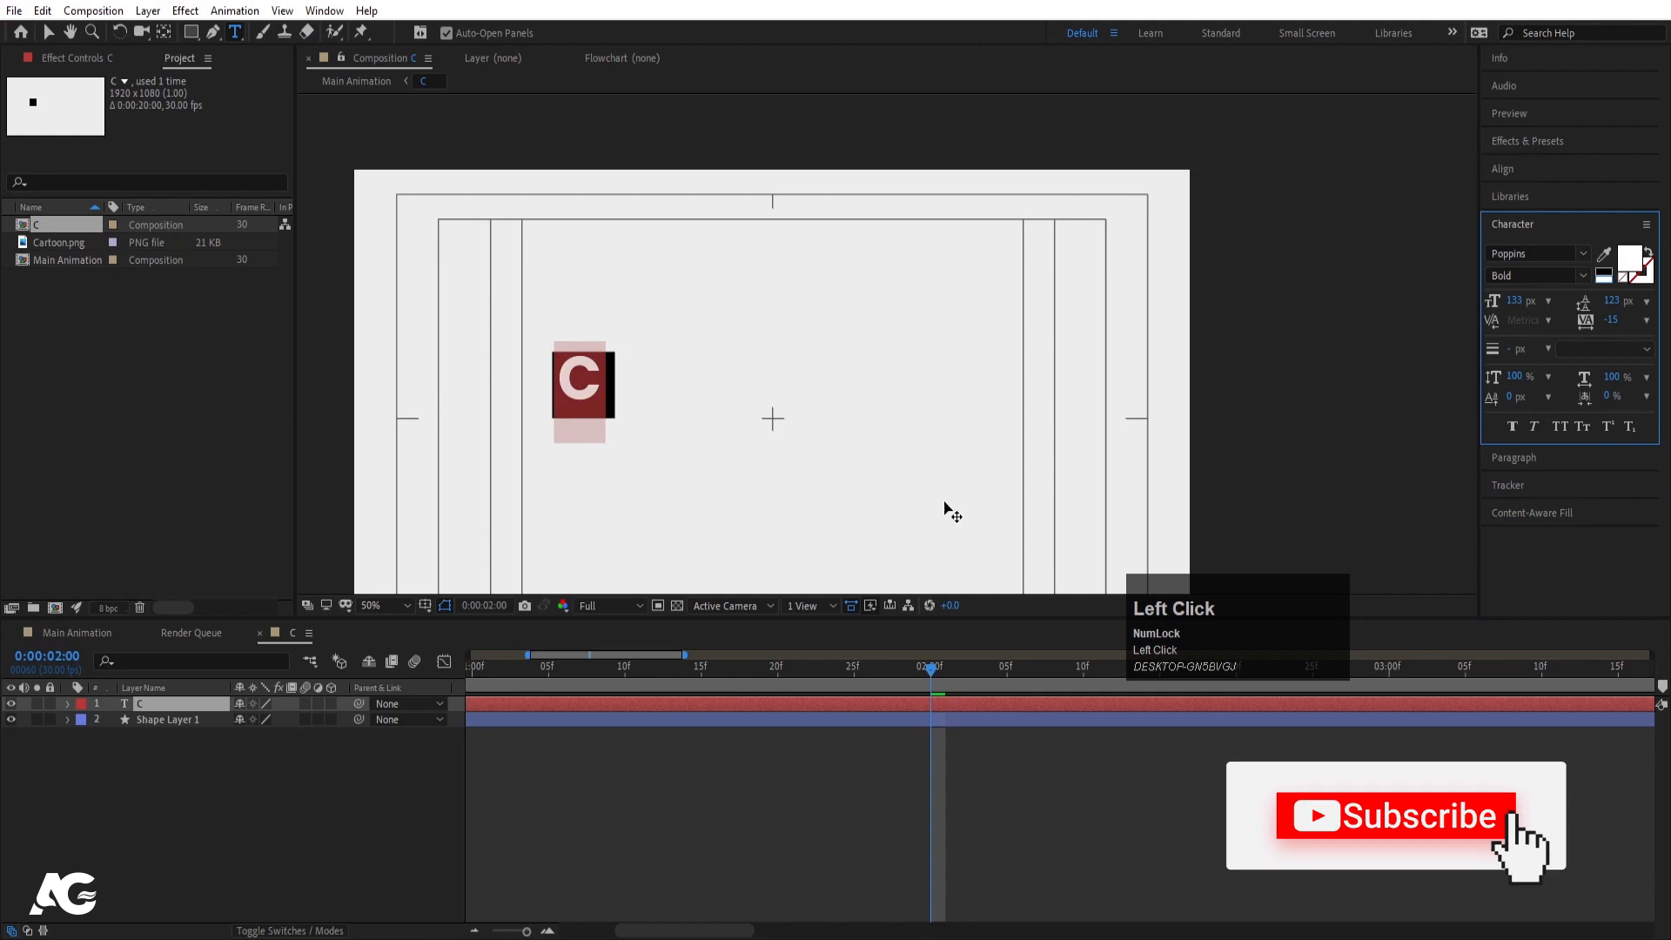
click(1583, 276)
click(1523, 572)
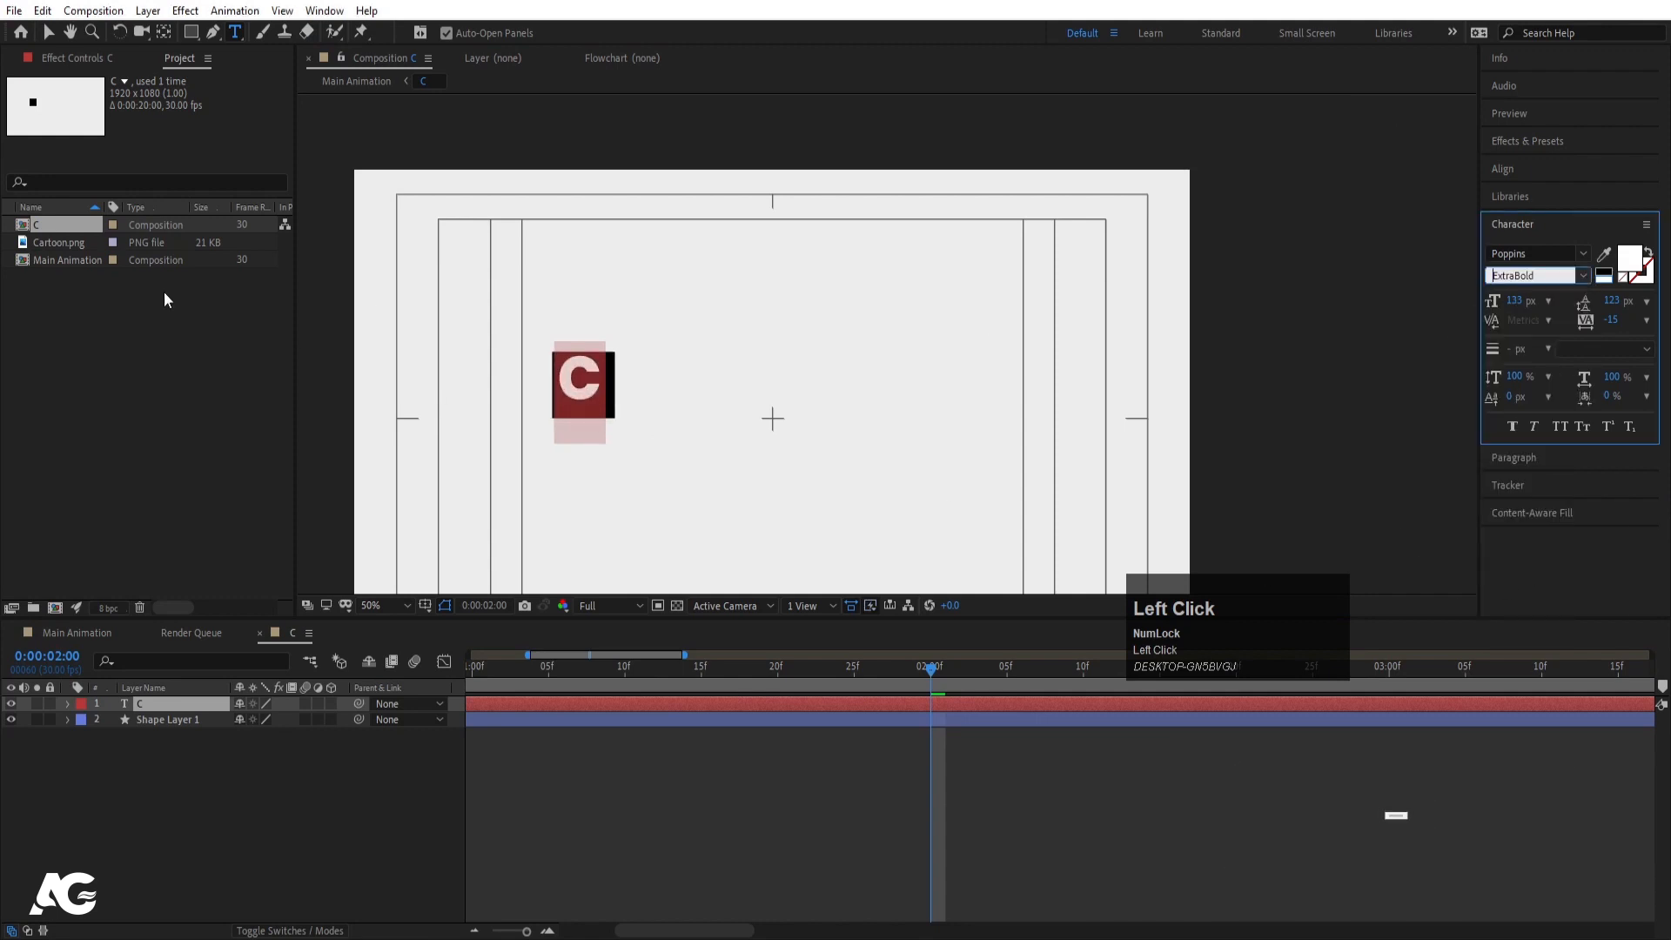
click(50, 33)
- Centre the C layer's anchor point and scale the letter to 121%
key(ctrl+alt+Home)
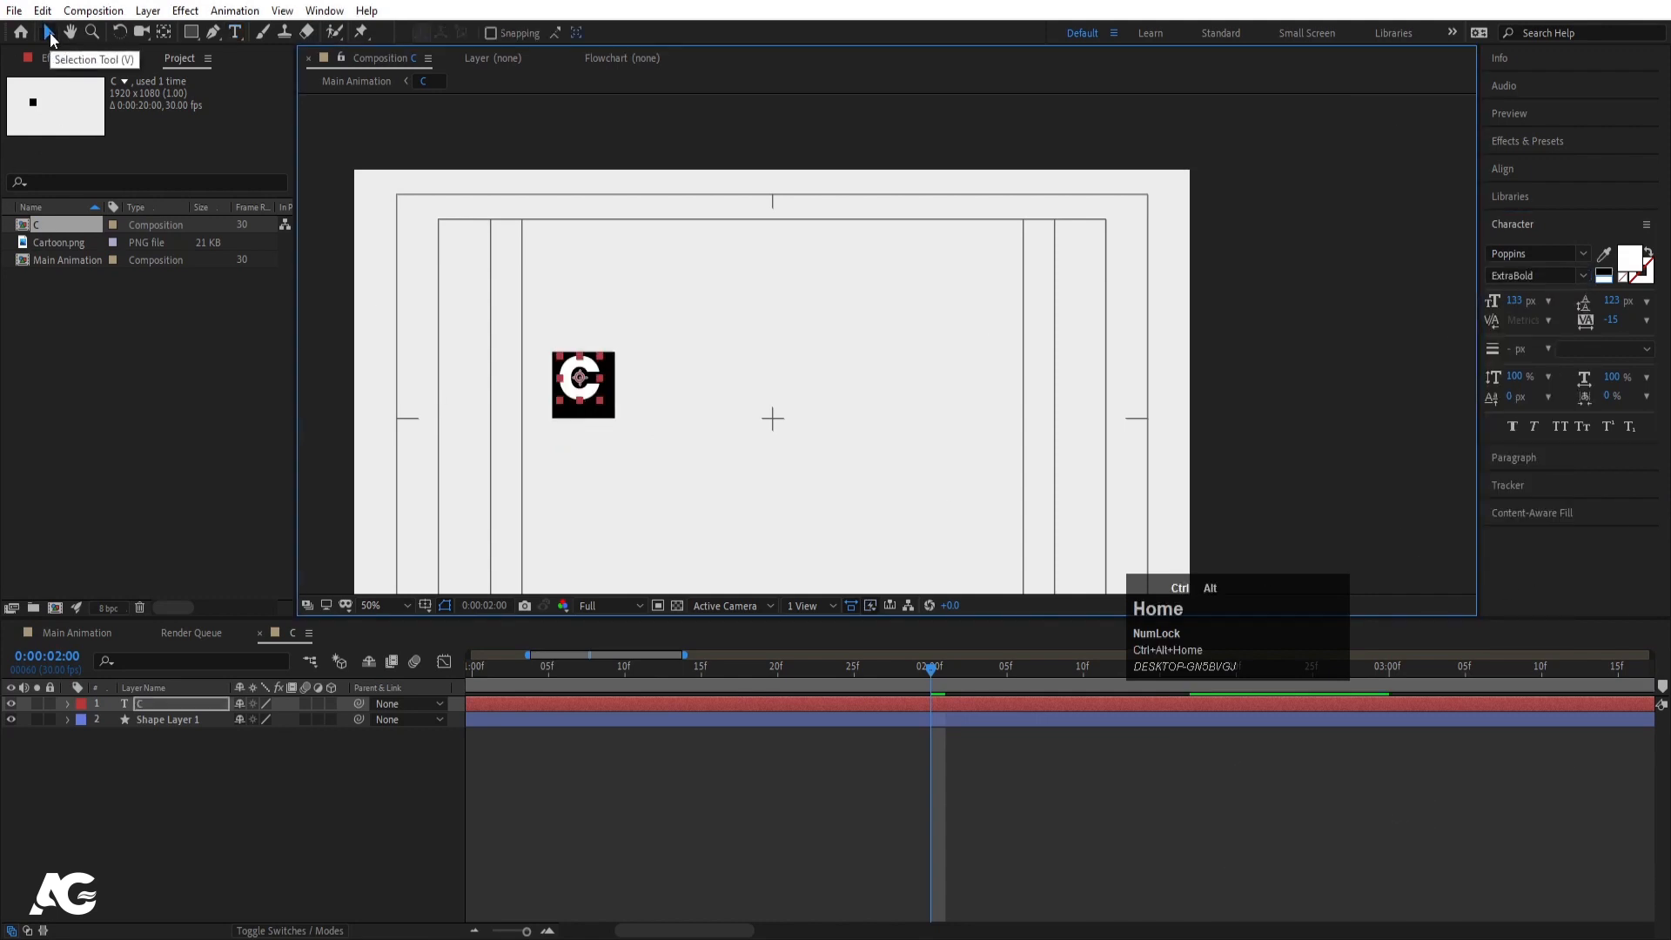
alt+scroll(491, 344, up, 4)
drag(846, 502, 747, 372)
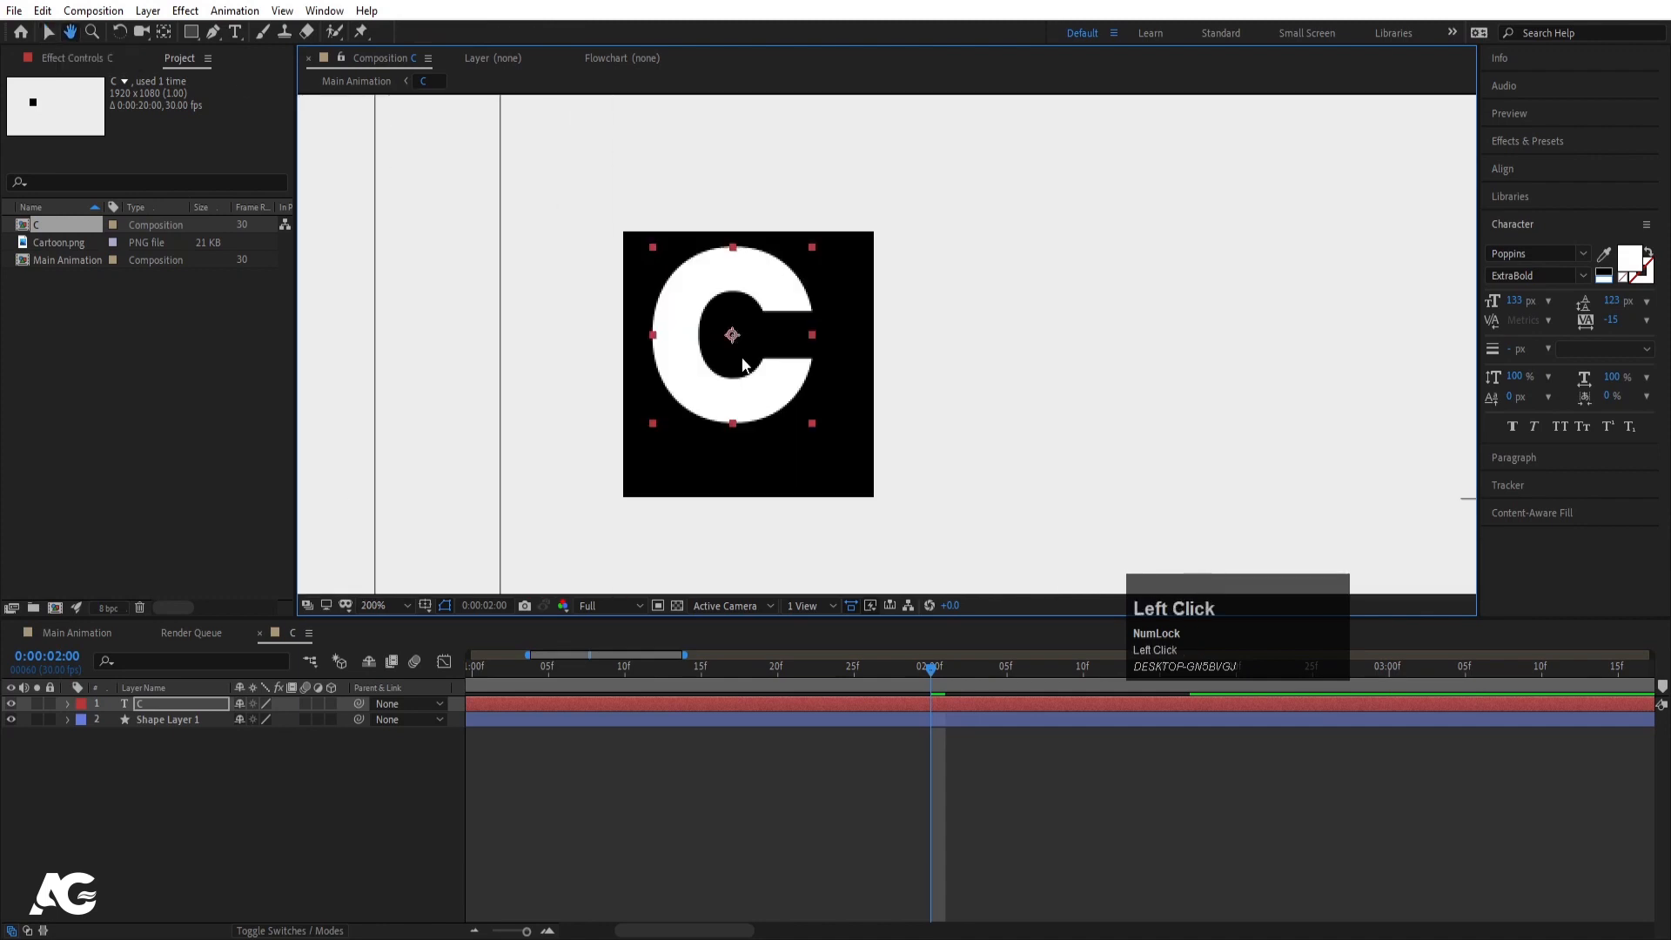
key(s)
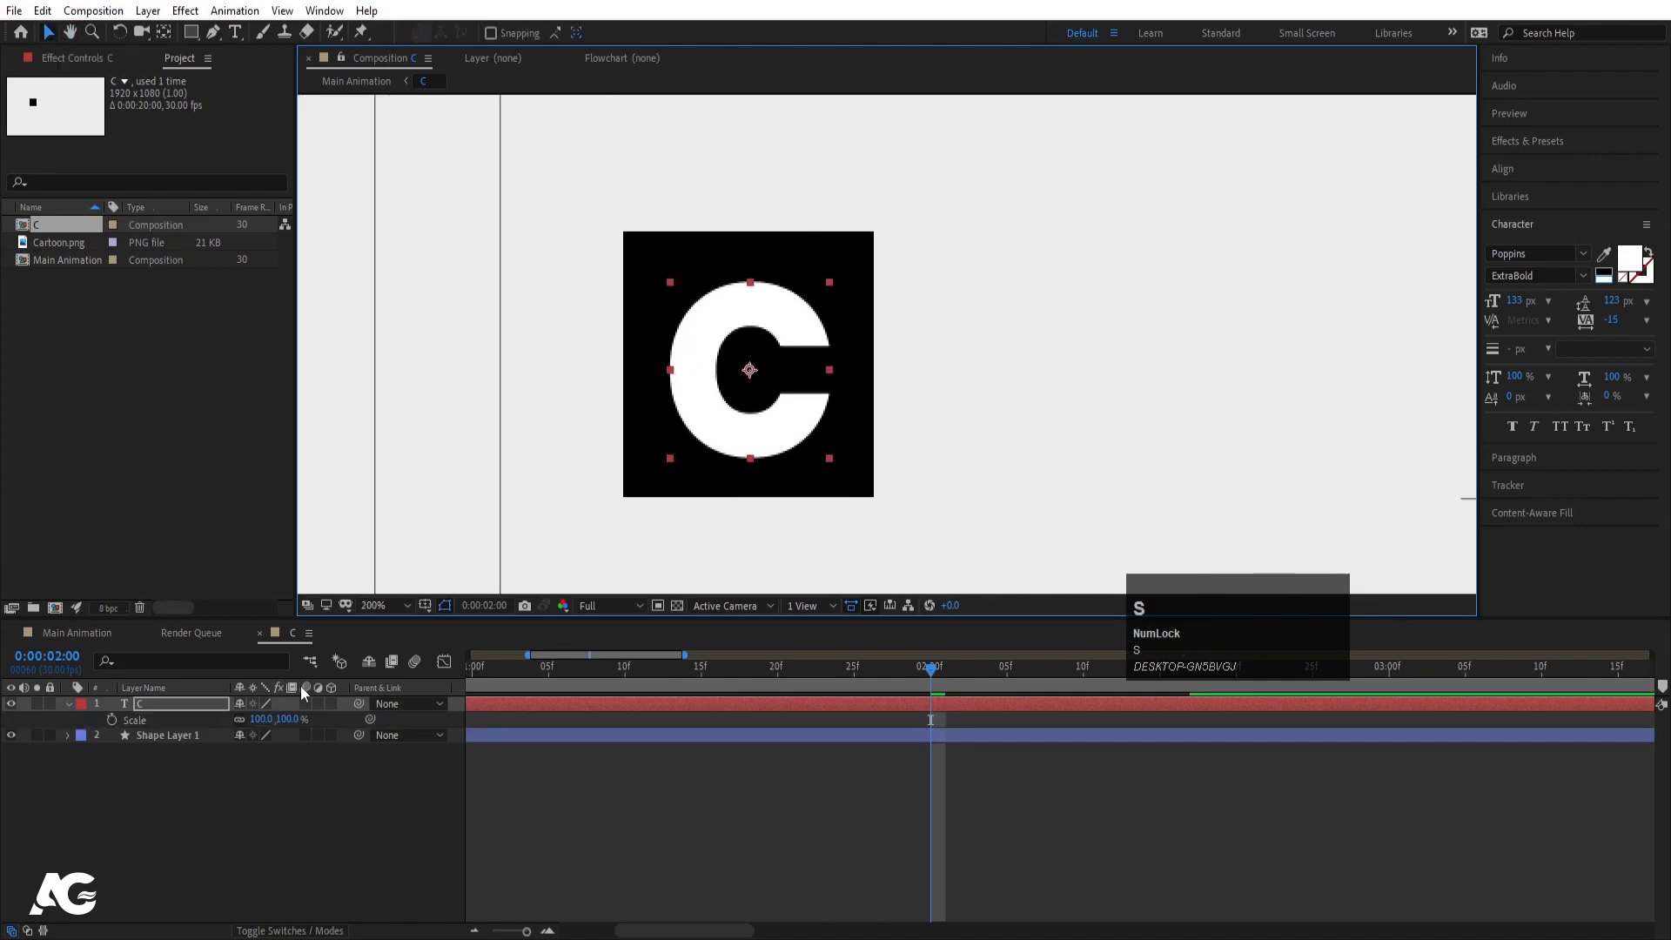
drag(257, 719, 279, 715)
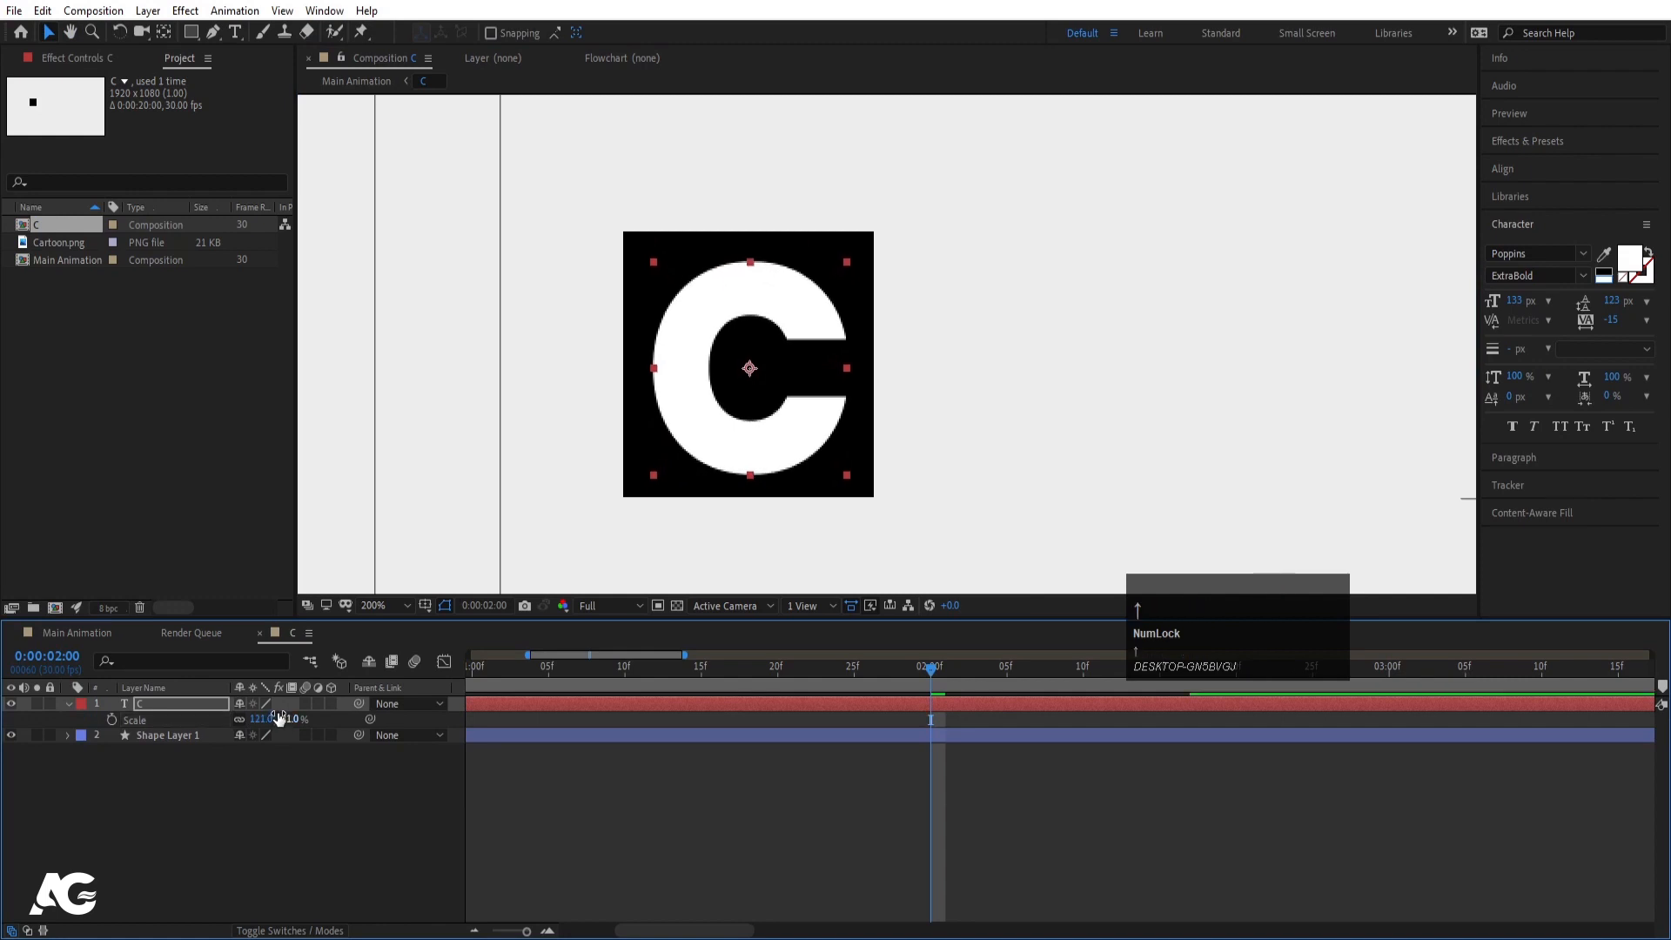
- Set the C text layer's in-point to 2 seconds, when the square lands
click(686, 838)
key(minus)
key(minus)
key(minus)
key(u)
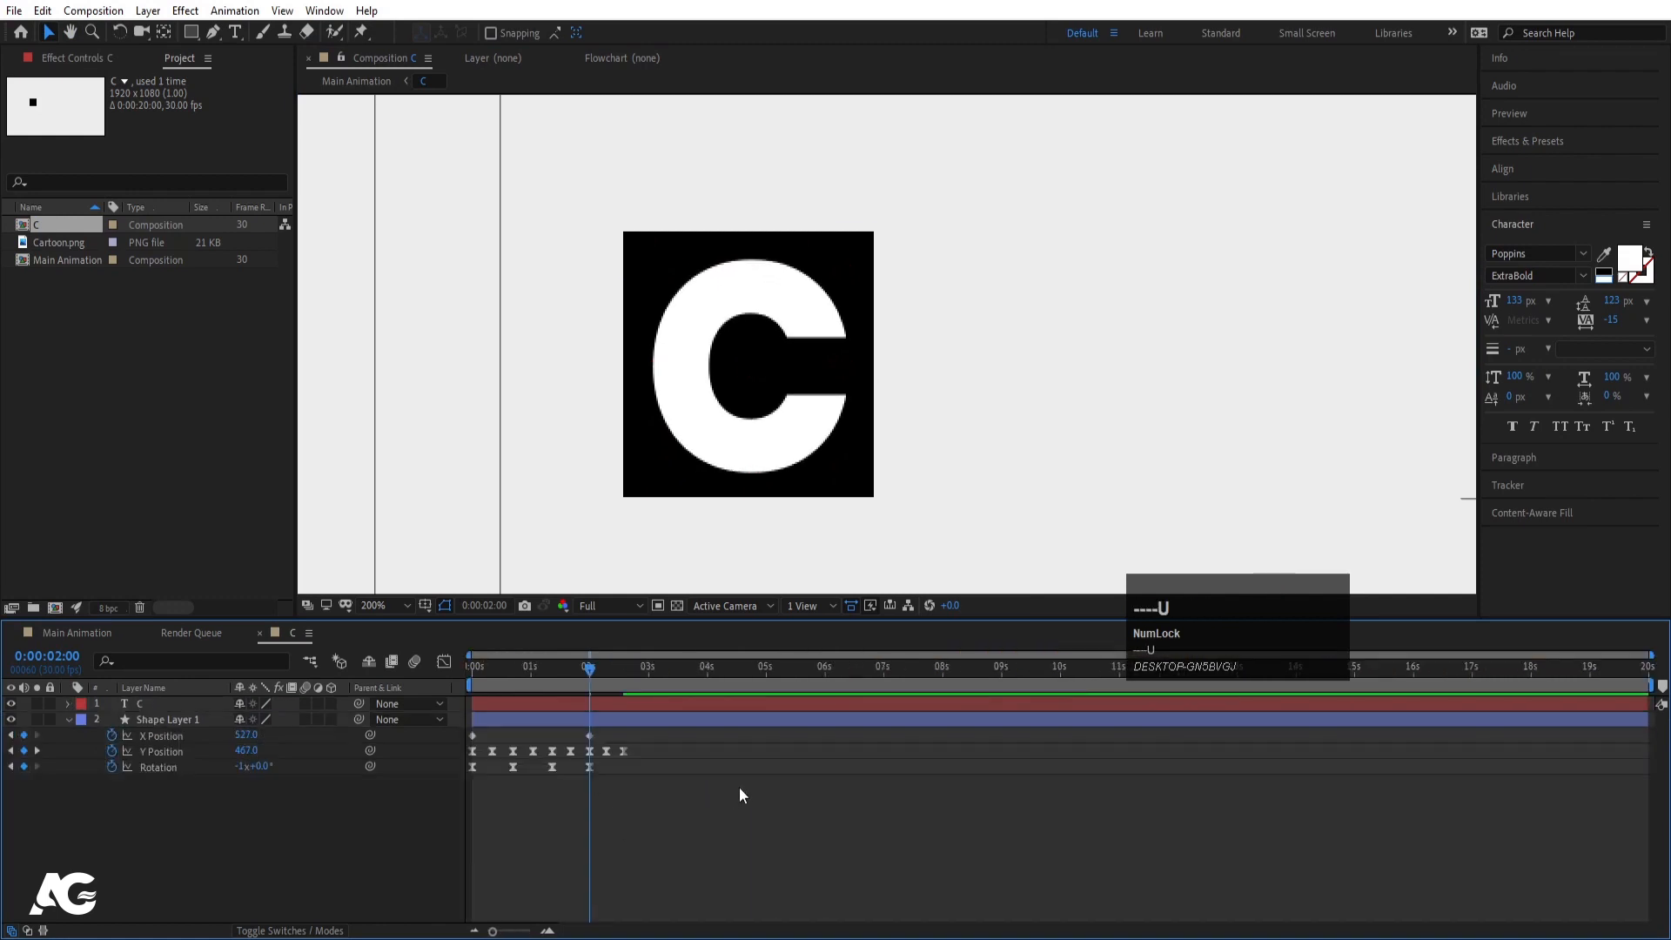
click(661, 722)
key(k)
key(j)
click(598, 703)
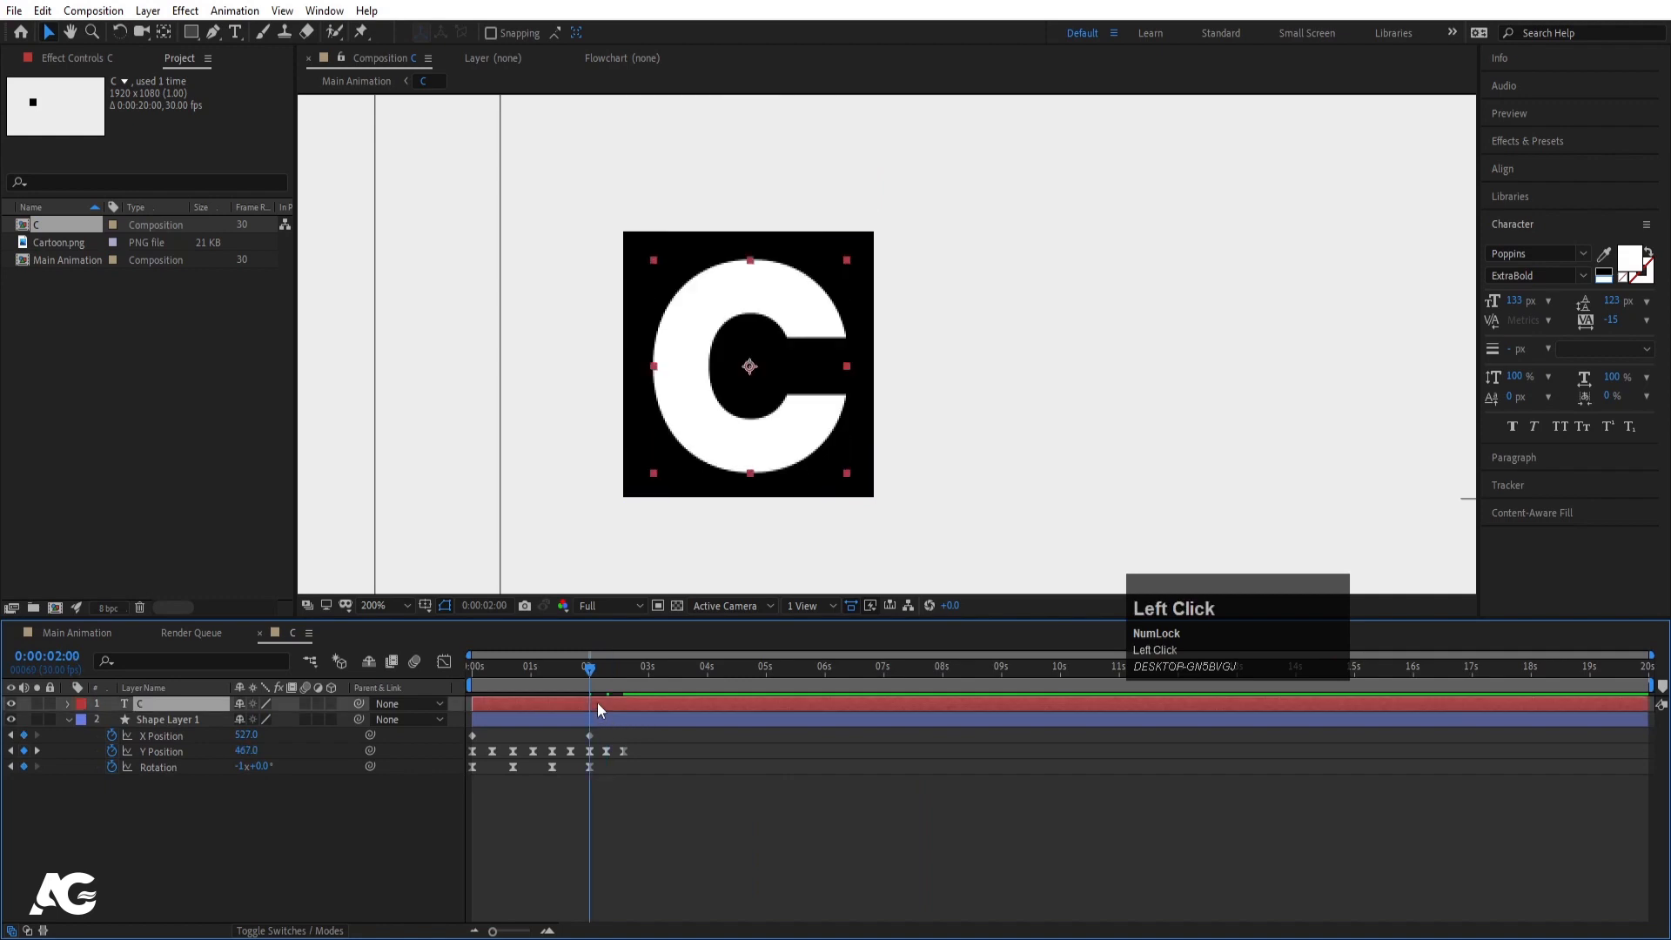
key(bracketleft)
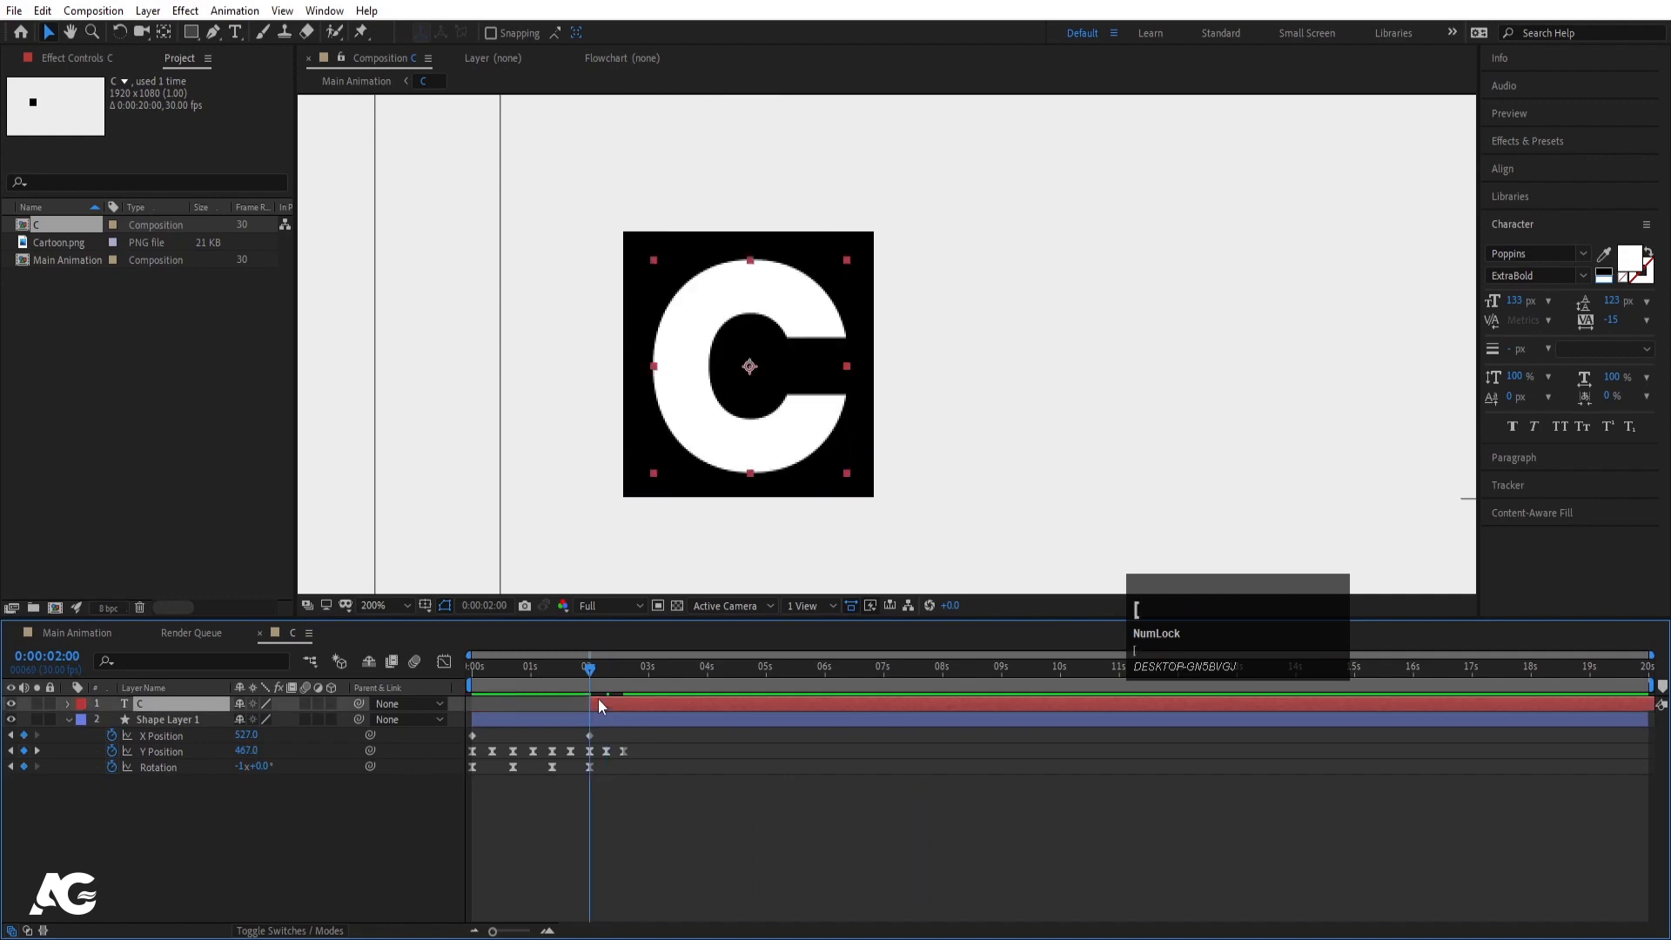
- Add a Position keyframe for the C layer at 2:17, its resting spot
click(68, 720)
key(p)
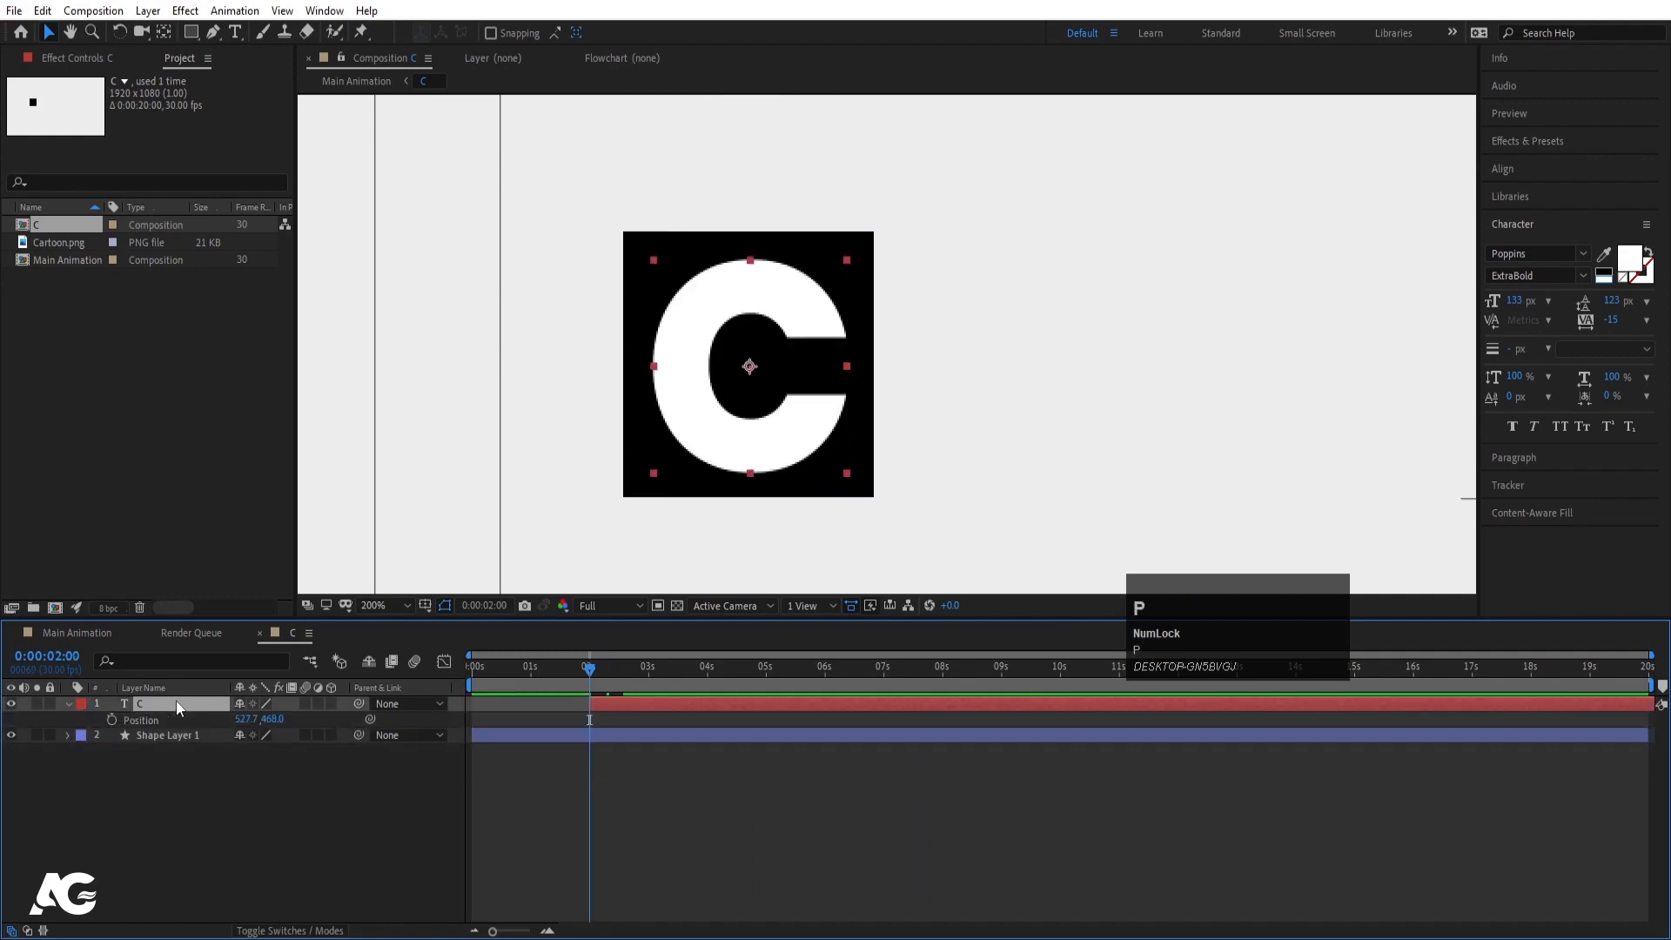
key(u)
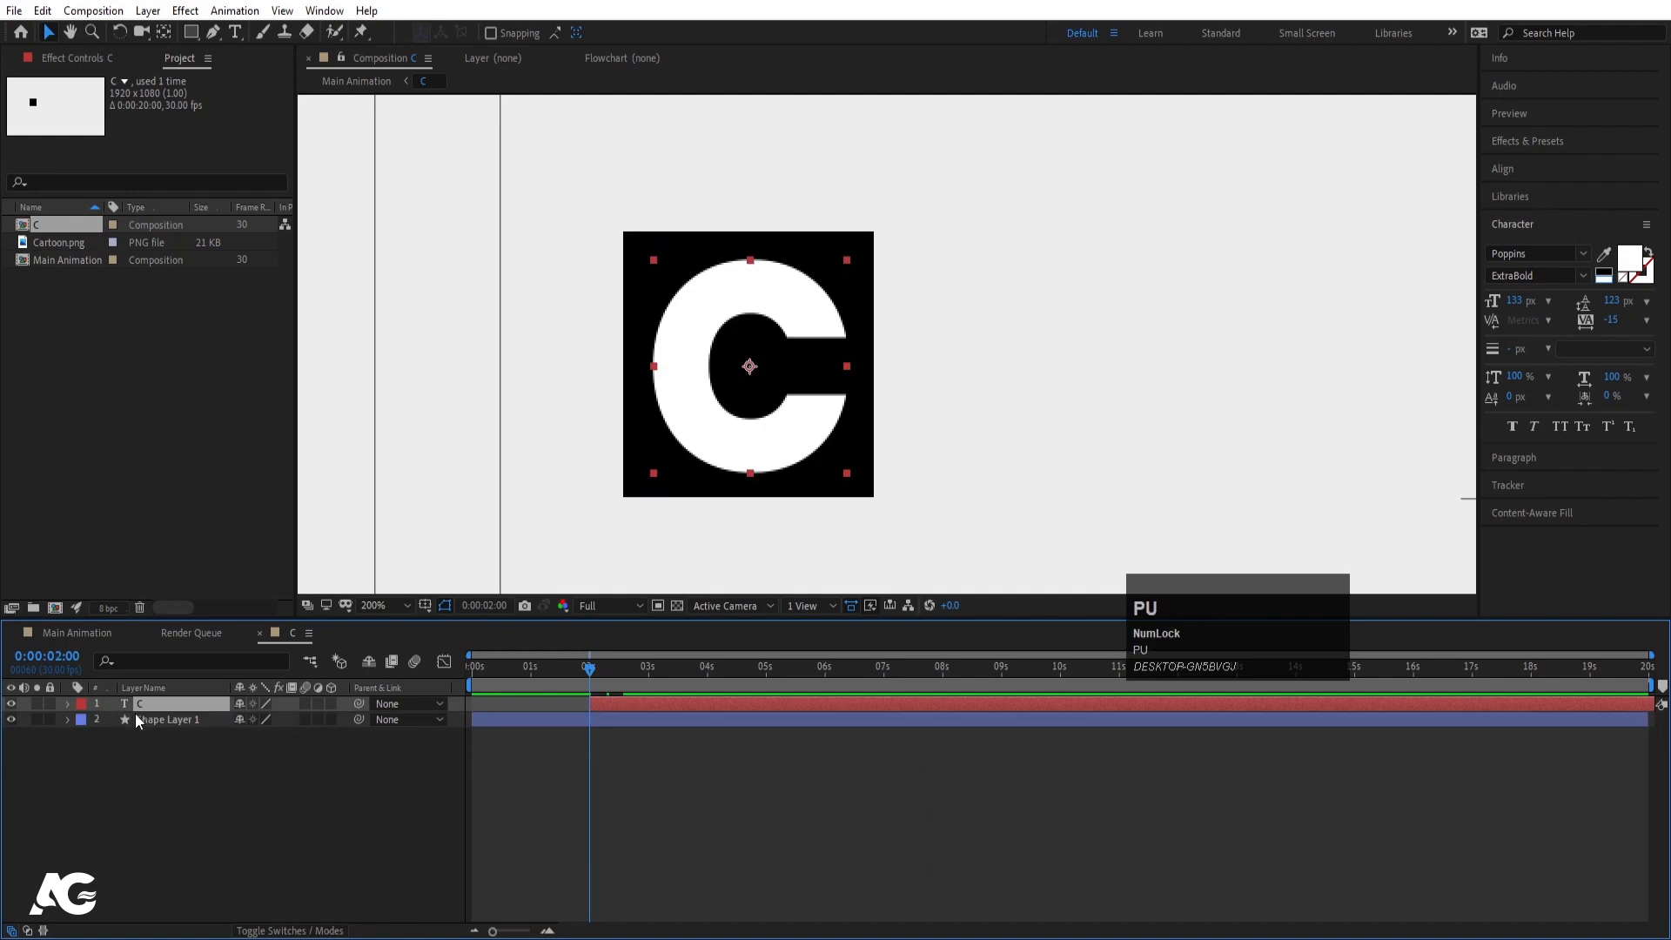
click(194, 797)
key(u)
key(k)
key(k)
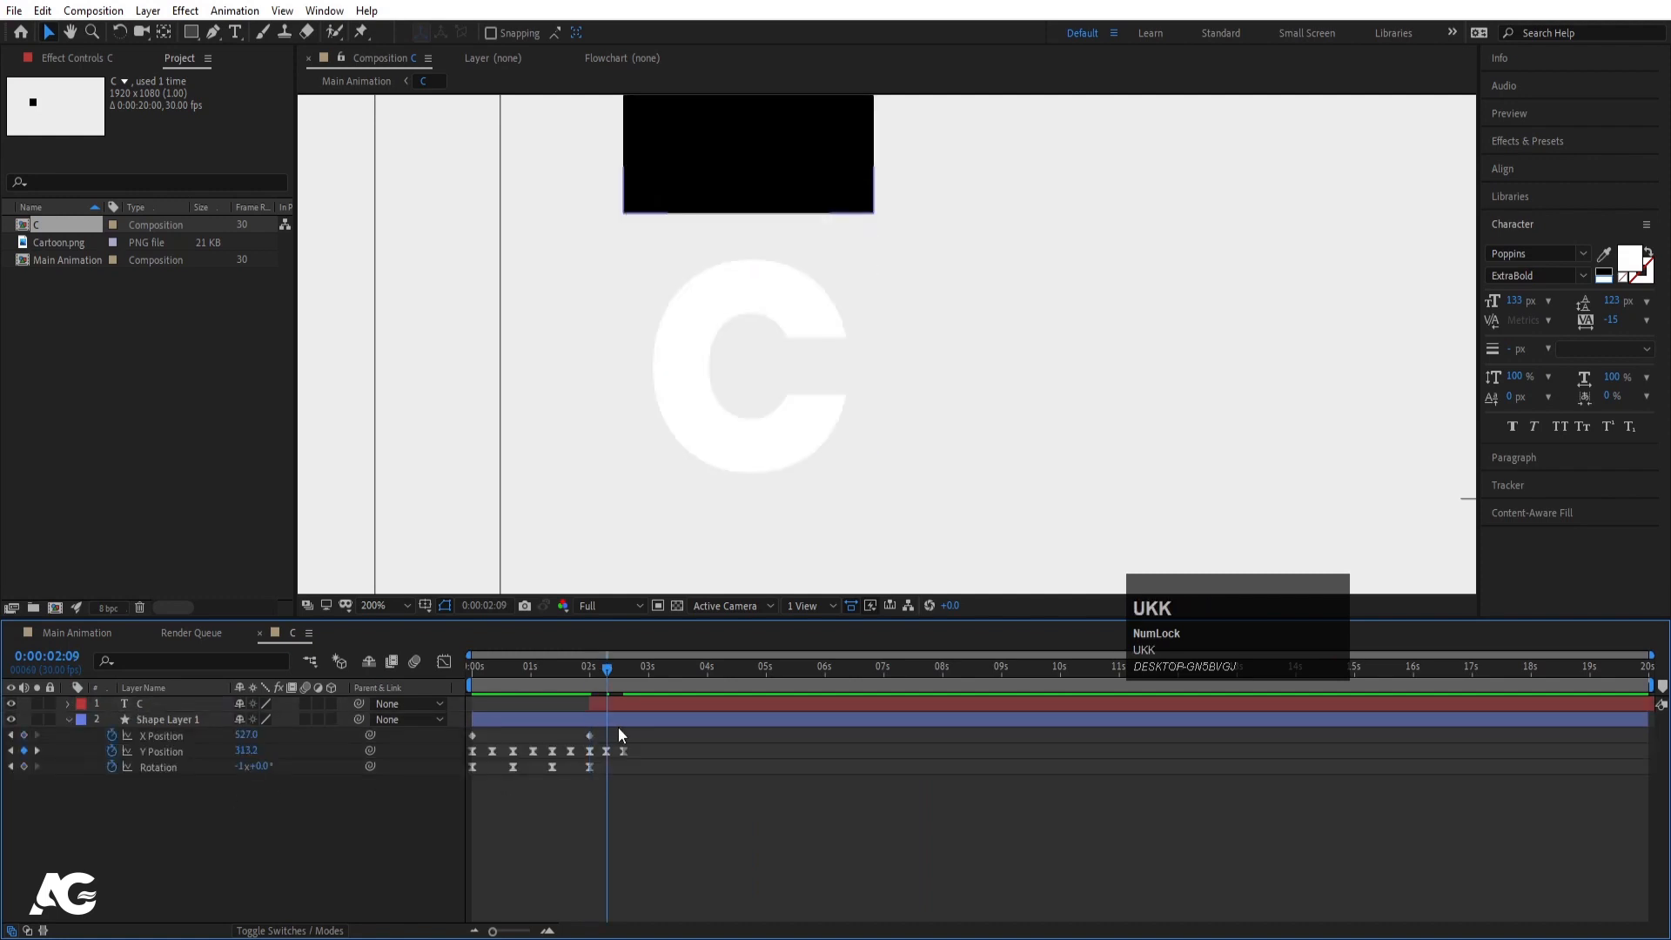
click(176, 707)
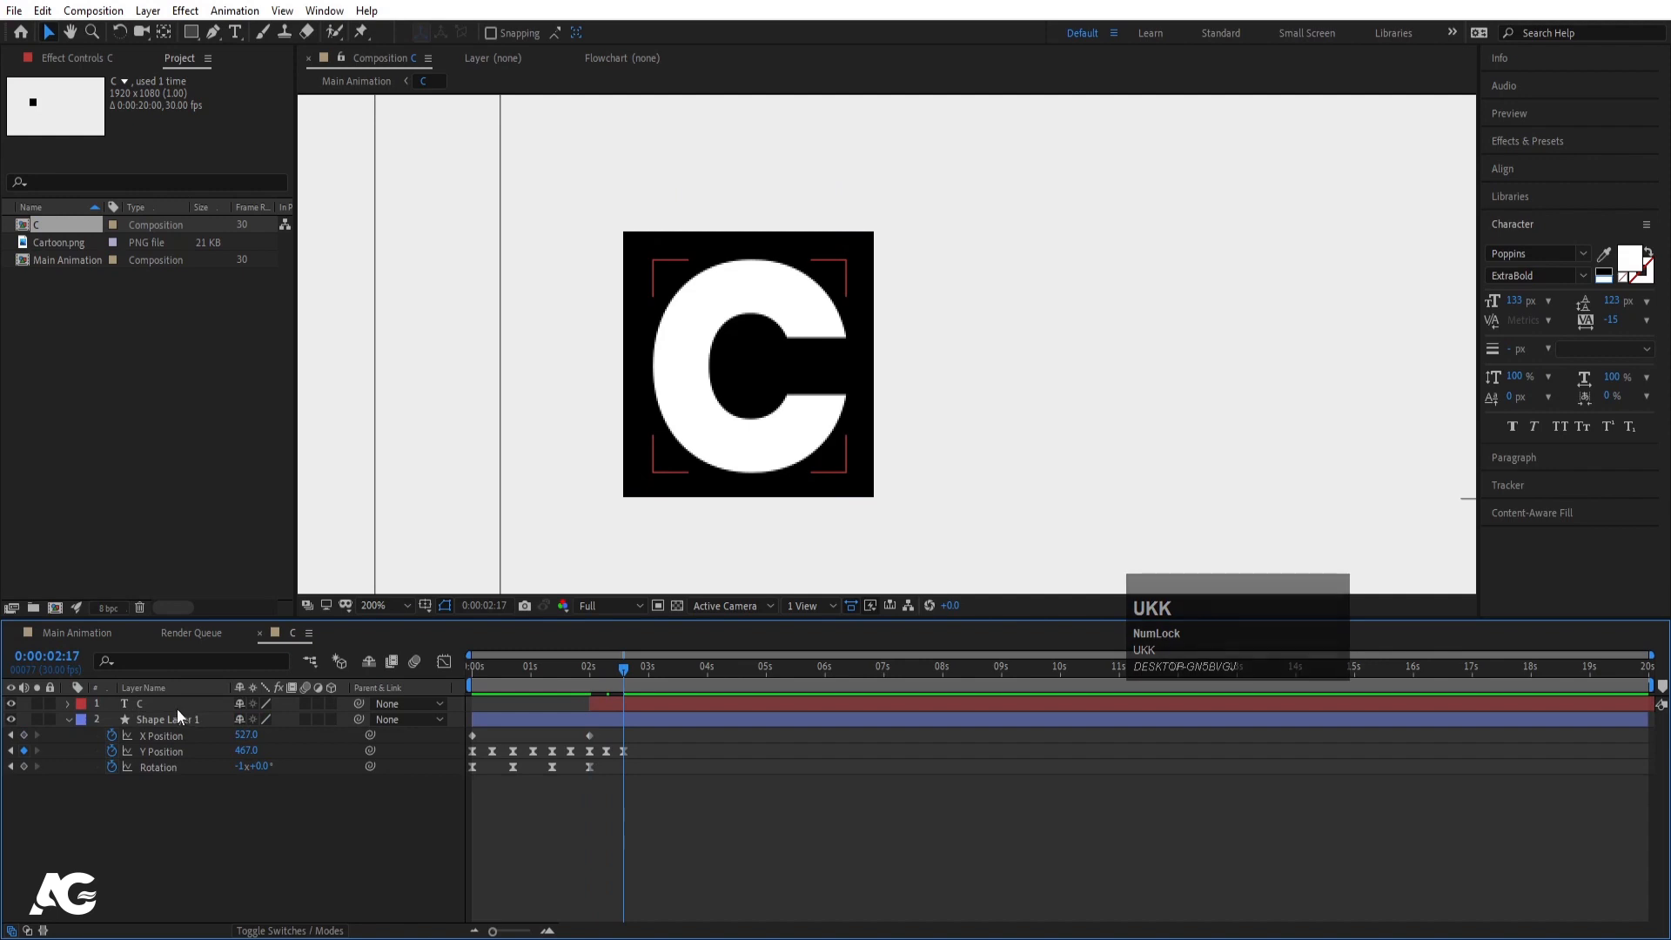
key(p)
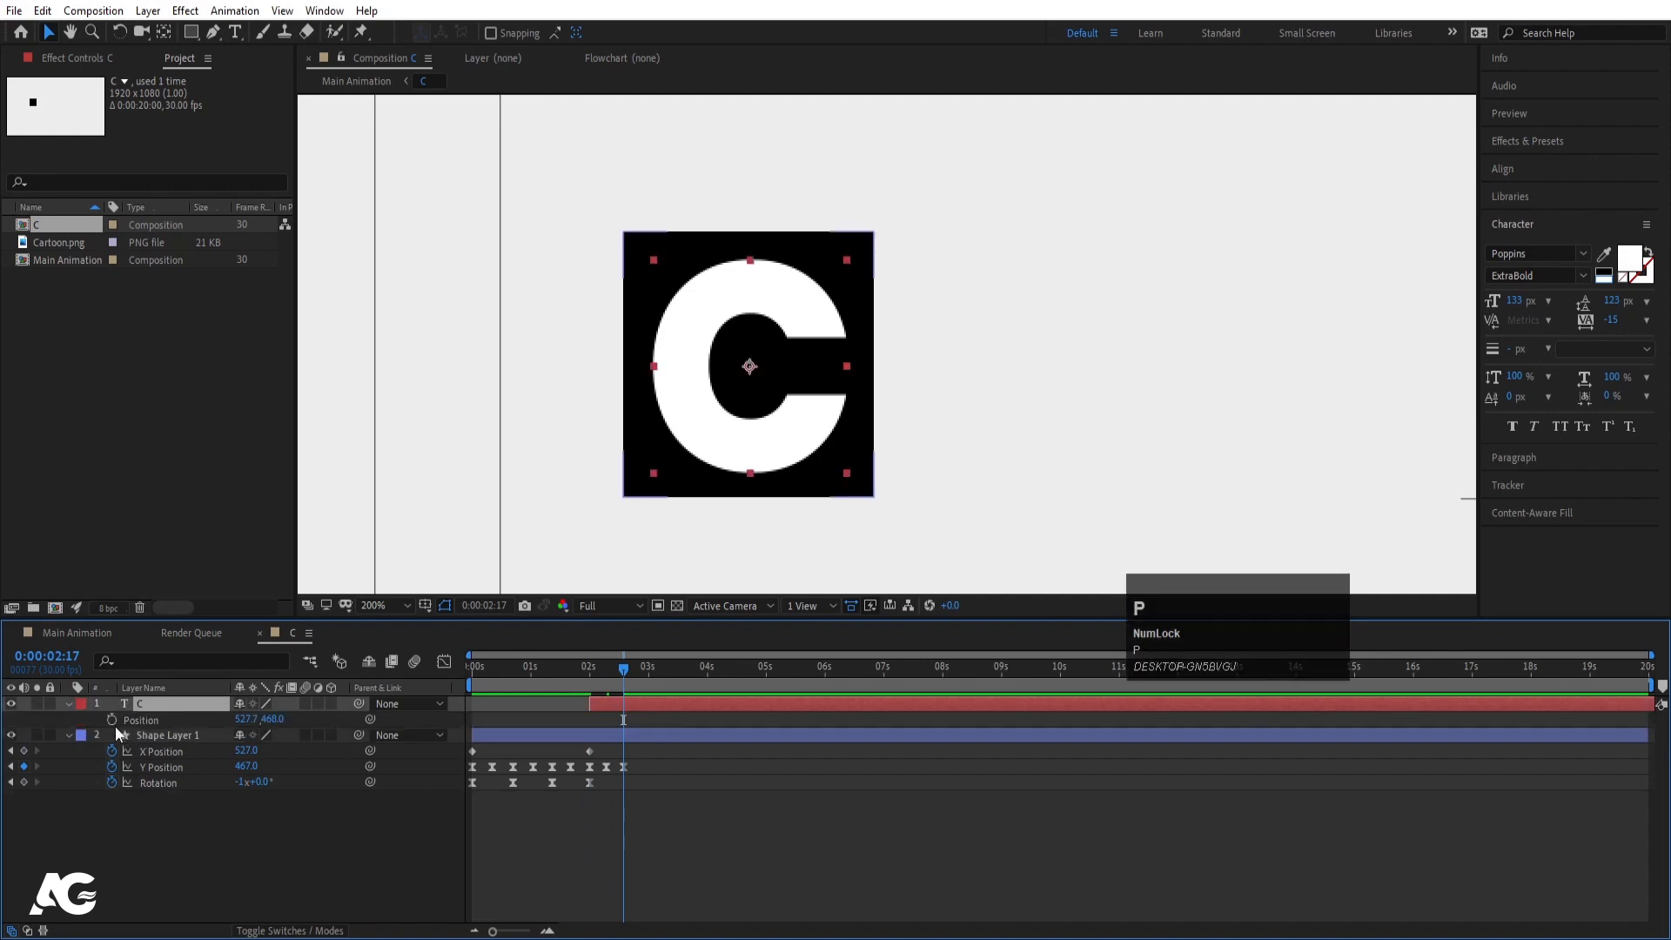
click(111, 723)
- Keyframe C's position high at 2:09 and down inside the black square at 2:00
key(=)
key(=)
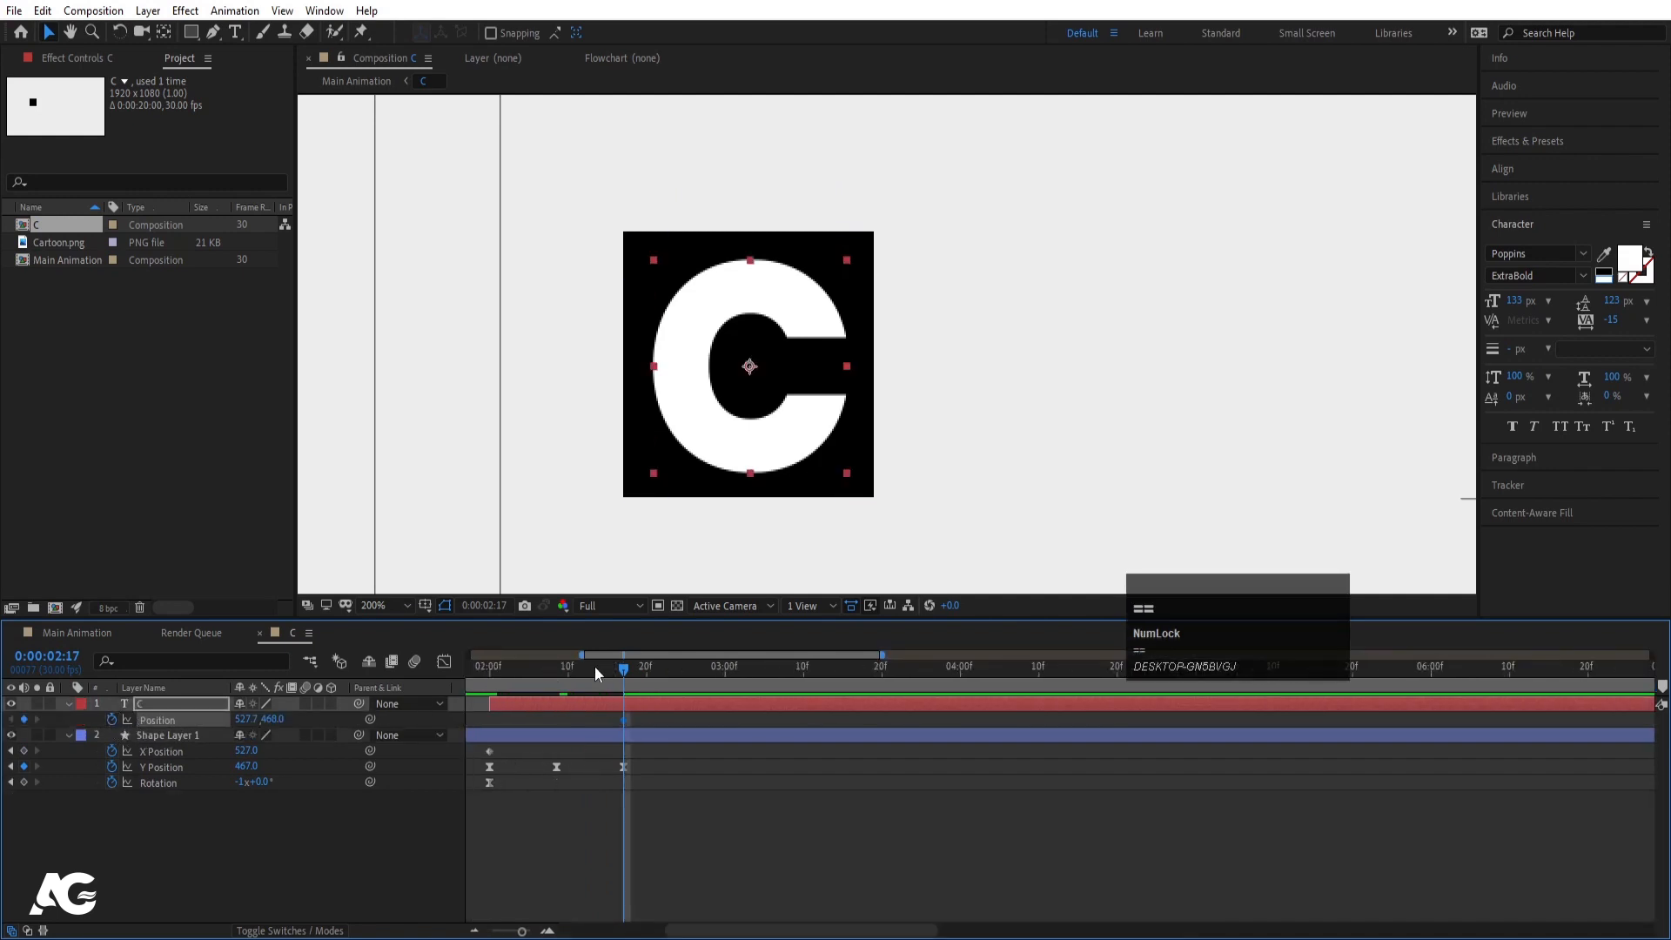
drag(567, 669, 563, 670)
scroll(864, 386, down, 1)
drag(927, 335, 840, 177)
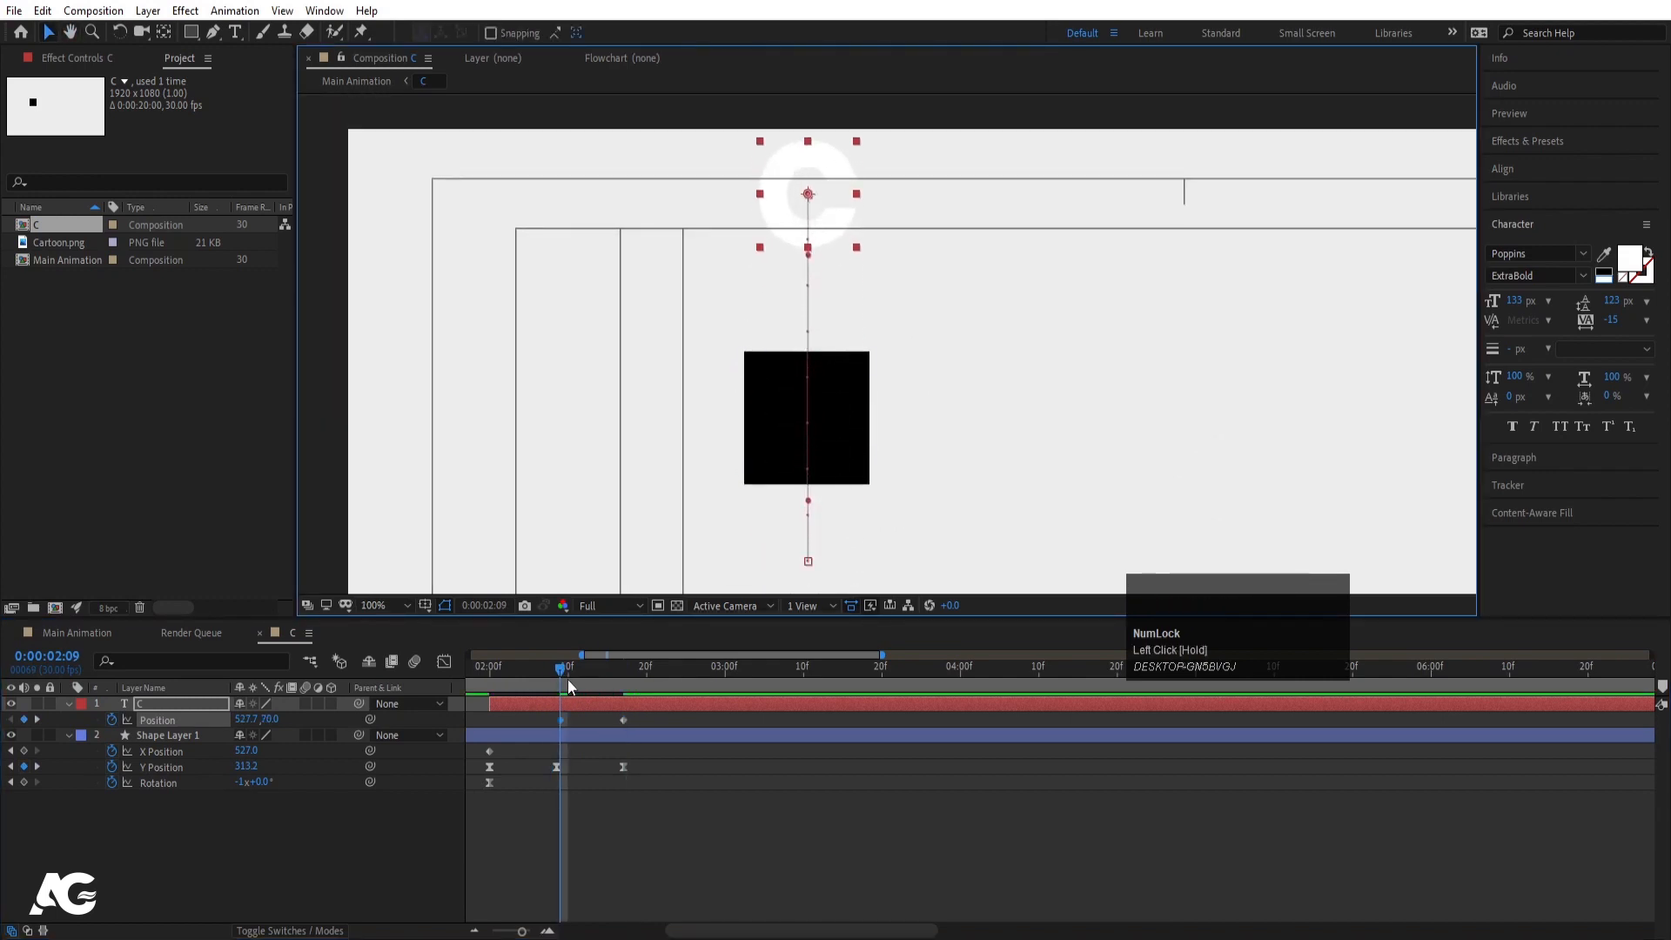
drag(568, 679, 491, 670)
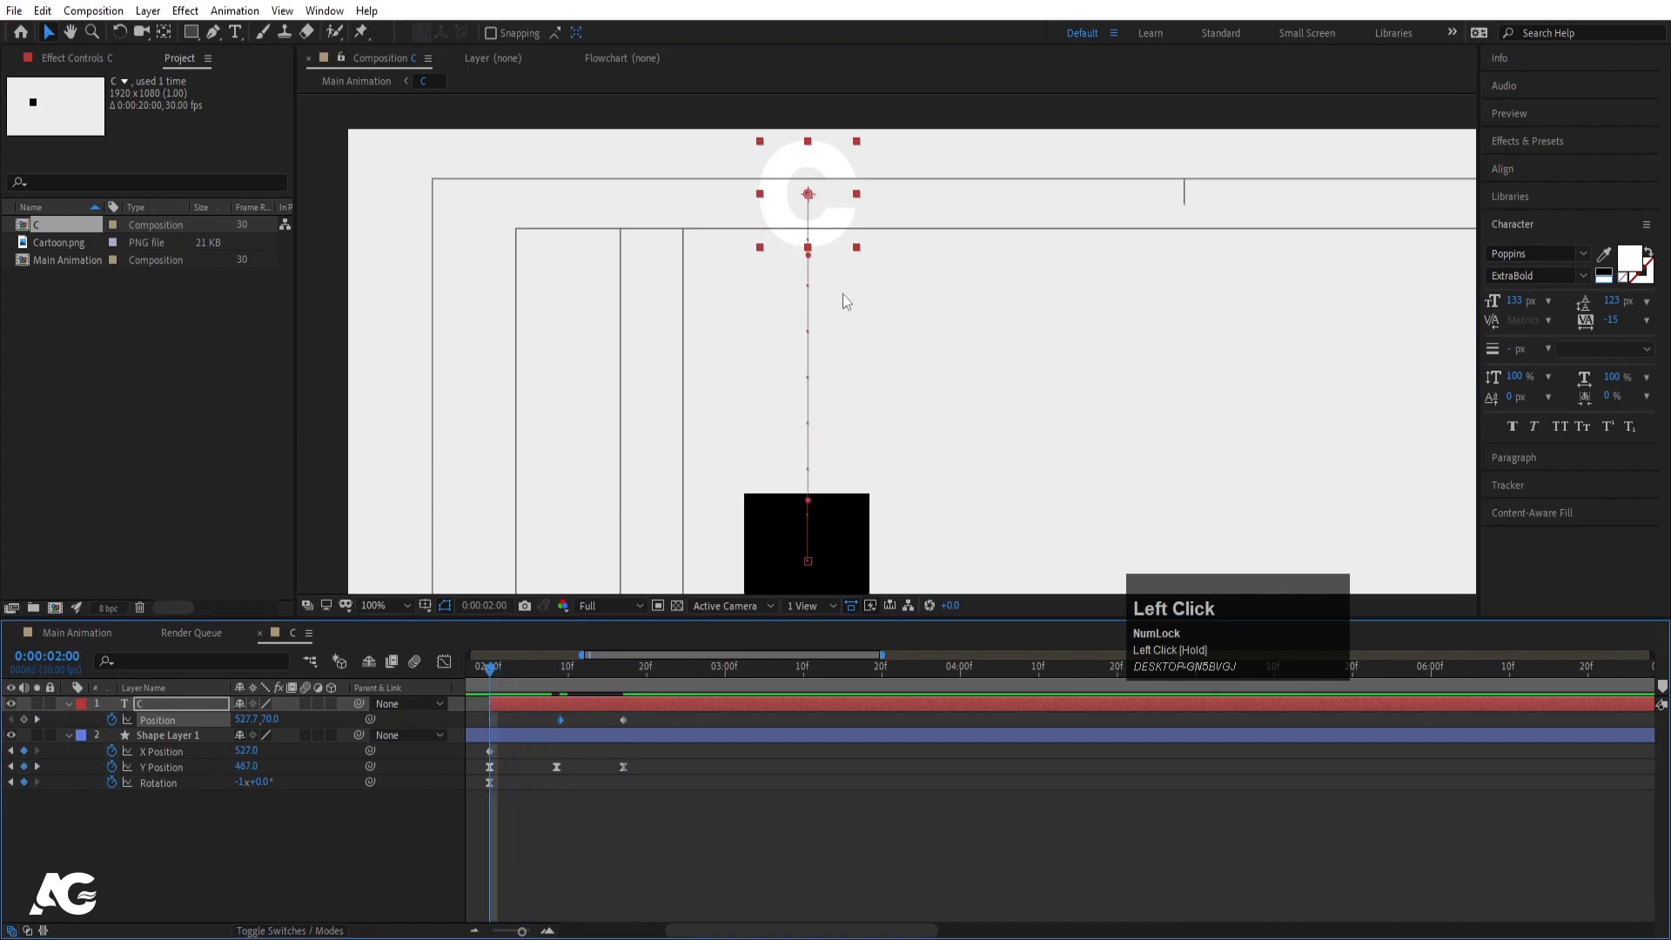
drag(828, 232, 840, 531)
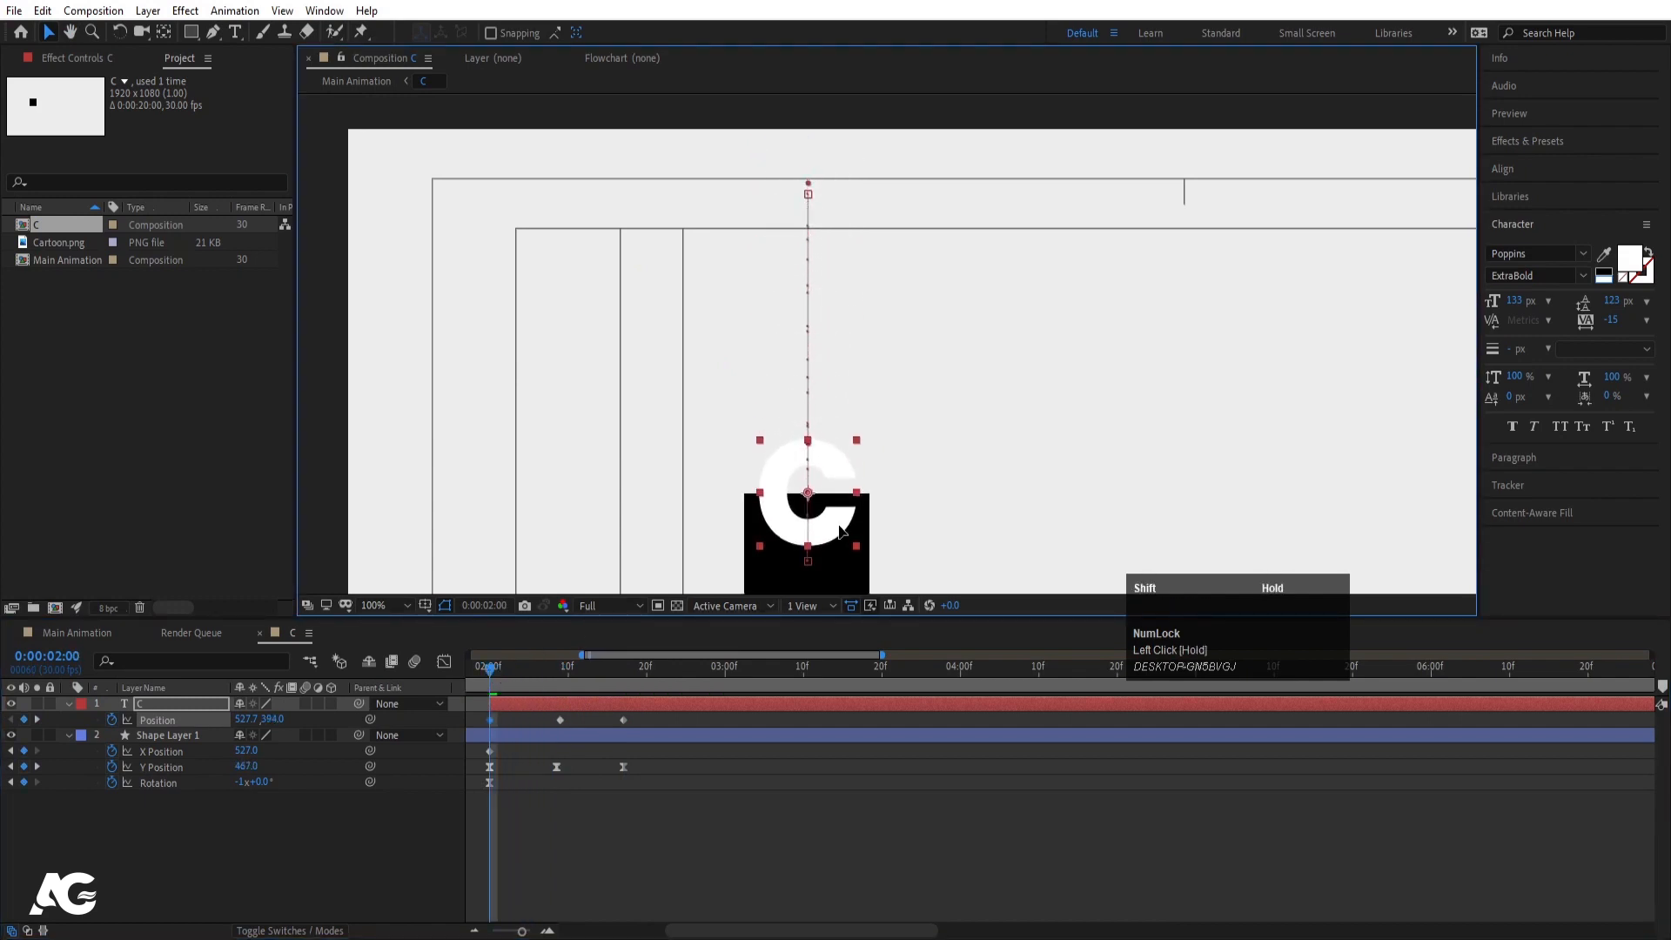
- Add Scale keyframes of 0% at 2:00 and 121% at 2:09, then preview the pop
key(s)
click(109, 719)
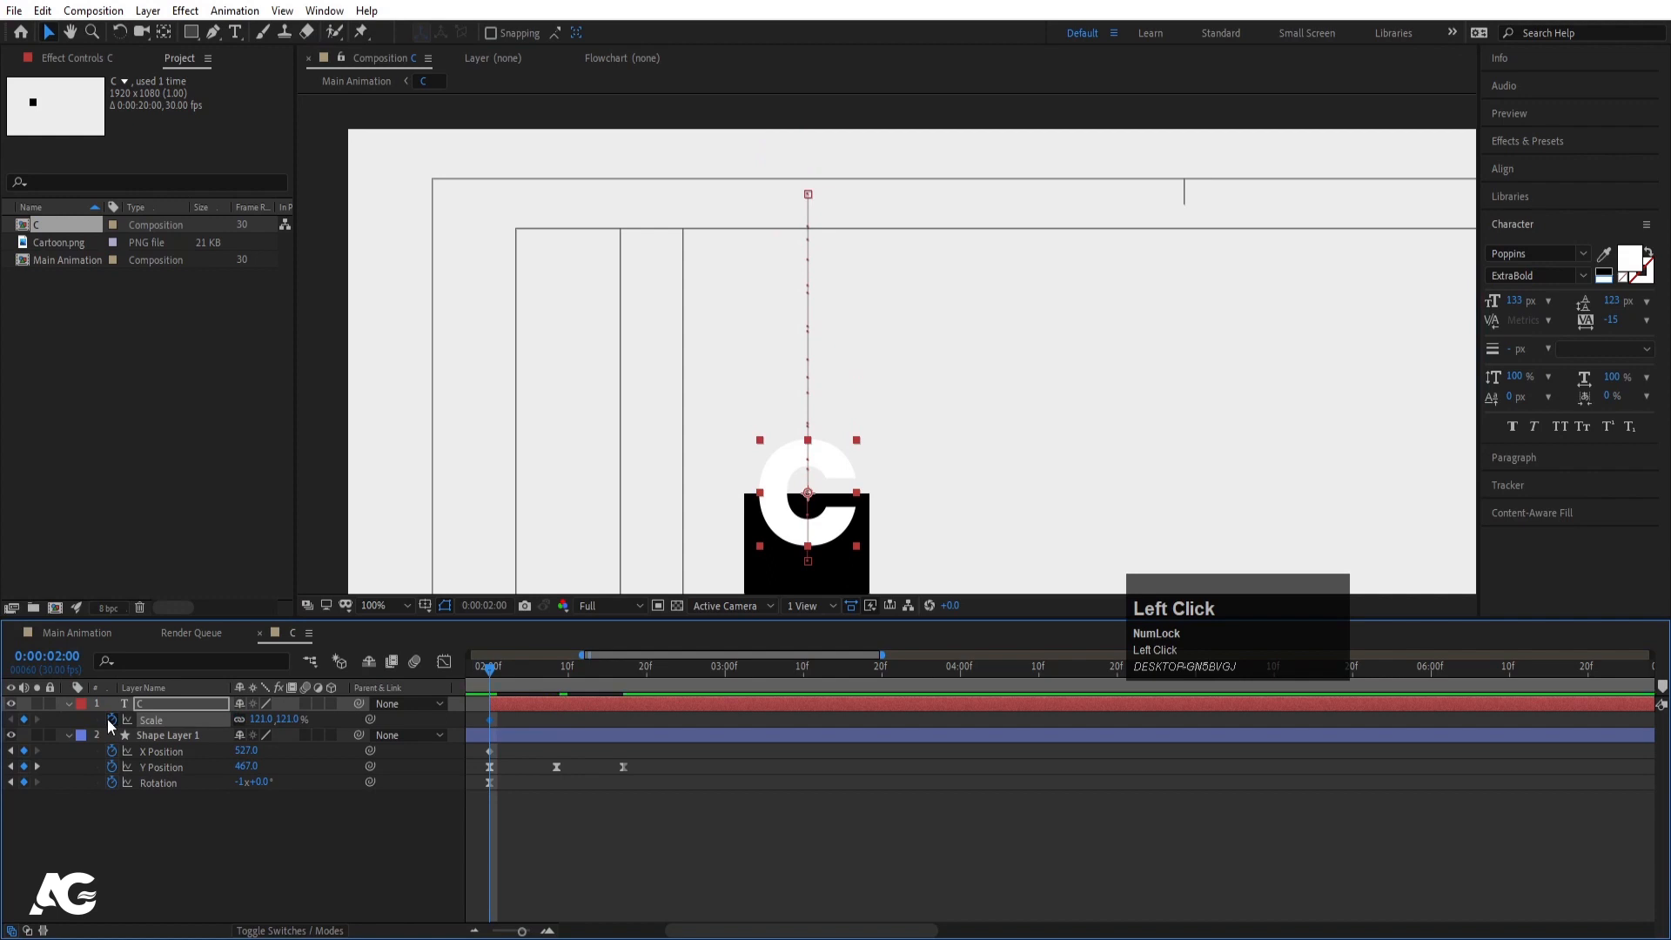
key(u)
key(k)
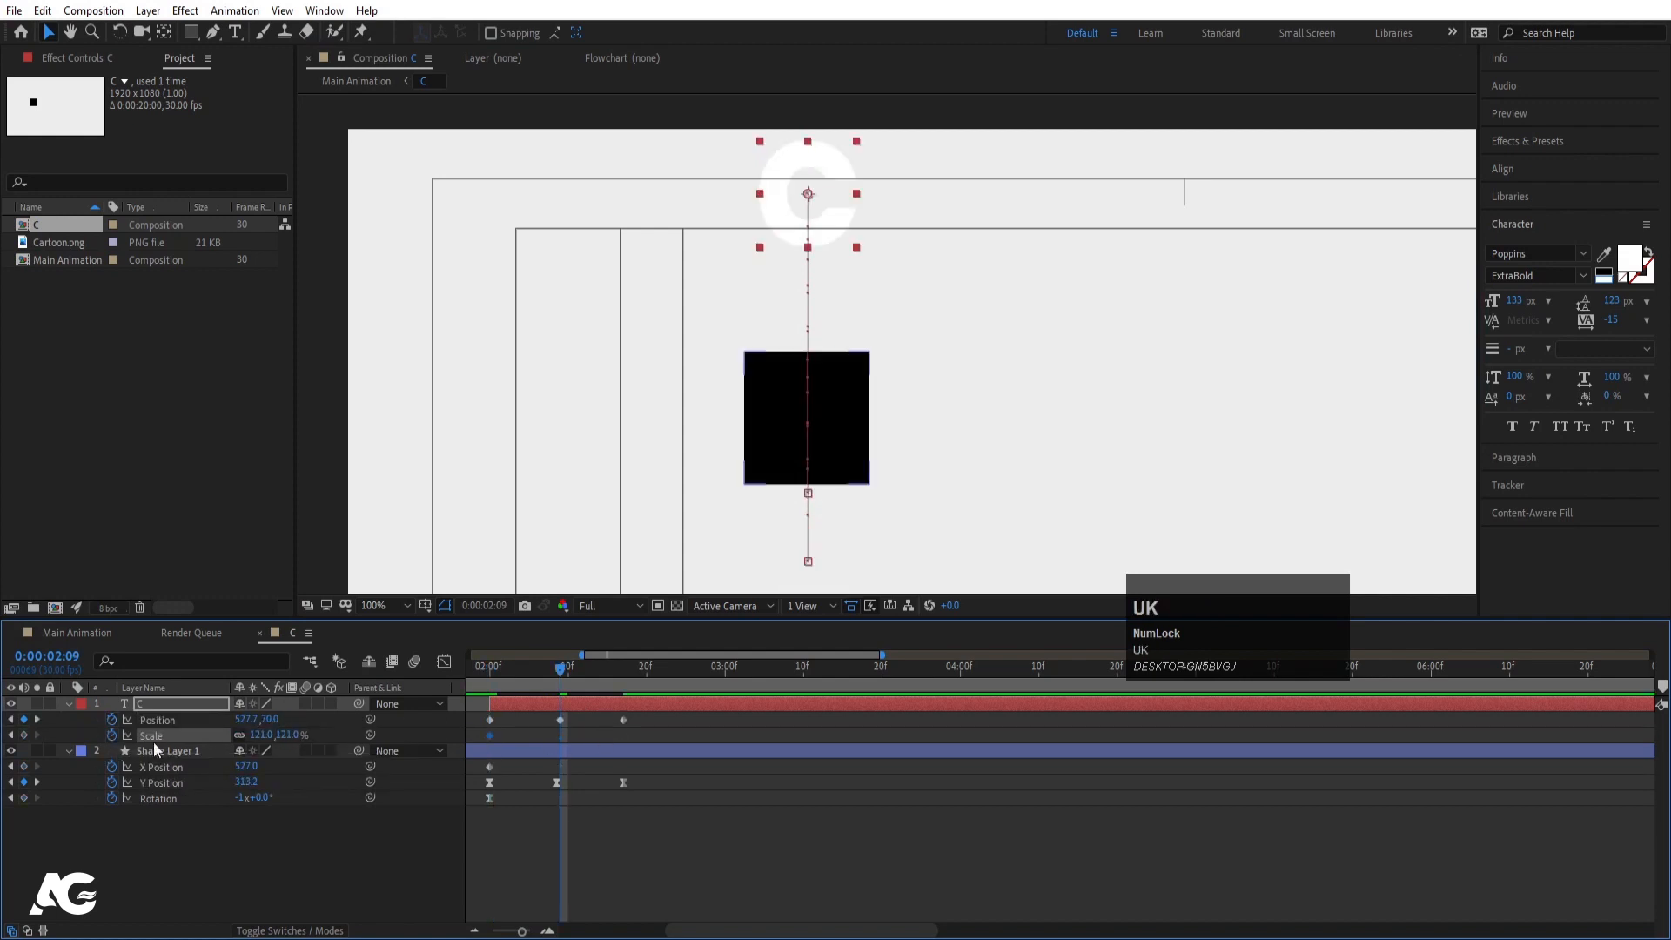
click(25, 735)
key(j)
click(258, 736)
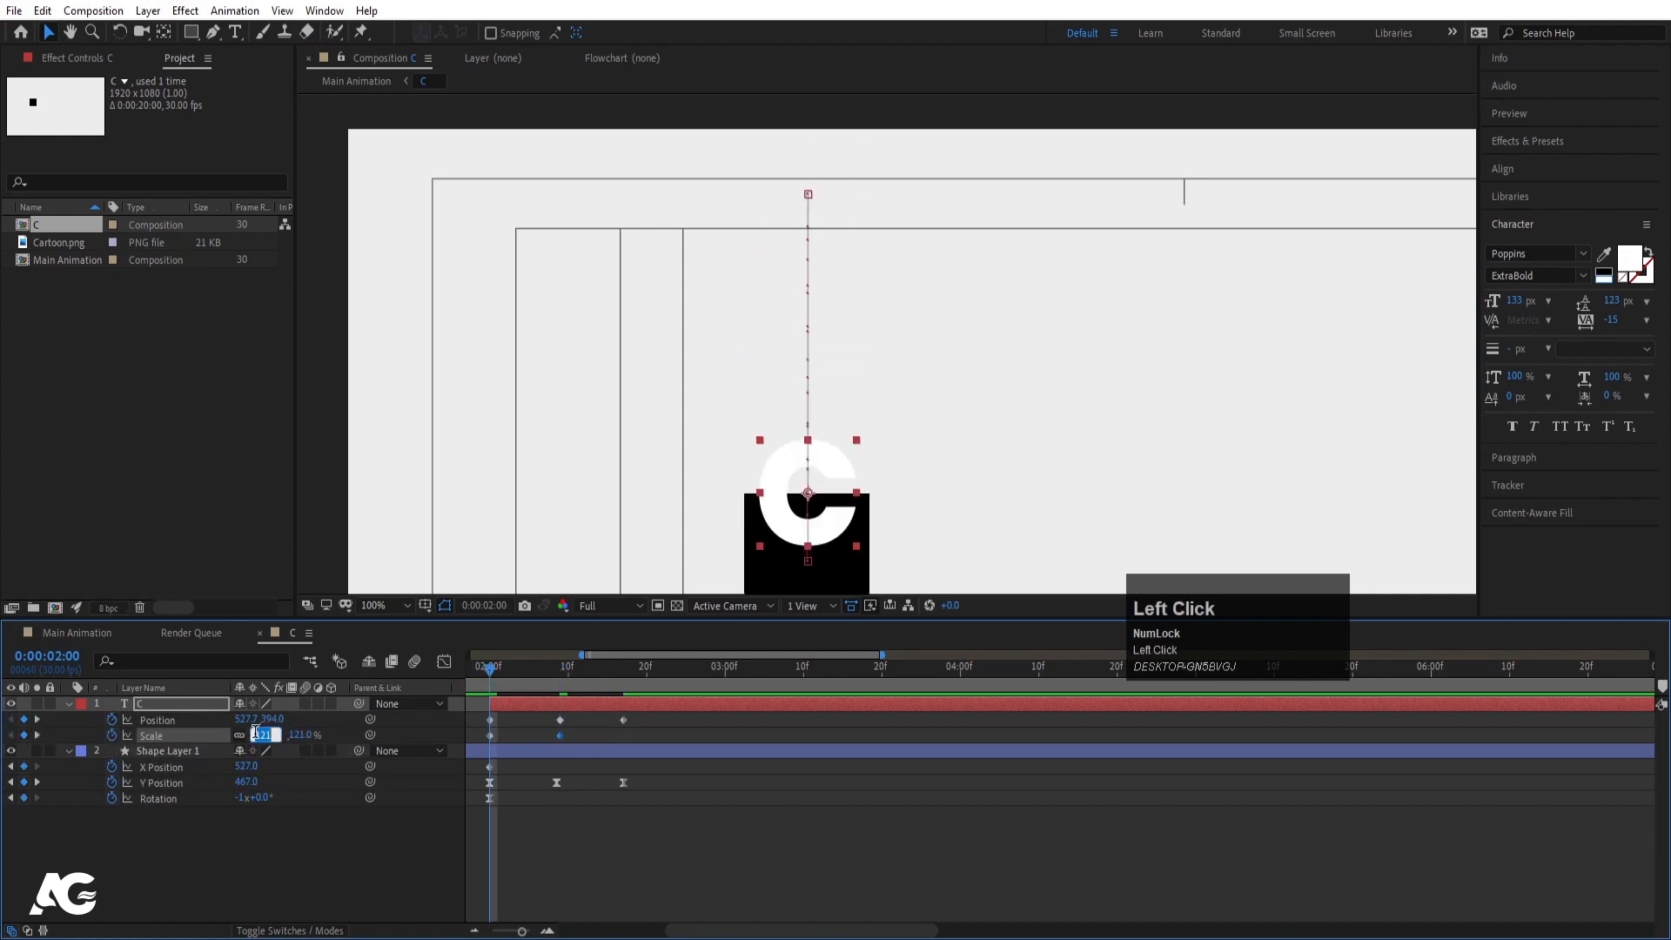
text(0)
key(Return)
key(space)
key(space)
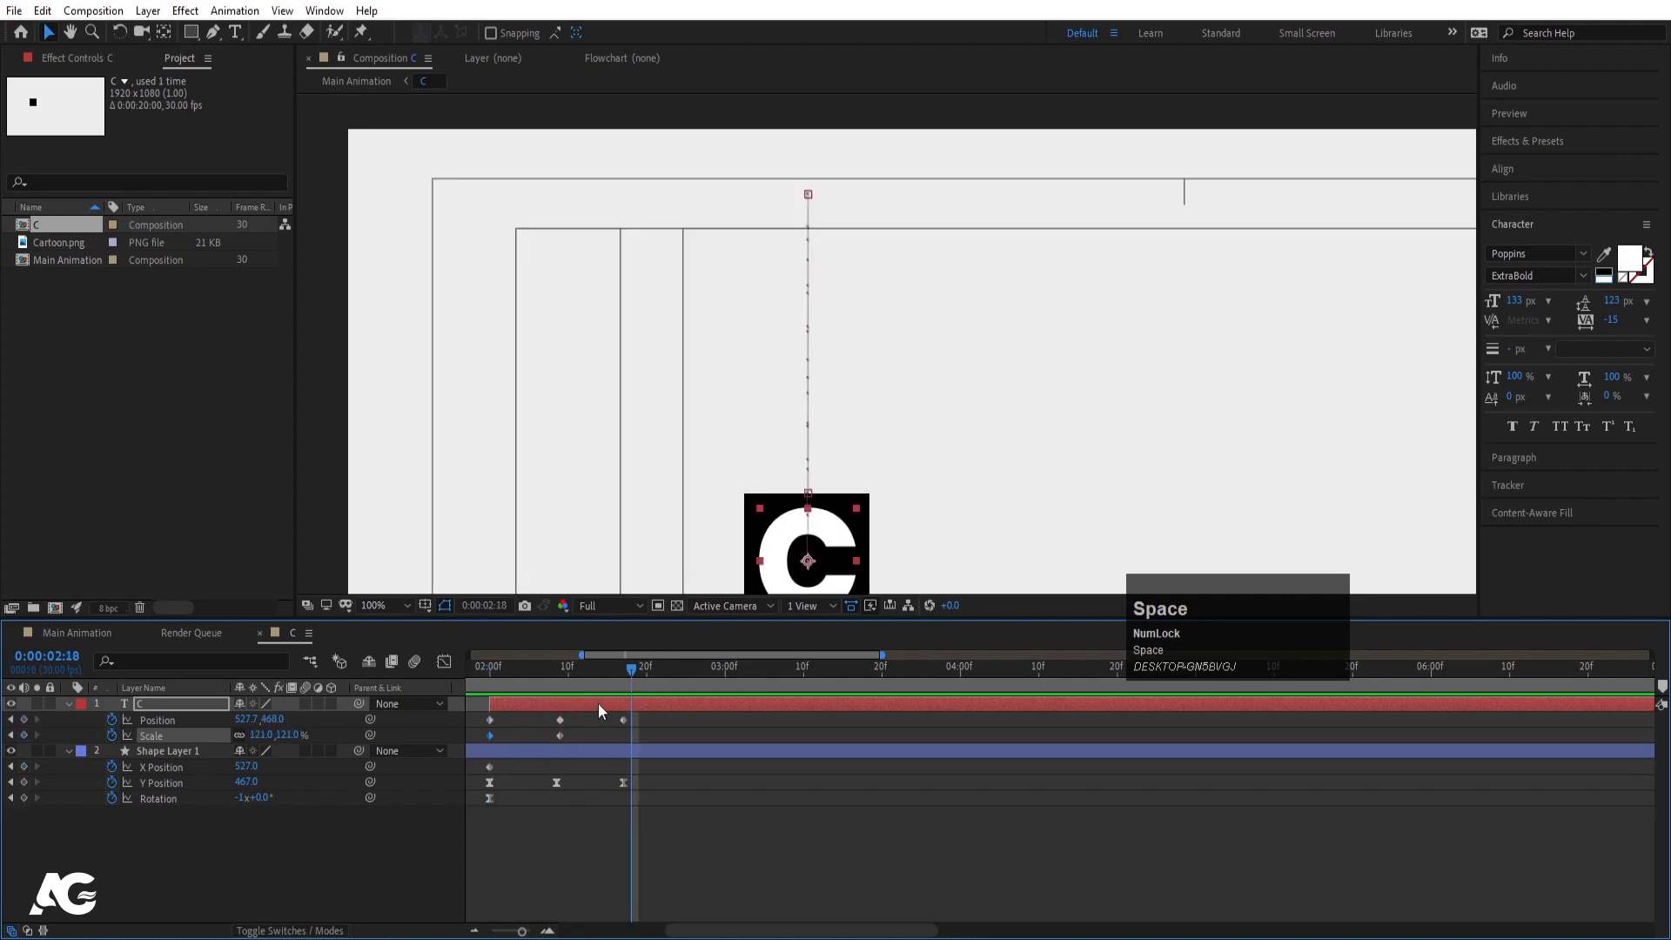
- Shift C's last Position keyframe two frames later and preview the drop
drag(480, 712, 716, 719)
click(708, 719)
drag(633, 673, 456, 684)
key(space)
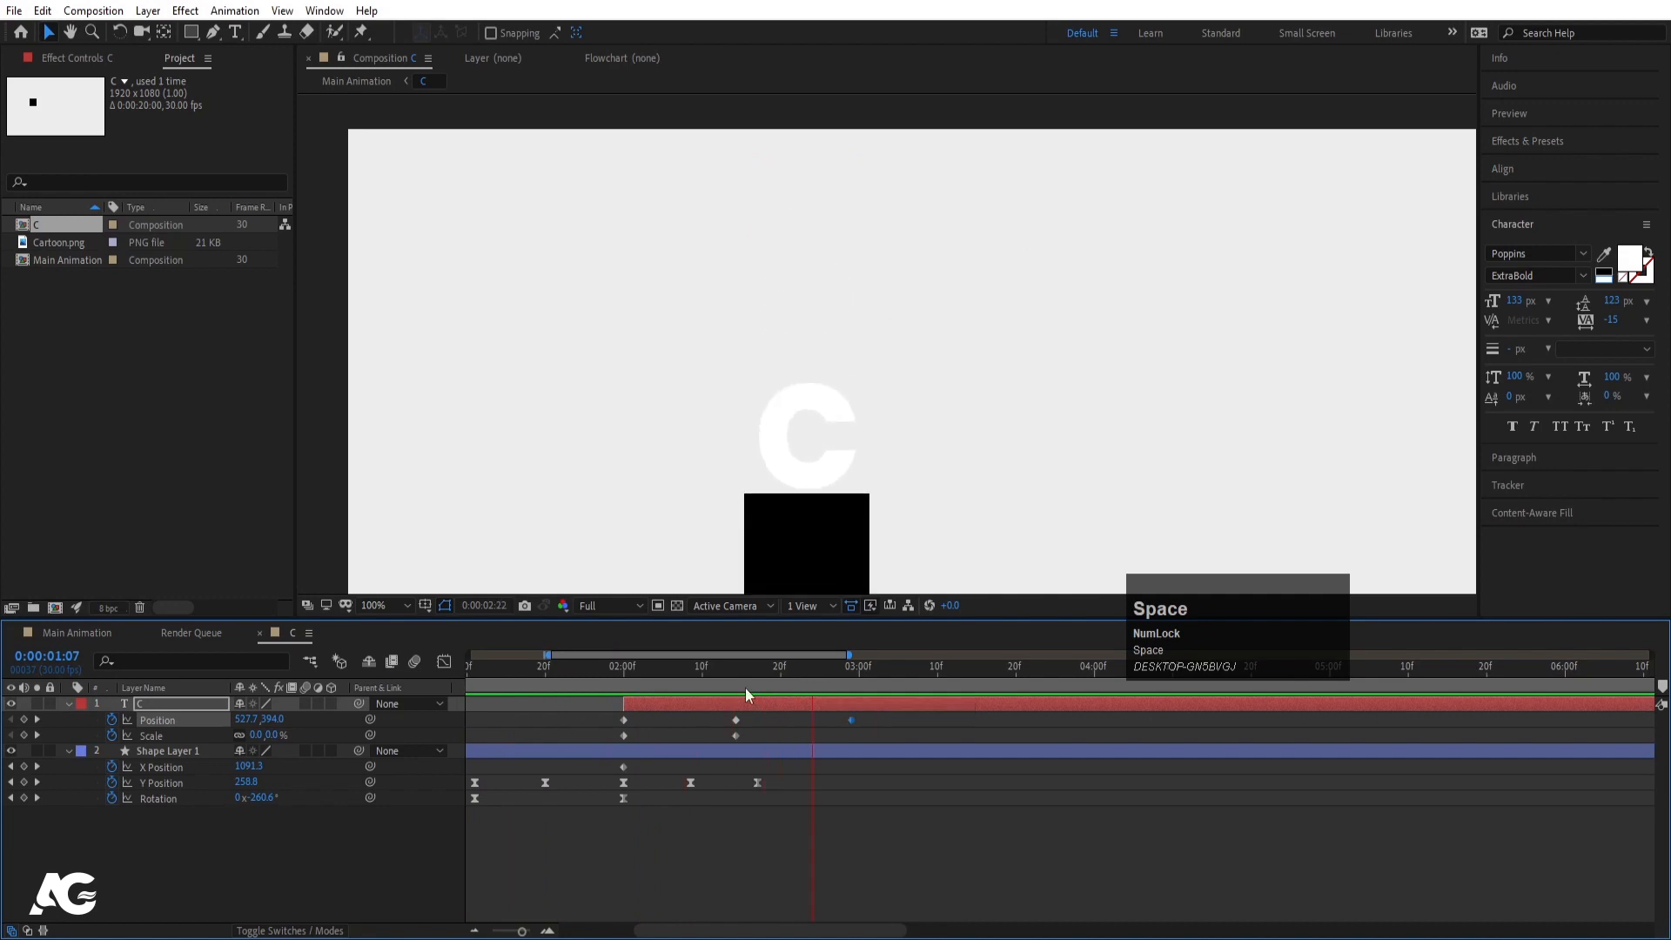
key(space)
- Apply Easy Ease to C's three Position keyframes and view their speed graph
drag(601, 720, 861, 715)
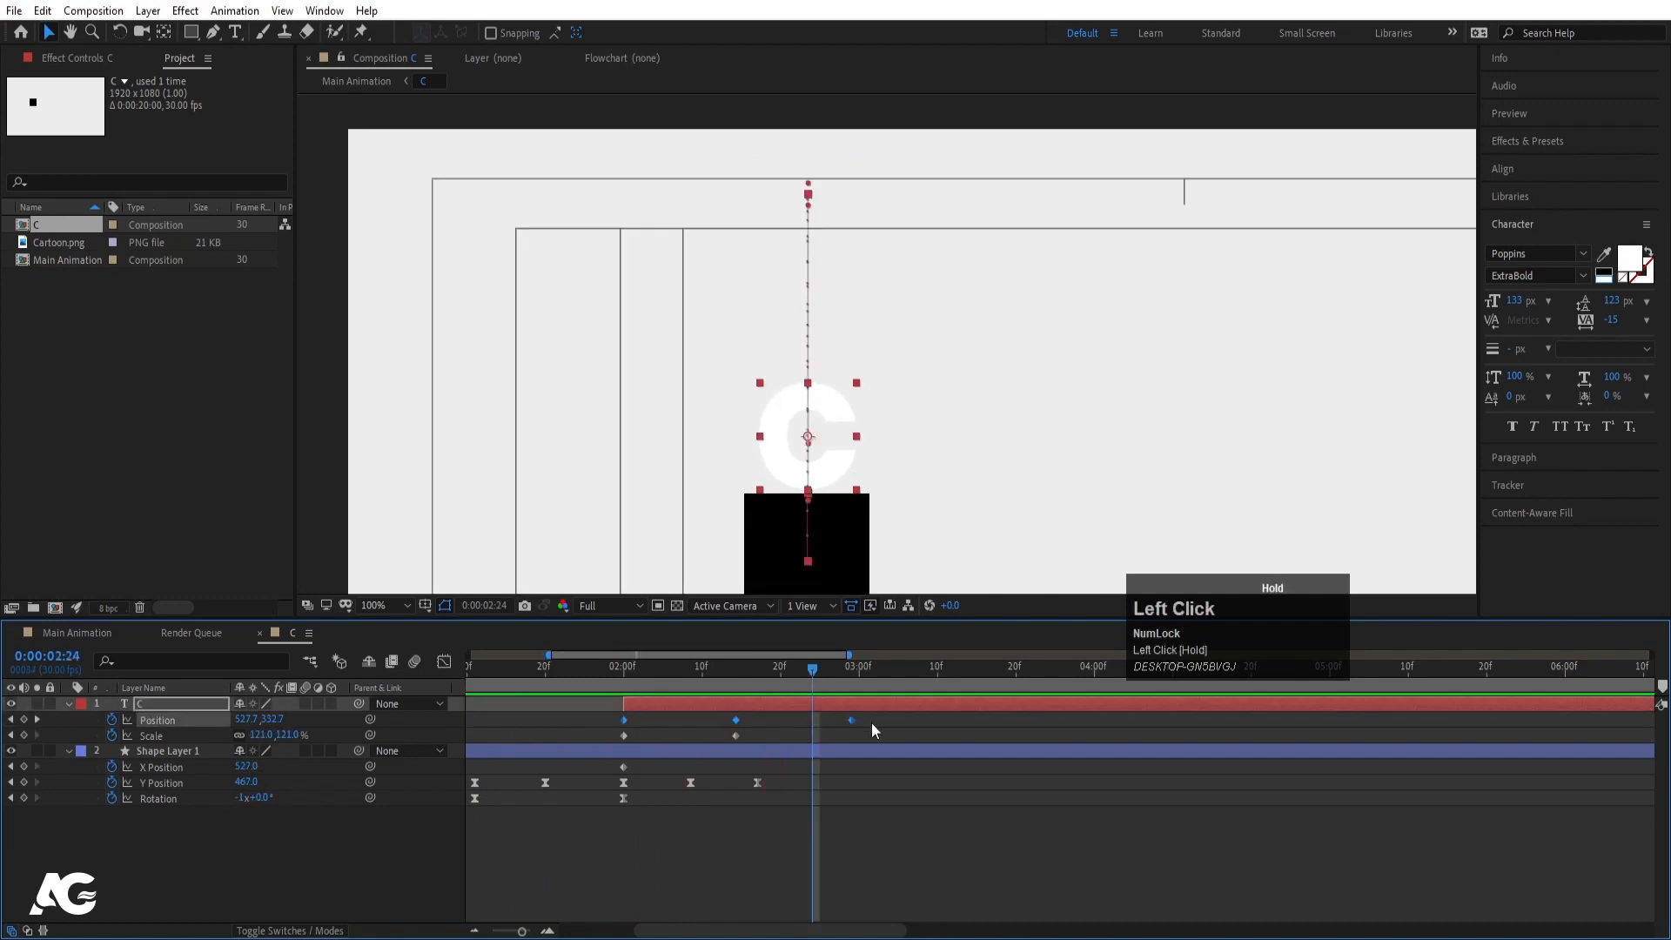
key(F9)
click(444, 661)
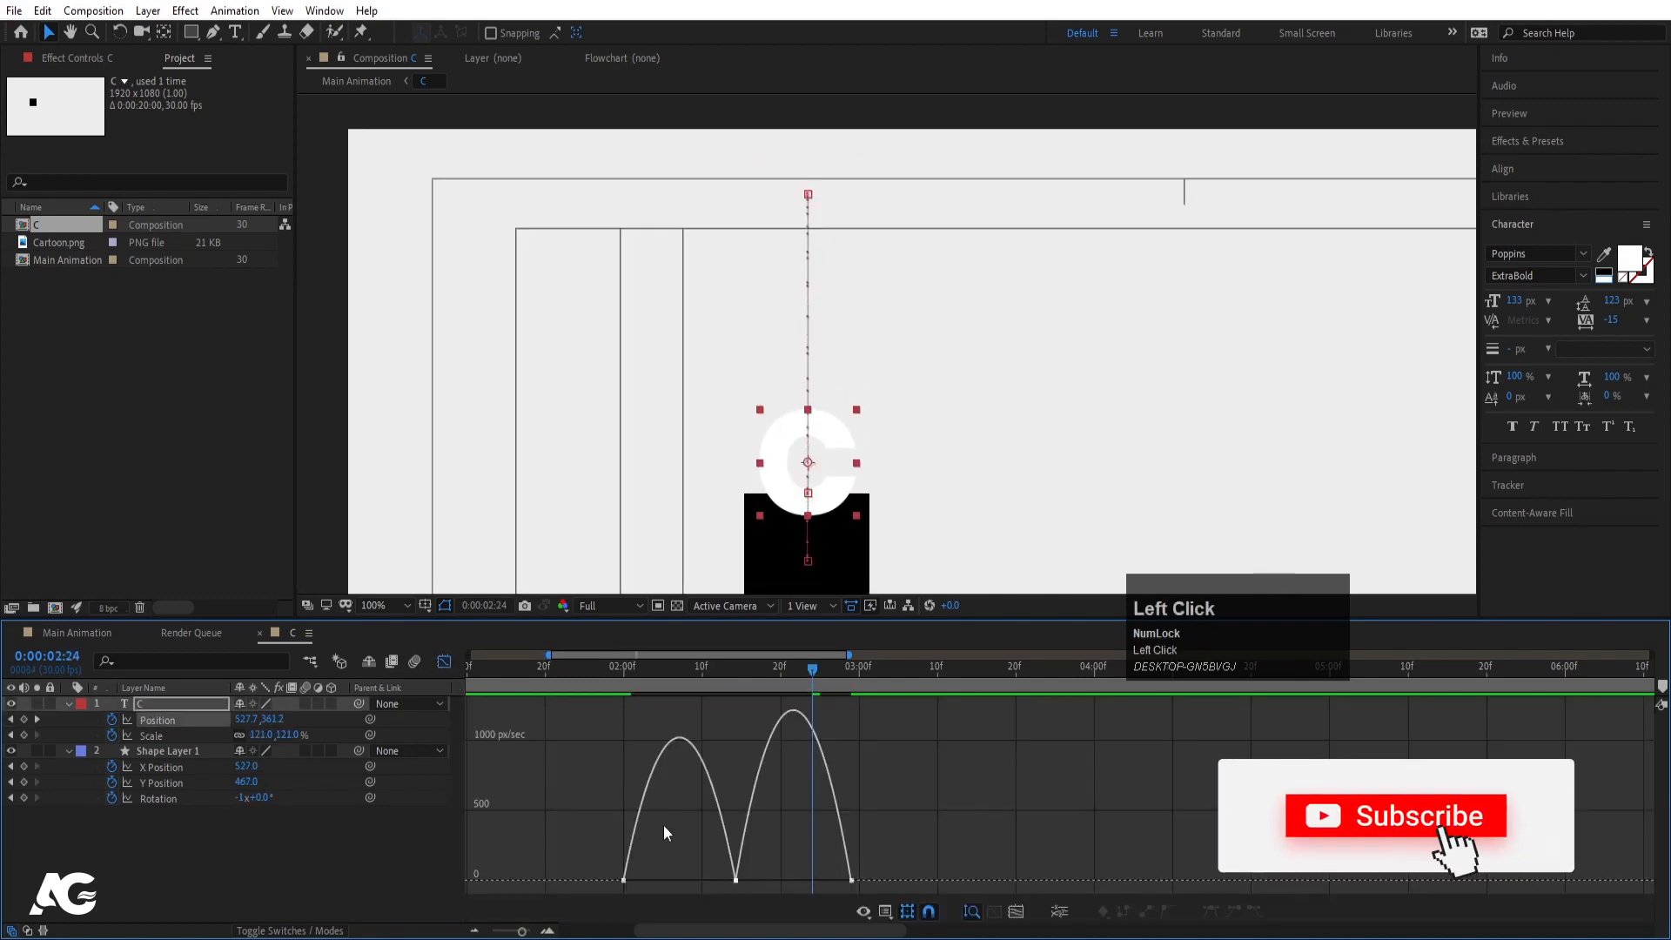
drag(692, 855, 740, 884)
drag(737, 881, 793, 881)
key(ctrl+minus)
key(ctrl+z)
- Drag the first keyframe's influence handle to sharpen the launch speed peak, then preview
drag(643, 880, 633, 881)
key(space)
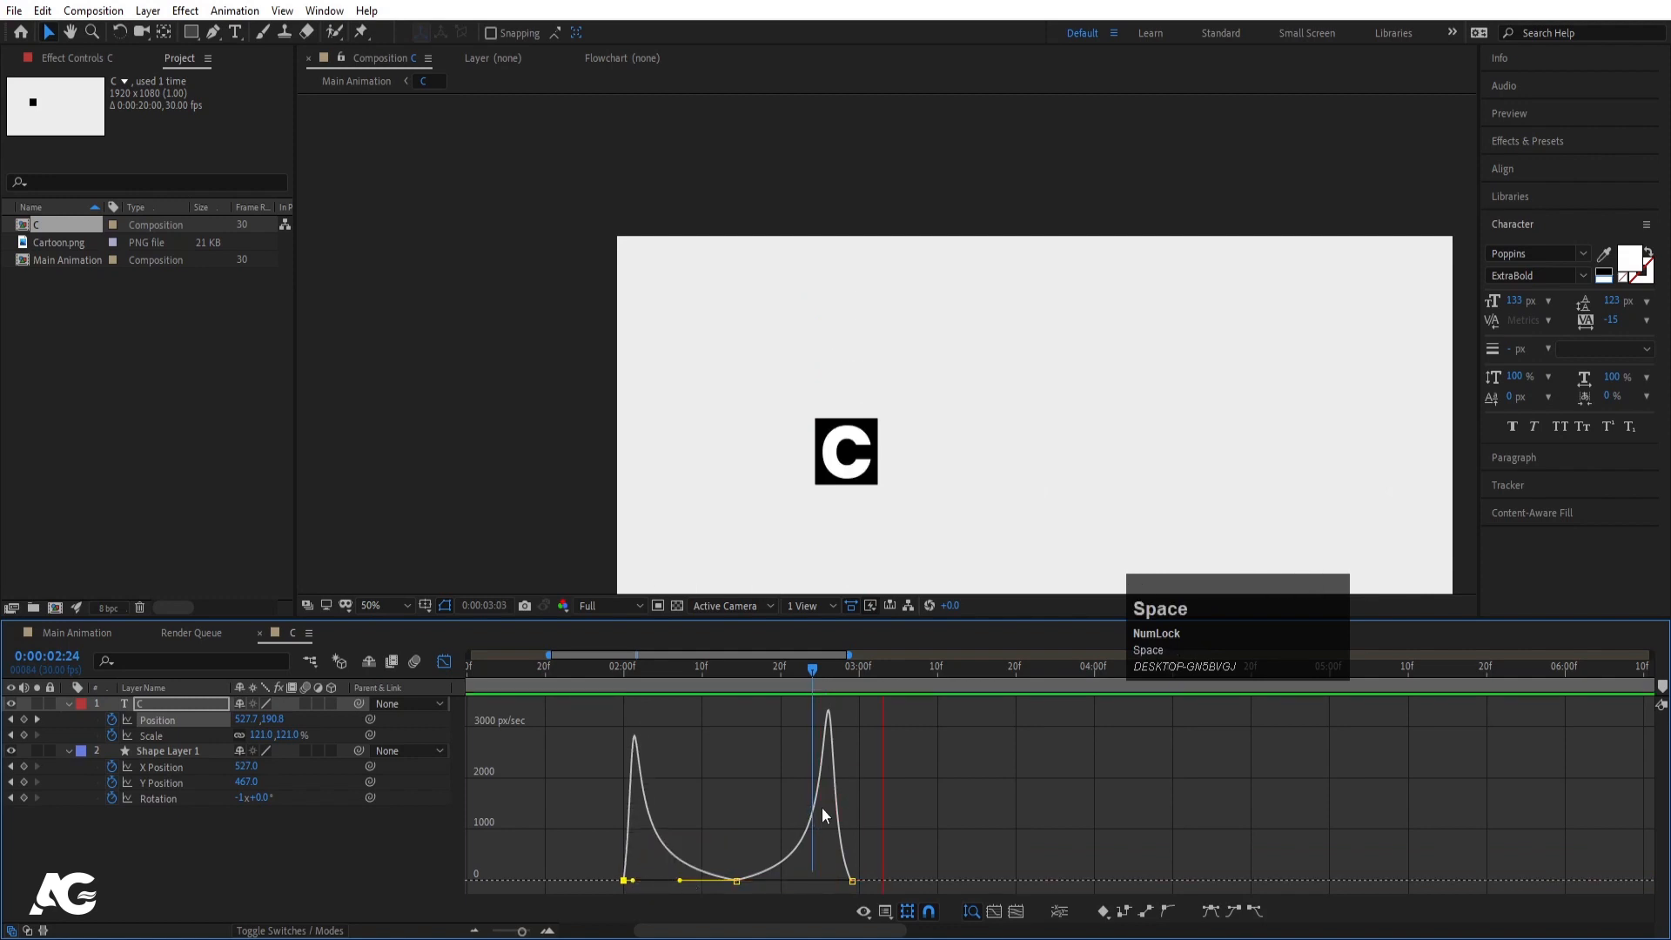
click(583, 674)
key(space)
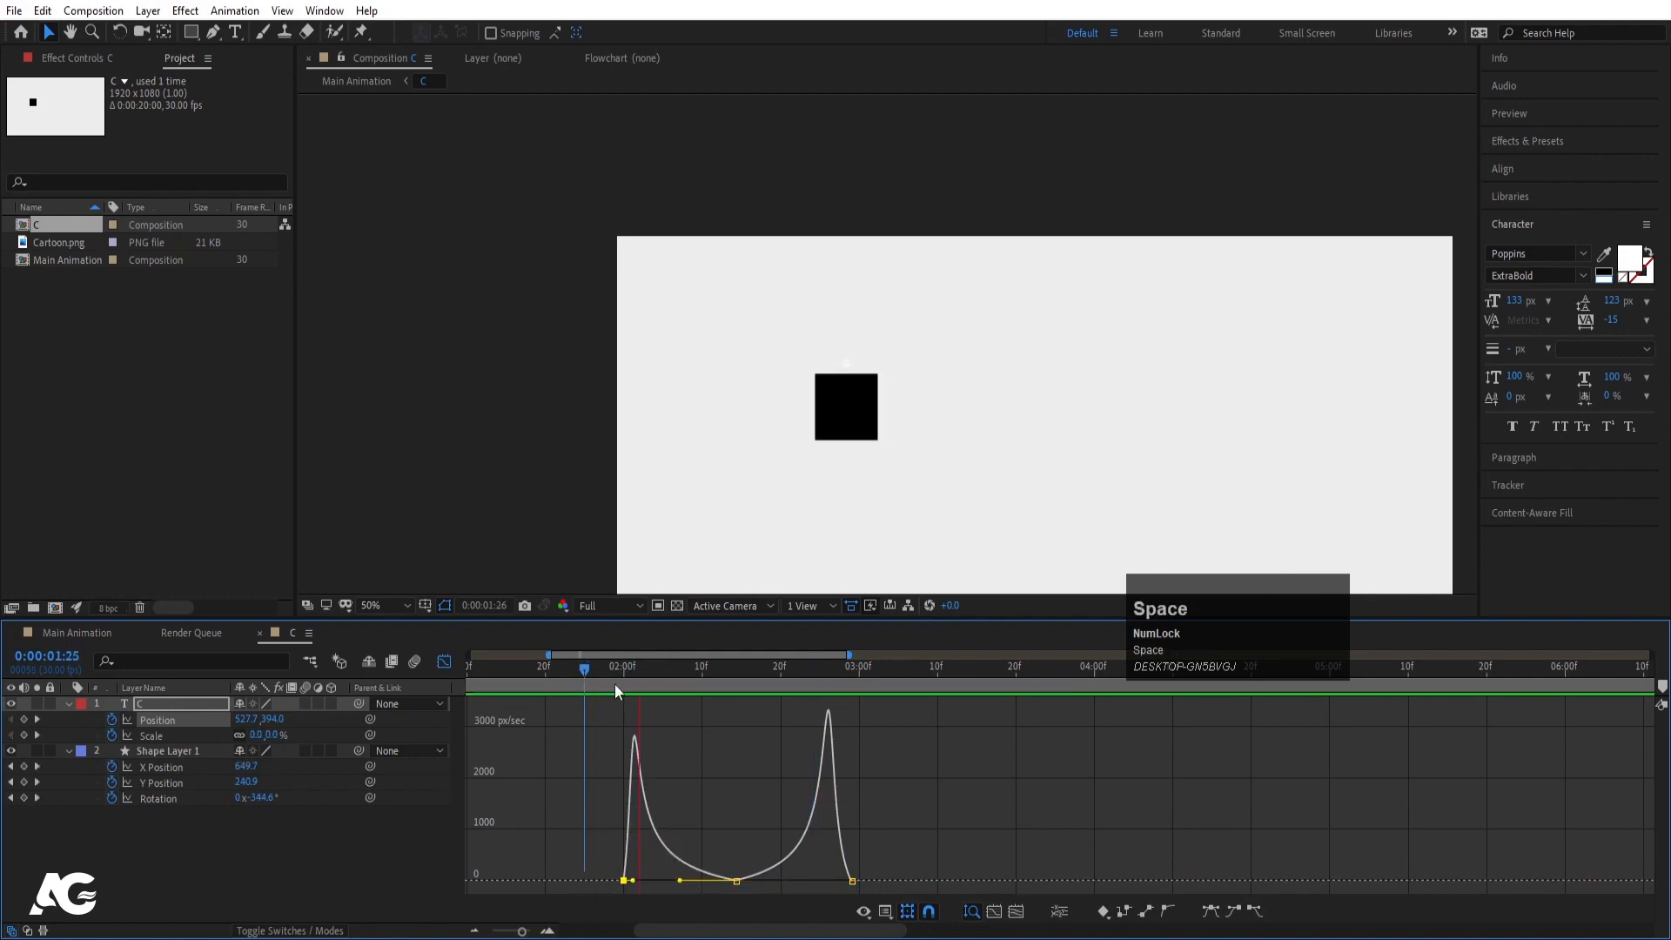
key(space)
click(445, 662)
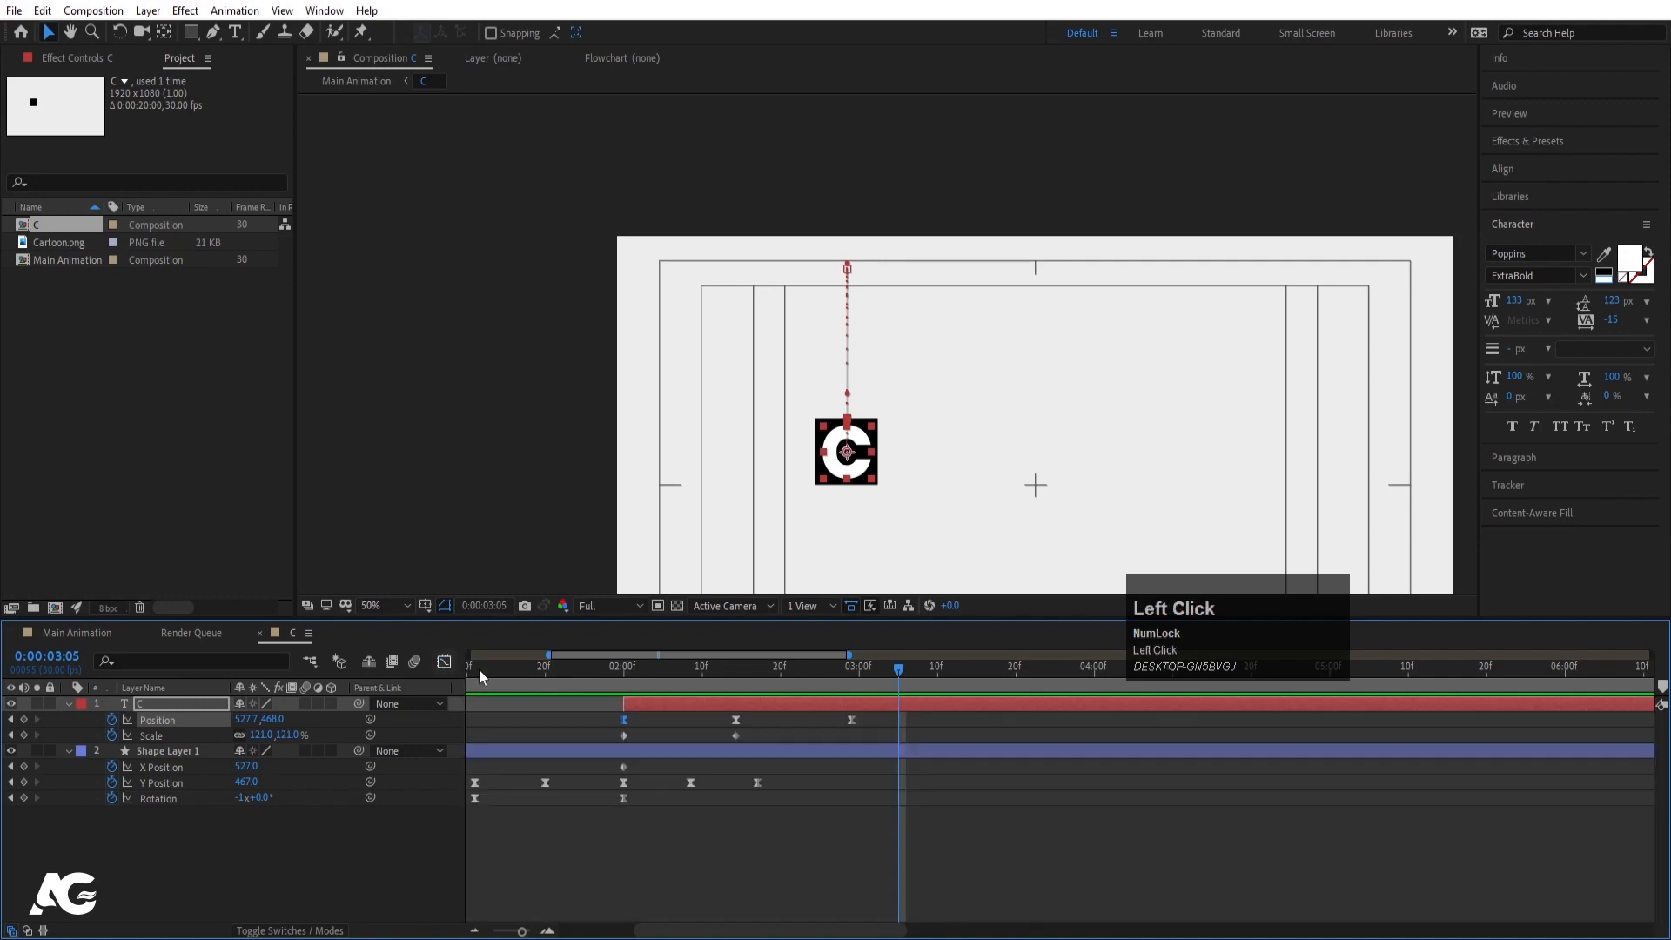
- Easy Ease C's Scale keyframes and pull the influence handle left so it pops then settles
click(613, 686)
key(space)
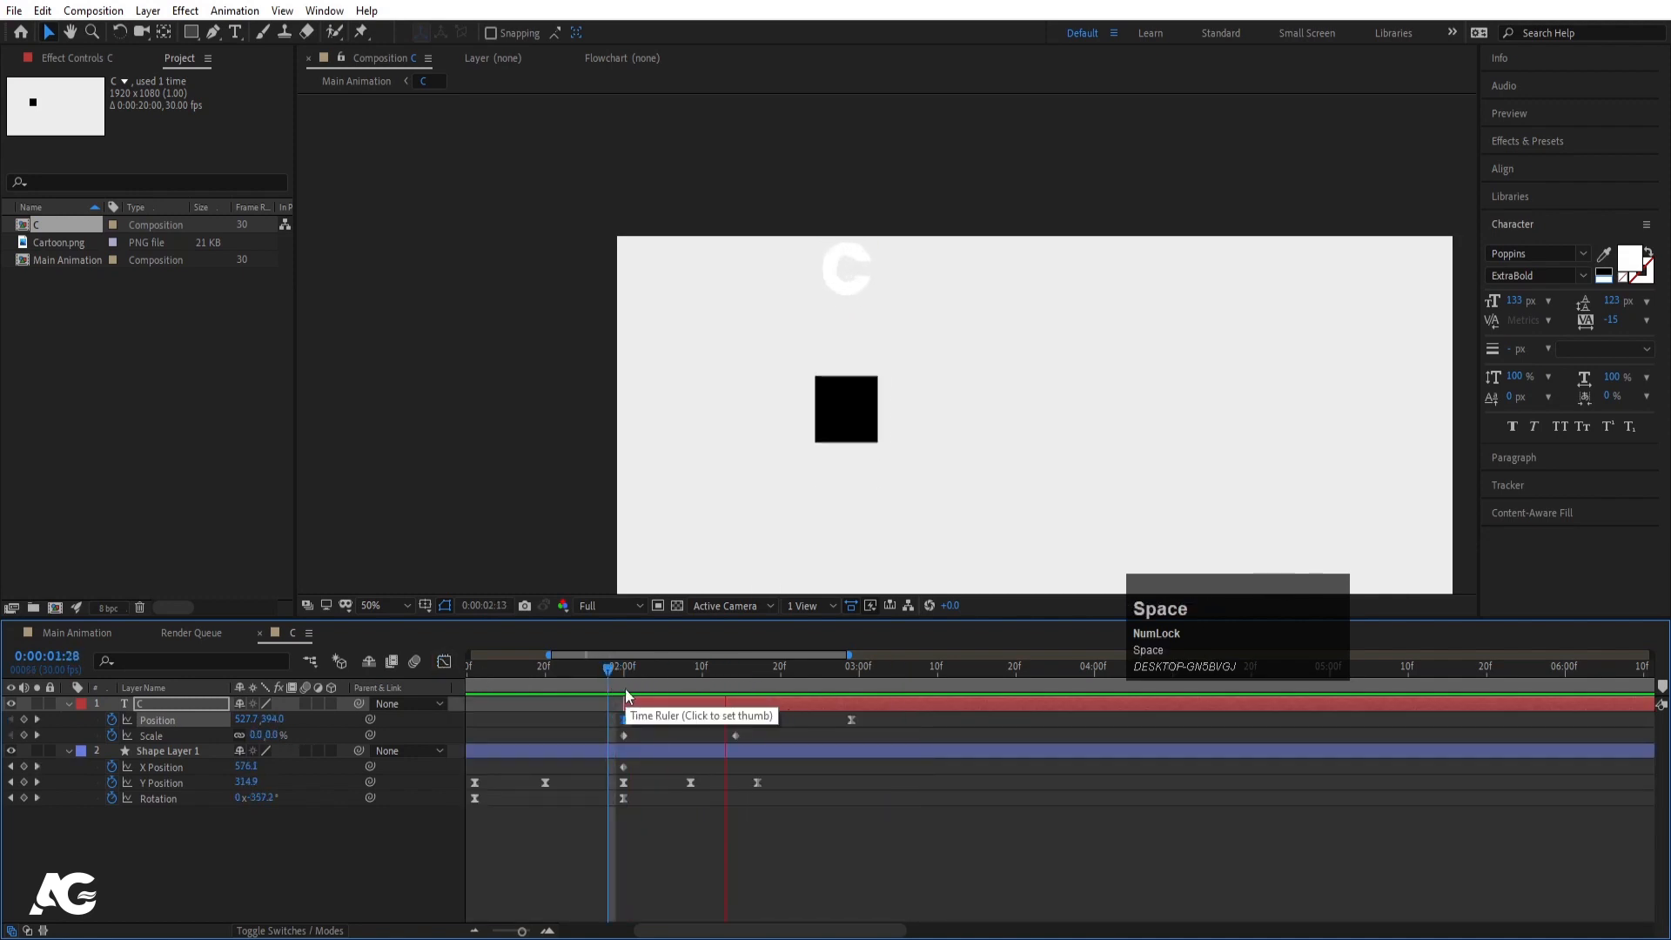
click(629, 689)
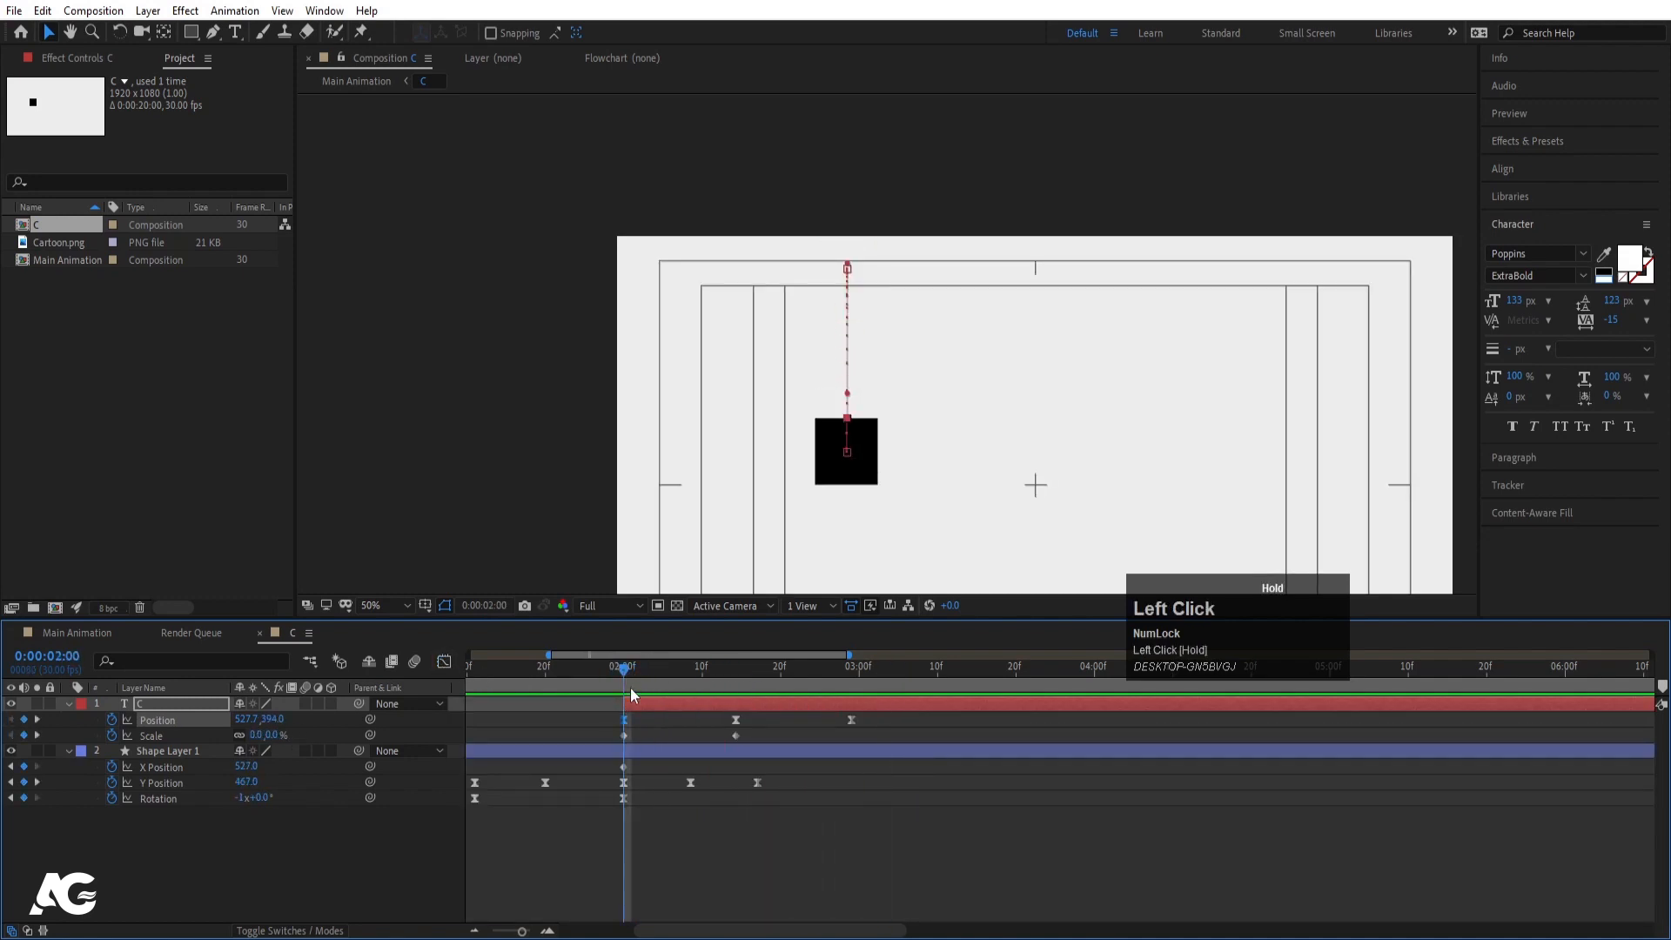
click(169, 737)
key(F9)
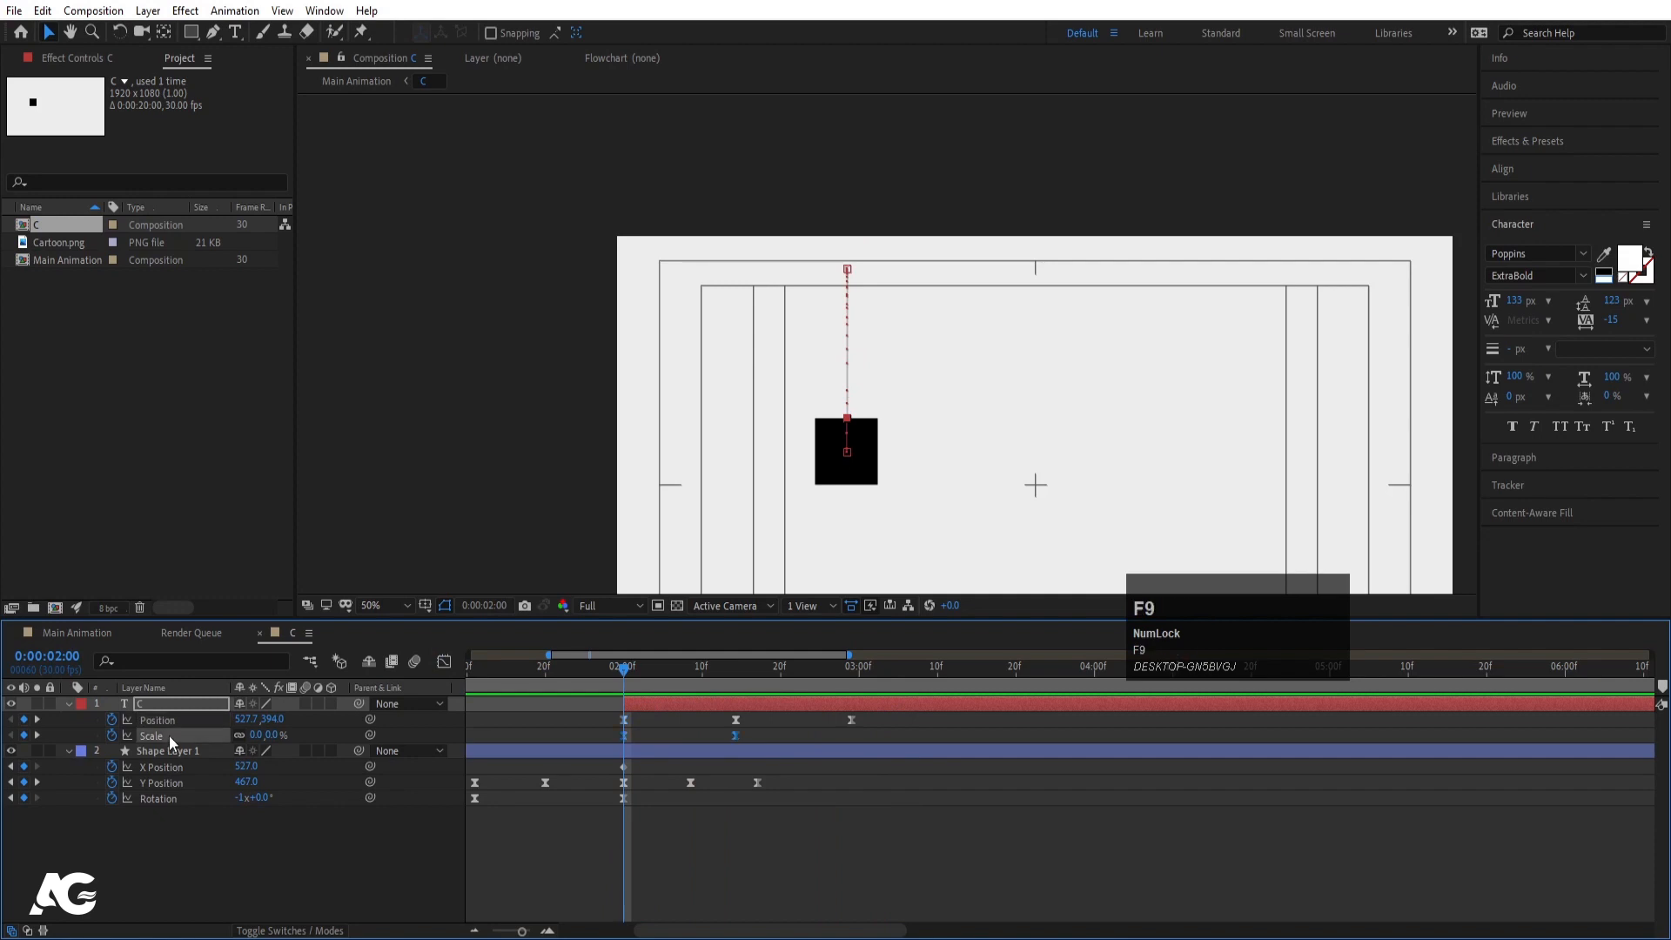
click(443, 661)
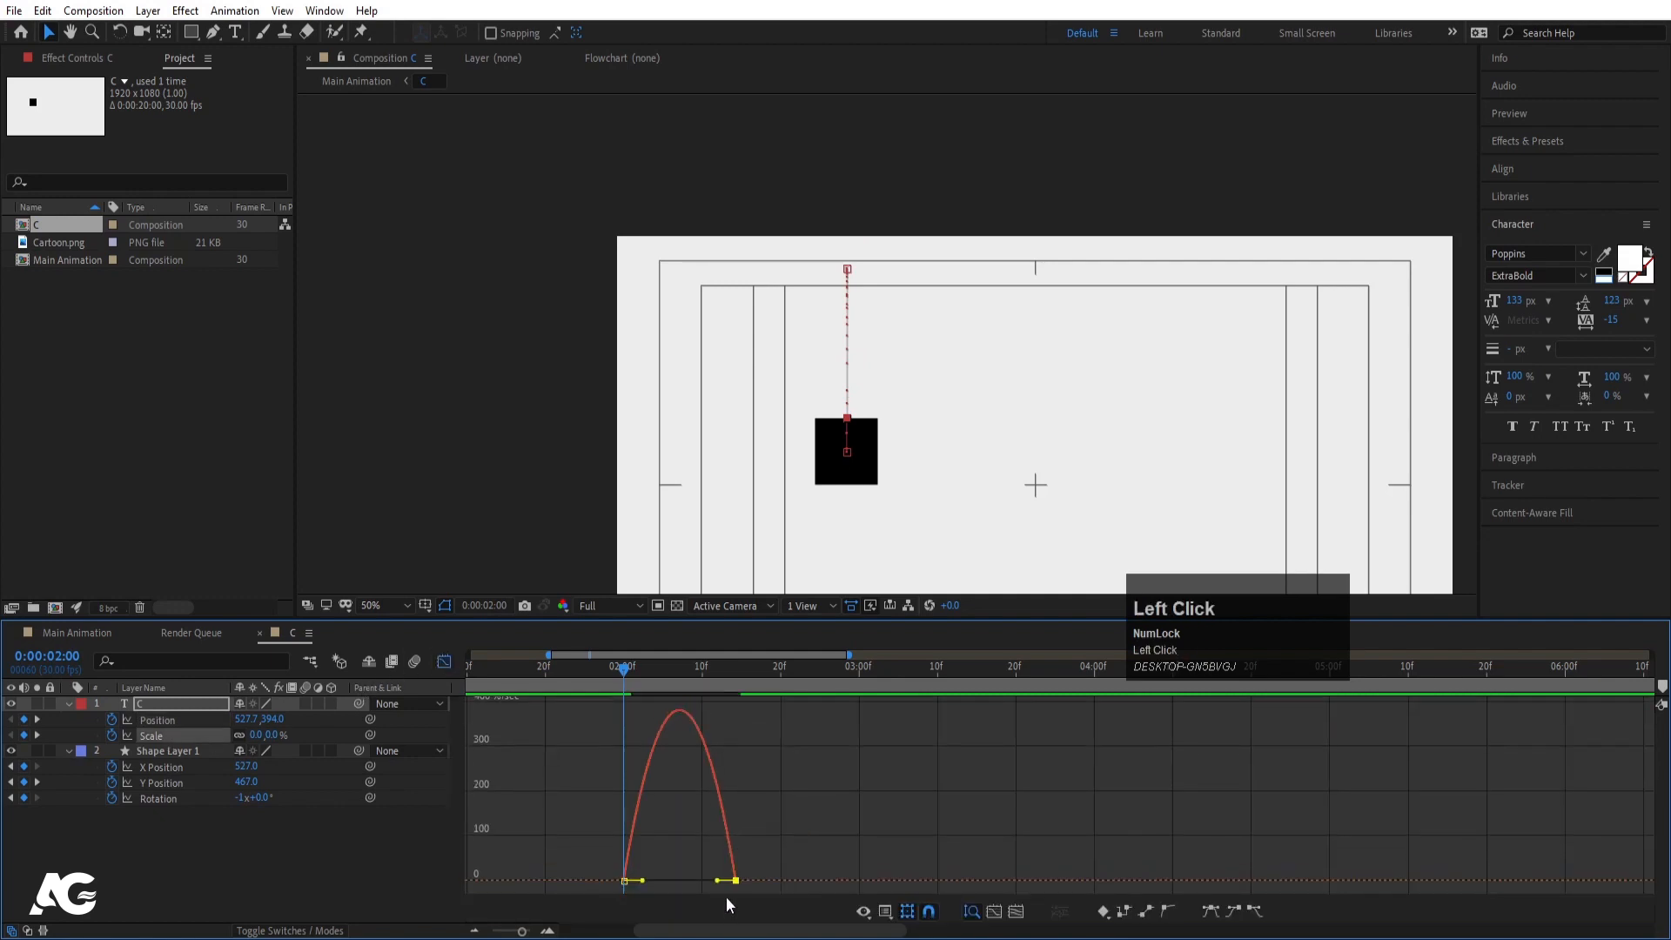
drag(718, 882, 679, 881)
key(space)
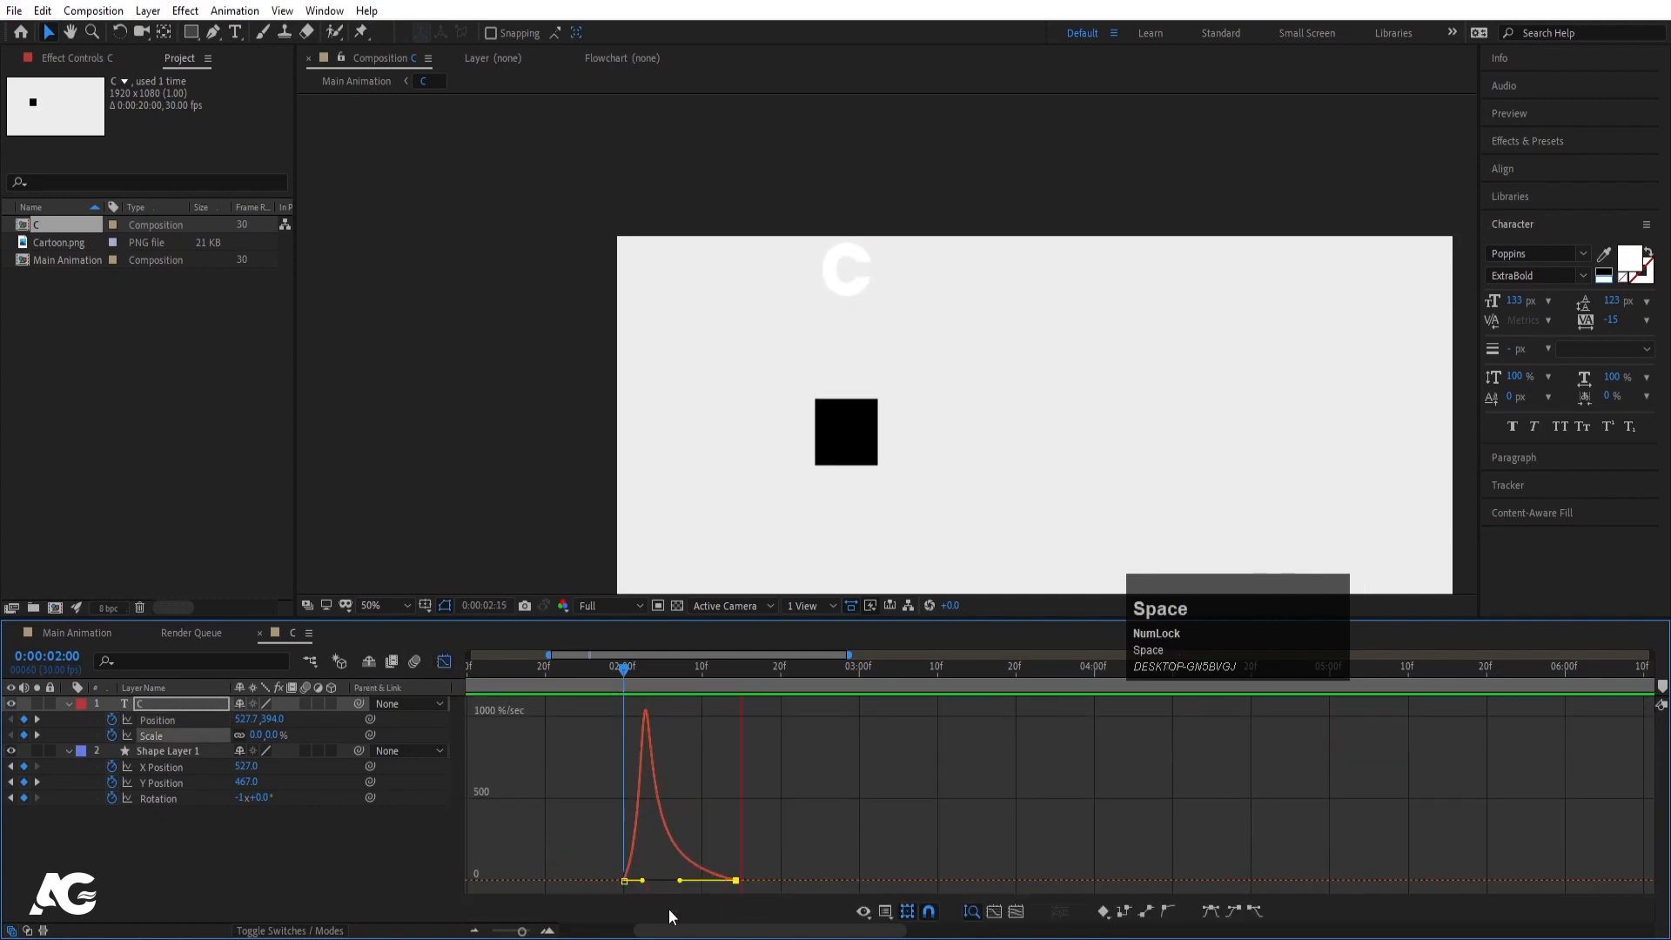
click(443, 661)
drag(652, 682, 624, 686)
- Add a Rotation keyframe at 2:29 set to one full turn (1x)
key(r)
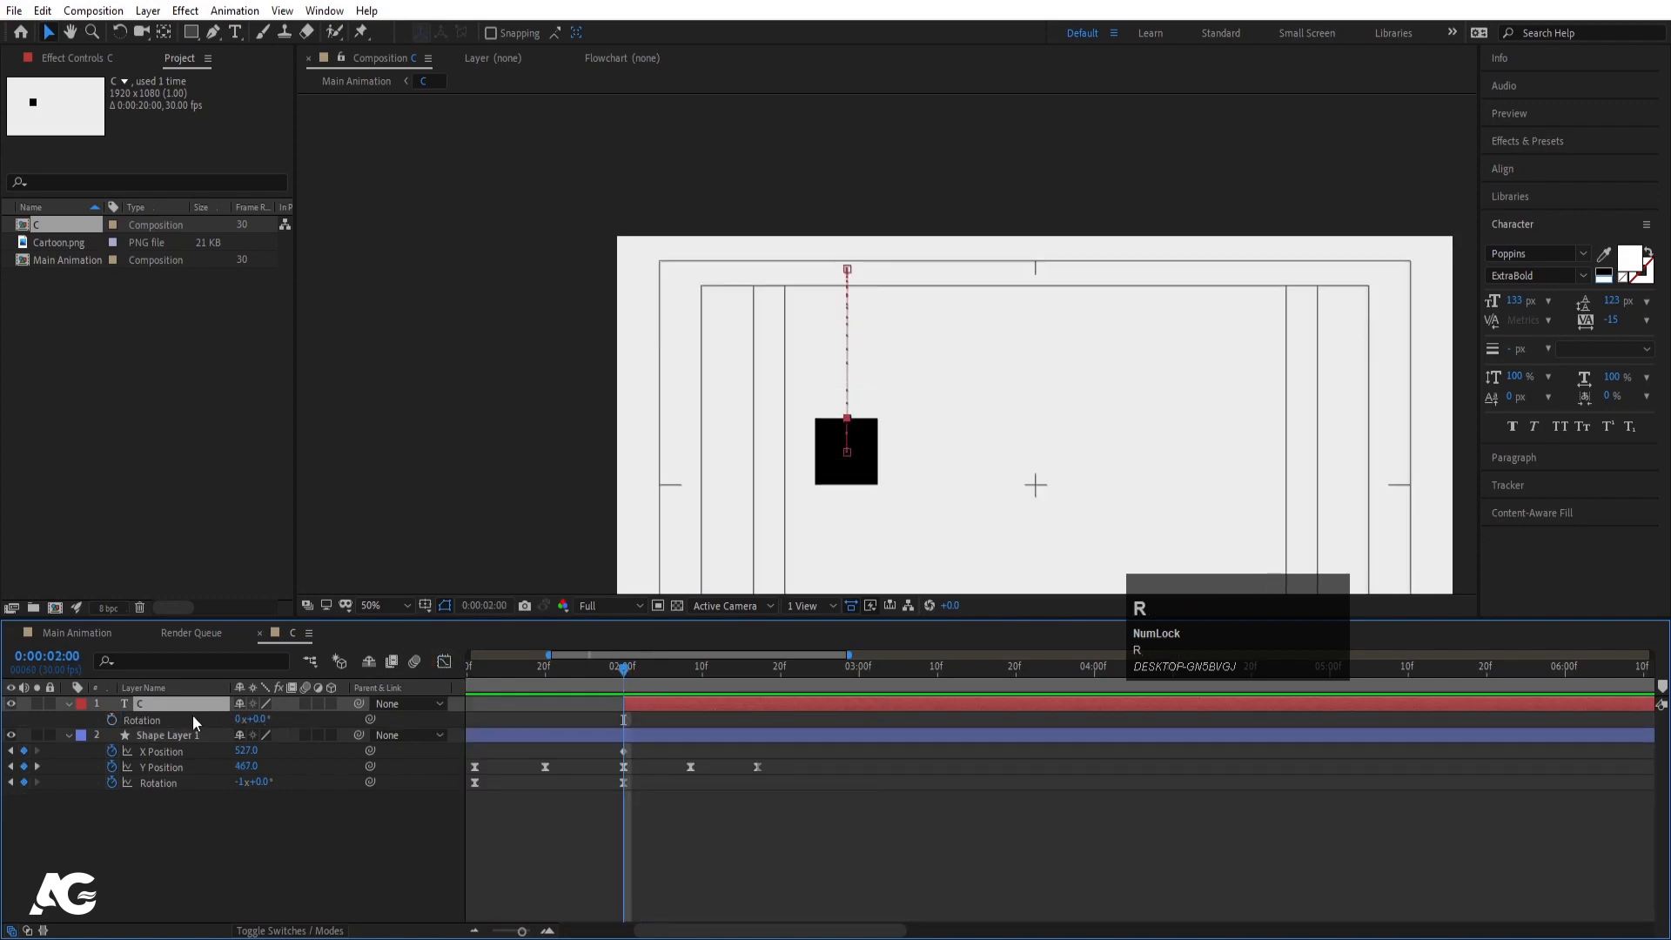
click(113, 722)
key(u)
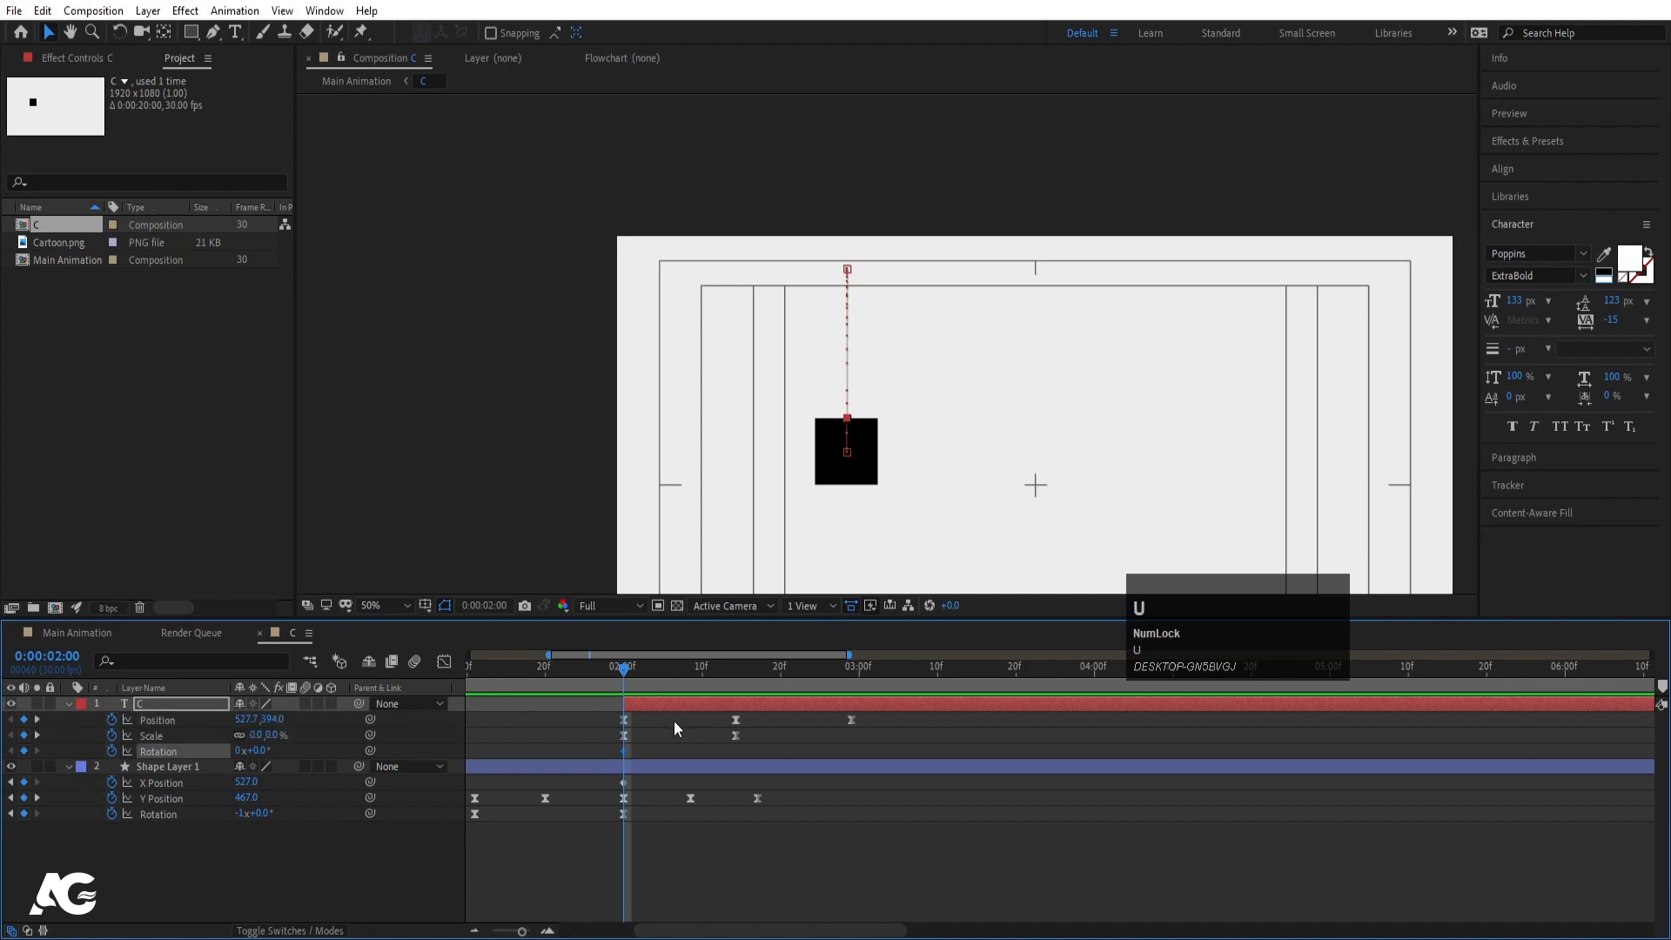
key(k)
key(k)
key(k)
key(k)
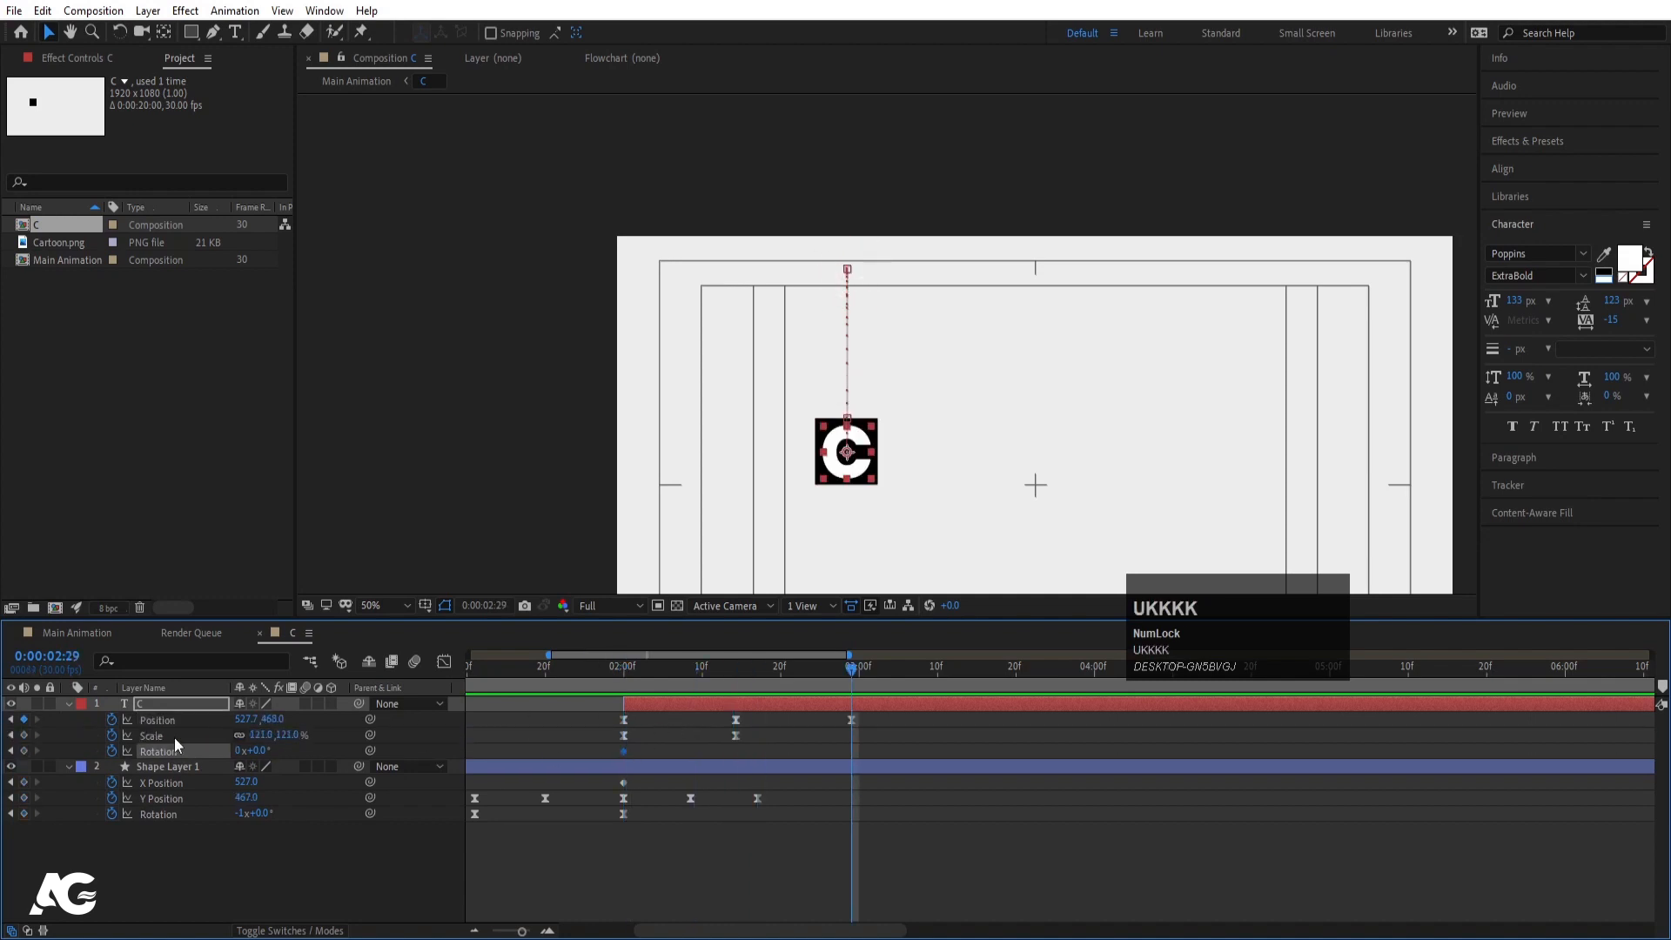
click(25, 750)
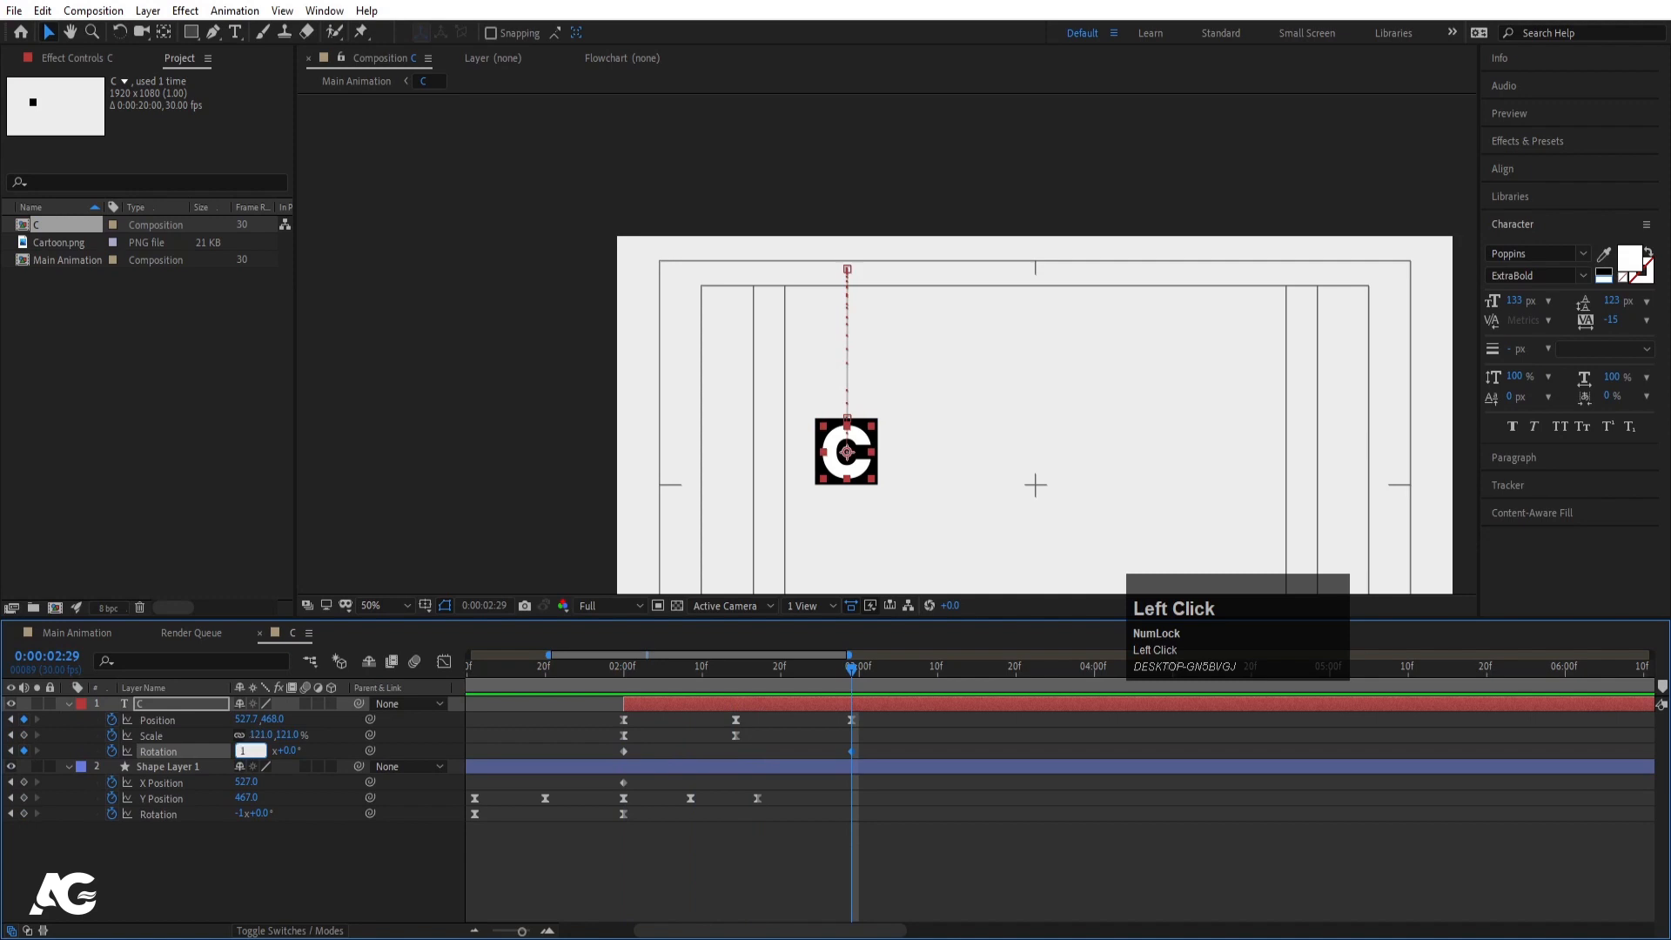
key(Return)
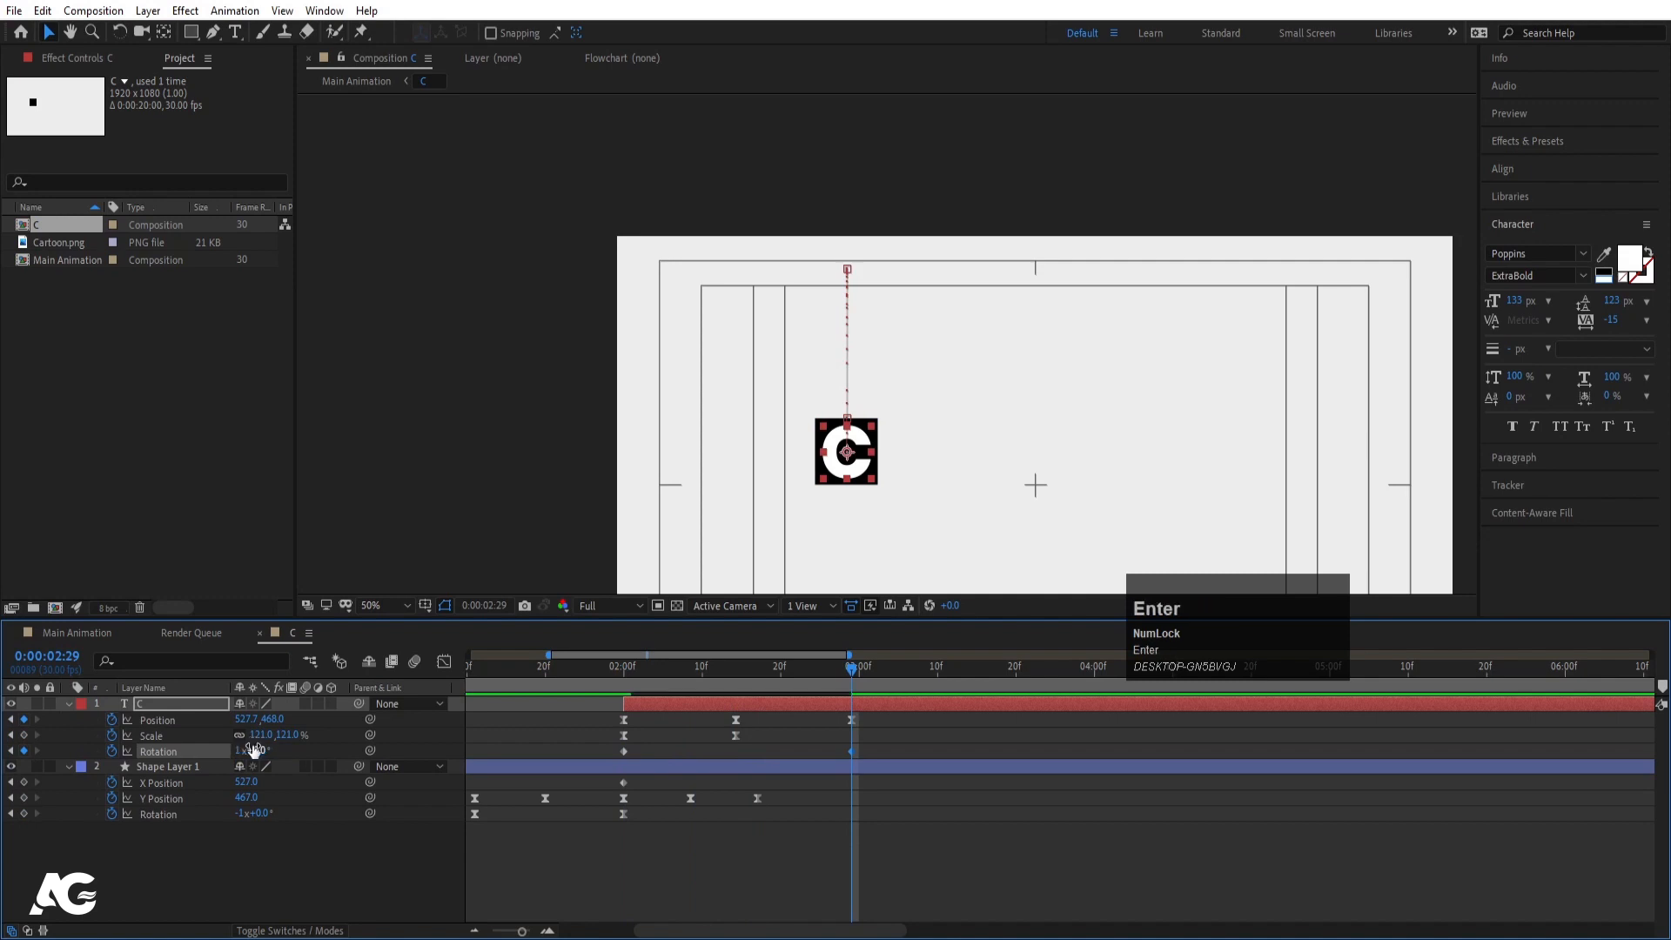
- Easy Ease both Rotation keyframes and reshape their handles so spin speed peaks mid-turn
click(155, 755)
key(F9)
click(445, 663)
drag(571, 796, 999, 929)
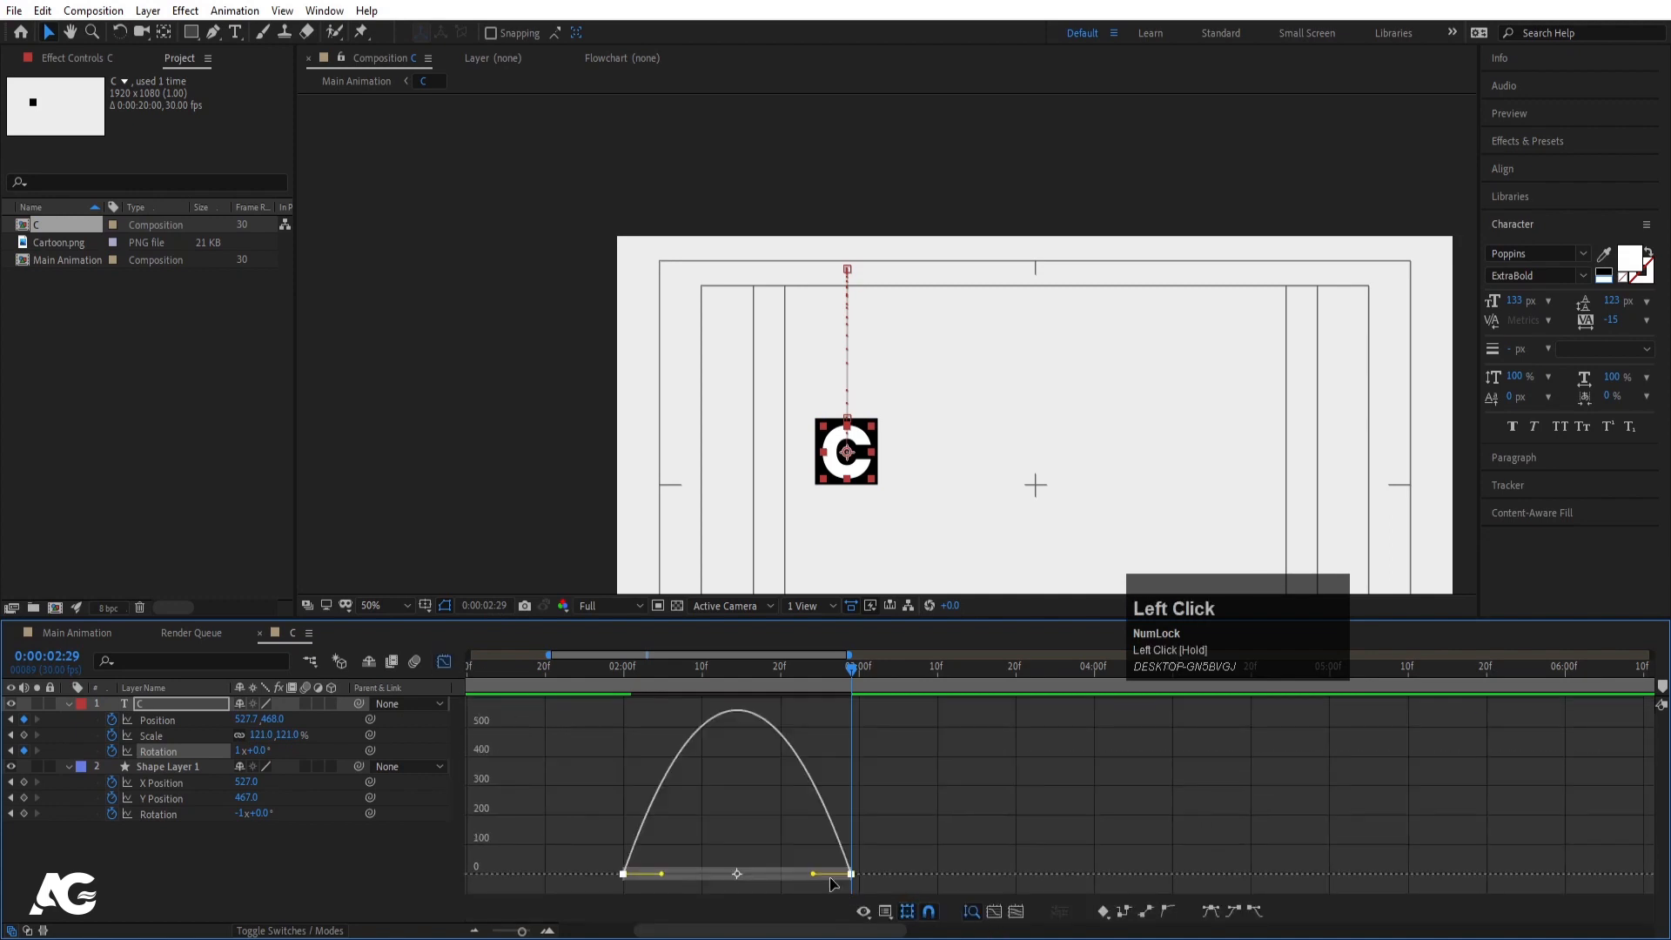
drag(814, 879, 713, 875)
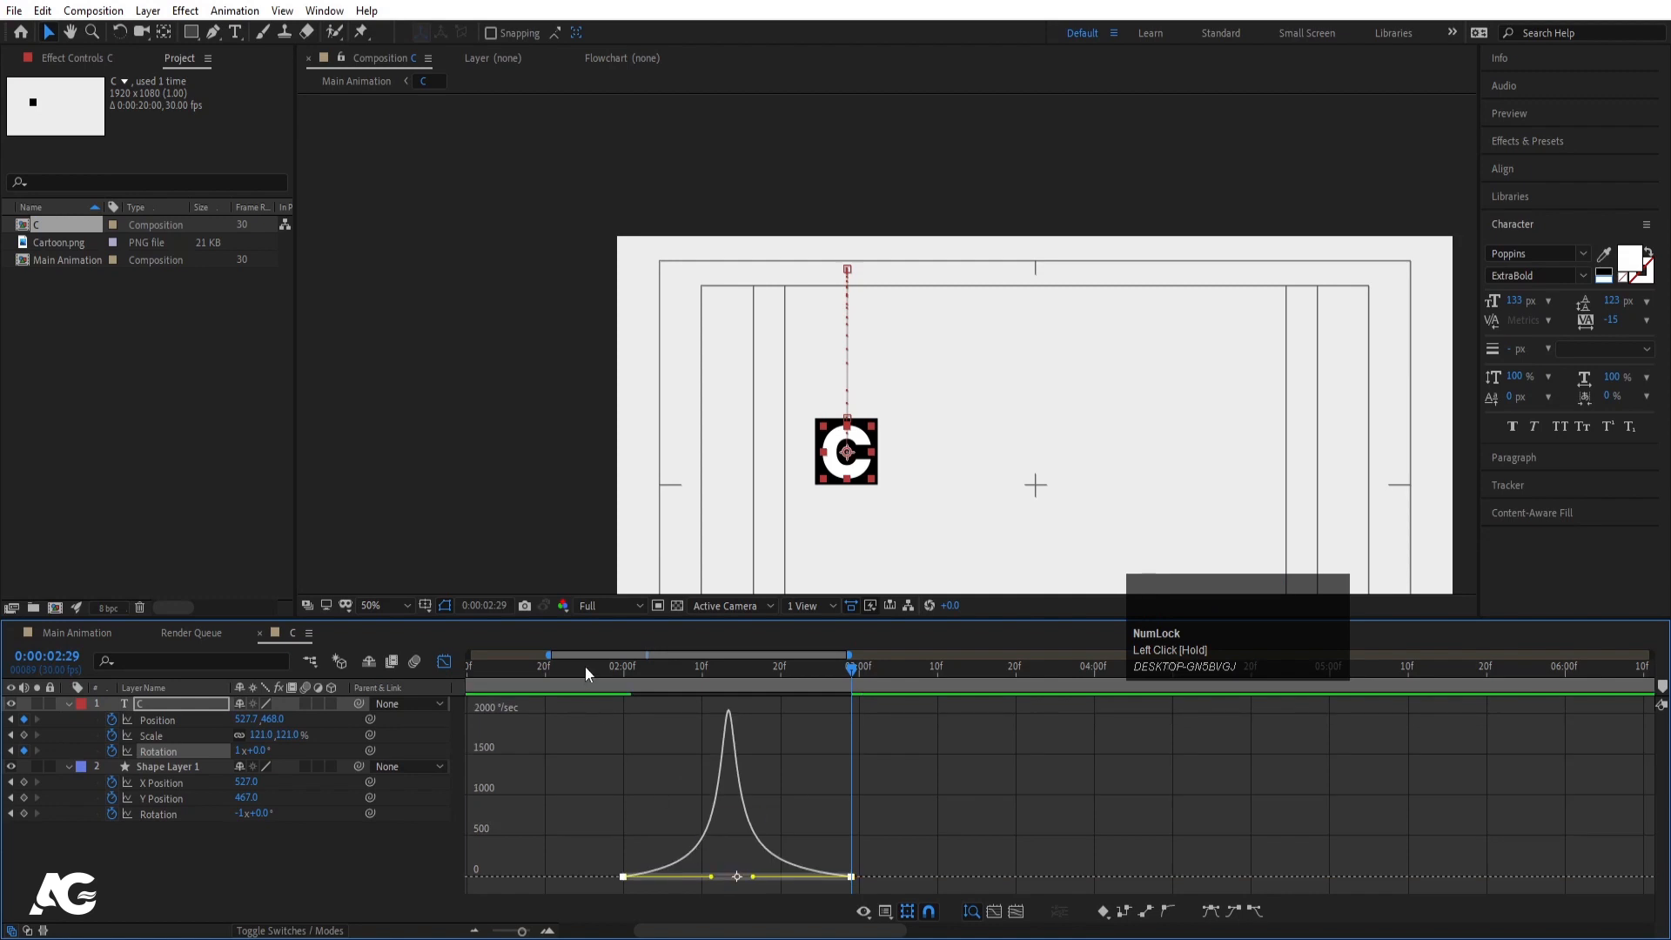
click(620, 667)
key(space)
key(space)
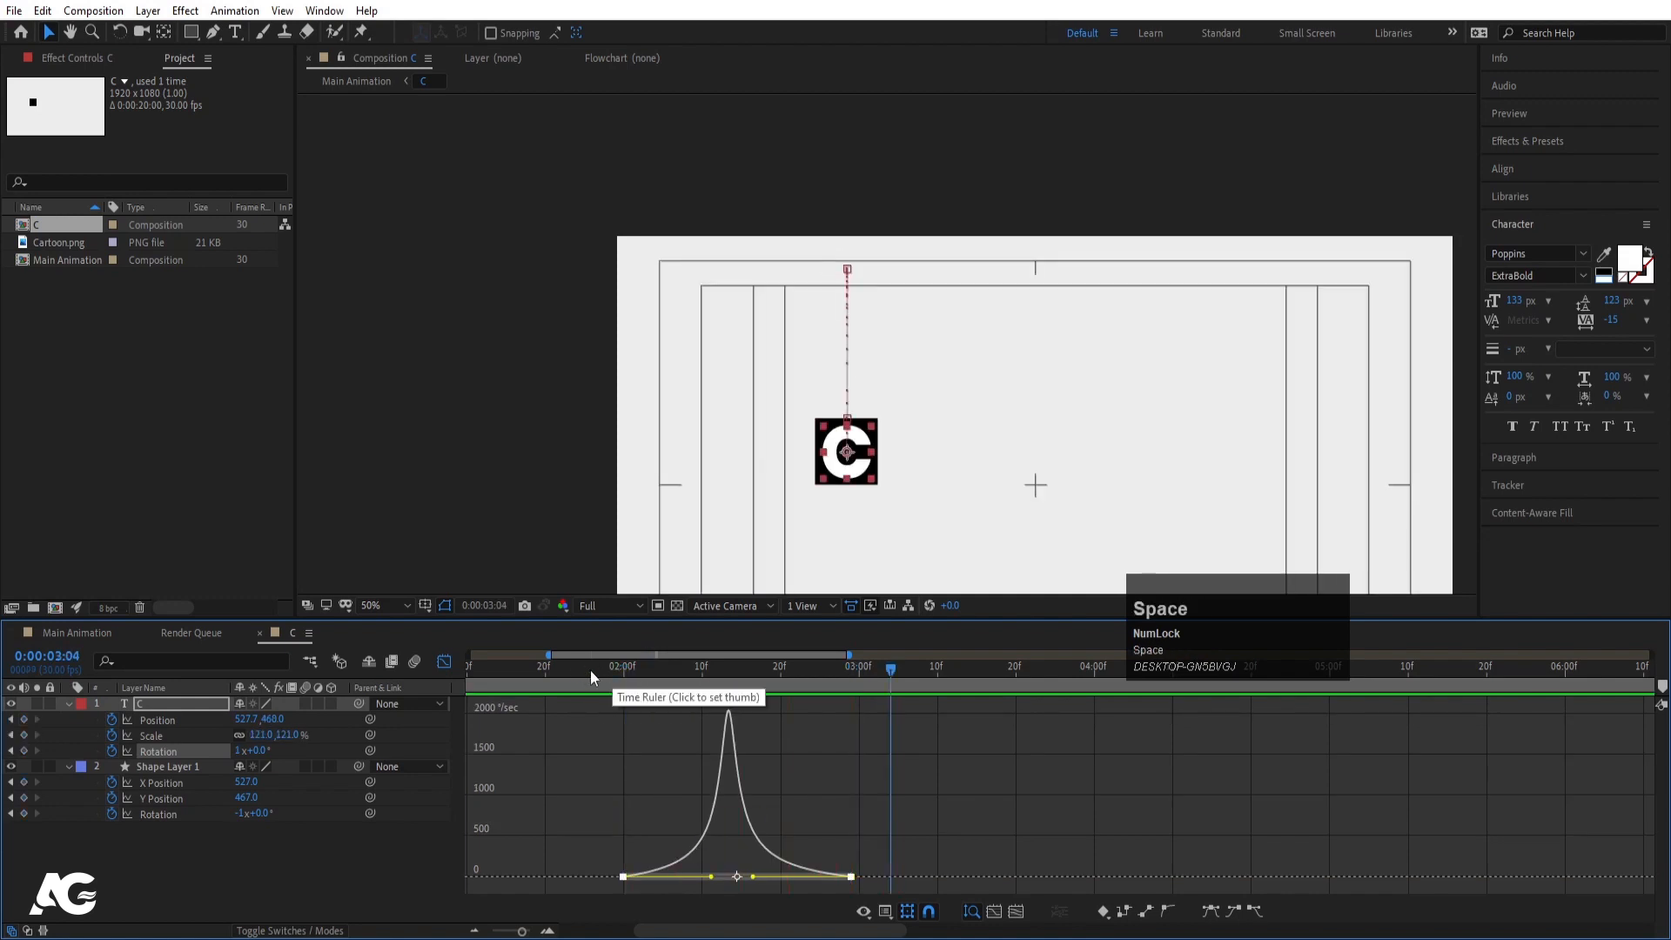
click(452, 669)
drag(644, 672, 608, 672)
click(406, 605)
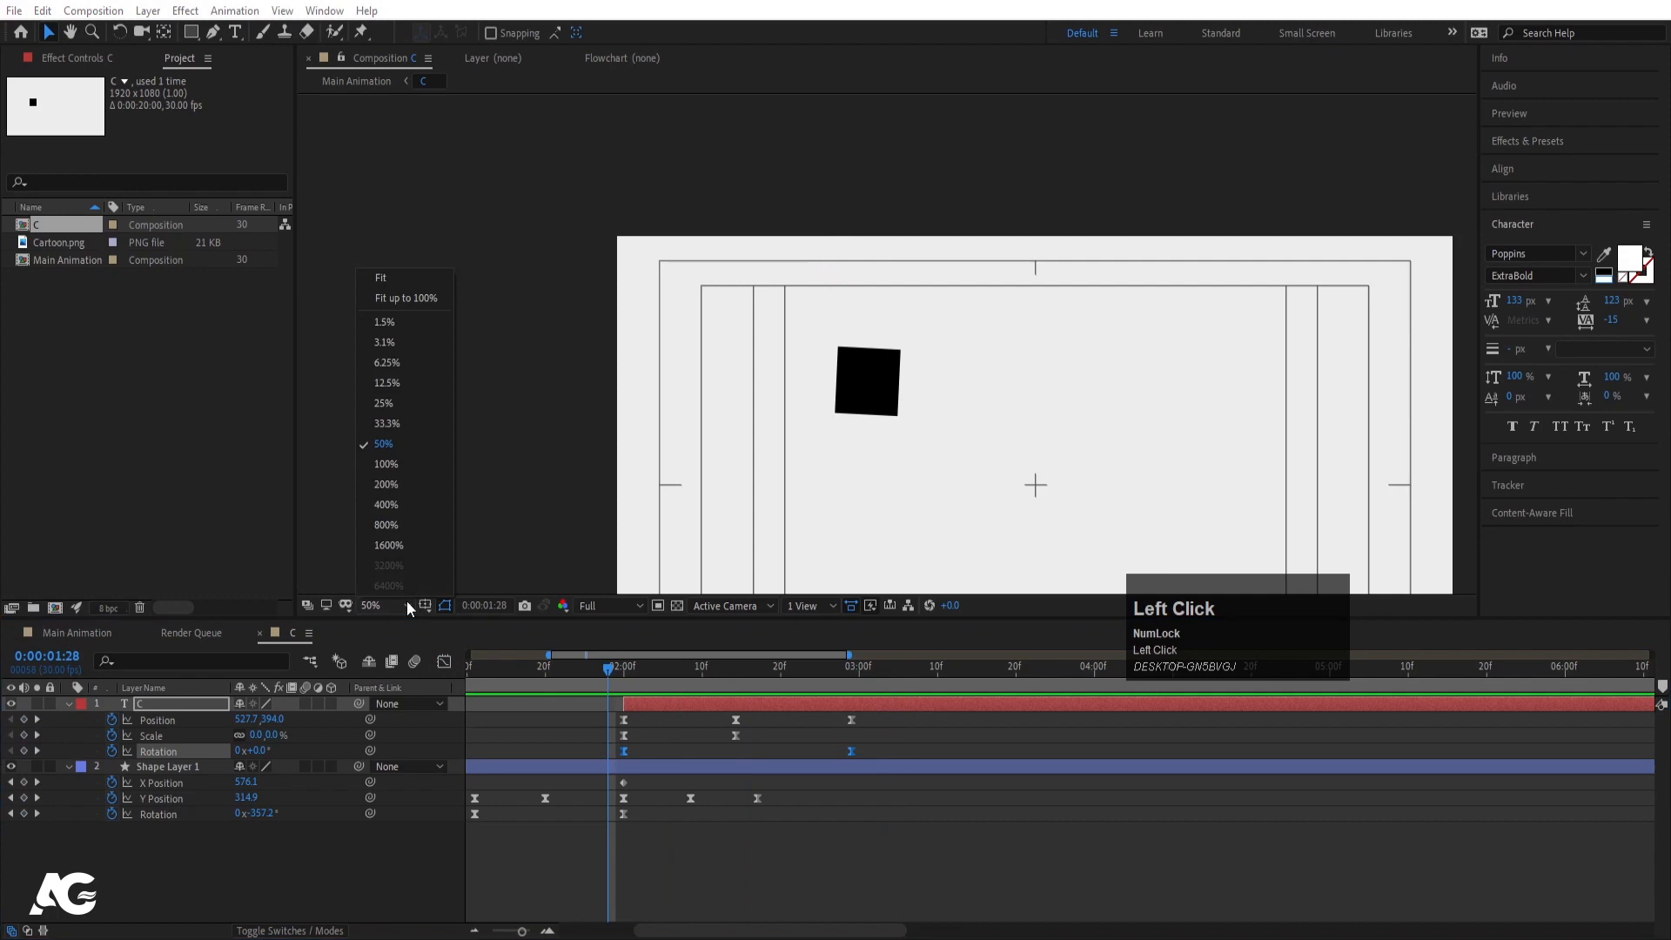
- Fit the viewer and enable layer and composition motion blur for both layers, then preview
click(387, 279)
drag(474, 672, 327, 688)
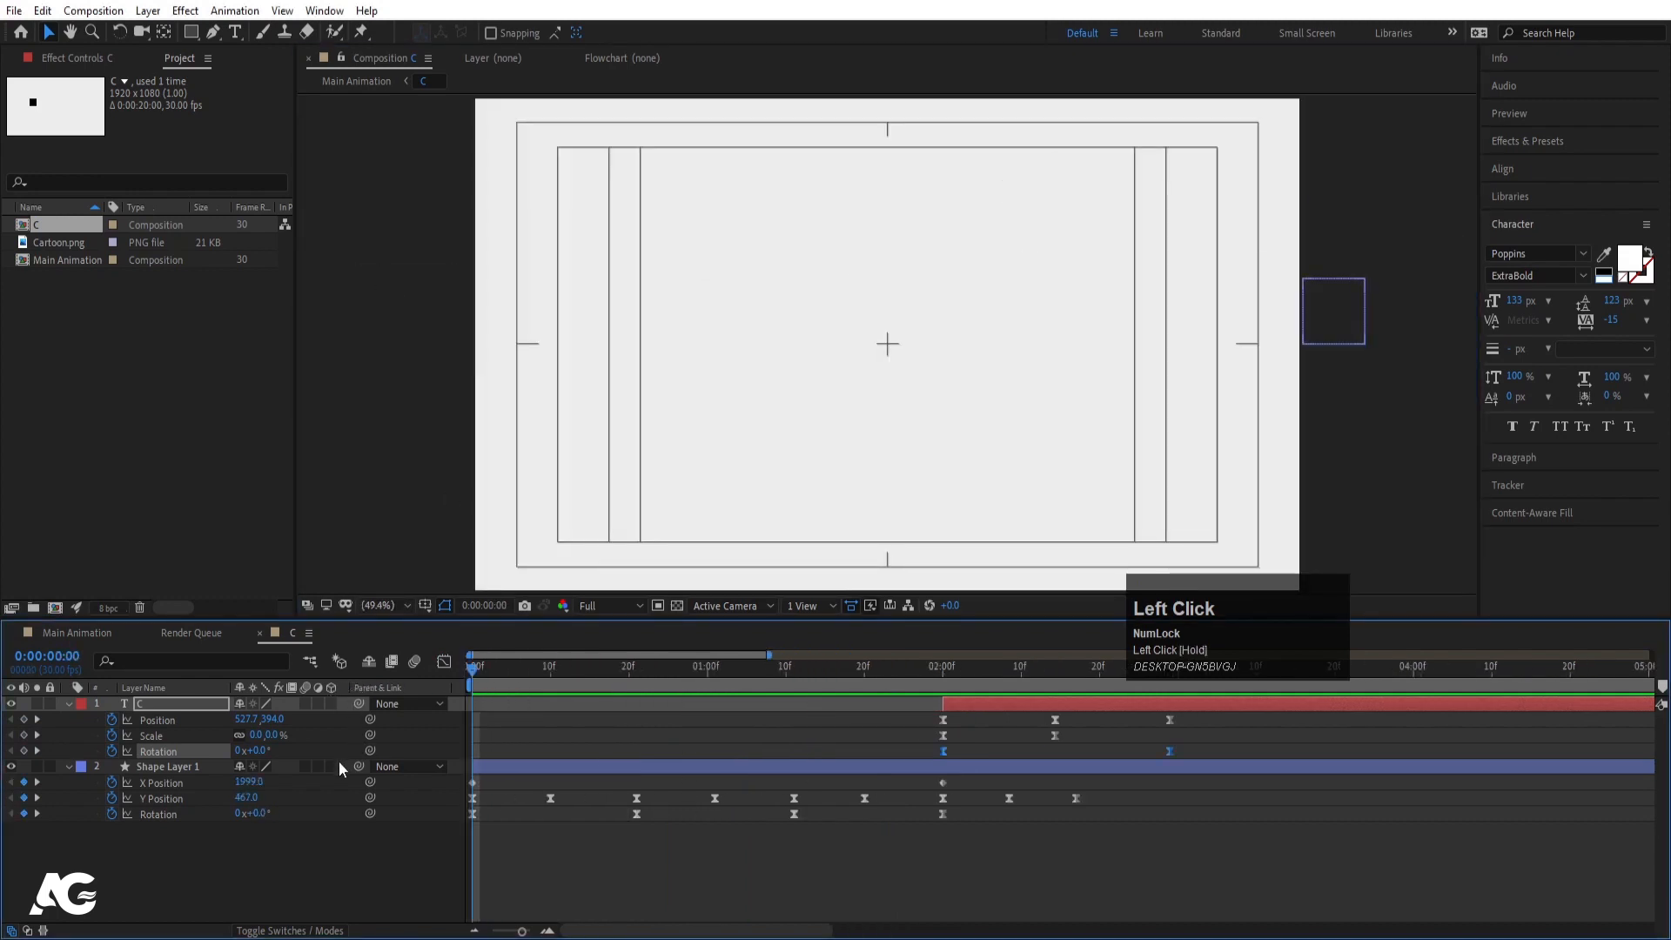
key(ctrl+a)
click(305, 767)
key(space)
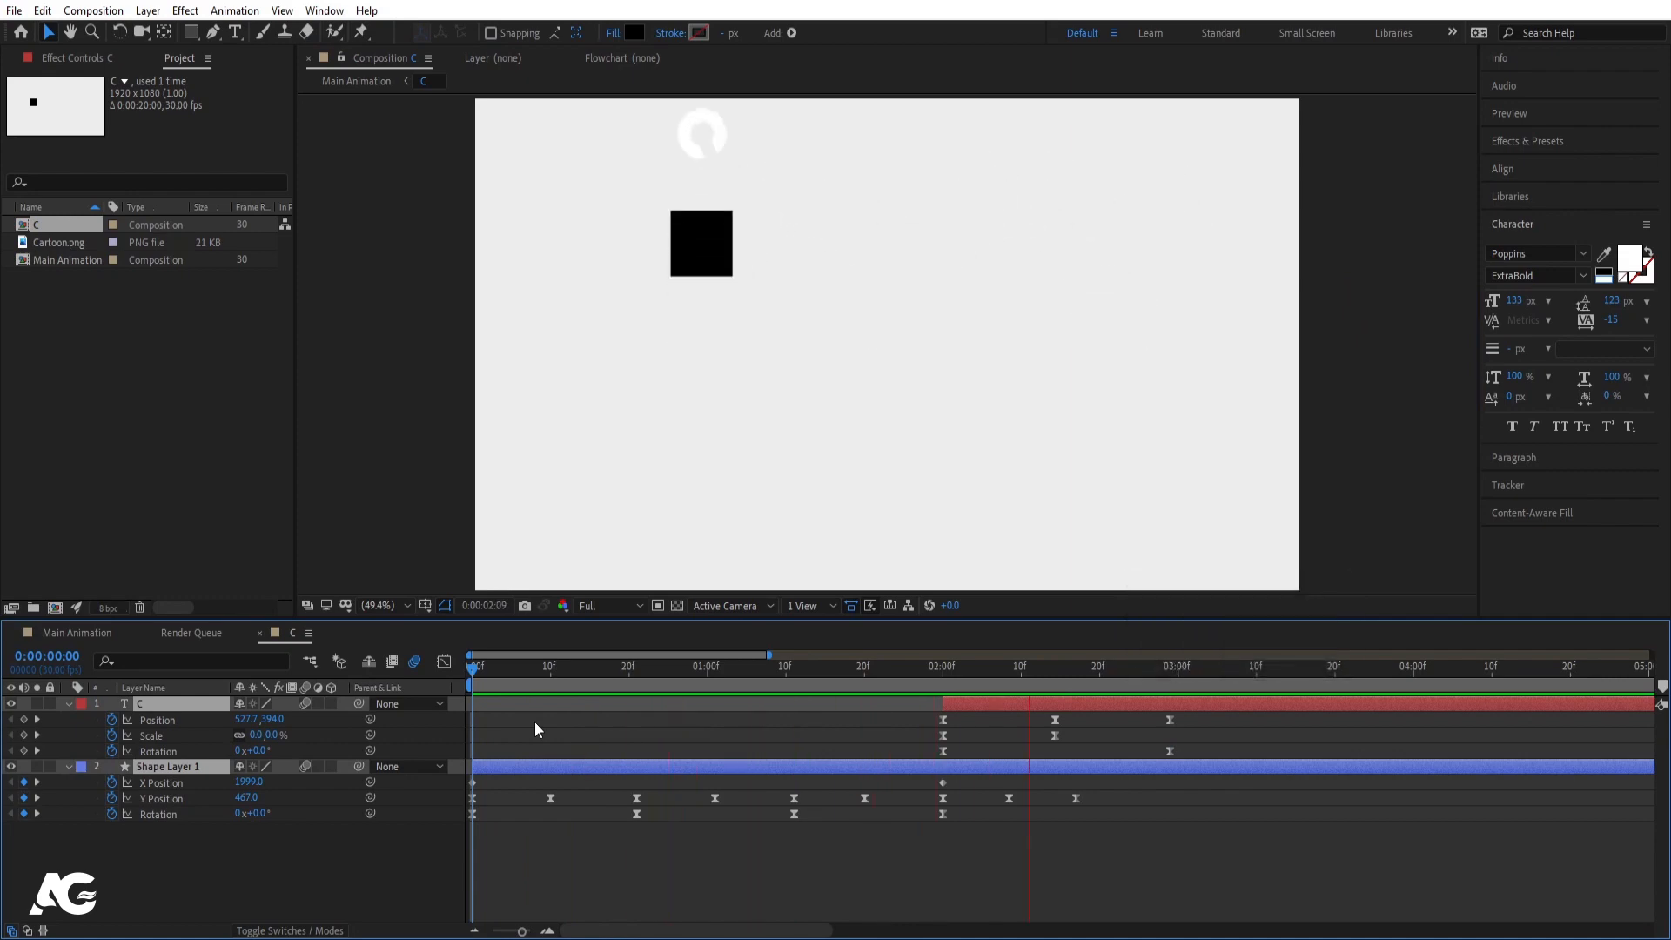
key(space)
- Collapse the layer properties, show the full 20-second timeline and return to Main Animation
click(637, 734)
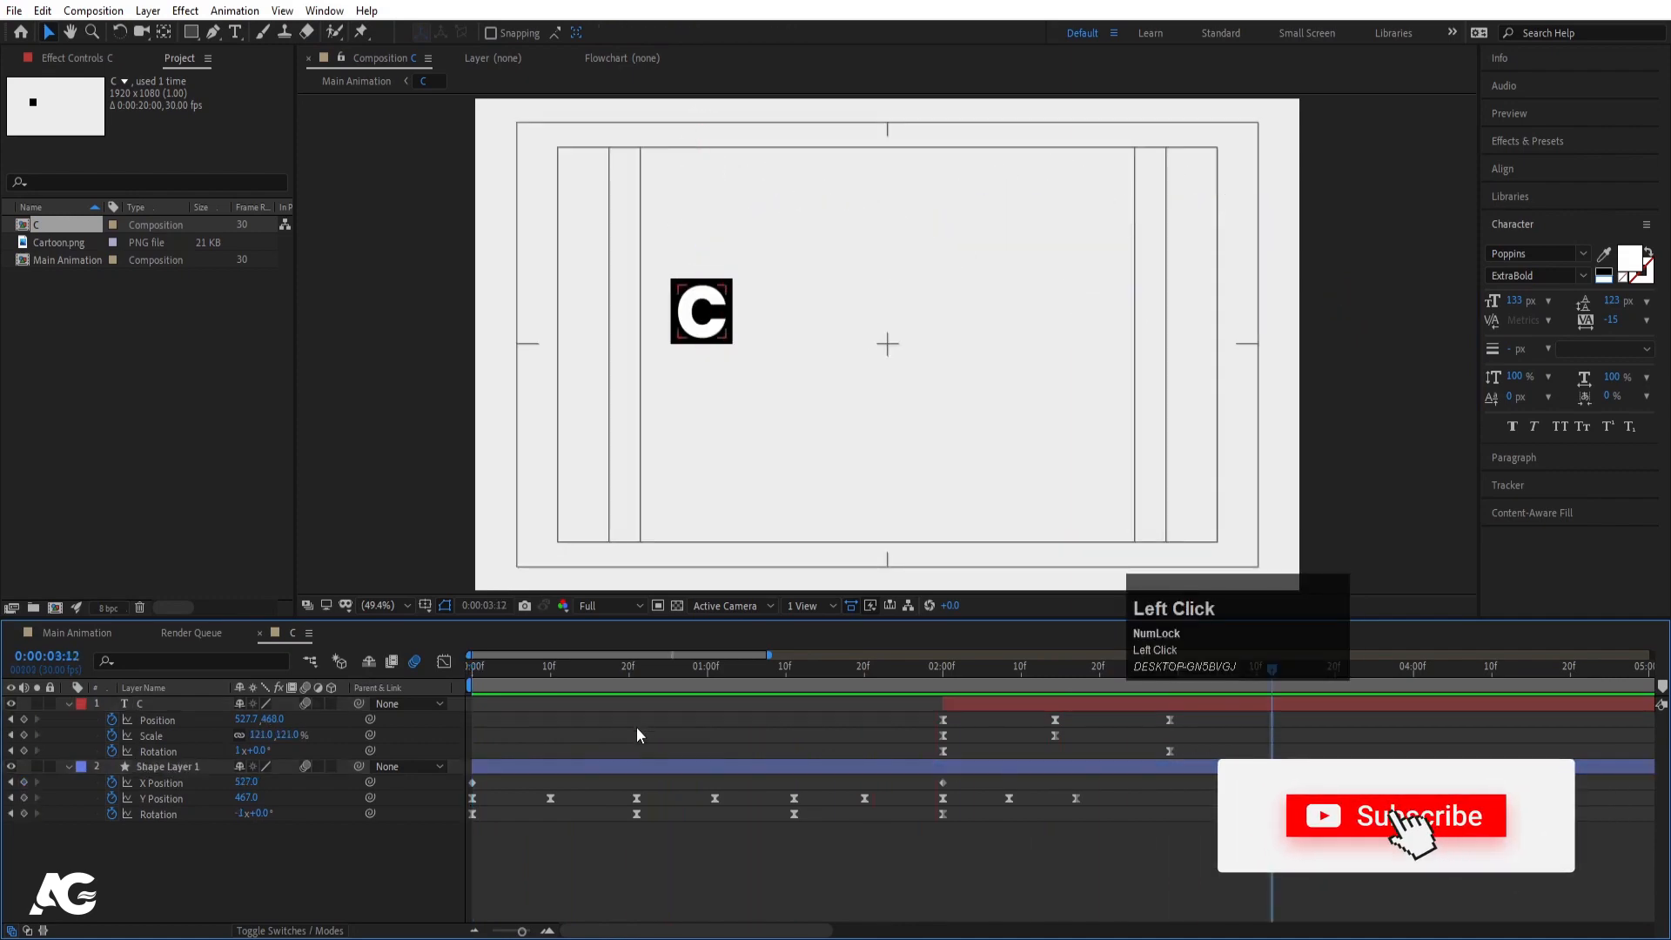
key(u)
key(minus)
key(minus)
key(minus)
key(minus)
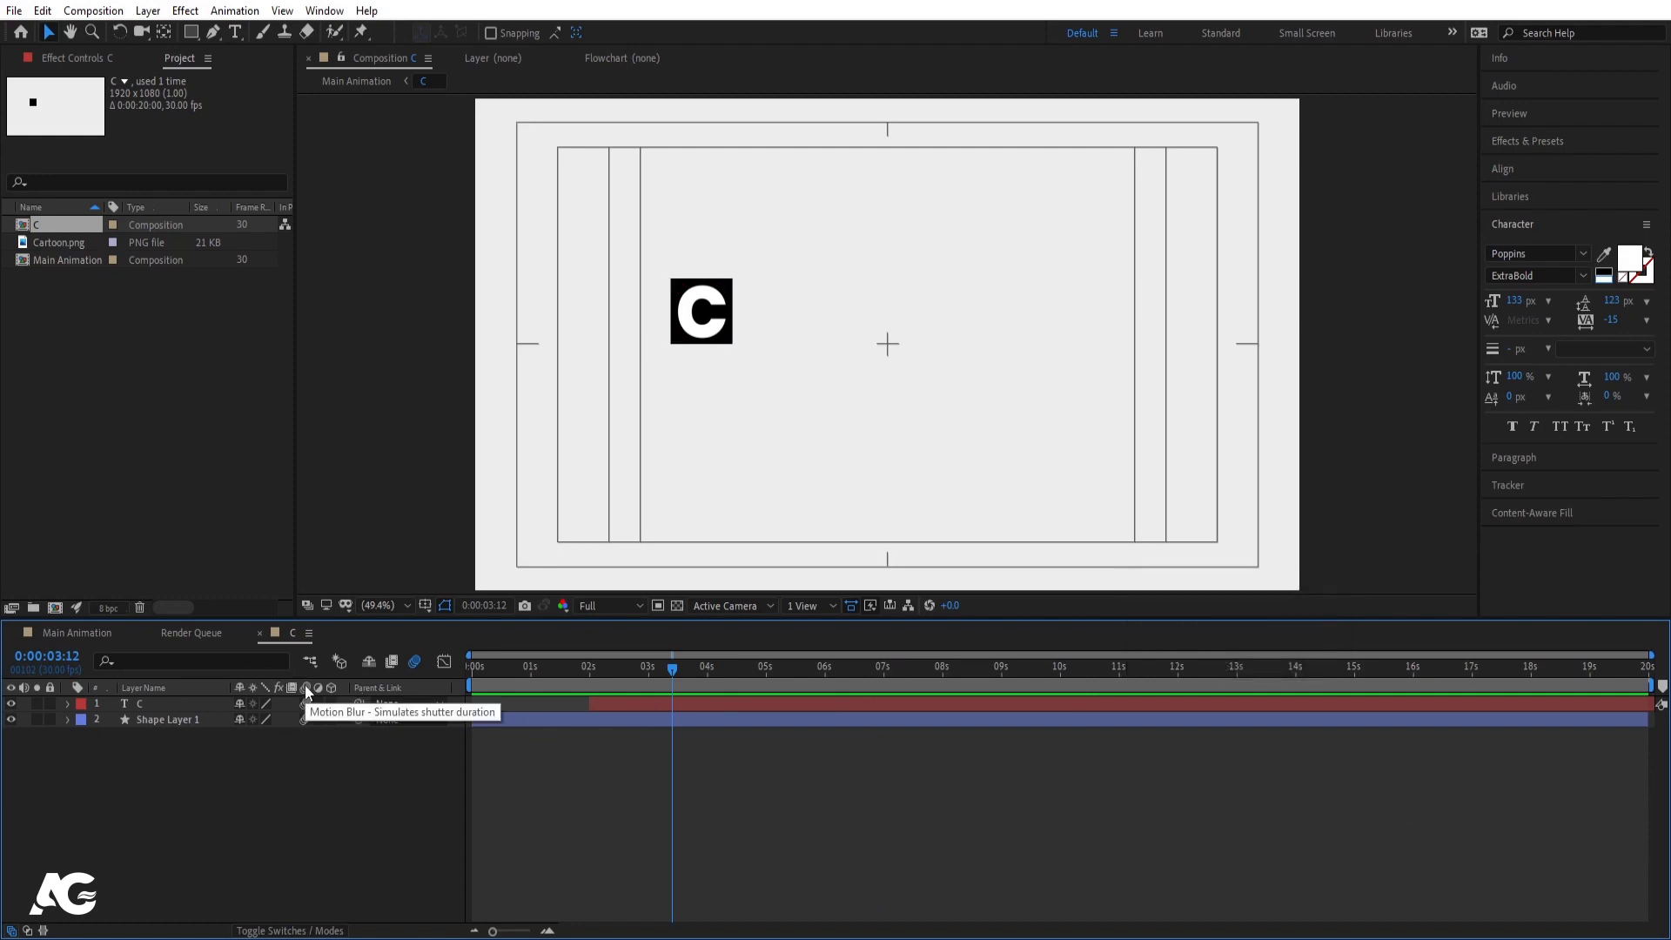
click(86, 630)
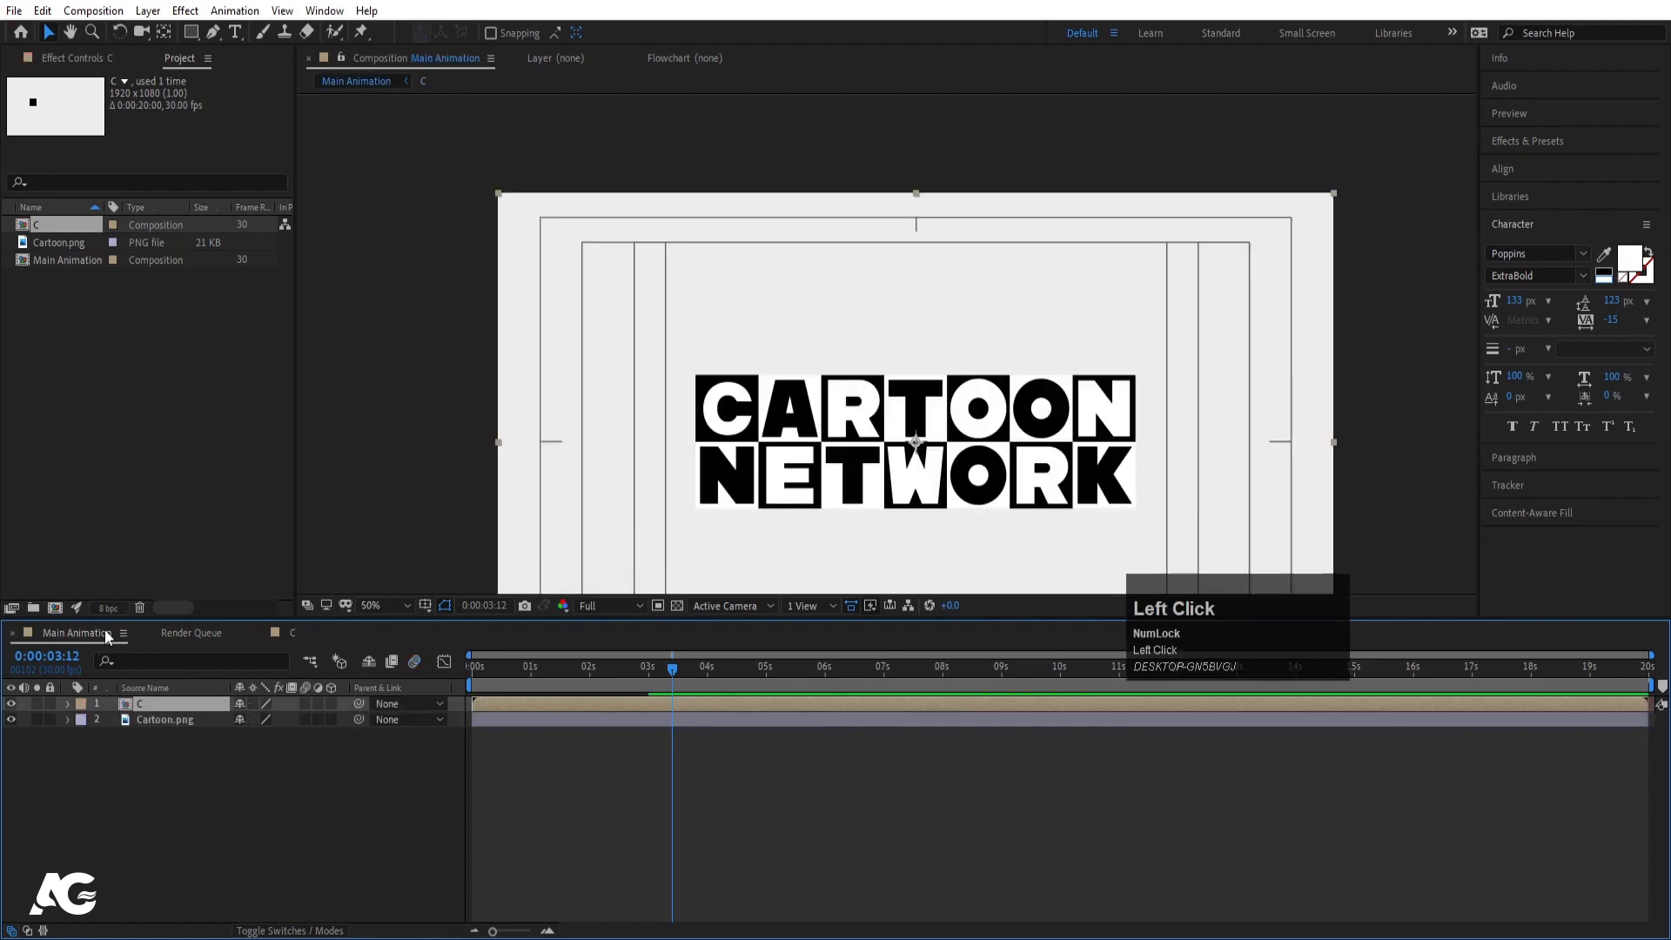
- Fit the viewer, lower Cartoon.png's Opacity to 33%, then select layer C
click(400, 608)
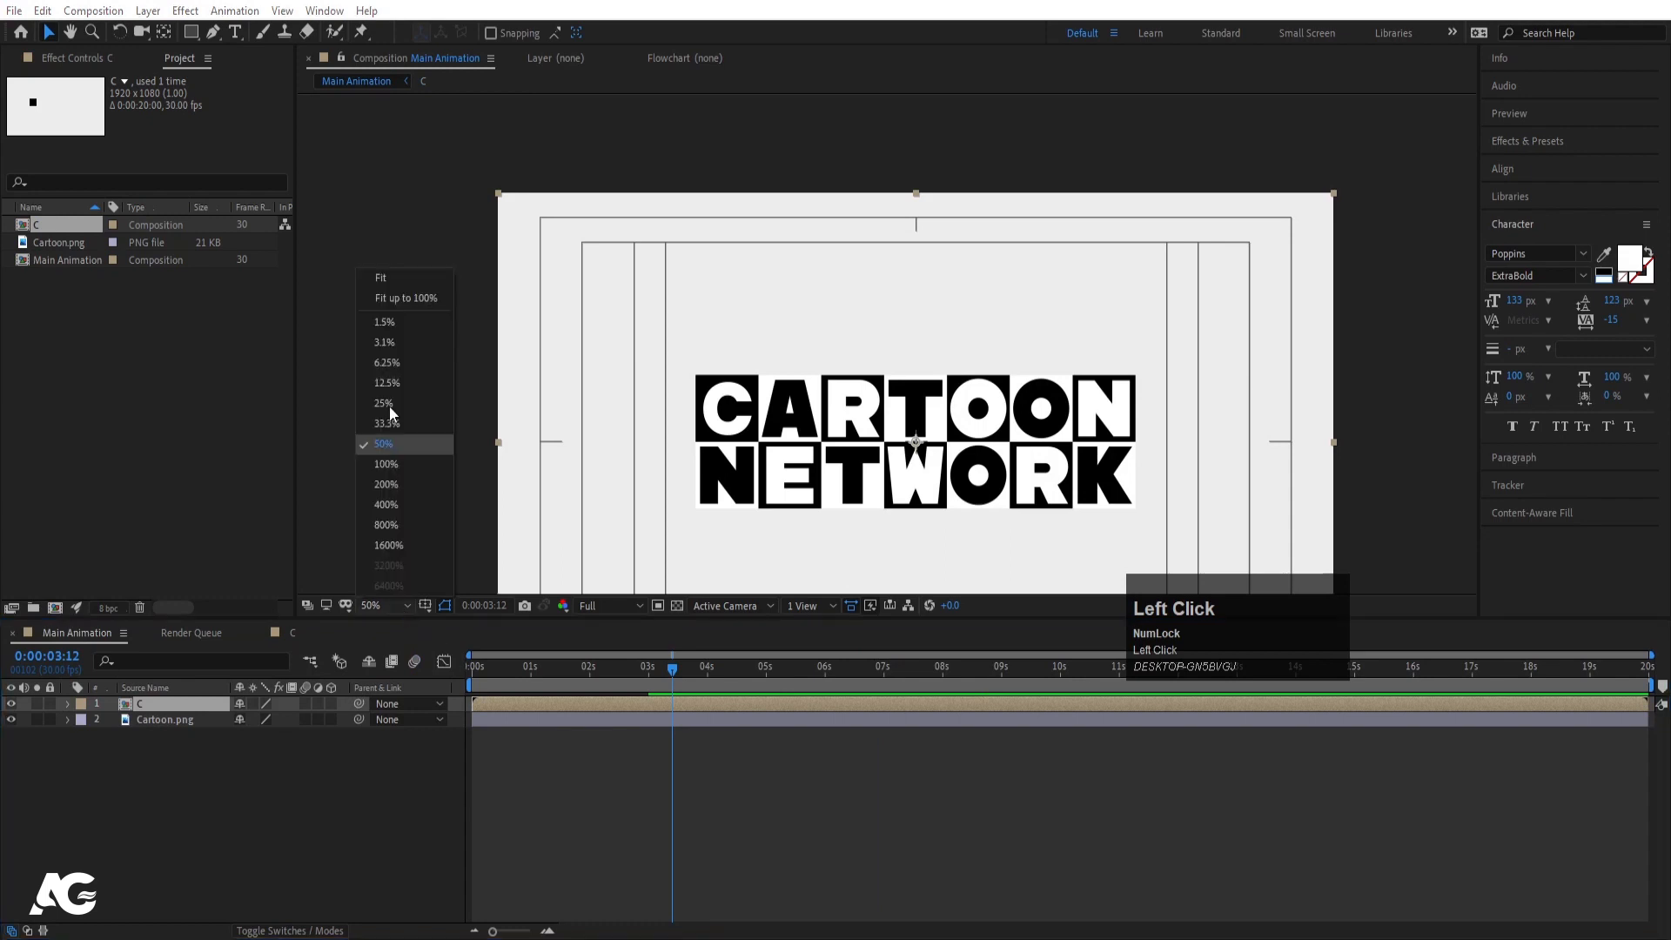
click(383, 280)
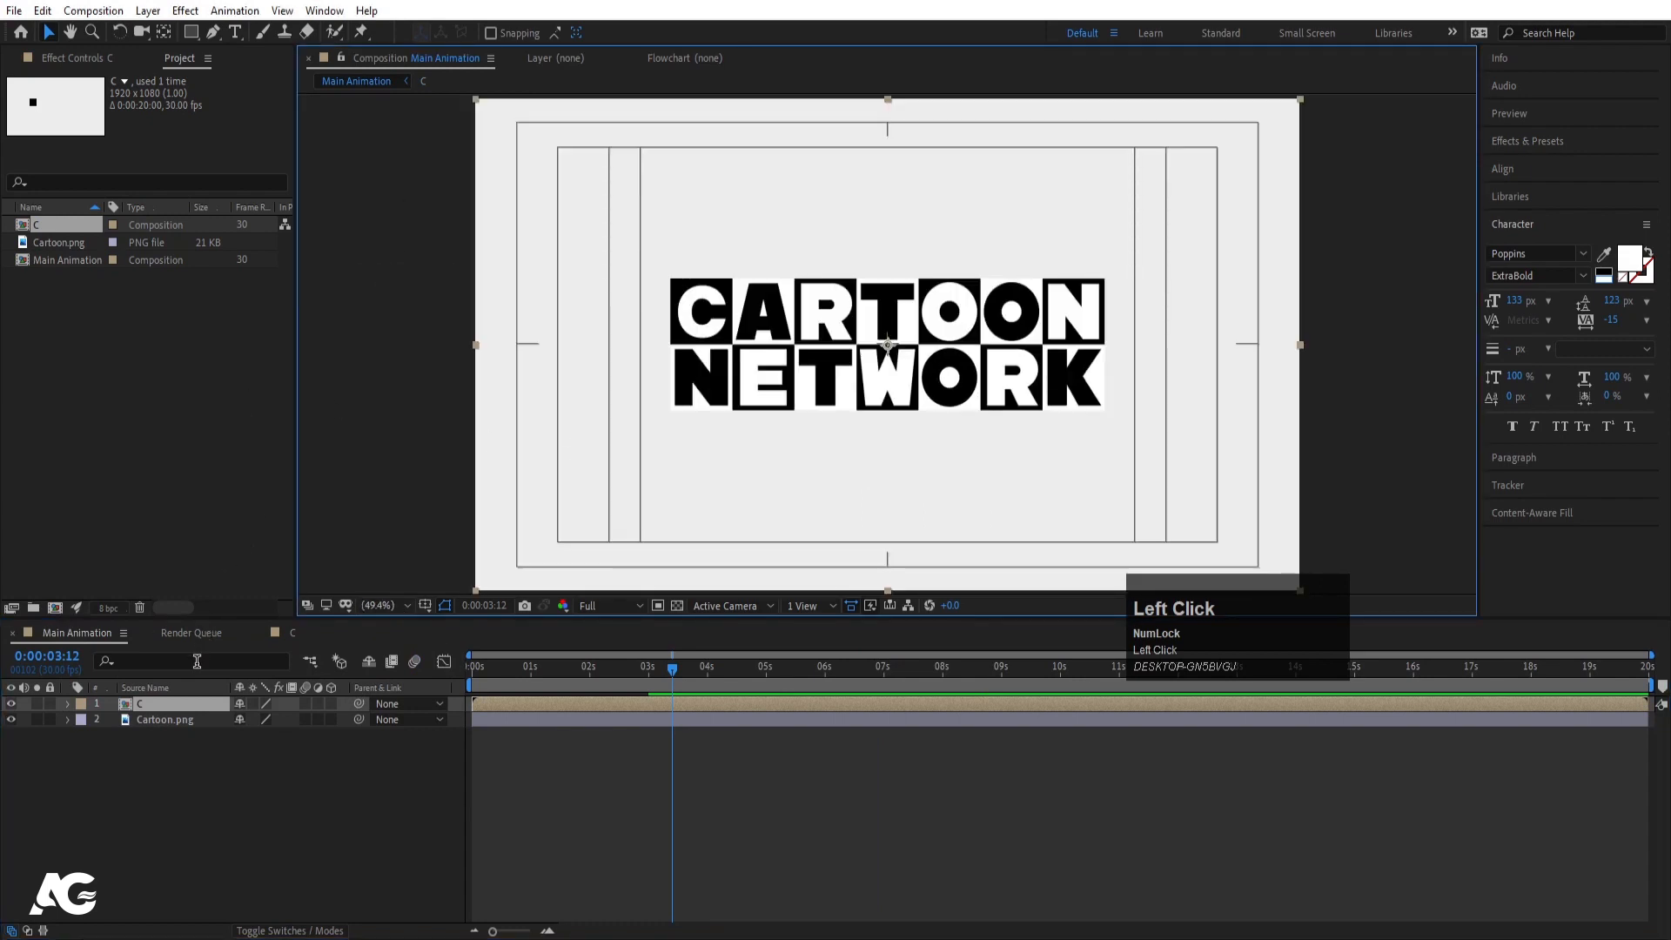
click(148, 721)
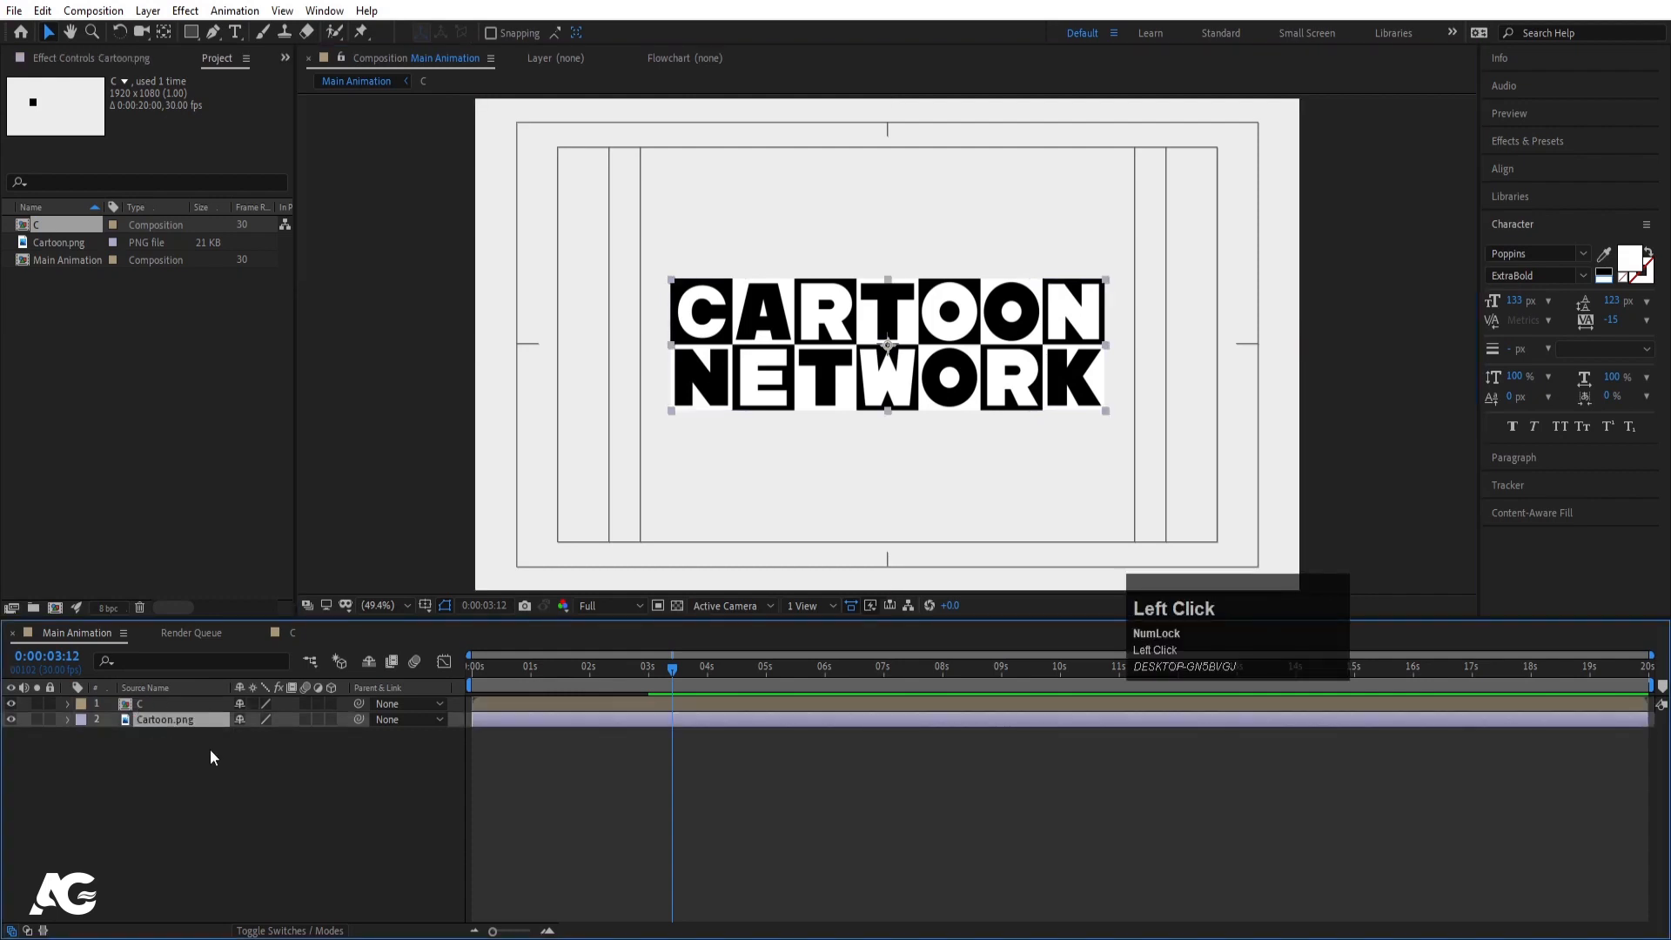
key(t)
drag(237, 739, 175, 732)
click(183, 799)
click(155, 707)
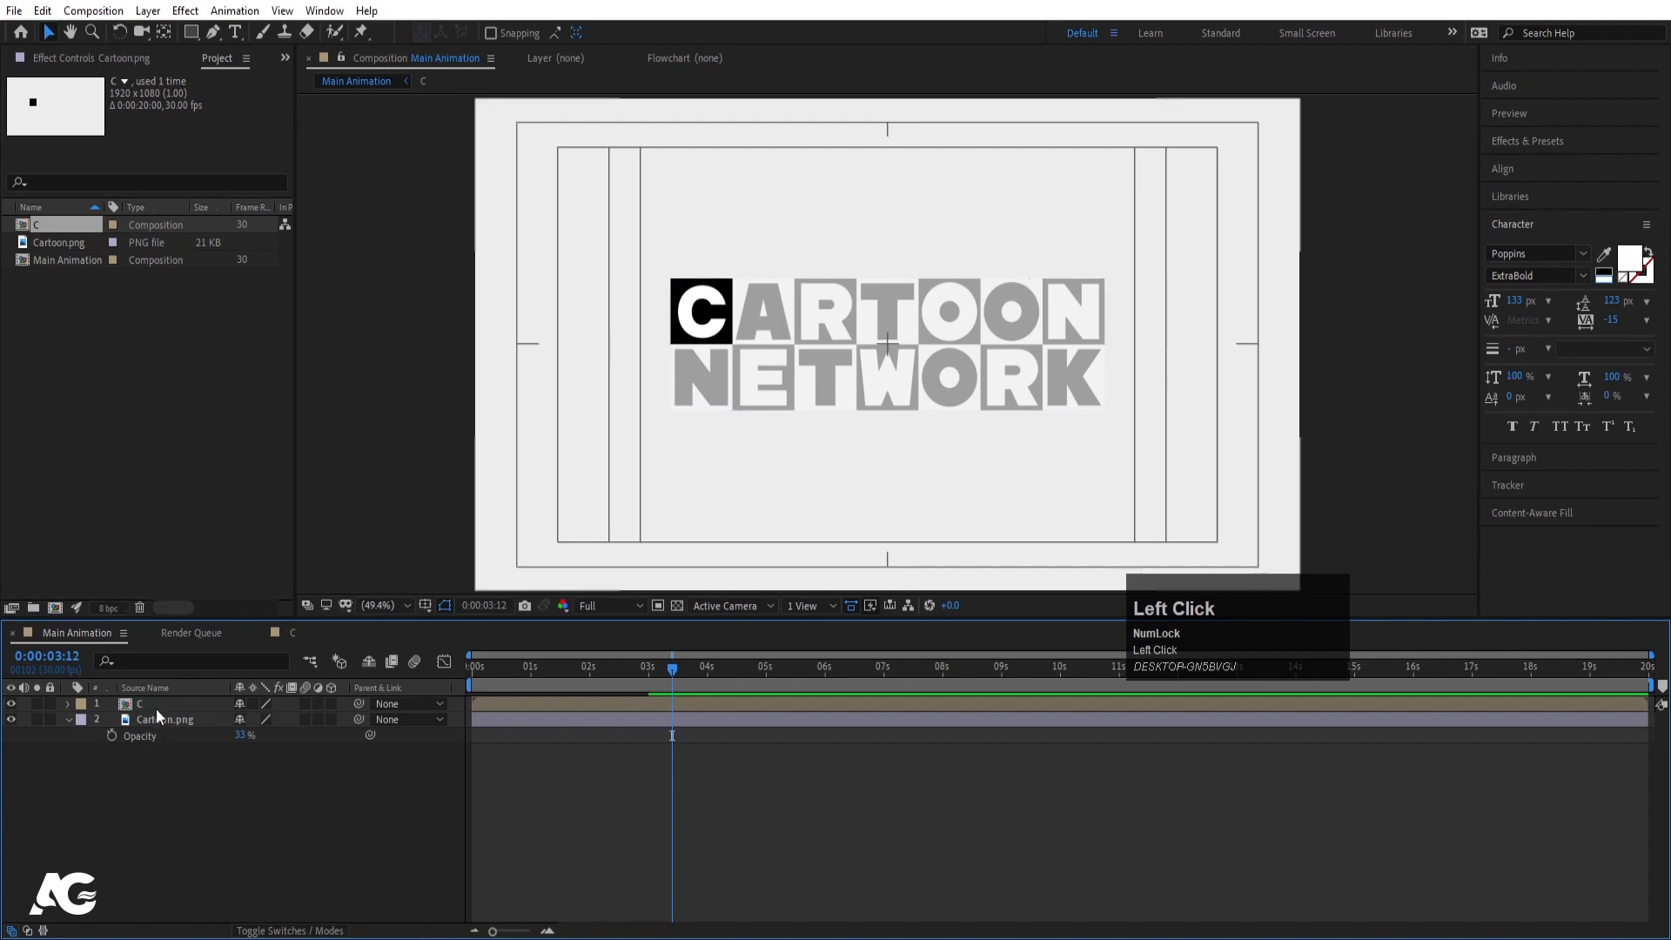
- Duplicate the C tile twice, placing the copies over the A and R of CARTOON
key(ctrl+d)
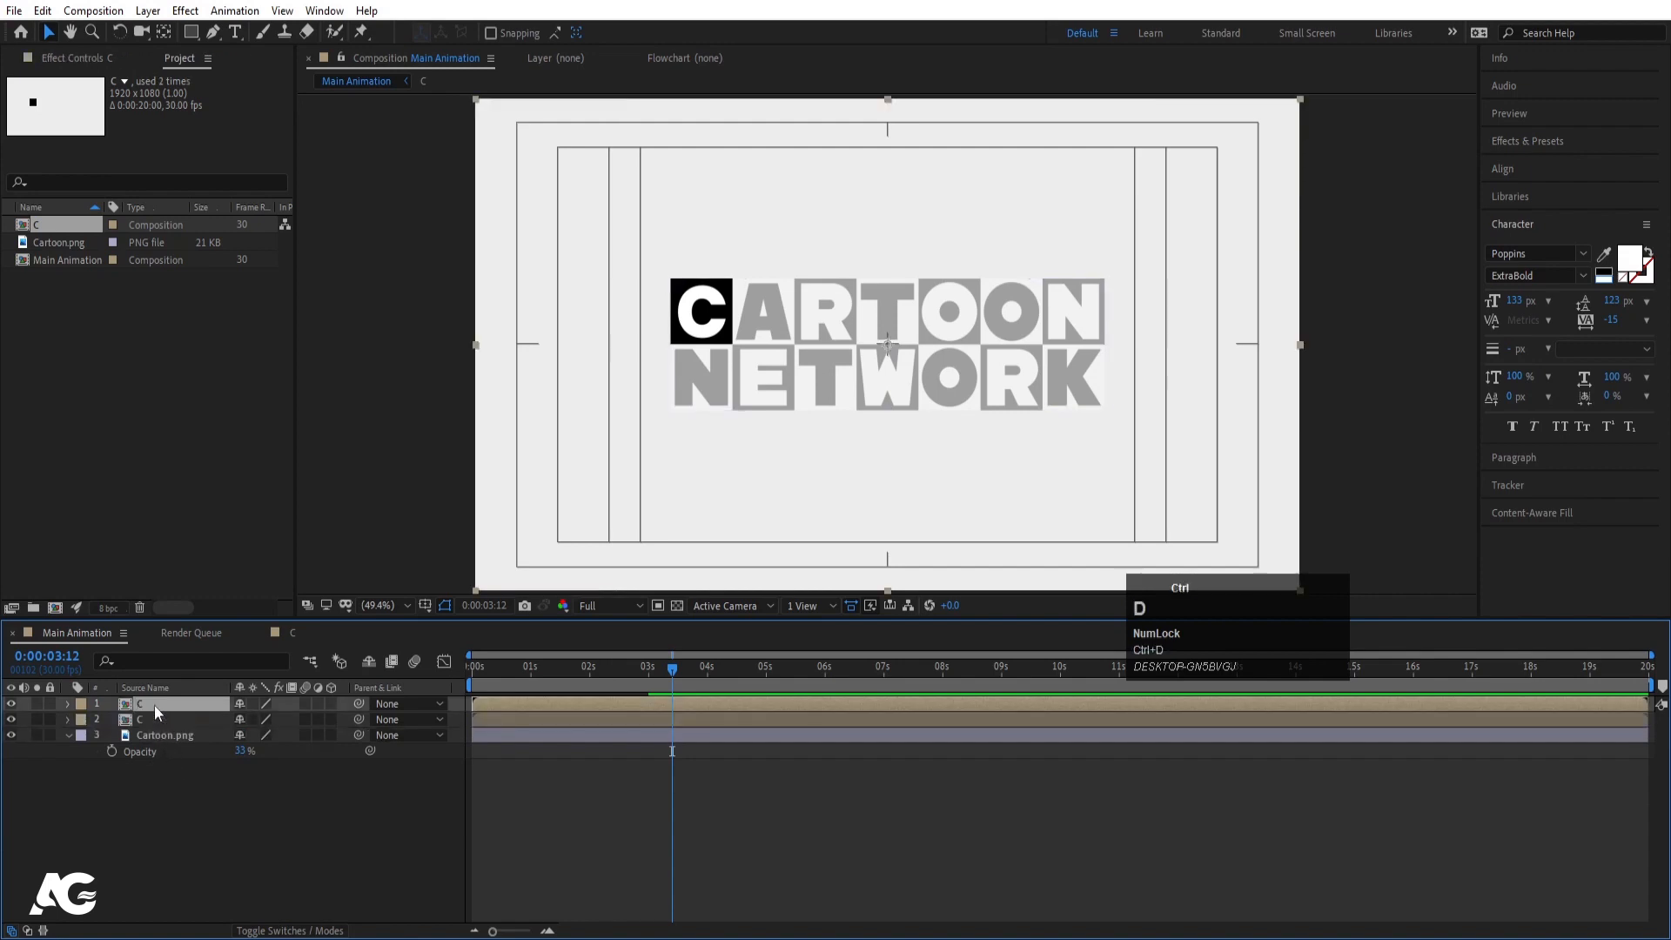
key(p)
drag(234, 717, 374, 721)
key(Left)
key(Left)
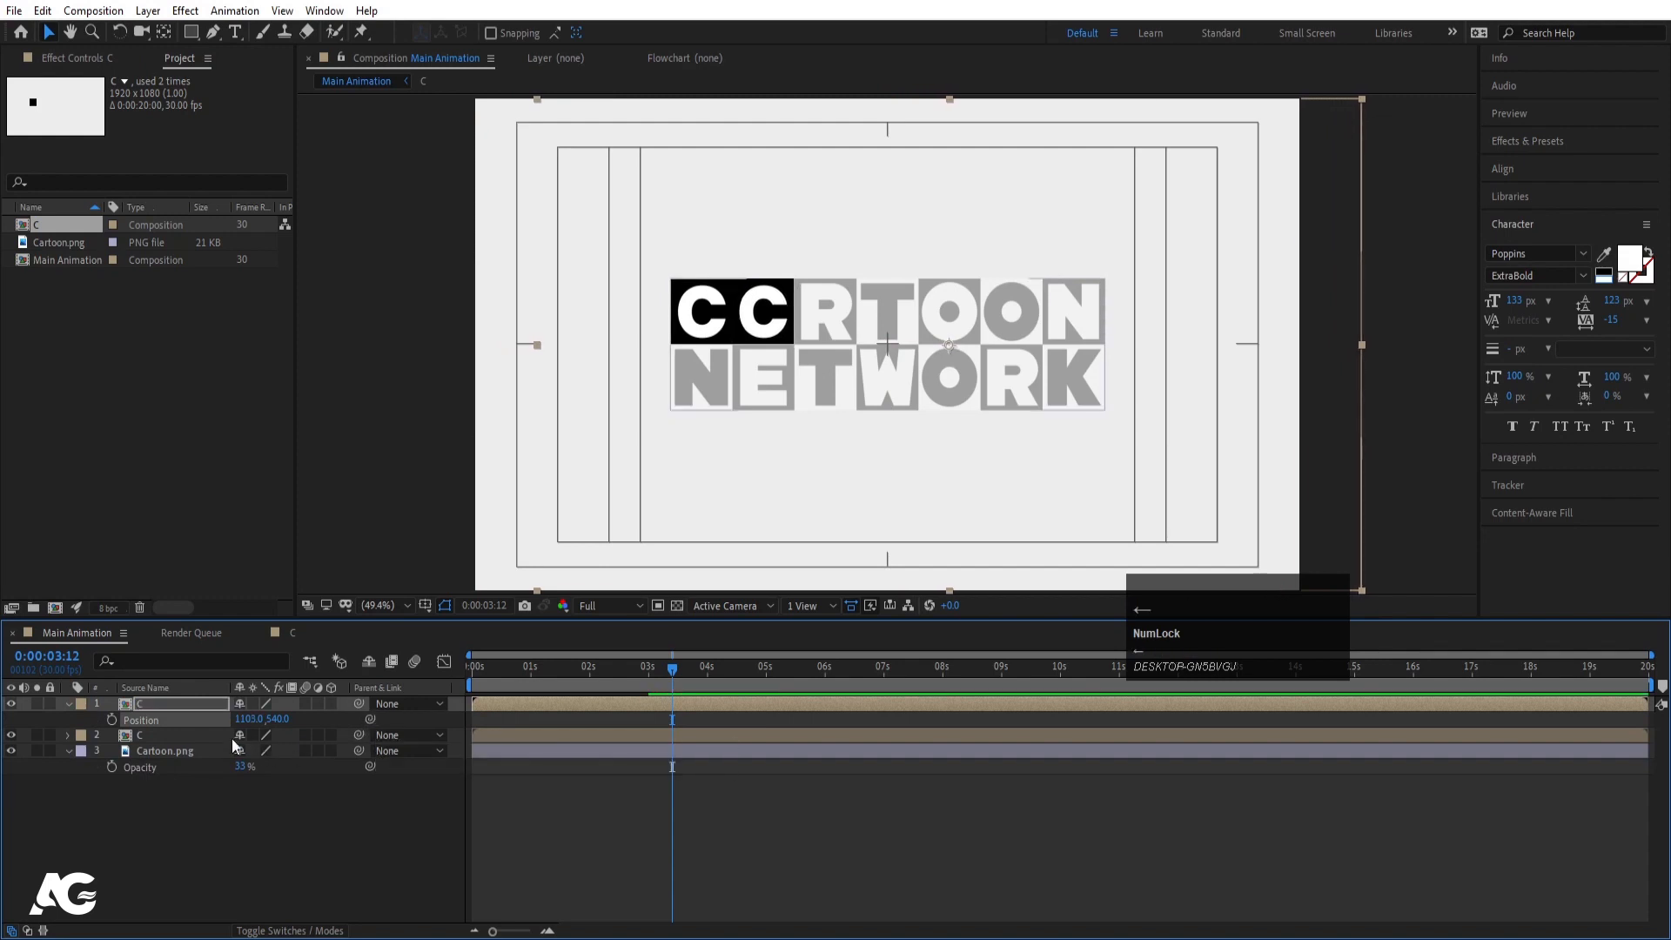
key(ctrl+d)
key(p)
drag(256, 720, 379, 718)
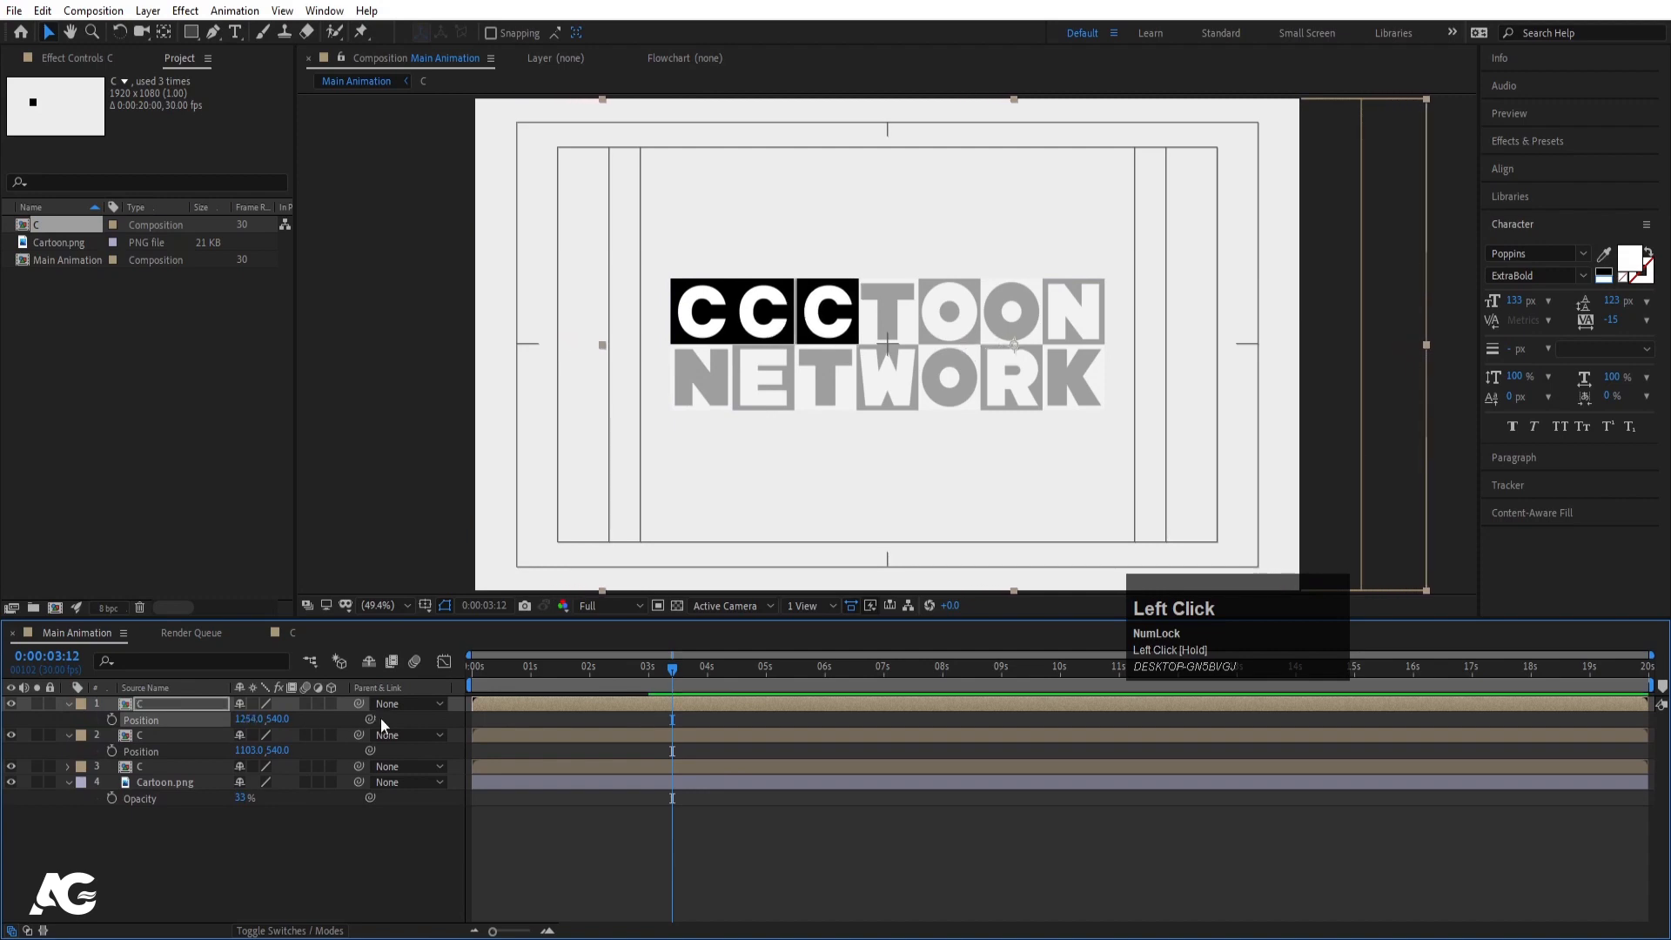
key(Left)
key(Left)
key(Left)
key(Left)
key(Left)
key(Left)
key(Left)
key(Left)
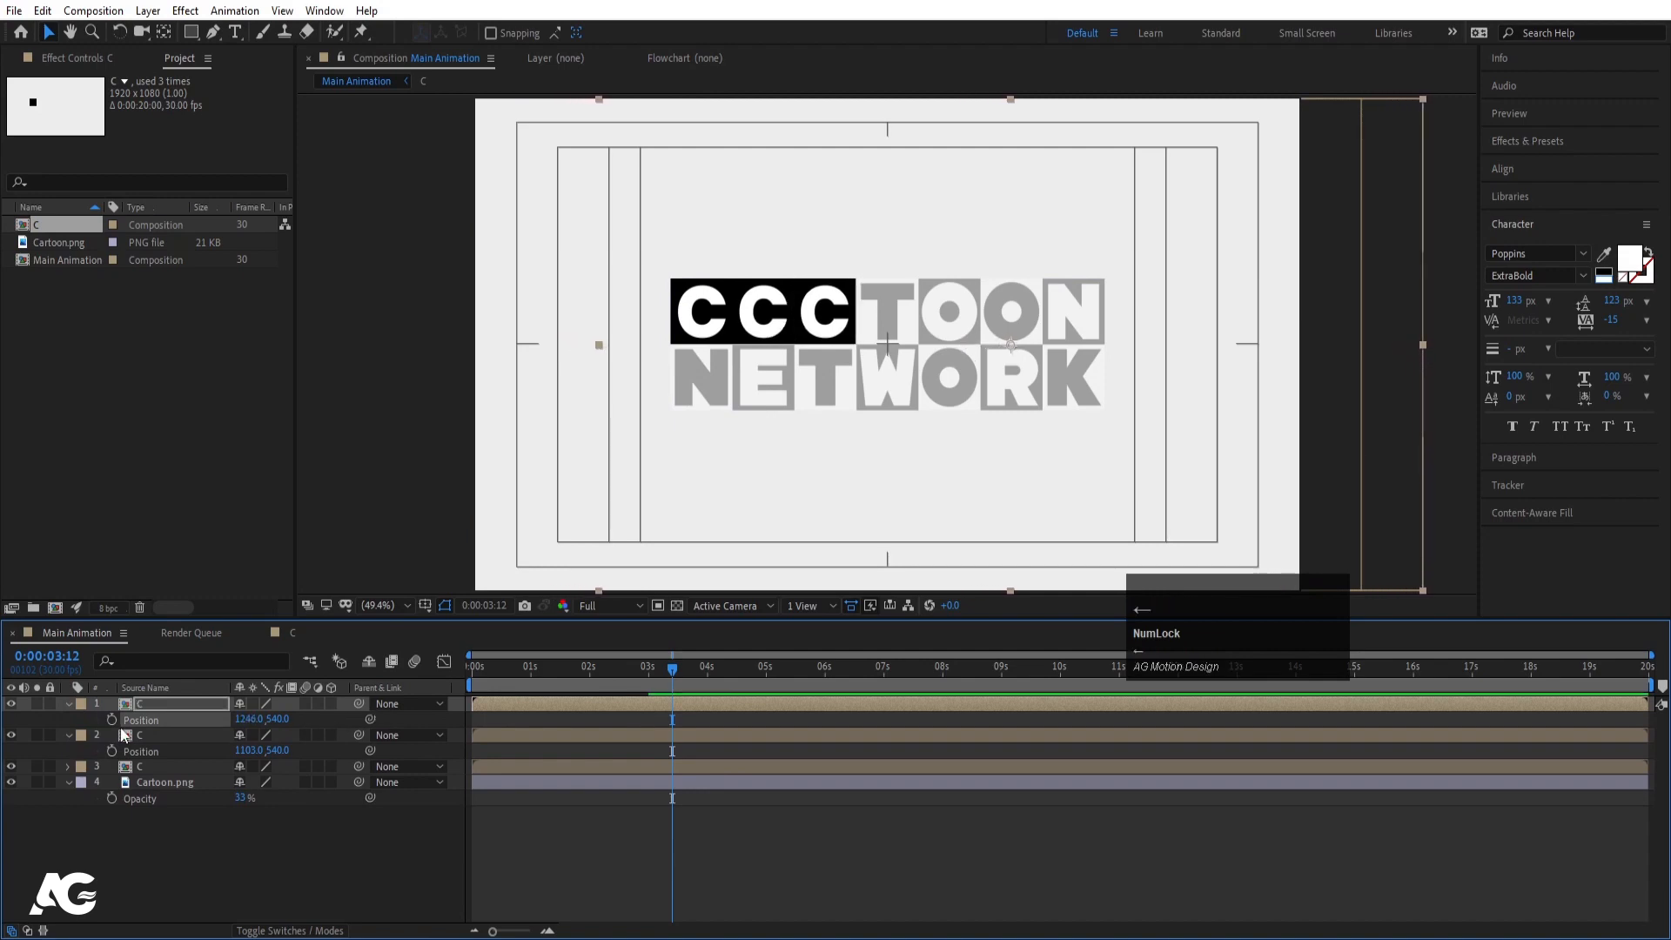
- Add a fourth C tile aligned over the T
click(134, 703)
key(ctrl+d)
key(p)
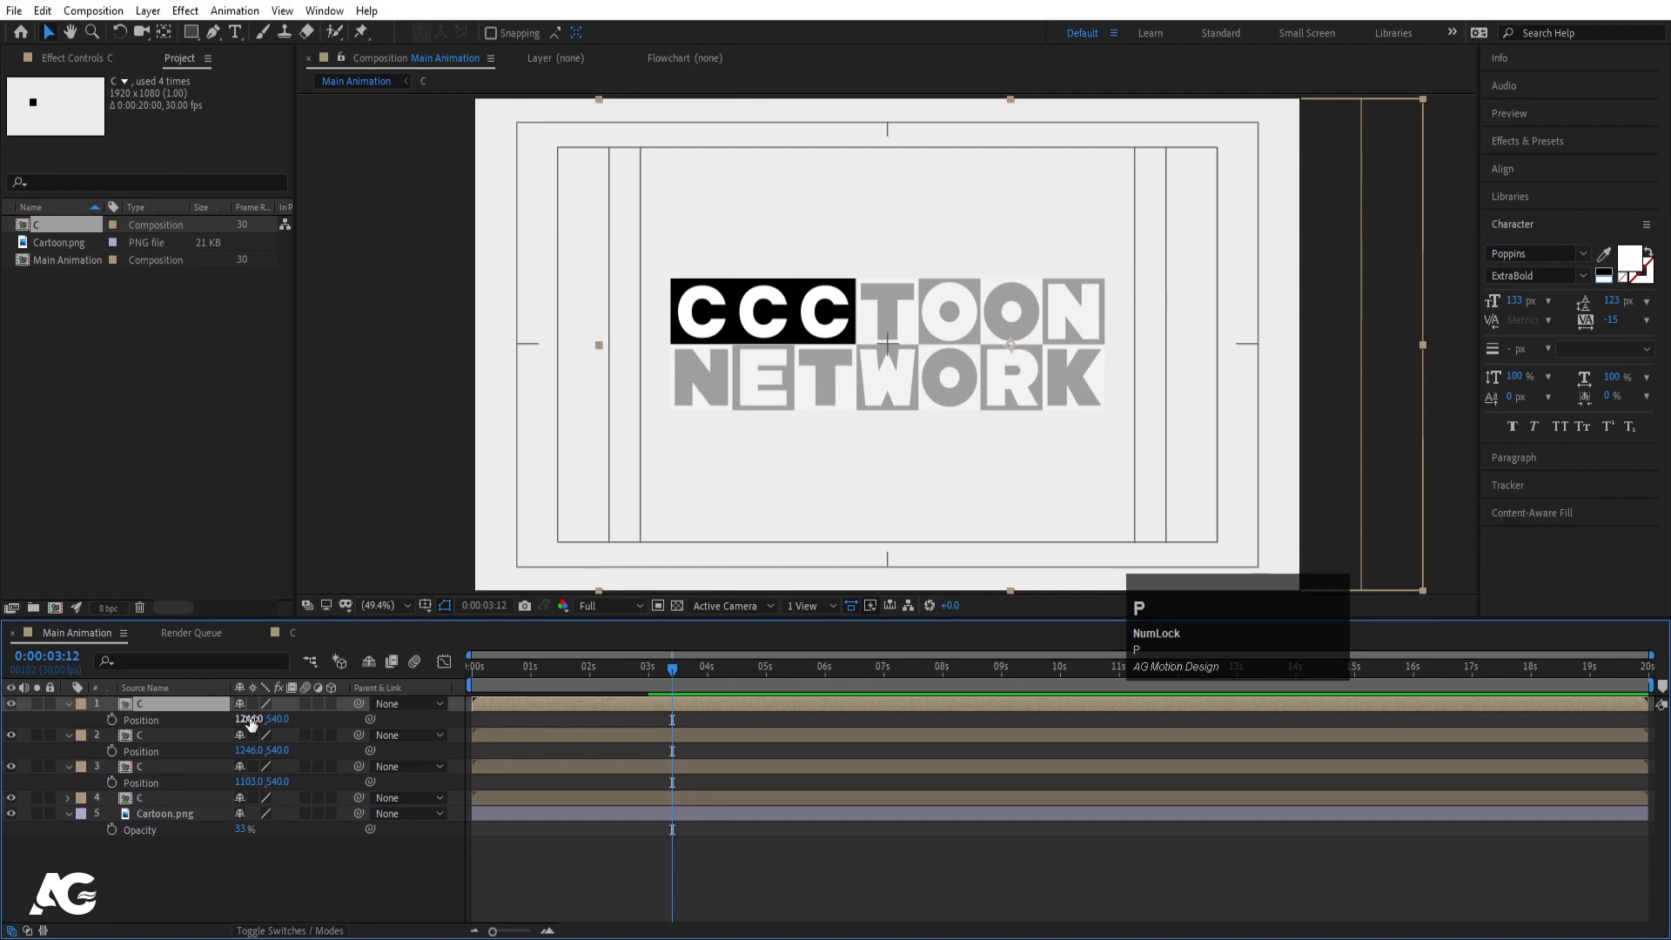
drag(251, 722, 369, 715)
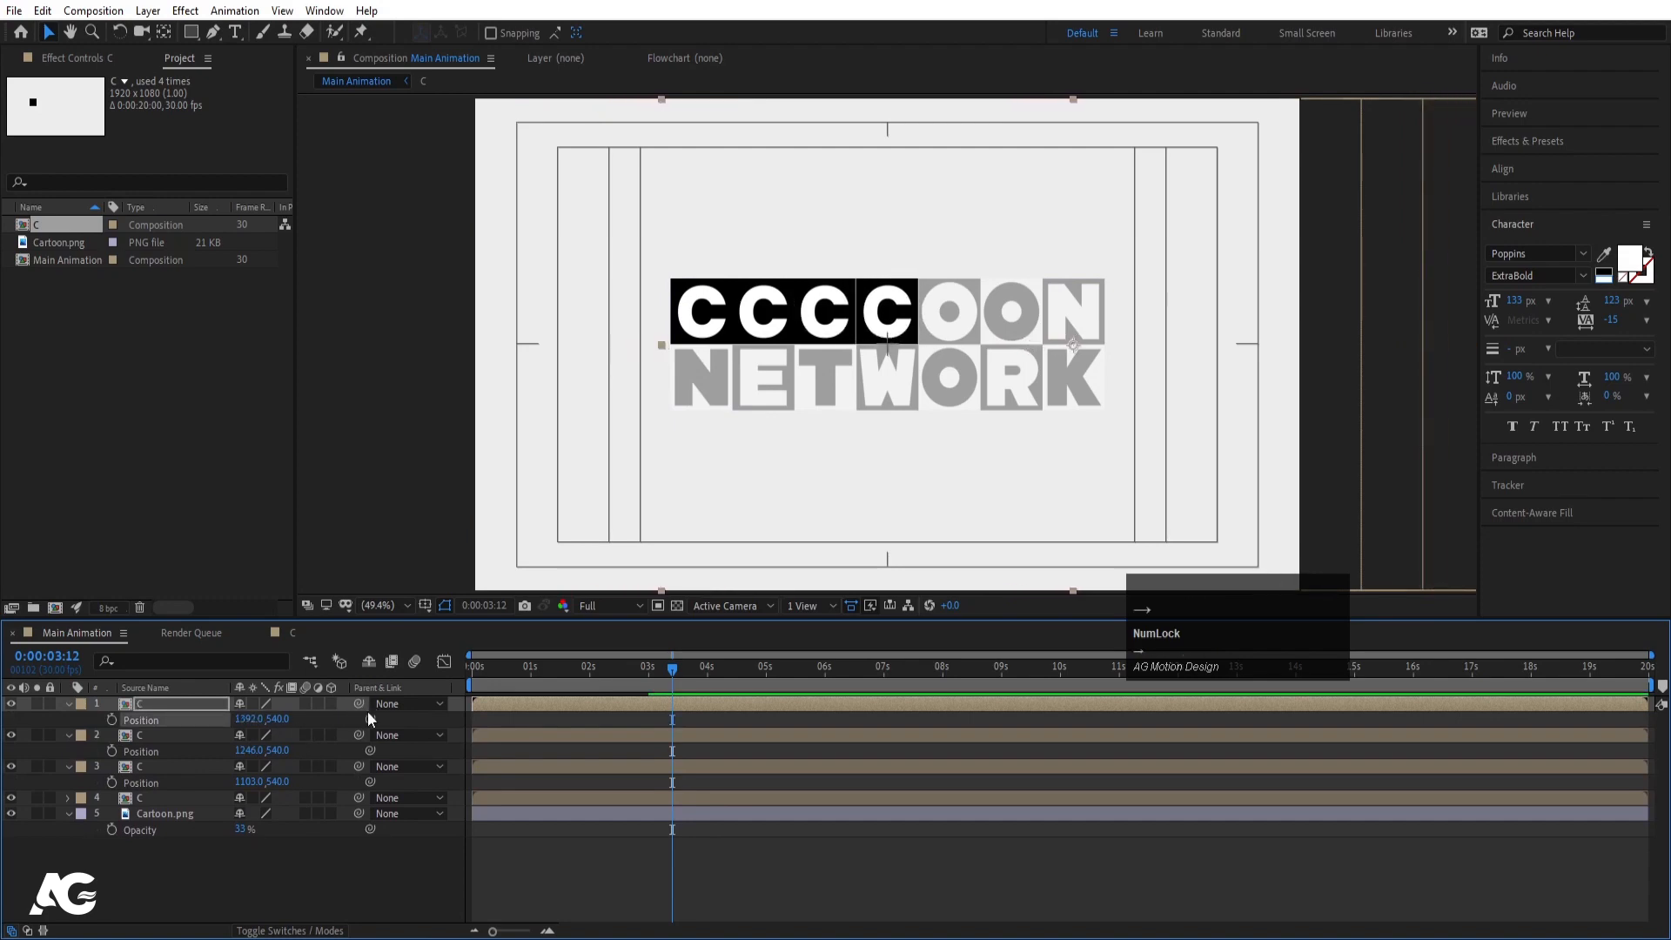
key(Right)
key(Right)
key(Down)
key(Down)
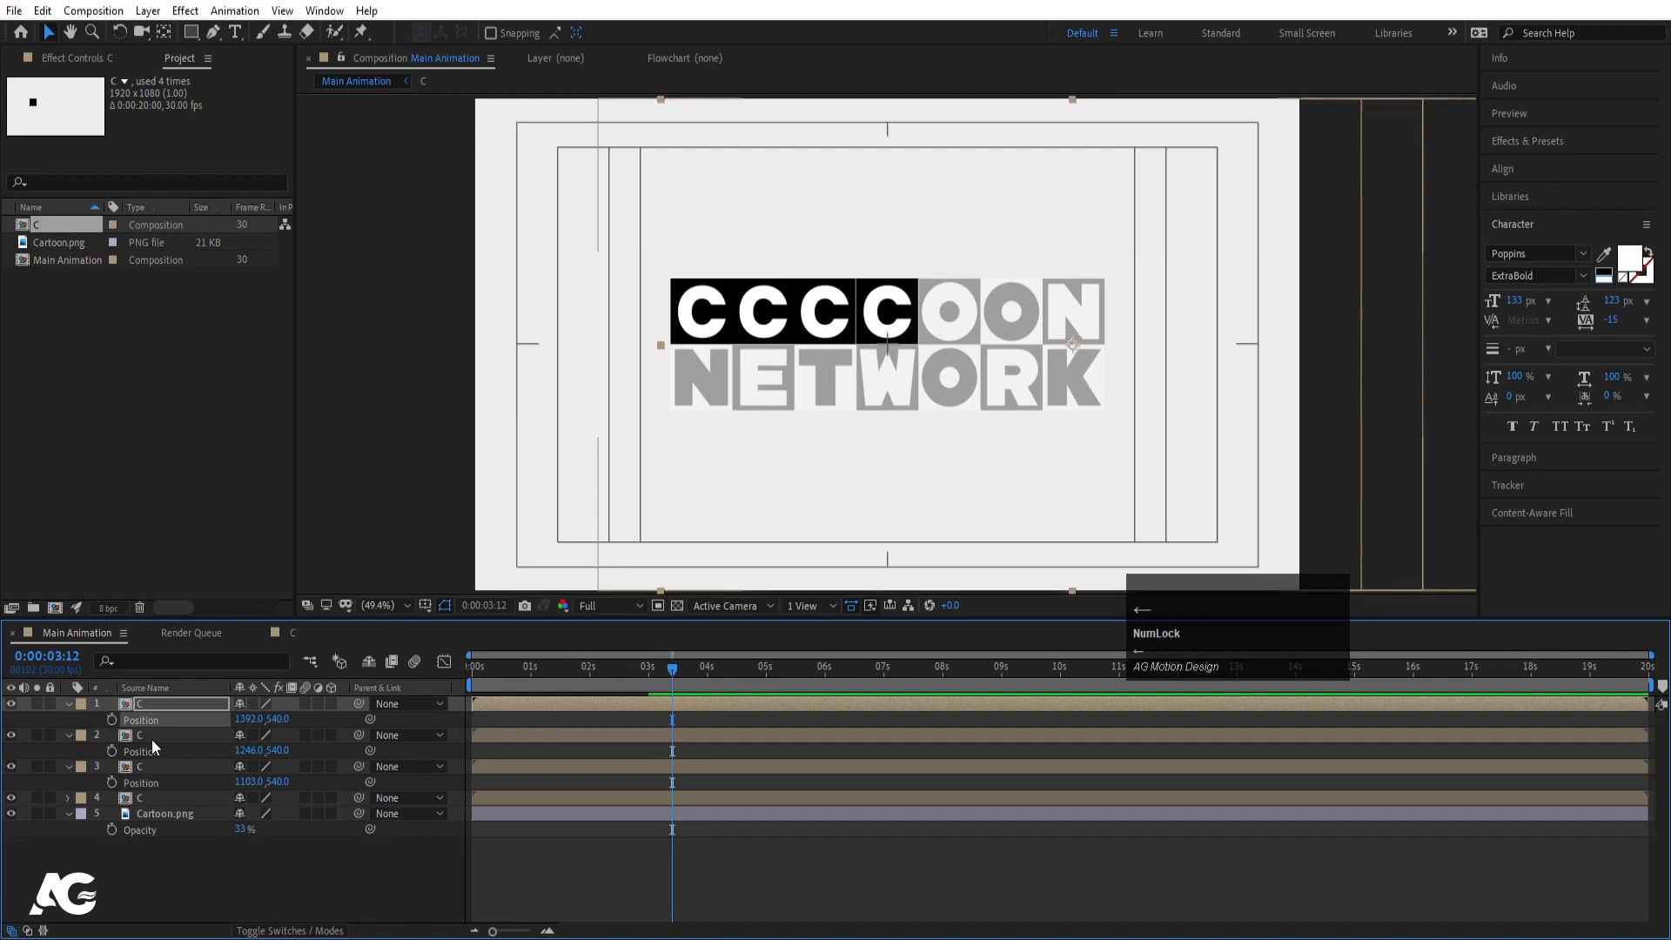
- Add fifth and sixth C tiles over the two O's
click(138, 707)
key(ctrl+d)
key(p)
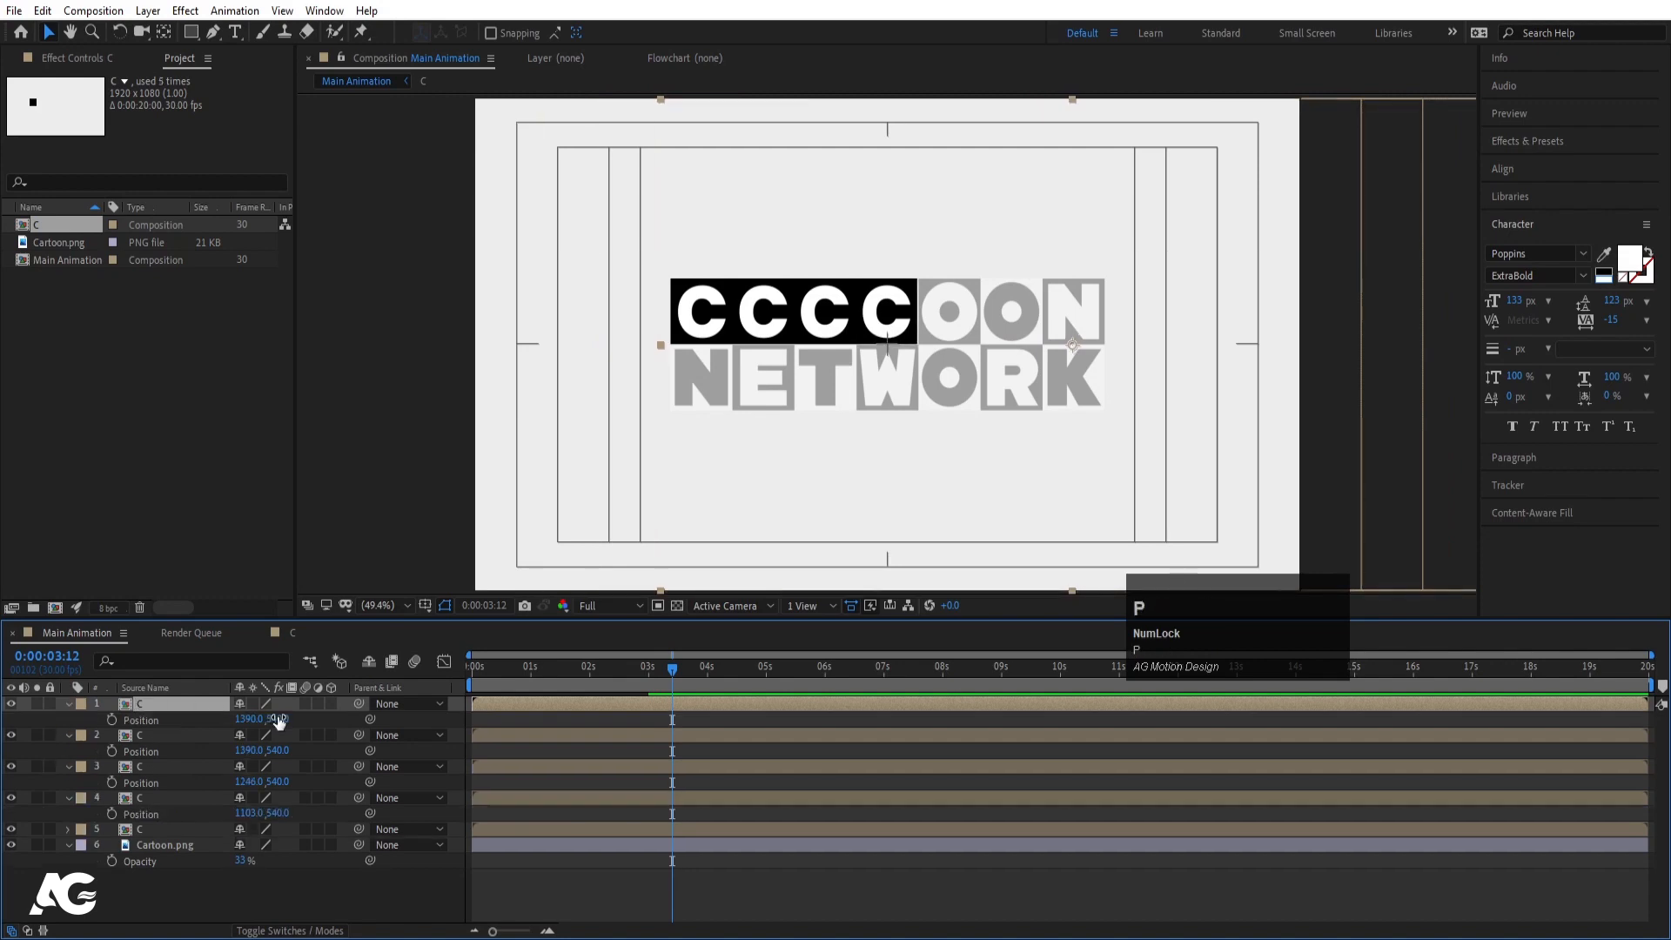
drag(262, 723, 377, 718)
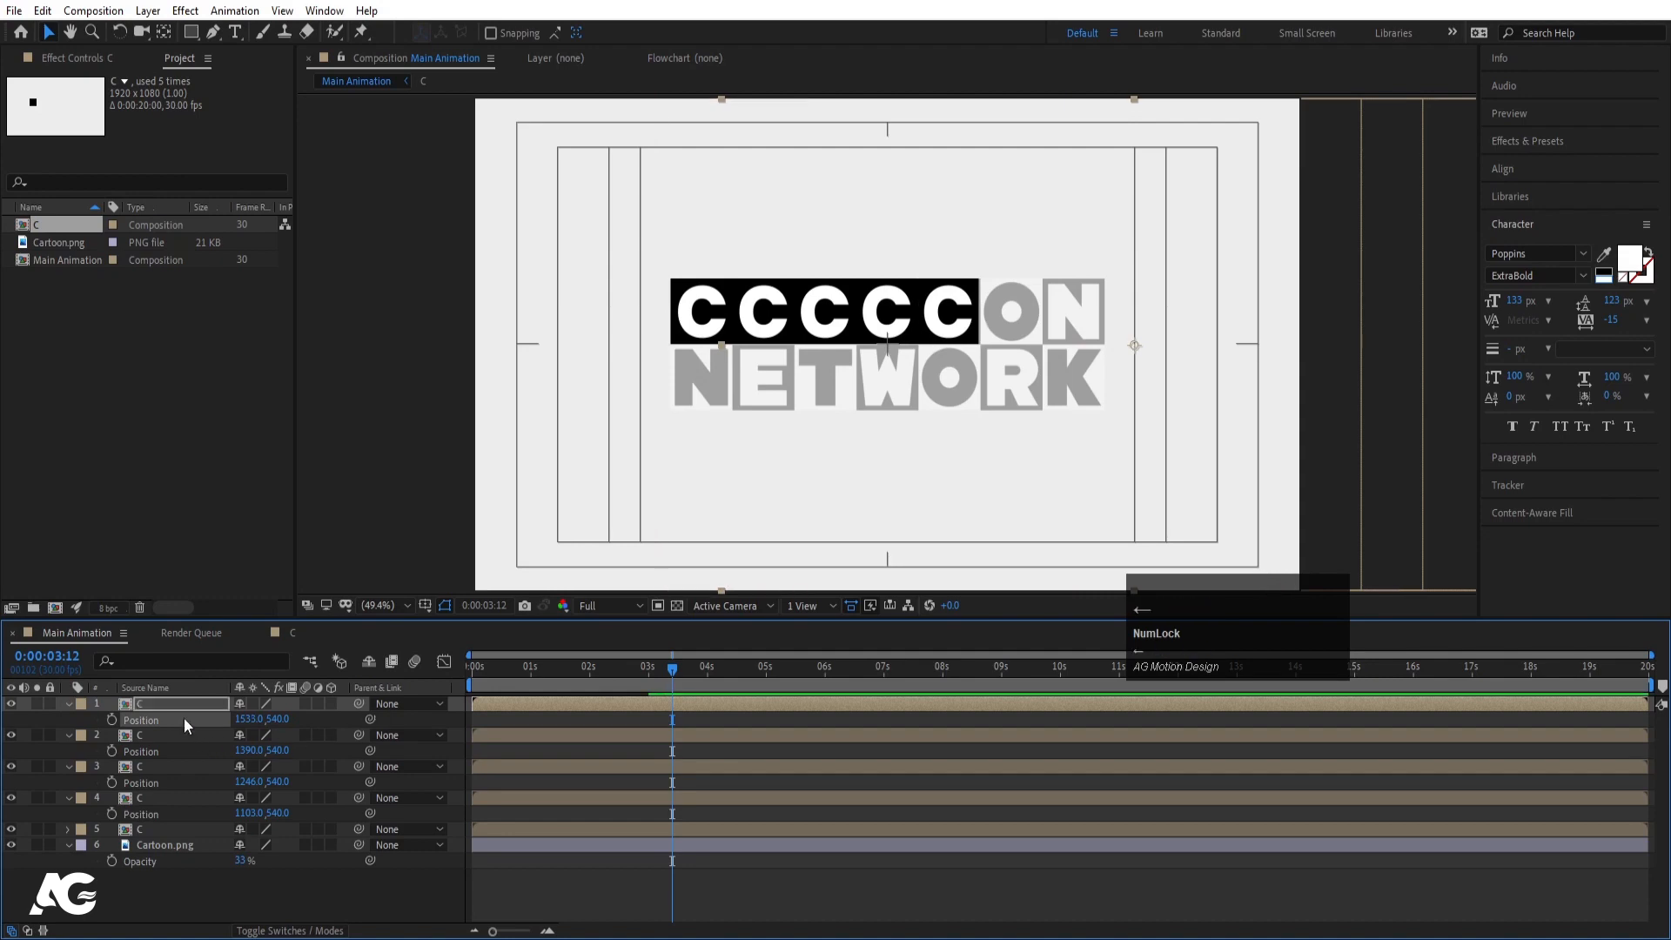
key(ctrl+d)
key(p)
drag(262, 719, 369, 723)
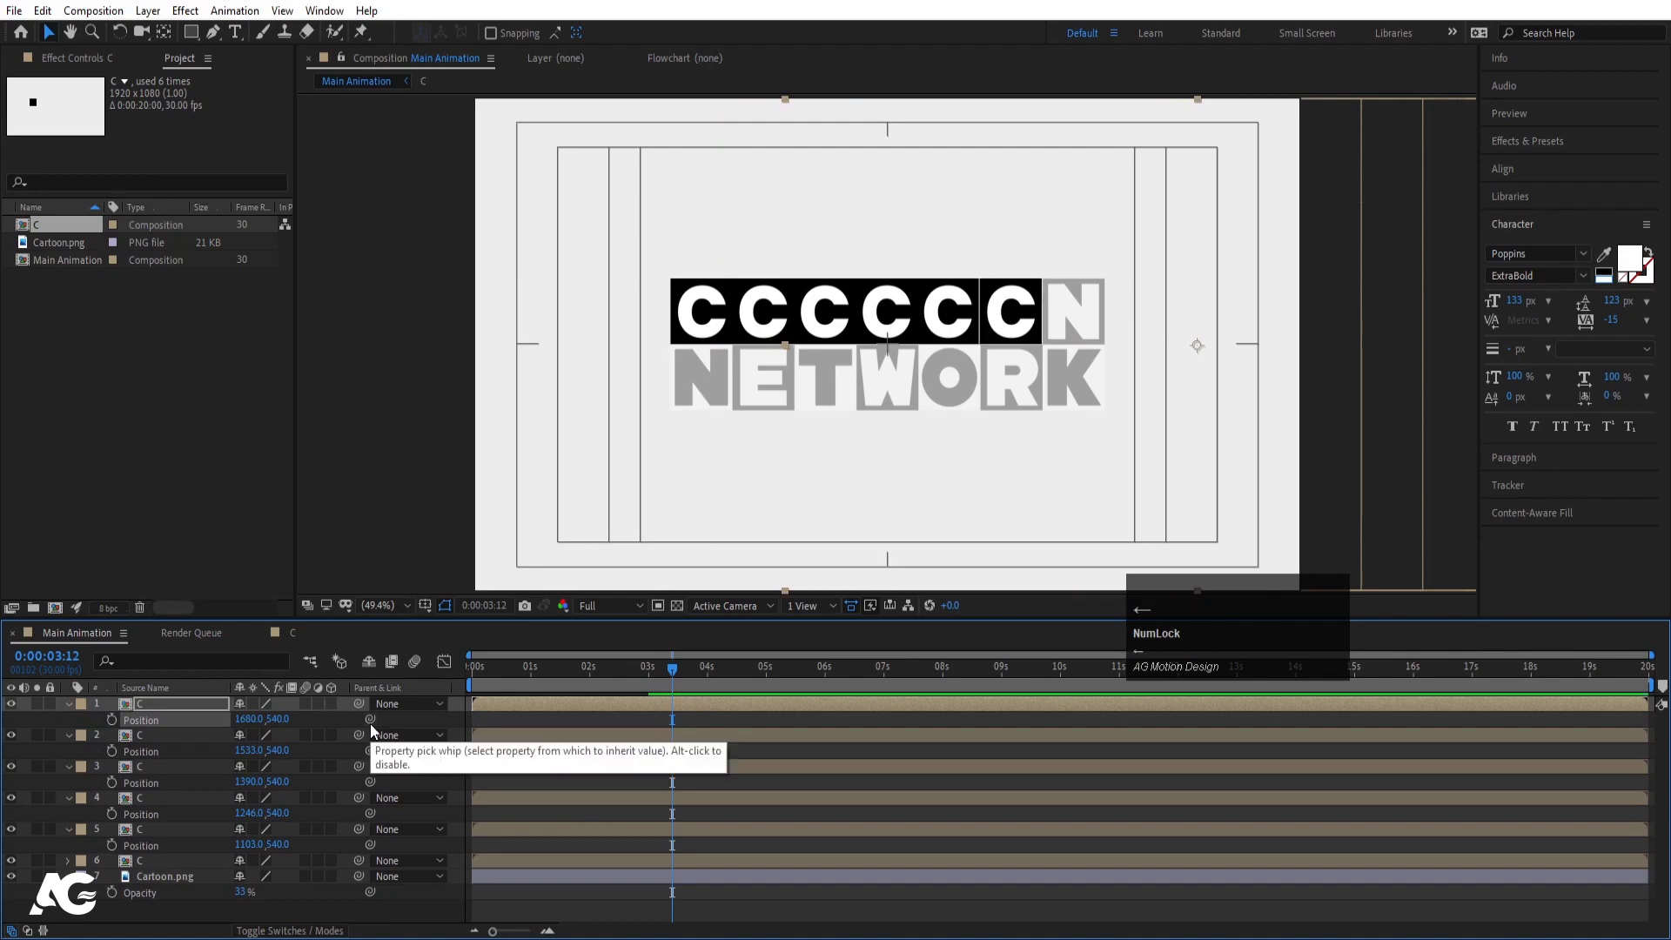
key(Left)
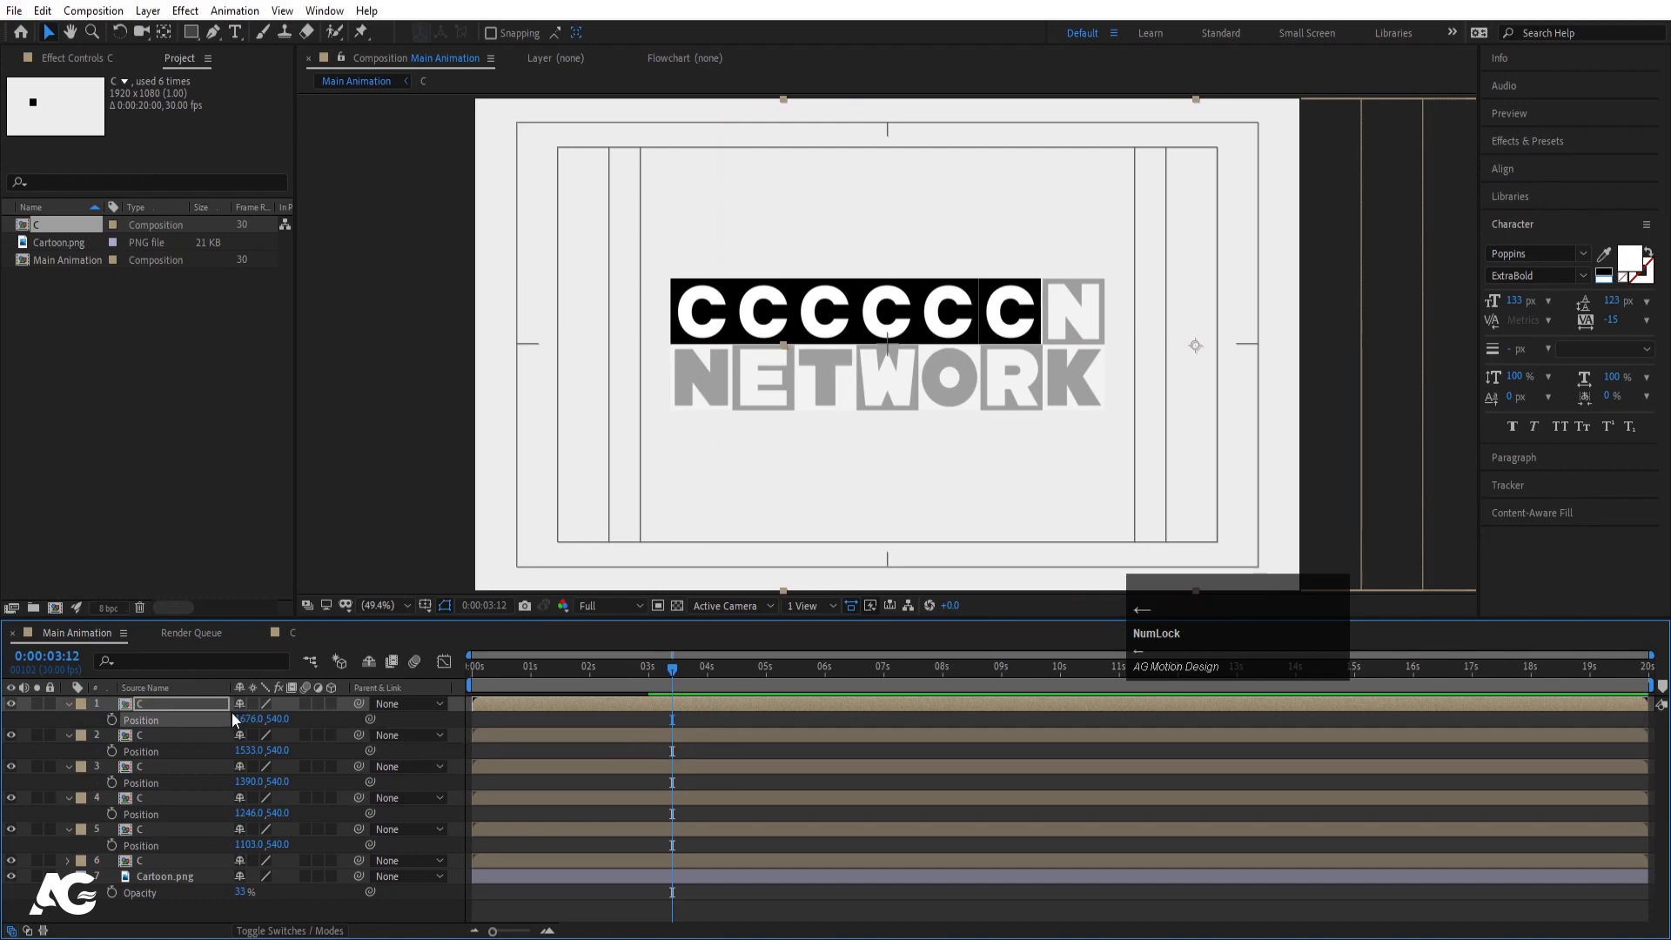
- Add the seventh C tile over the N
click(161, 705)
key(ctrl+d)
key(p)
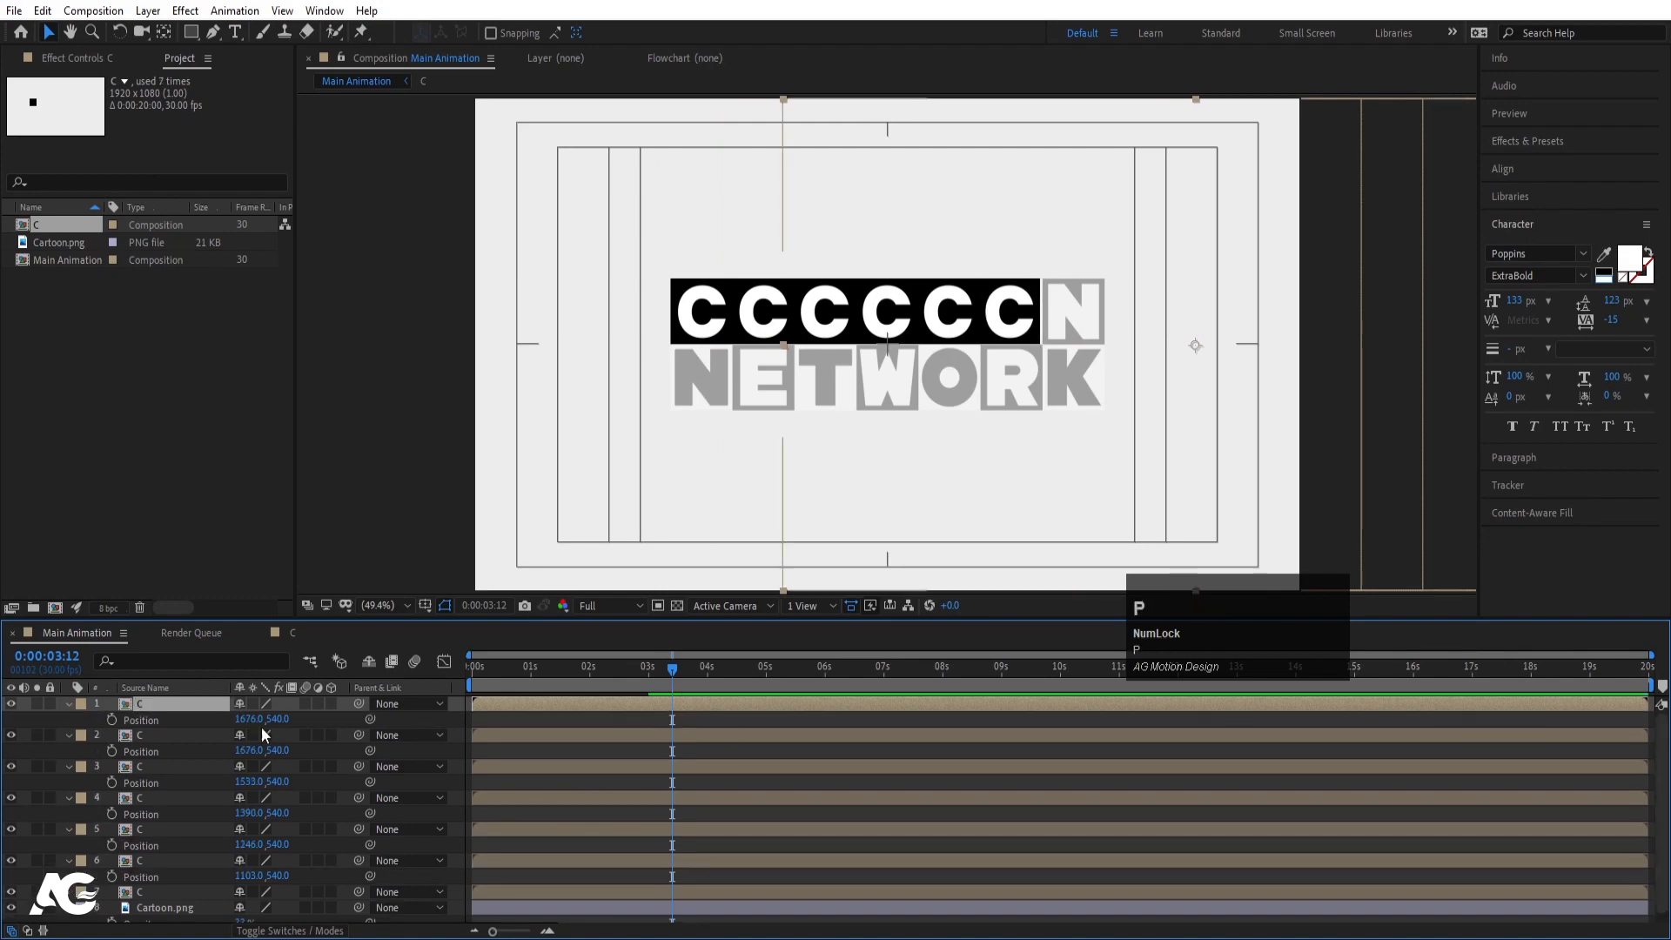
drag(248, 719, 369, 711)
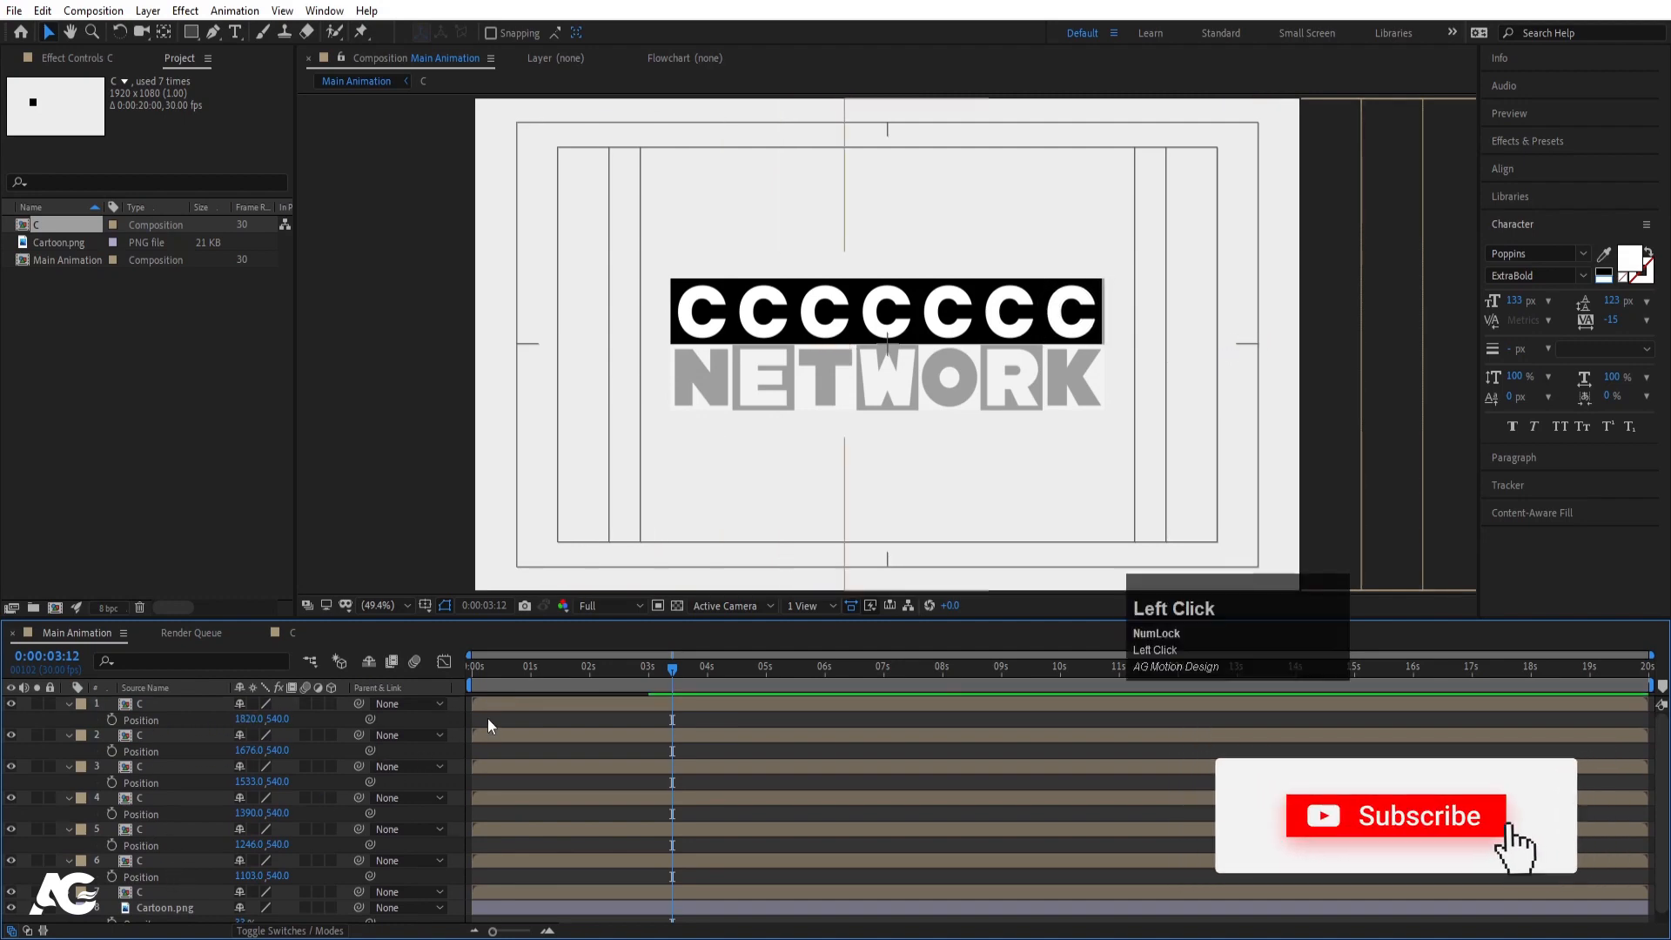
- Duplicate all seven C layers and move the copied row down over NETWORK
key(u)
click(150, 796)
shift+click(151, 712)
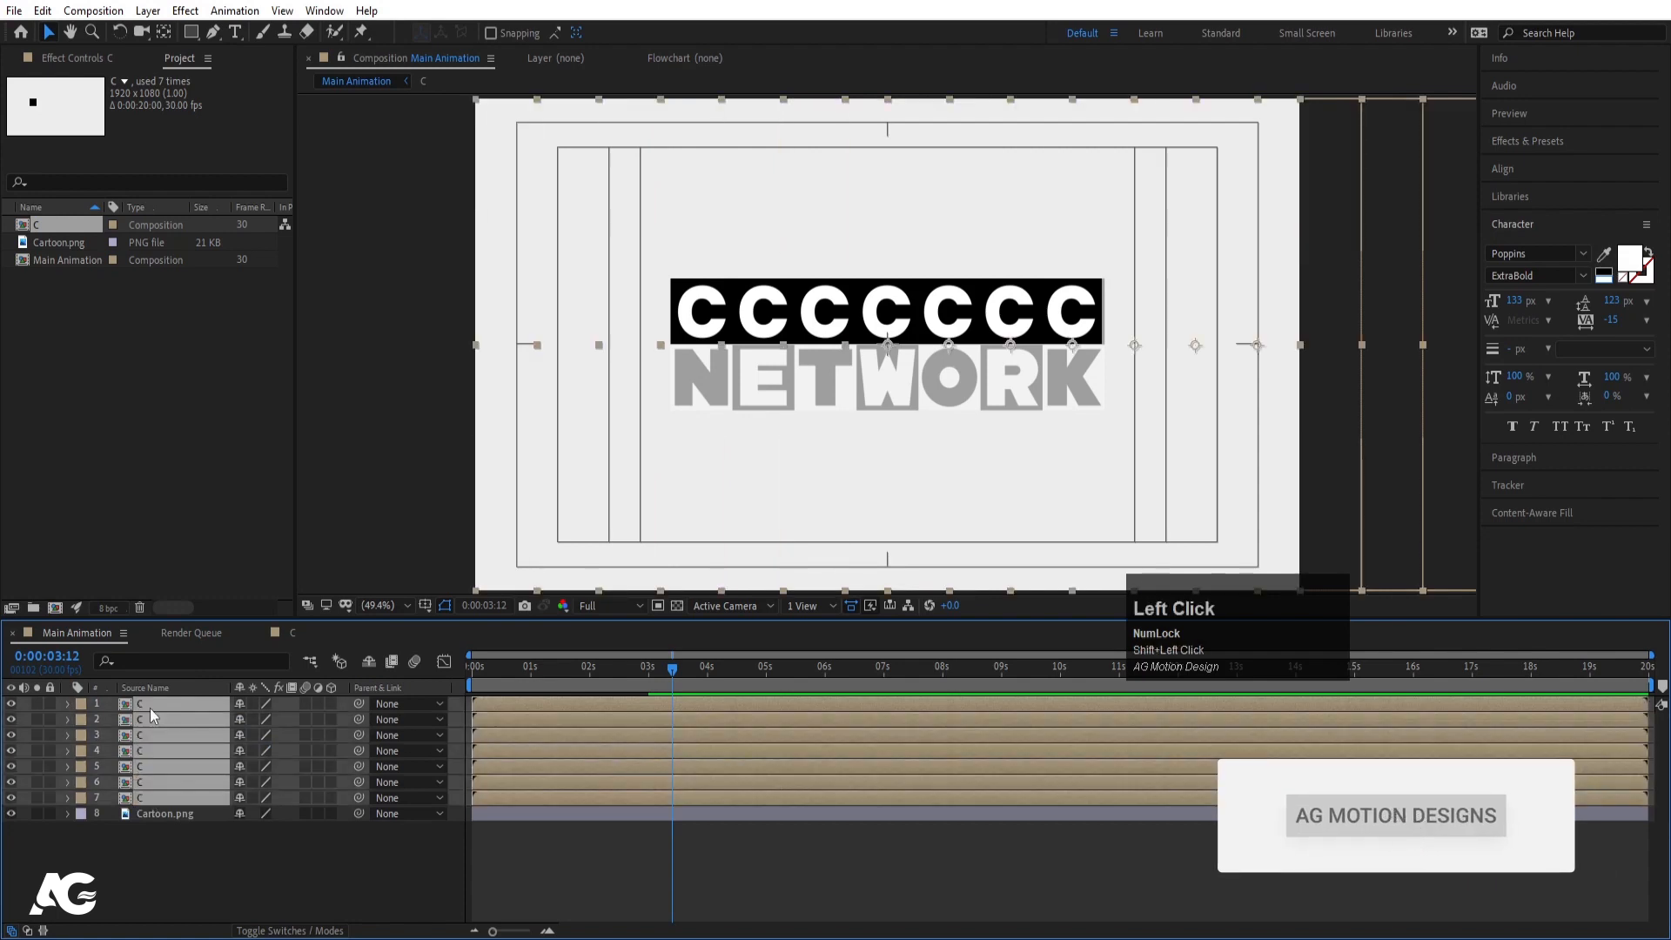
key(ctrl+d)
click(144, 722)
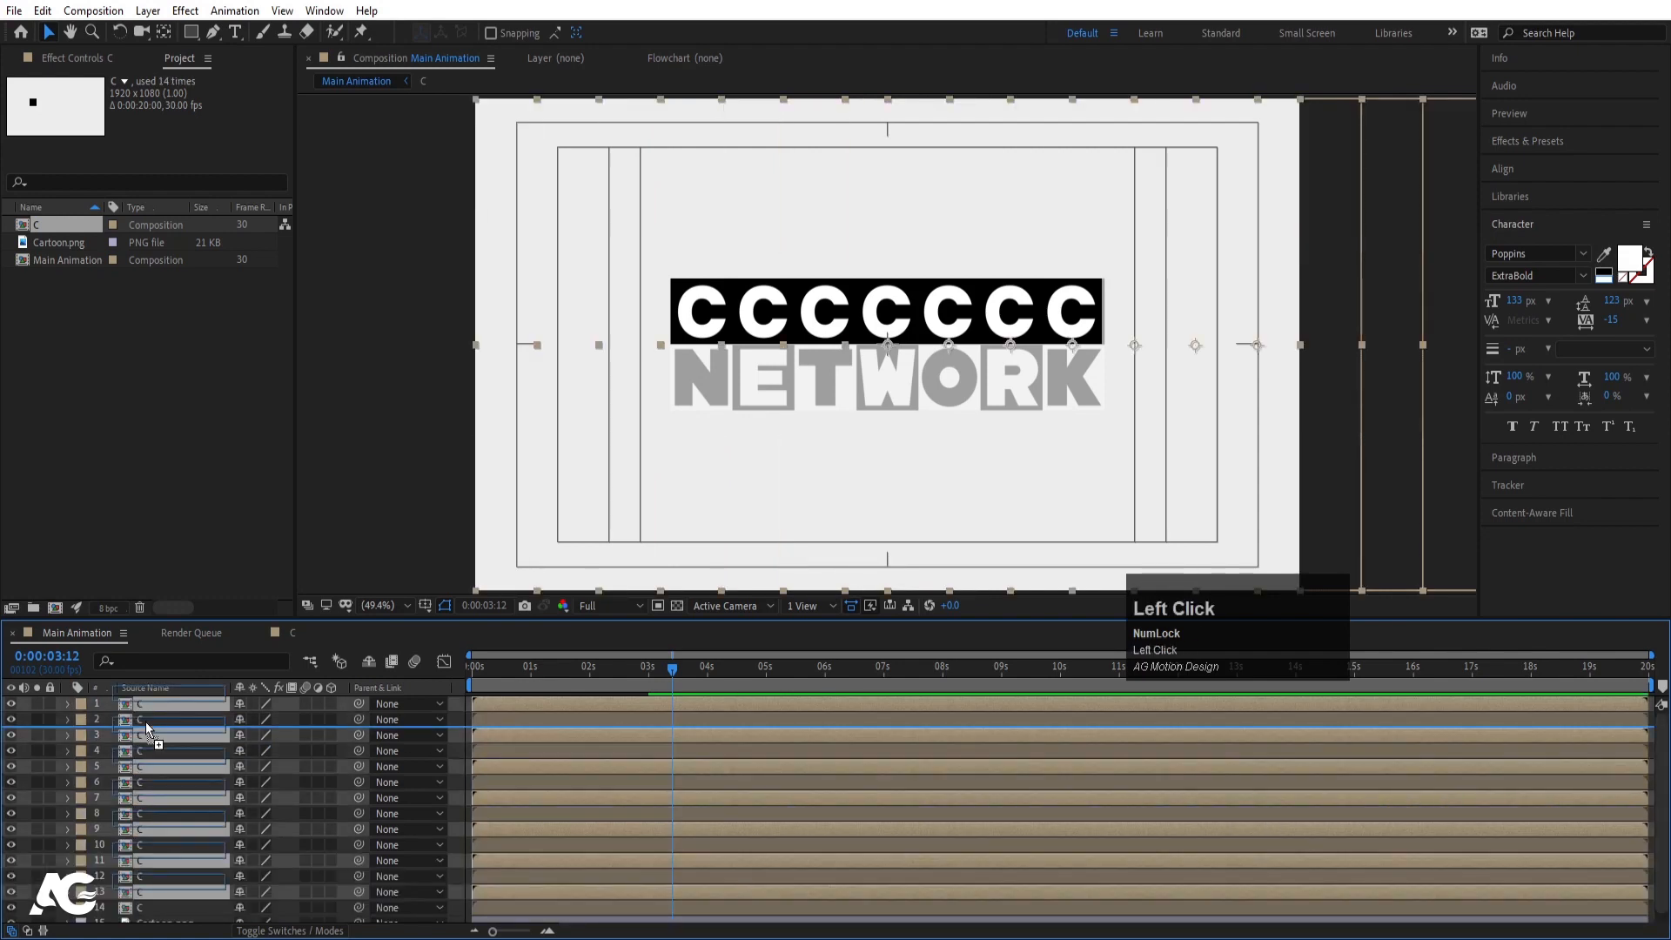
key(p)
drag(282, 744, 395, 736)
key(Up)
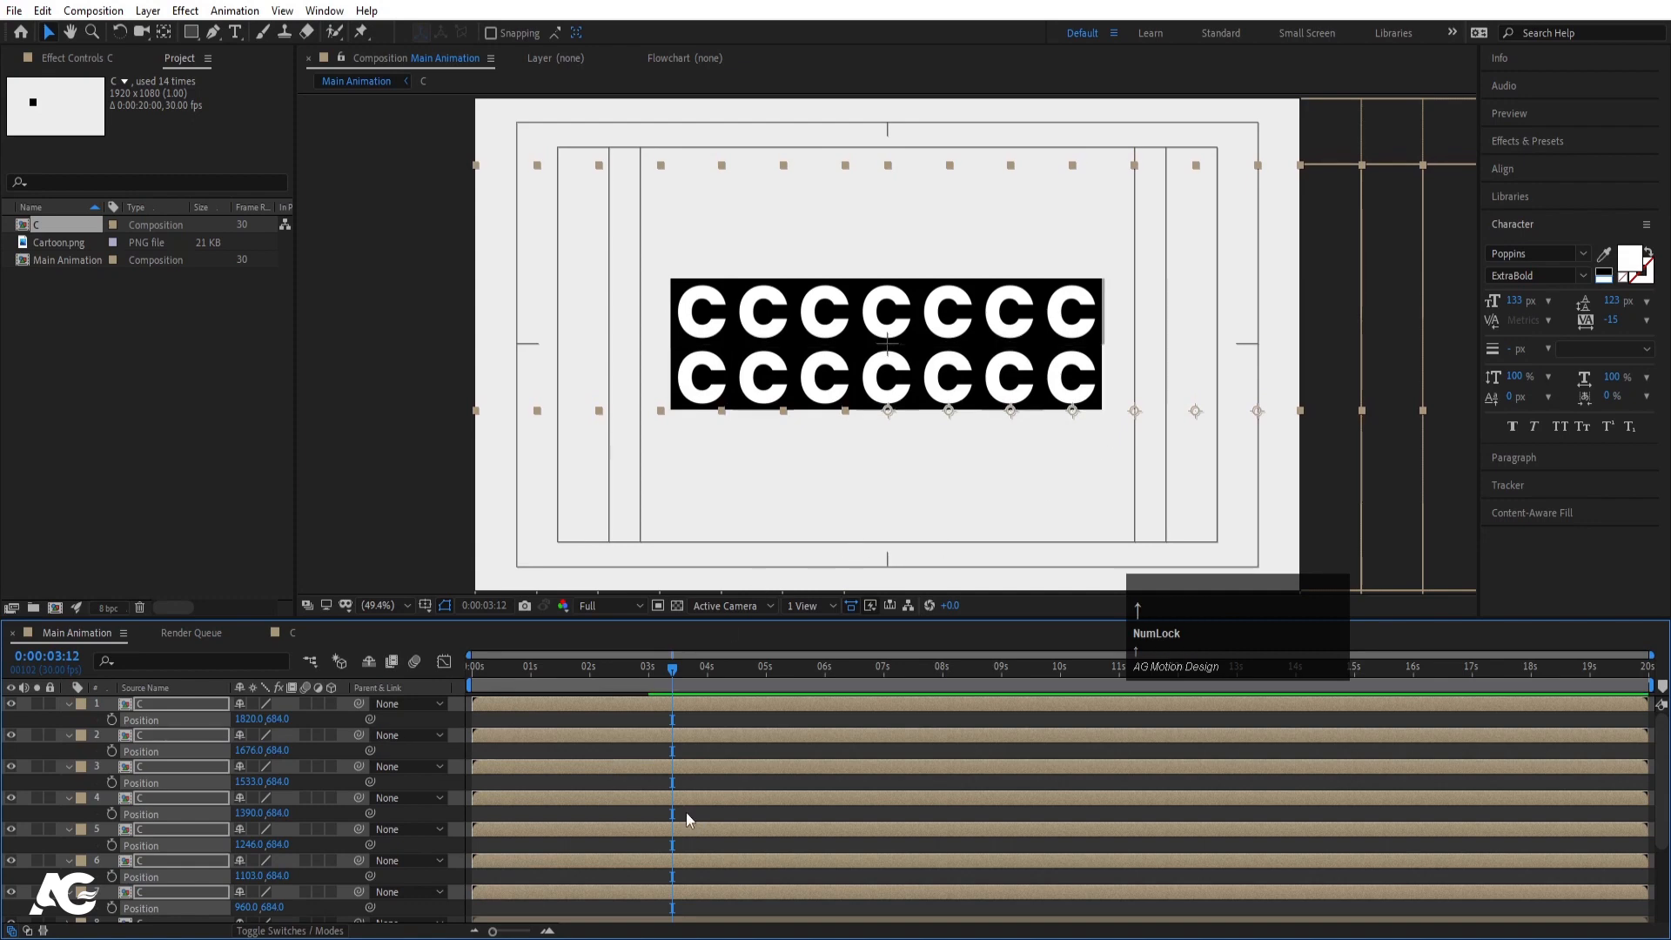
- Preview the two-row tile animation from the start, then select the second tile's layer
key(u)
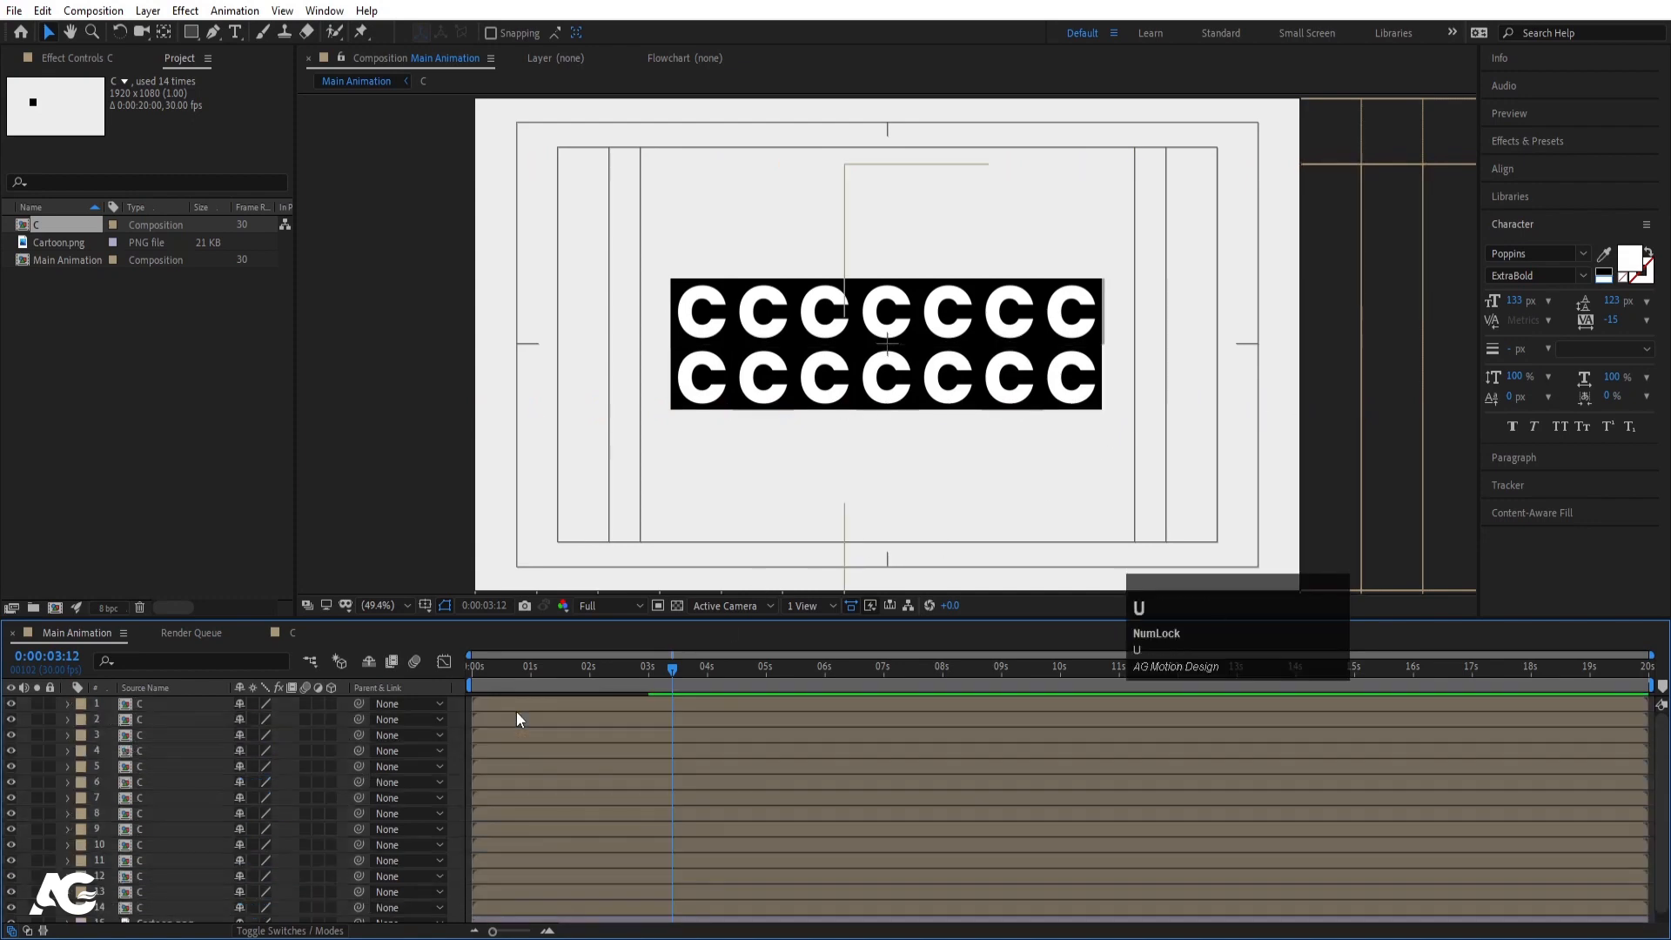
click(475, 672)
key(space)
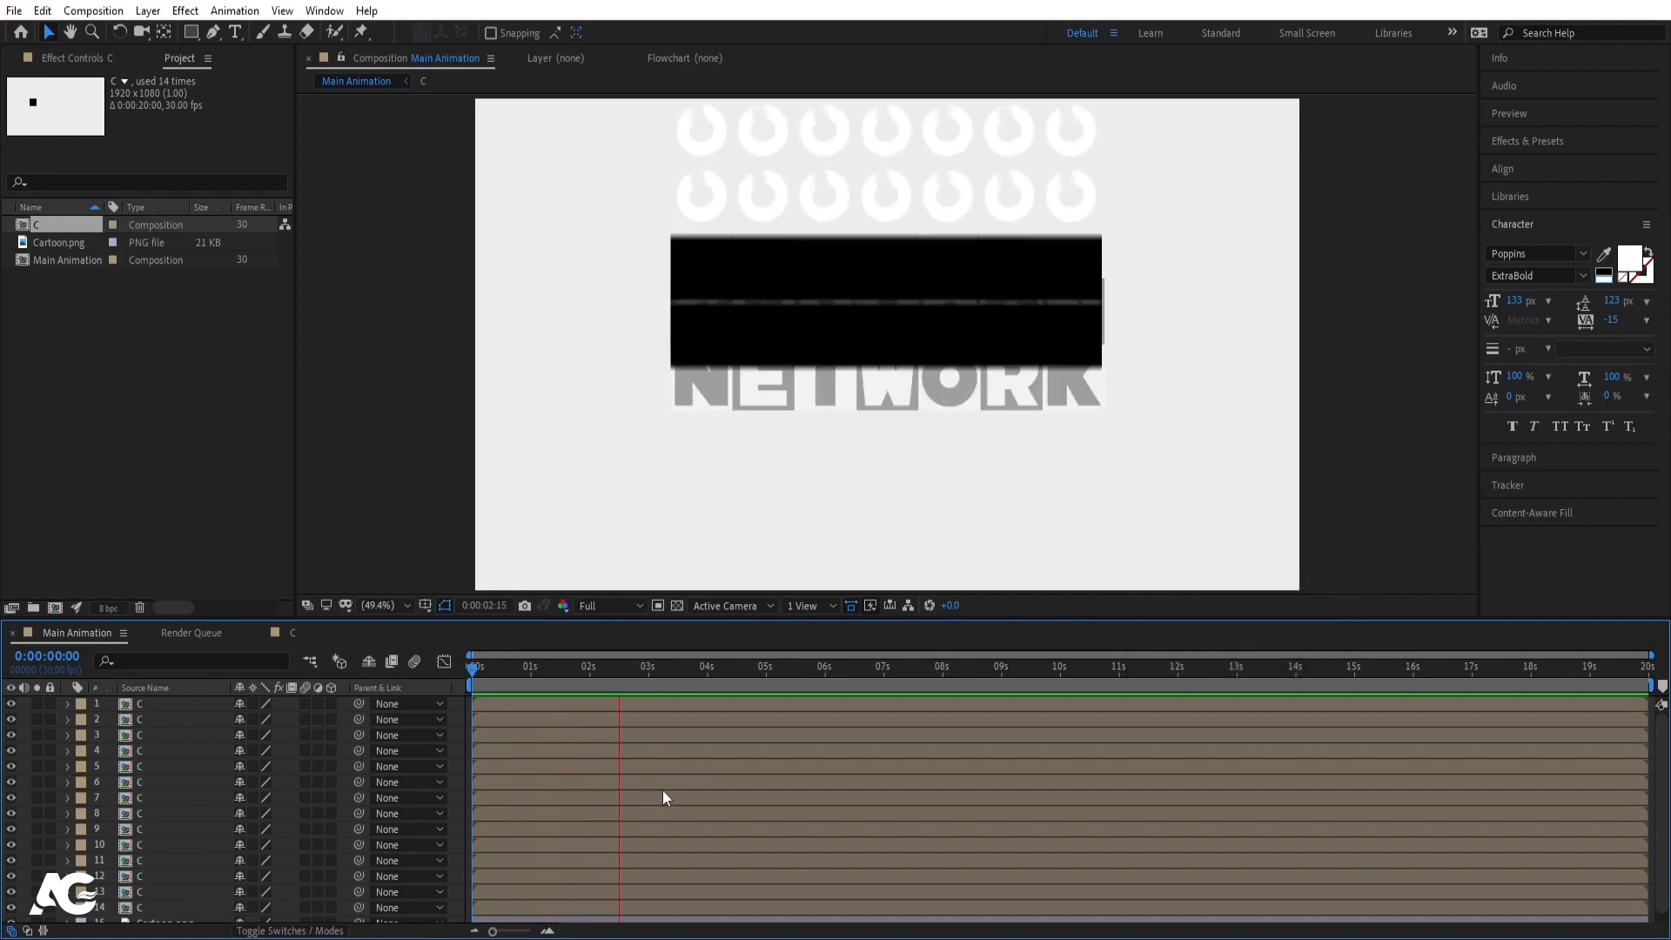
key(space)
click(456, 675)
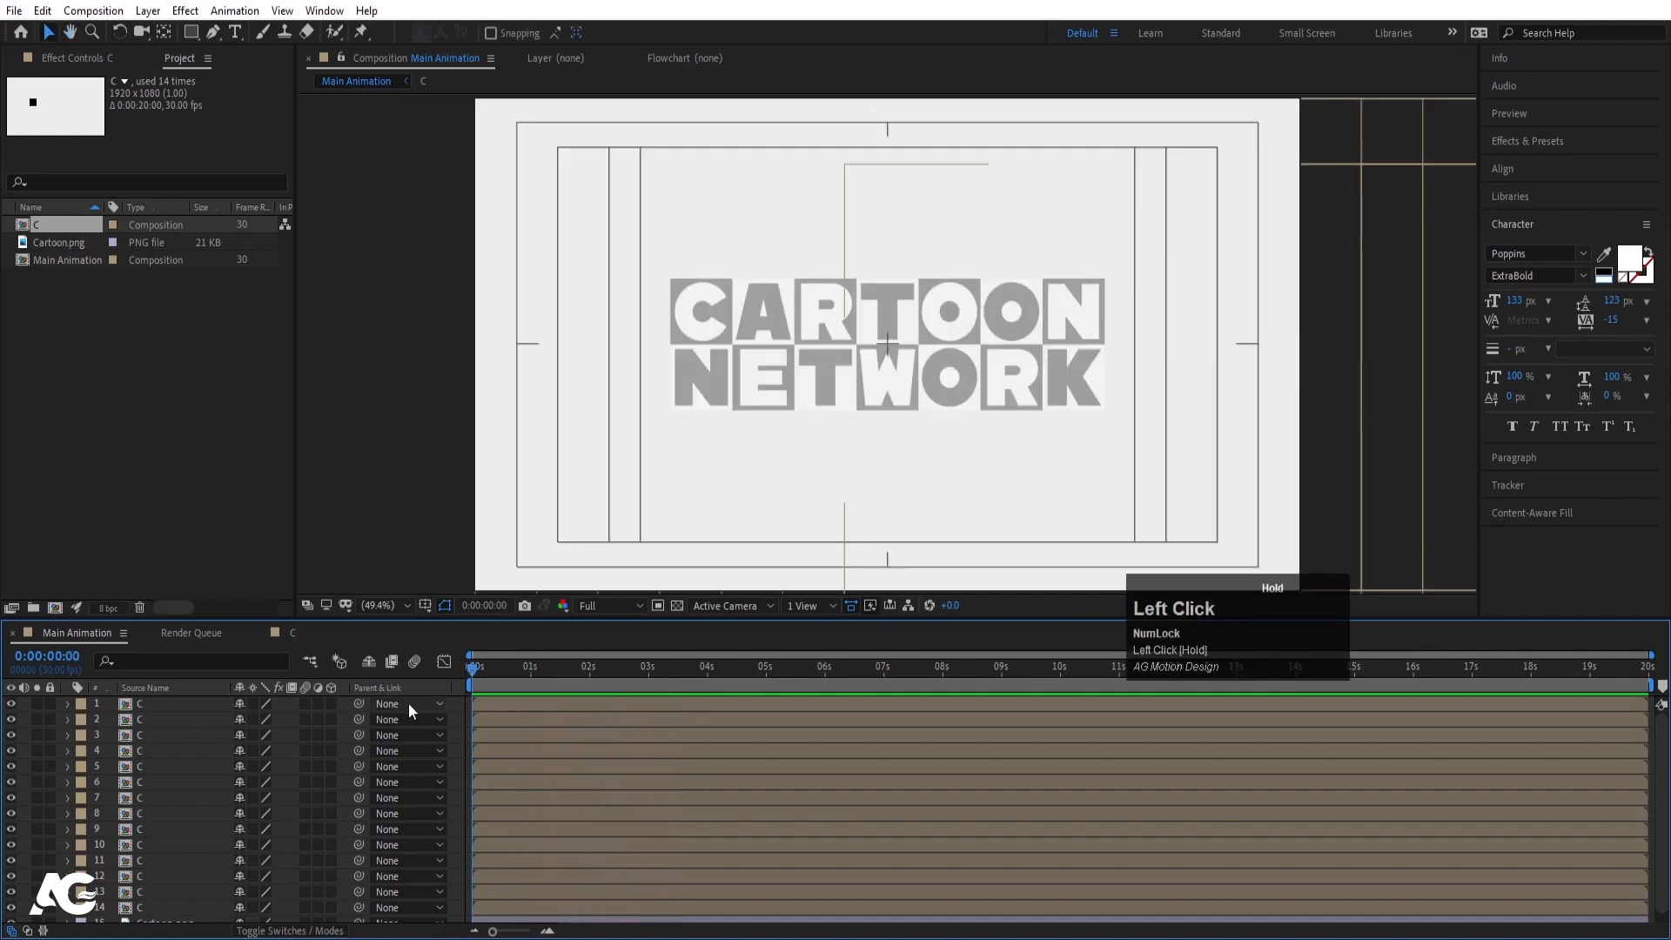
key(space)
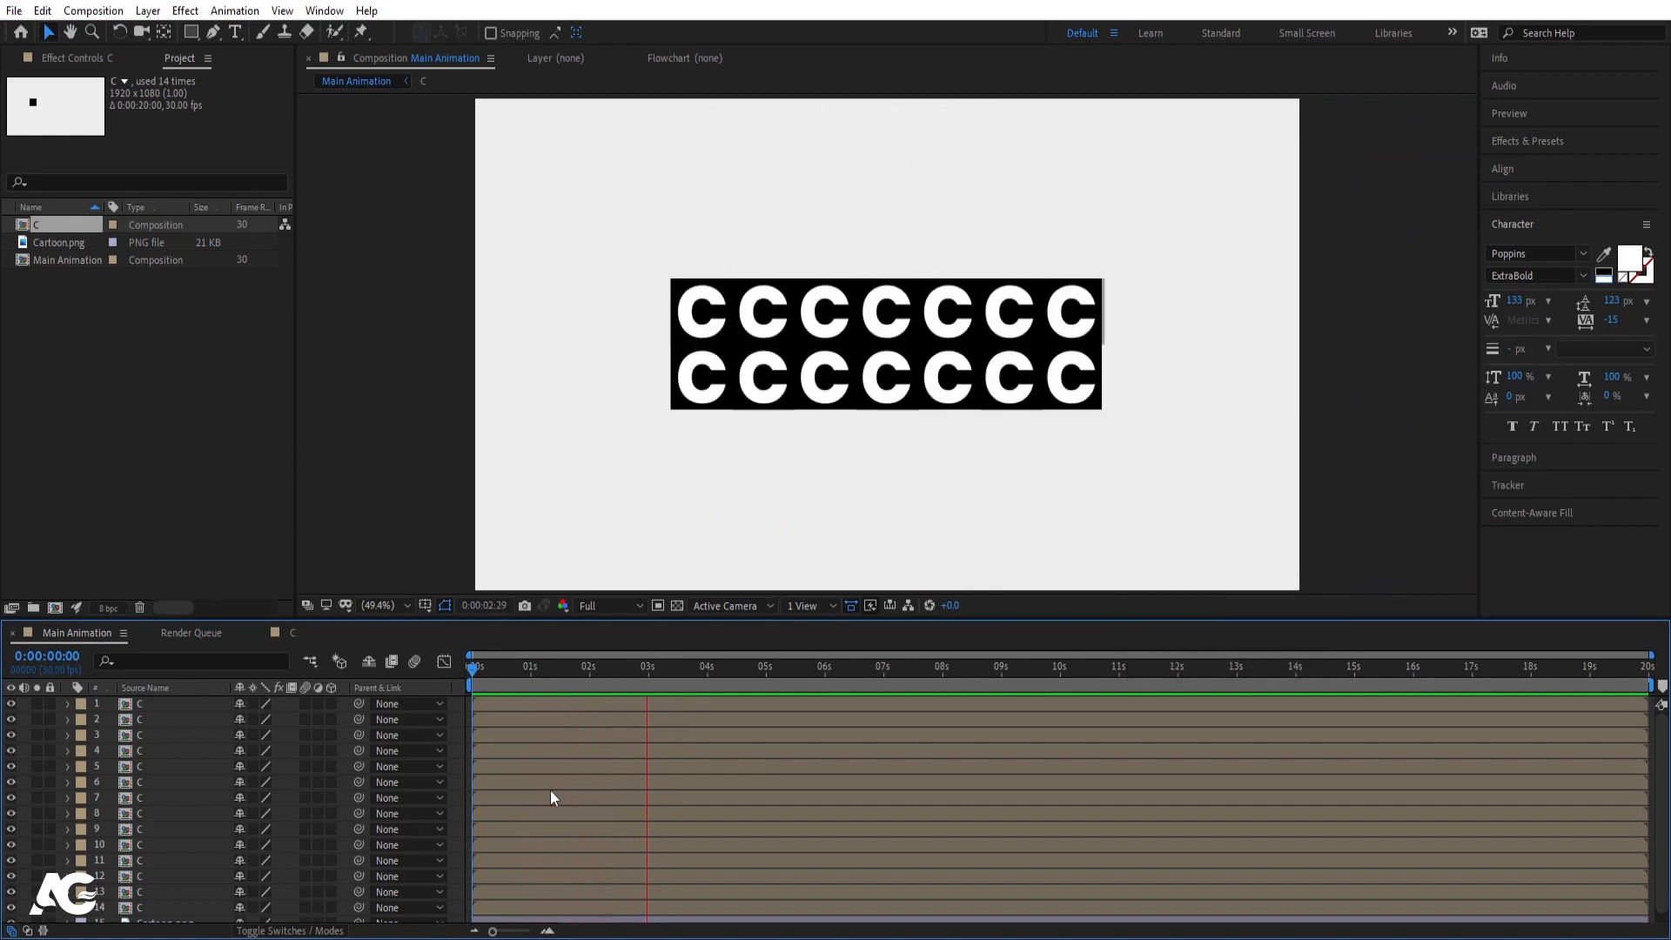
key(space)
click(158, 897)
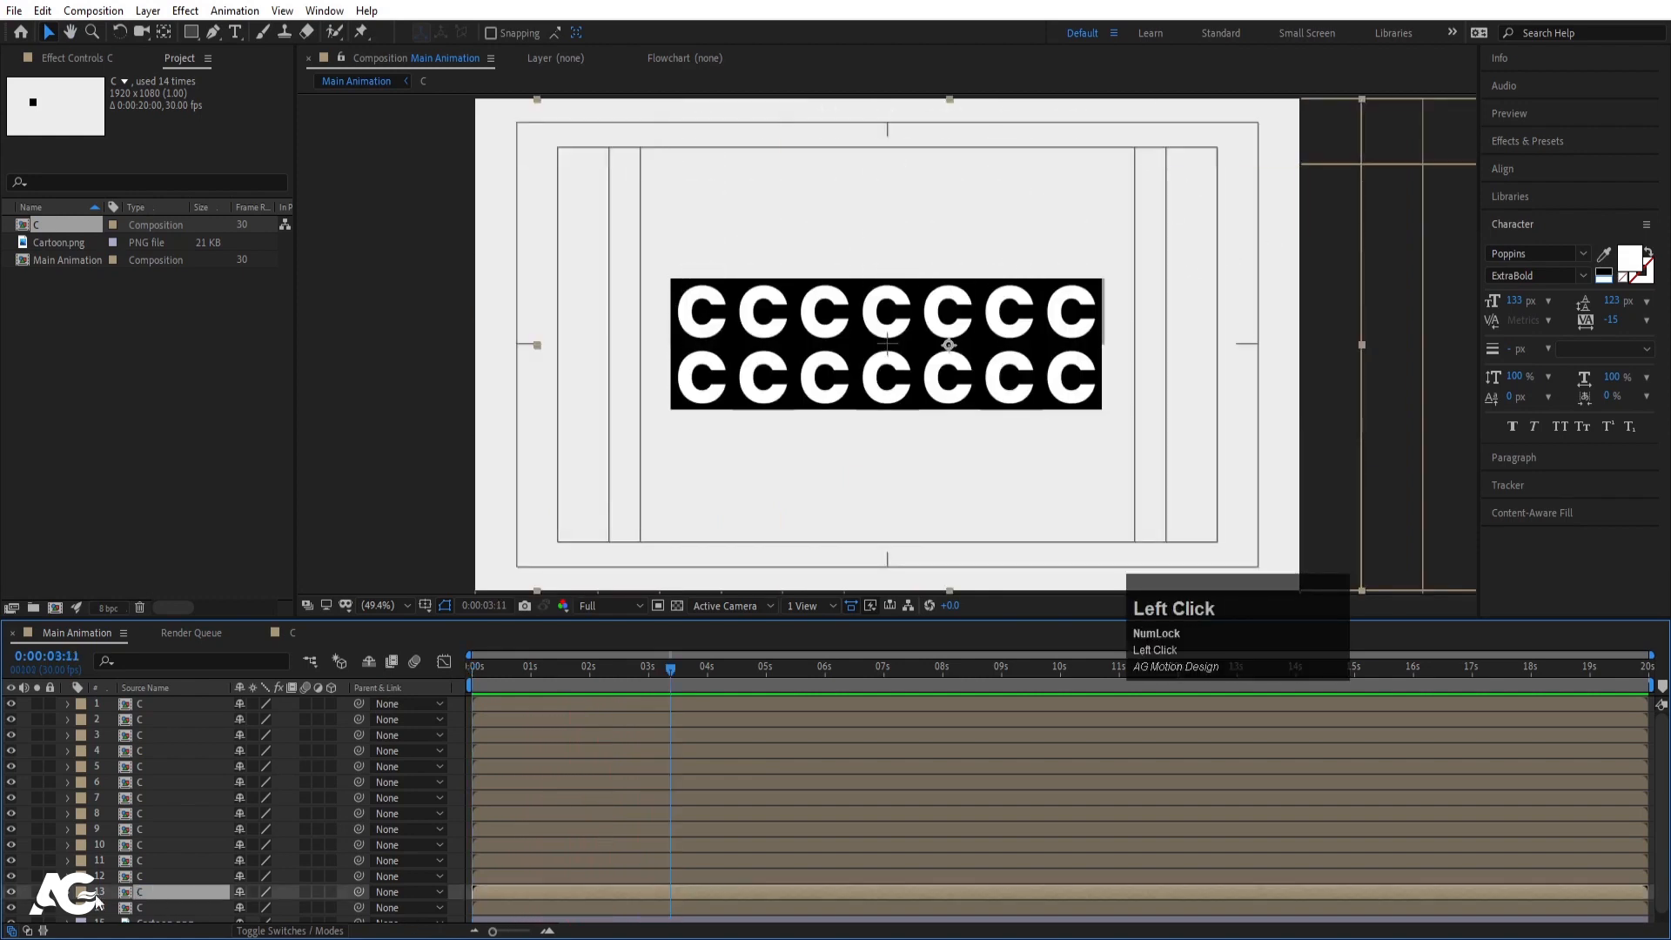
- Apply a Tint effect to layer 13, inverting it to a white box with black C
click(10, 893)
click(9, 893)
click(1510, 143)
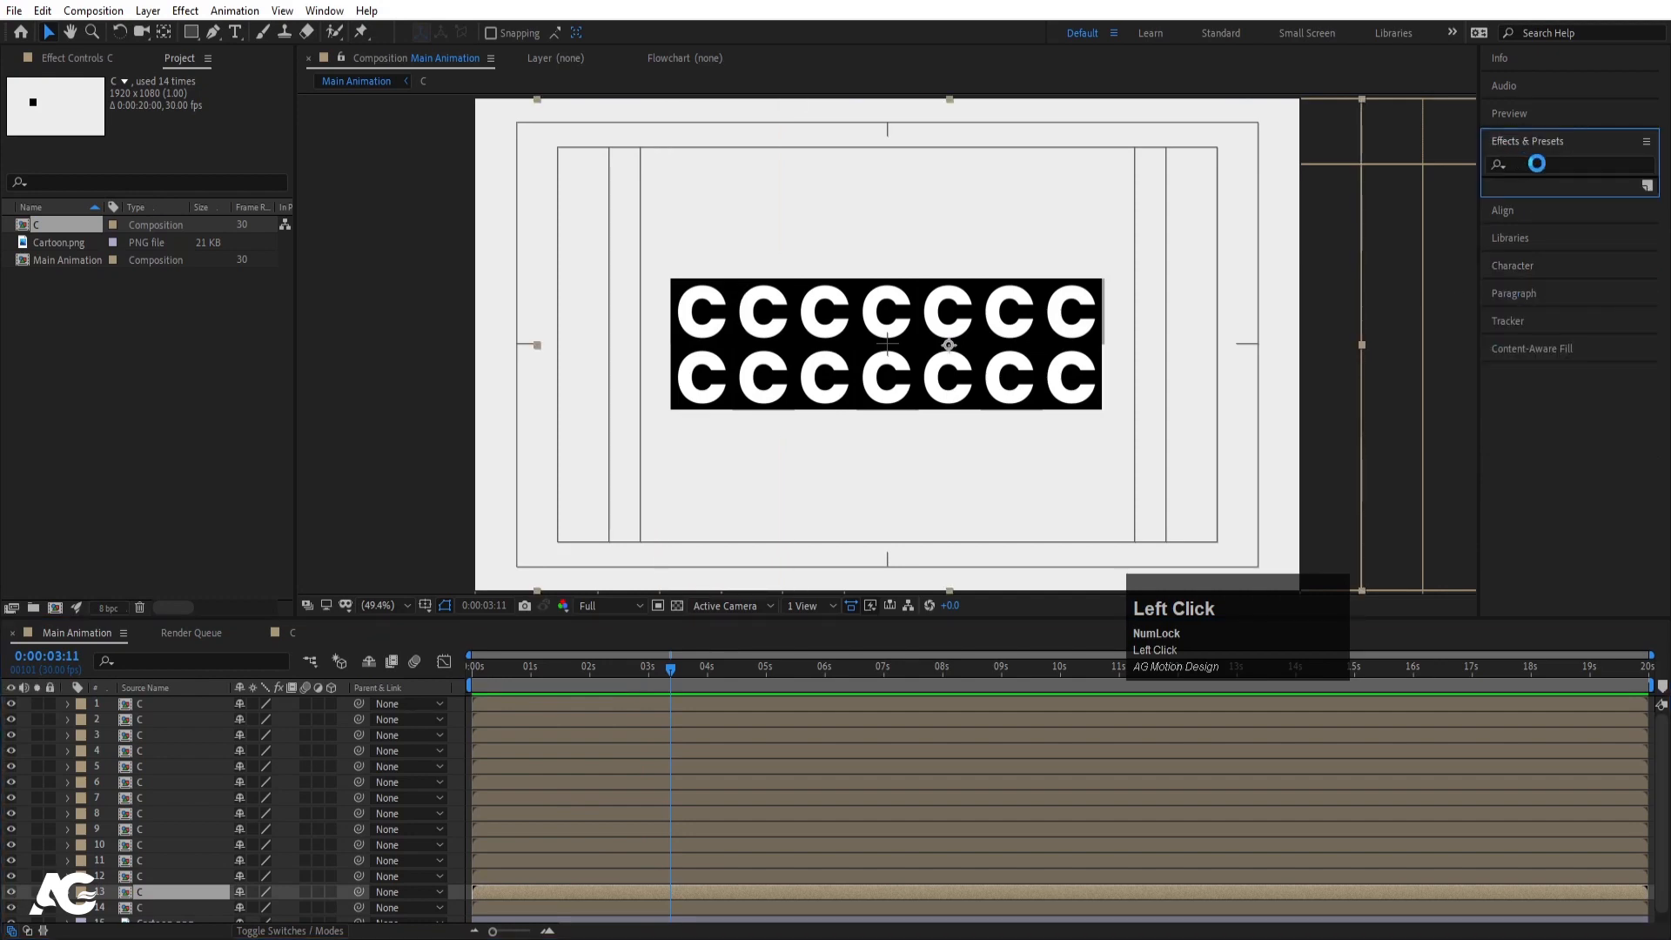
click(1537, 164)
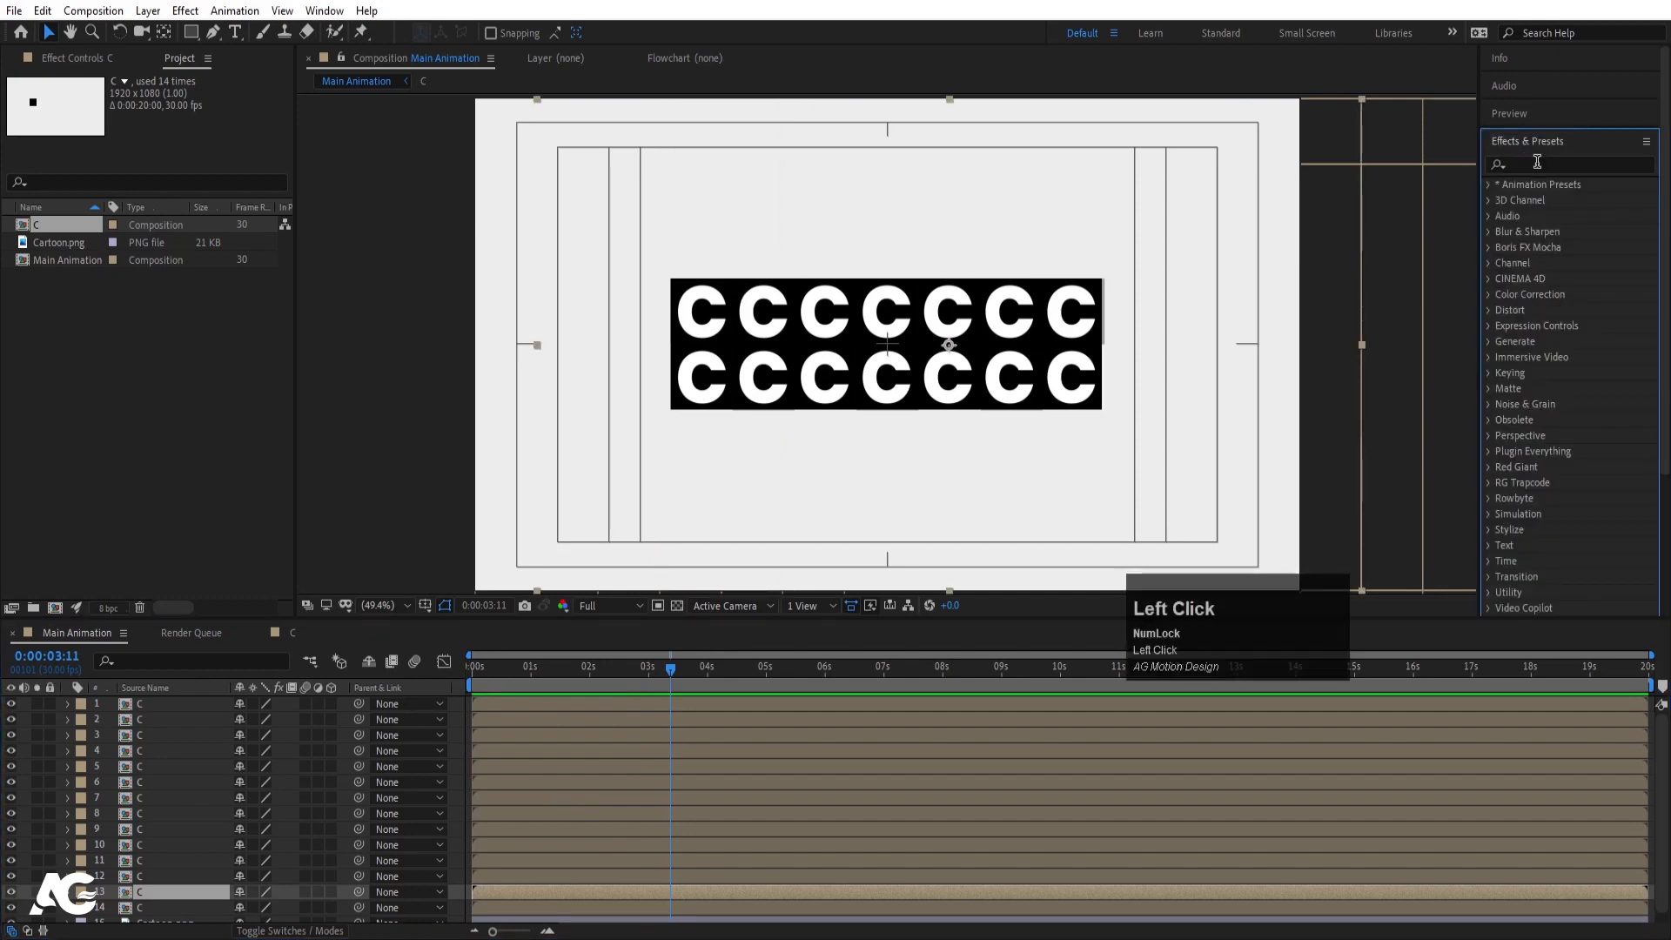
text(tint)
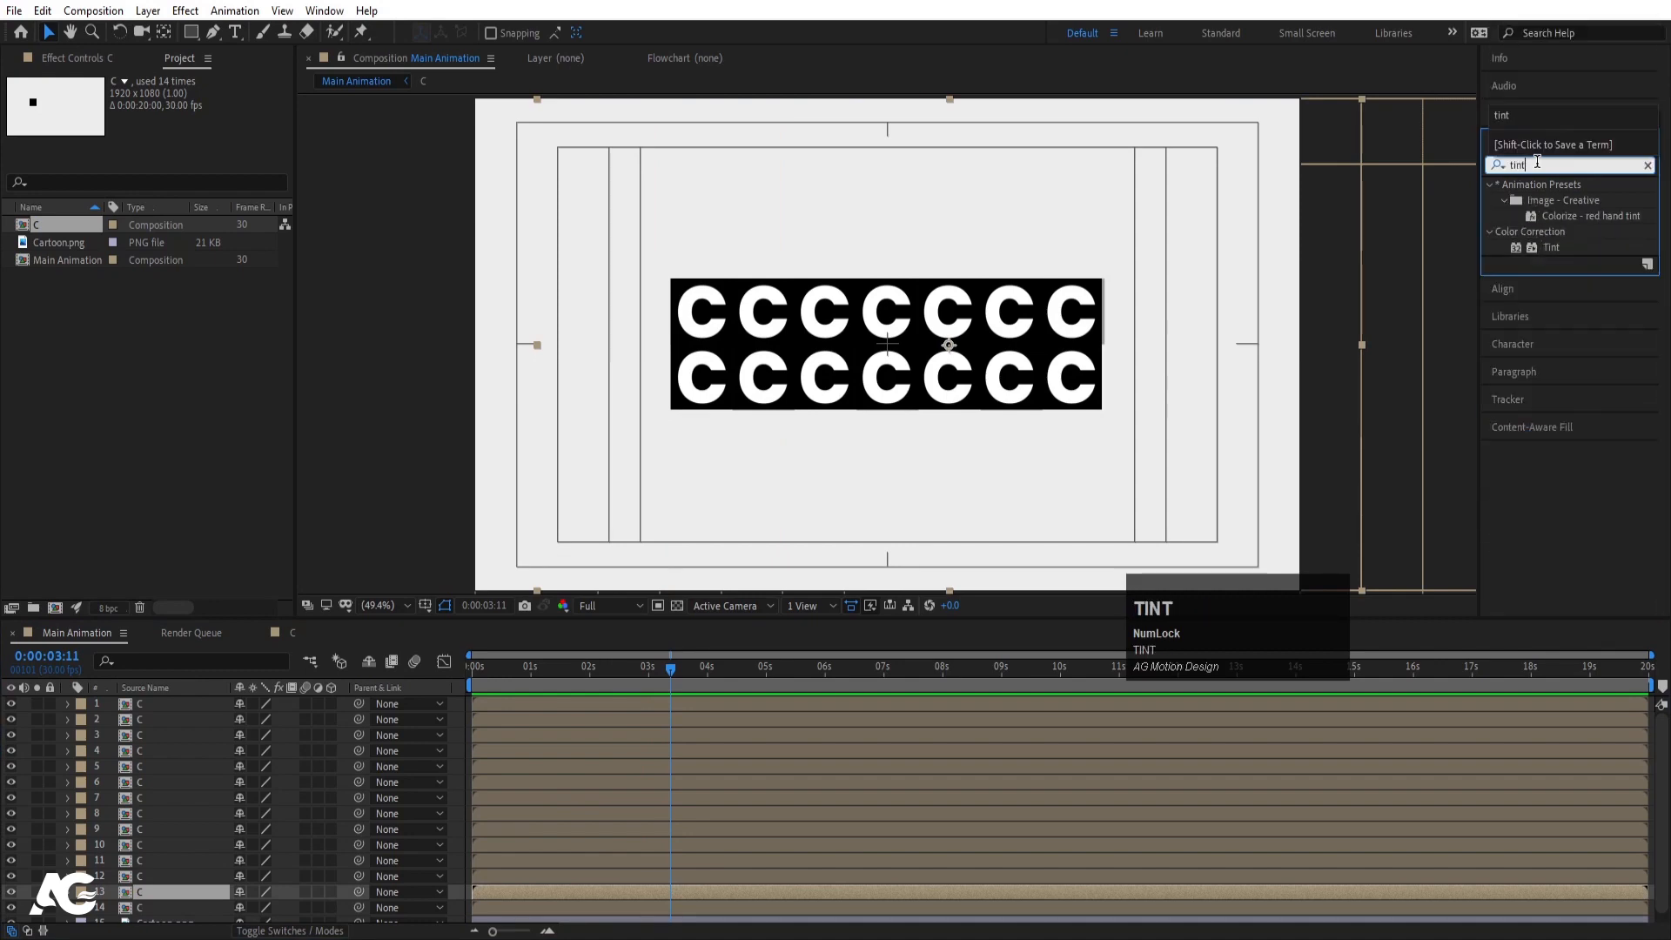
double_click(1552, 247)
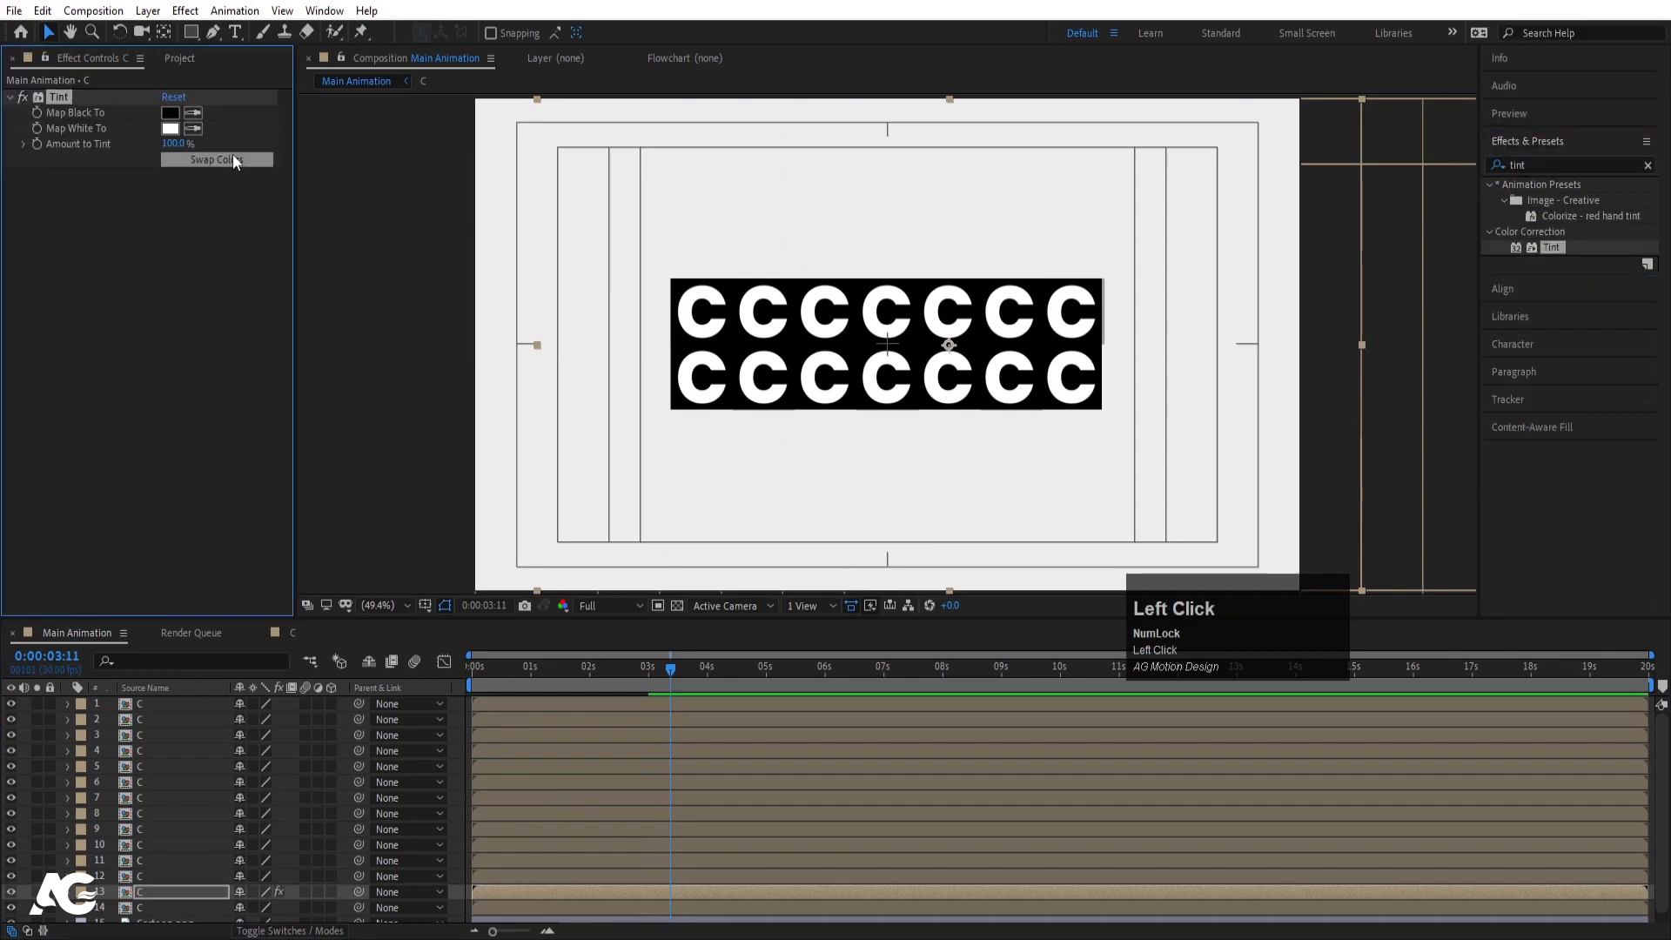
click(232, 158)
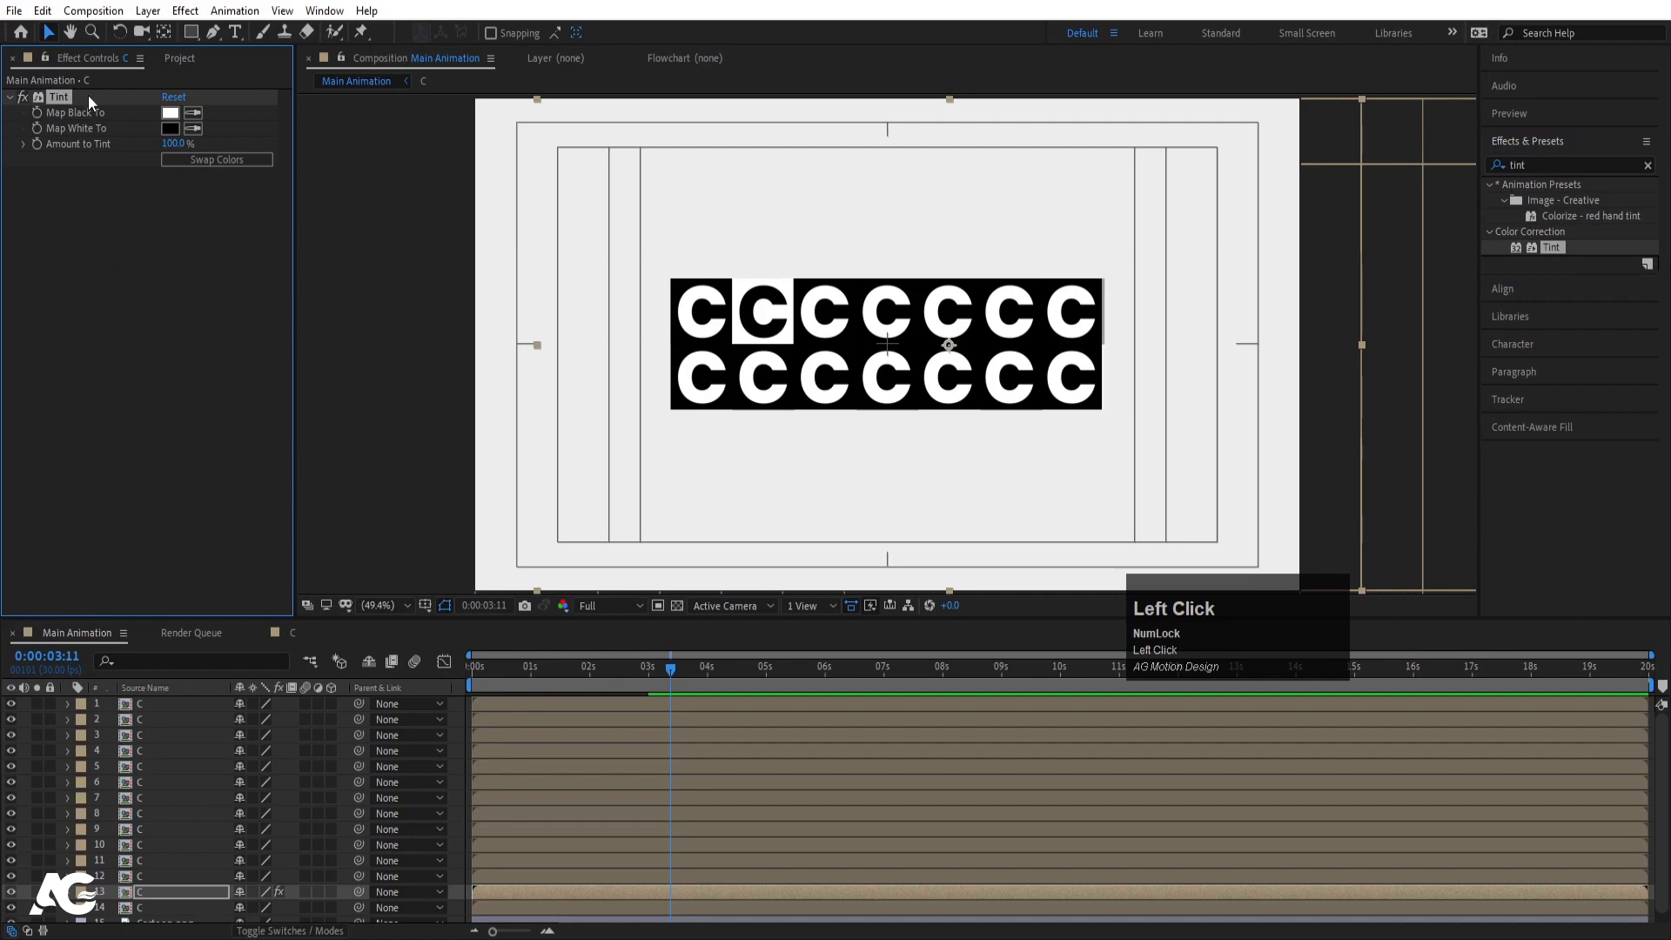
- Copy that Tint effect onto layers 11, 9, 7, 5, 3 and 1
click(65, 100)
key(ctrl+c)
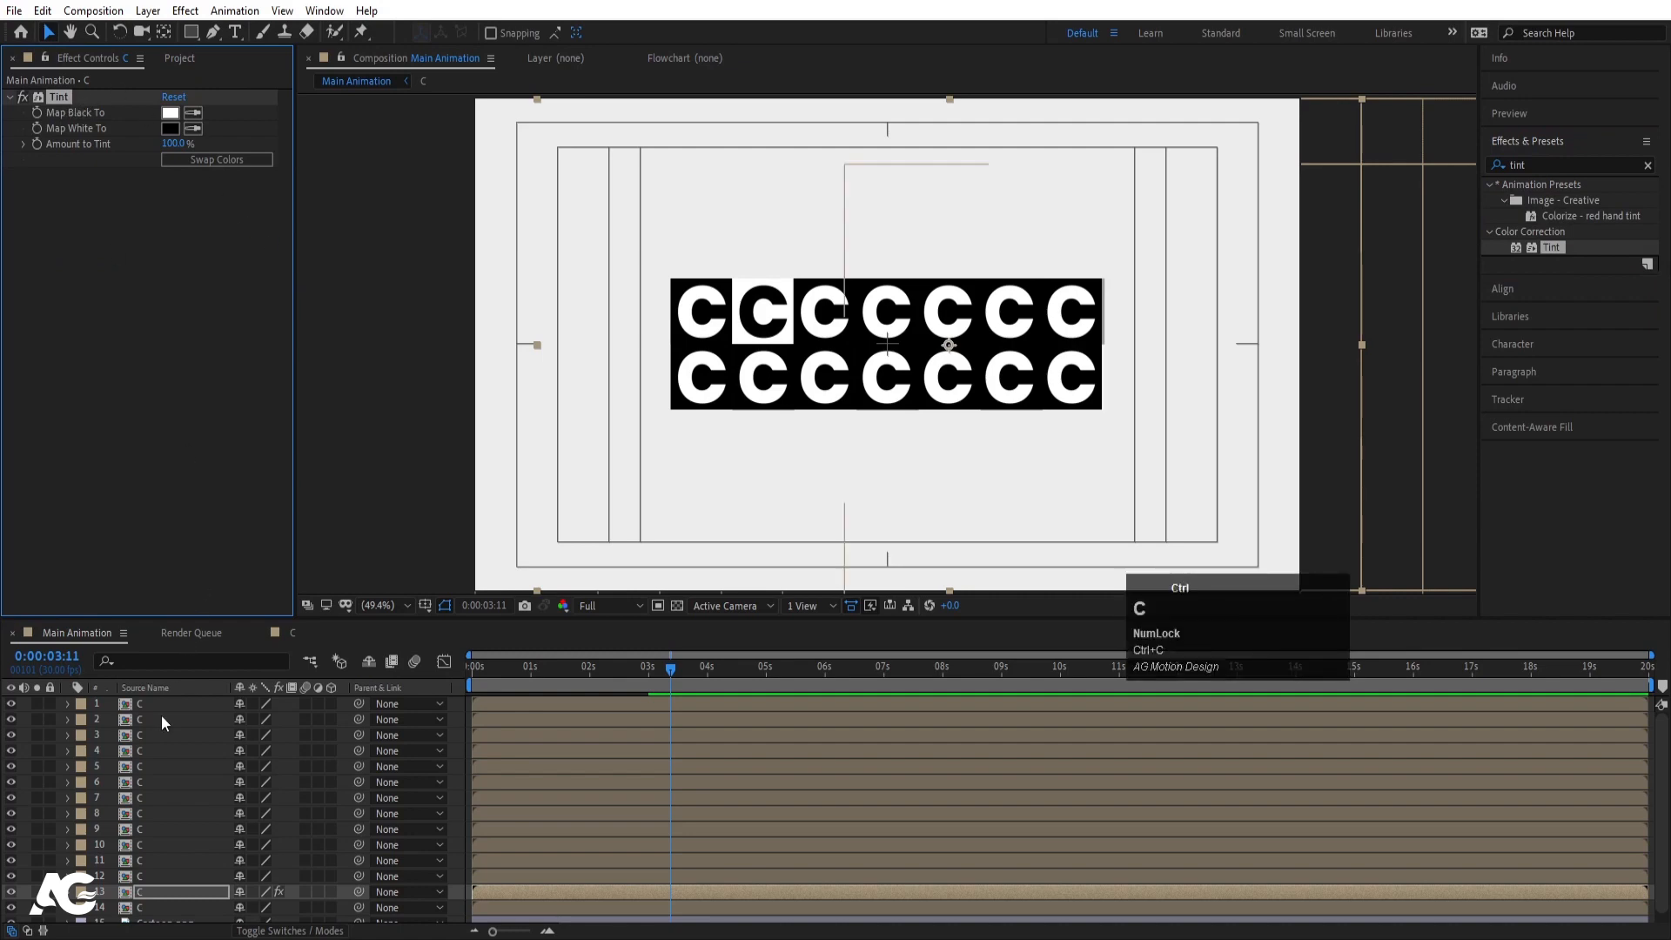
click(153, 860)
key(ctrl+v)
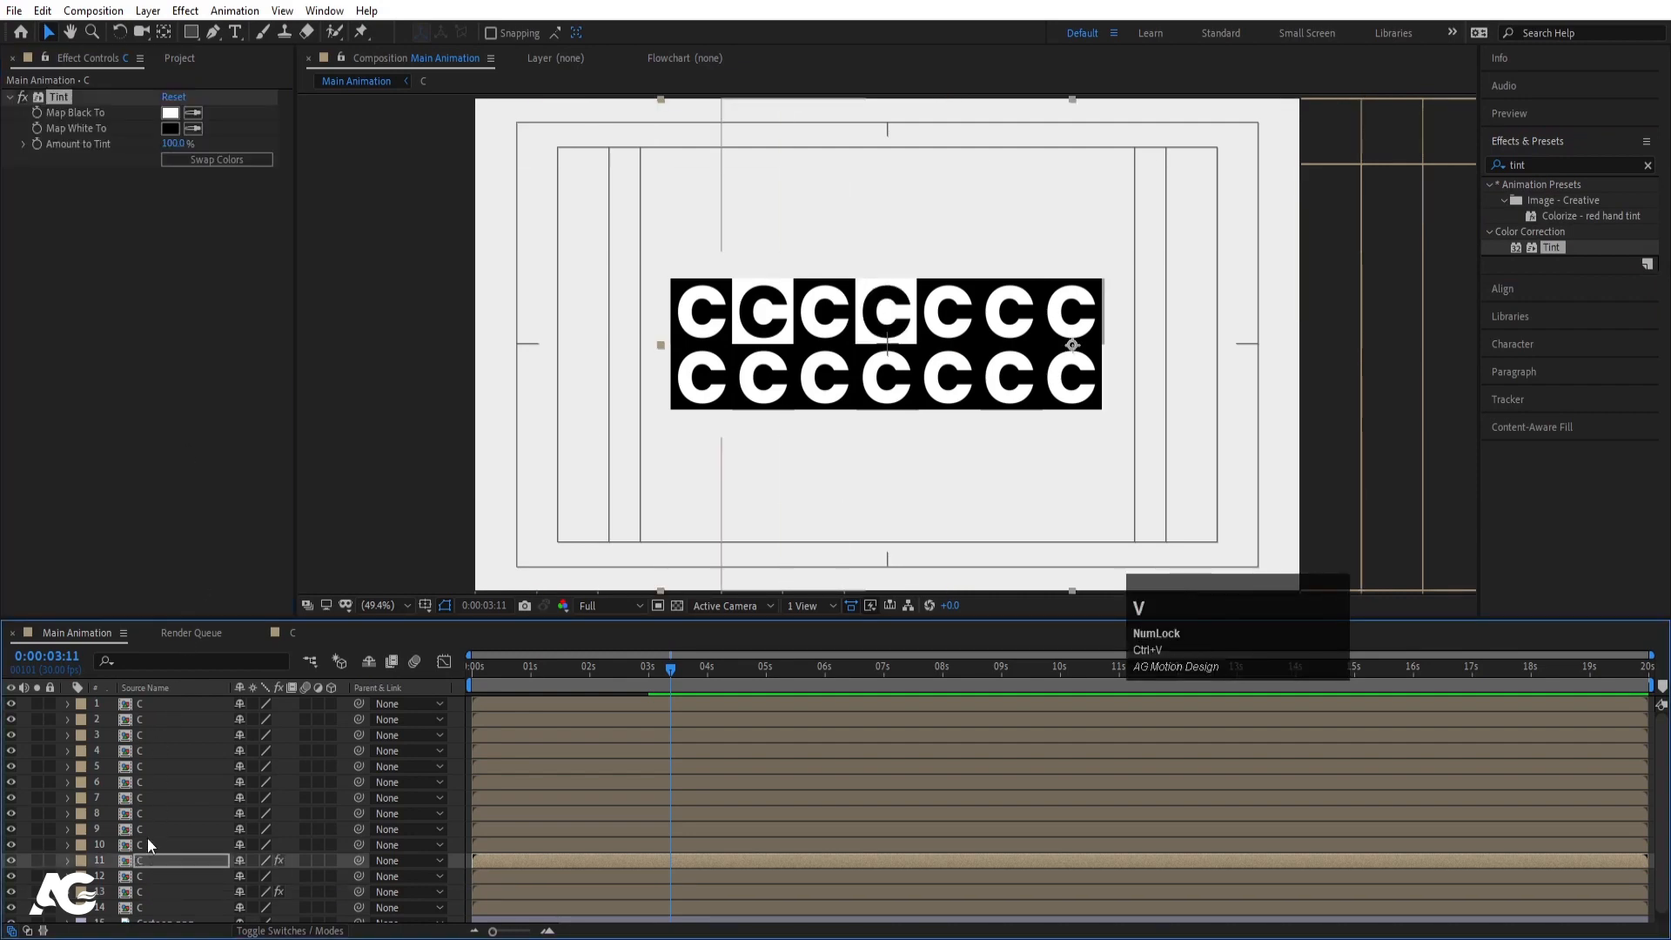
click(144, 834)
key(ctrl+v)
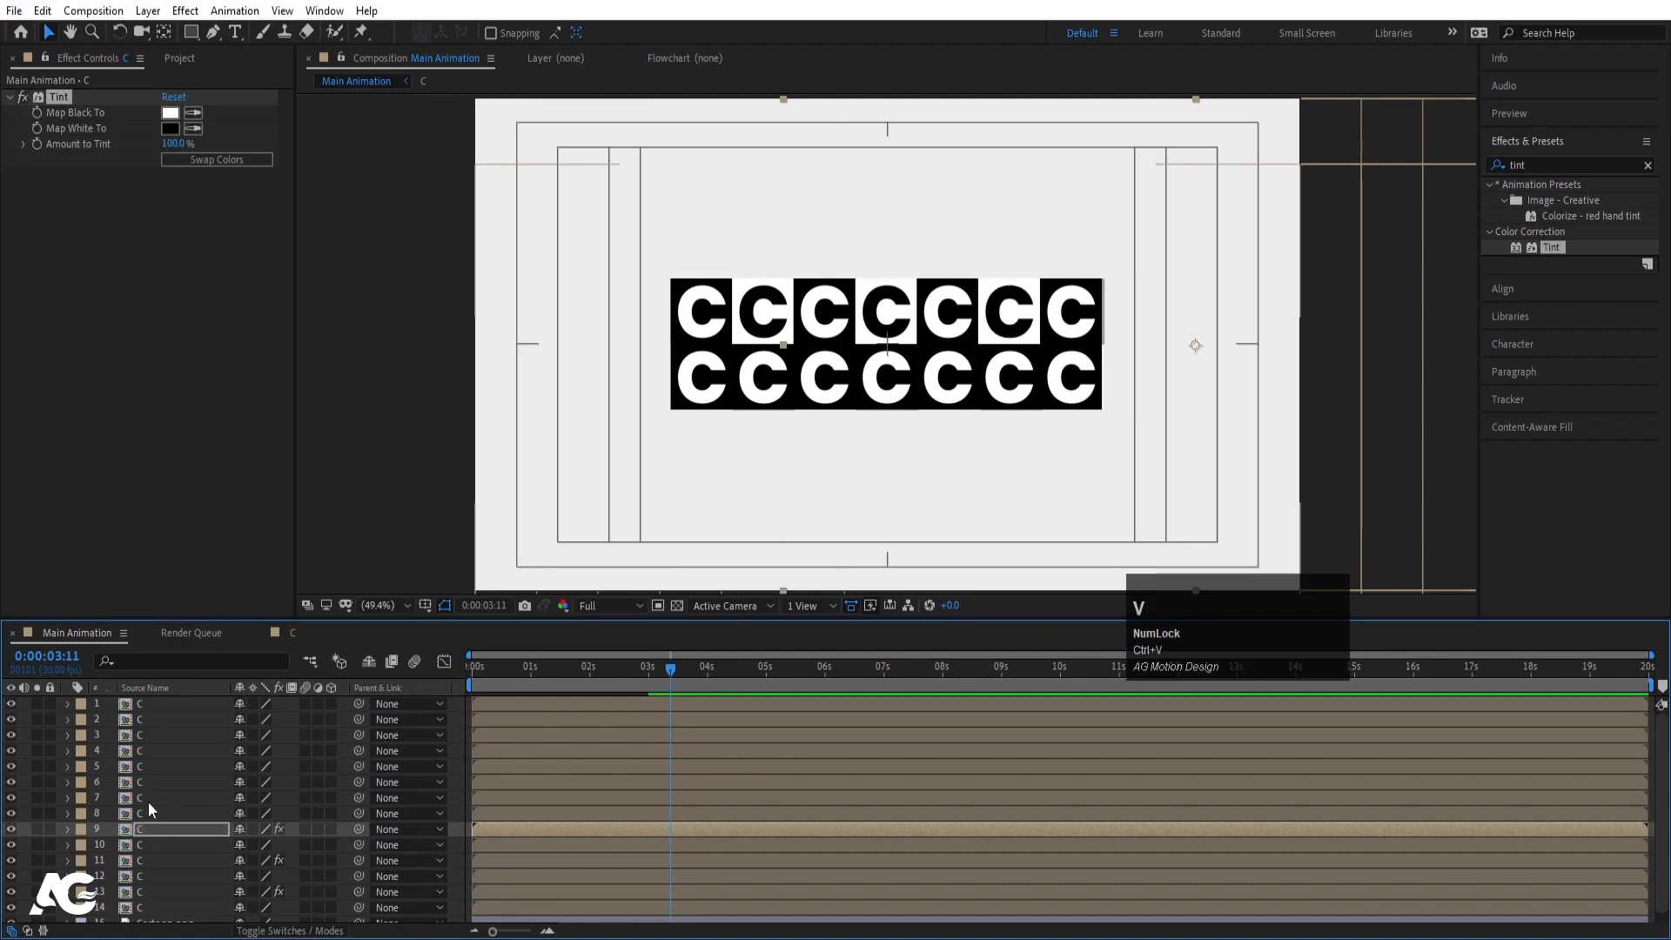
click(148, 801)
click(13, 797)
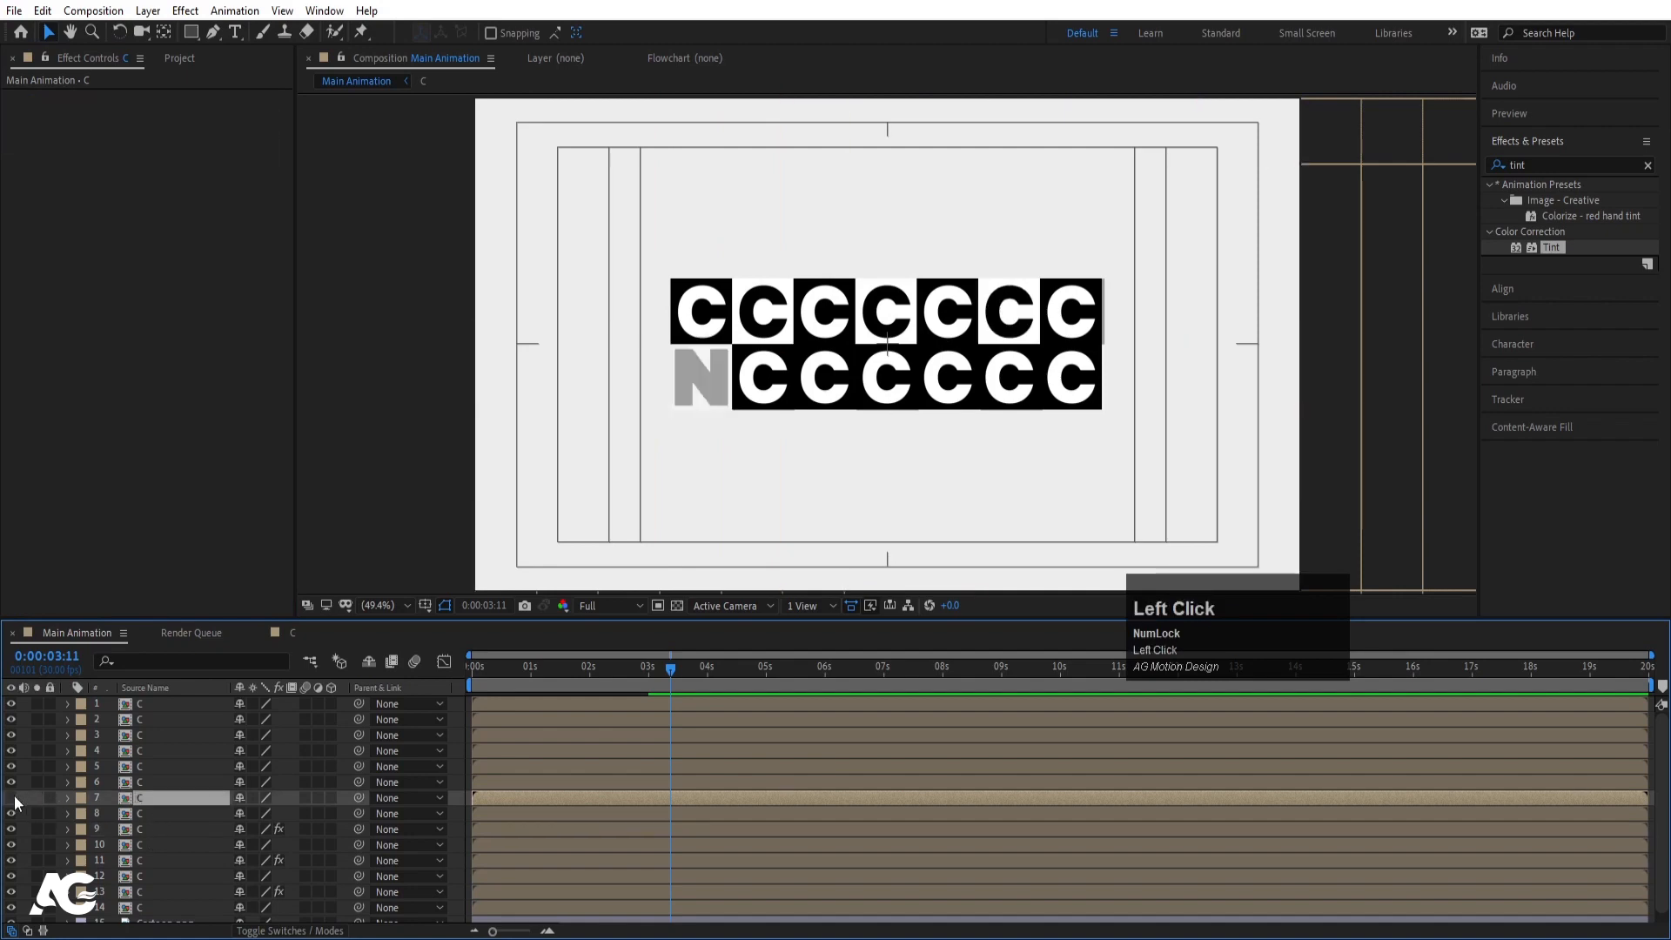
click(13, 797)
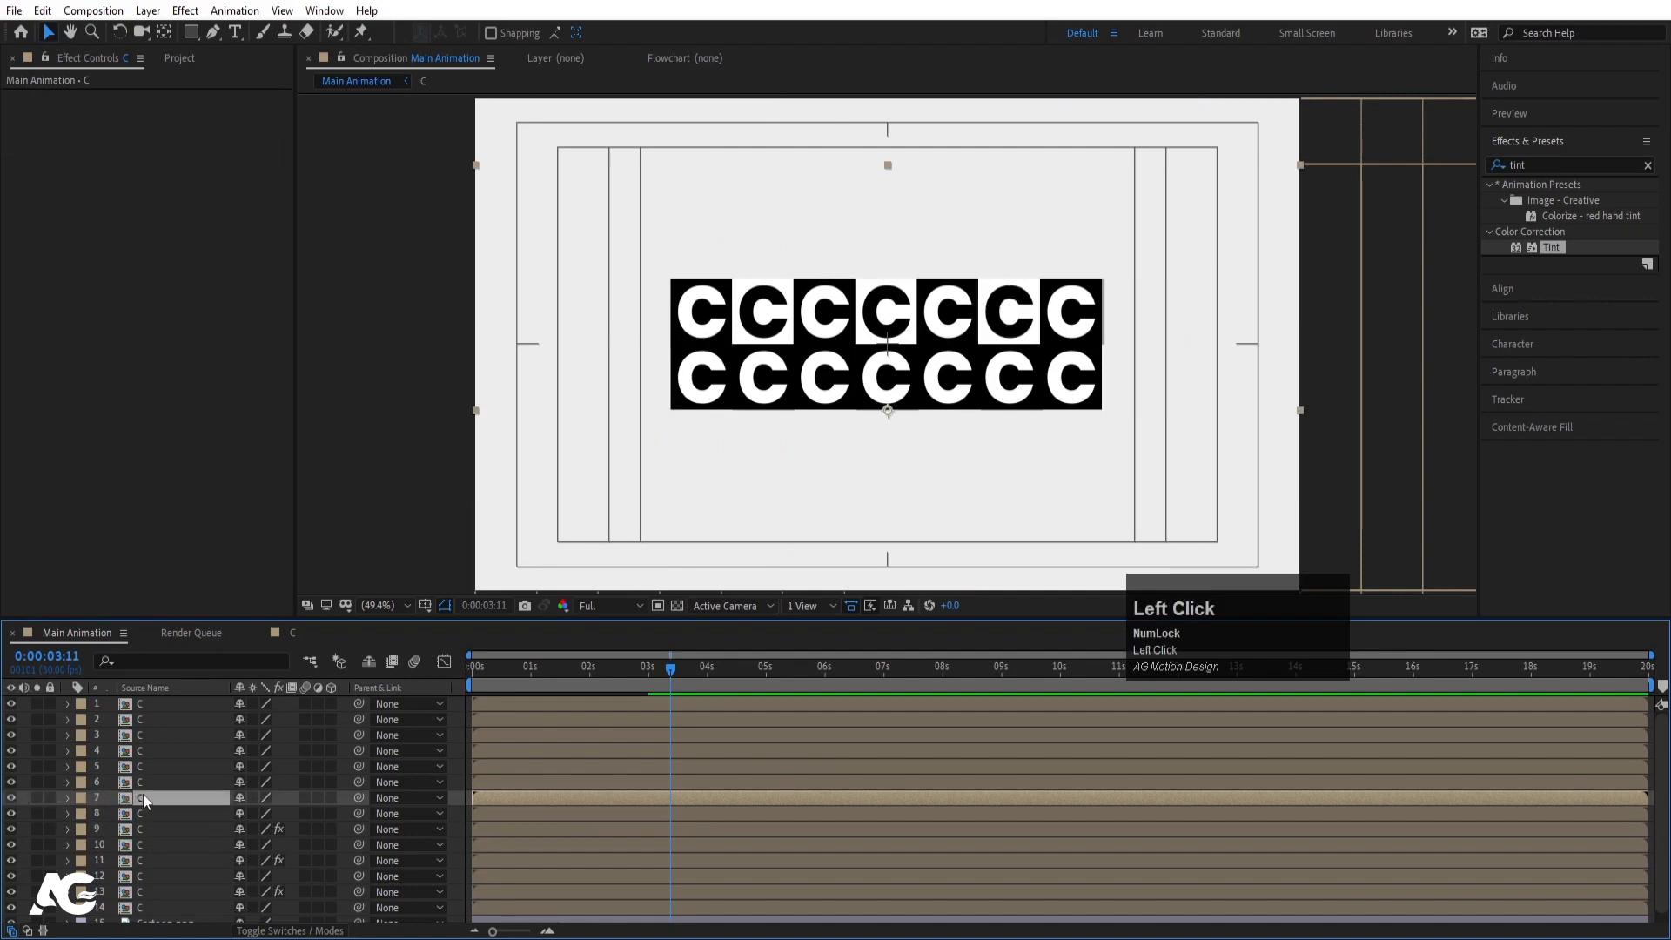
key(ctrl+v)
click(141, 765)
key(ctrl+v)
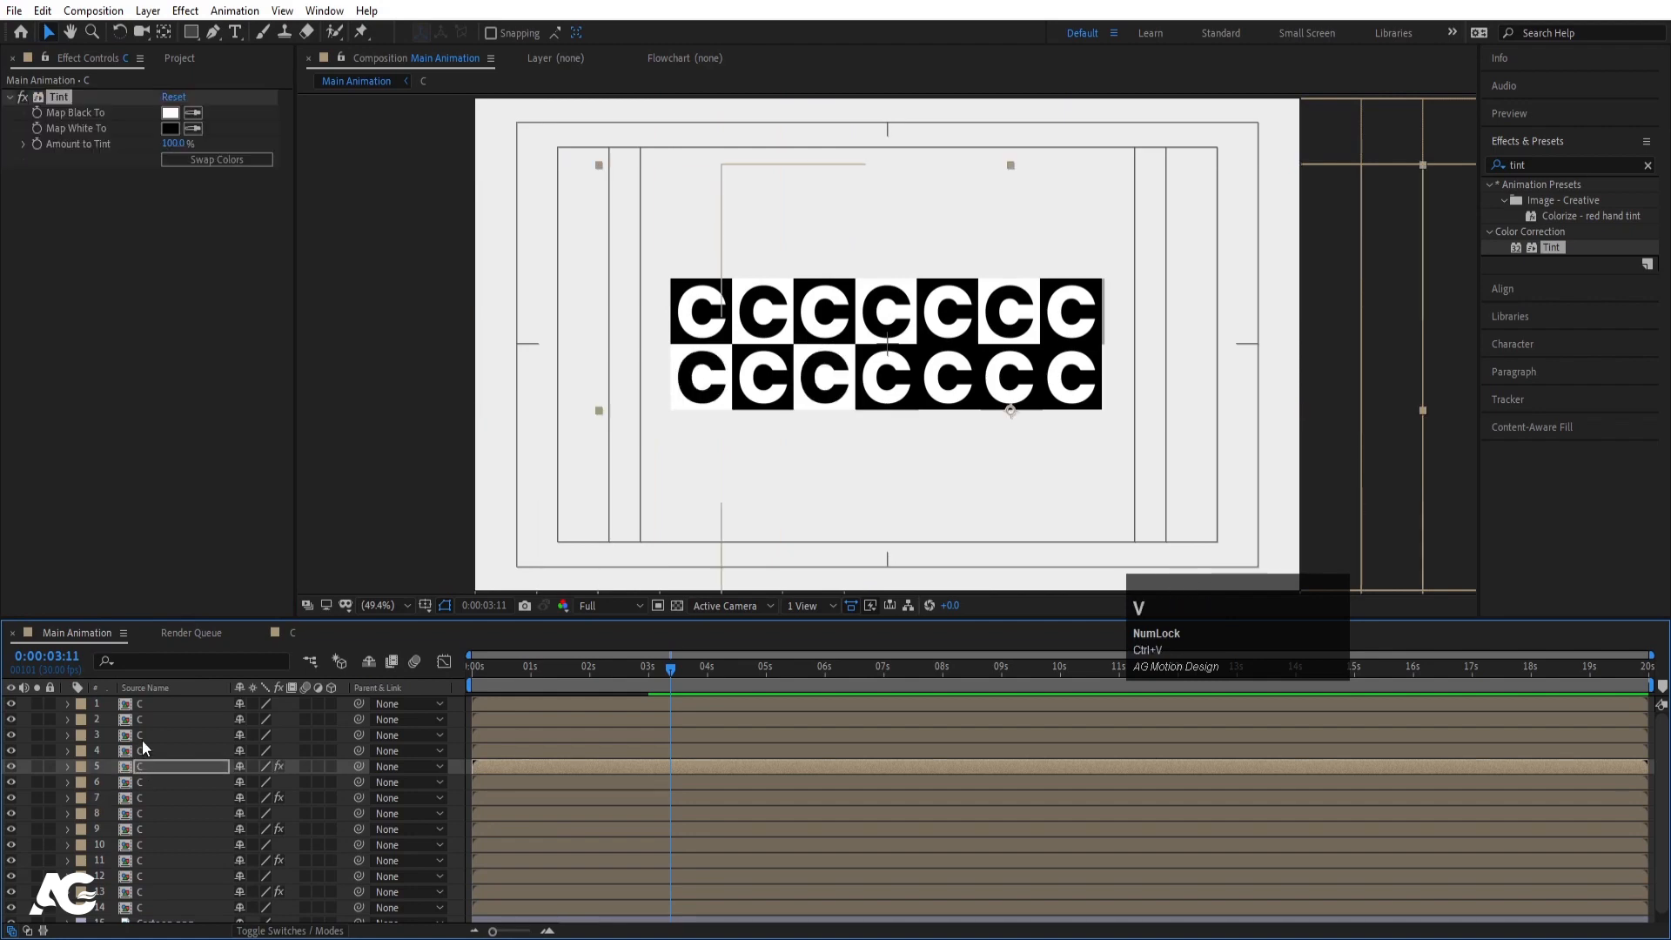
click(144, 735)
key(ctrl+v)
click(144, 702)
key(ctrl+v)
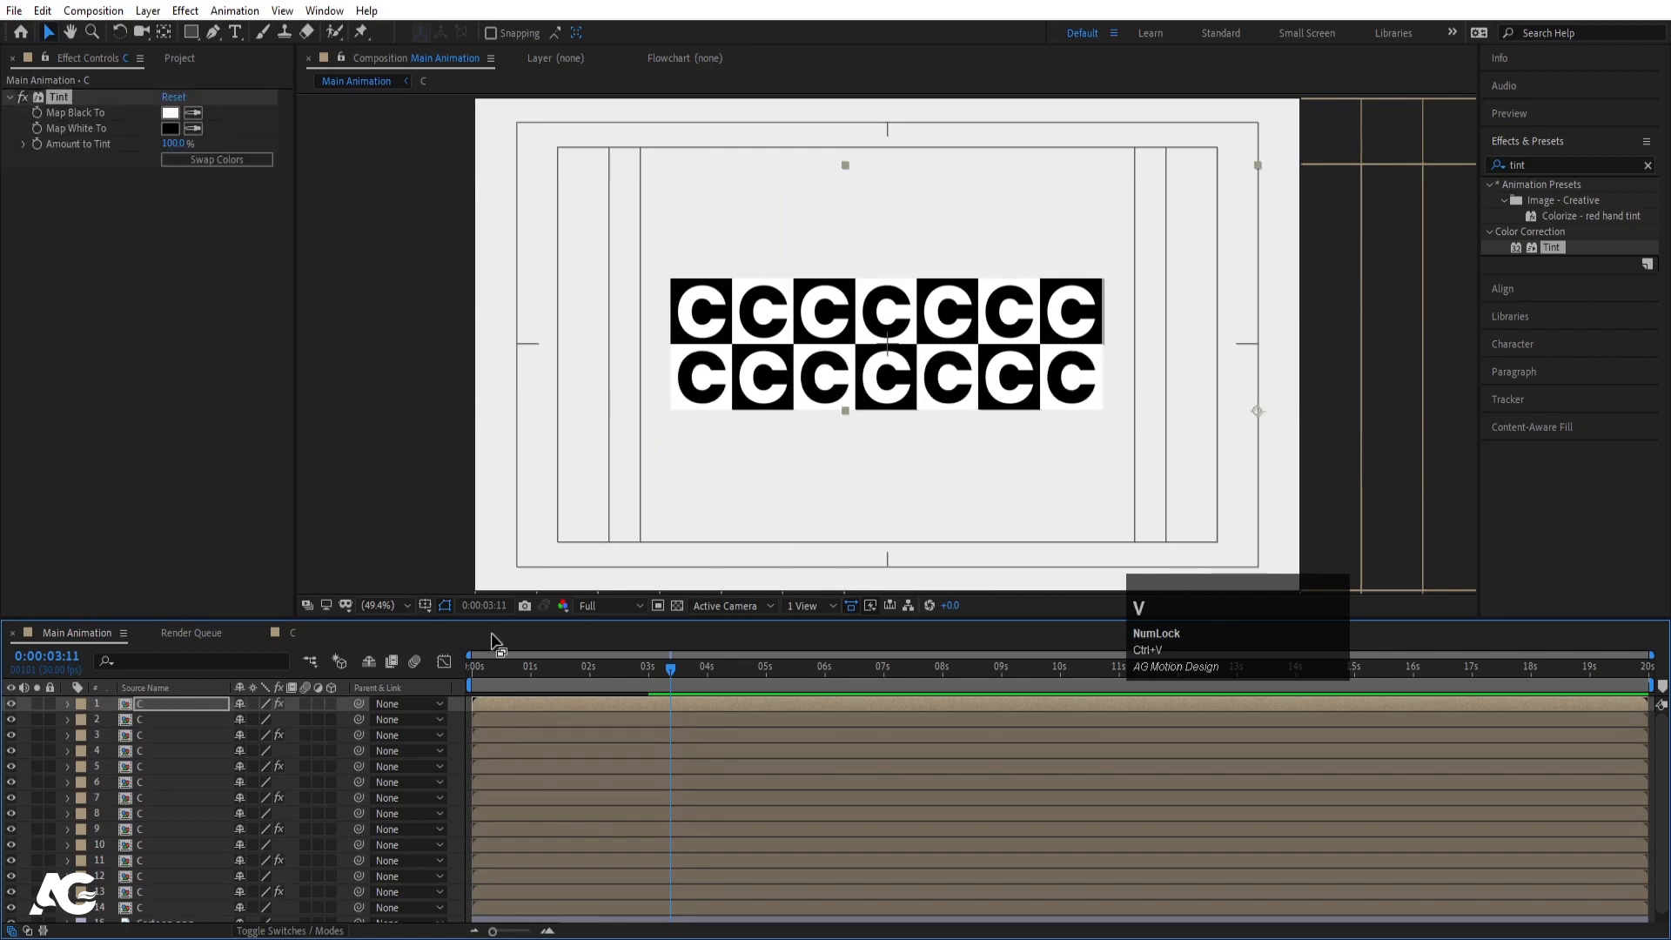
- Preview the checkerboard tile animation from the start
drag(533, 664, 416, 660)
key(space)
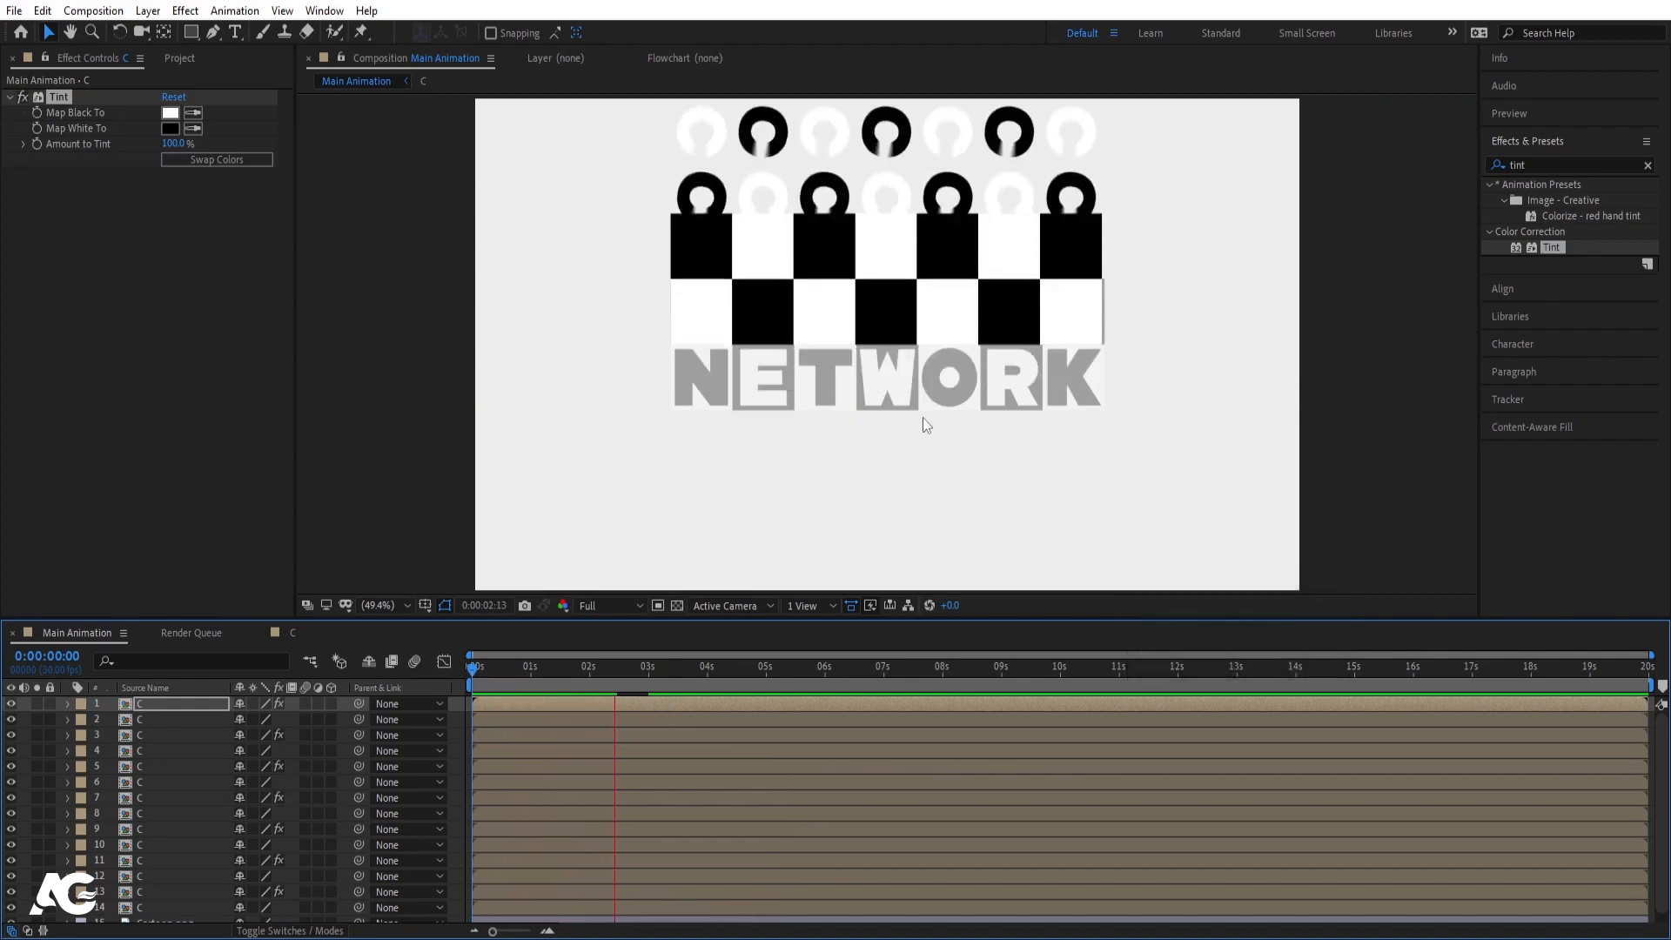
key(space)
click(397, 683)
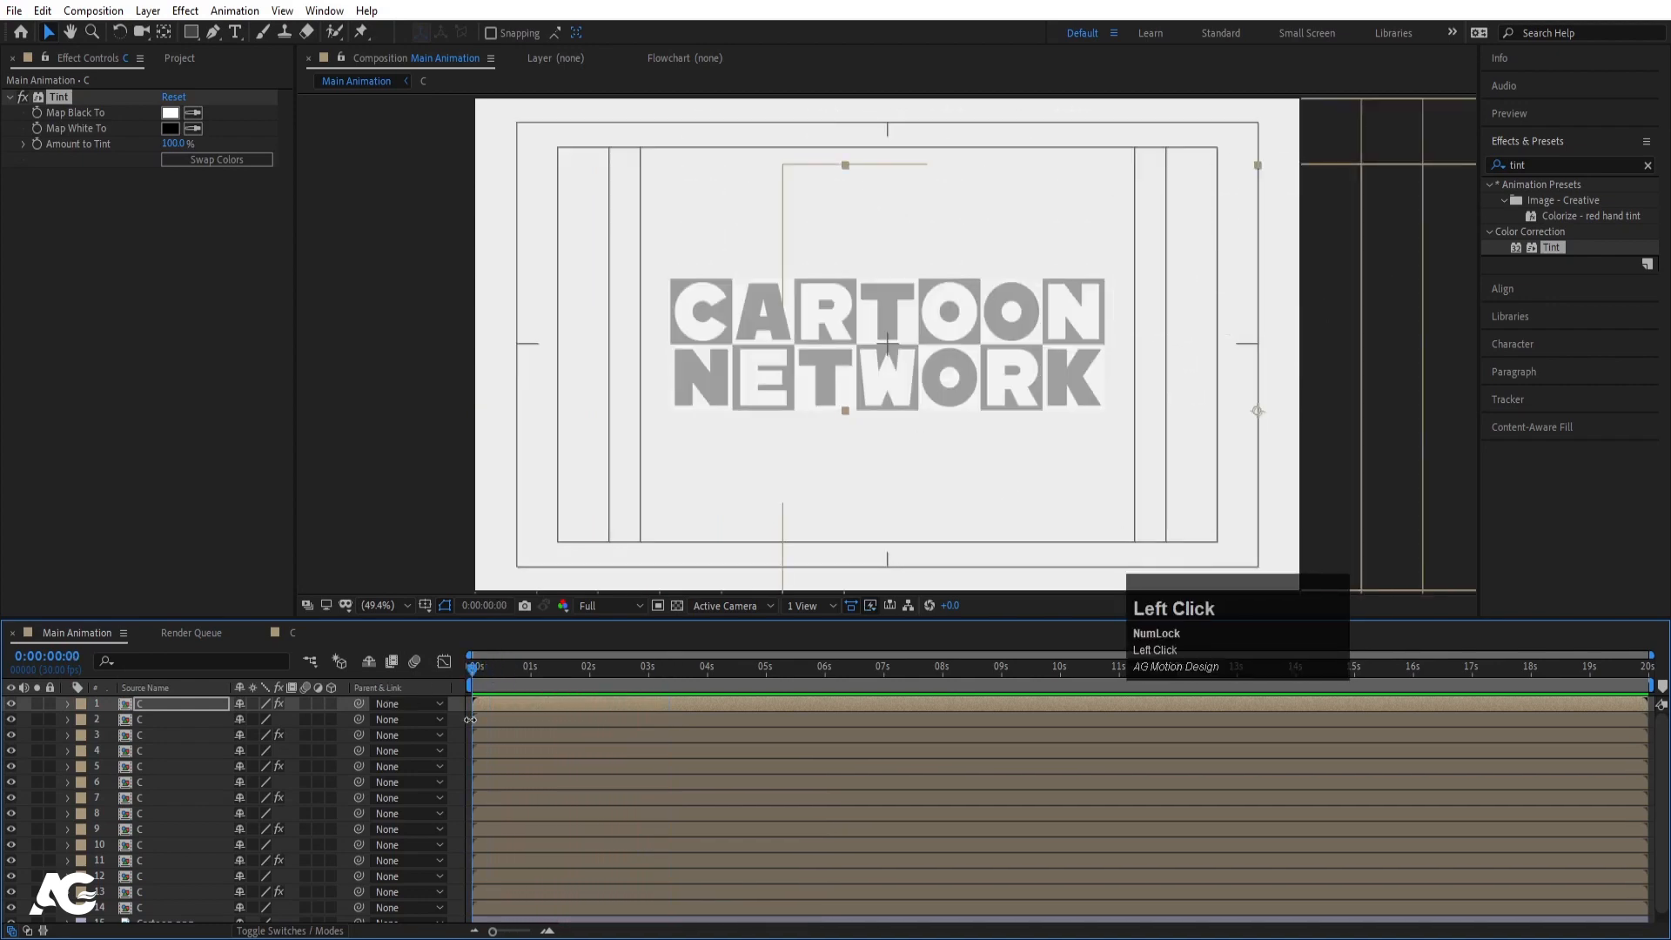
- In comp C, keyframe Shape Layer 1's Scale at 100% at two seconds
click(296, 634)
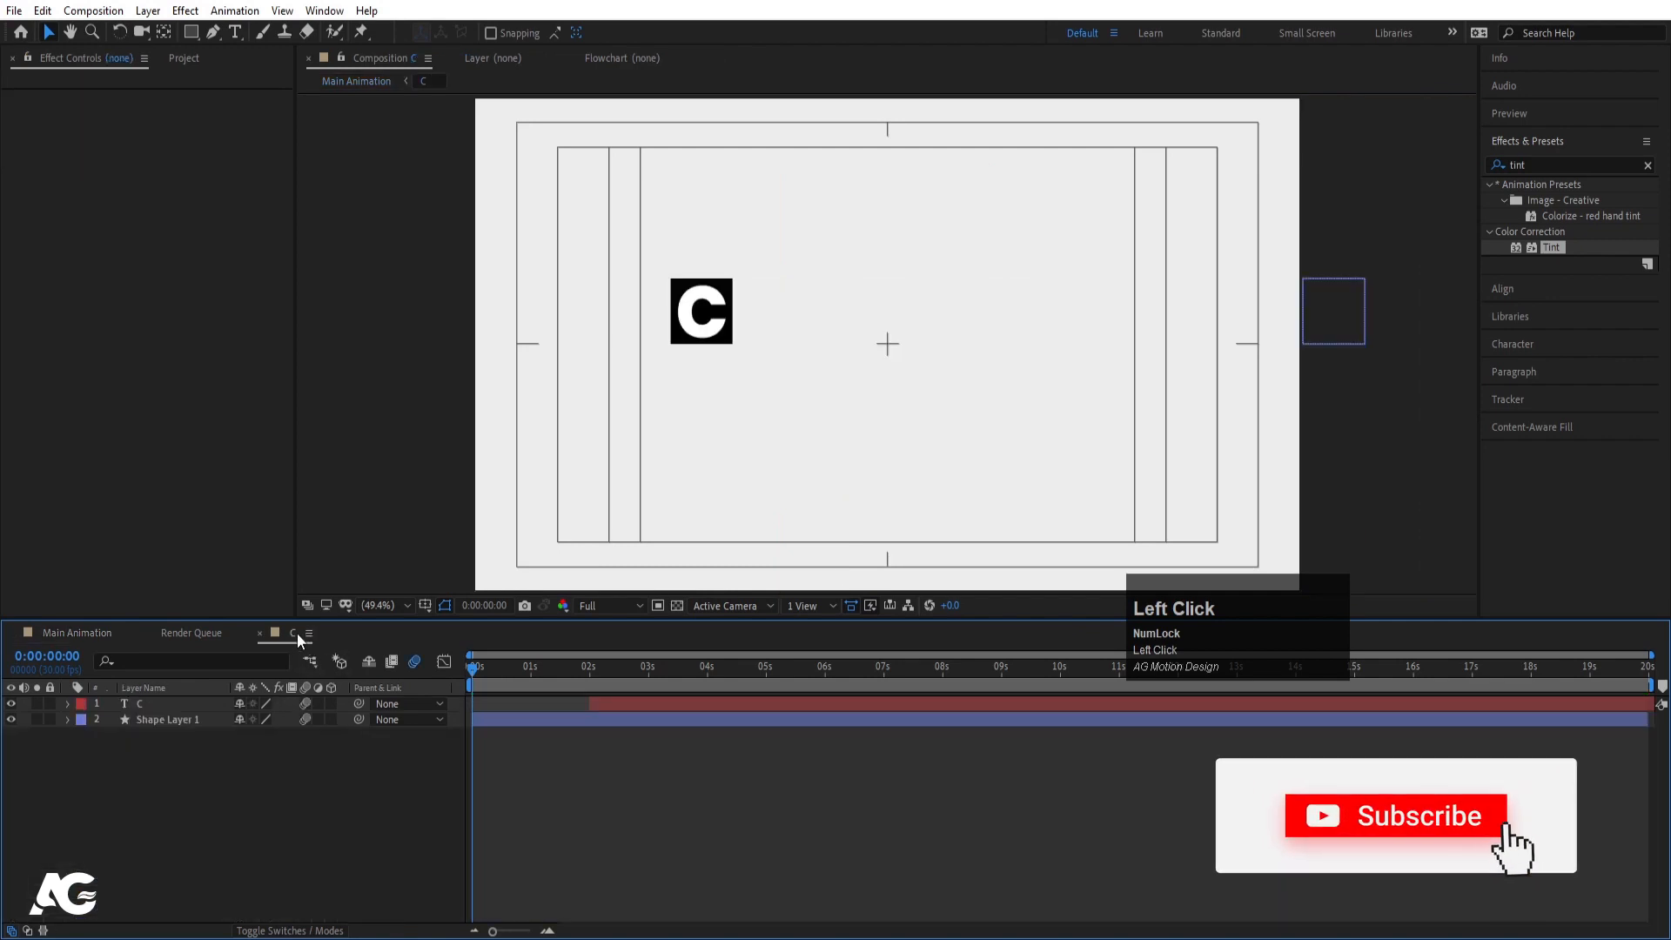
click(186, 717)
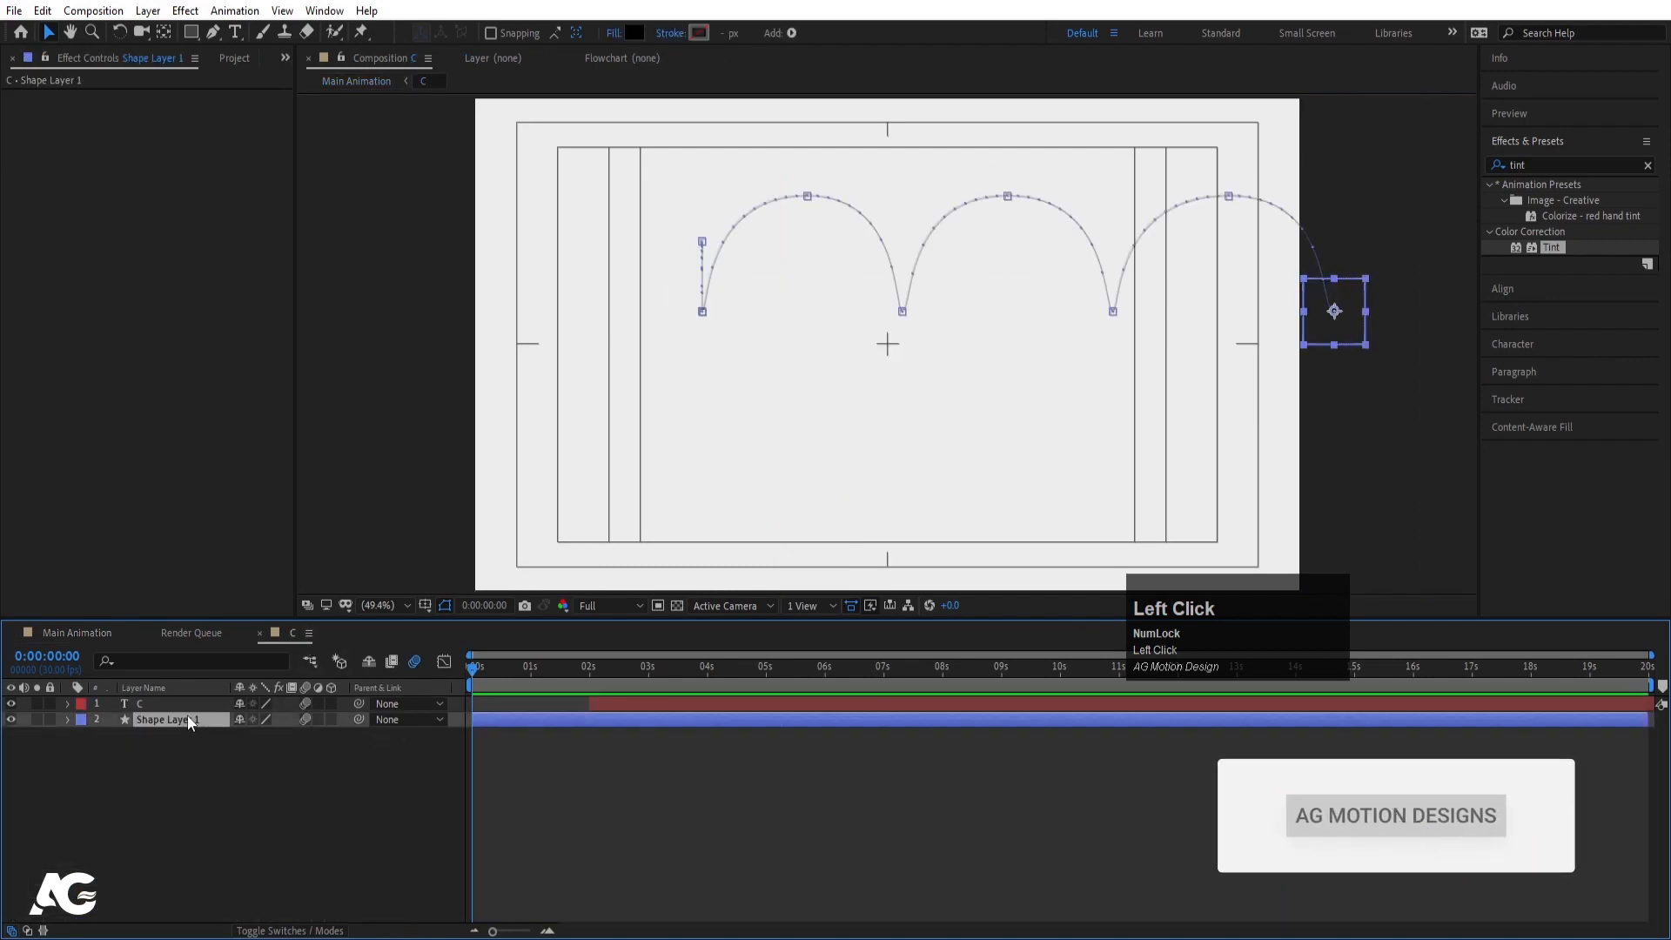
key(s)
click(113, 738)
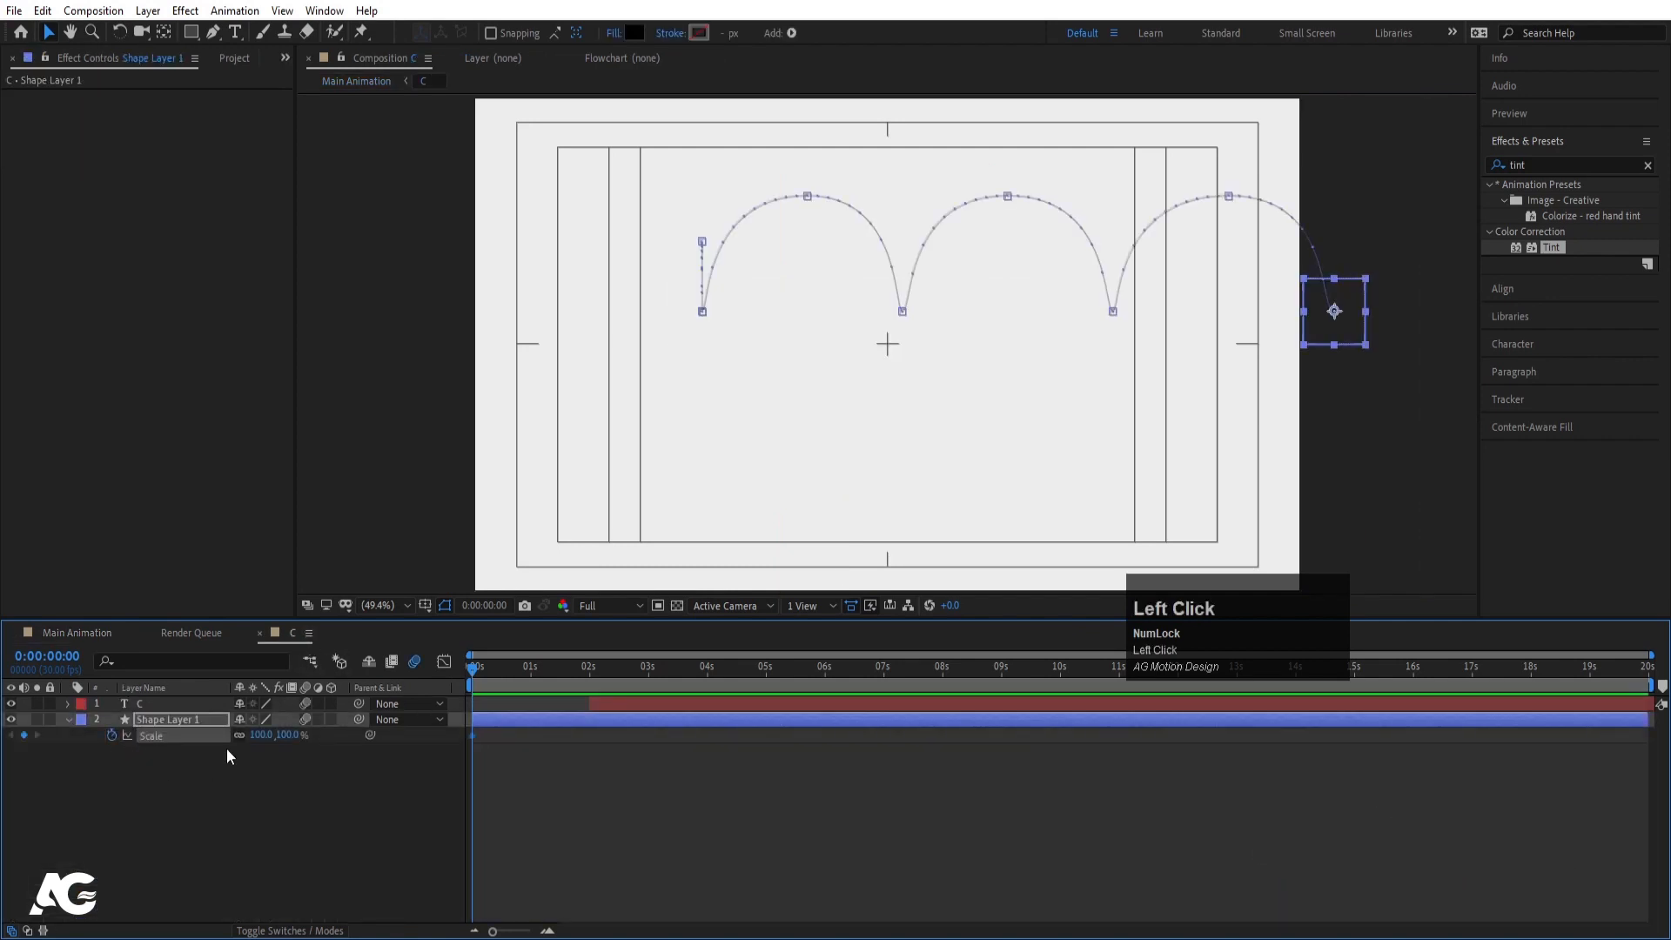
key(u)
key(k)
key(k)
key(k)
key(k)
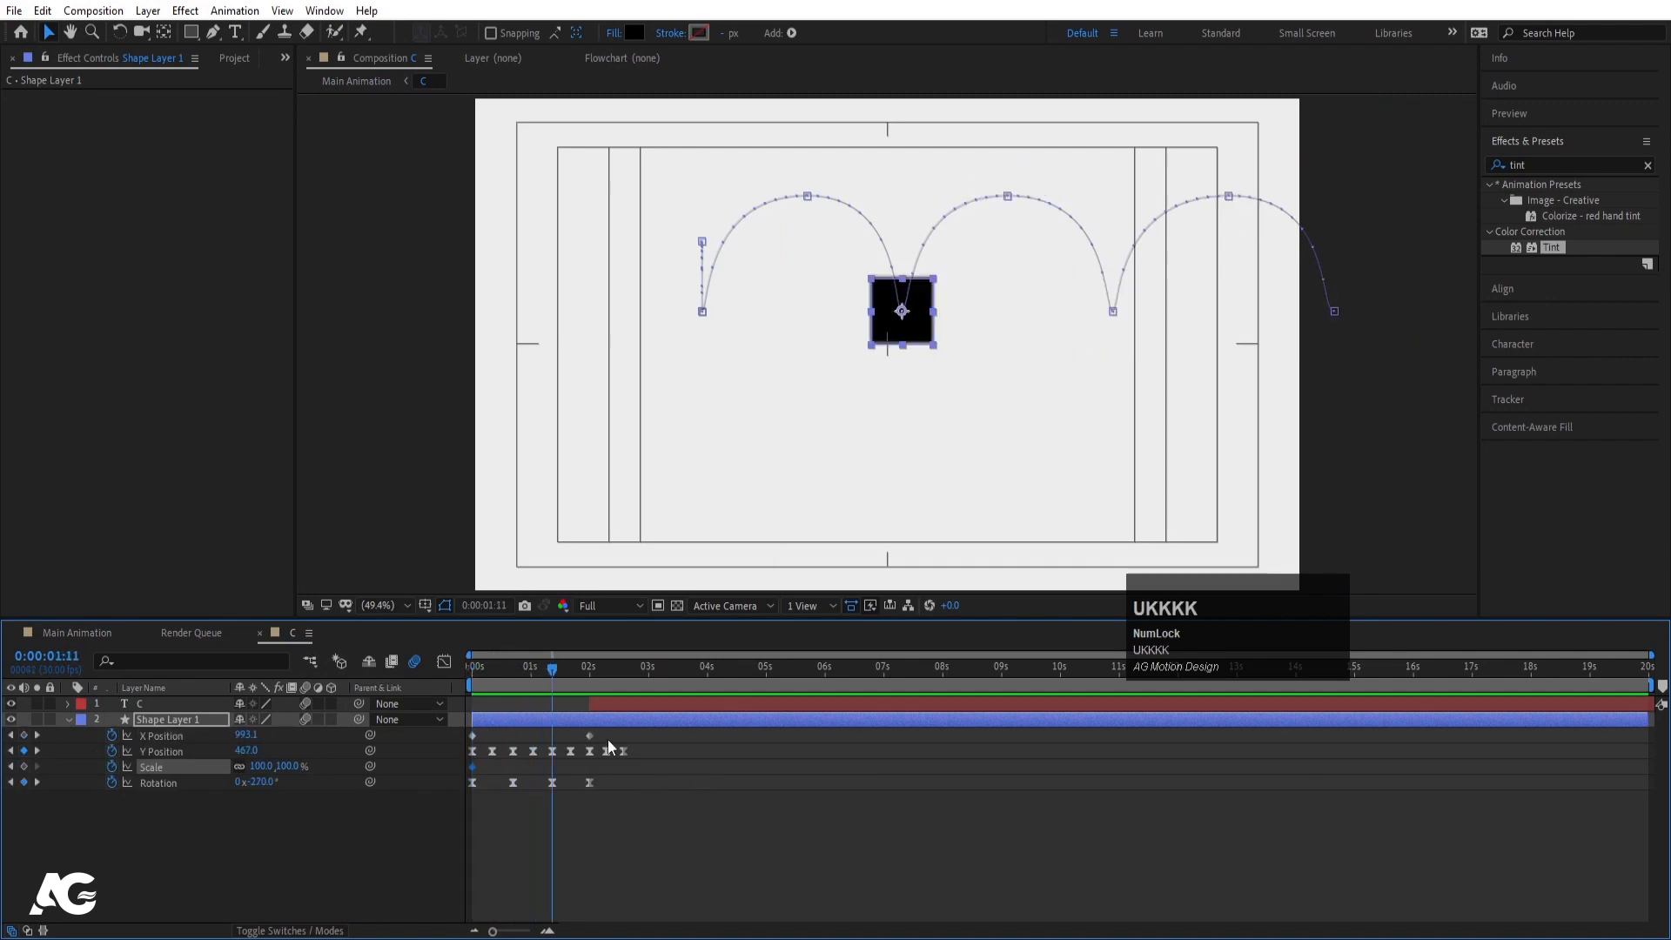
key(k)
key(k)
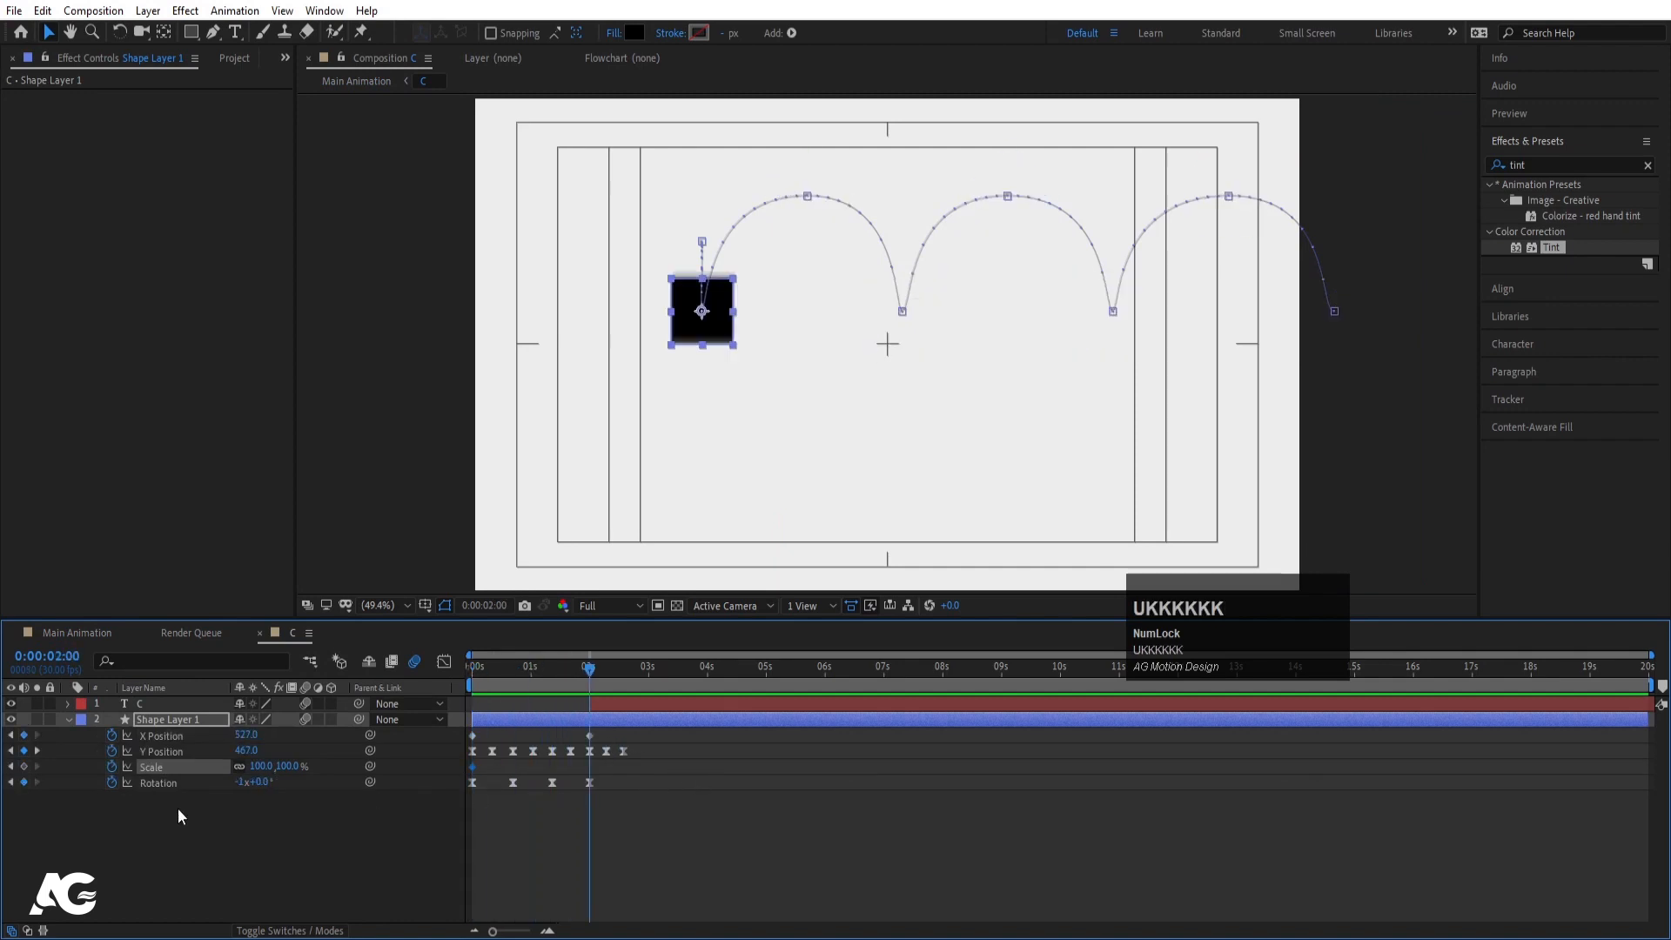
click(24, 766)
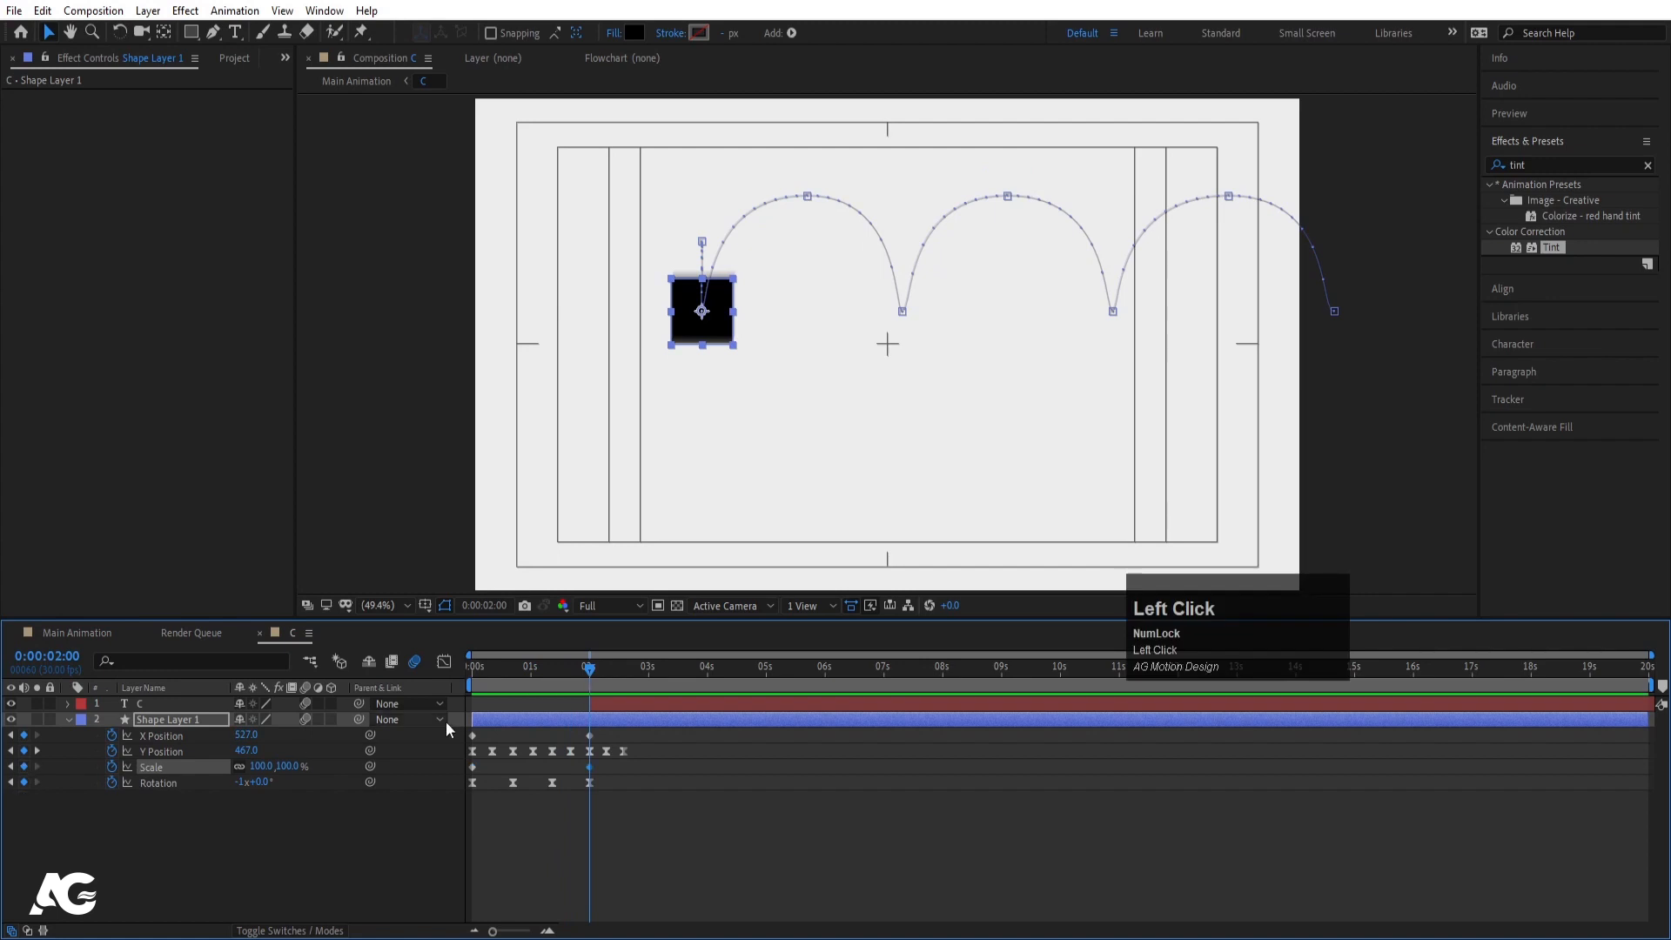
- Set the starting Scale keyframe to 0%, after trying 20% with a quick preview
drag(548, 668, 222, 705)
click(262, 766)
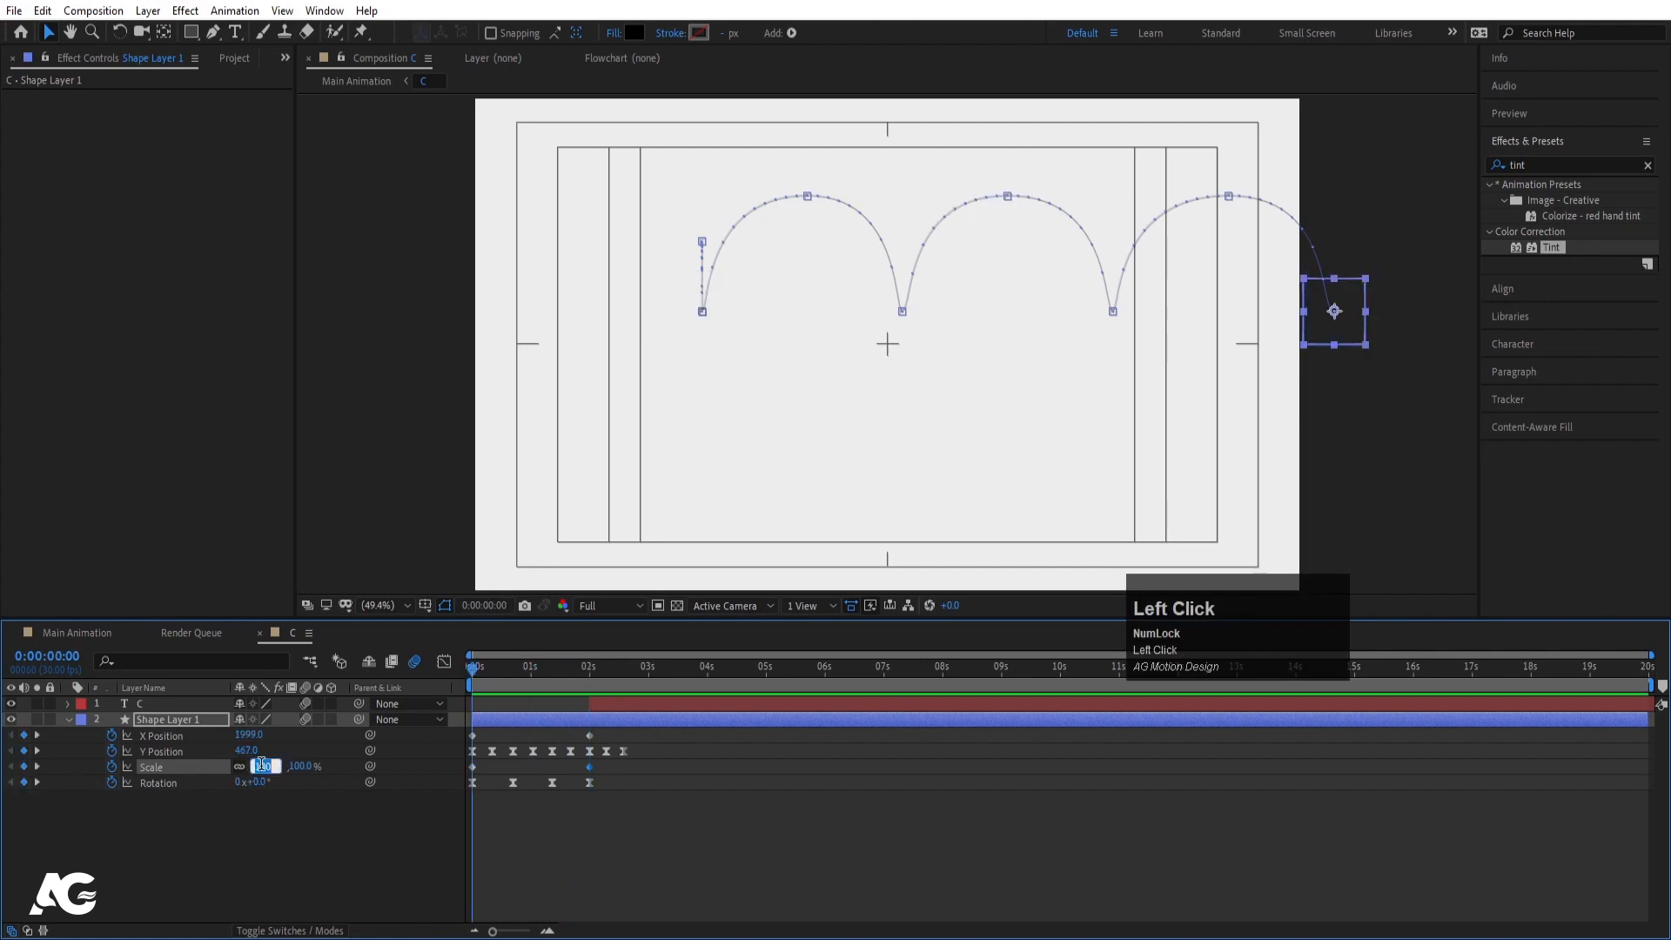
text(20)
key(Return)
key(space)
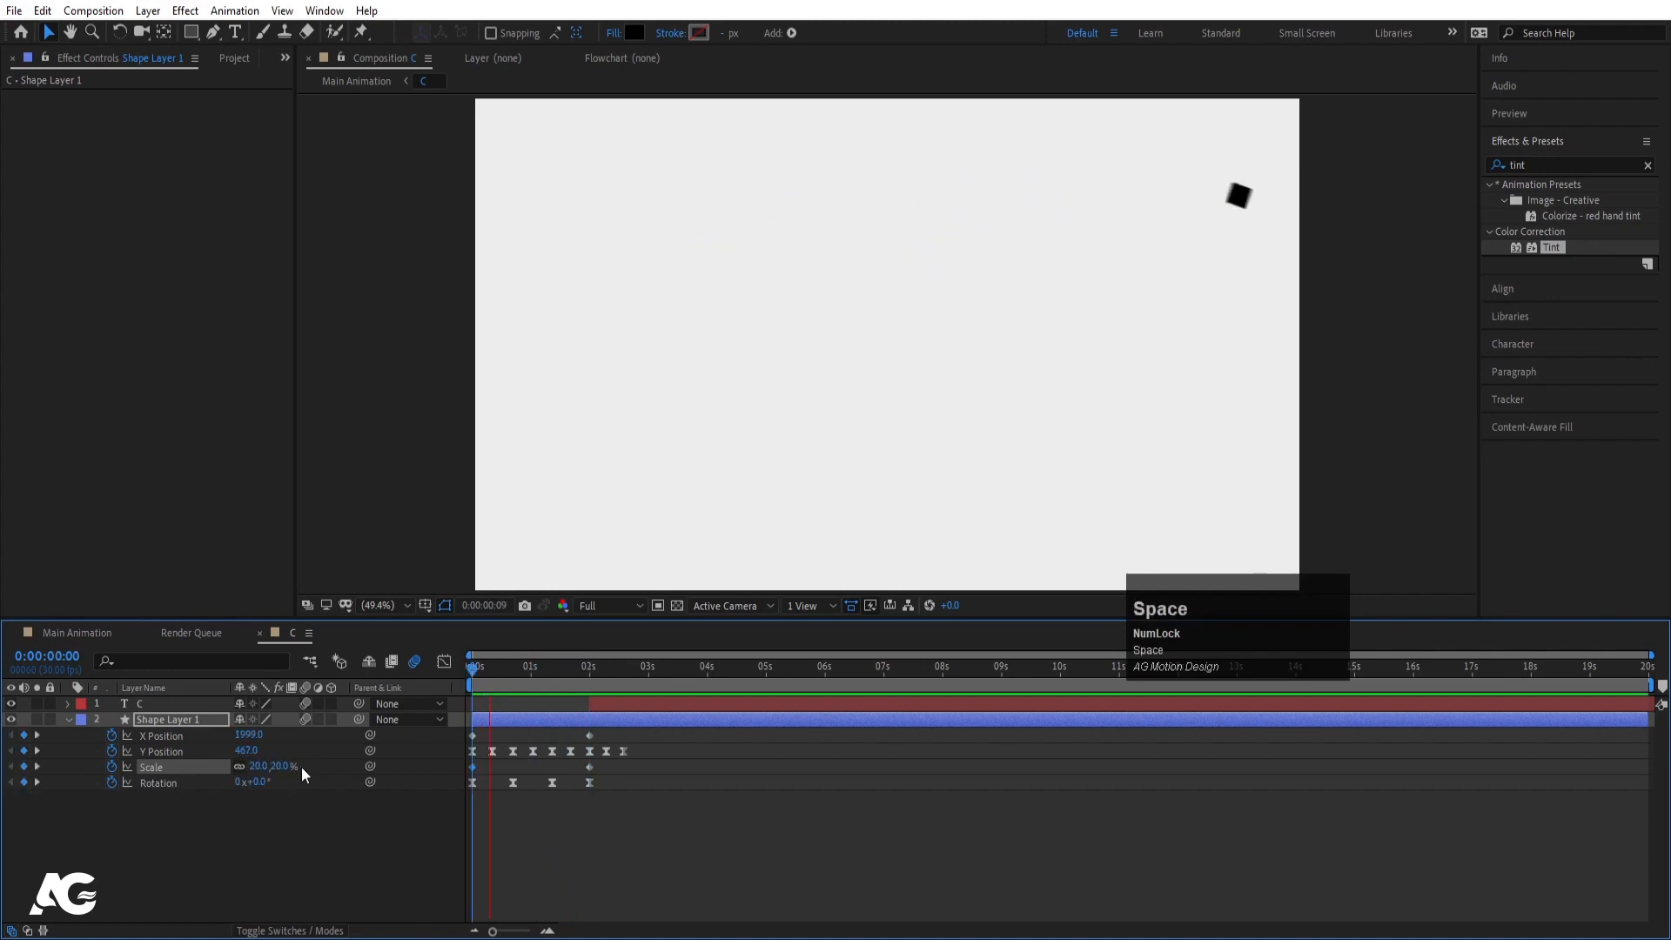
key(space)
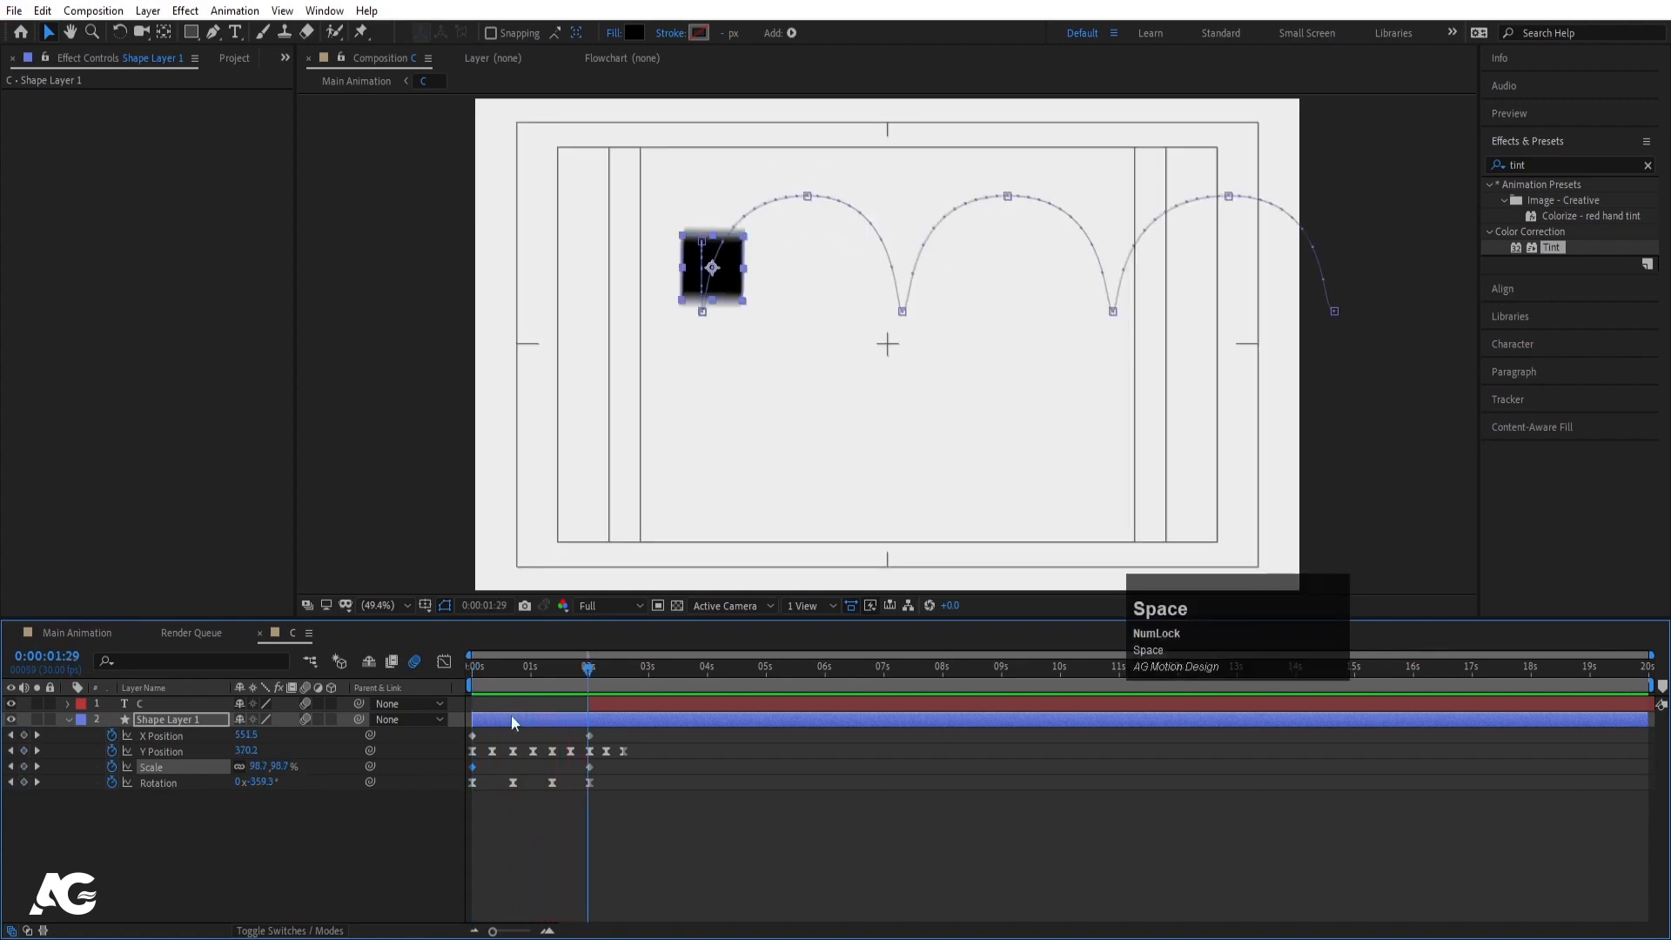
drag(533, 669, 404, 686)
click(263, 767)
text(0.0,0.0)
key(Return)
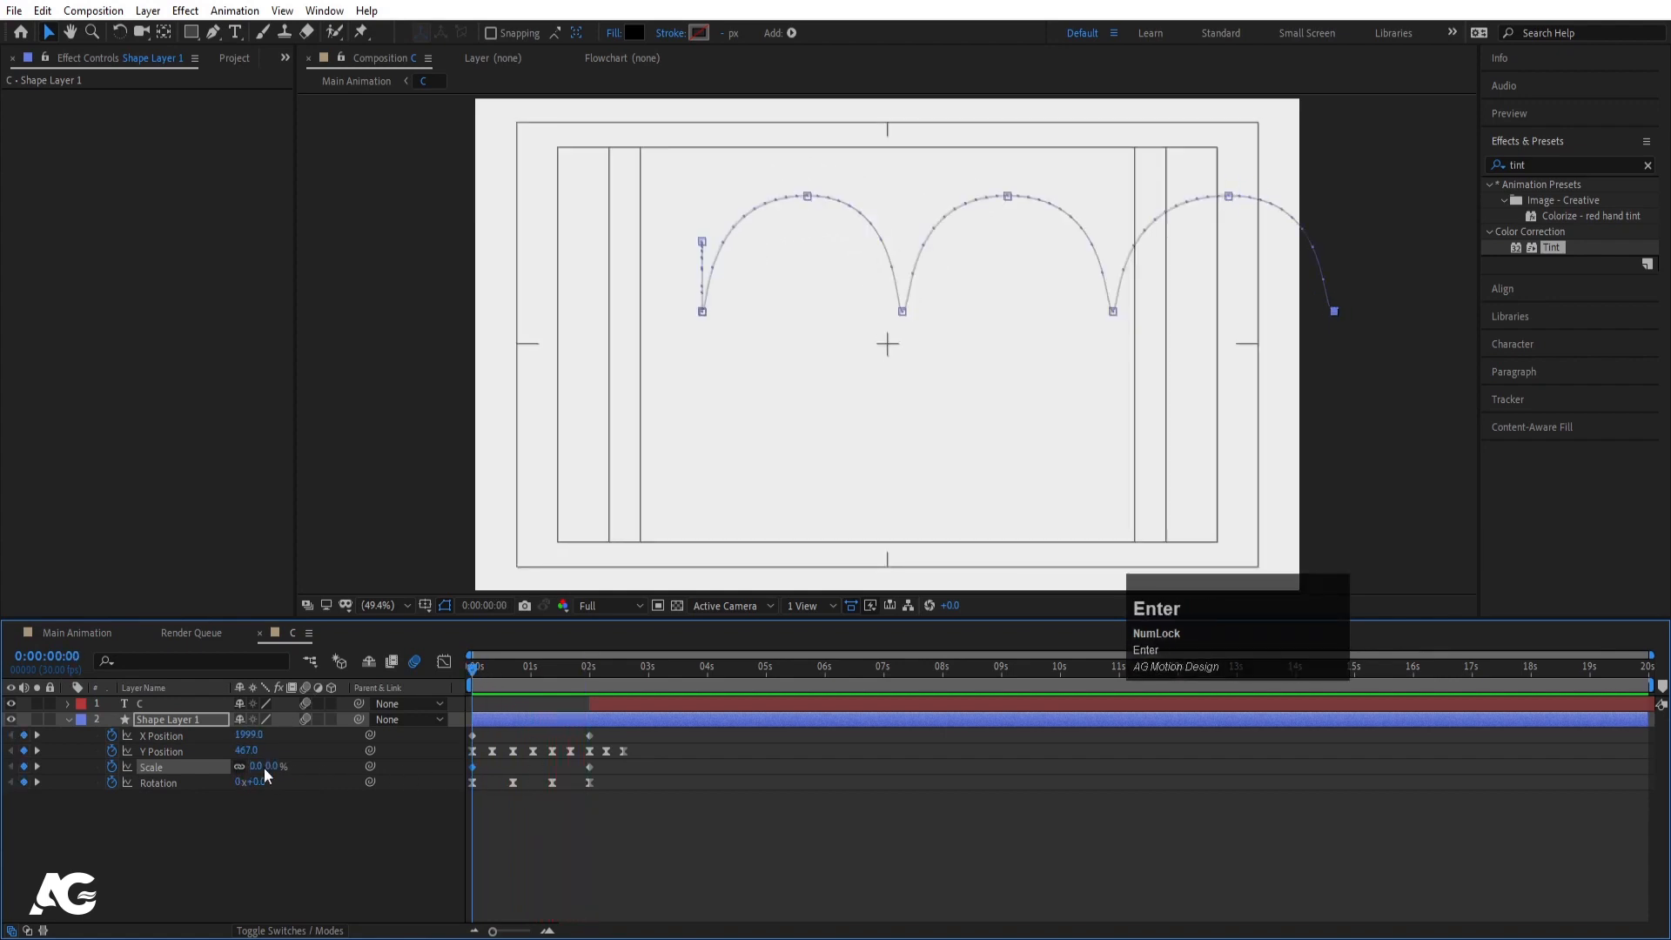
- Preview the growing, bouncing tiles in Main Animation and in comp C
click(97, 637)
key(space)
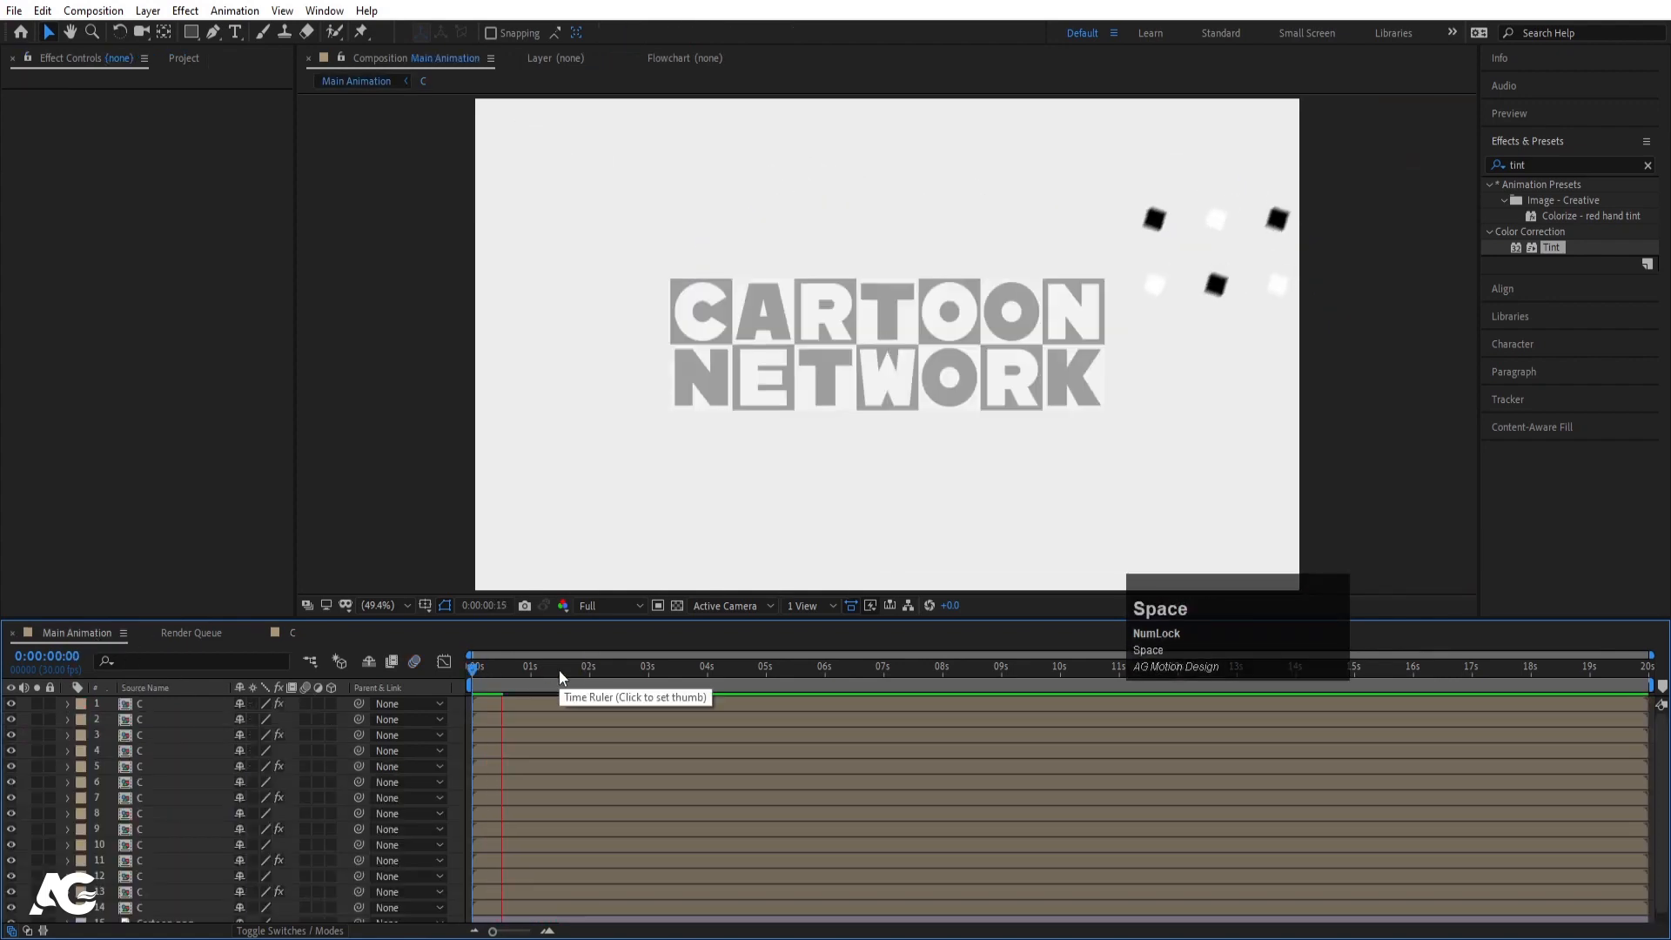
key(space)
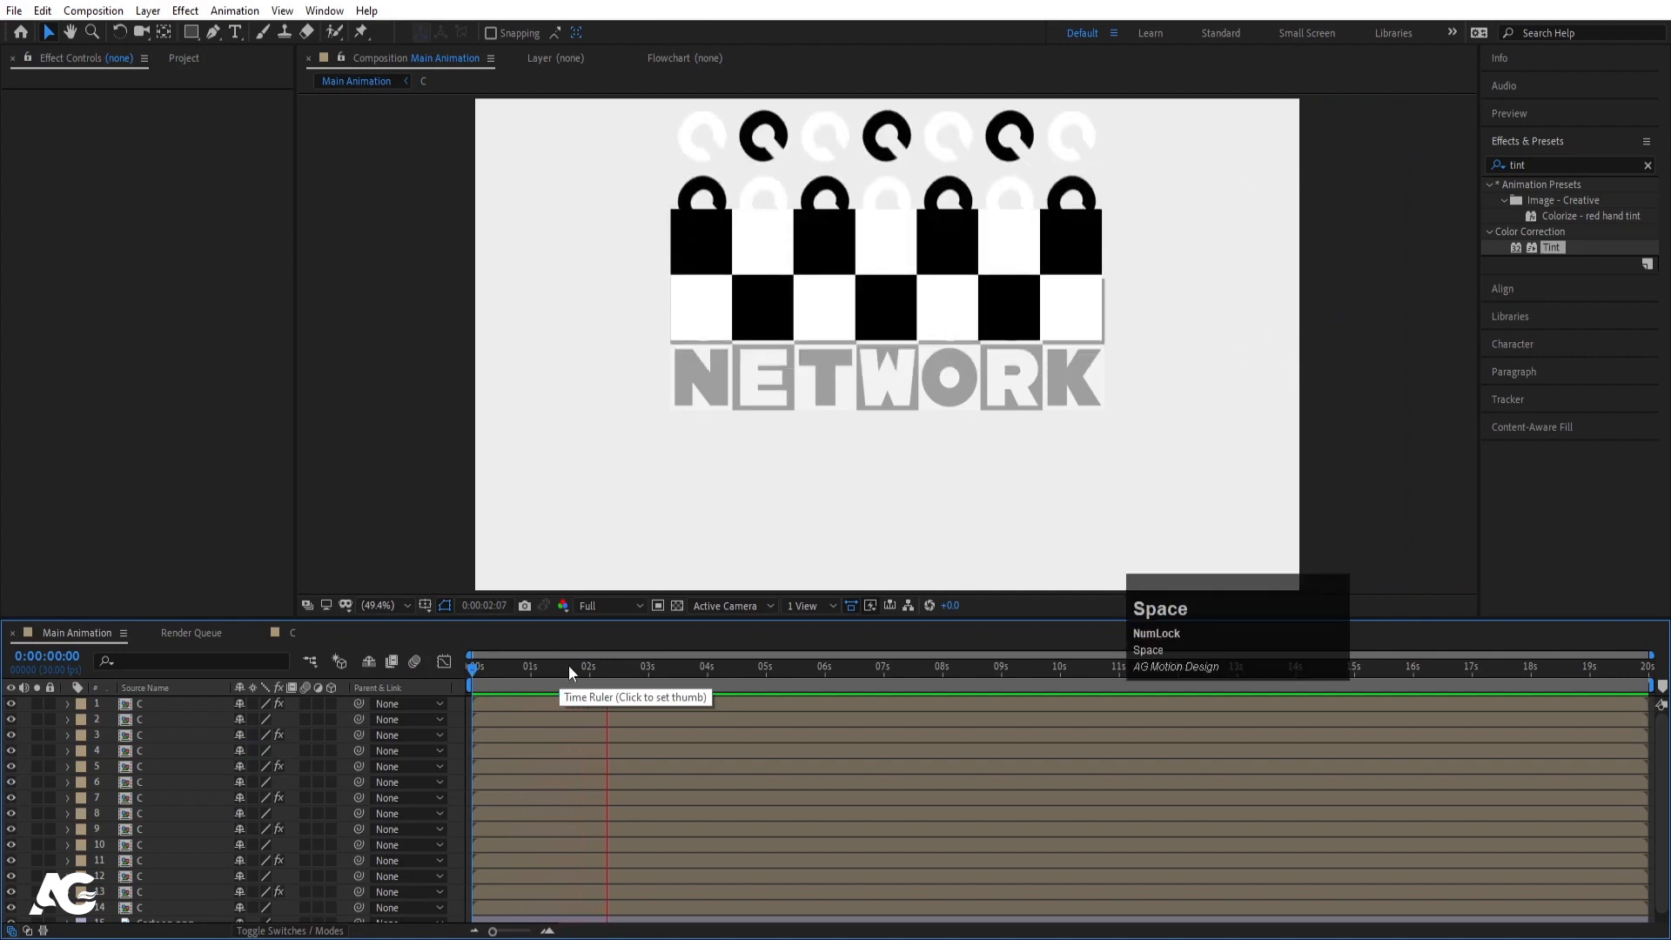
click(298, 637)
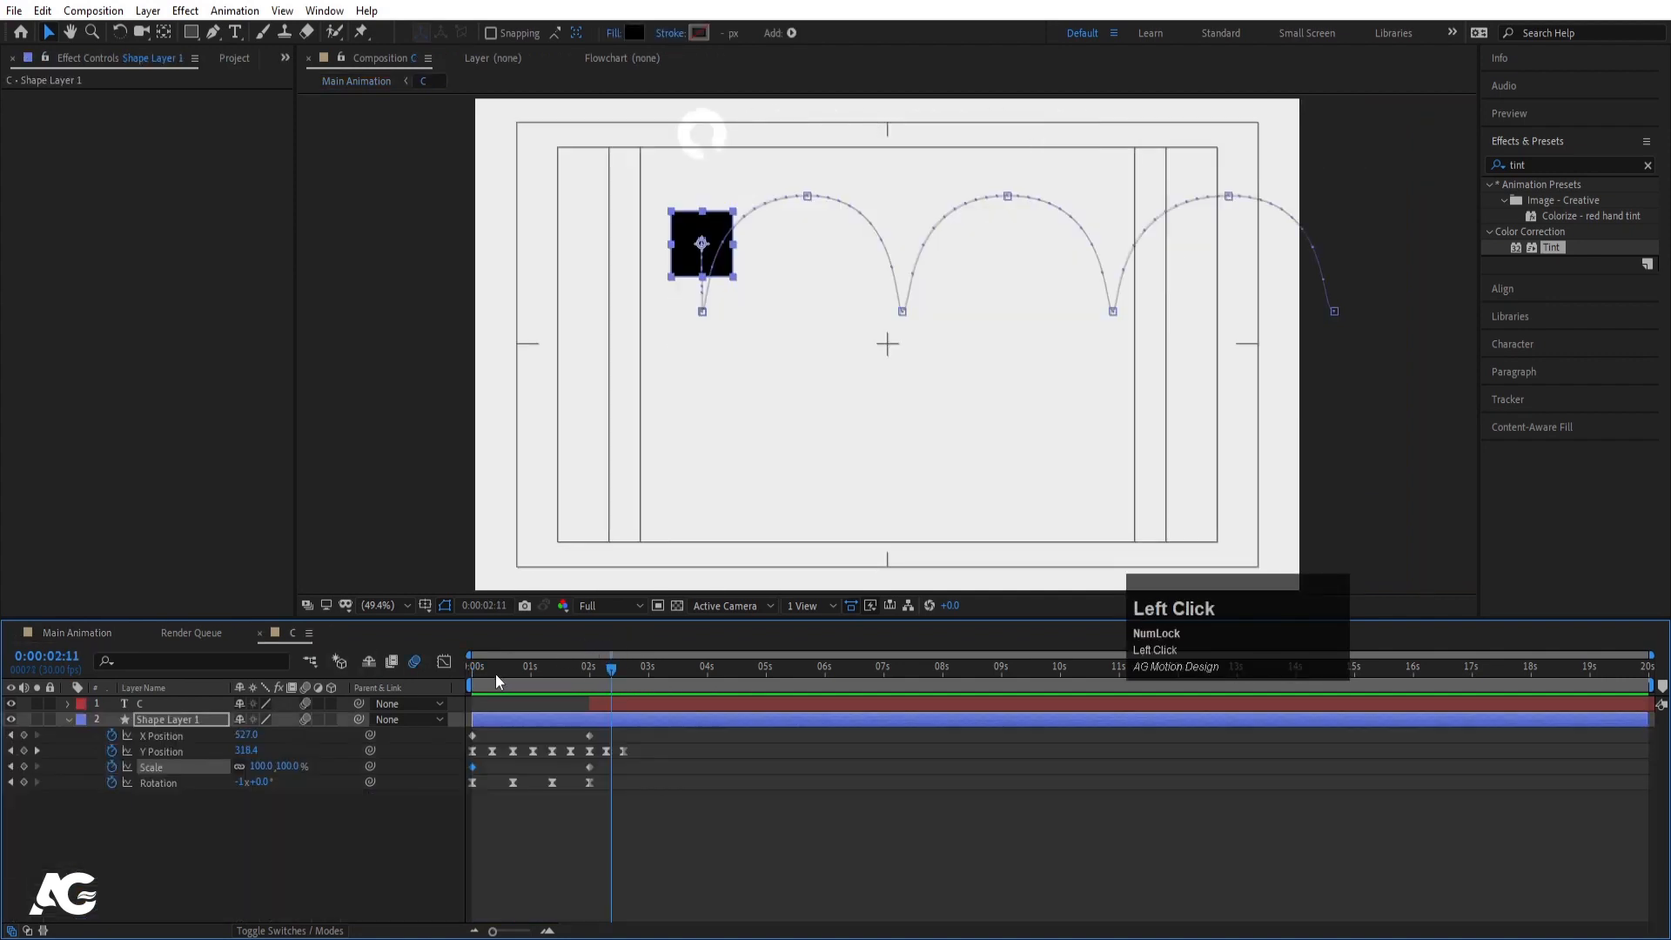
drag(499, 671, 427, 670)
key(space)
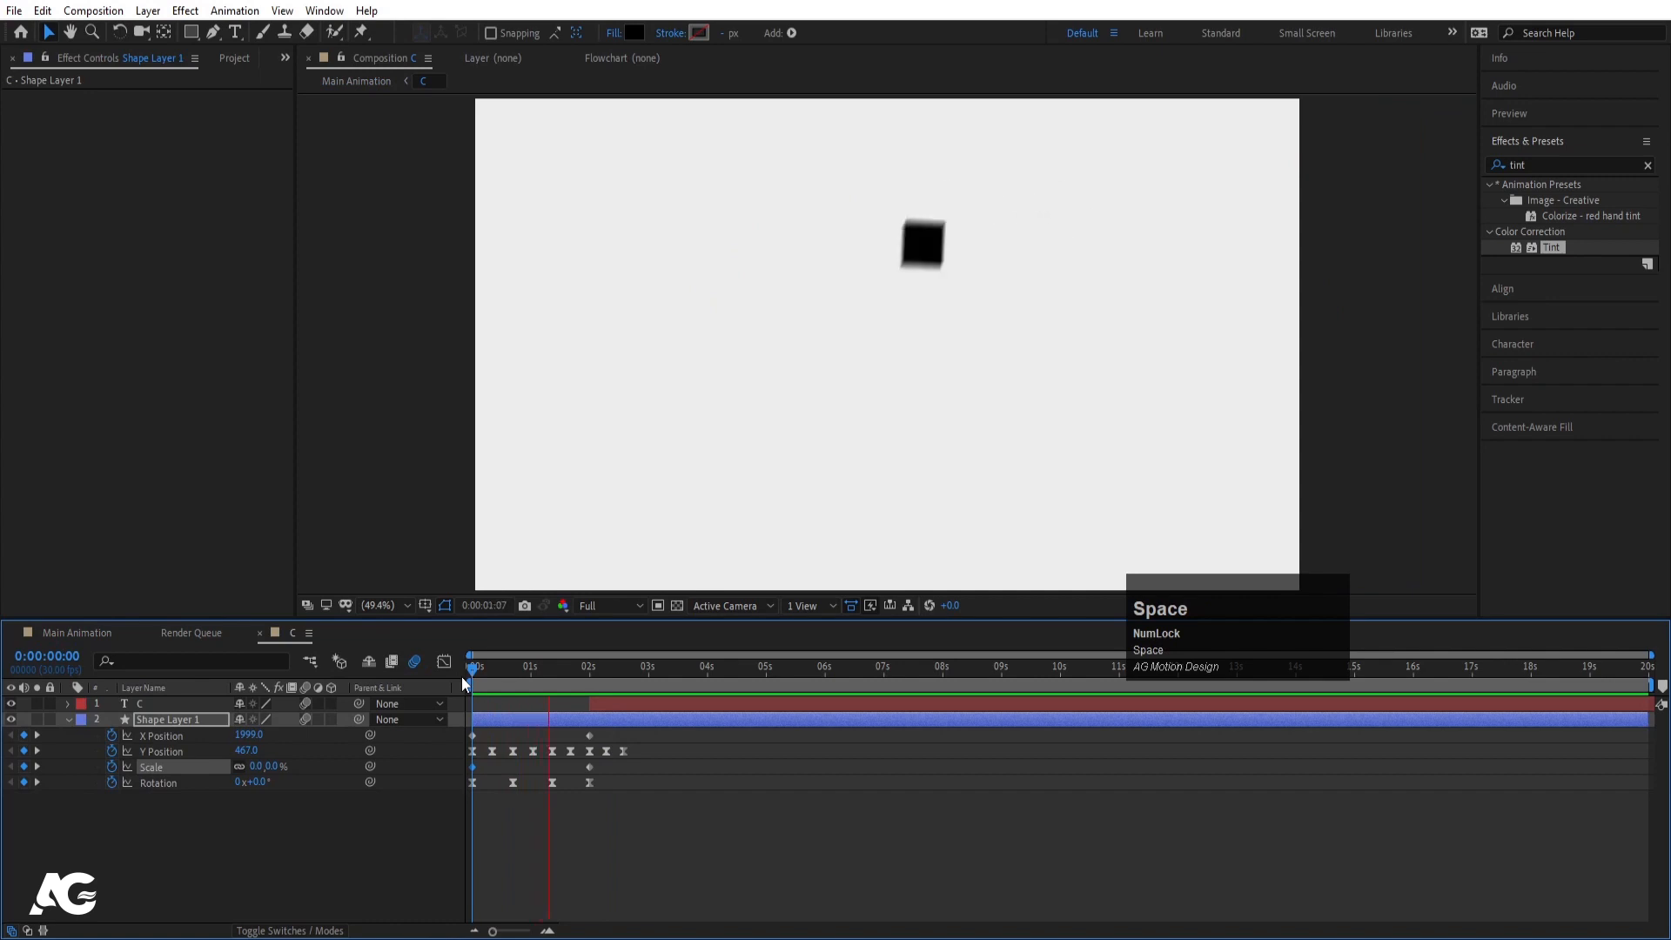
key(space)
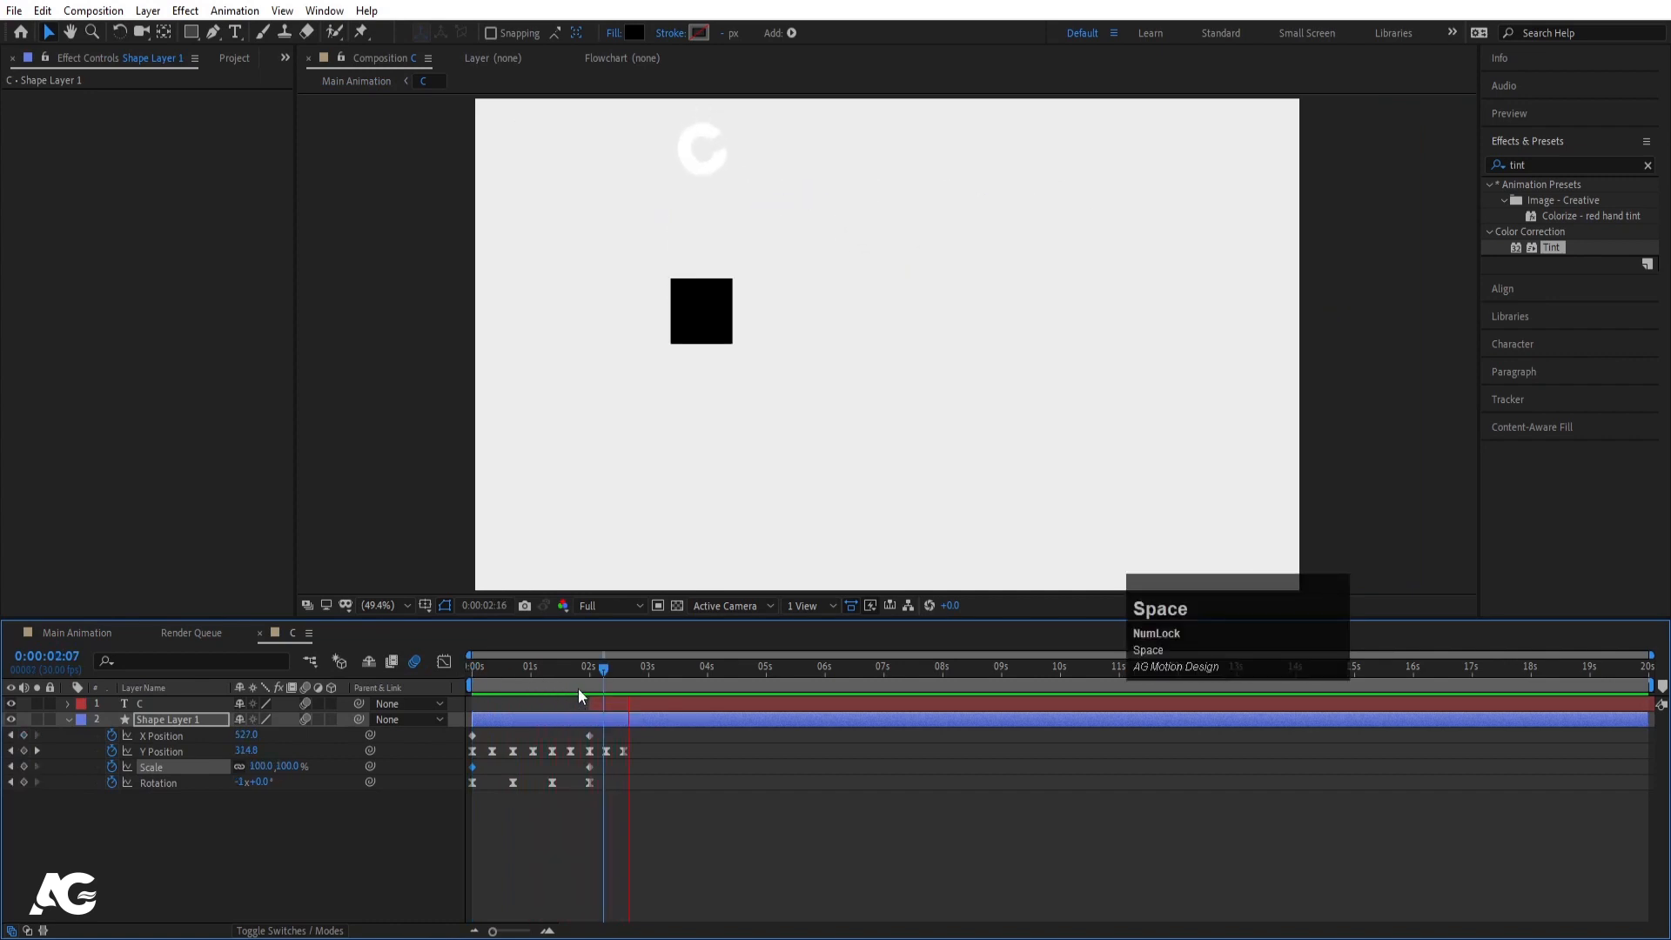
drag(578, 687, 252, 718)
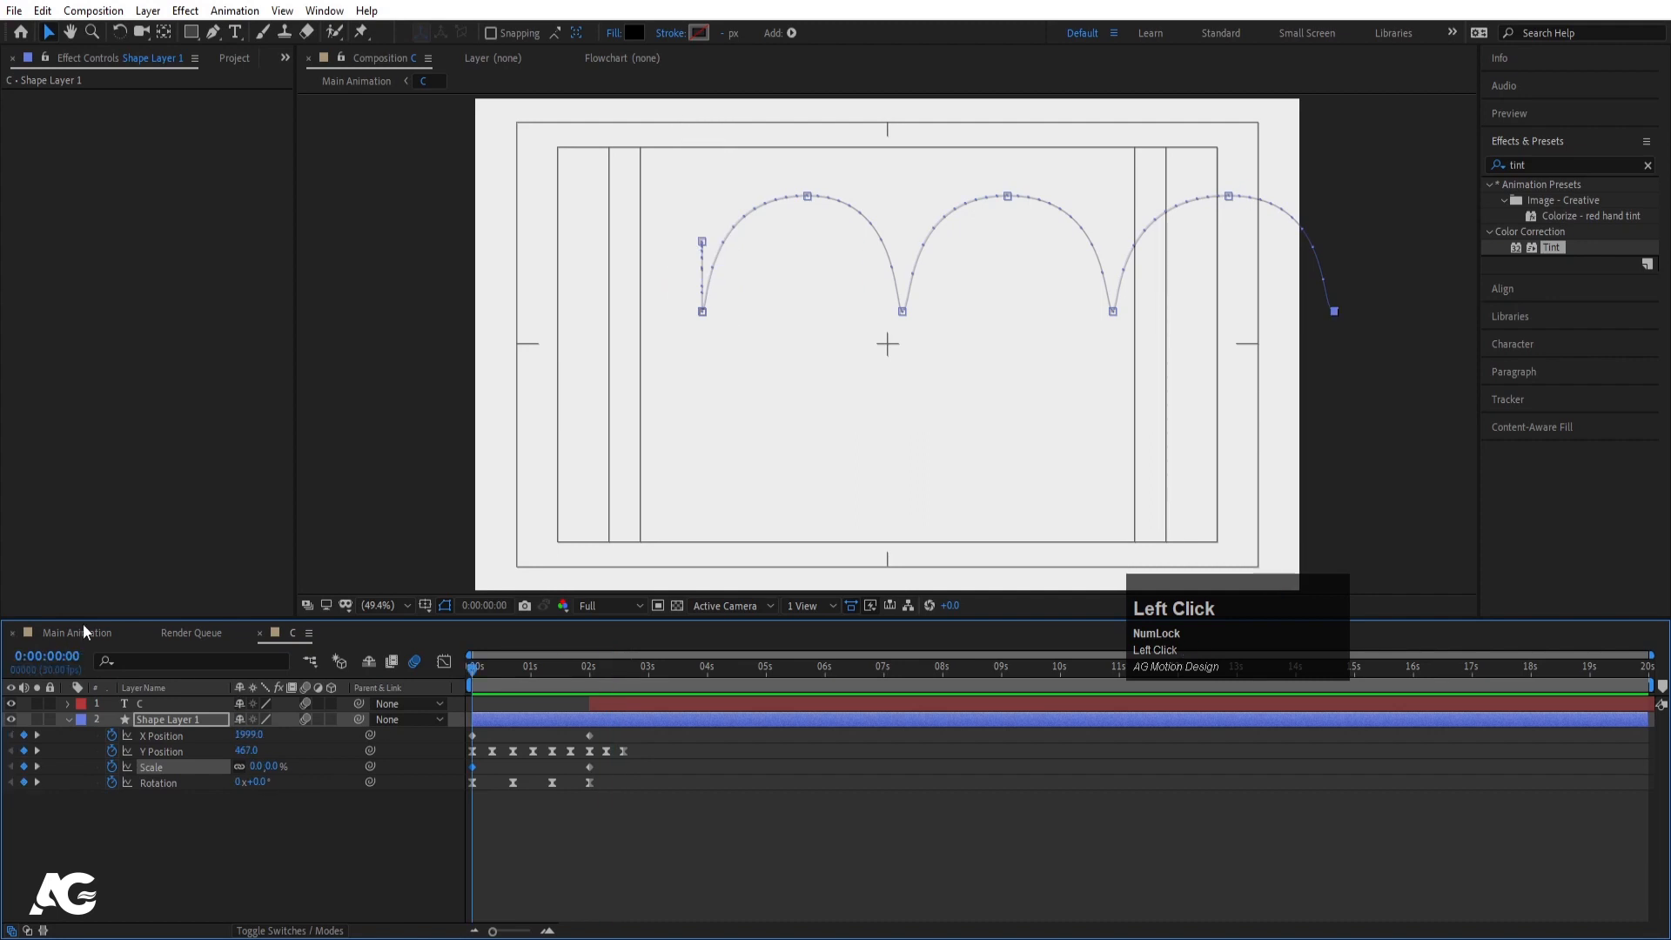
click(82, 626)
key(space)
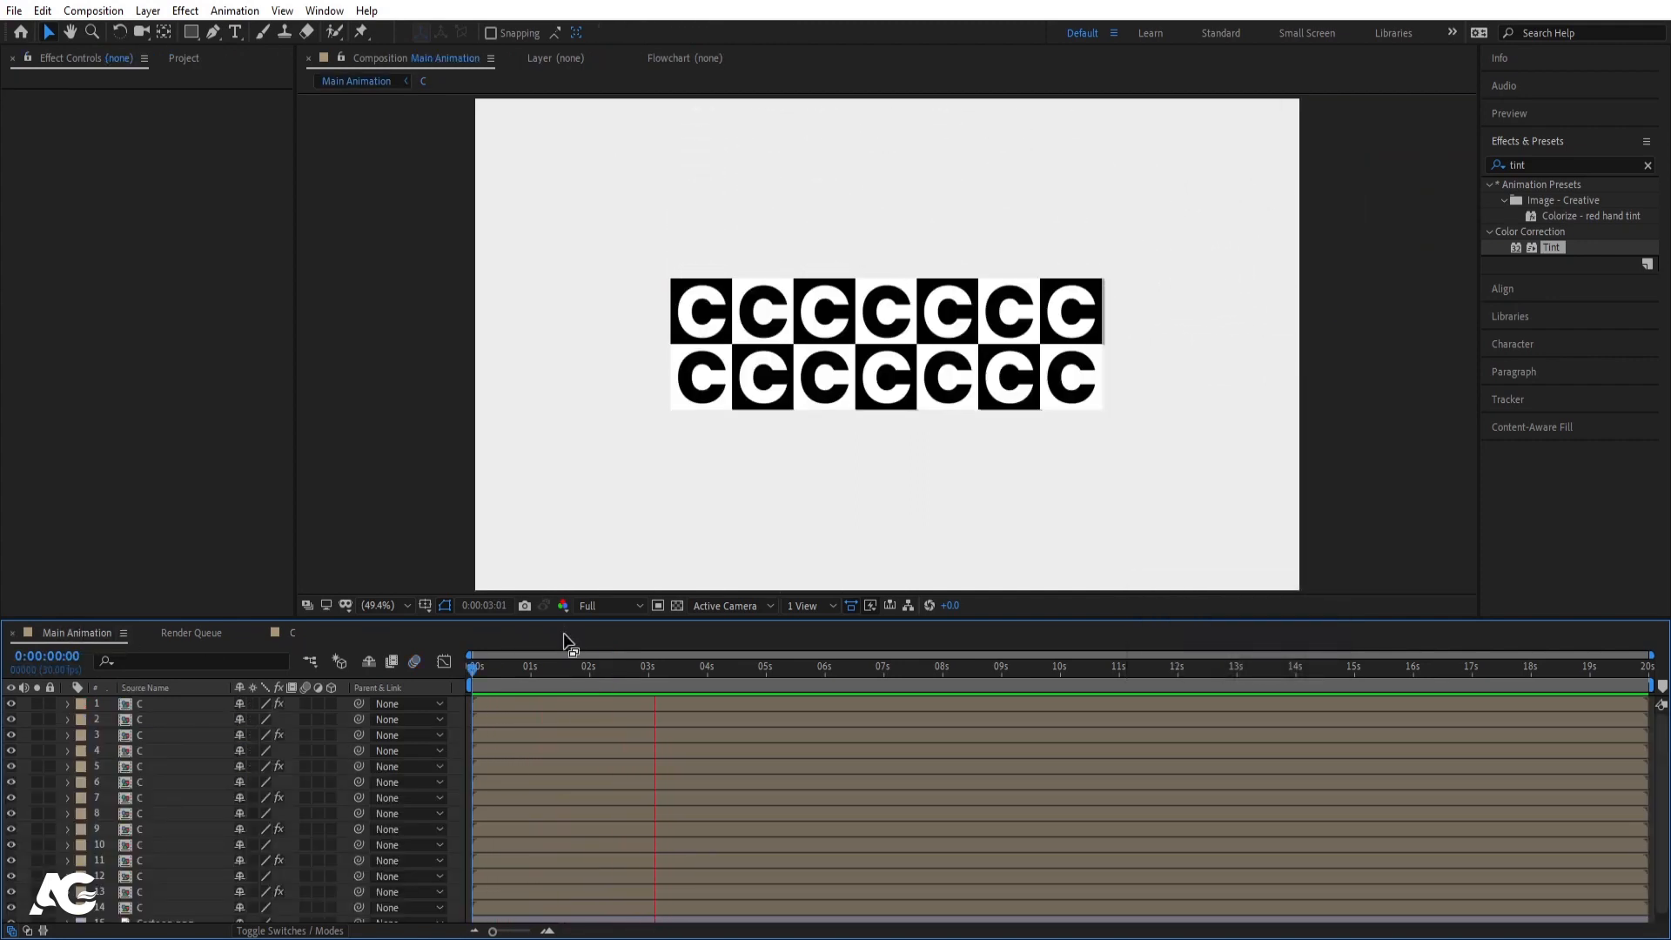
- Duplicate composition C as C 2, move Cartoon.png to the top layer, and open C 2
key(space)
scroll(156, 840, down, 1)
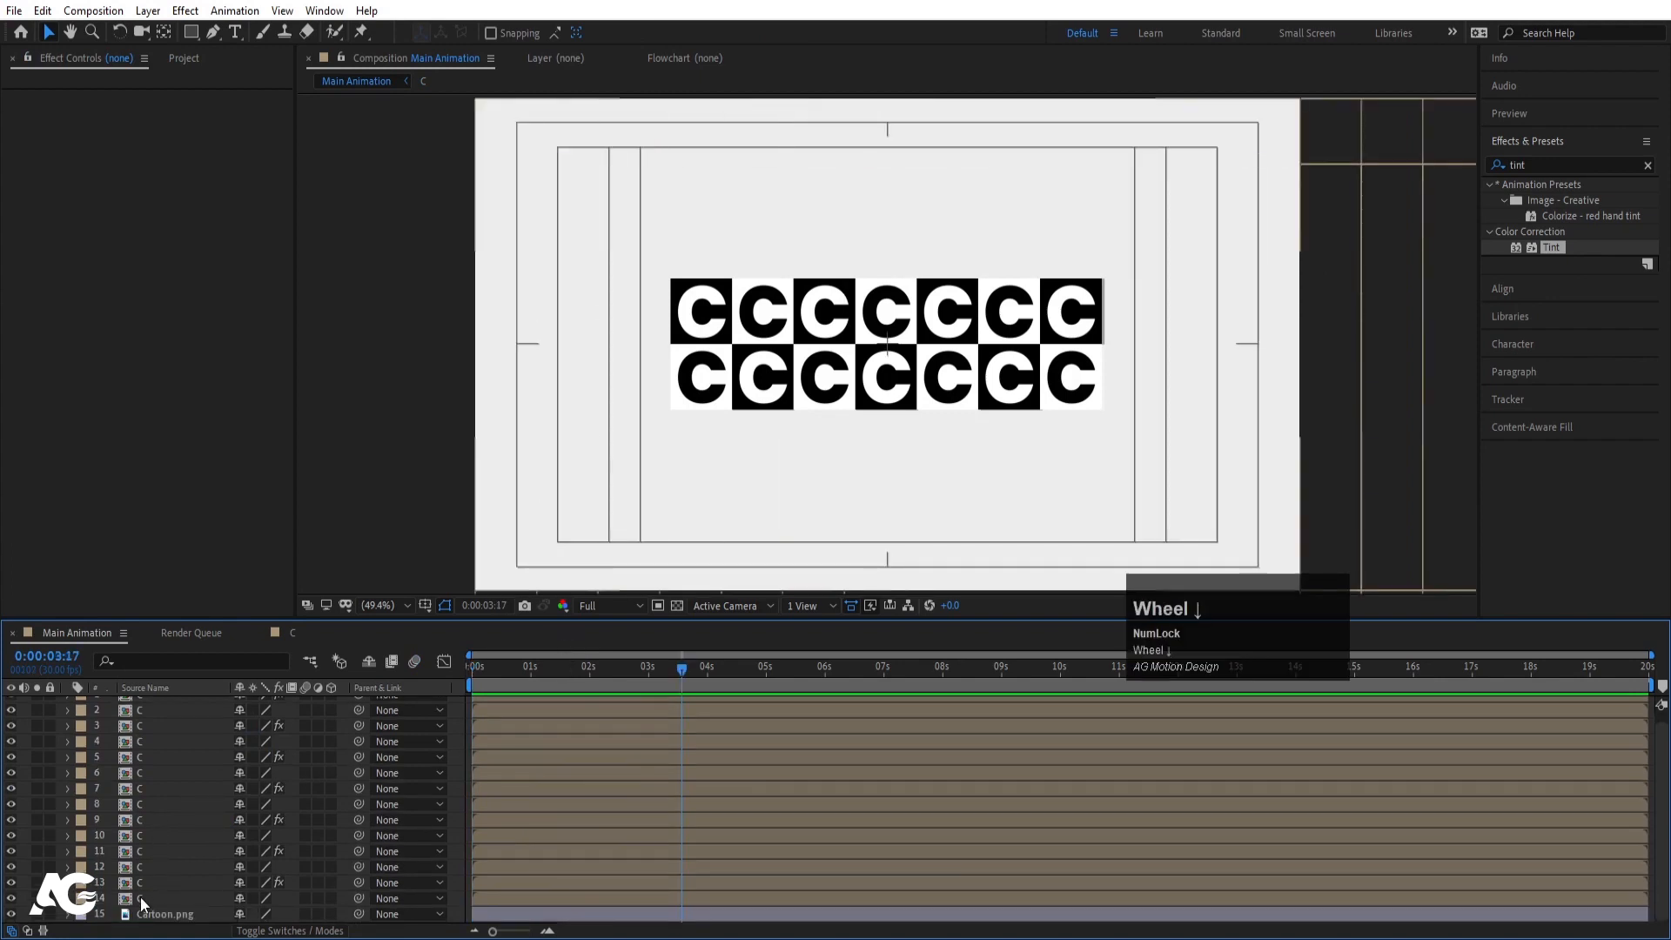
click(139, 883)
key(ctrl+0)
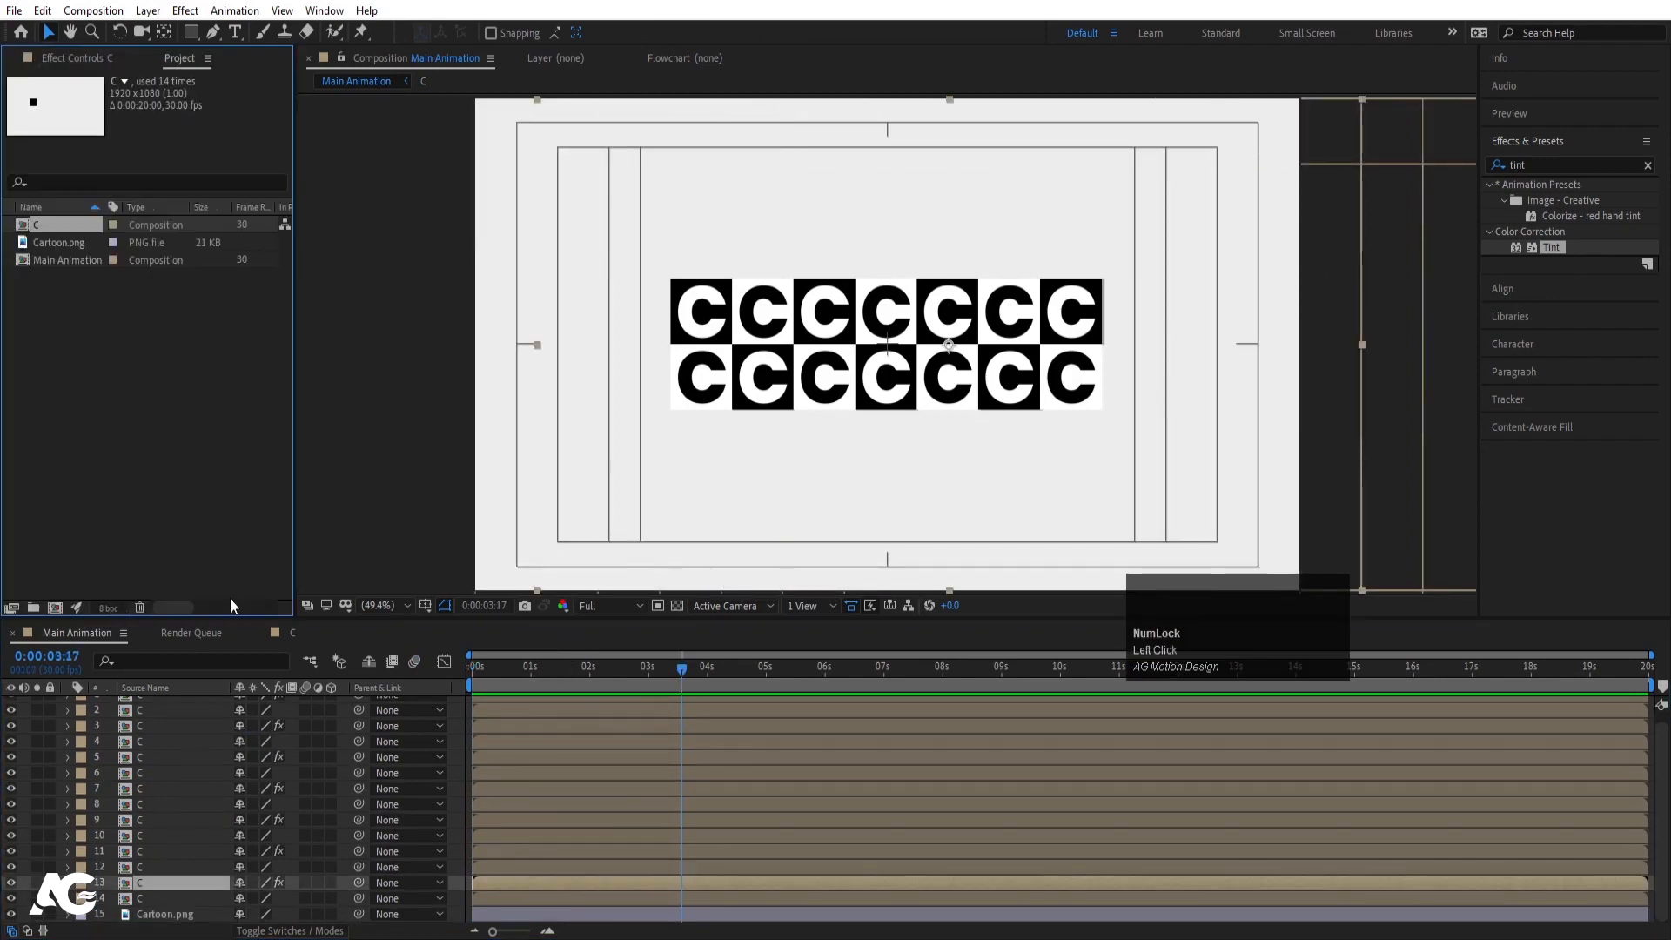
click(63, 224)
key(ctrl+d)
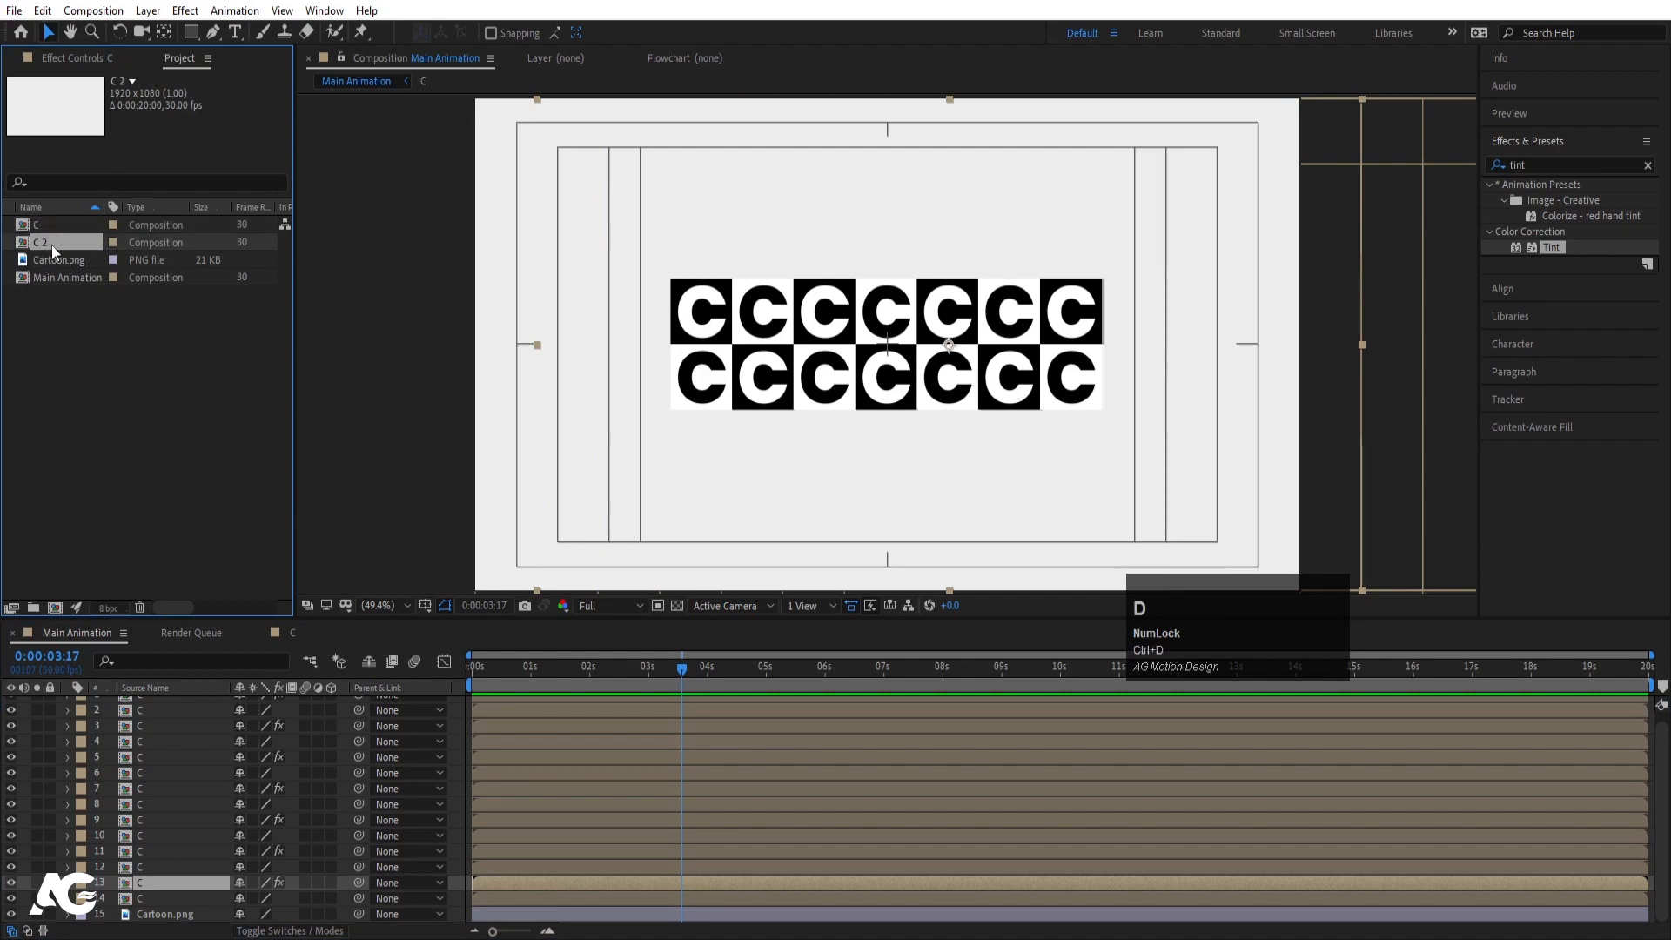
drag(164, 914, 172, 703)
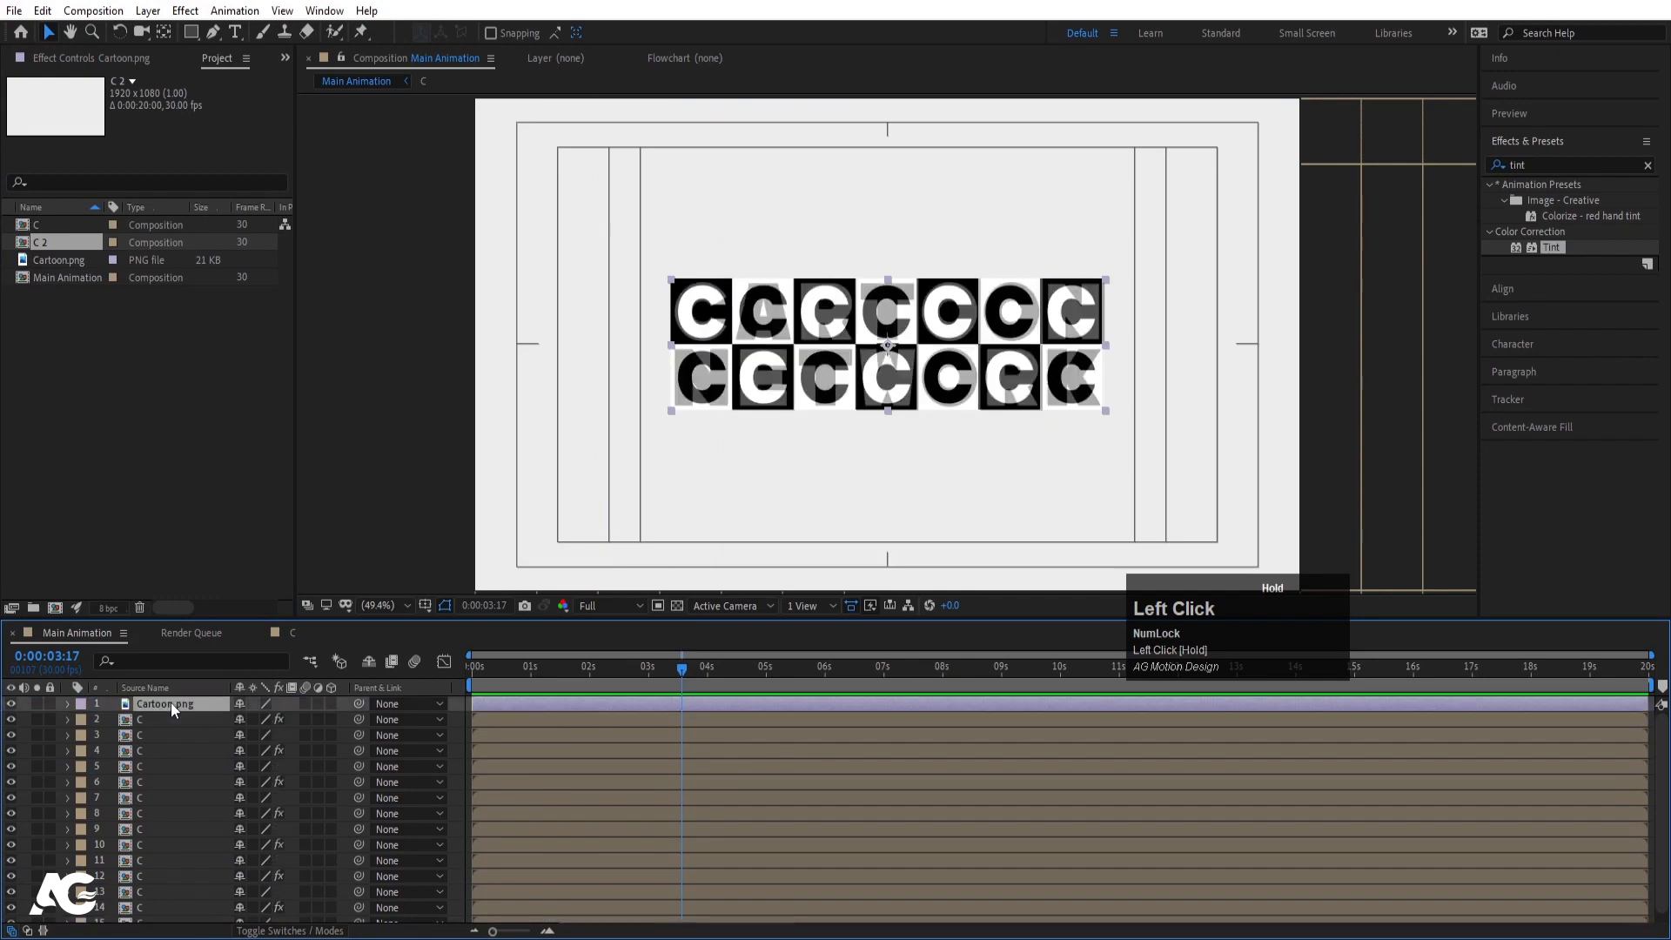
double_click(48, 243)
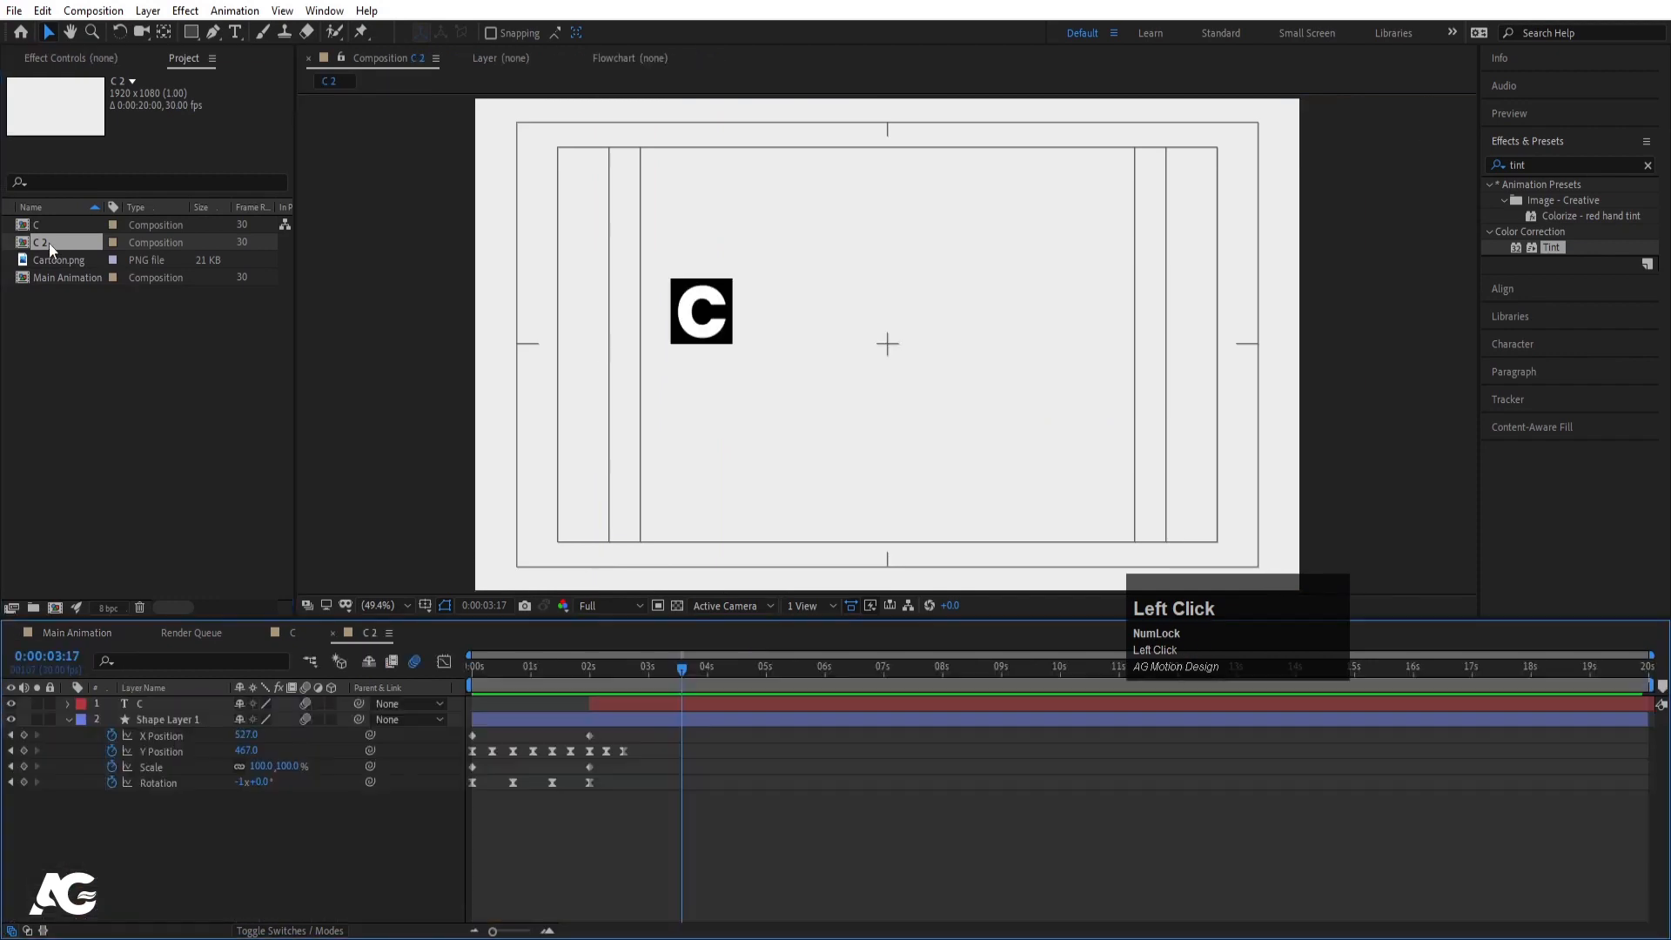
- Change the tile's text layer in C 2 to the letter A
click(725, 329)
key(ctrl+t)
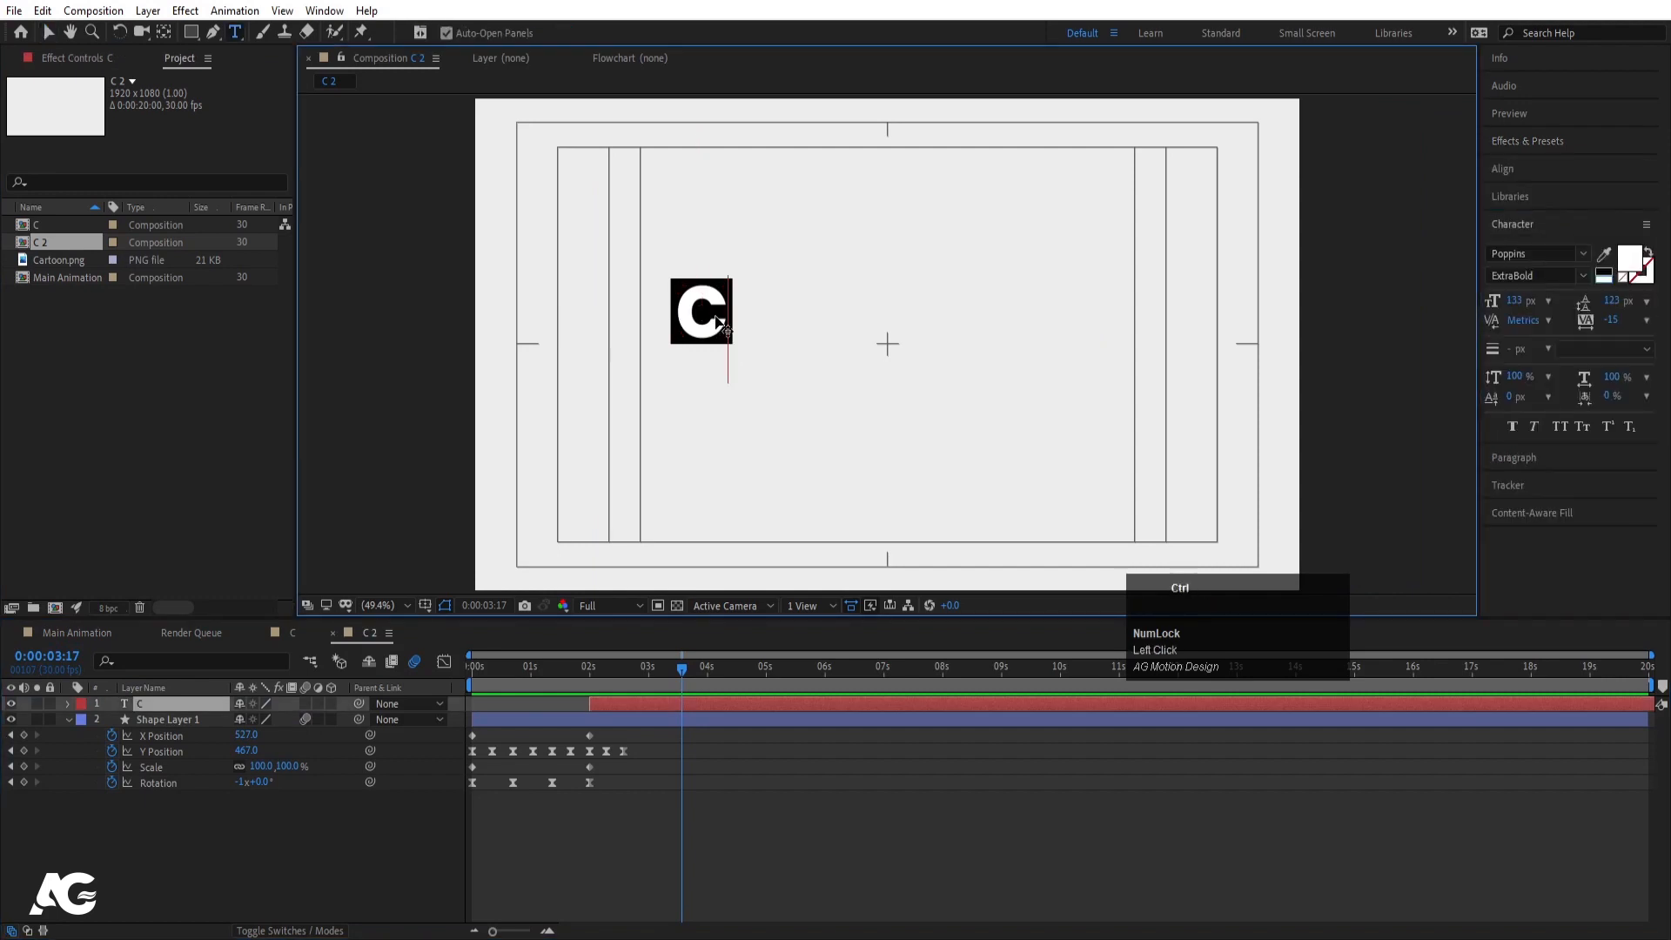
text(A)
click(190, 813)
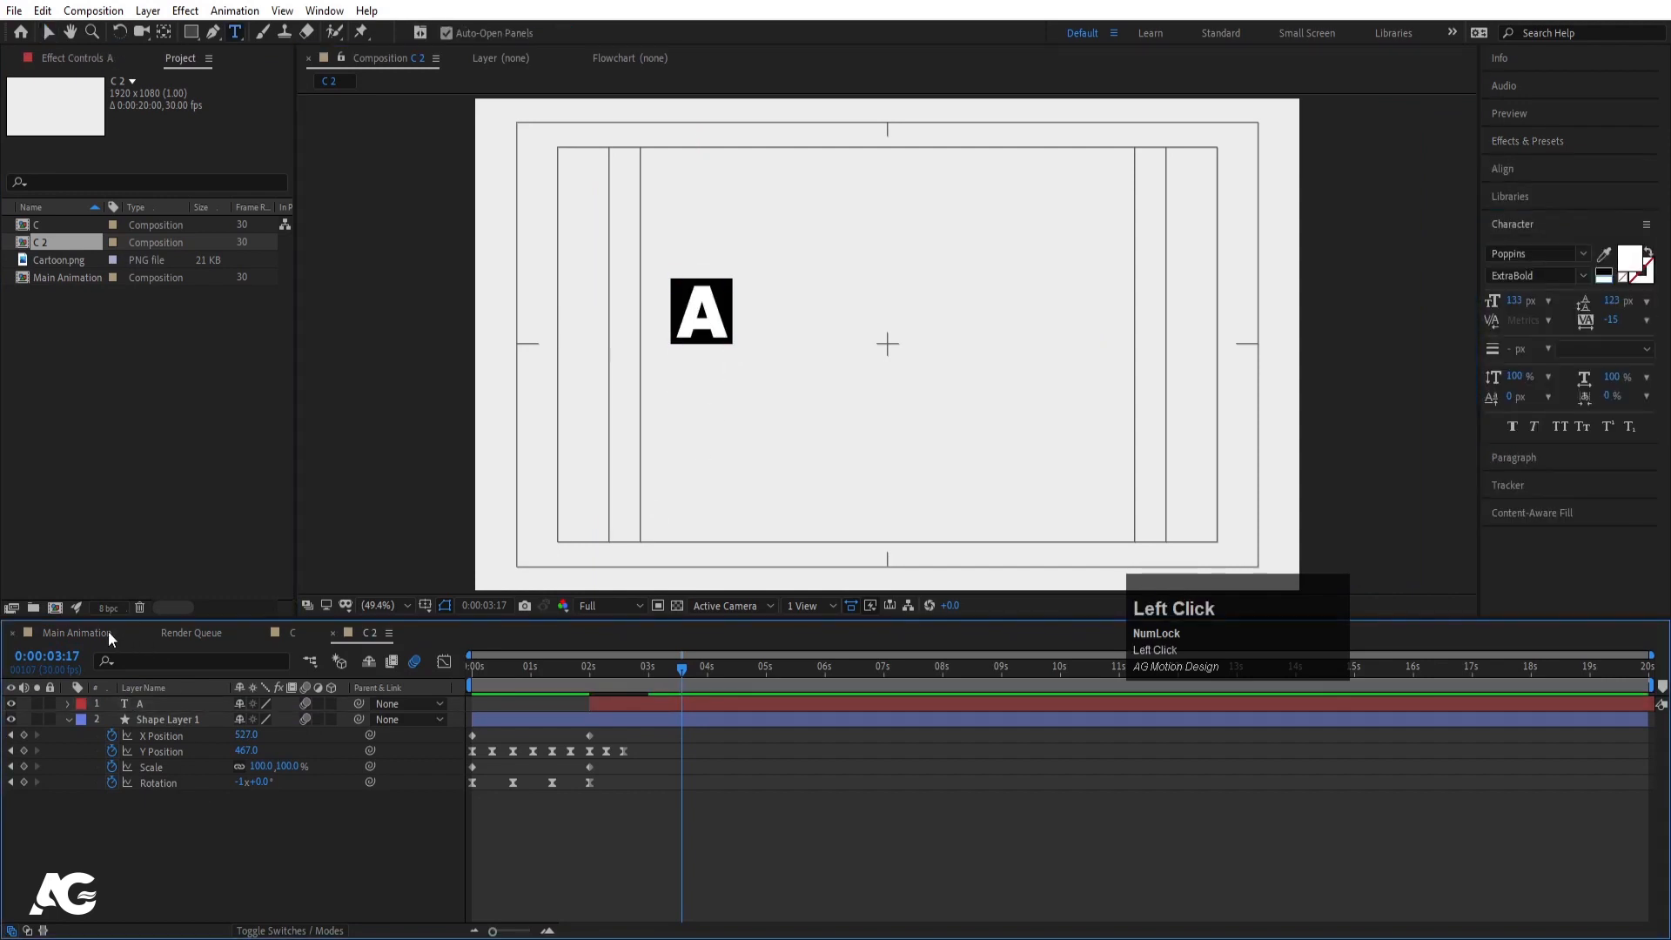
- Rename C 2 to A and swap it in for tile layer 14 in Main Animation
click(87, 632)
click(52, 702)
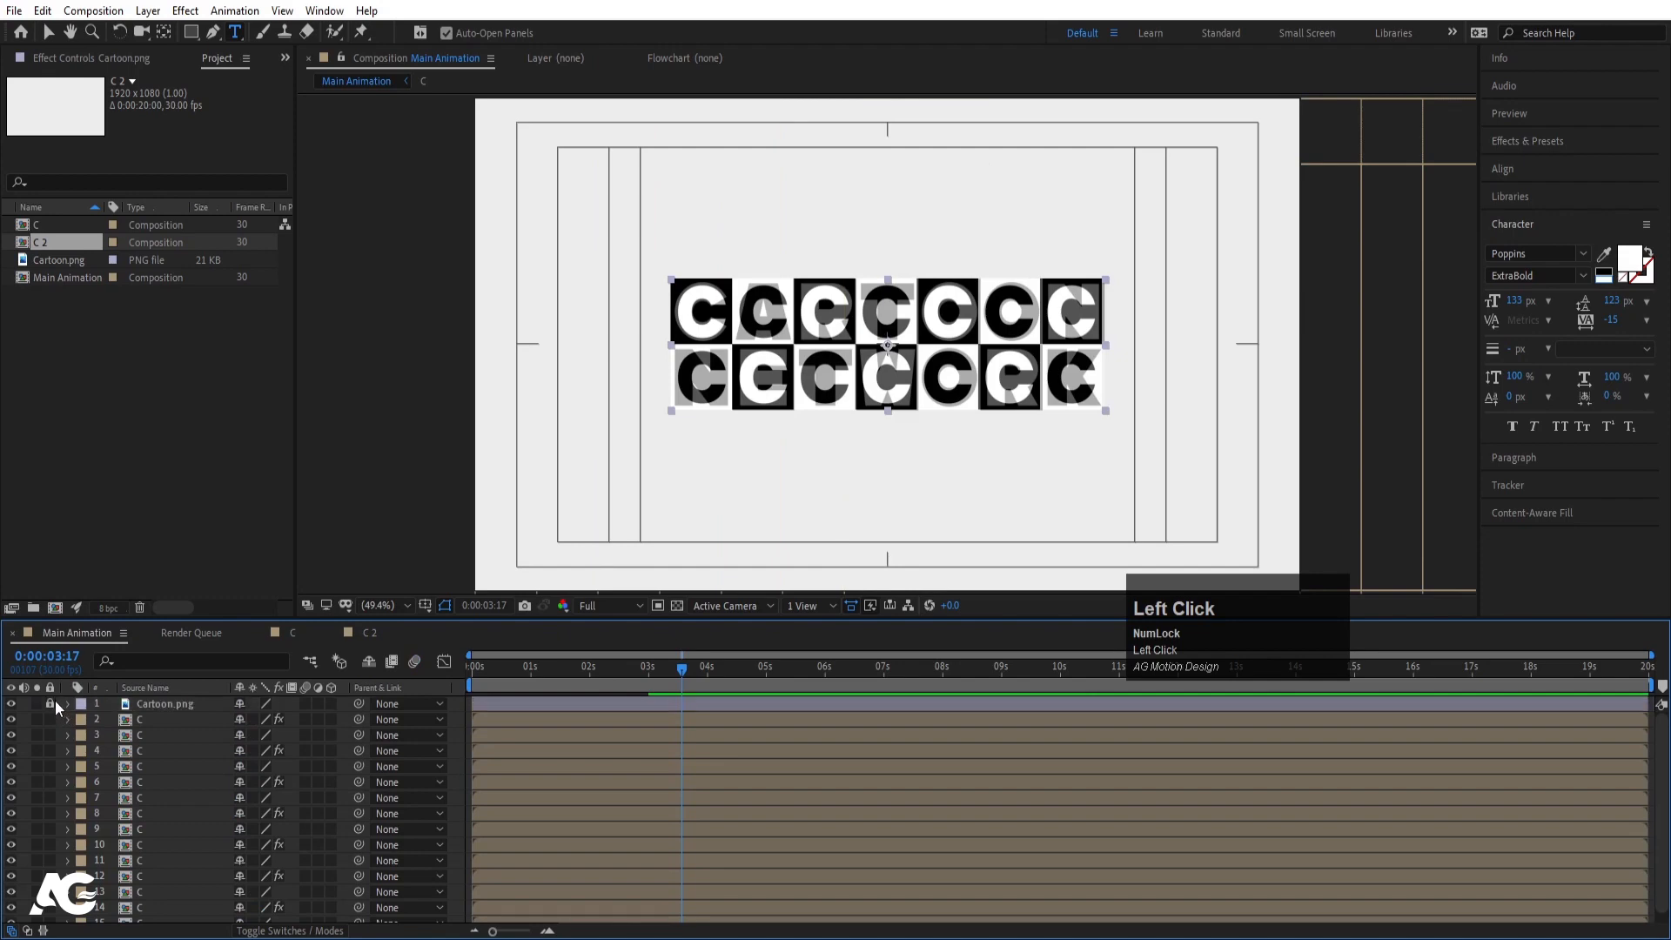
scroll(131, 827, down, 1)
click(148, 900)
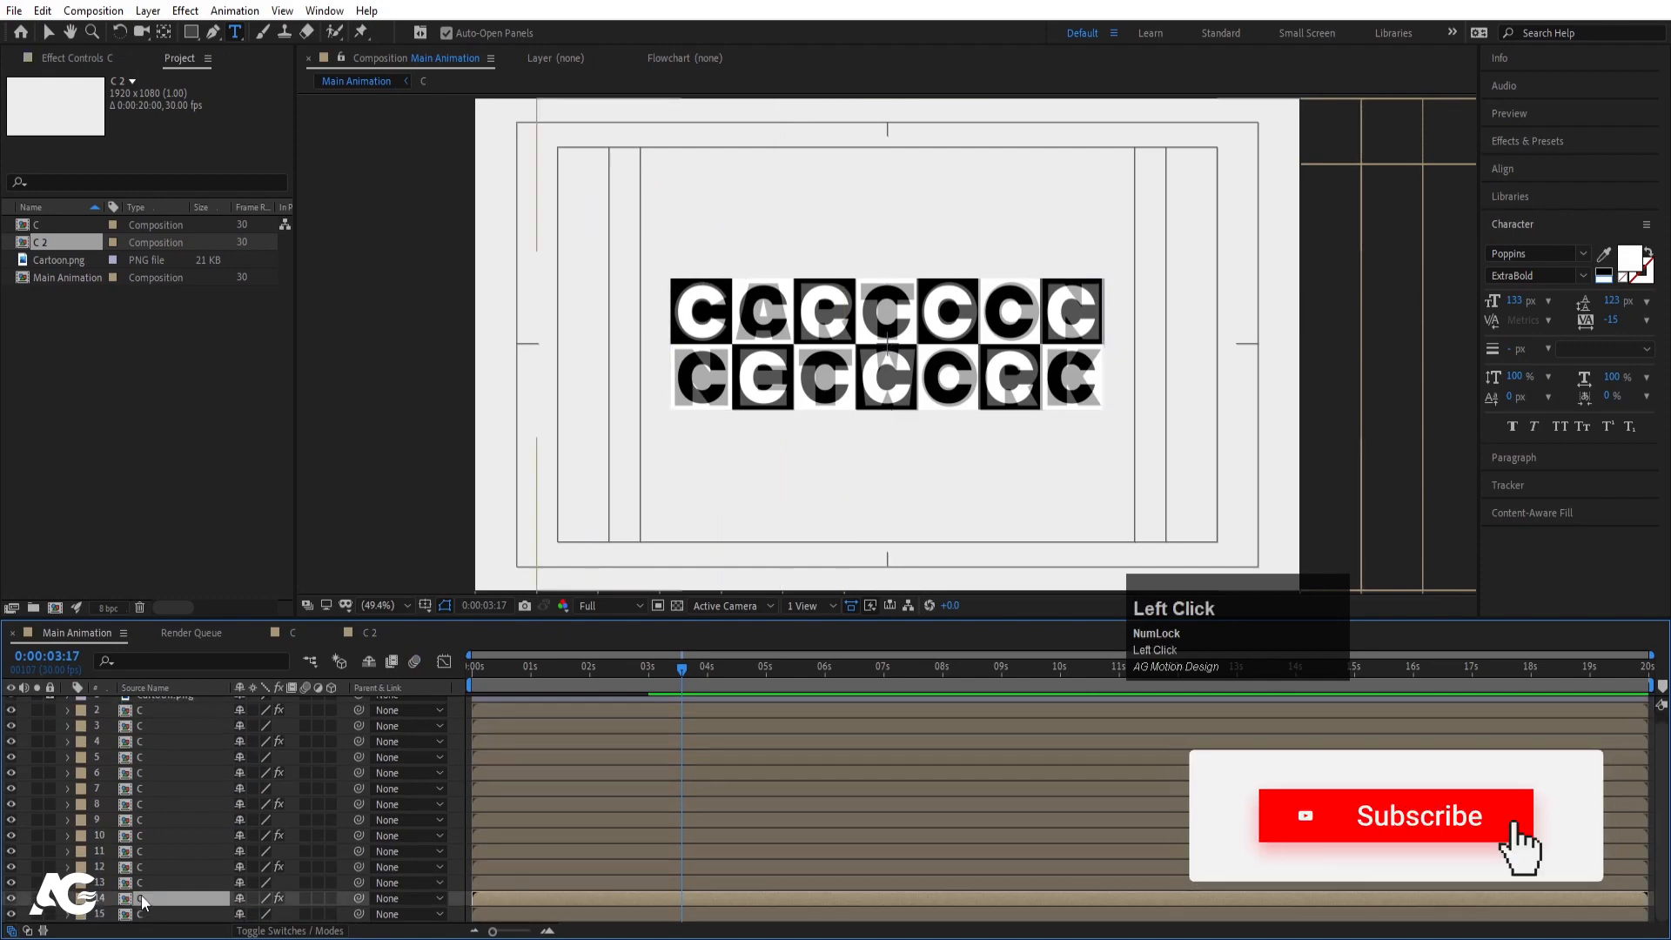
click(49, 244)
key(Return)
text(A)
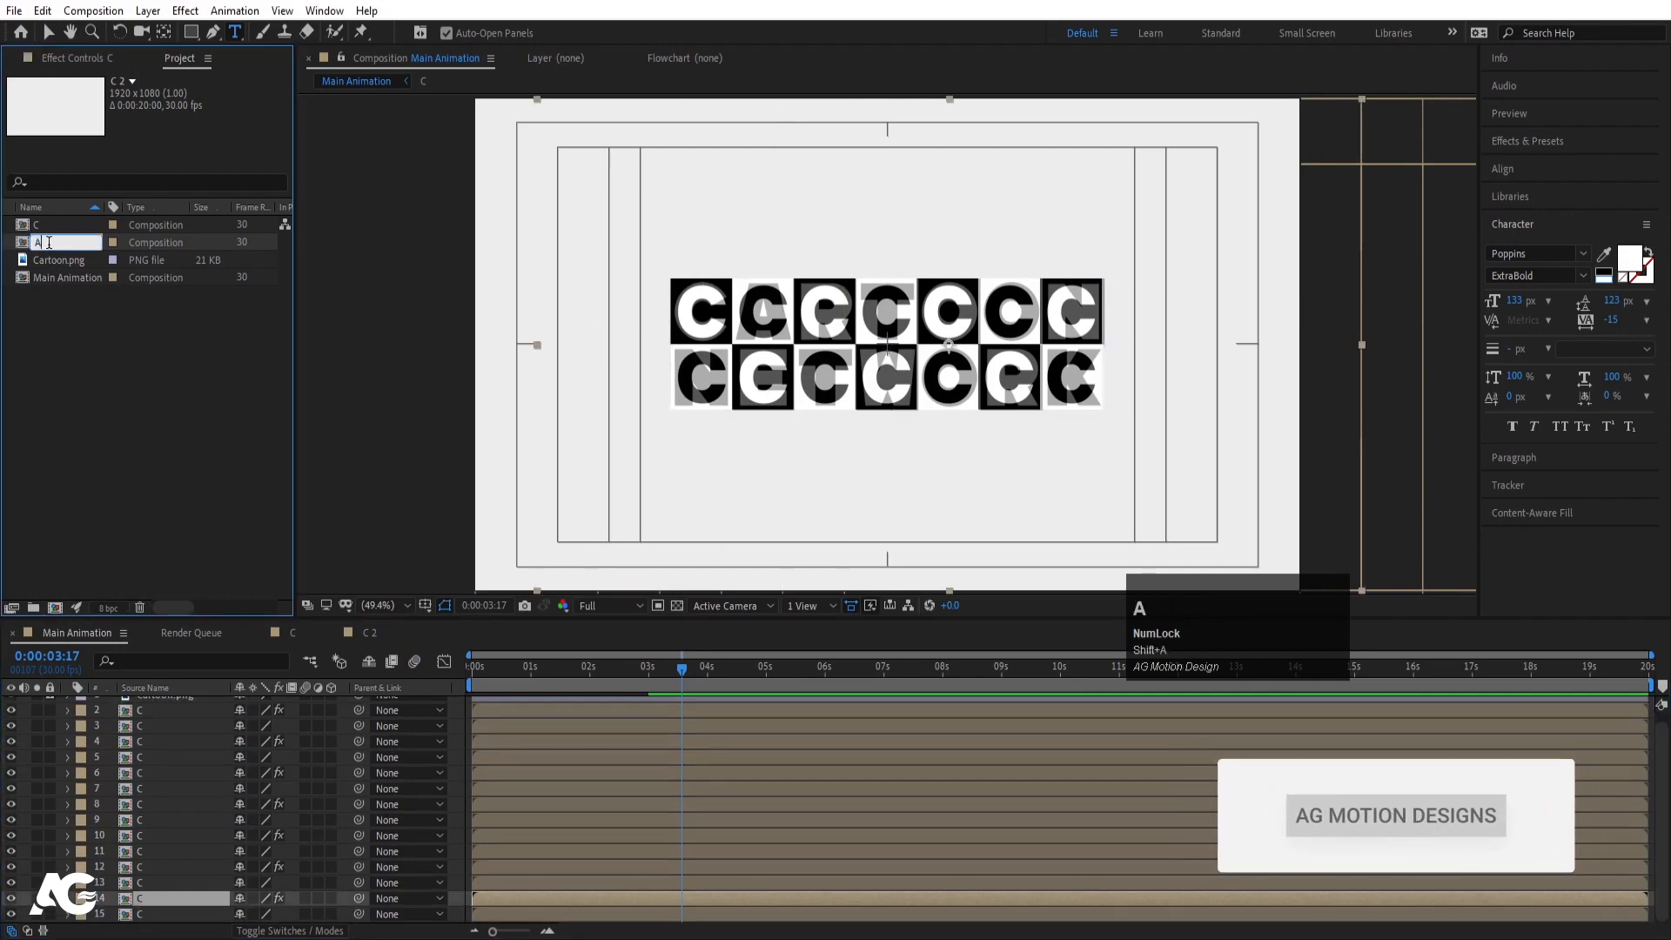
key(Return)
drag(49, 225, 228, 900)
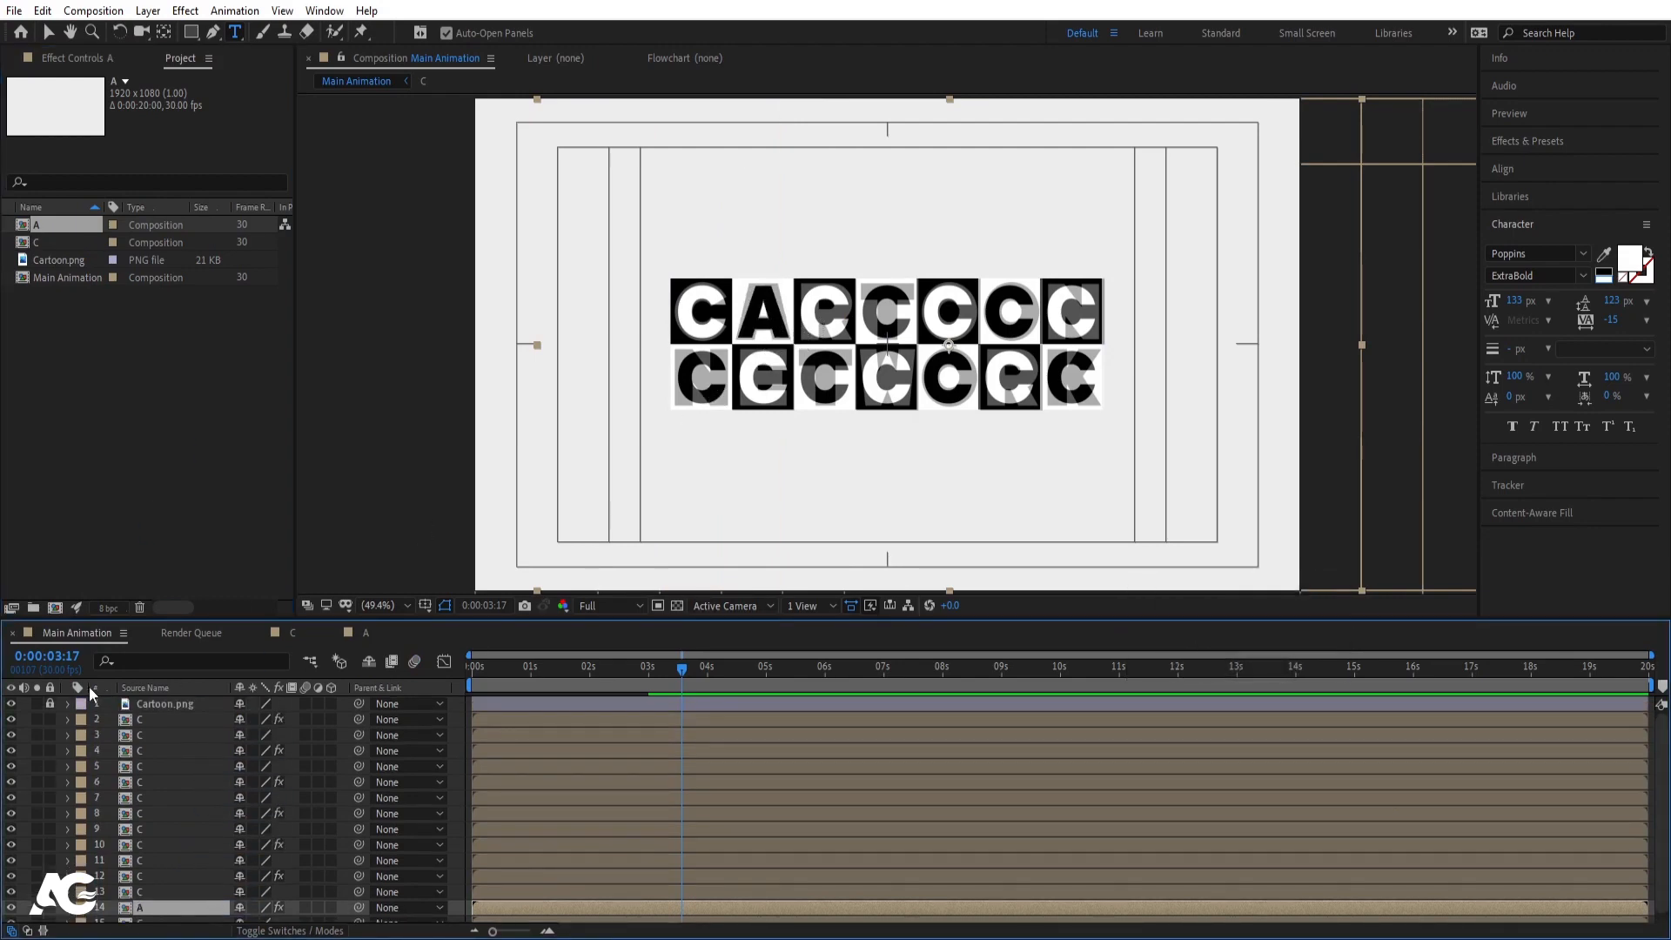
- Move the Cartoon.png reference up, set its Opacity to 100%, then select layer 13
click(49, 703)
click(174, 703)
key(t)
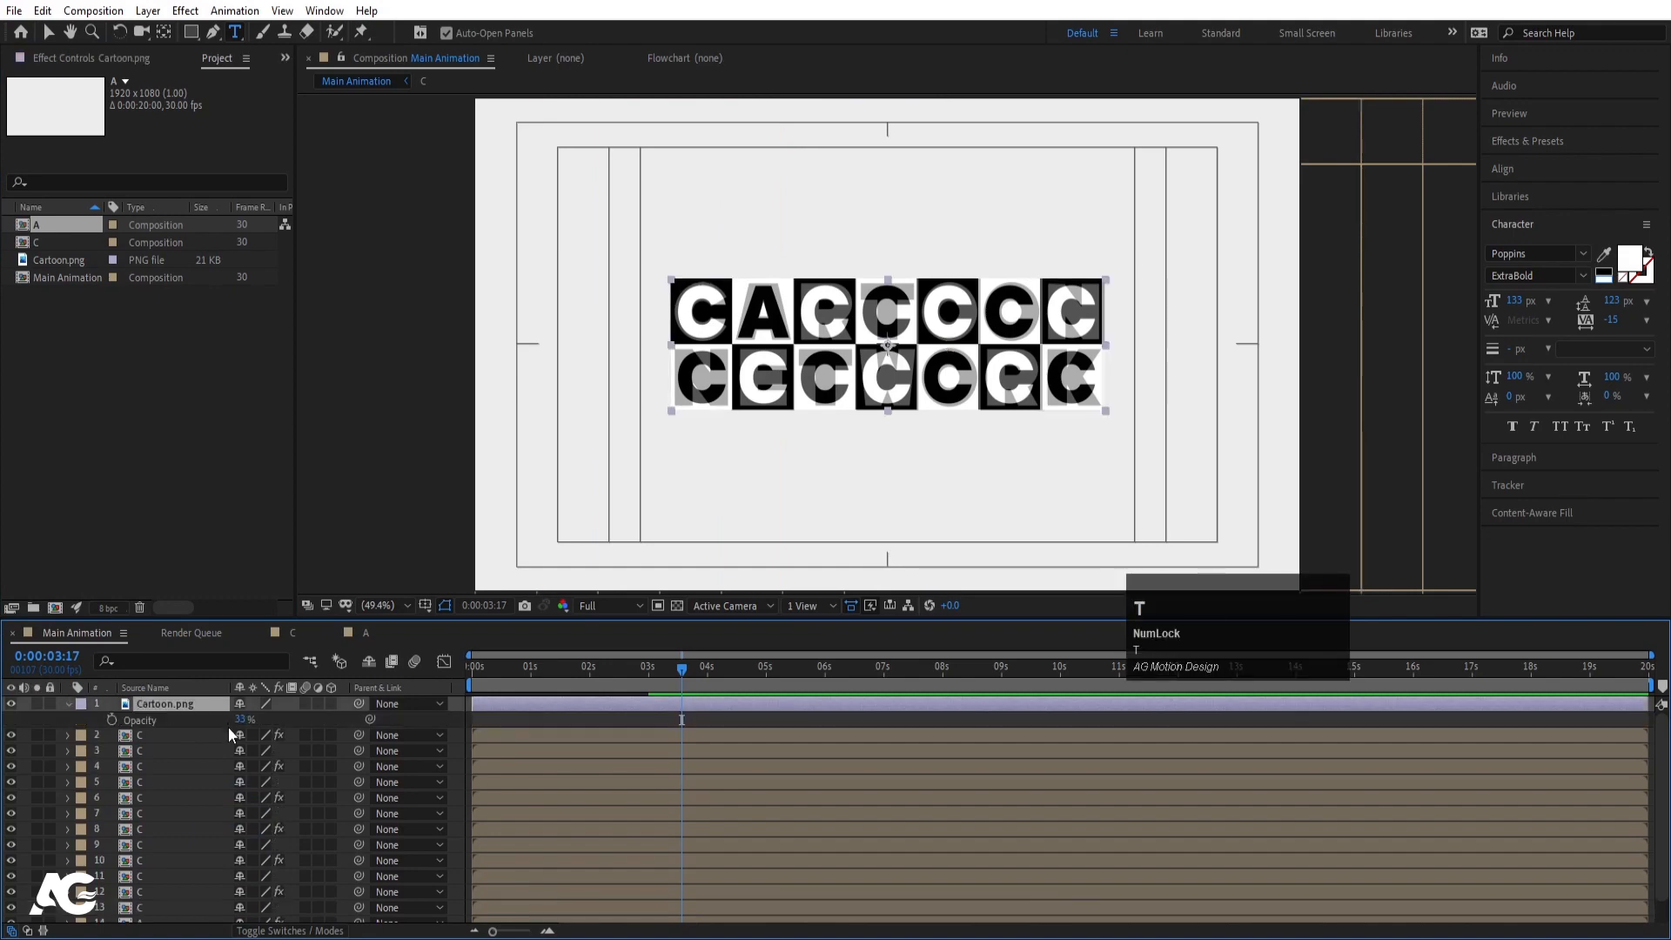
drag(237, 723, 250, 721)
key(v)
drag(749, 358, 749, 215)
drag(237, 723, 284, 724)
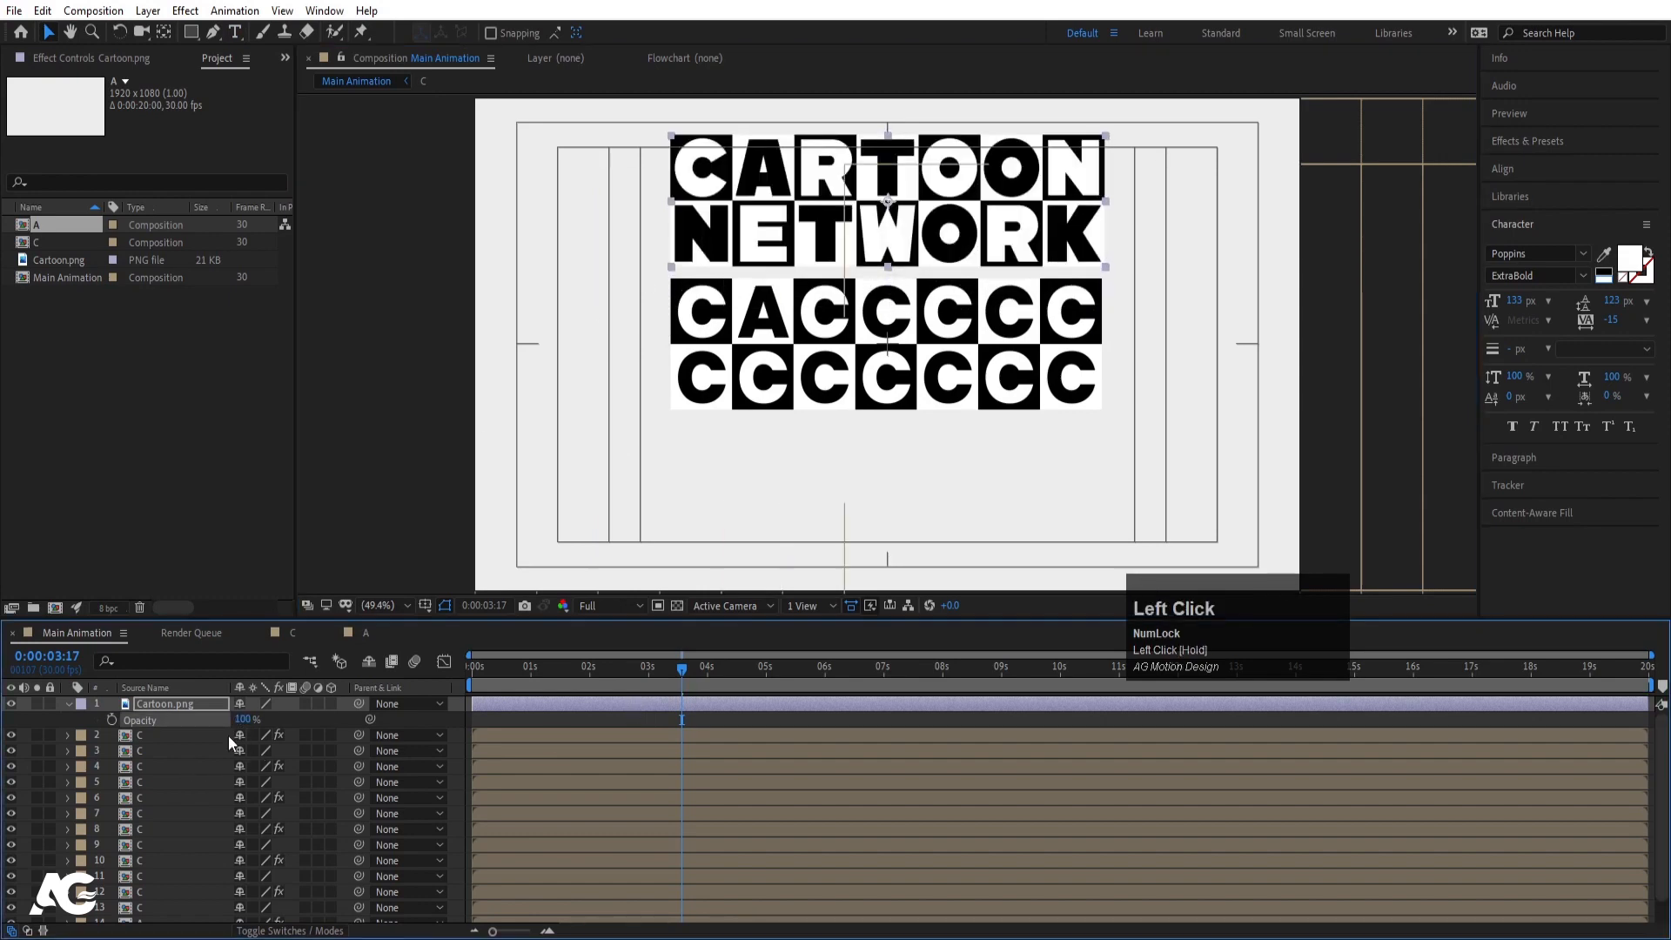
click(50, 704)
scroll(209, 769, down, 1)
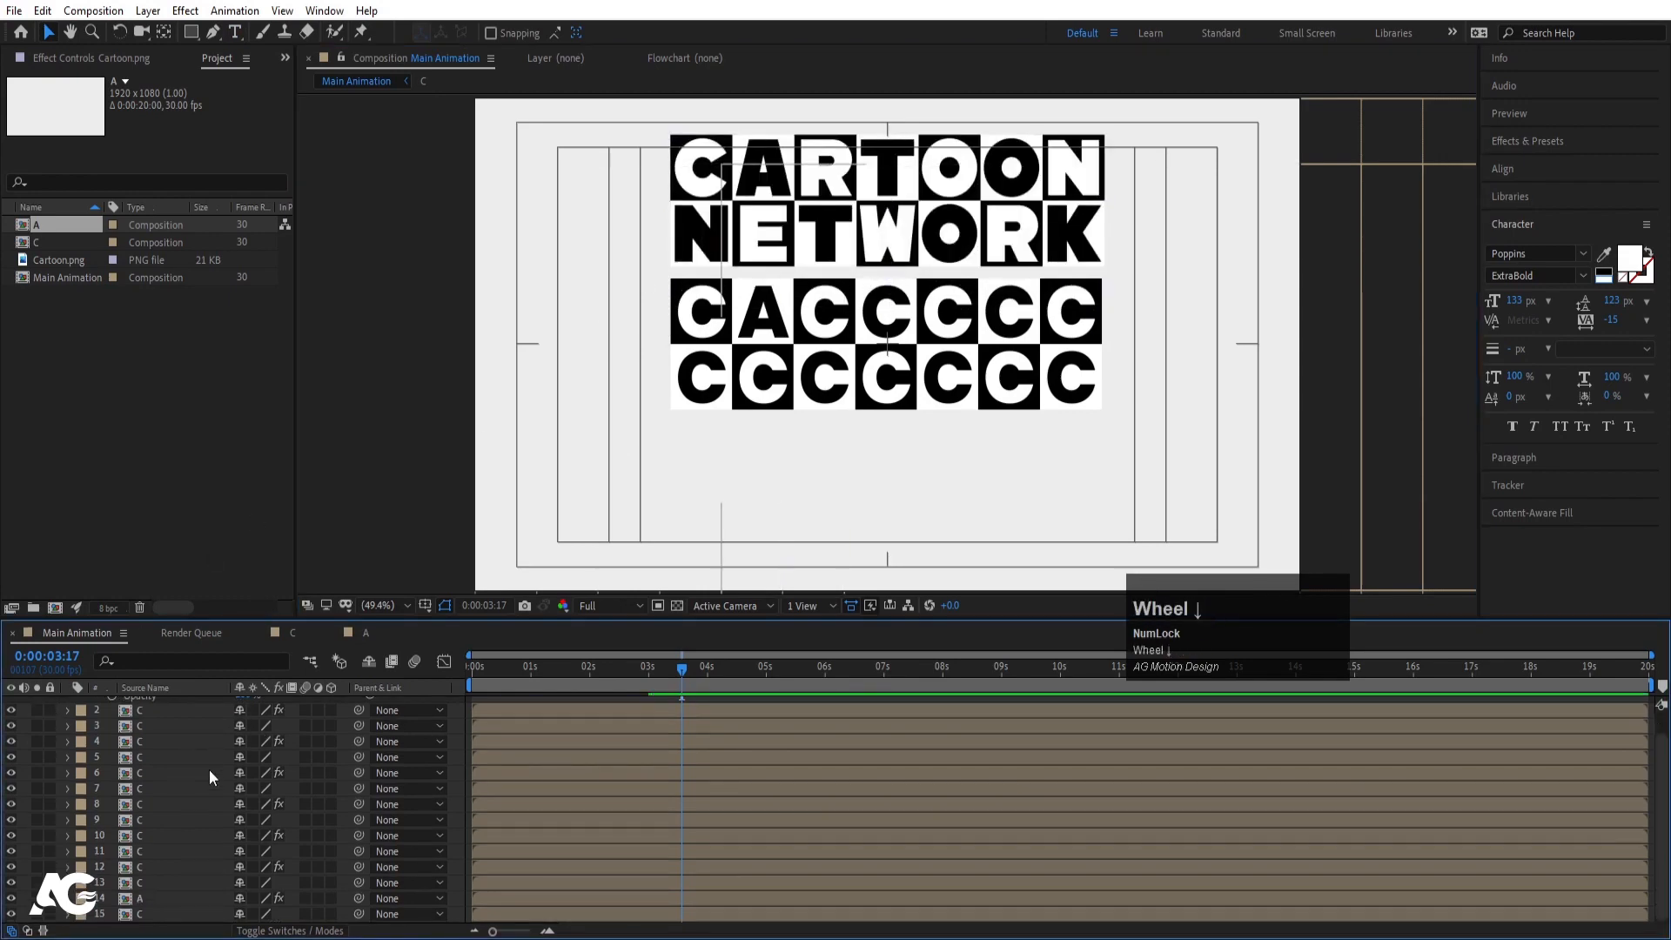
click(153, 884)
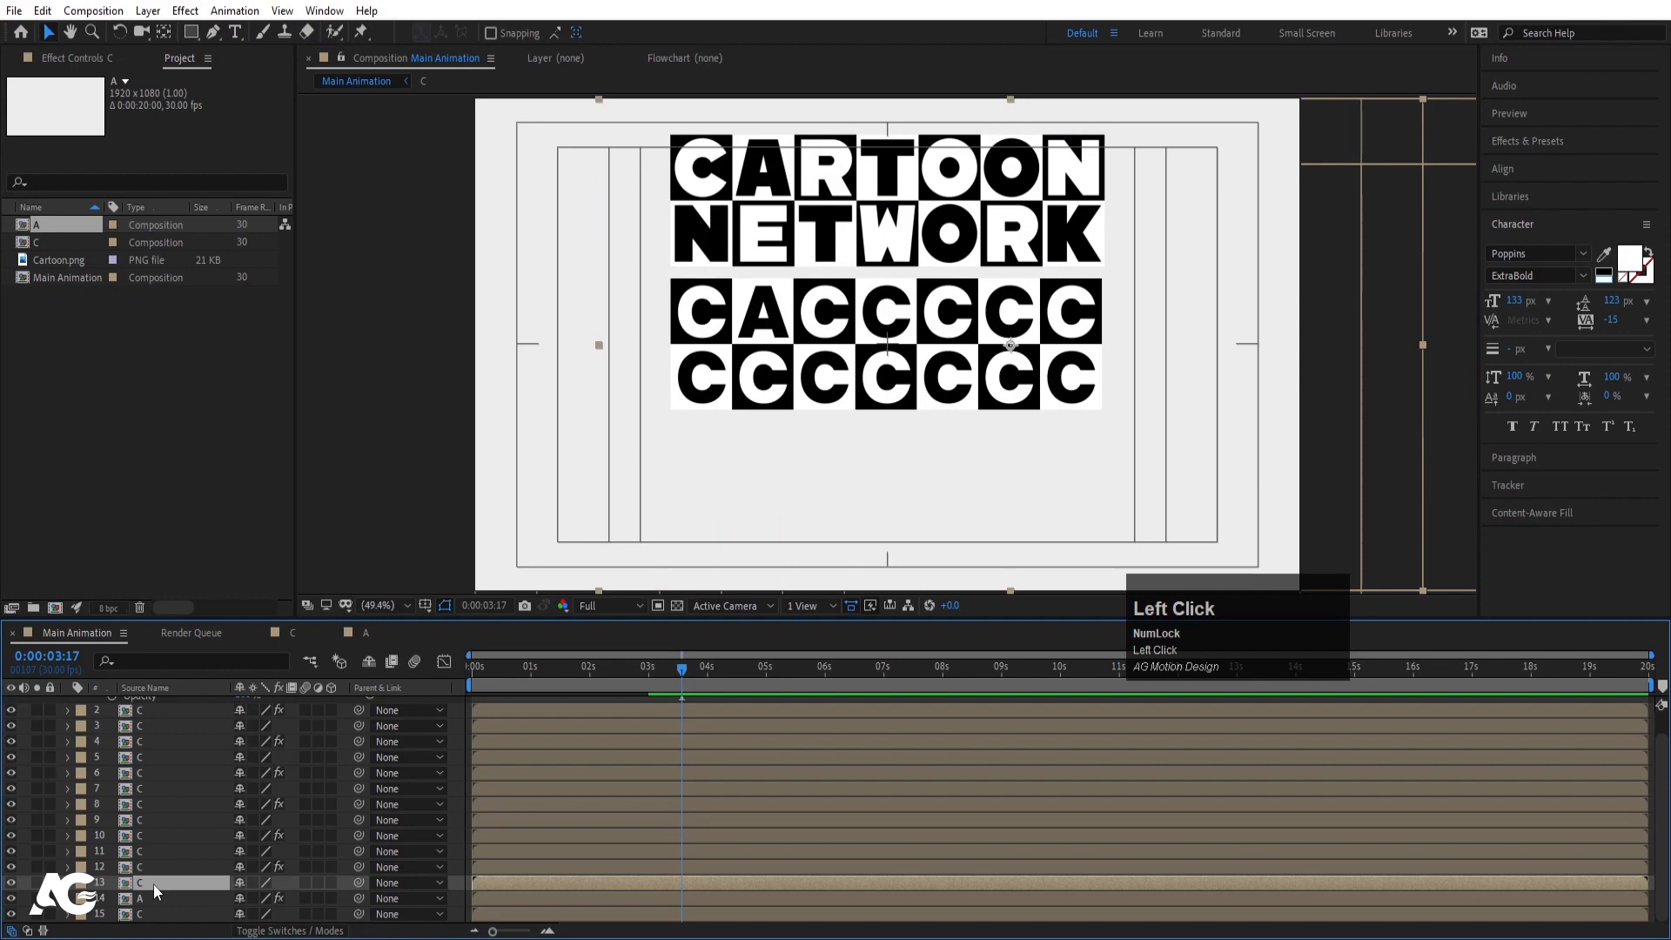
- Duplicate the A letter comp as R and change its letter text to R
click(35, 223)
key(ctrl+d)
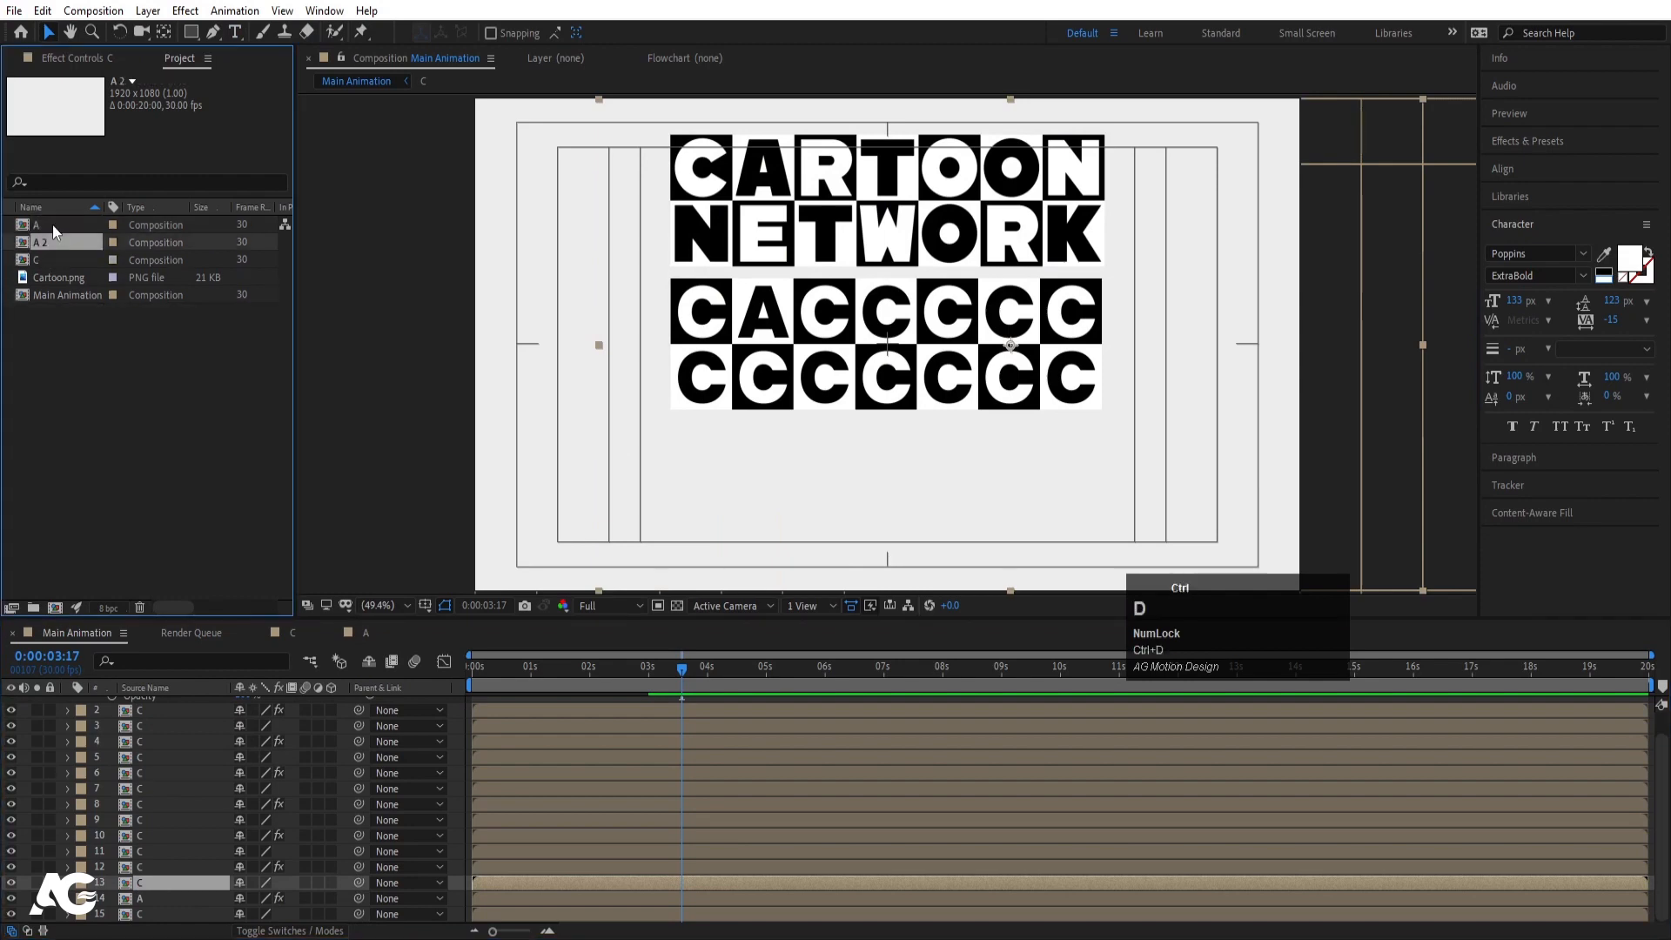
key(Return)
key(Return)
double_click(53, 296)
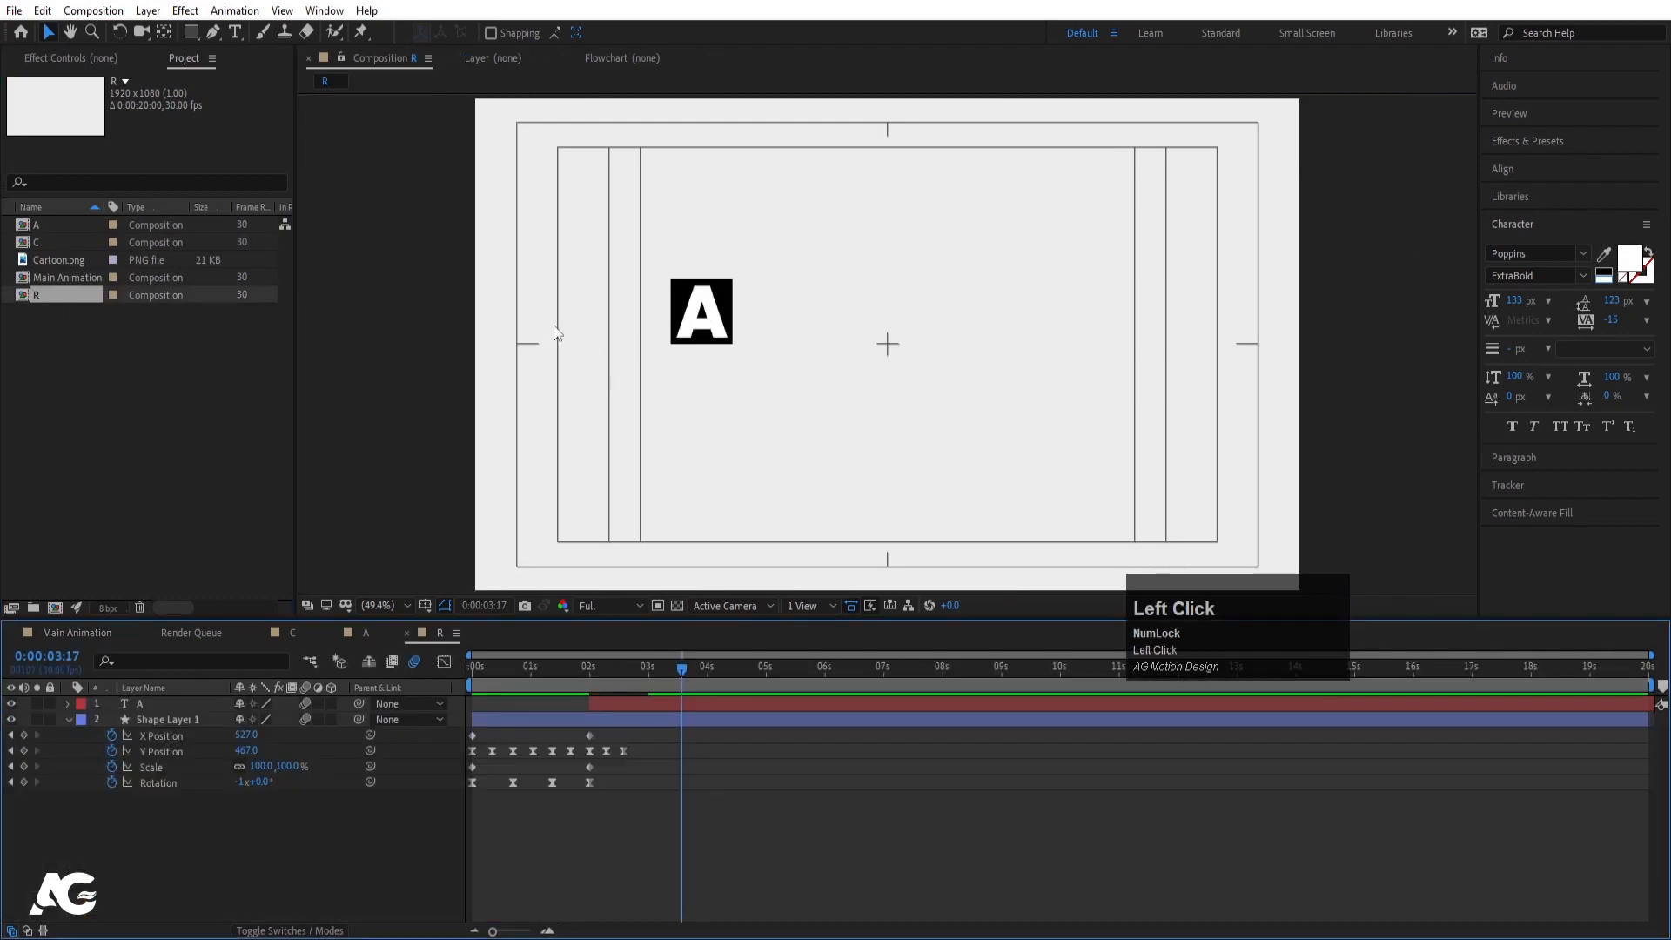
key(ctrl+t)
click(694, 313)
key(ctrl+a)
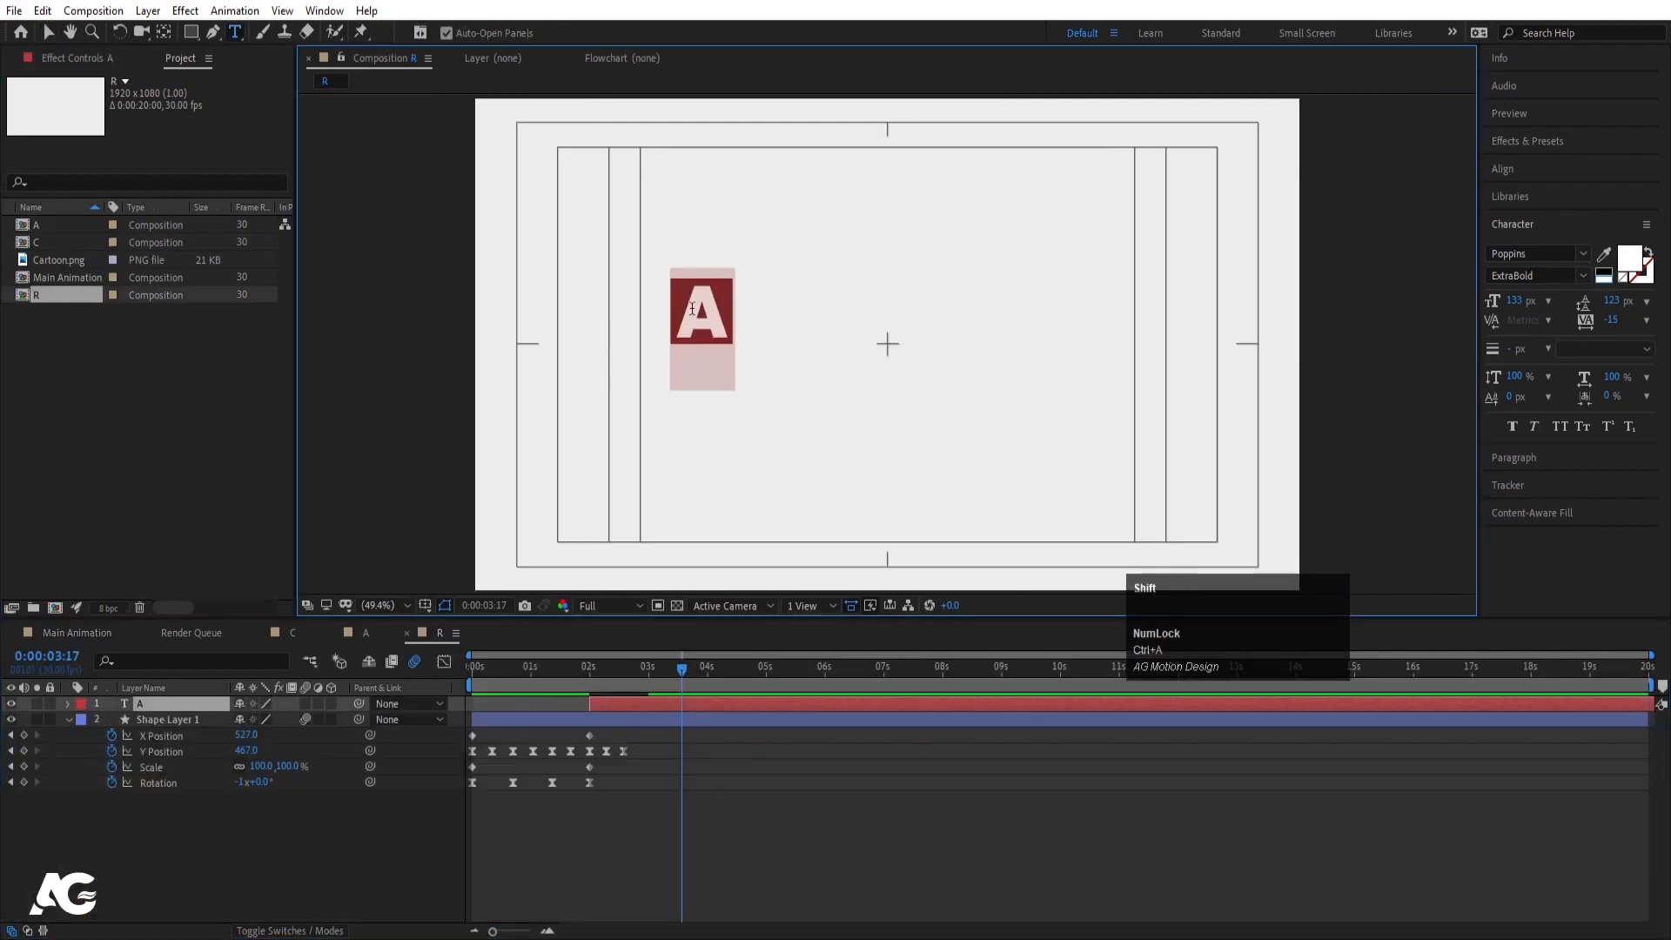
text(RE)
key(BackSpace)
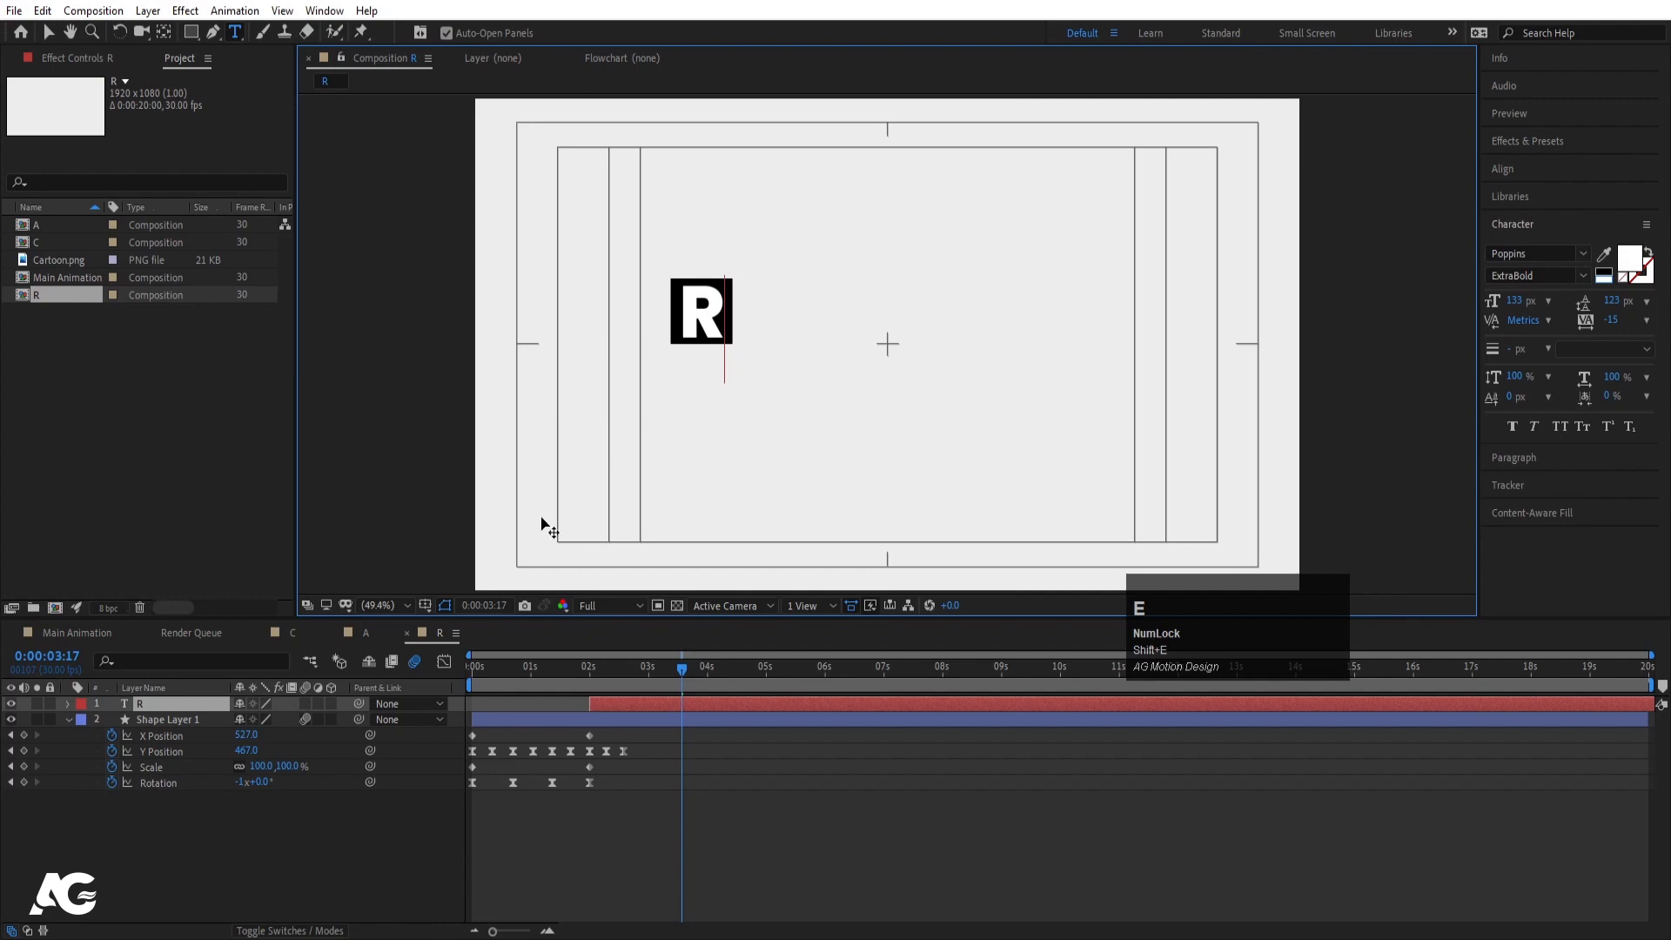
- In Main Animation, replace the third block's tile (layer 13) with the R comp
click(200, 788)
click(97, 633)
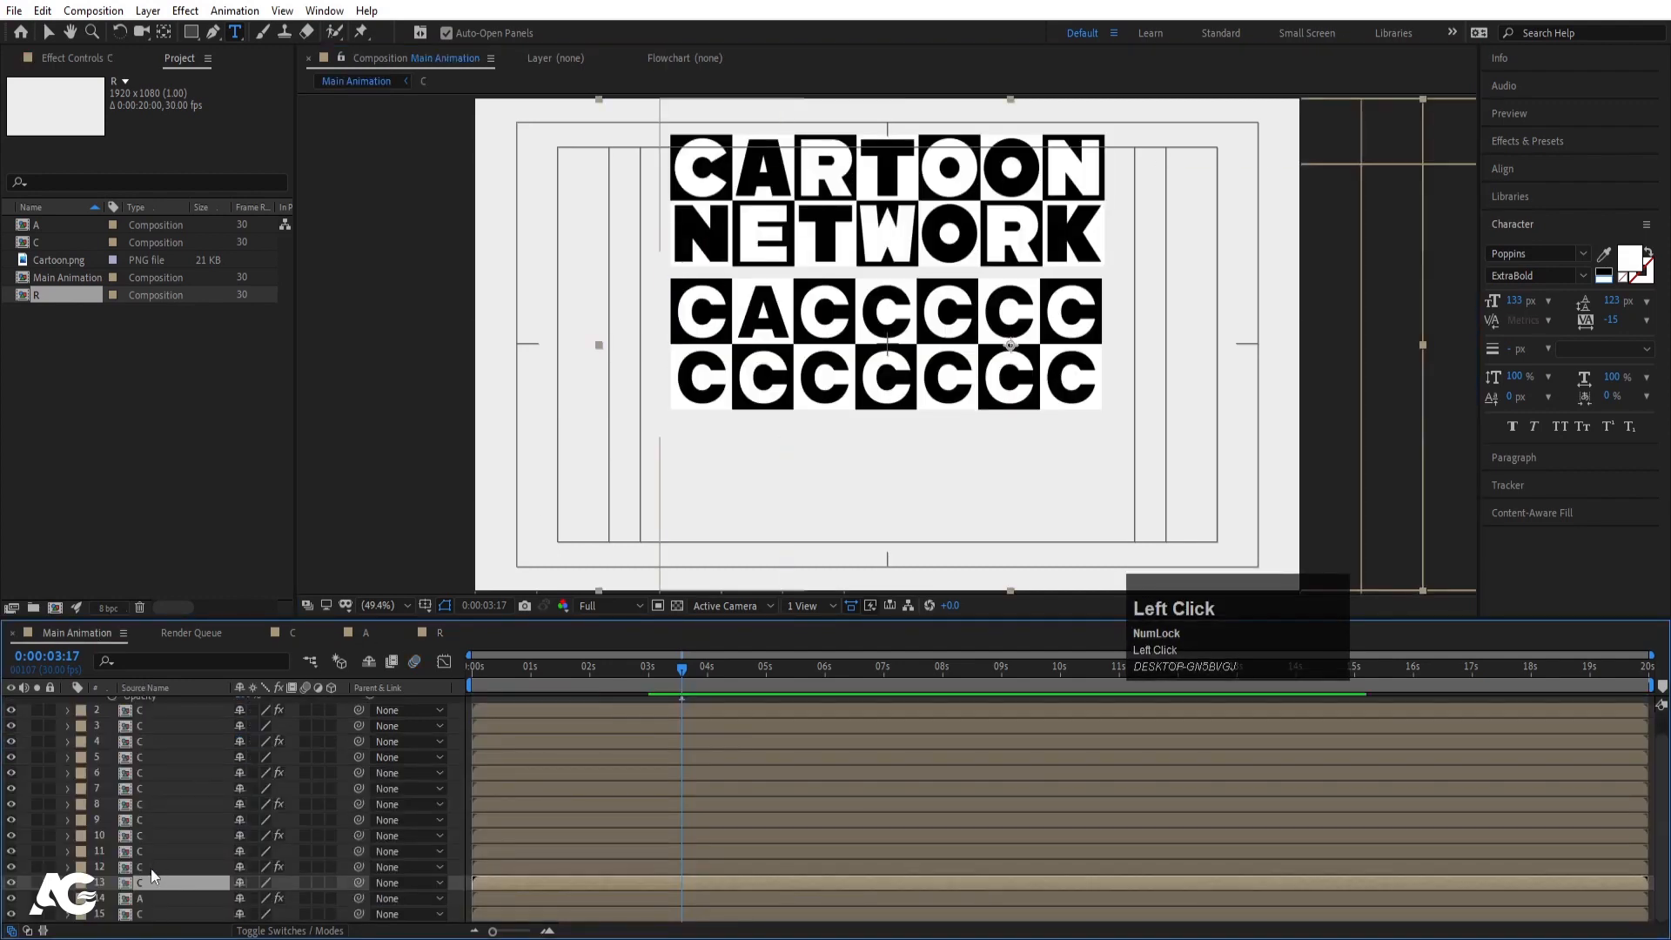
drag(45, 296, 197, 876)
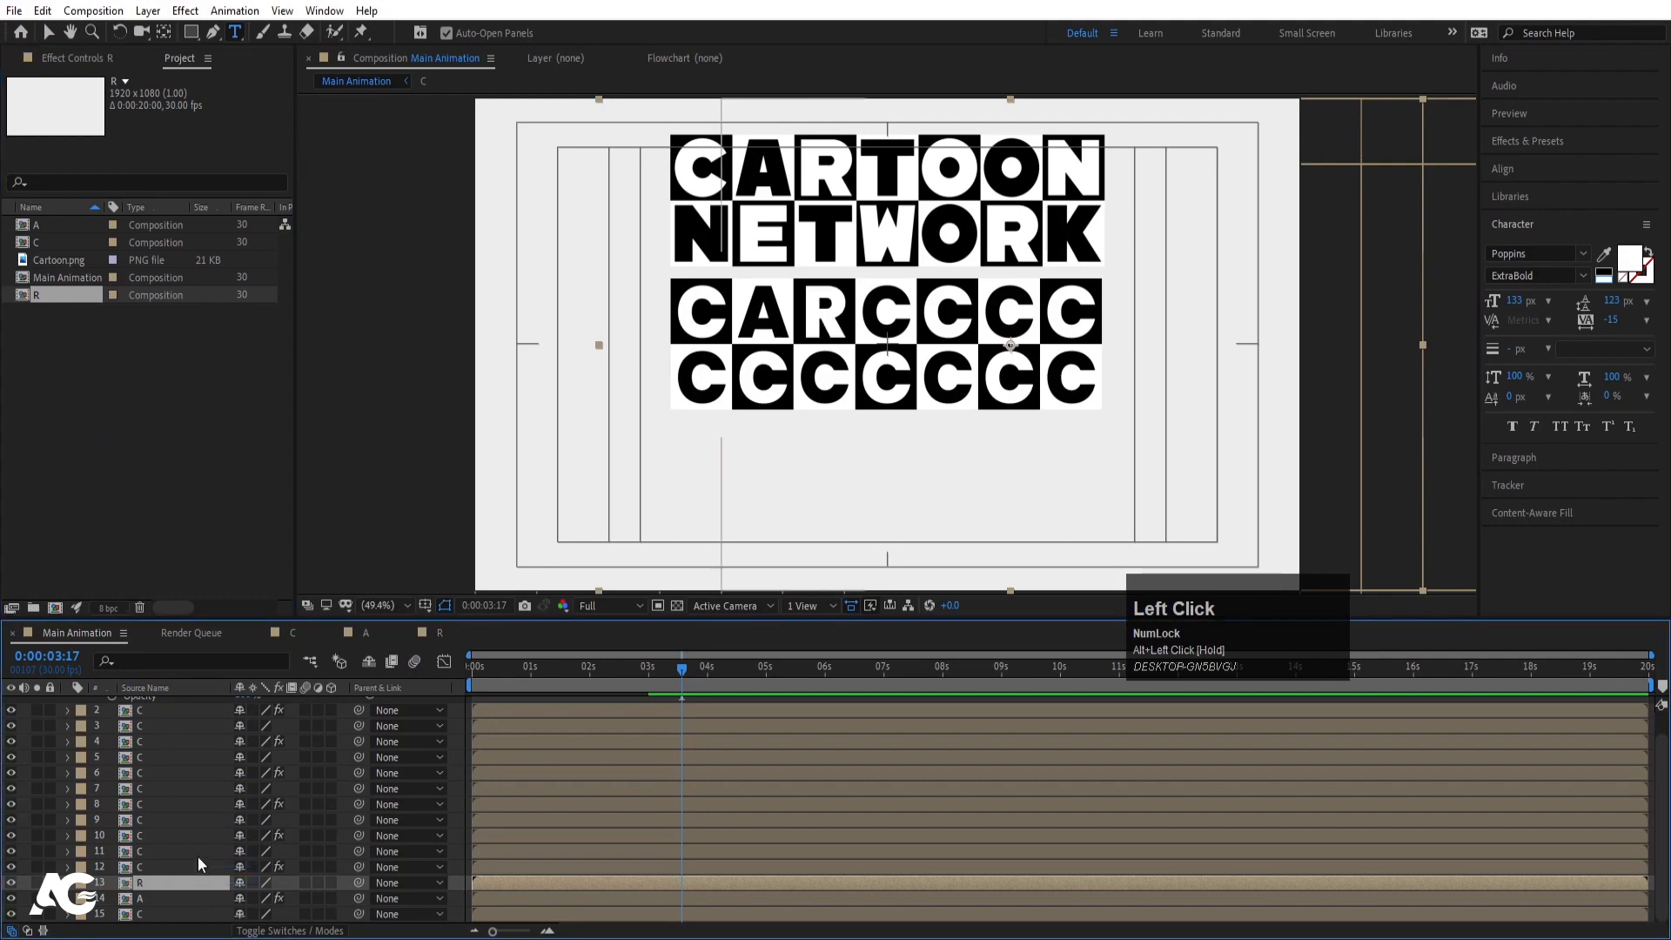
click(50, 296)
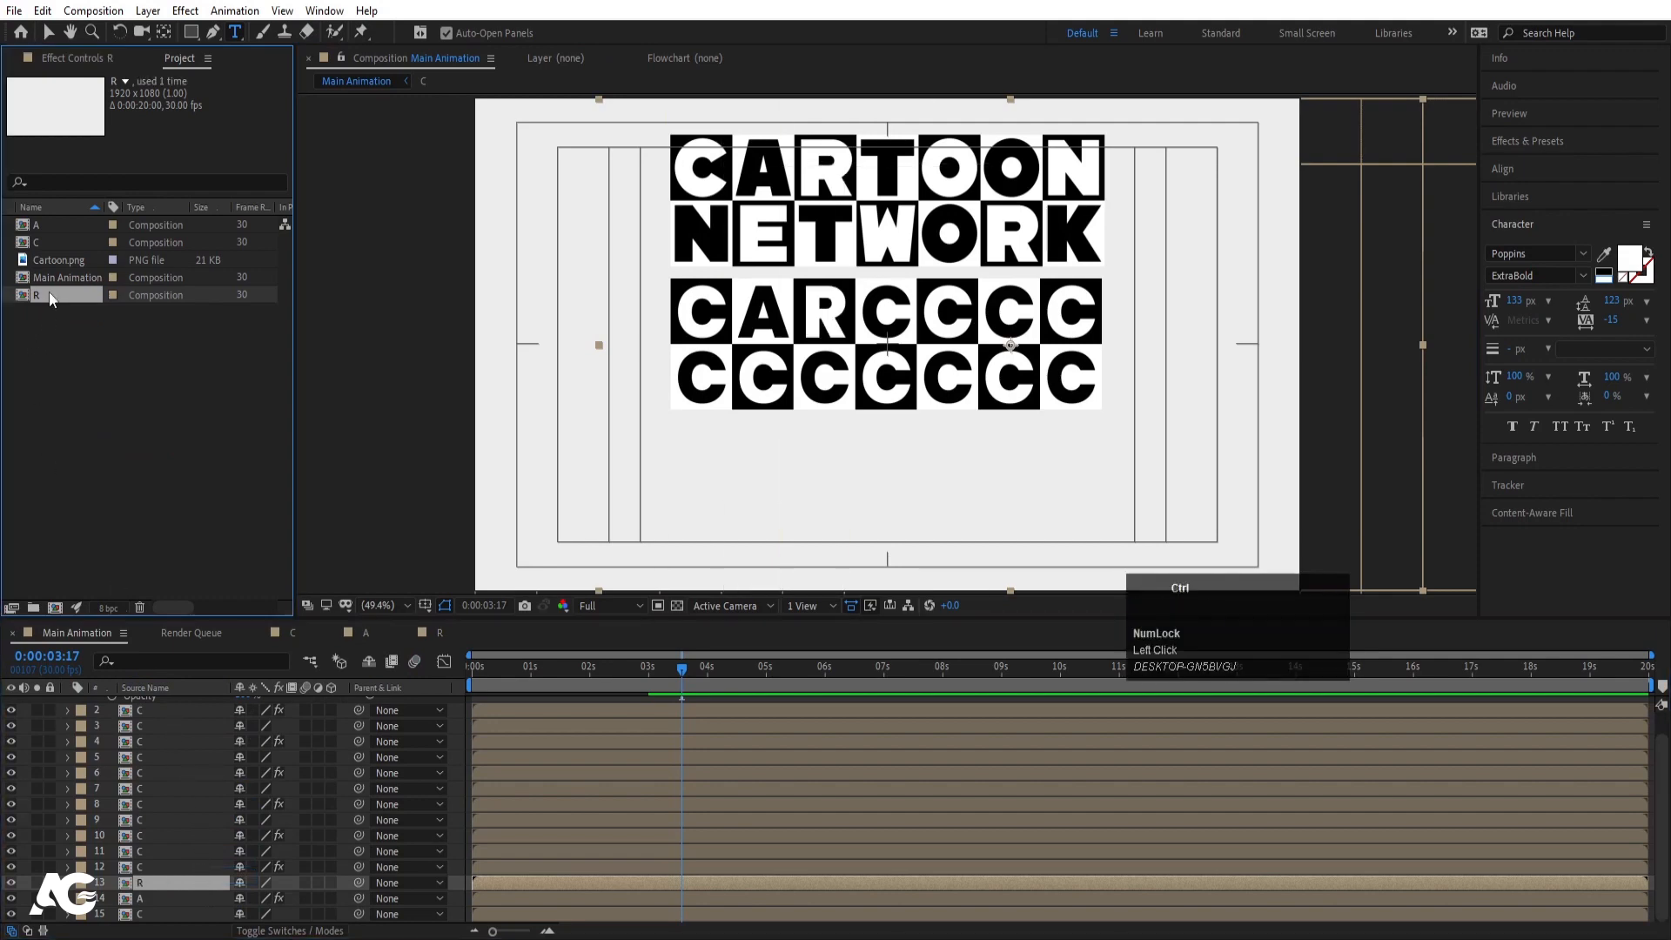
- Duplicate the R comp as T and change its letter text to T
key(ctrl+d)
key(Return)
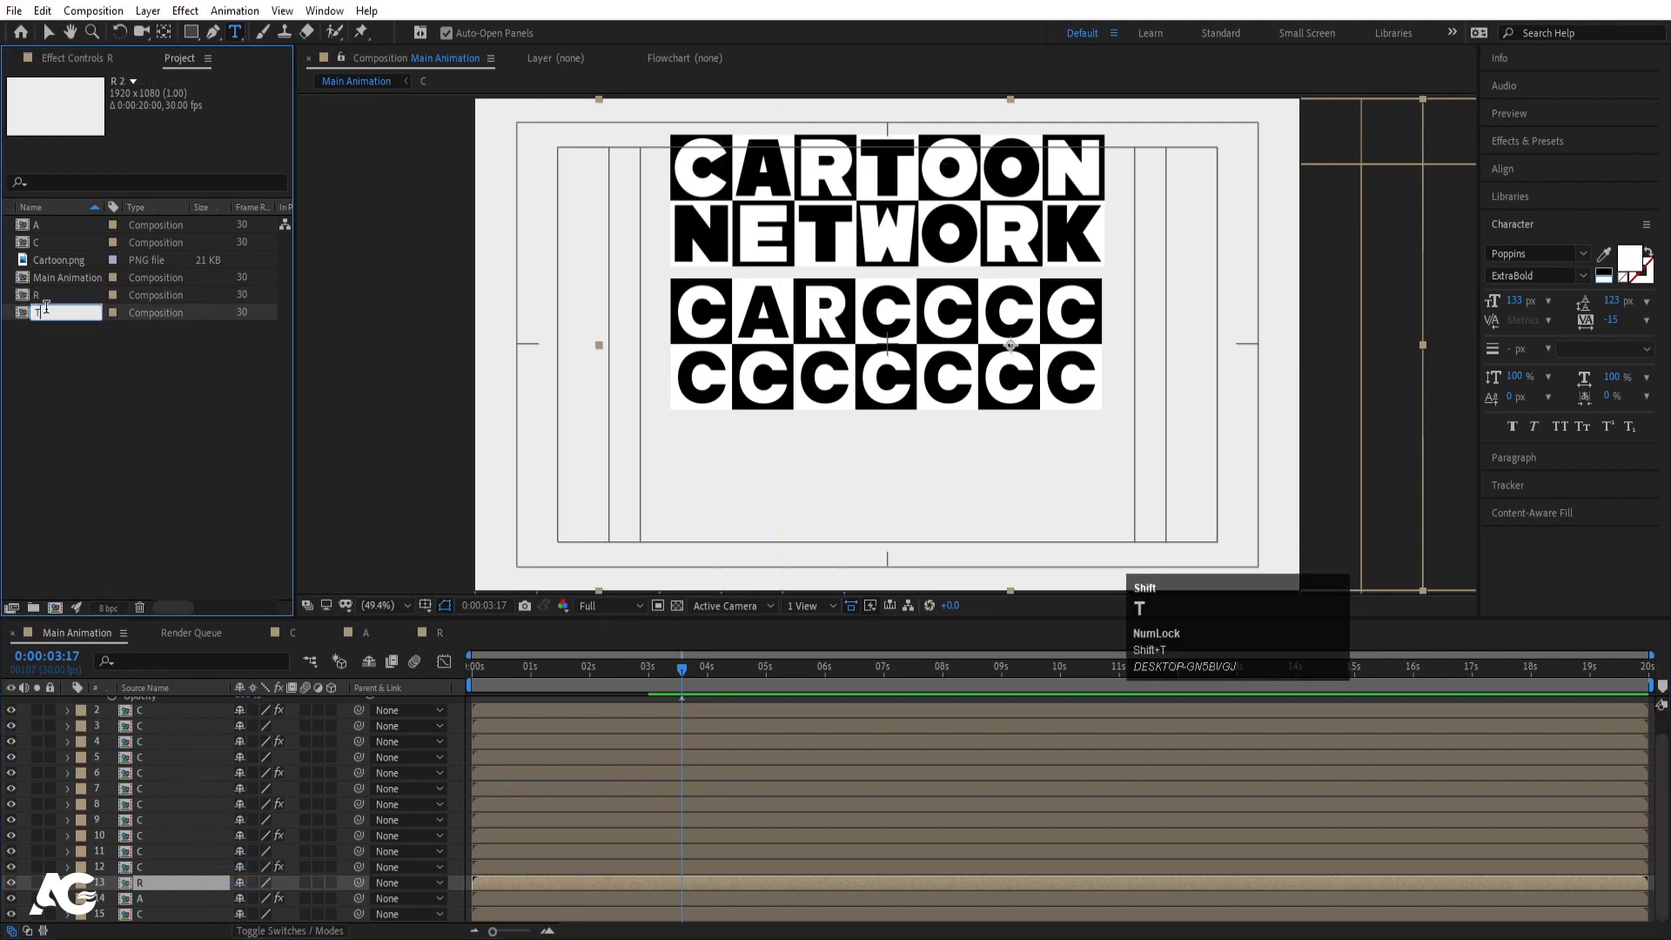
double_click(49, 315)
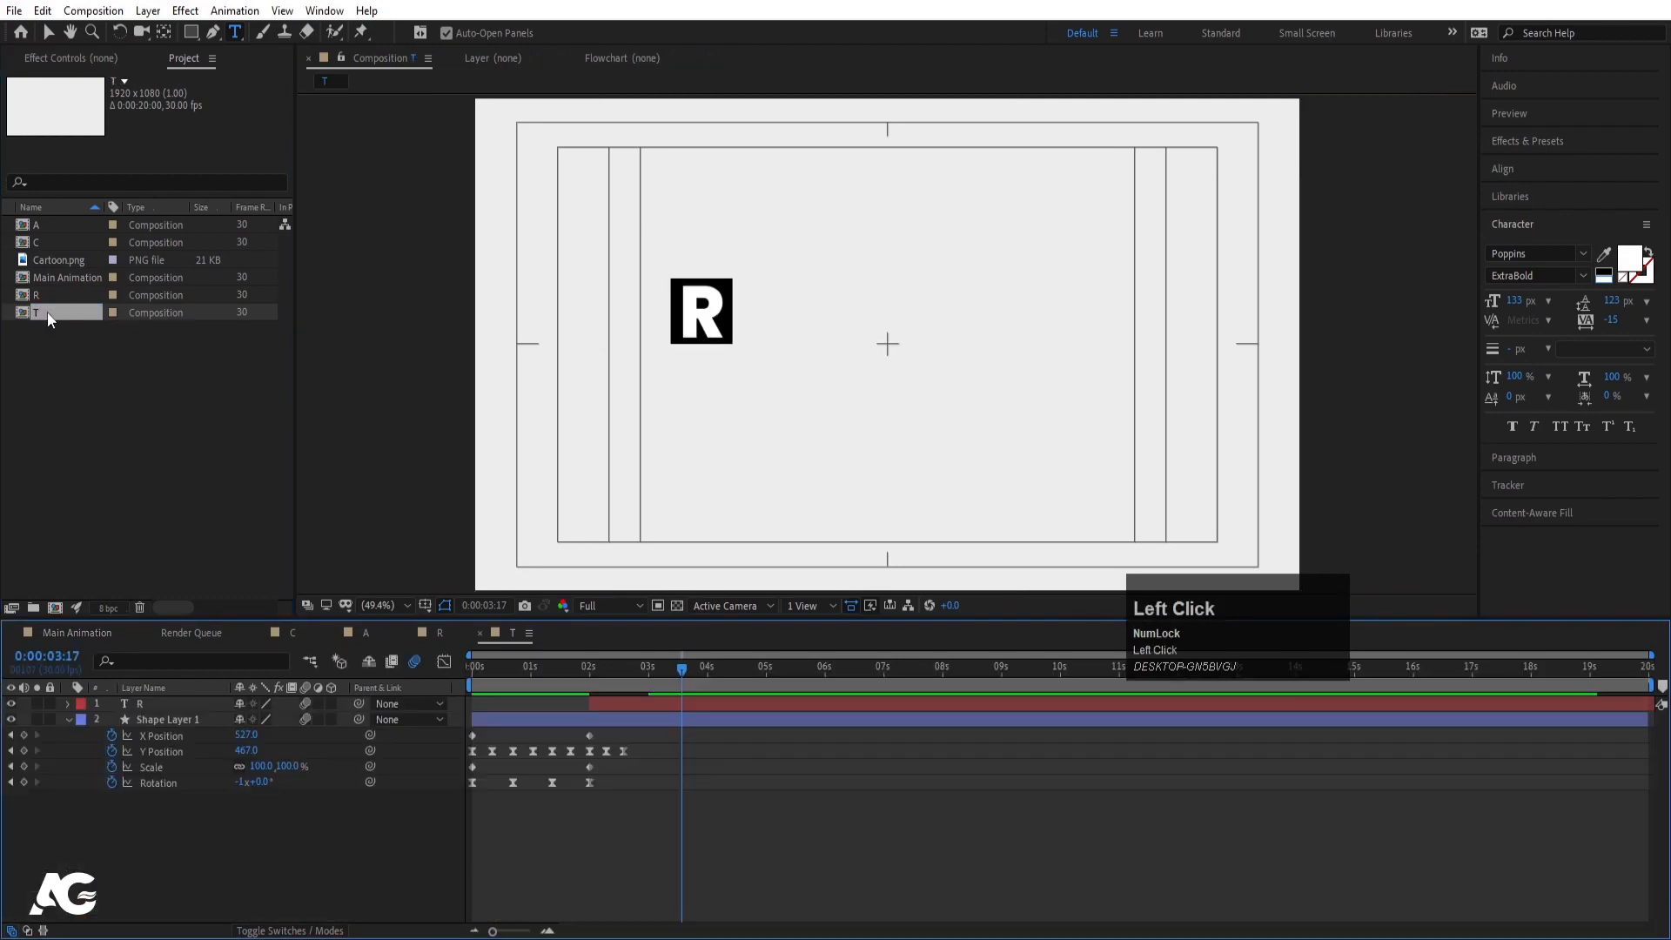
click(708, 277)
key(ctrl+a)
text(T)
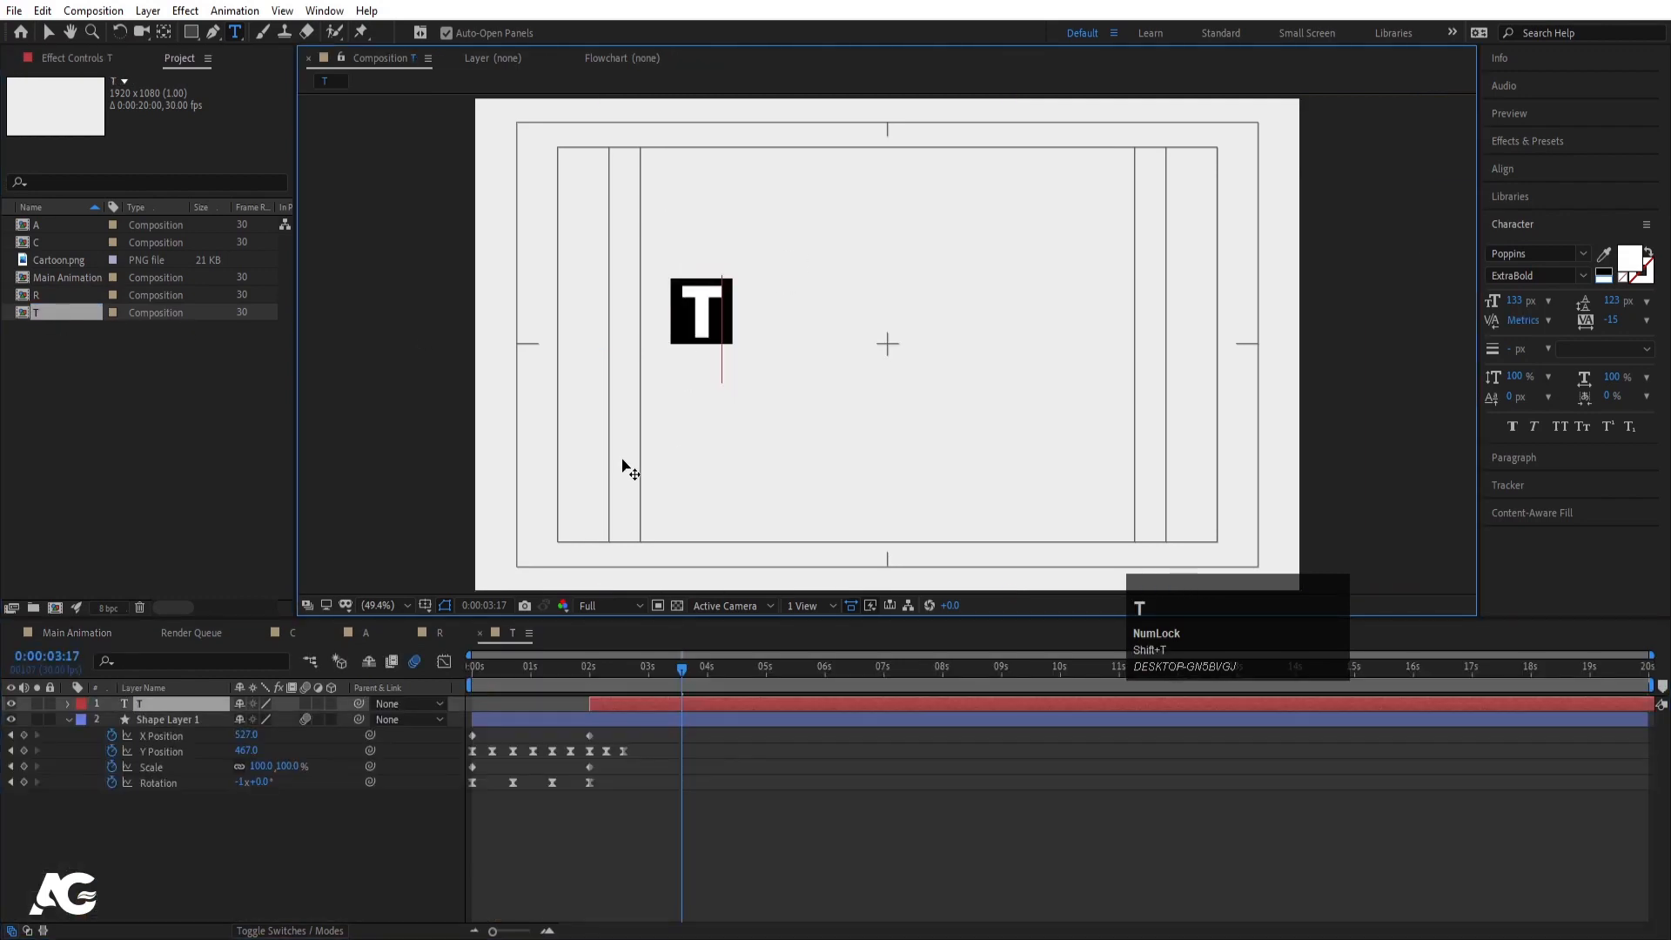
- In Main Animation, replace the fourth block's tile (layer 12) with the T comp
click(107, 637)
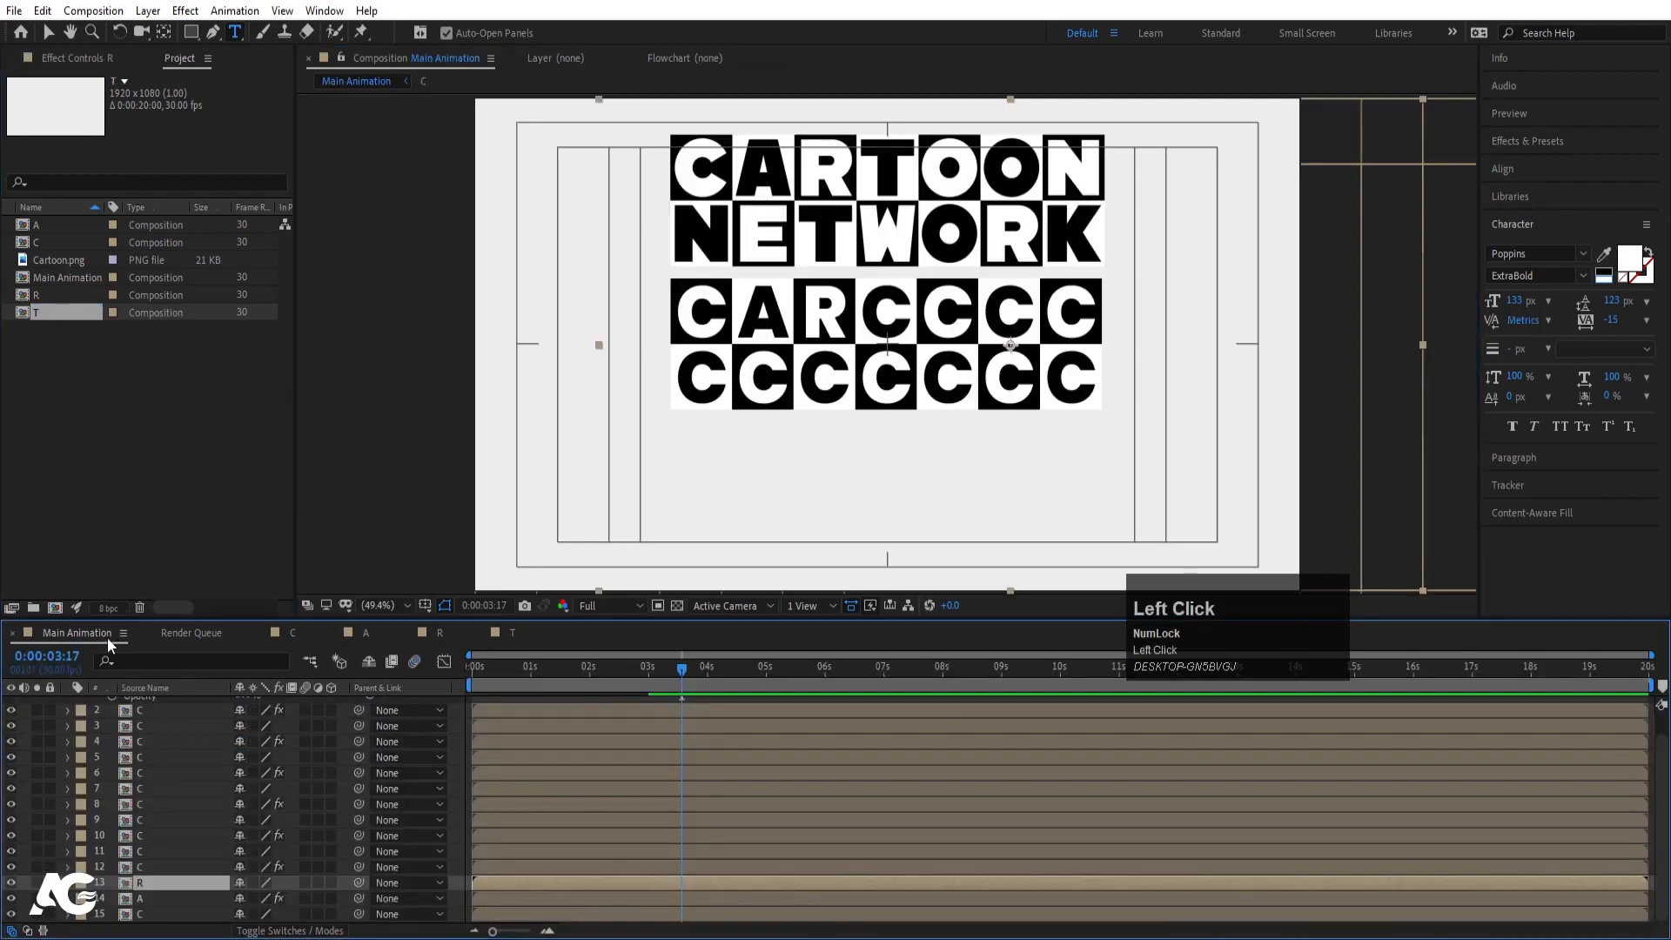
click(146, 867)
drag(38, 315, 148, 866)
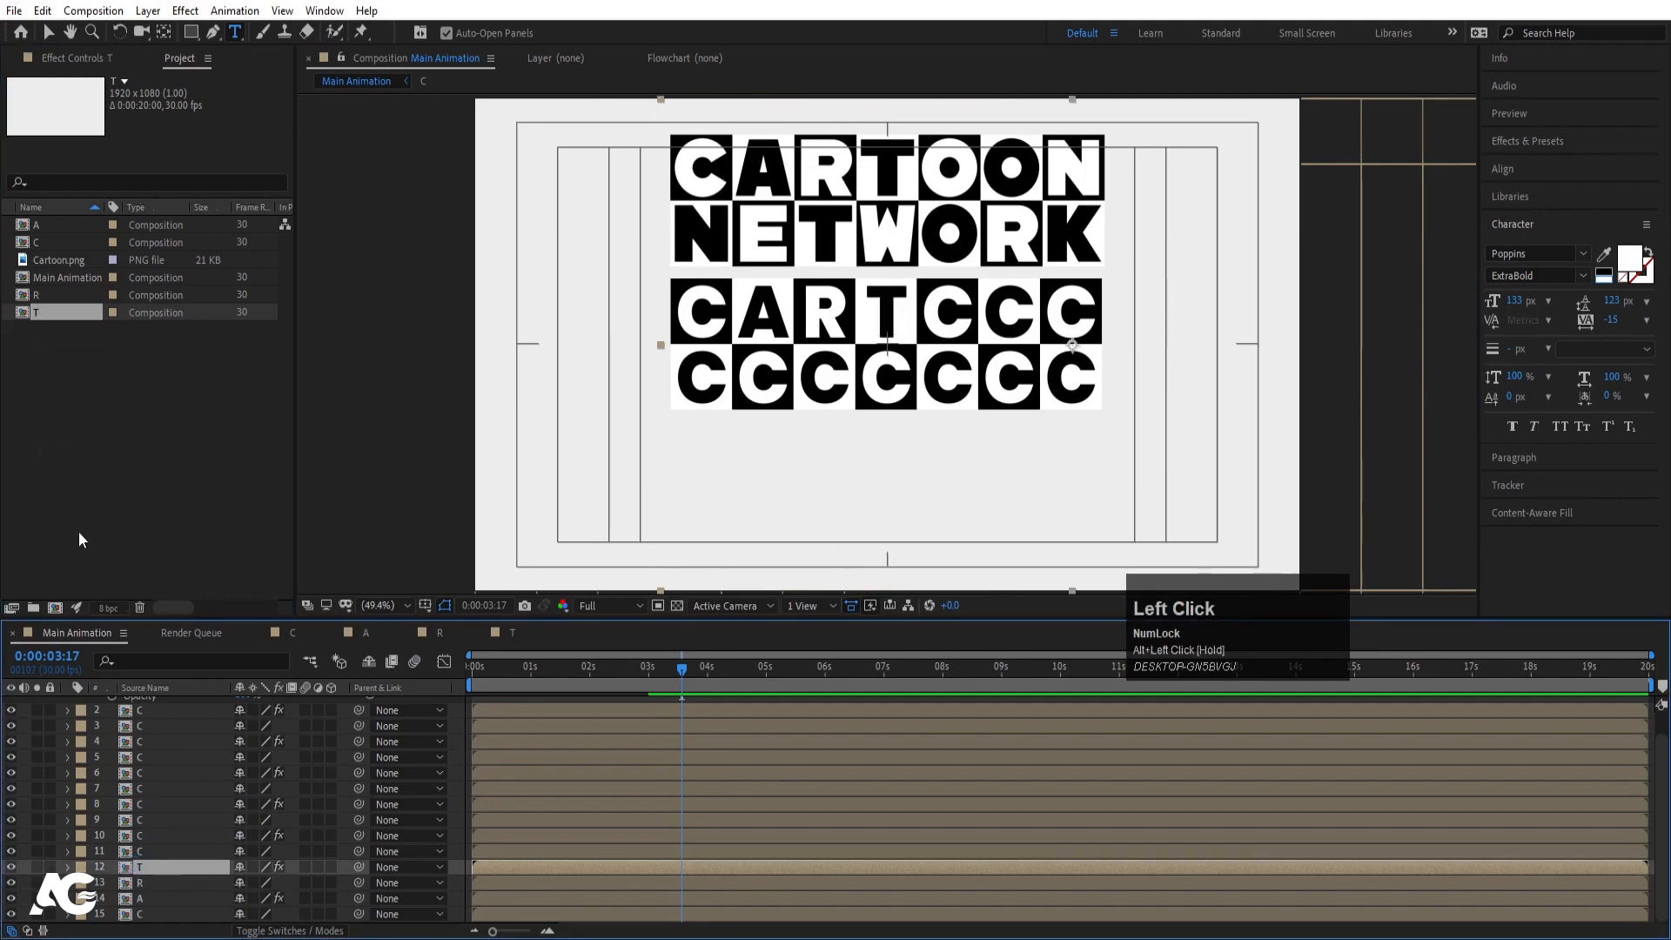
click(44, 315)
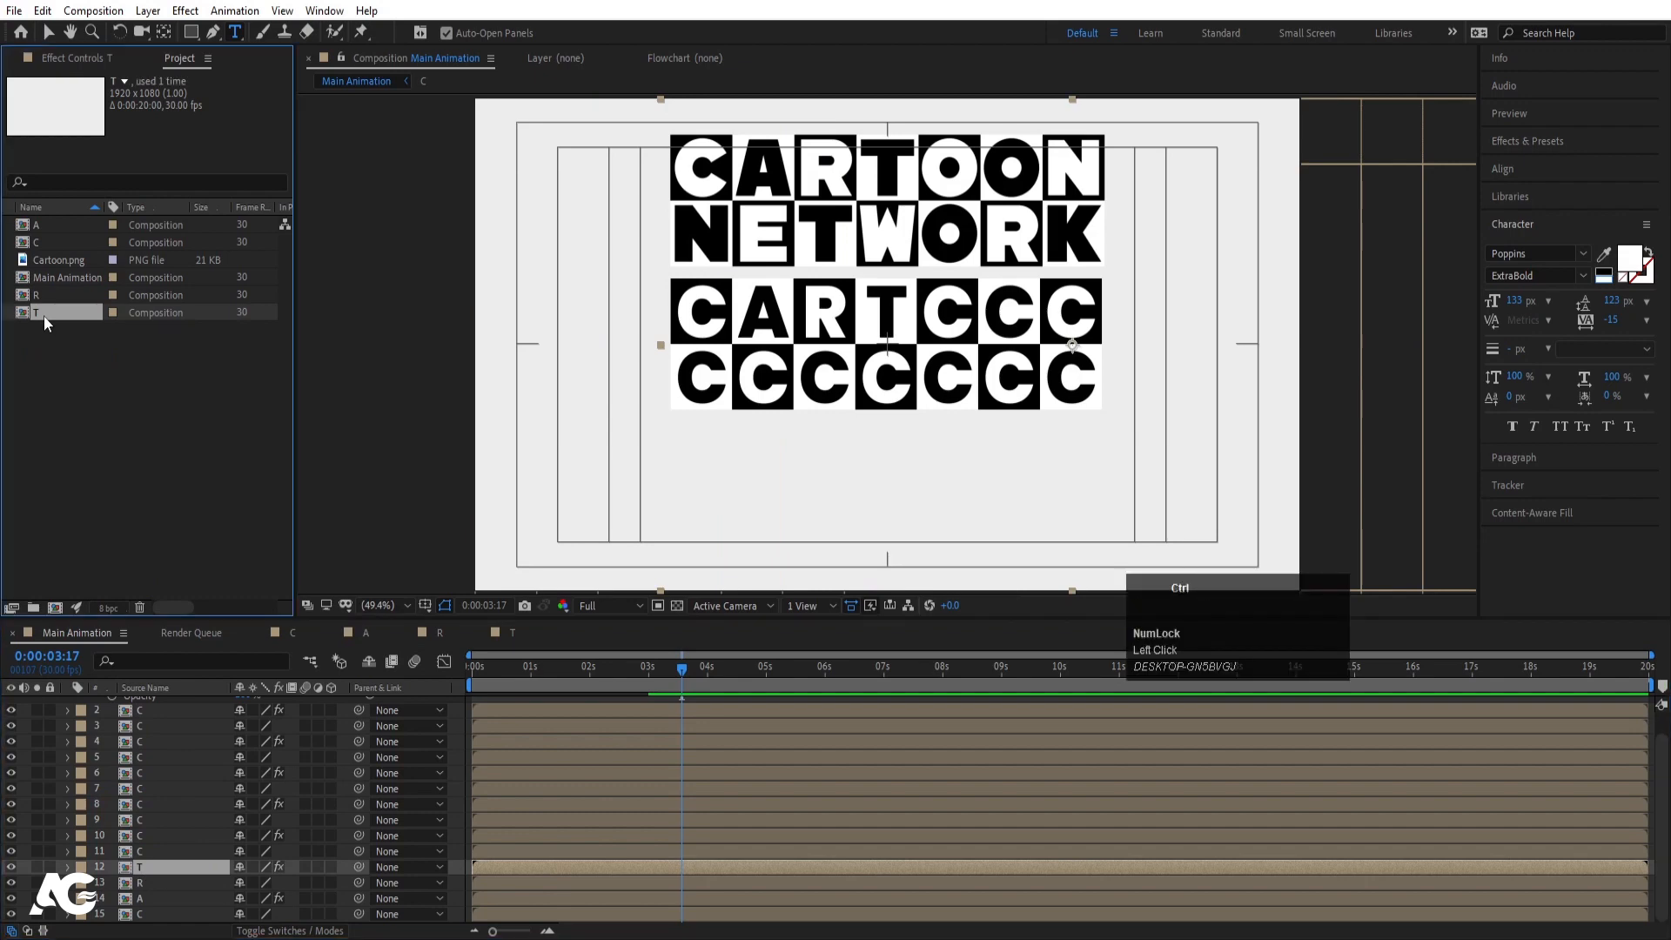
- Duplicate the T comp, name it O, and change its letter text to O
key(ctrl+d)
key(Return)
text(O)
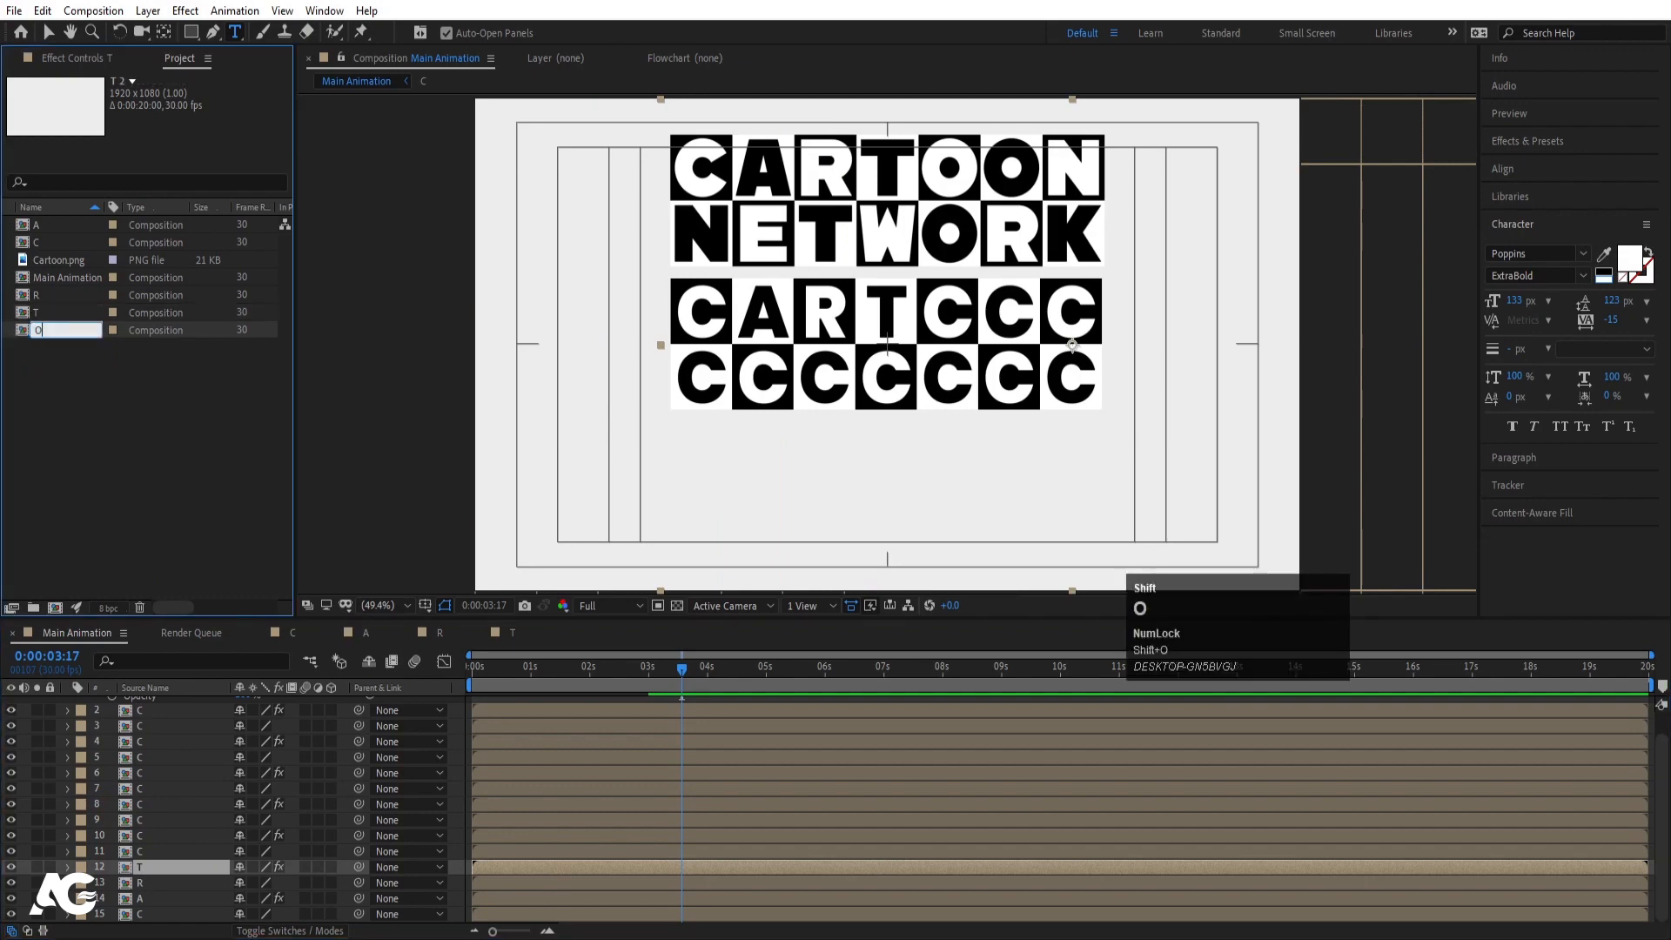
key(Return)
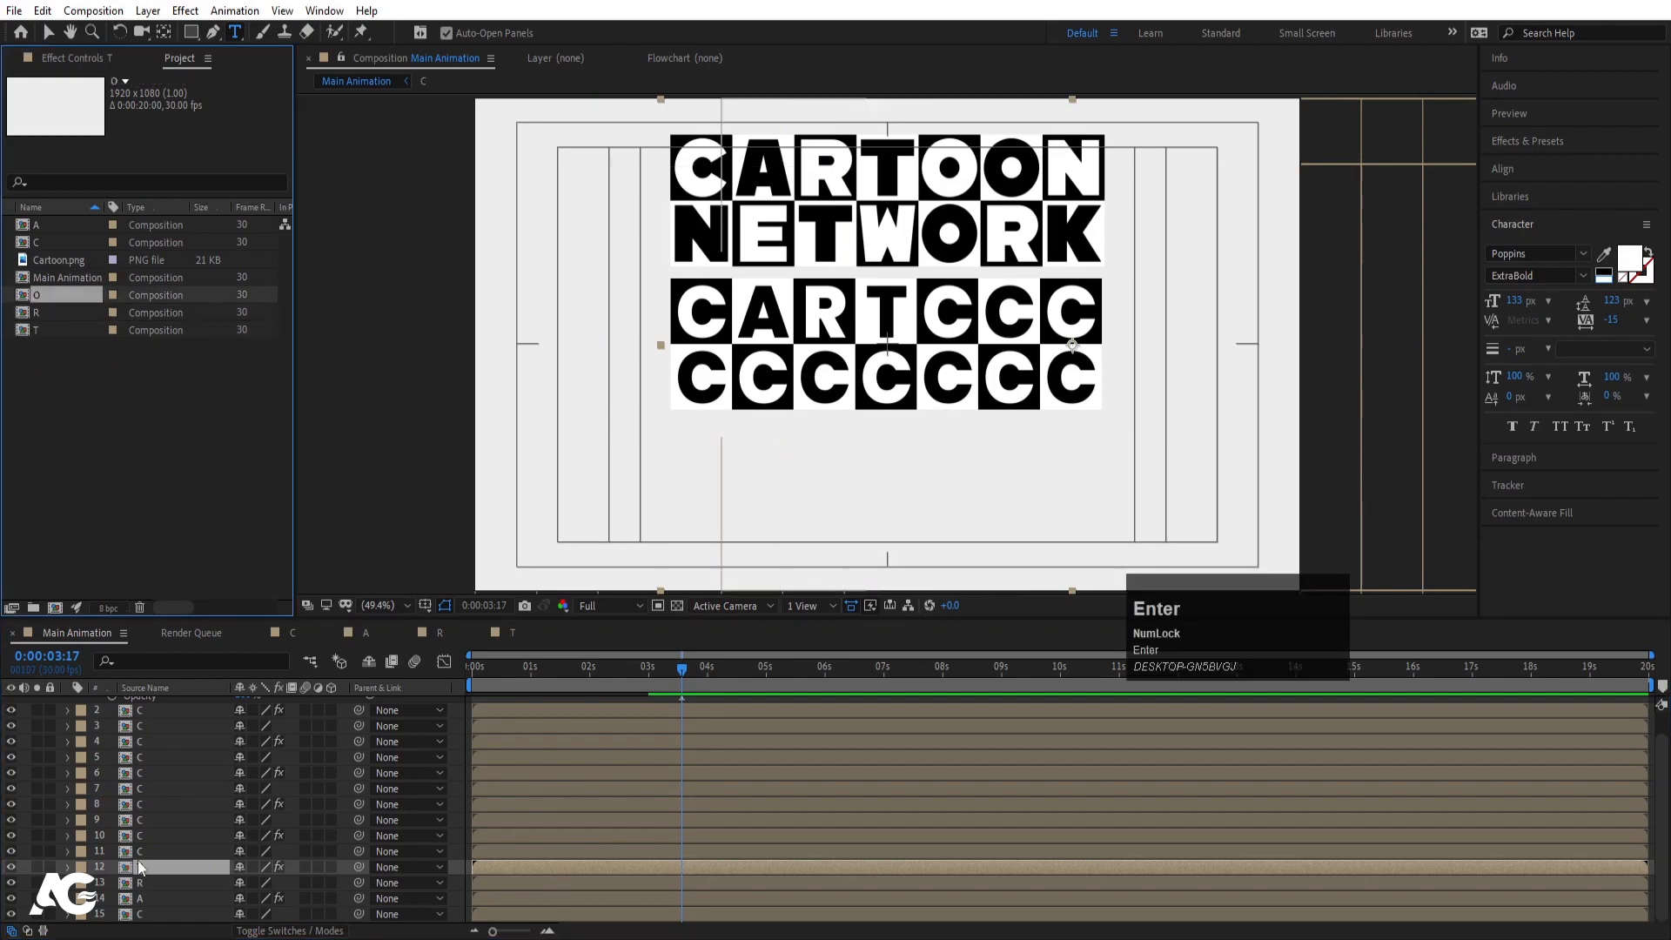
double_click(50, 300)
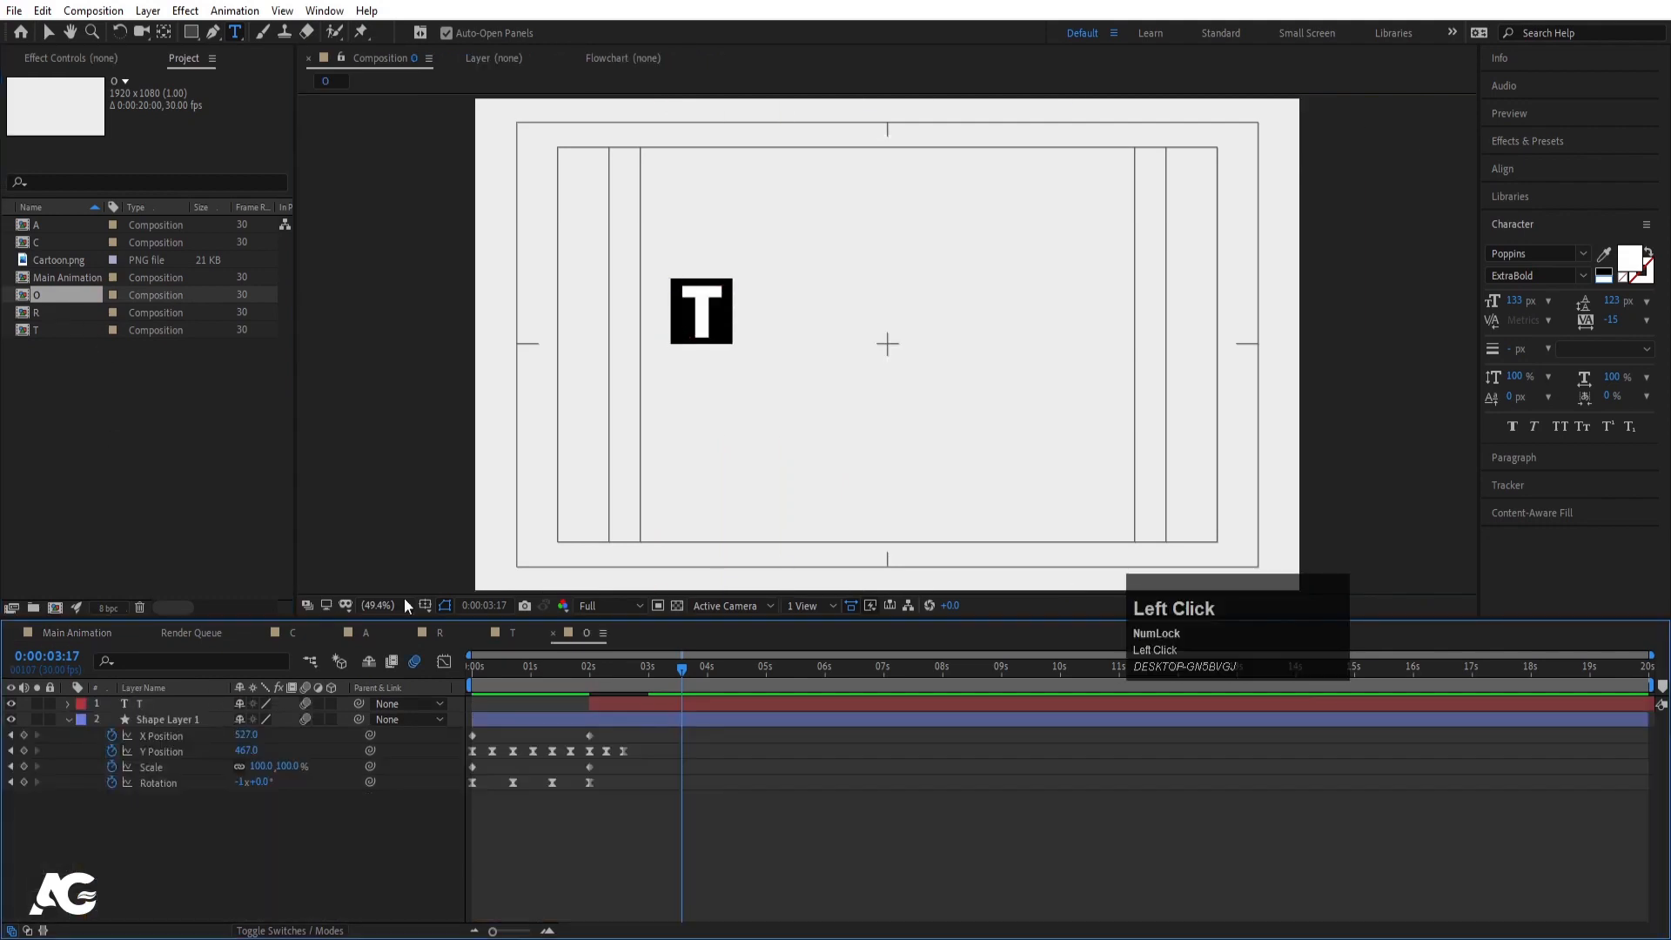
key(ctrl+a)
text(O)
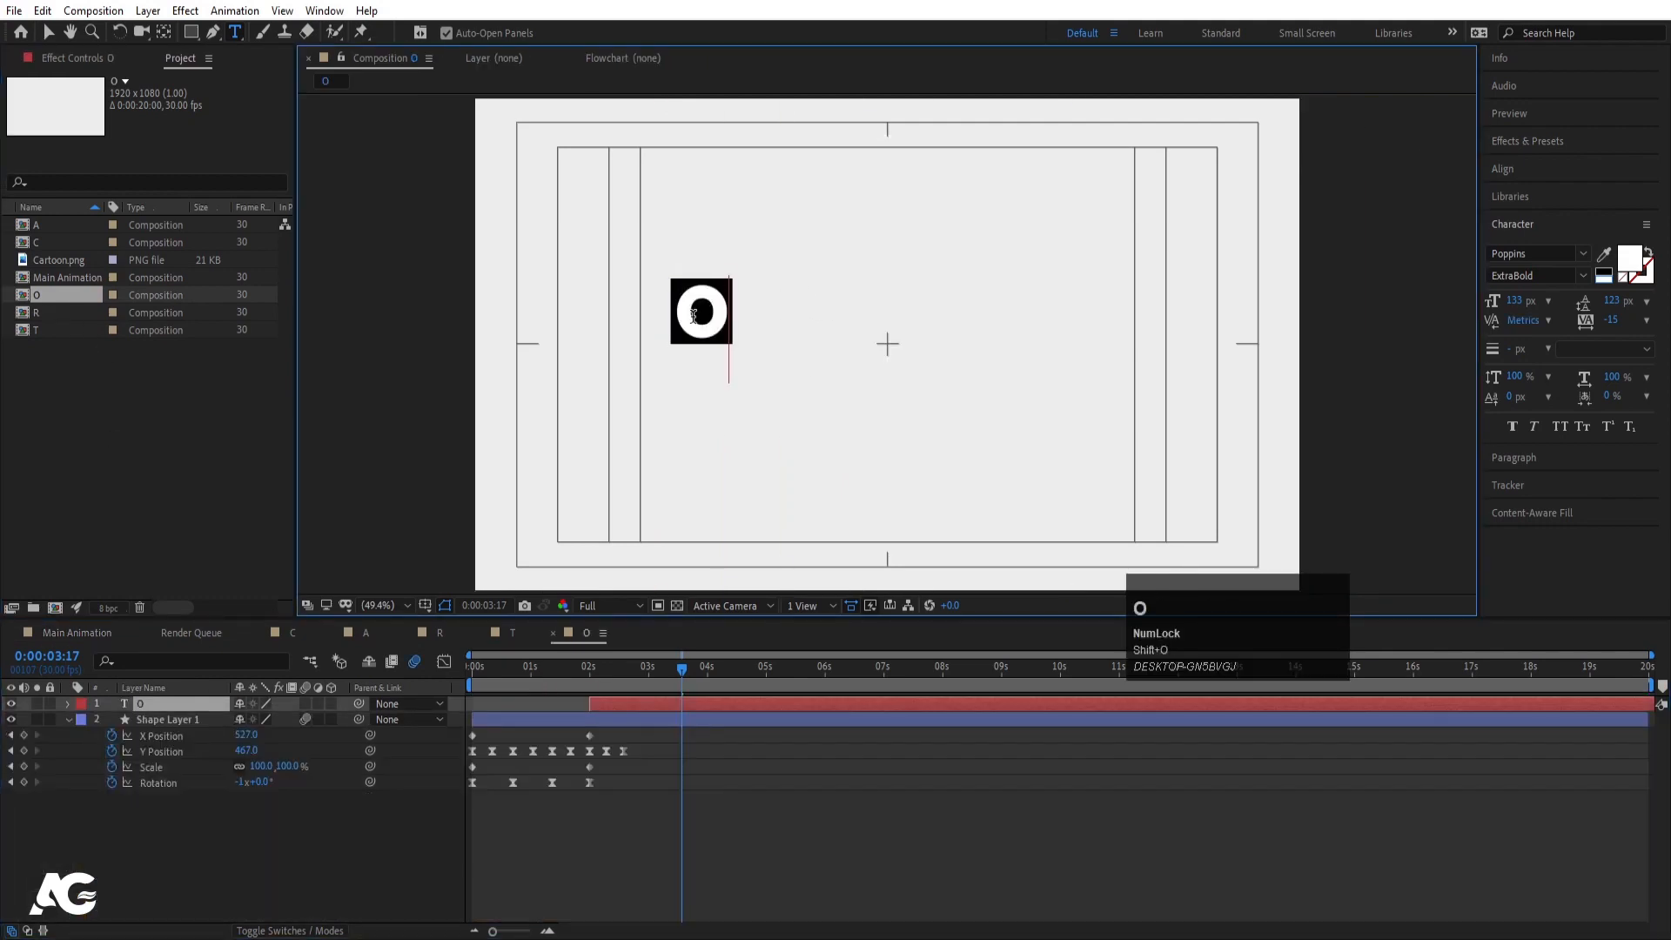
- In Main Animation, replace the fifth and sixth block tiles (layers 11 and 10) with O
click(70, 632)
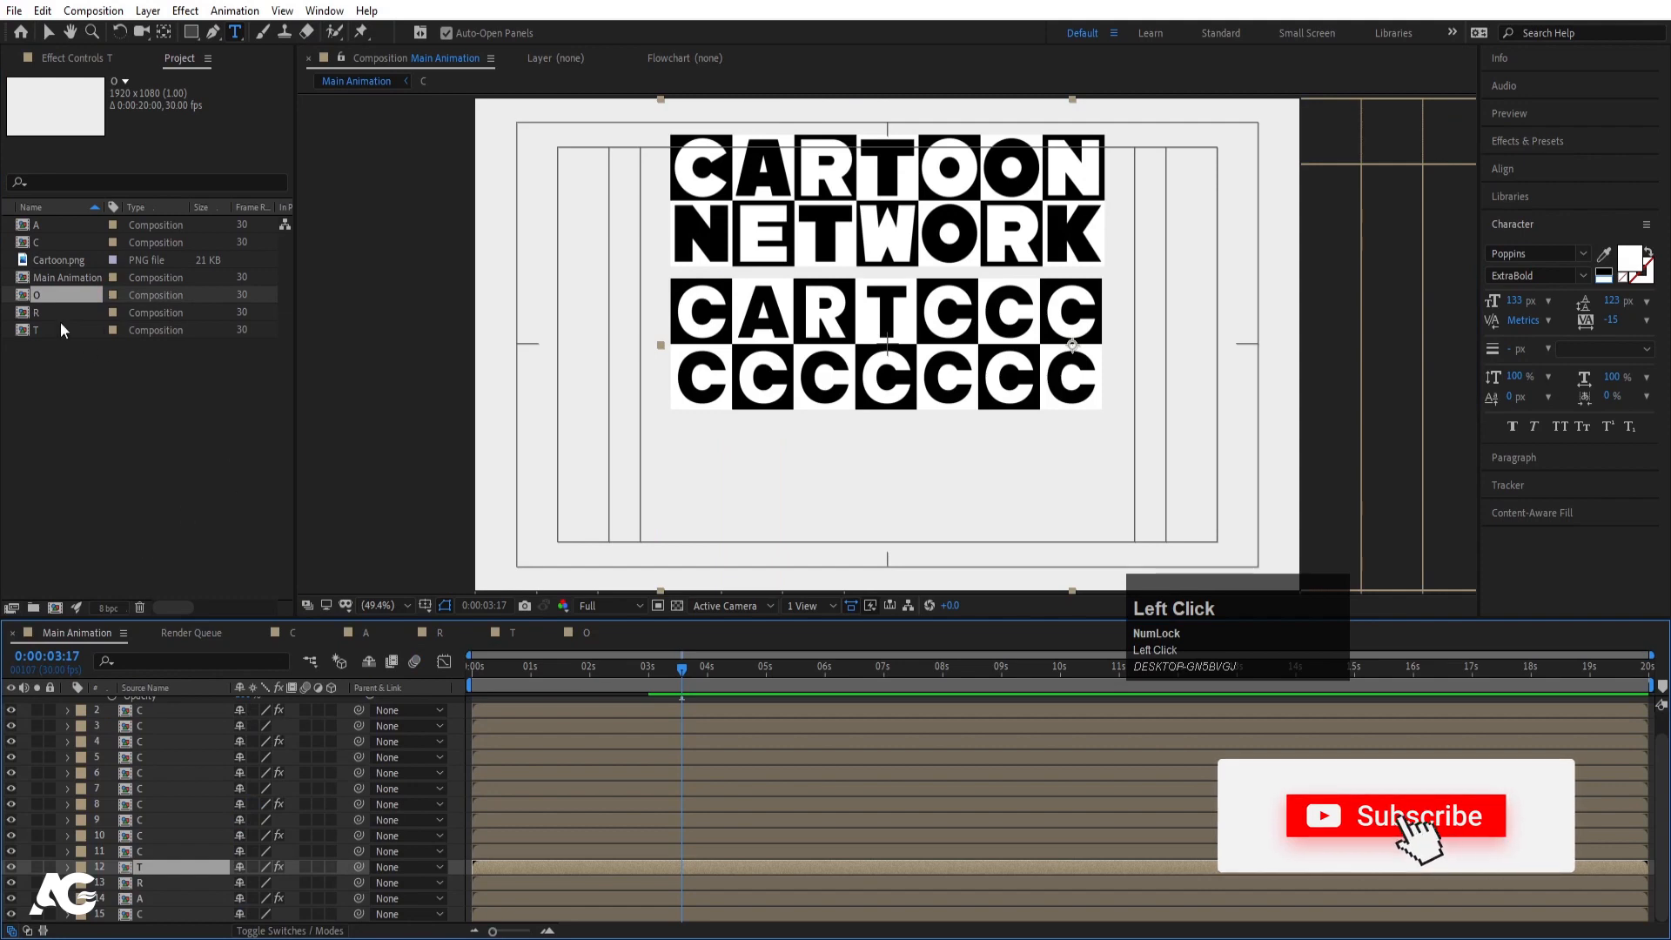
click(166, 853)
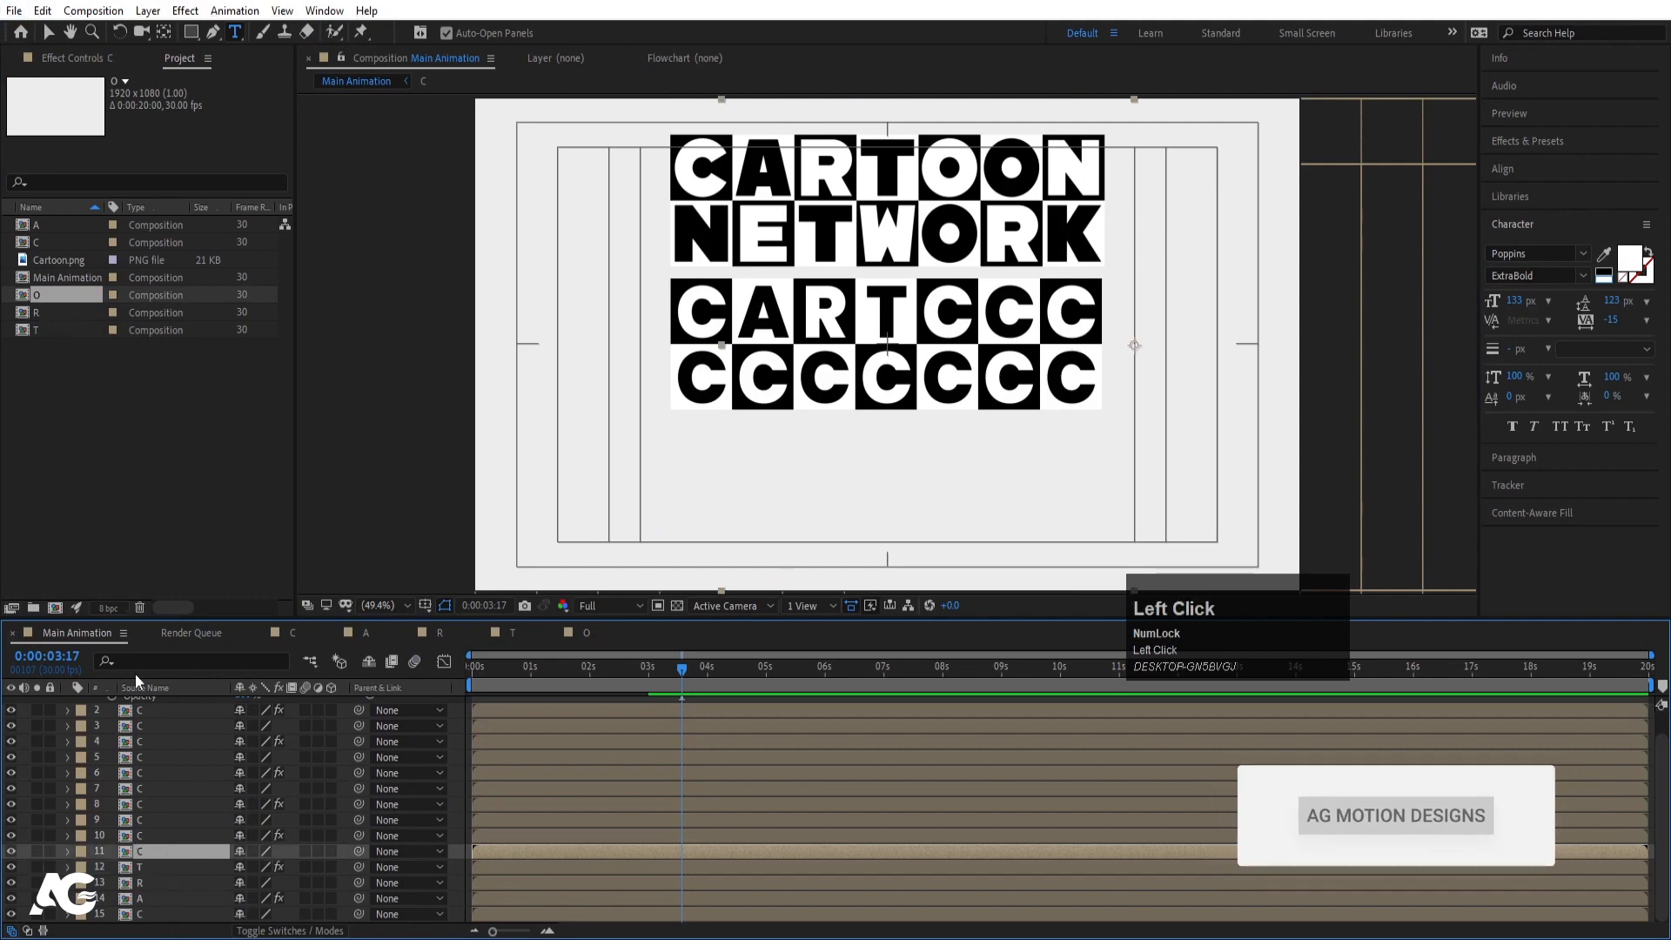
drag(26, 291, 168, 859)
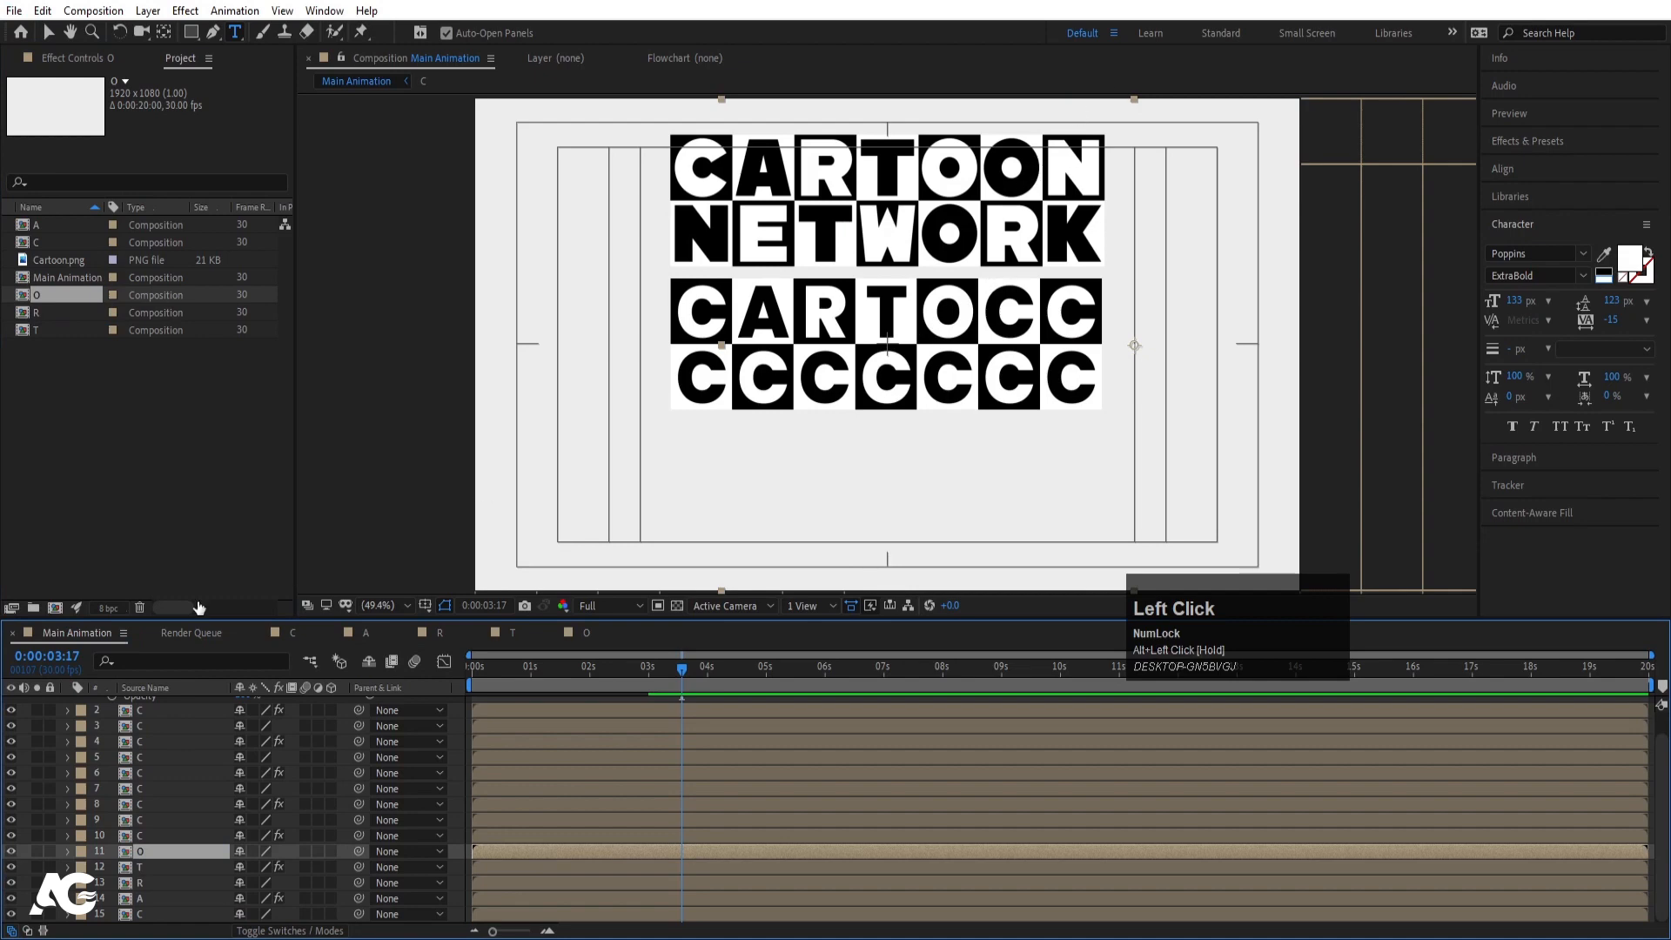
click(148, 838)
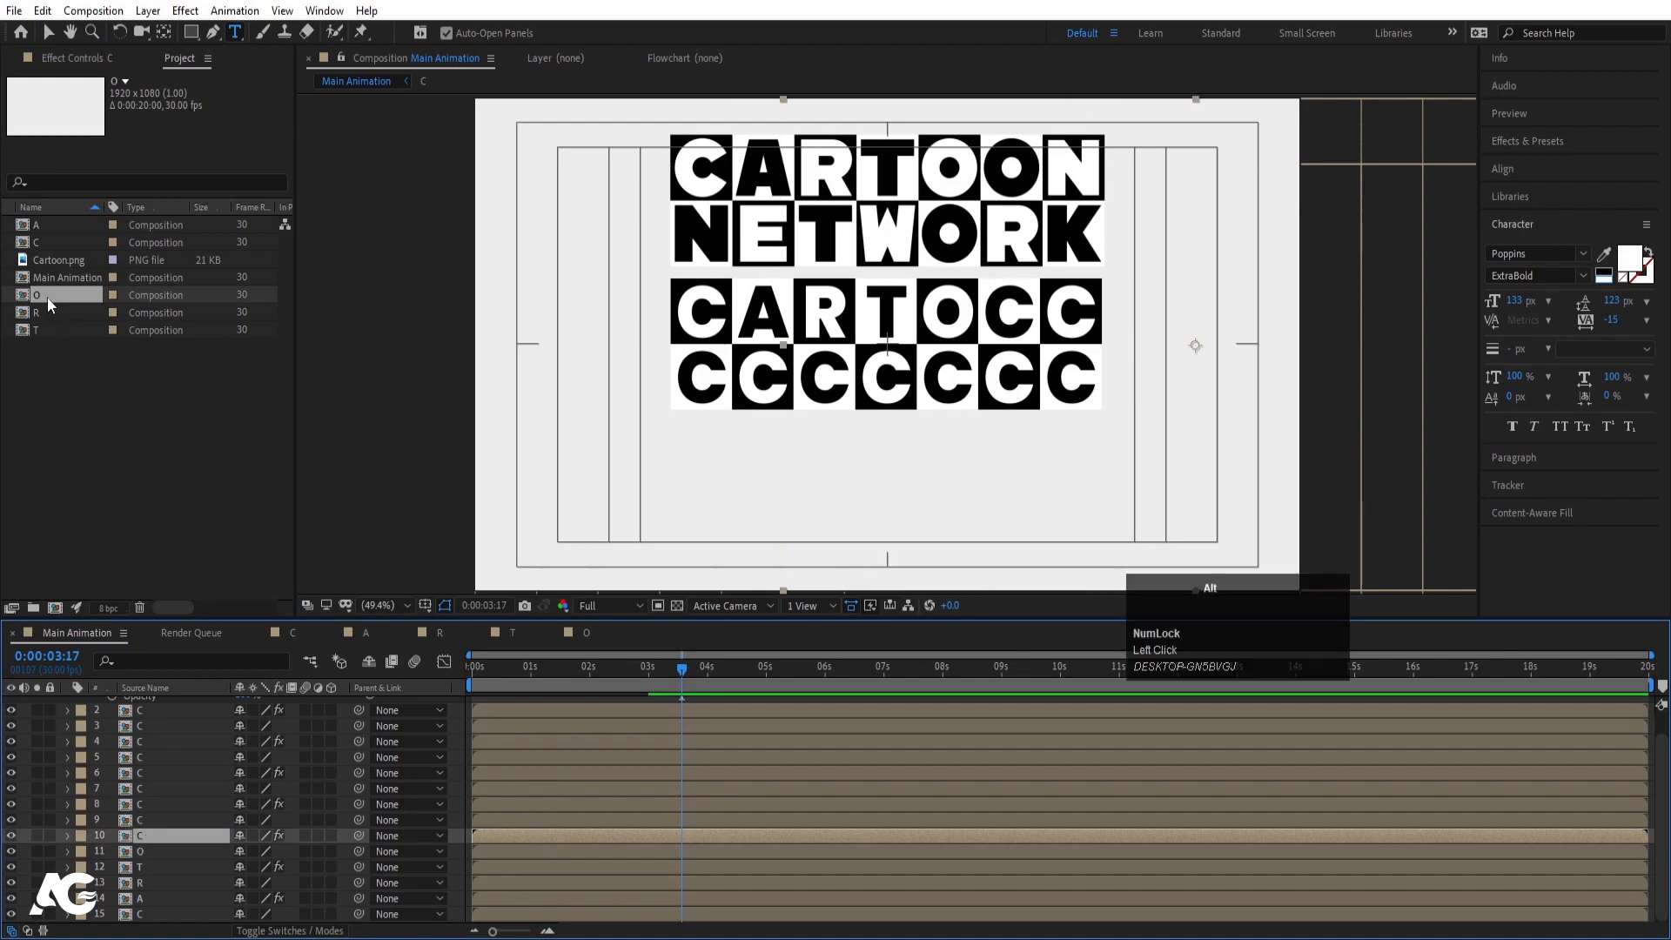
drag(47, 296, 185, 837)
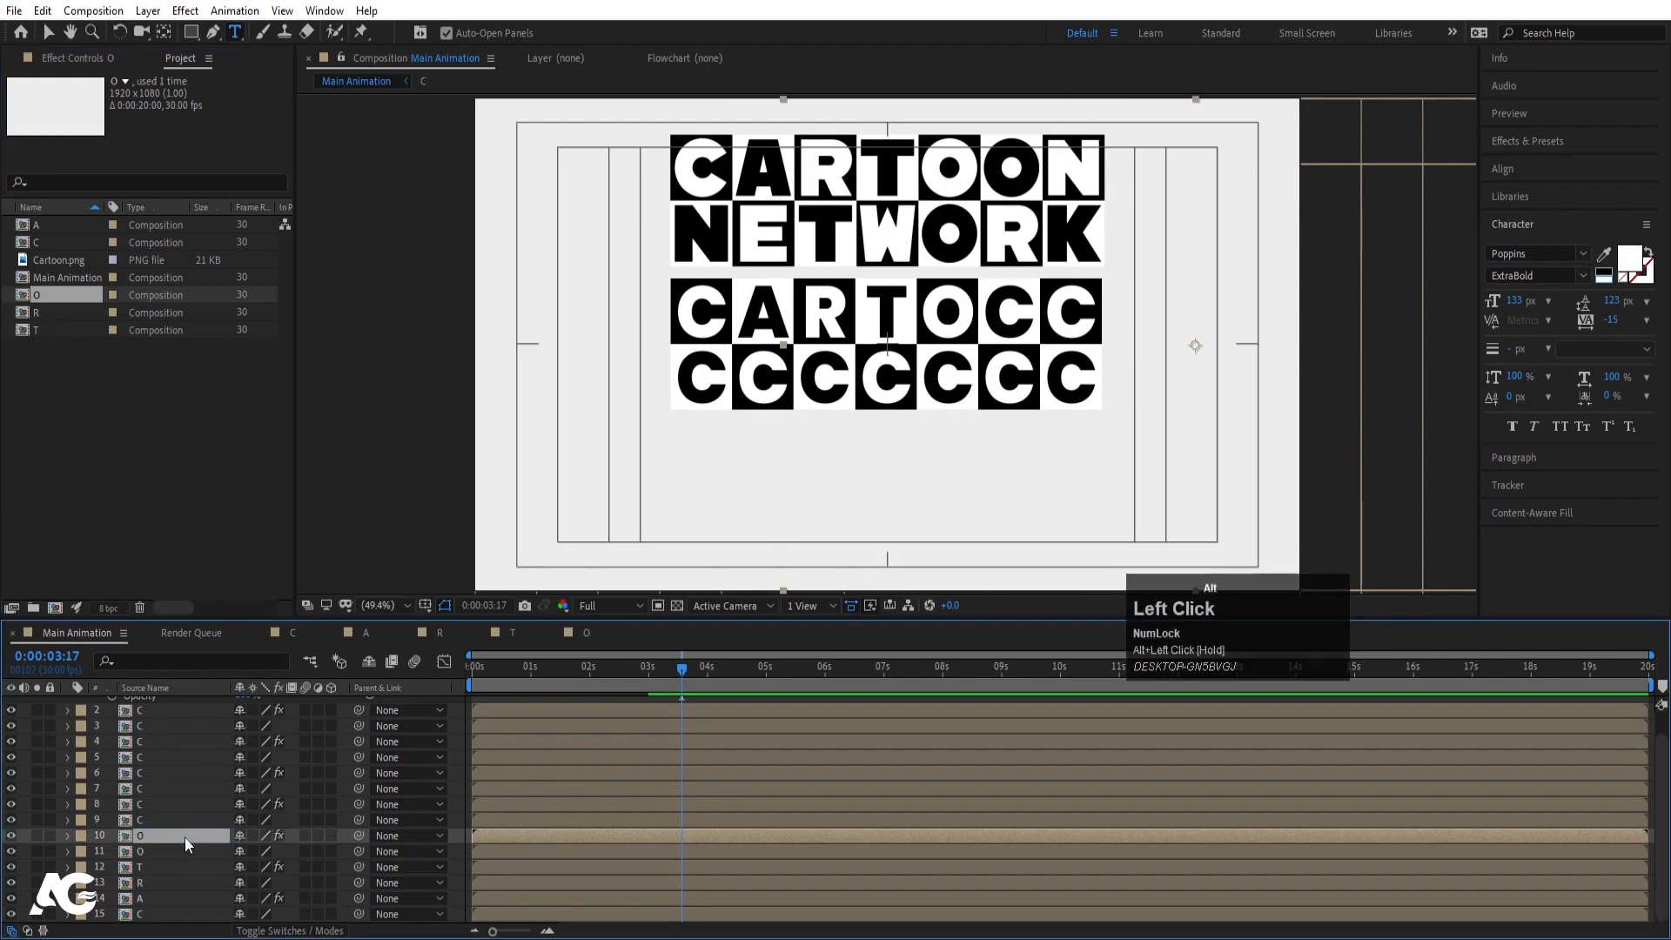
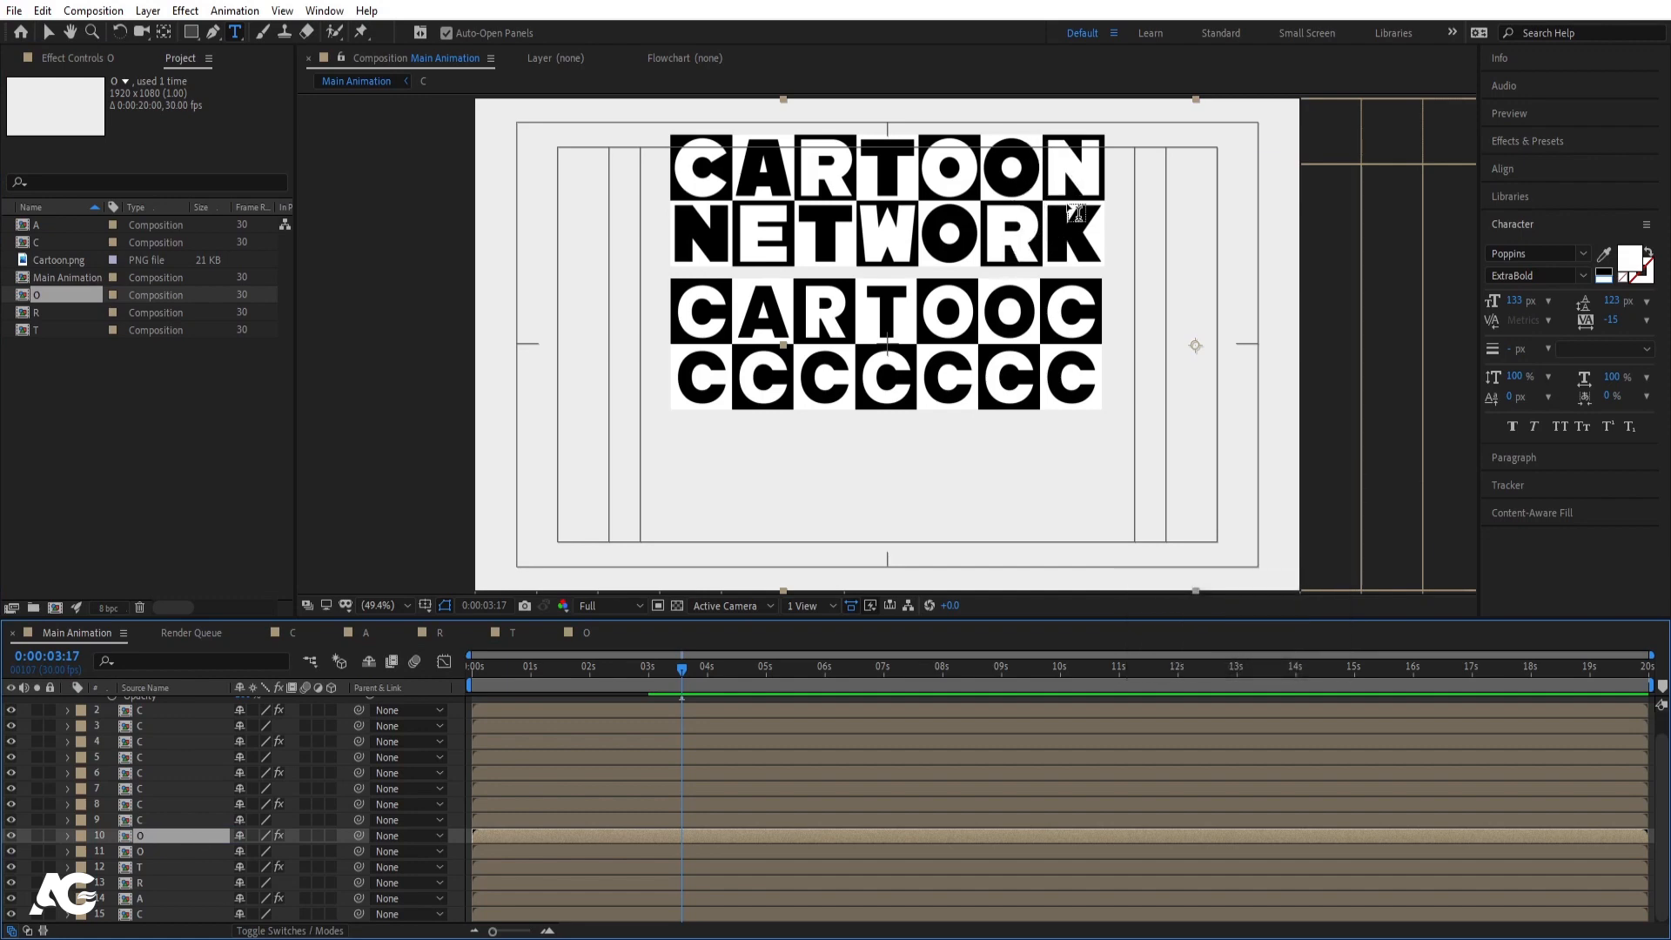
- Duplicate the O comp as N and change its letter text to N
key(ctrl+d)
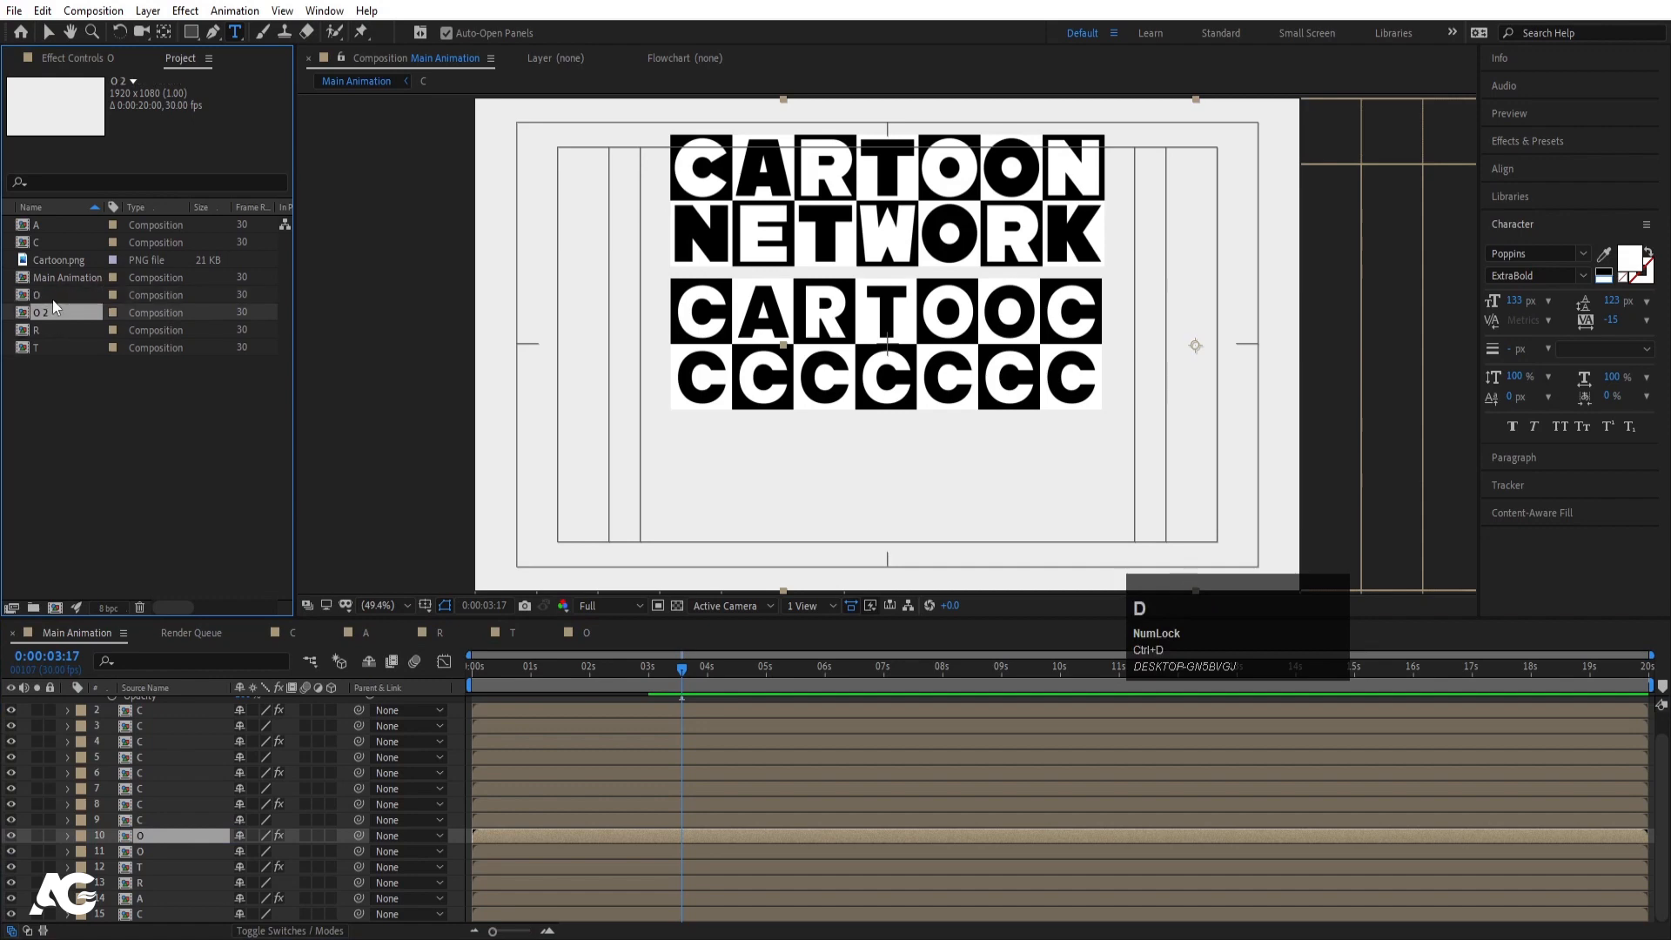
key(Return)
key(Return)
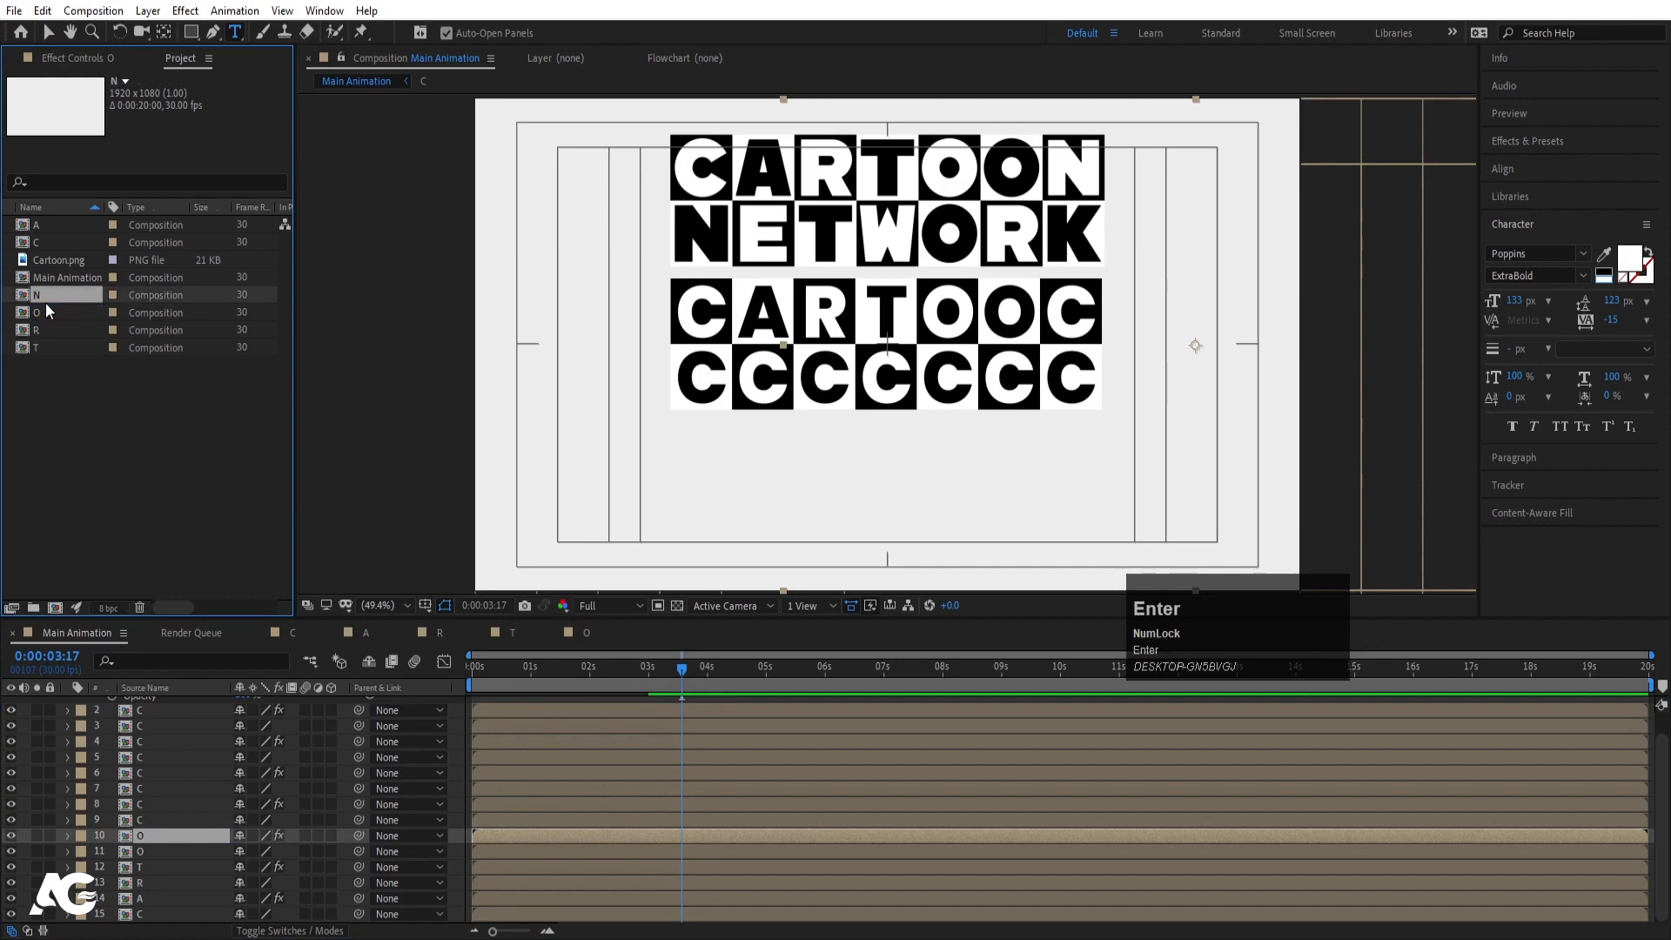
double_click(36, 296)
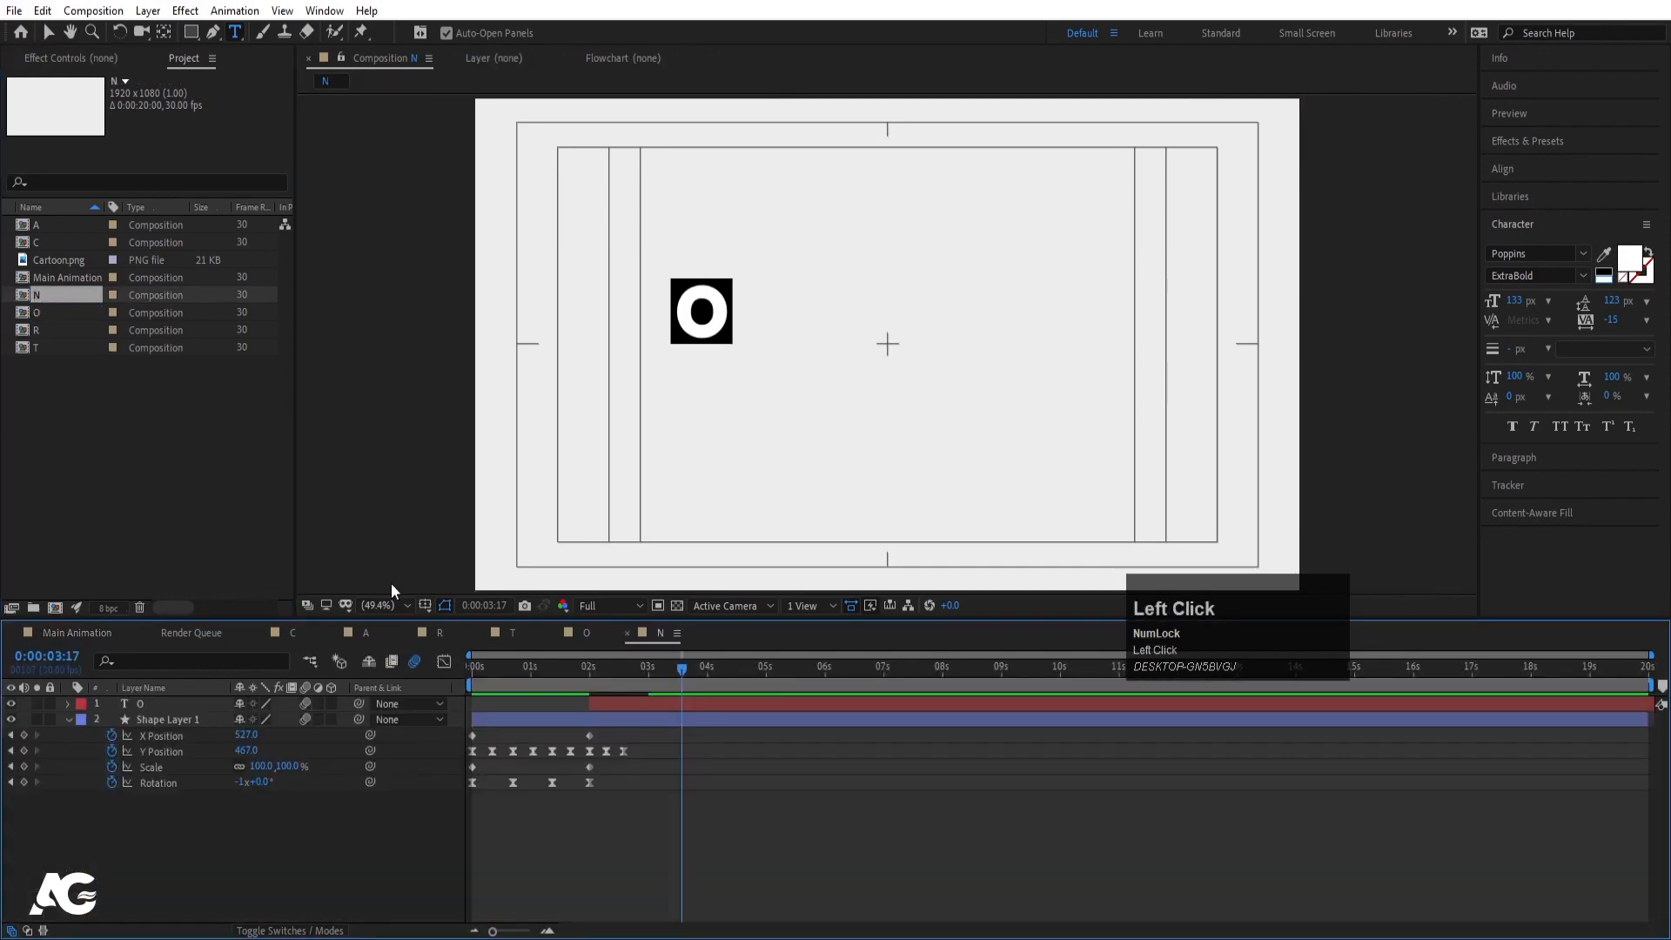
click(669, 320)
key(ctrl+a)
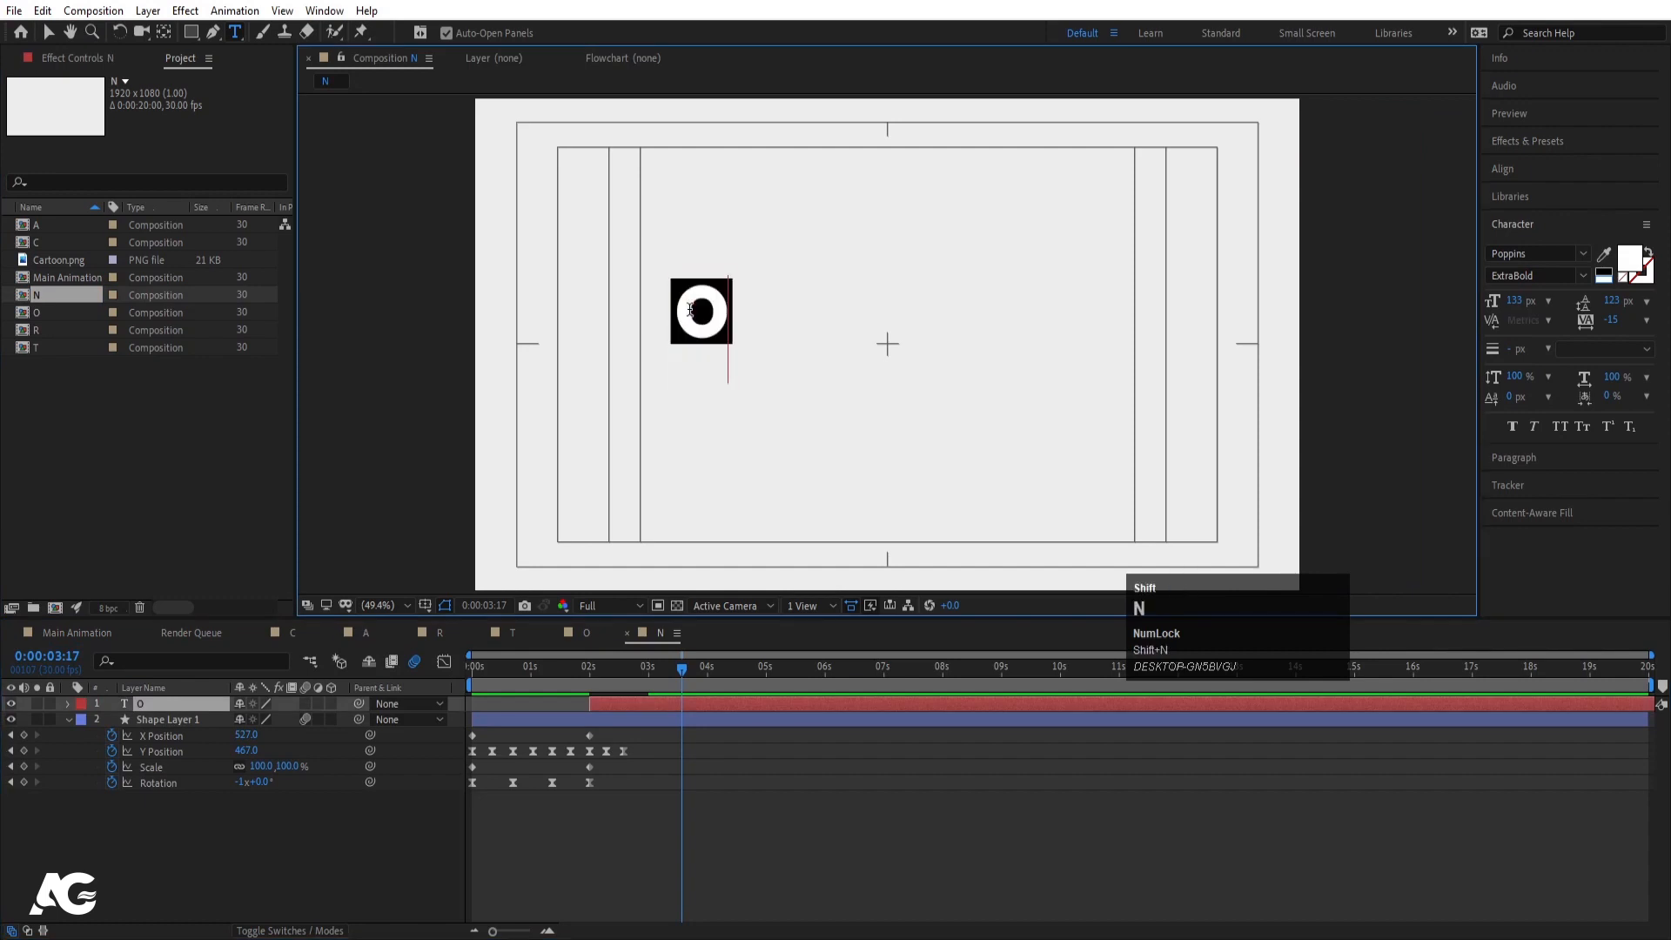
text(N)
- In Main Animation, replace layers 9 and 8 with the N comp
click(80, 633)
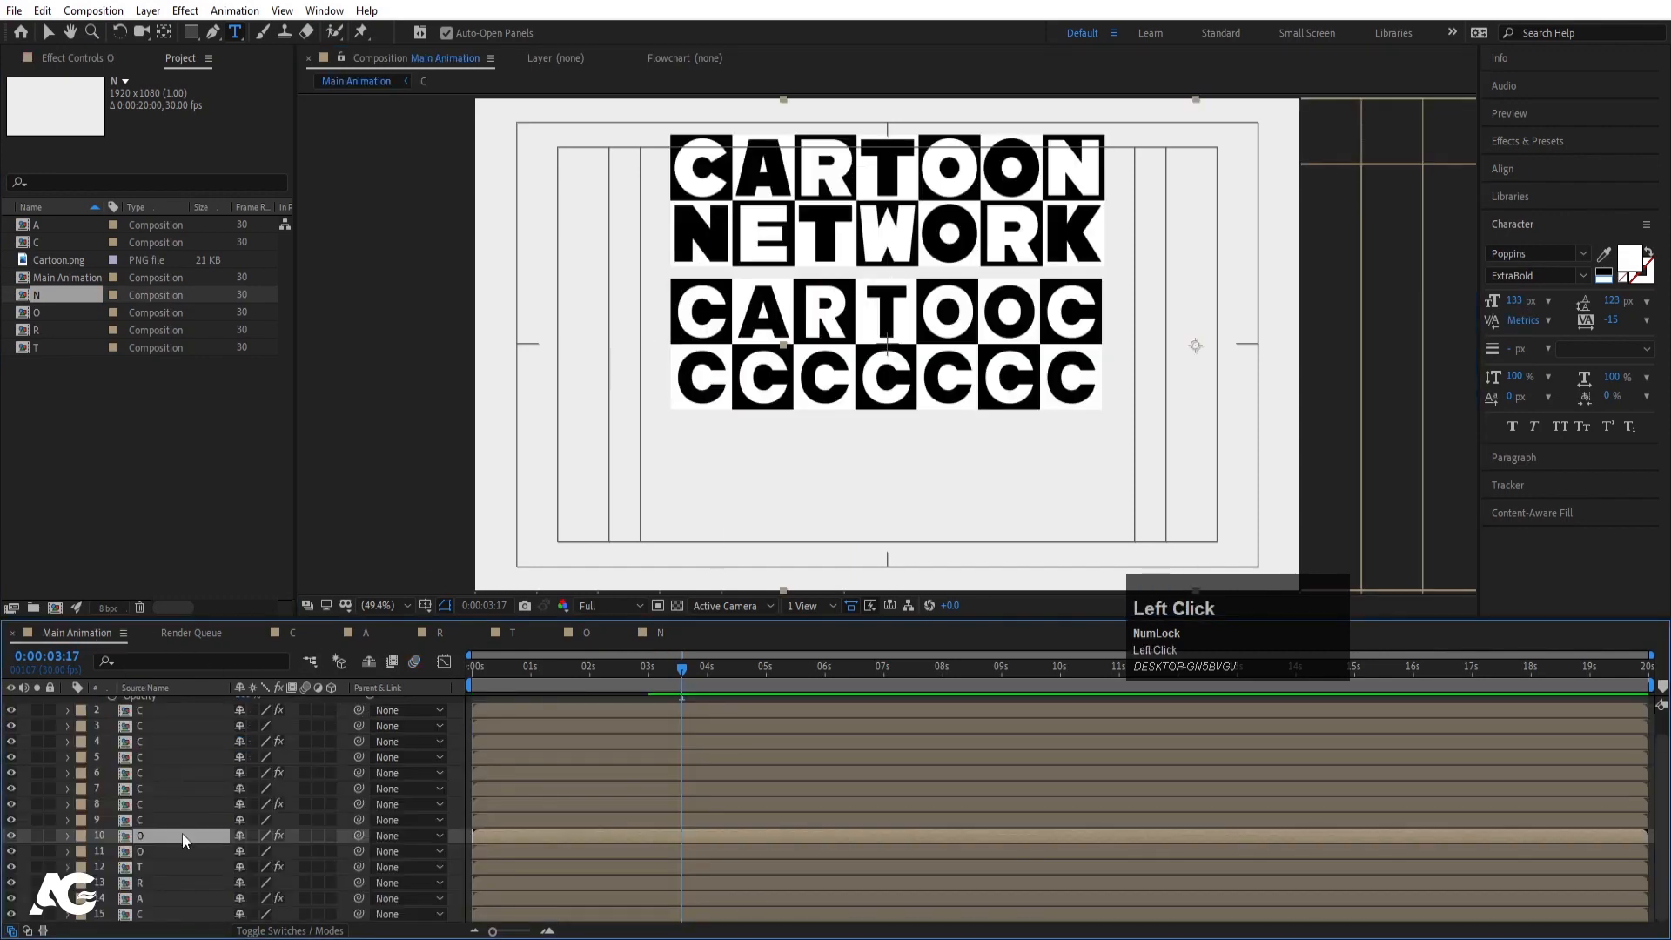
click(158, 821)
drag(49, 292, 120, 458)
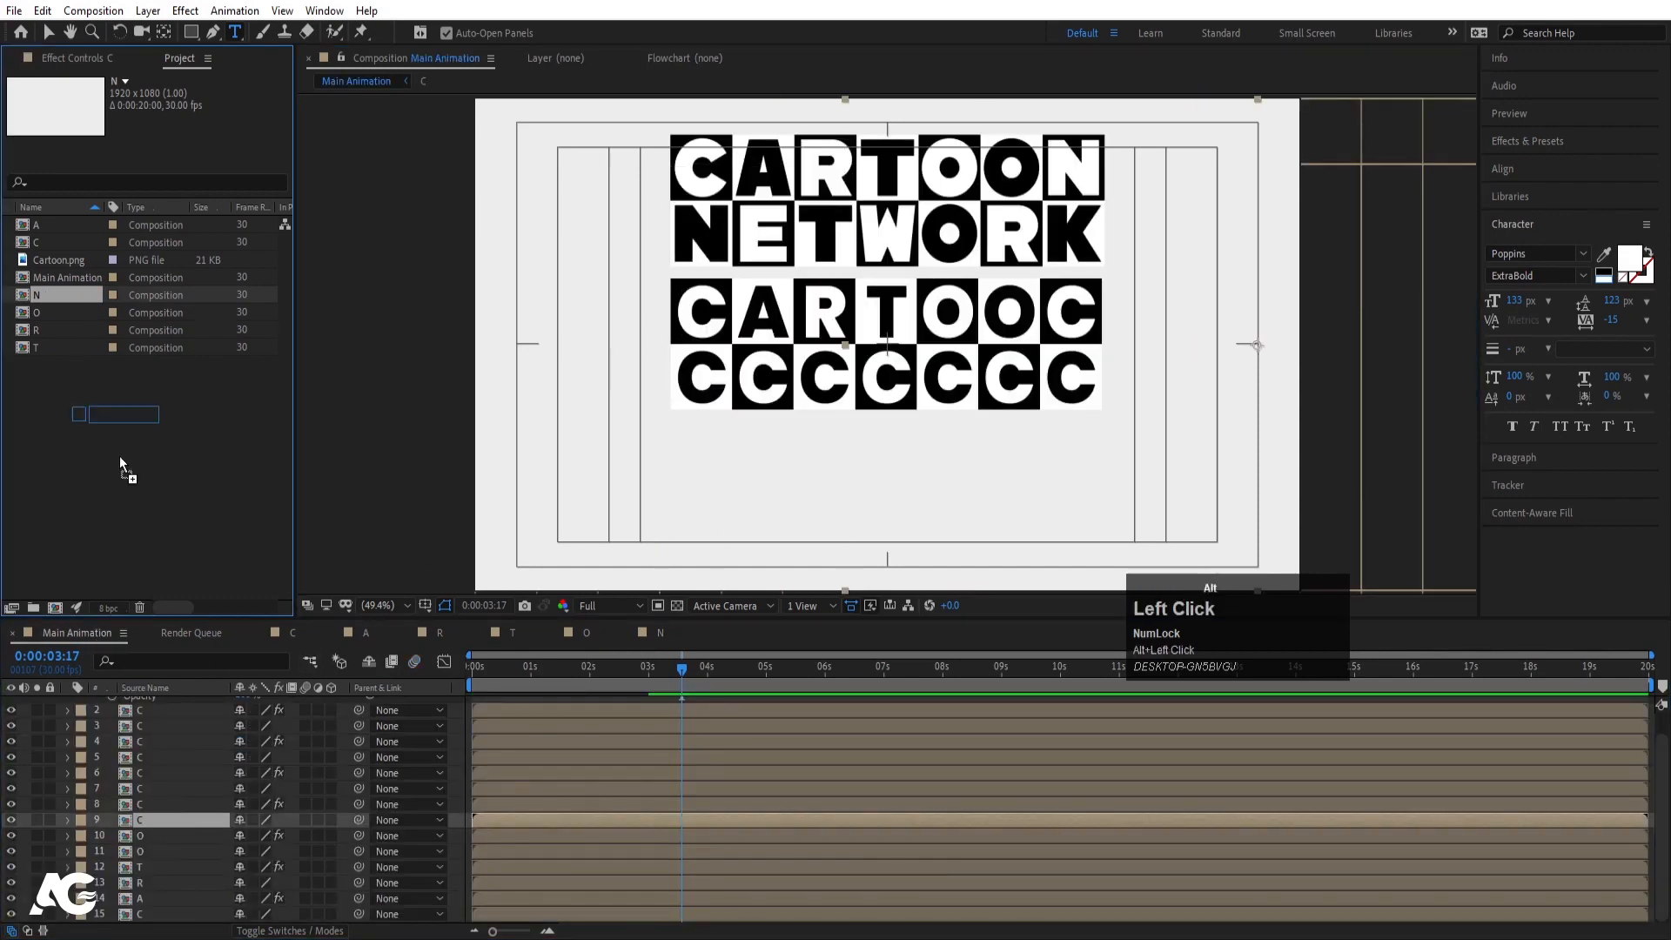
drag(181, 820, 181, 820)
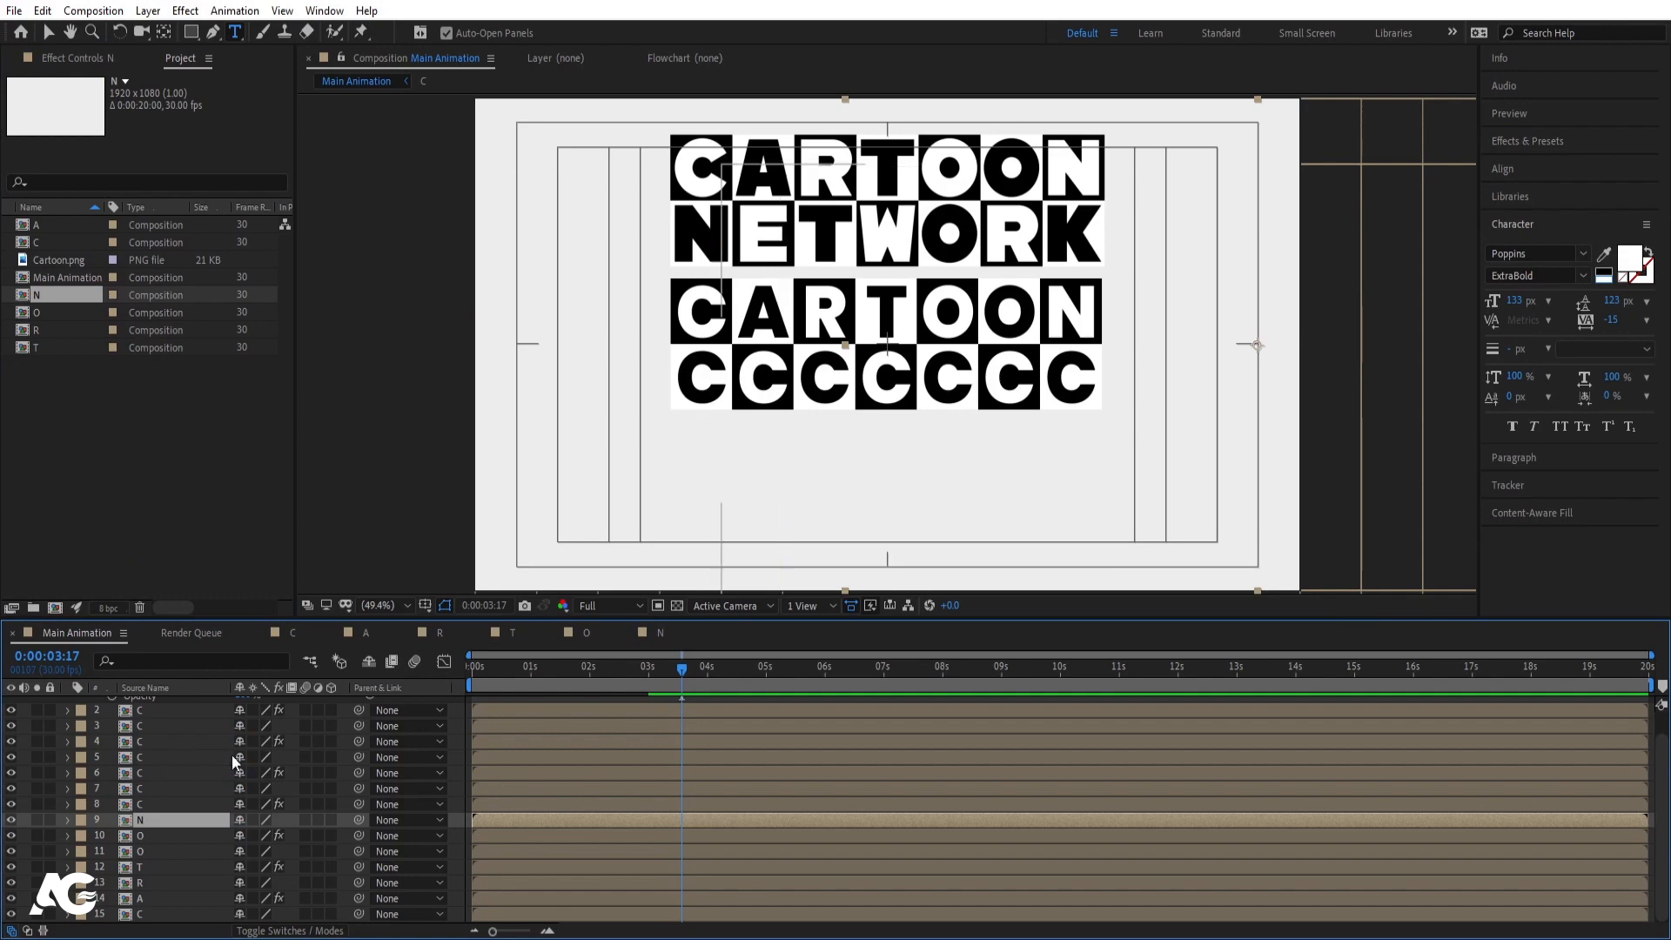
click(172, 806)
drag(57, 296, 186, 806)
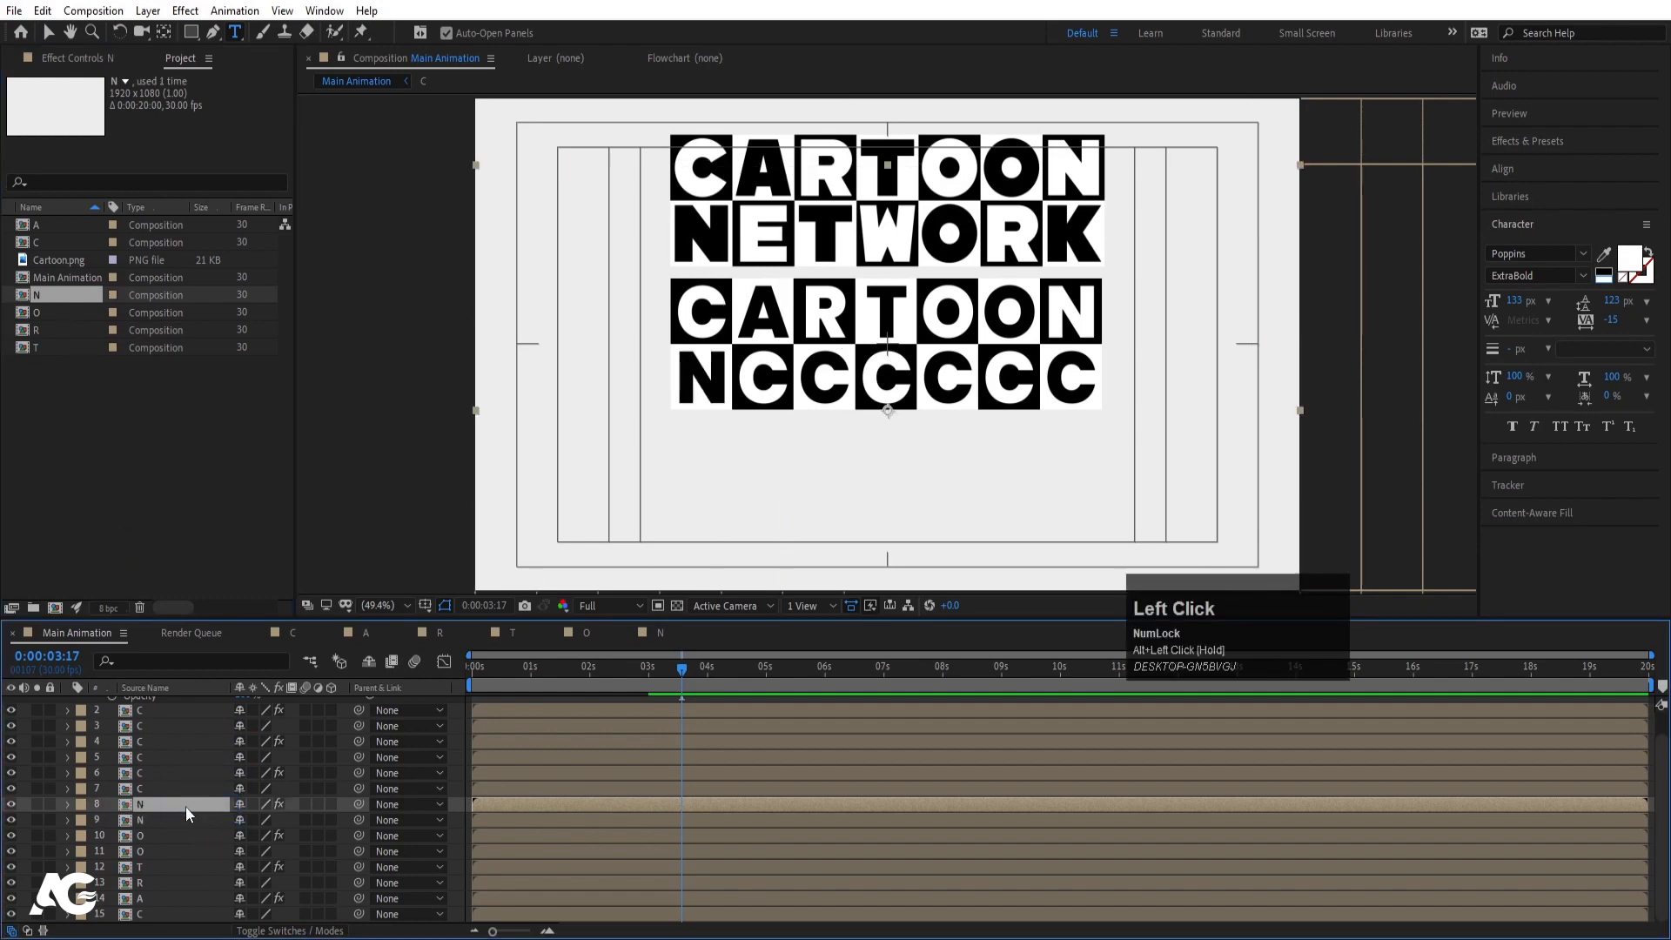
click(55, 297)
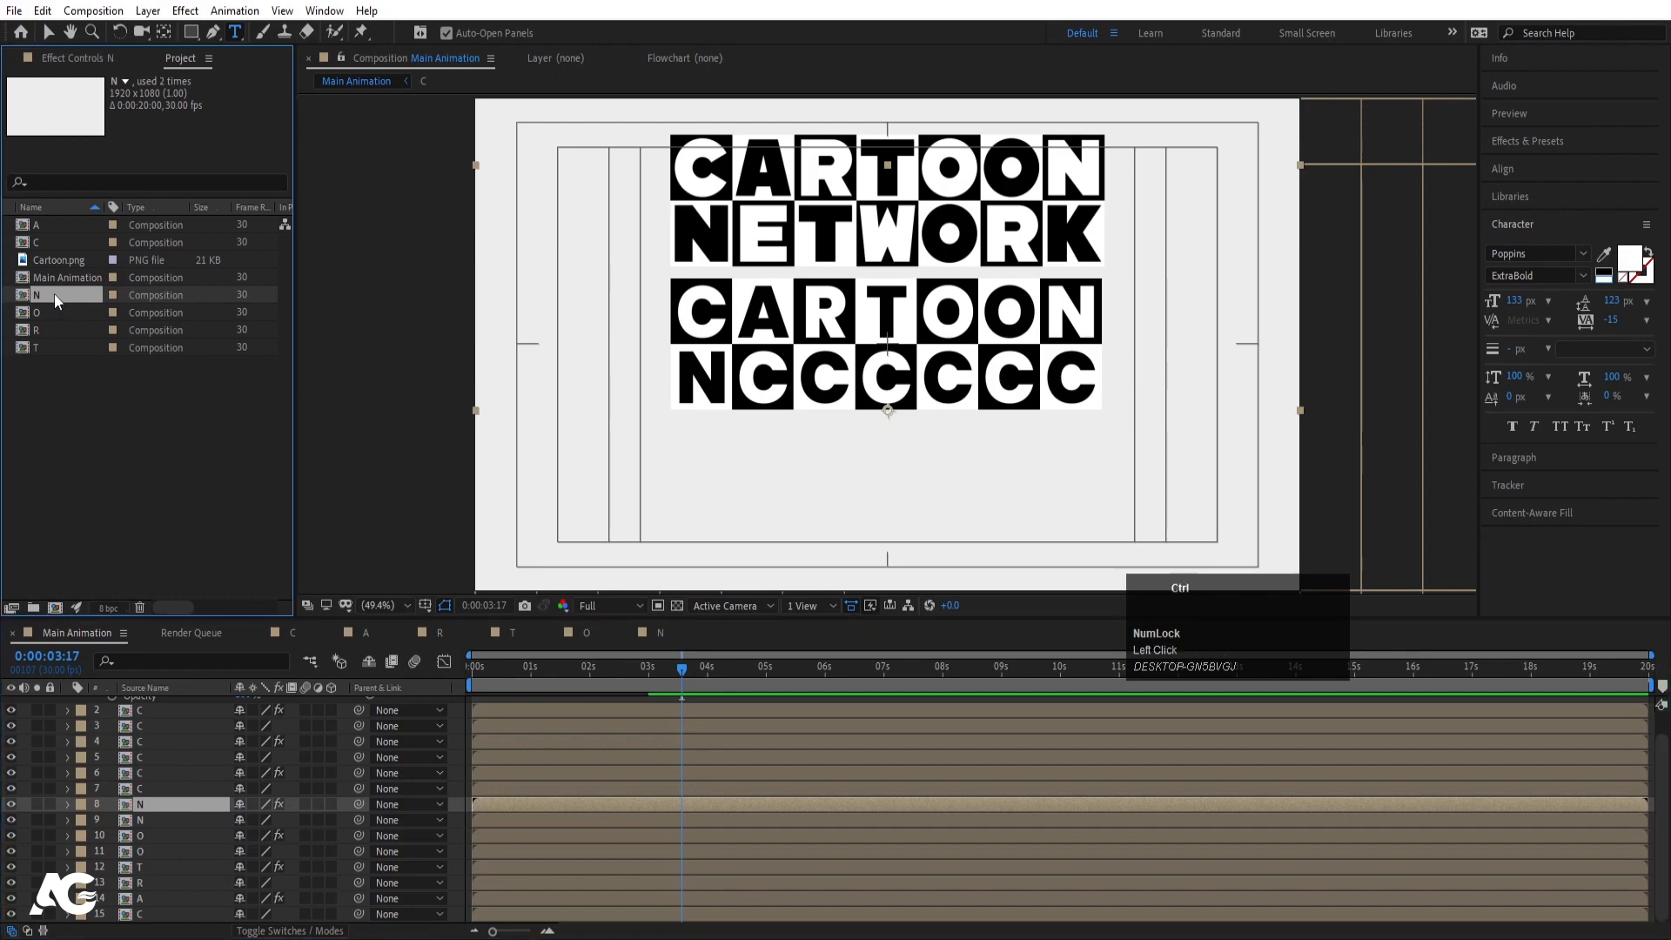
- Duplicate the N comp as E and retype its letter as E
key(ctrl+d)
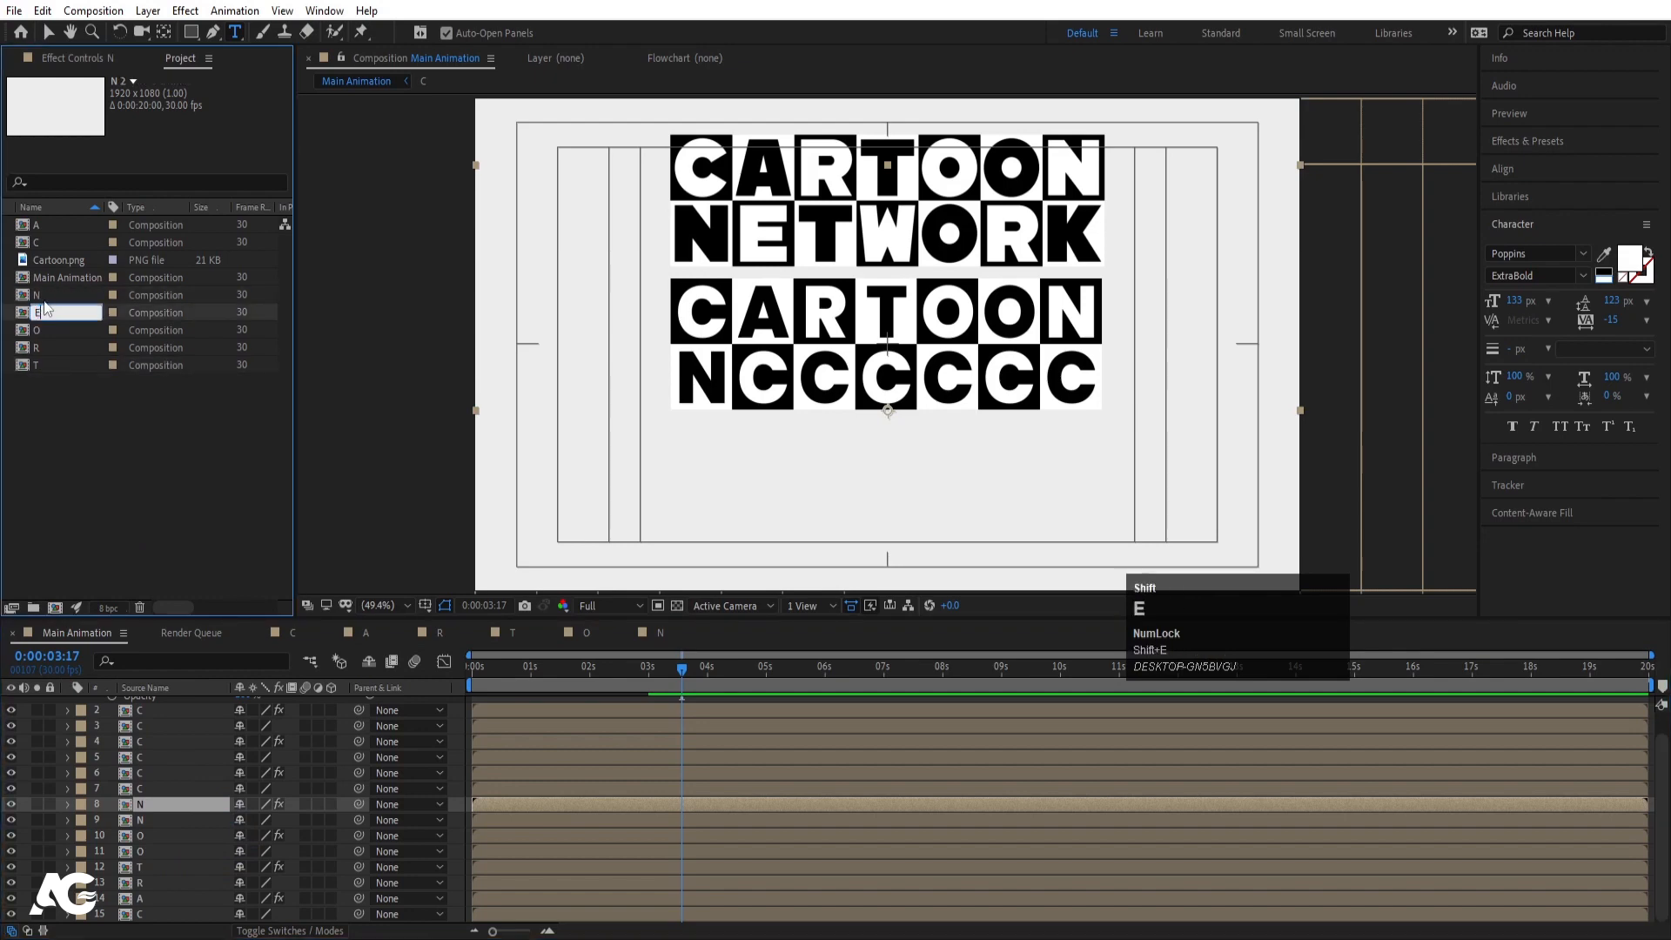
text(E)
key(Return)
double_click(62, 282)
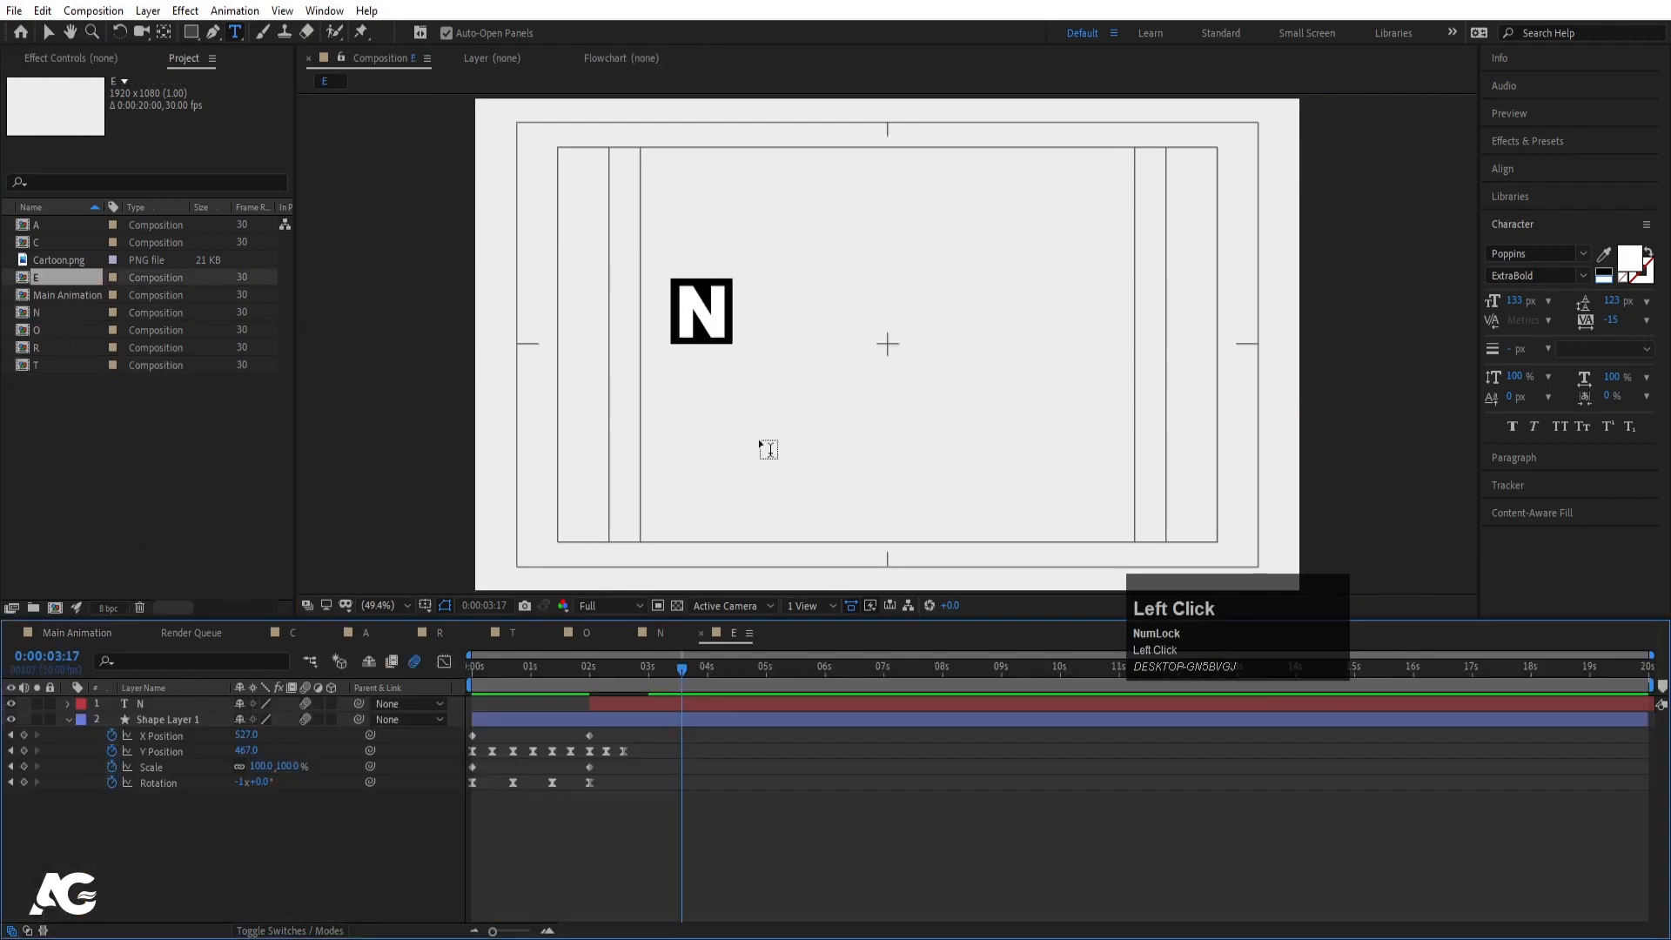
double_click(704, 309)
text(E)
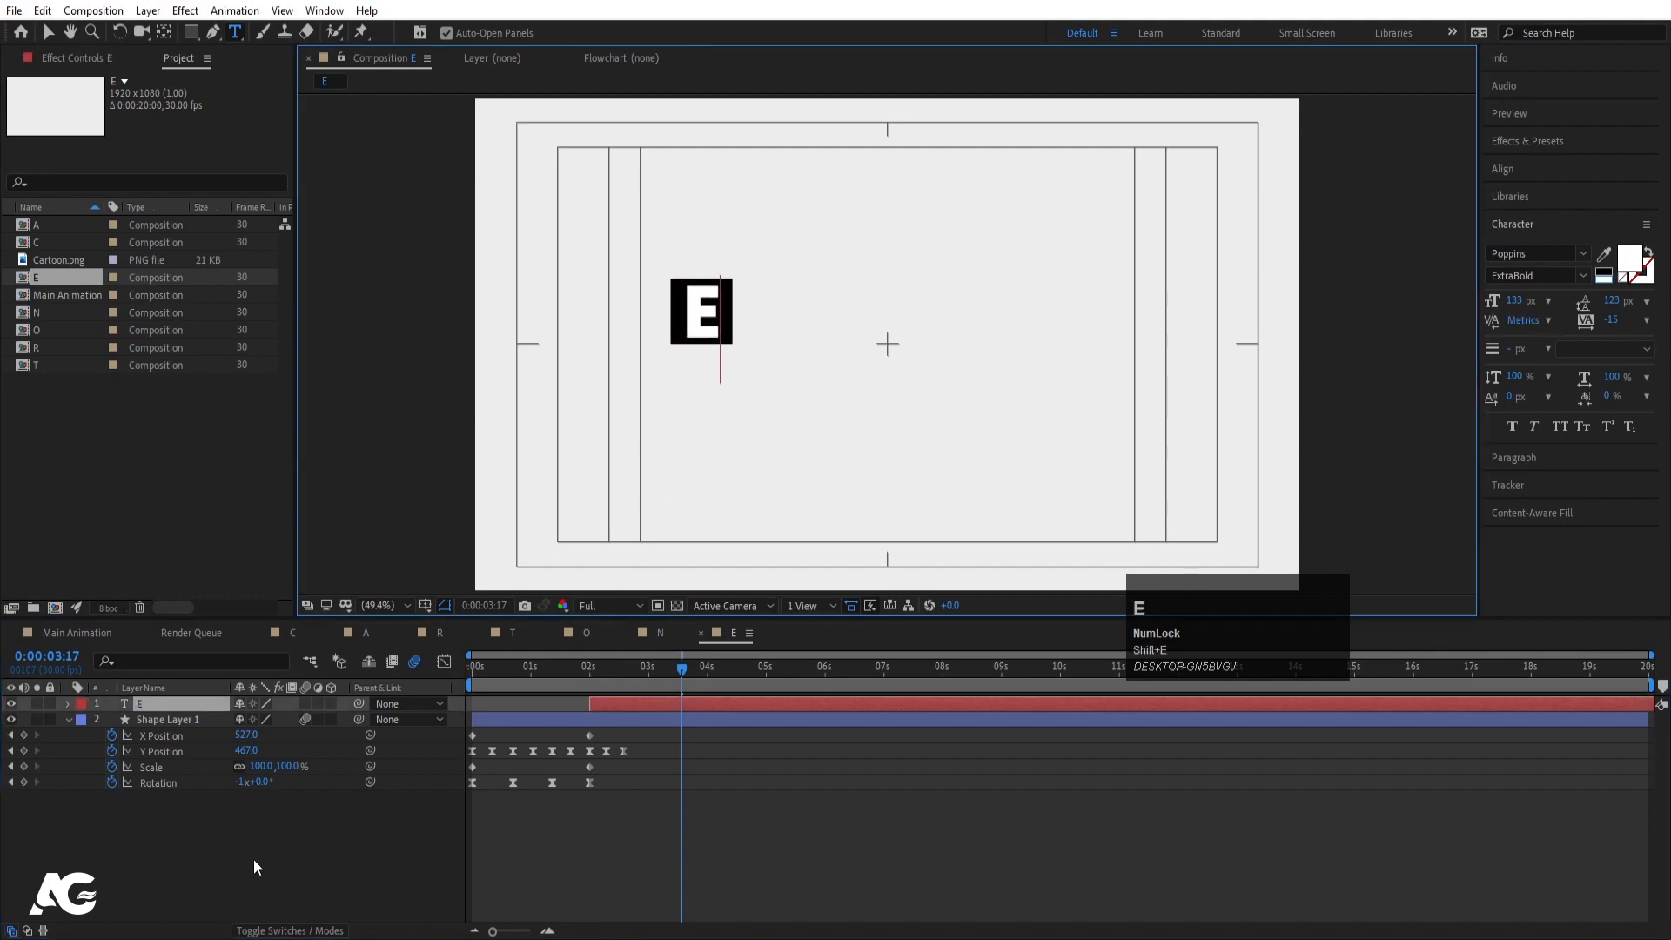
- In Main Animation, replace layer 7 with the E comp
click(76, 633)
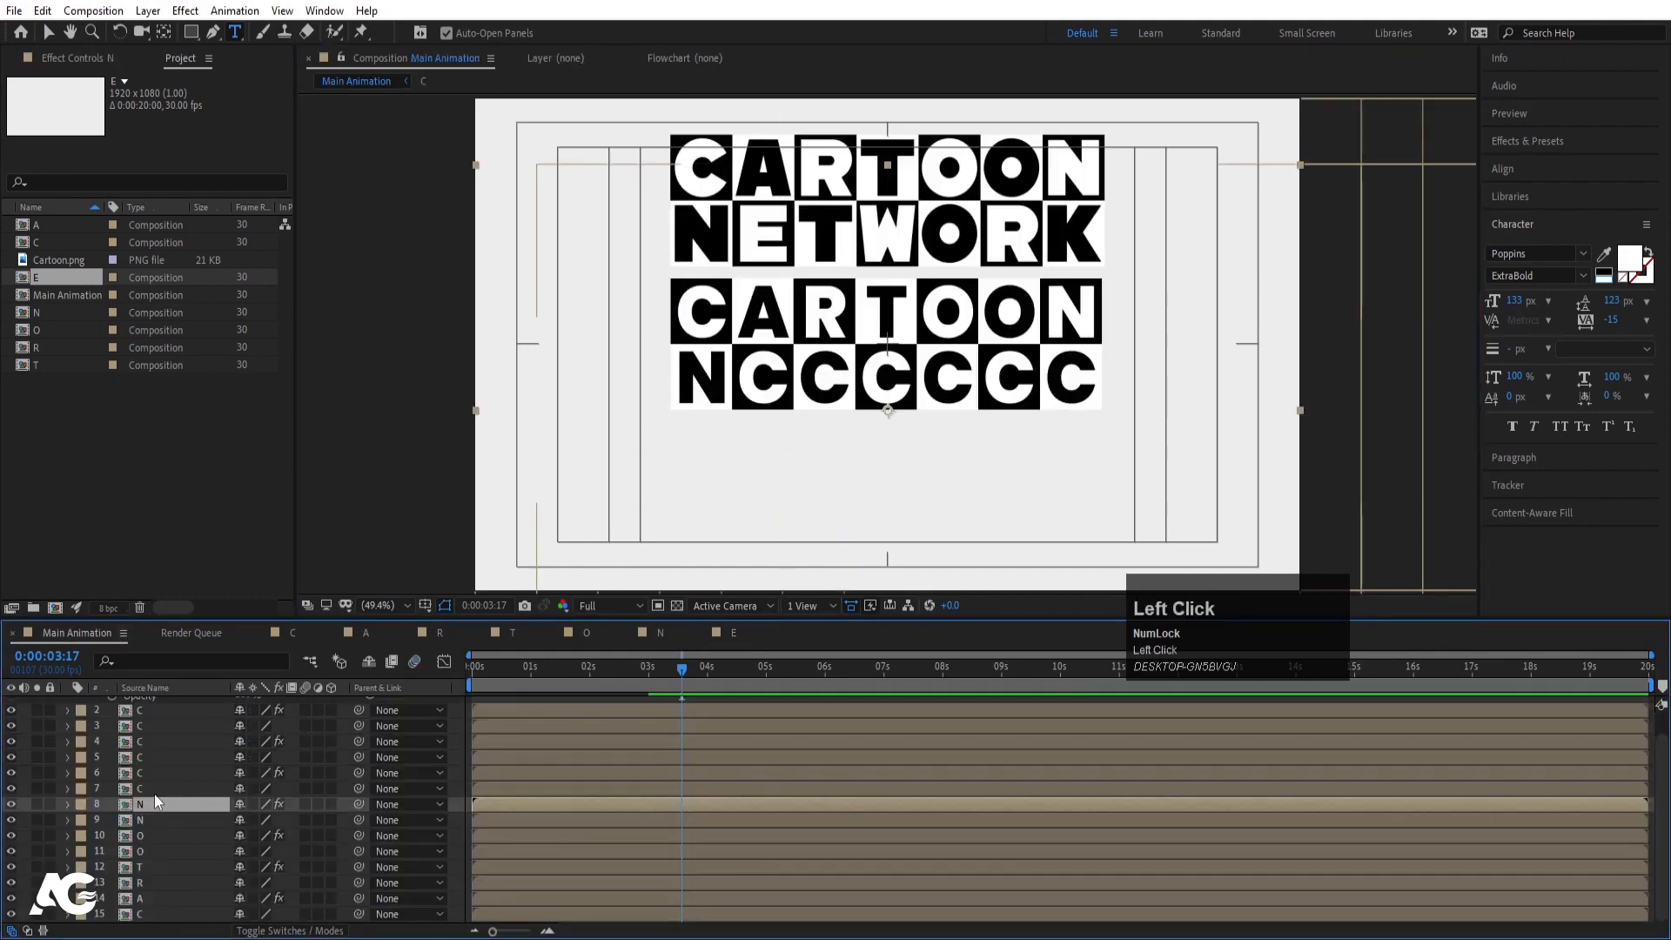
click(150, 789)
drag(46, 281, 186, 566)
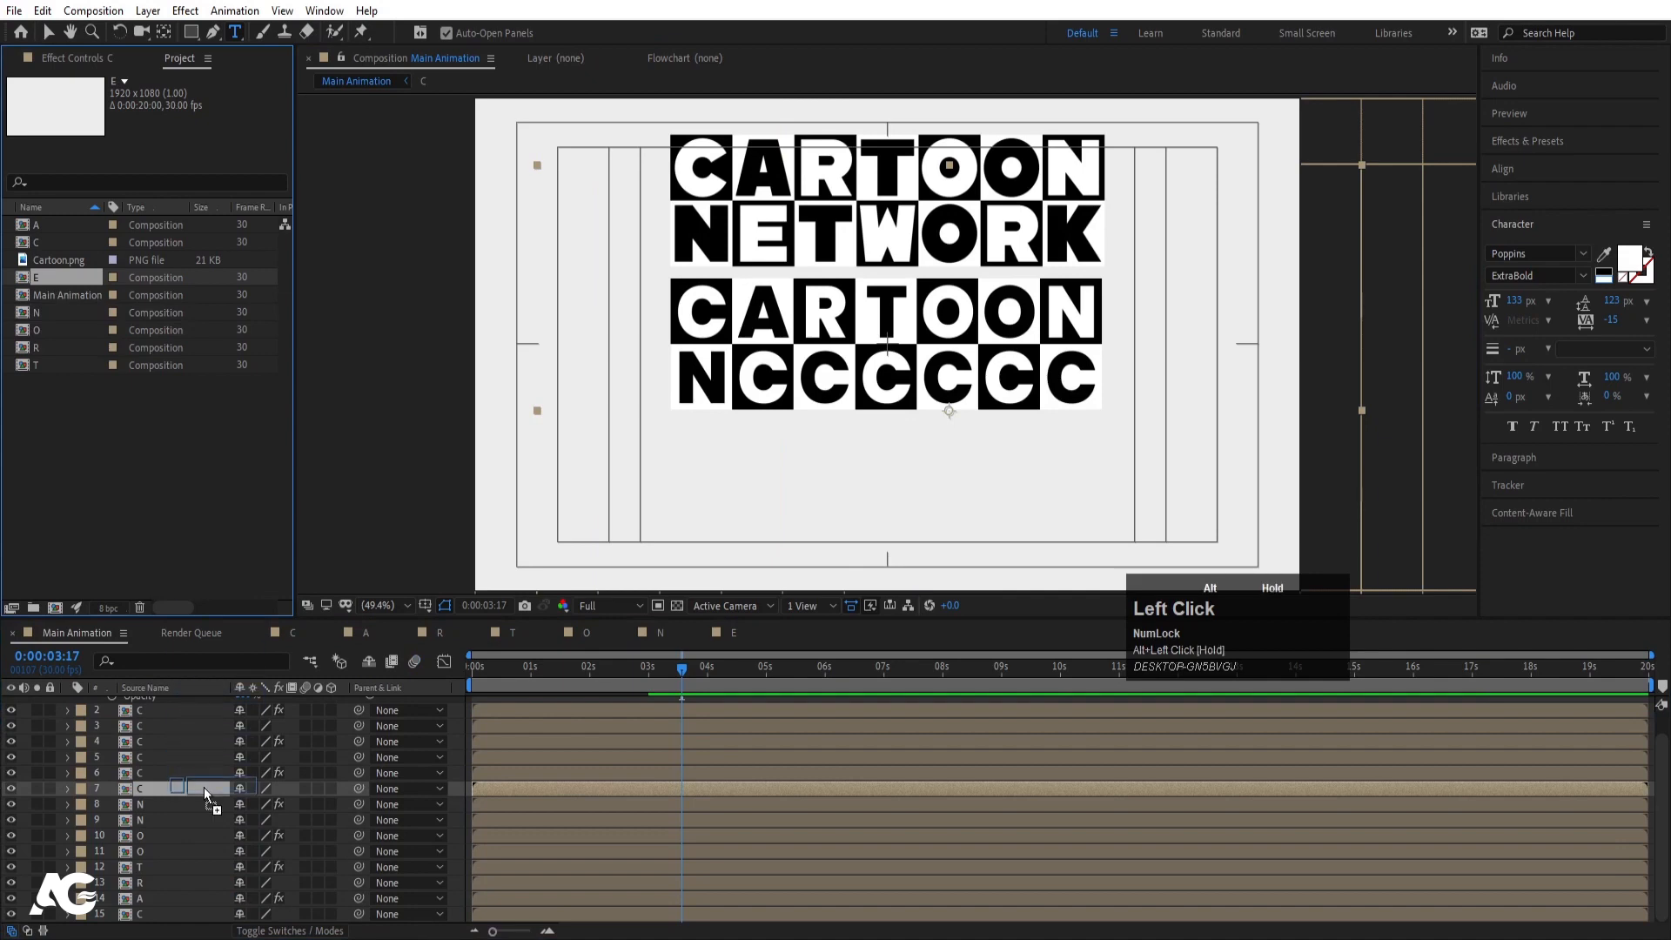
drag(204, 787, 204, 786)
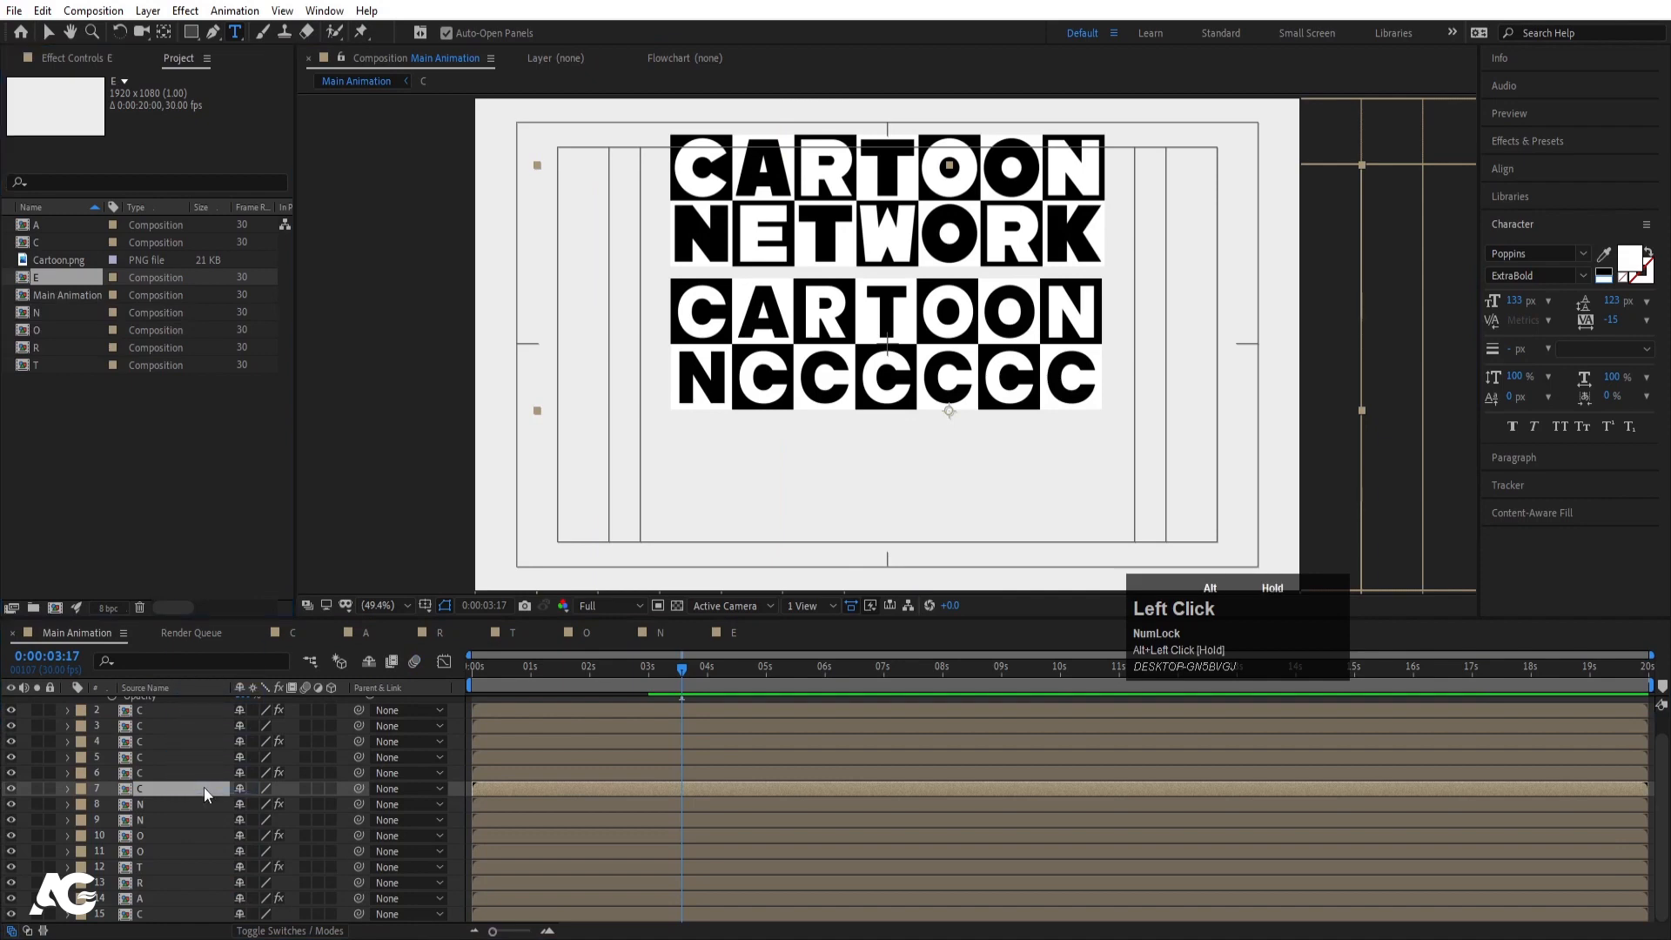
- Replace layer 6 with the T comp, then duplicate the T comp
click(51, 279)
click(48, 367)
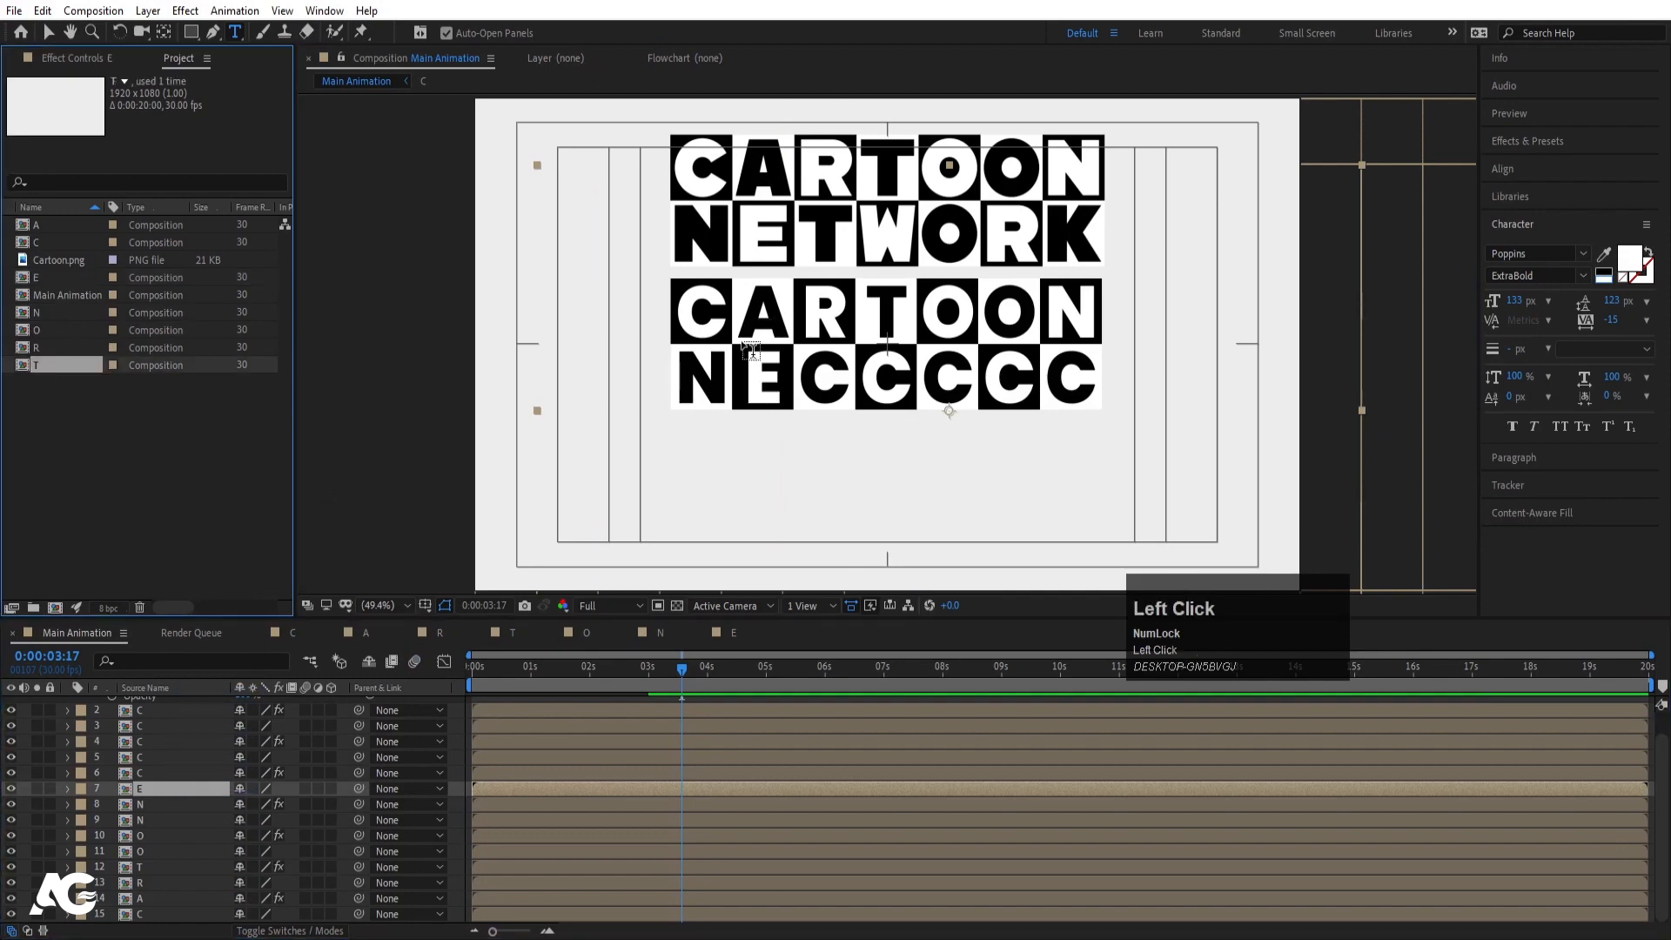
click(153, 773)
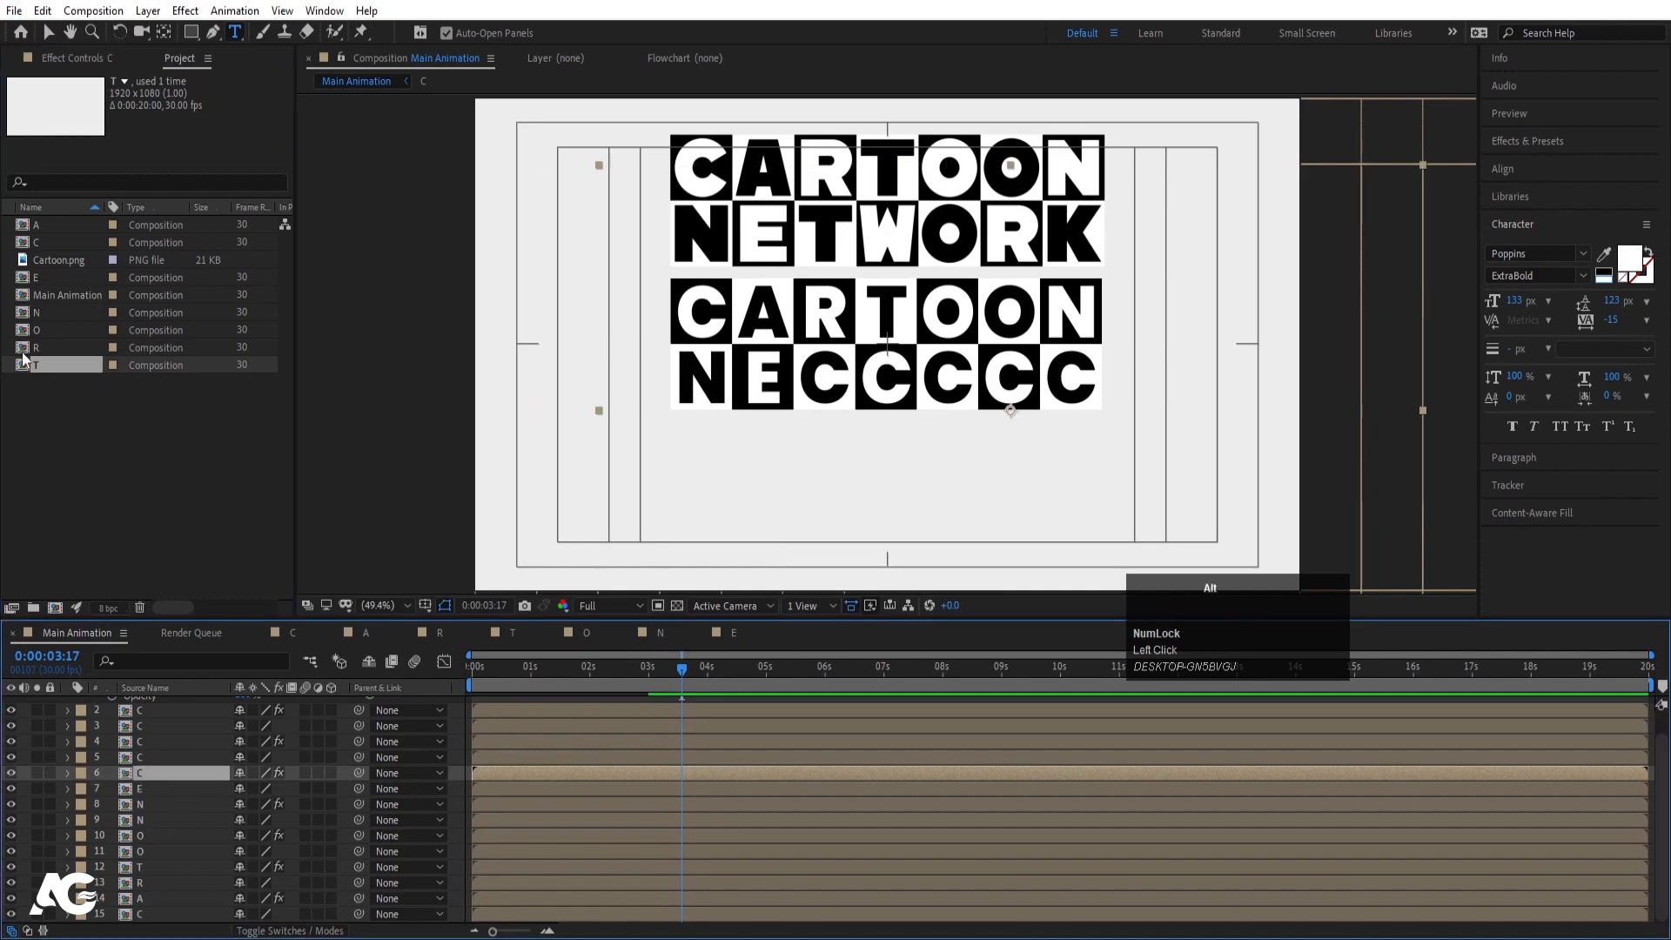
drag(48, 370, 149, 775)
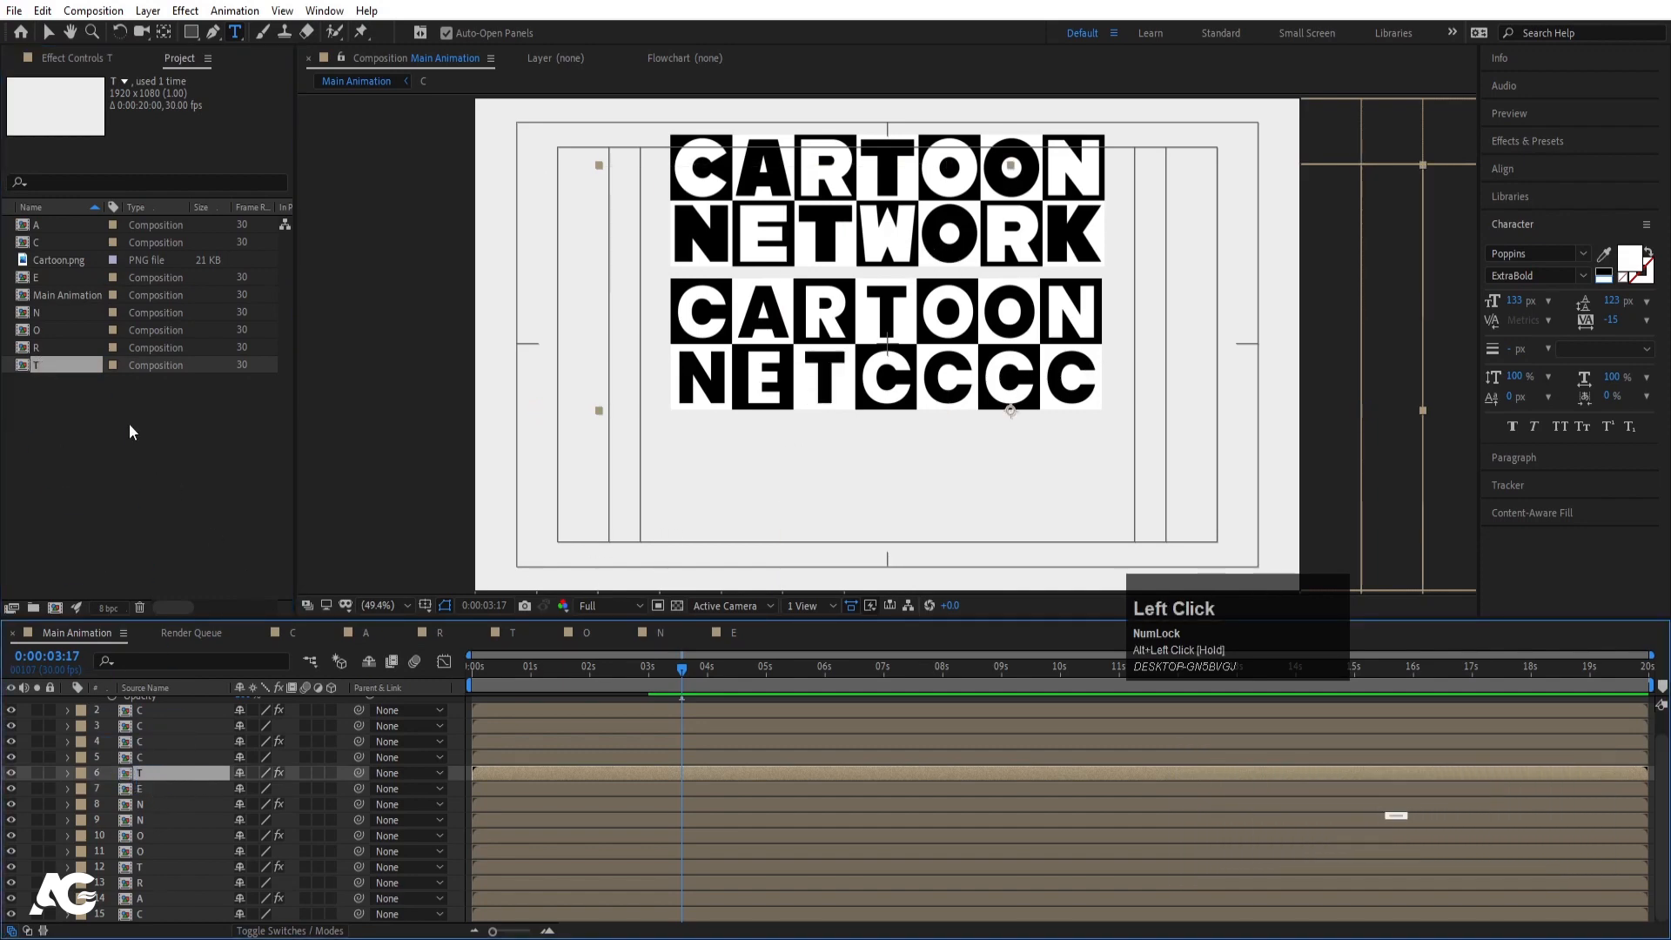
key(ctrl+d)
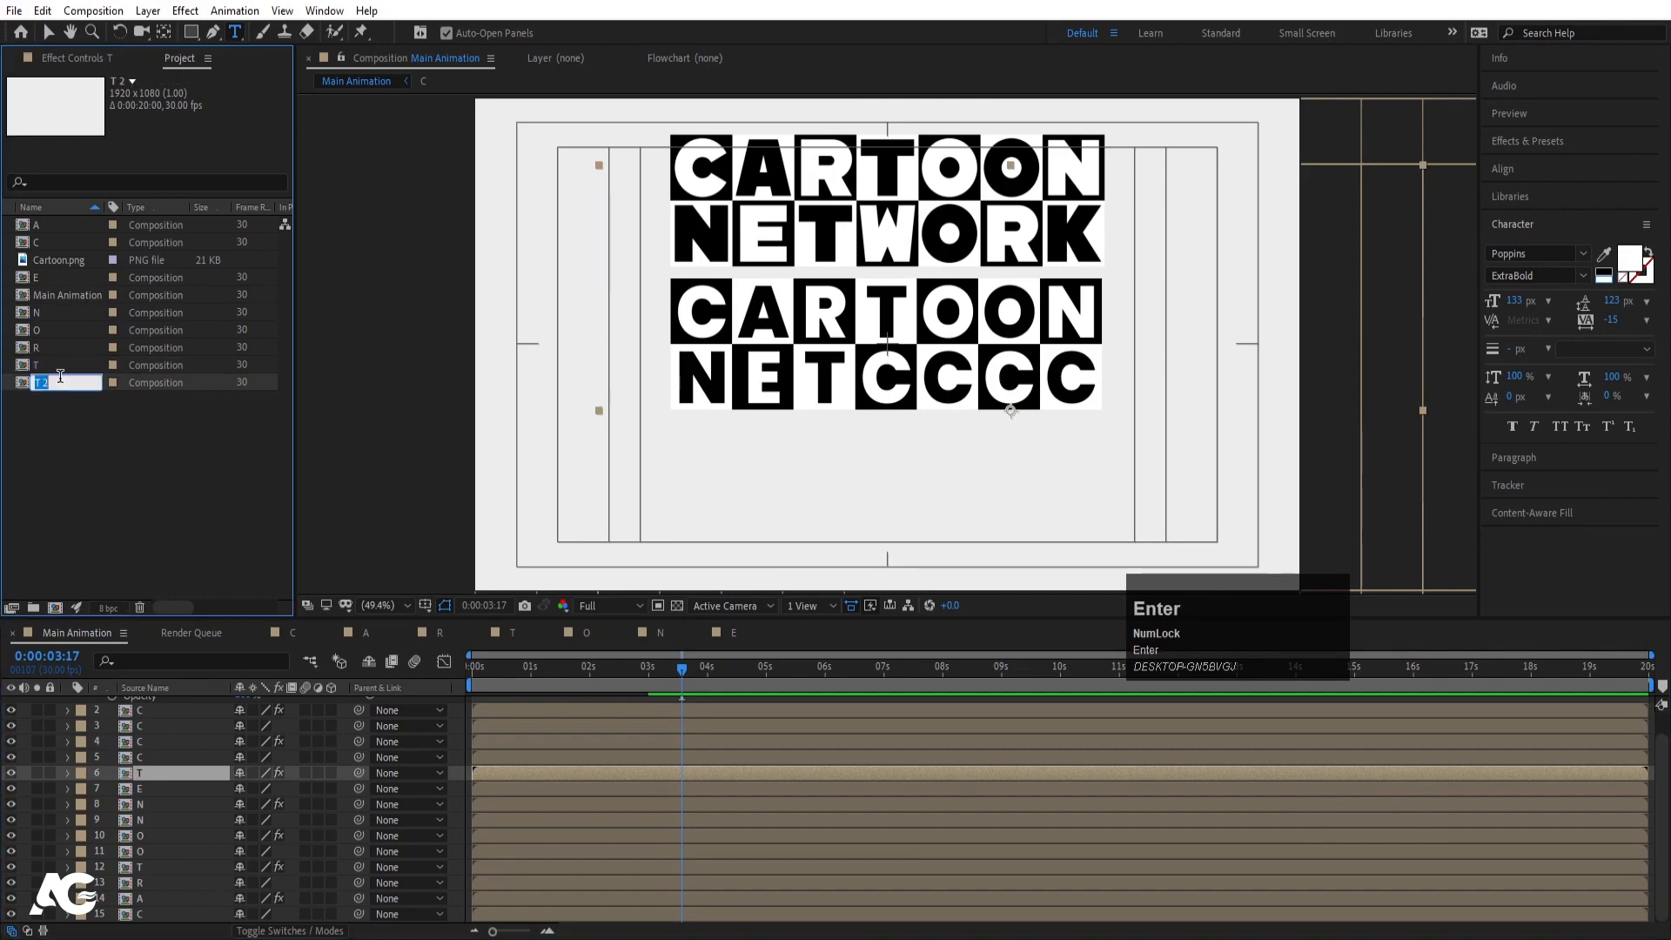
- Name the T copy W and change its letter text to W
key(Return)
double_click(60, 384)
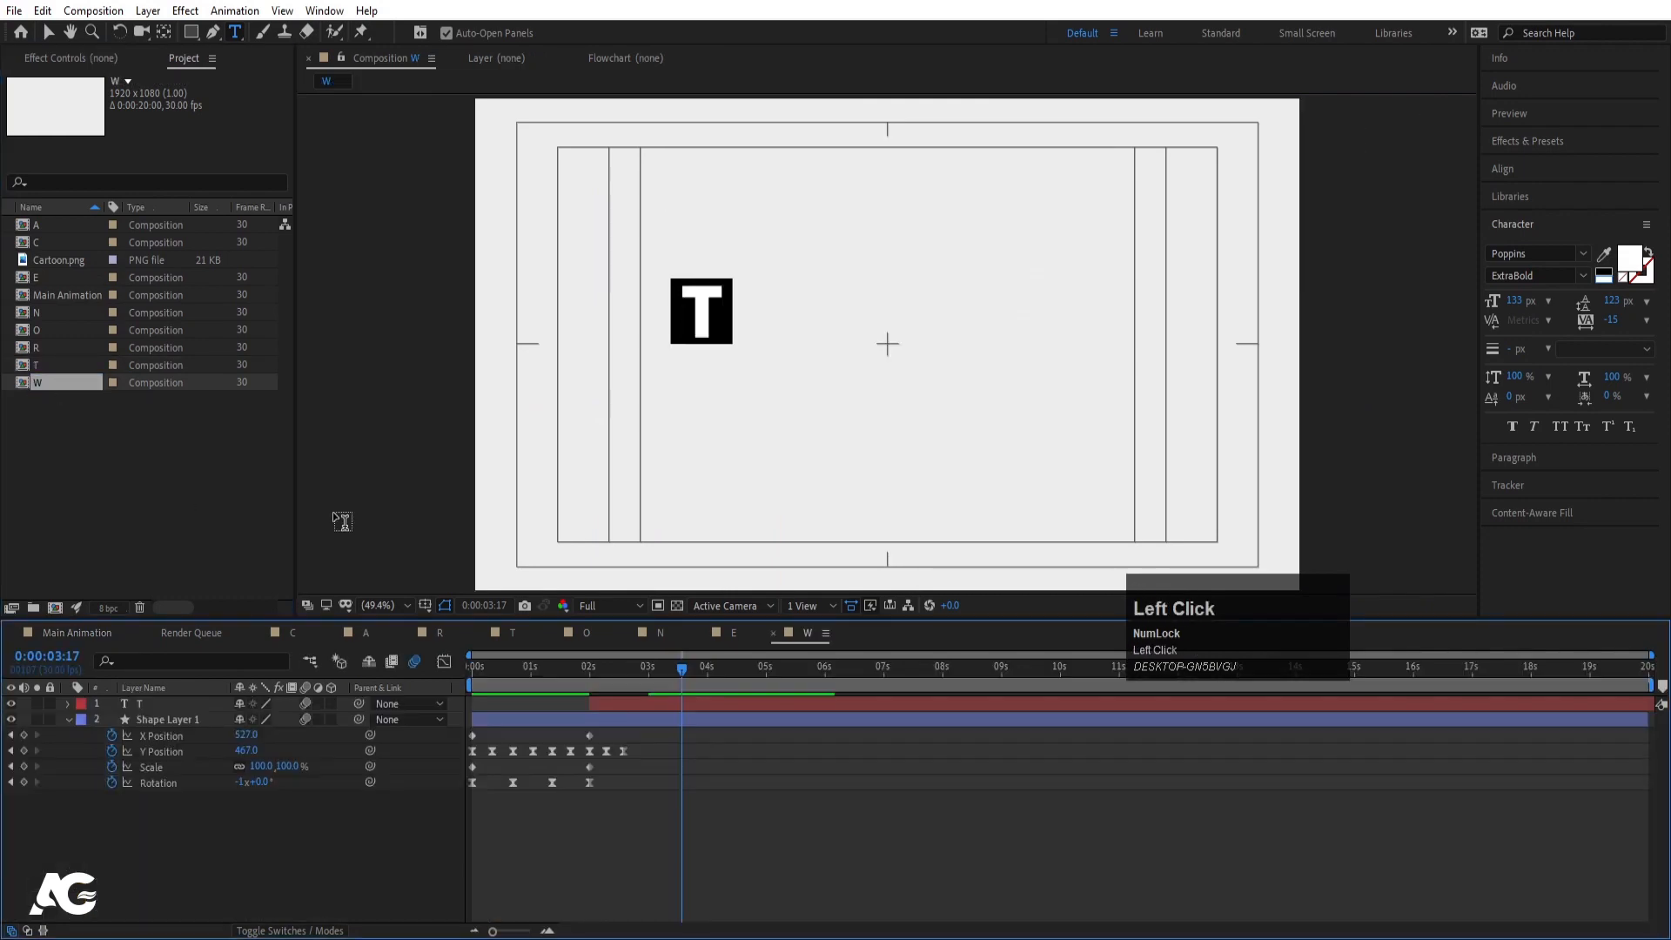
click(721, 311)
key(ctrl+a)
text(W)
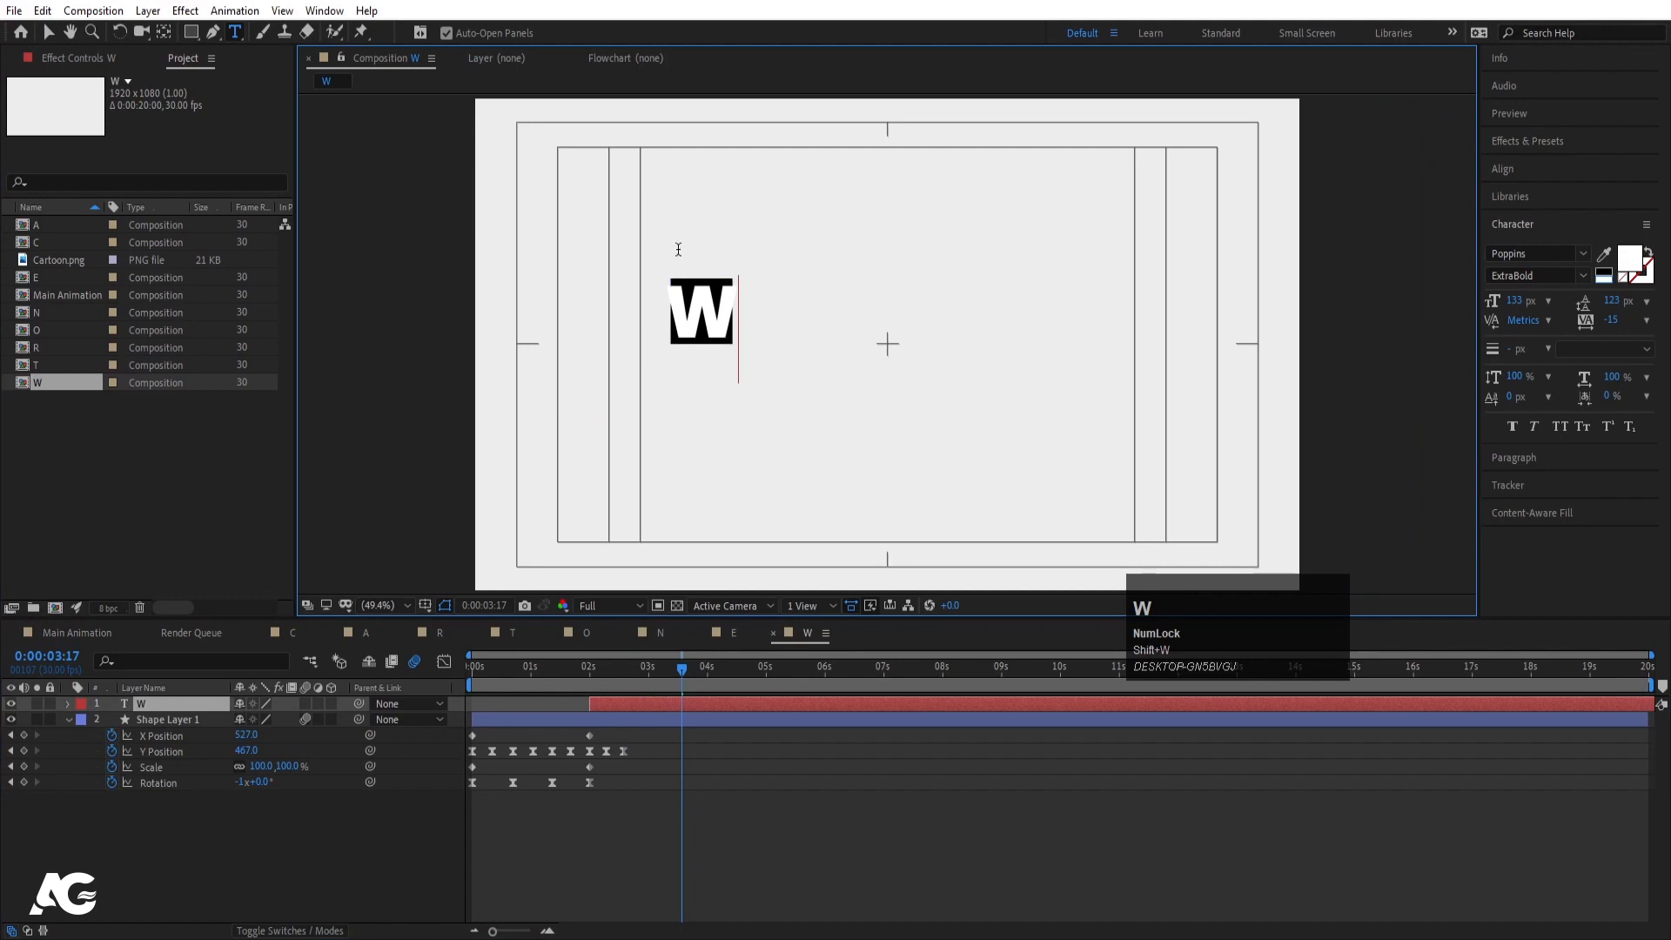
- Lower the W letter's Scale keyframe at 2:14 and preview the bounce
click(192, 701)
key(s)
key(j)
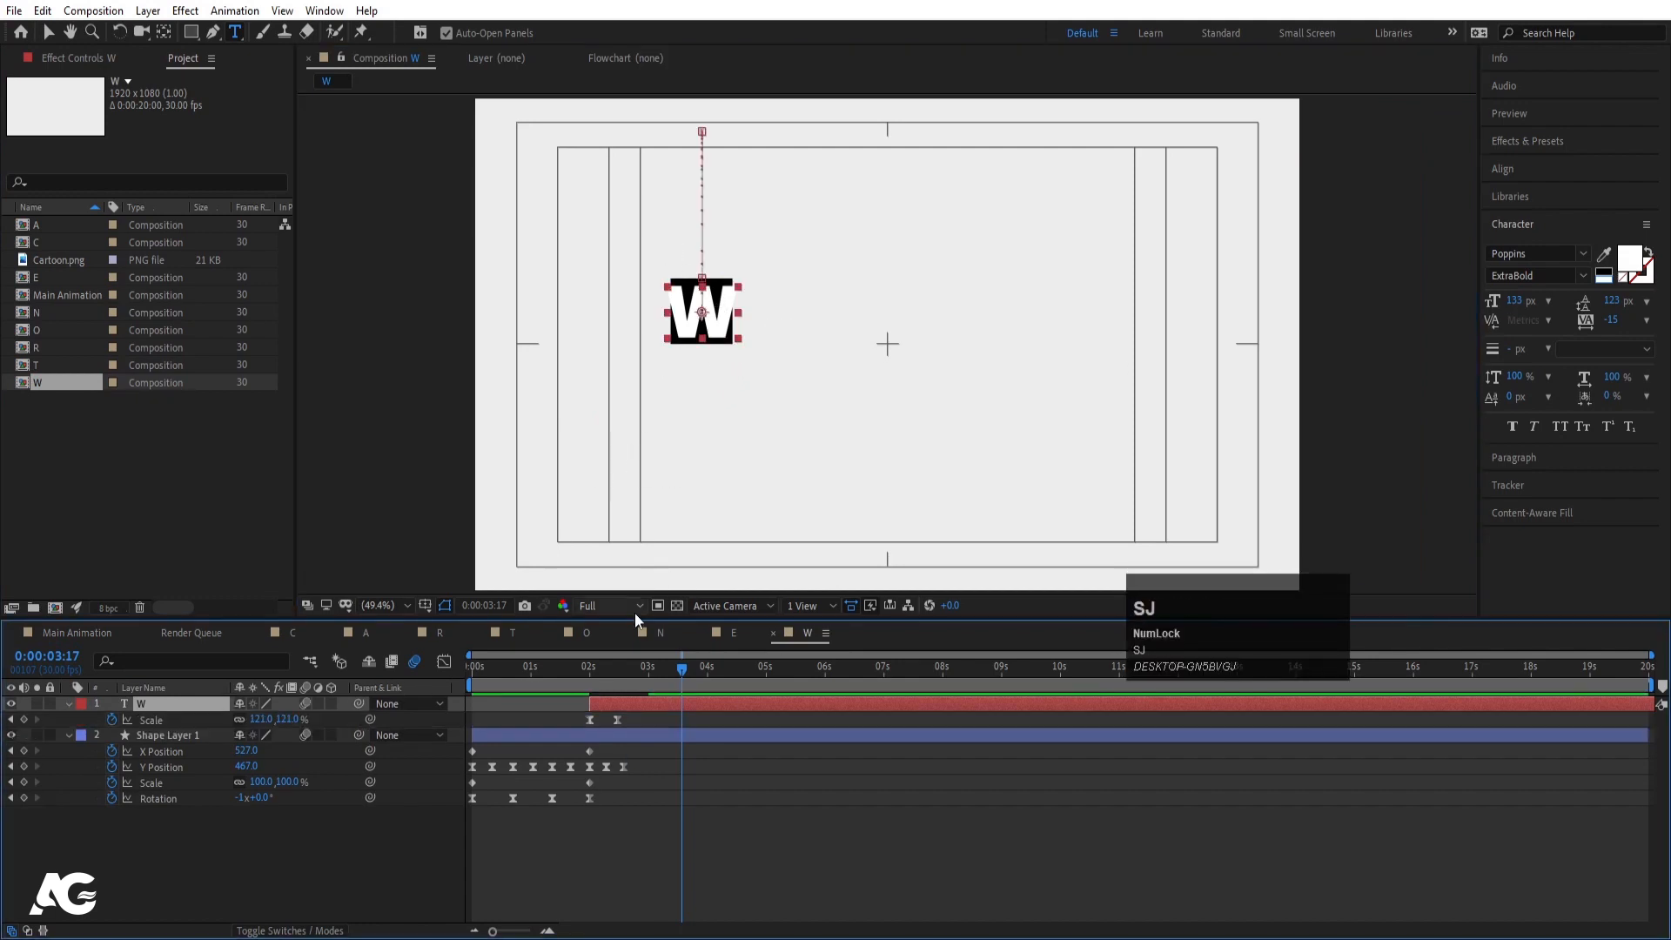
key(j)
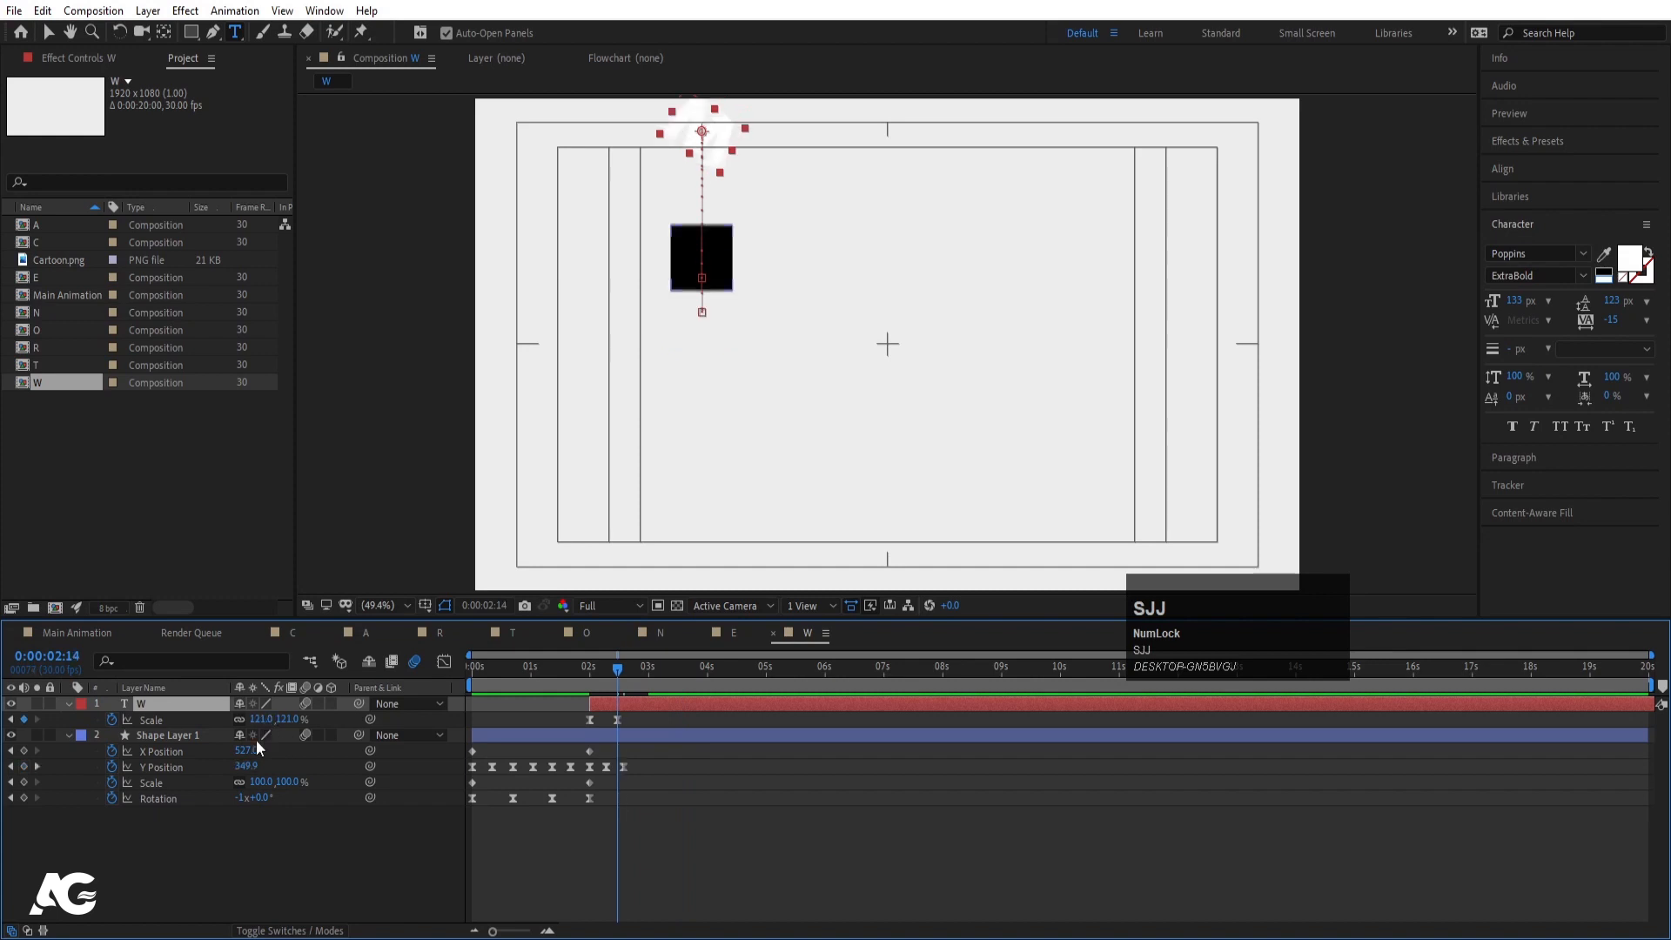
drag(262, 721, 247, 720)
key(space)
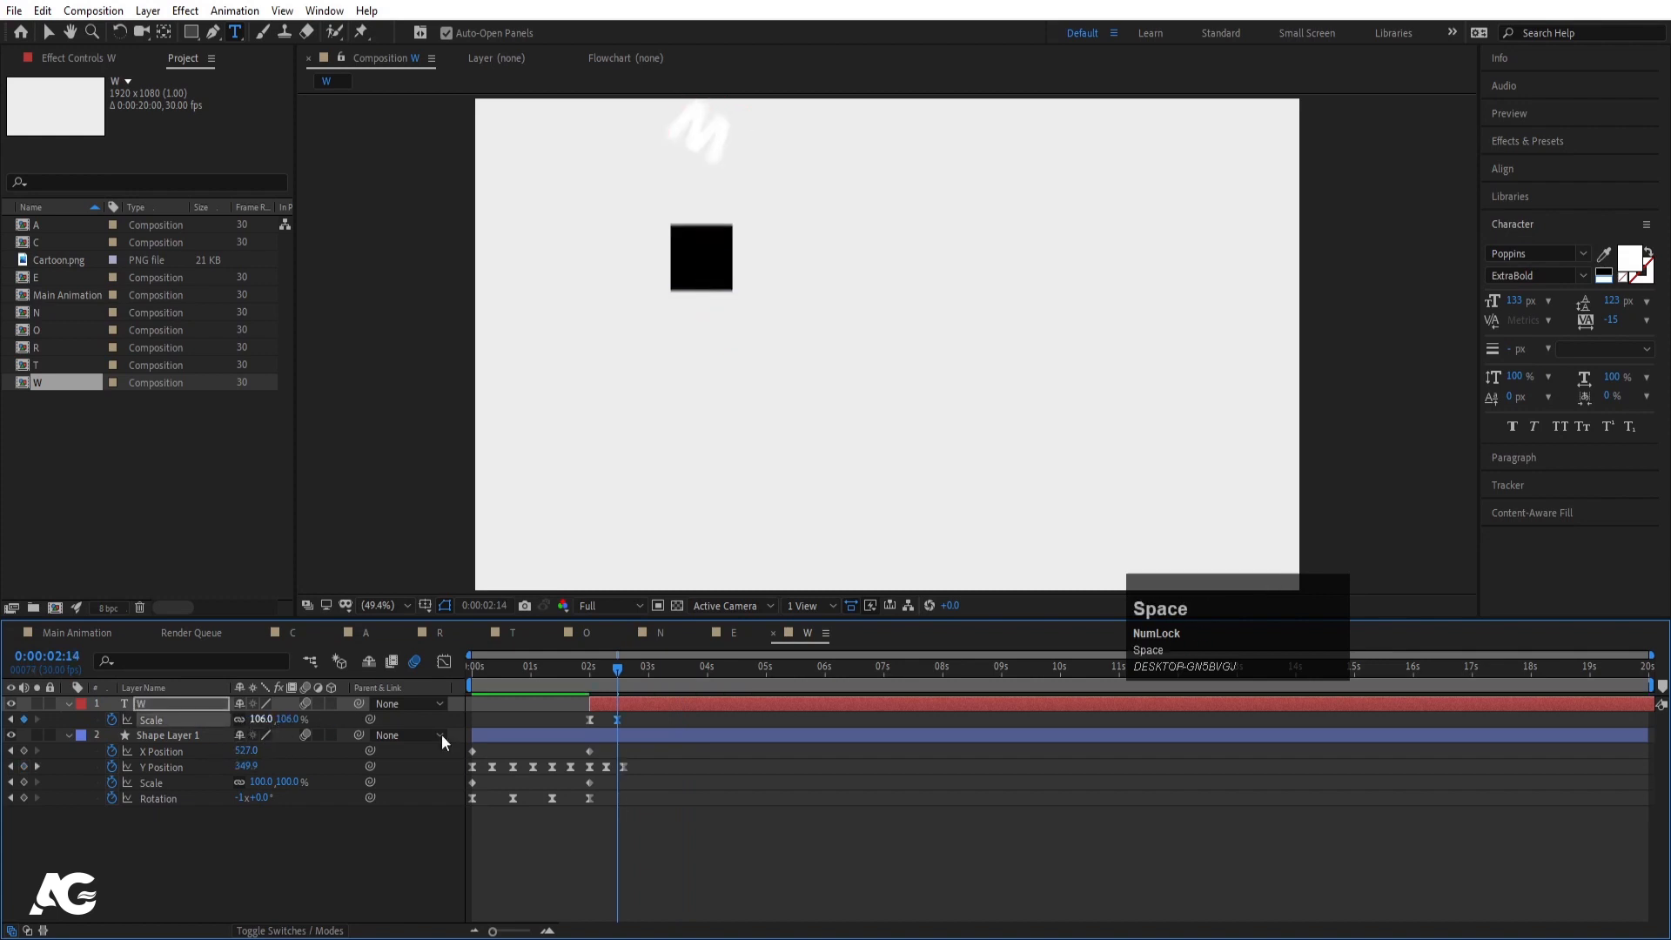
key(space)
key(j)
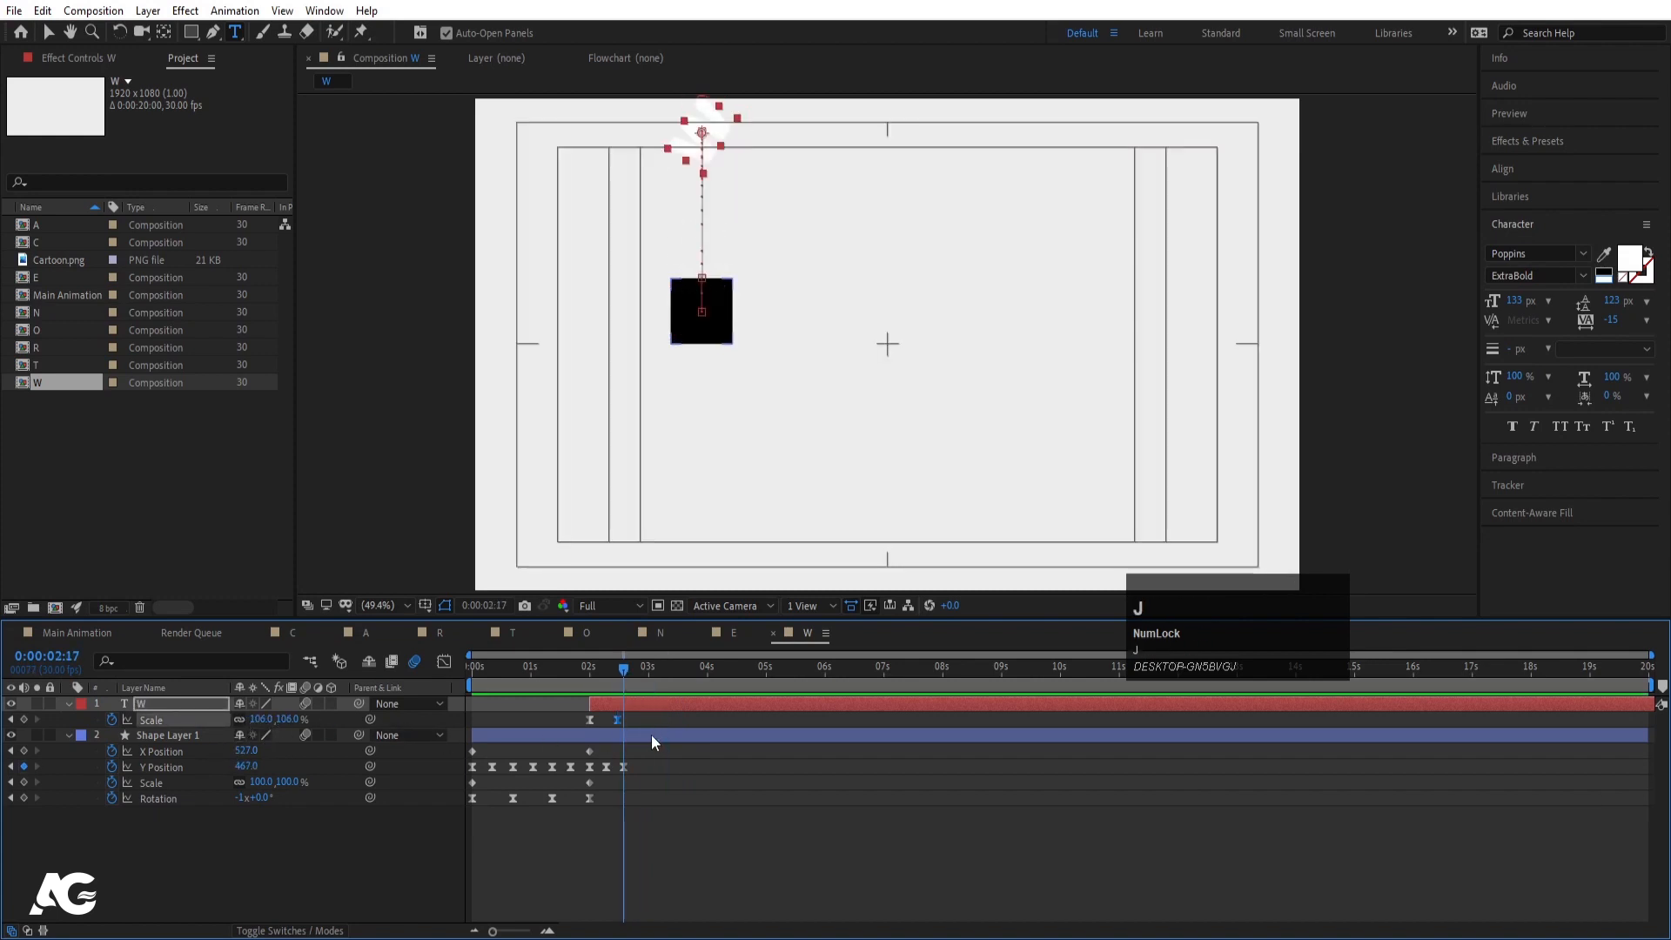
key(j)
drag(266, 721, 245, 718)
key(space)
key(space)
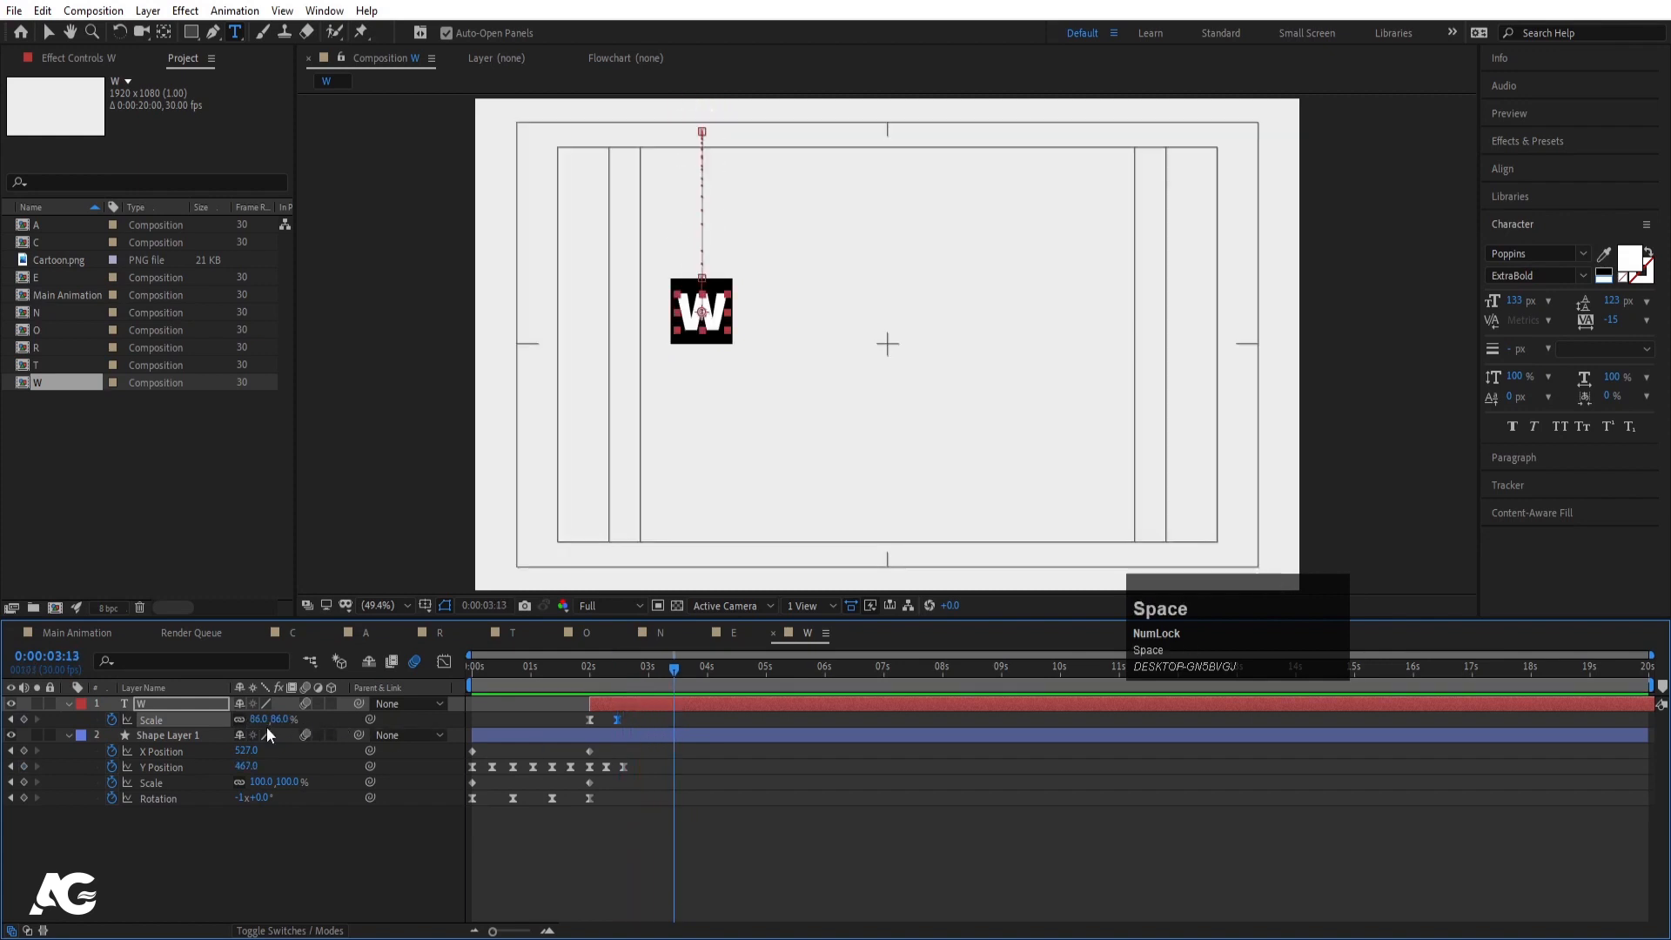
- In Main Animation, replace layer 5 with the W comp and open it
click(92, 634)
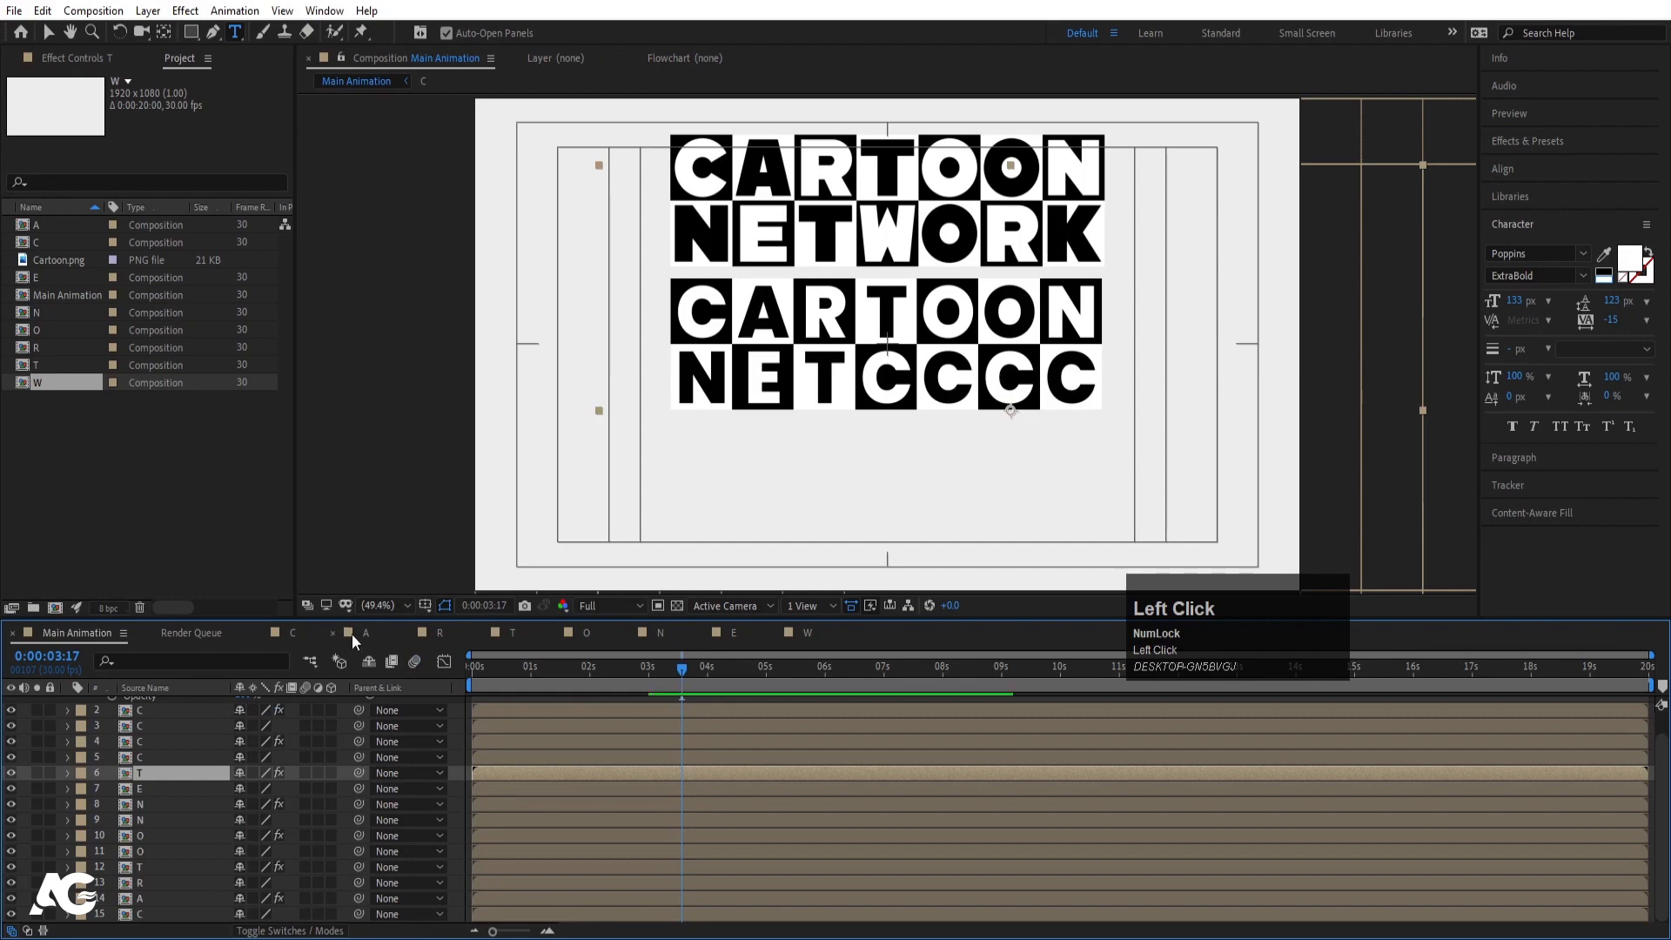
click(152, 757)
drag(77, 383, 172, 703)
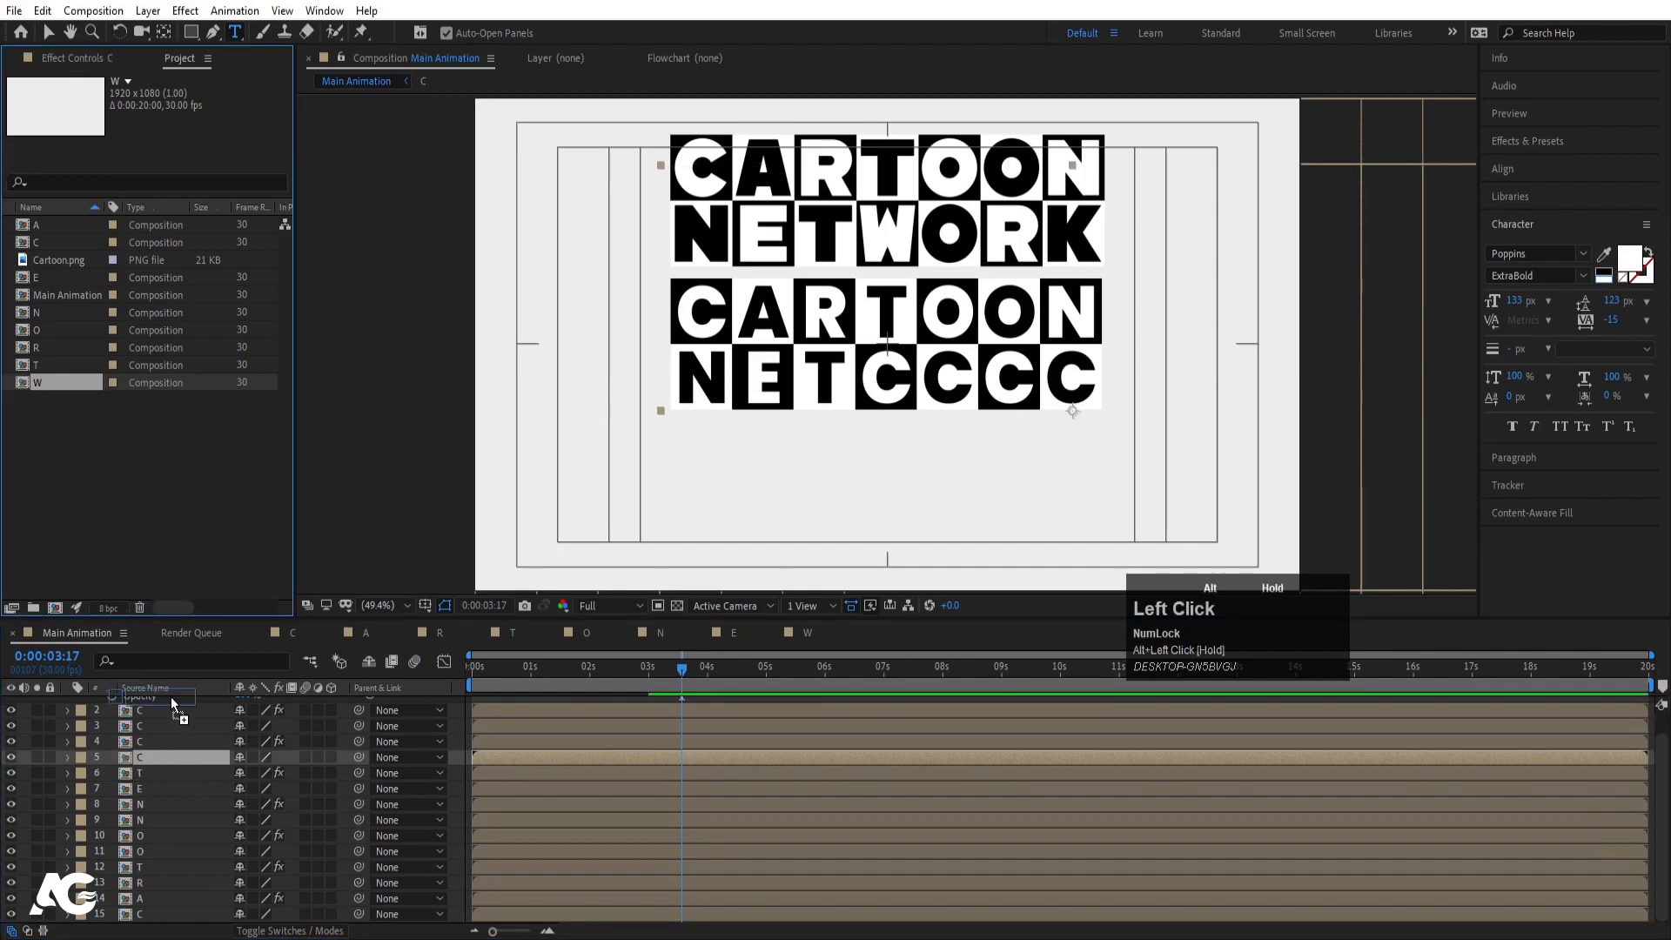
drag(200, 764, 200, 756)
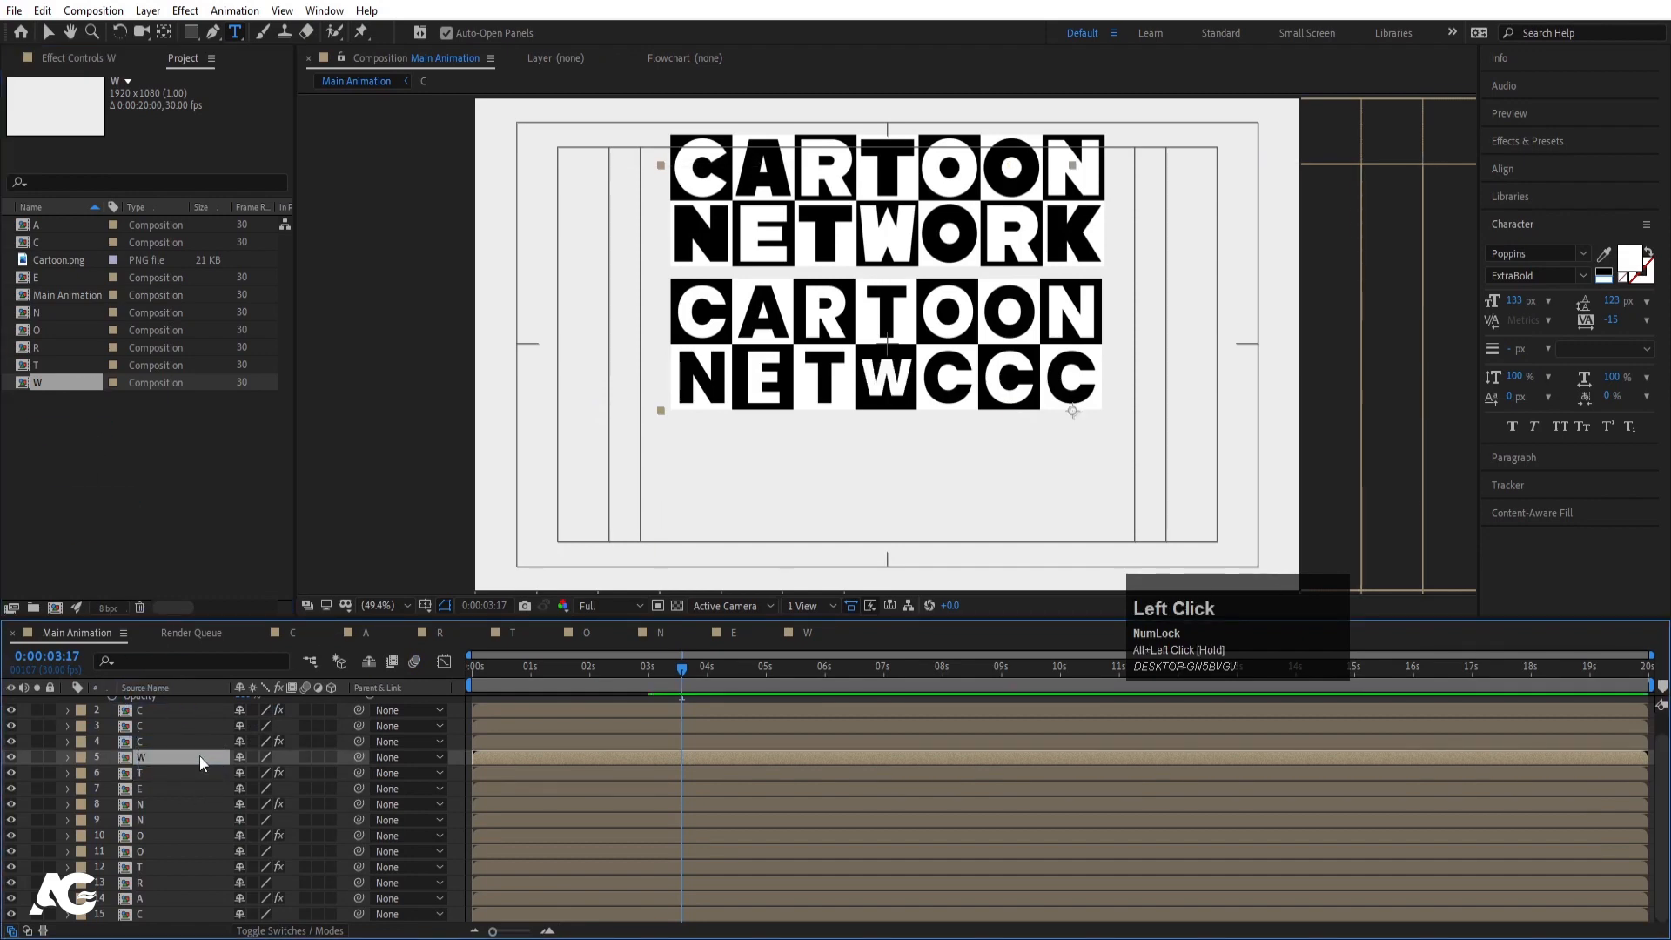
double_click(165, 757)
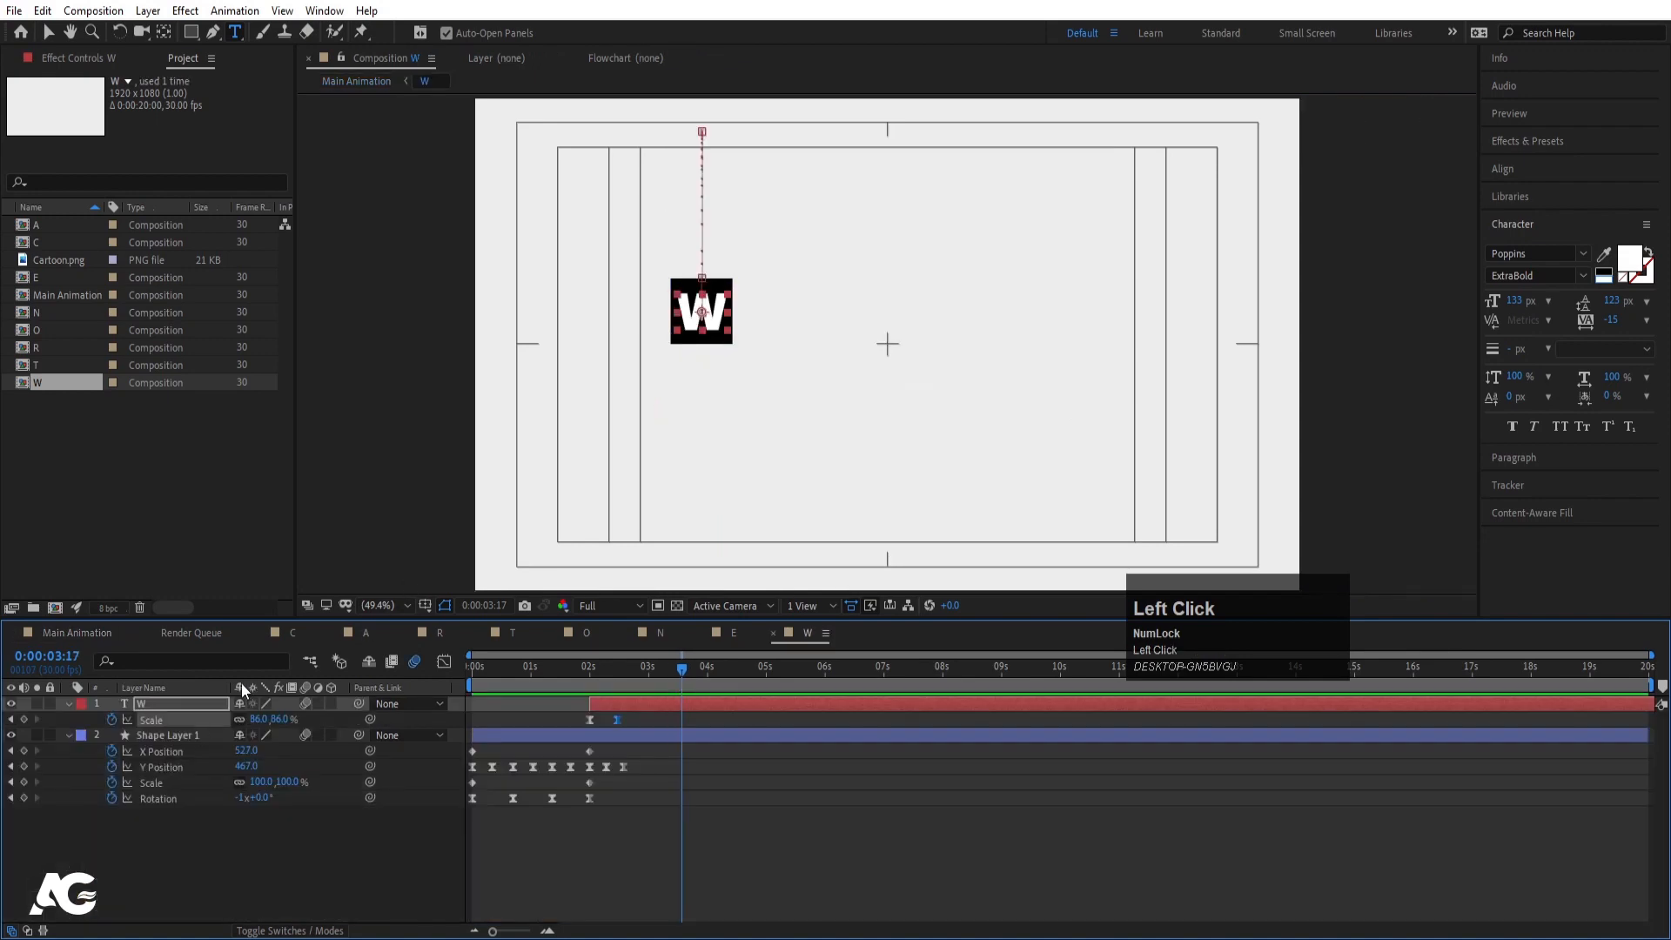
- Add a Null 1 layer over the W letter and parent the W text to it
click(280, 871)
right_click(280, 871)
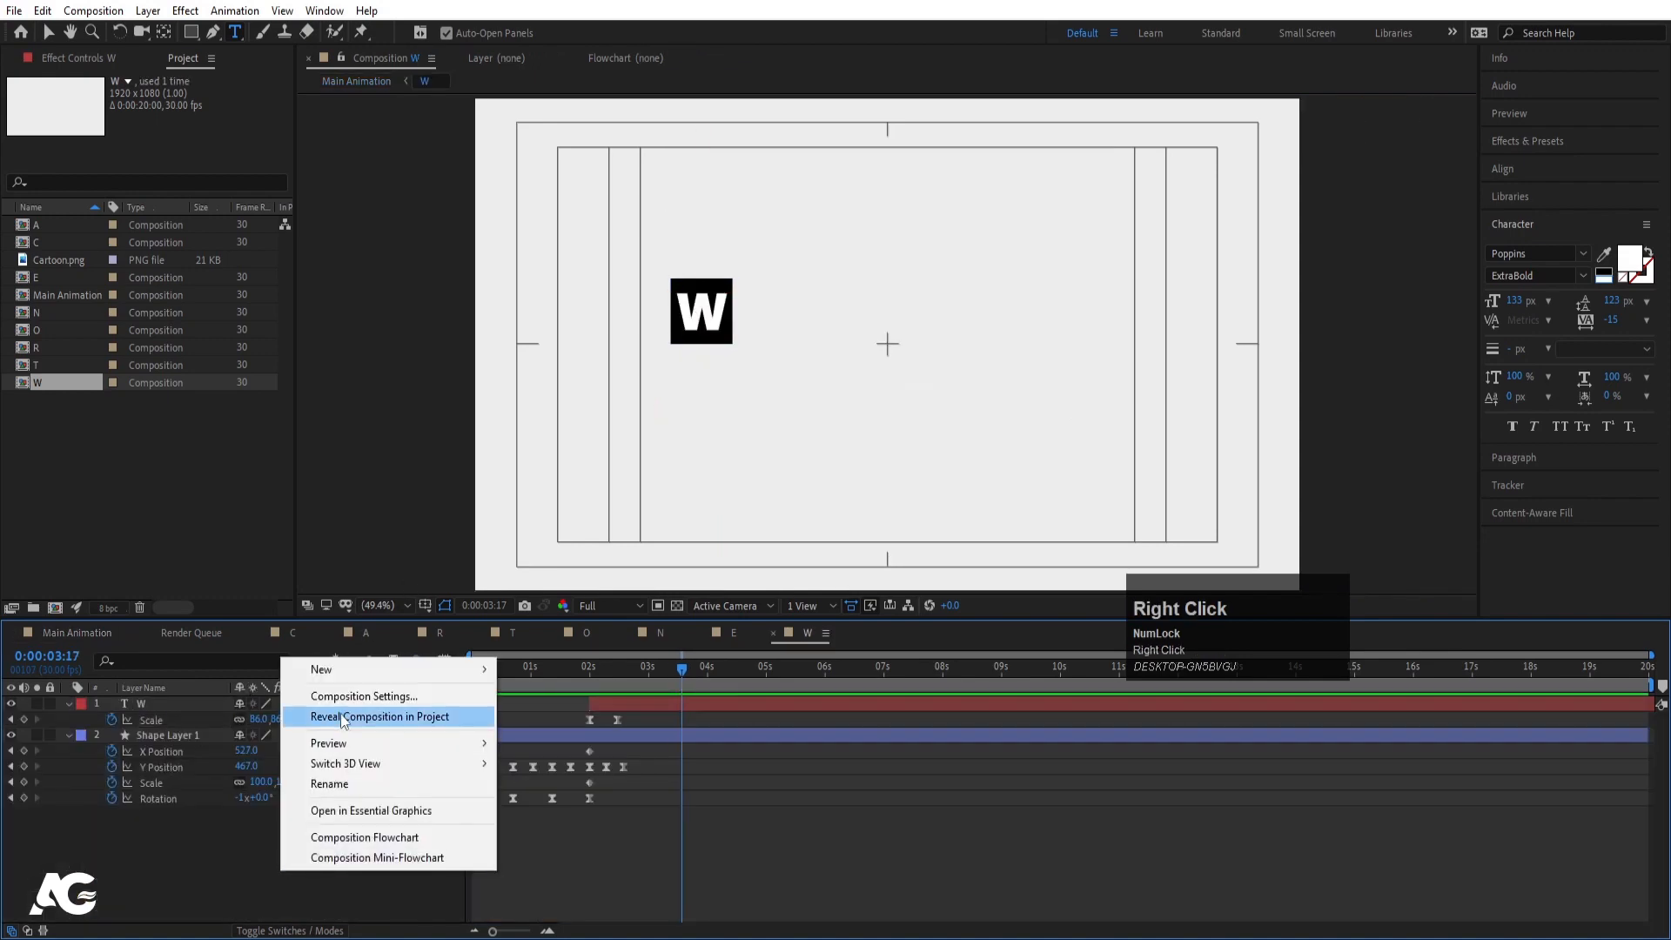
mouse_move(323, 677)
click(546, 776)
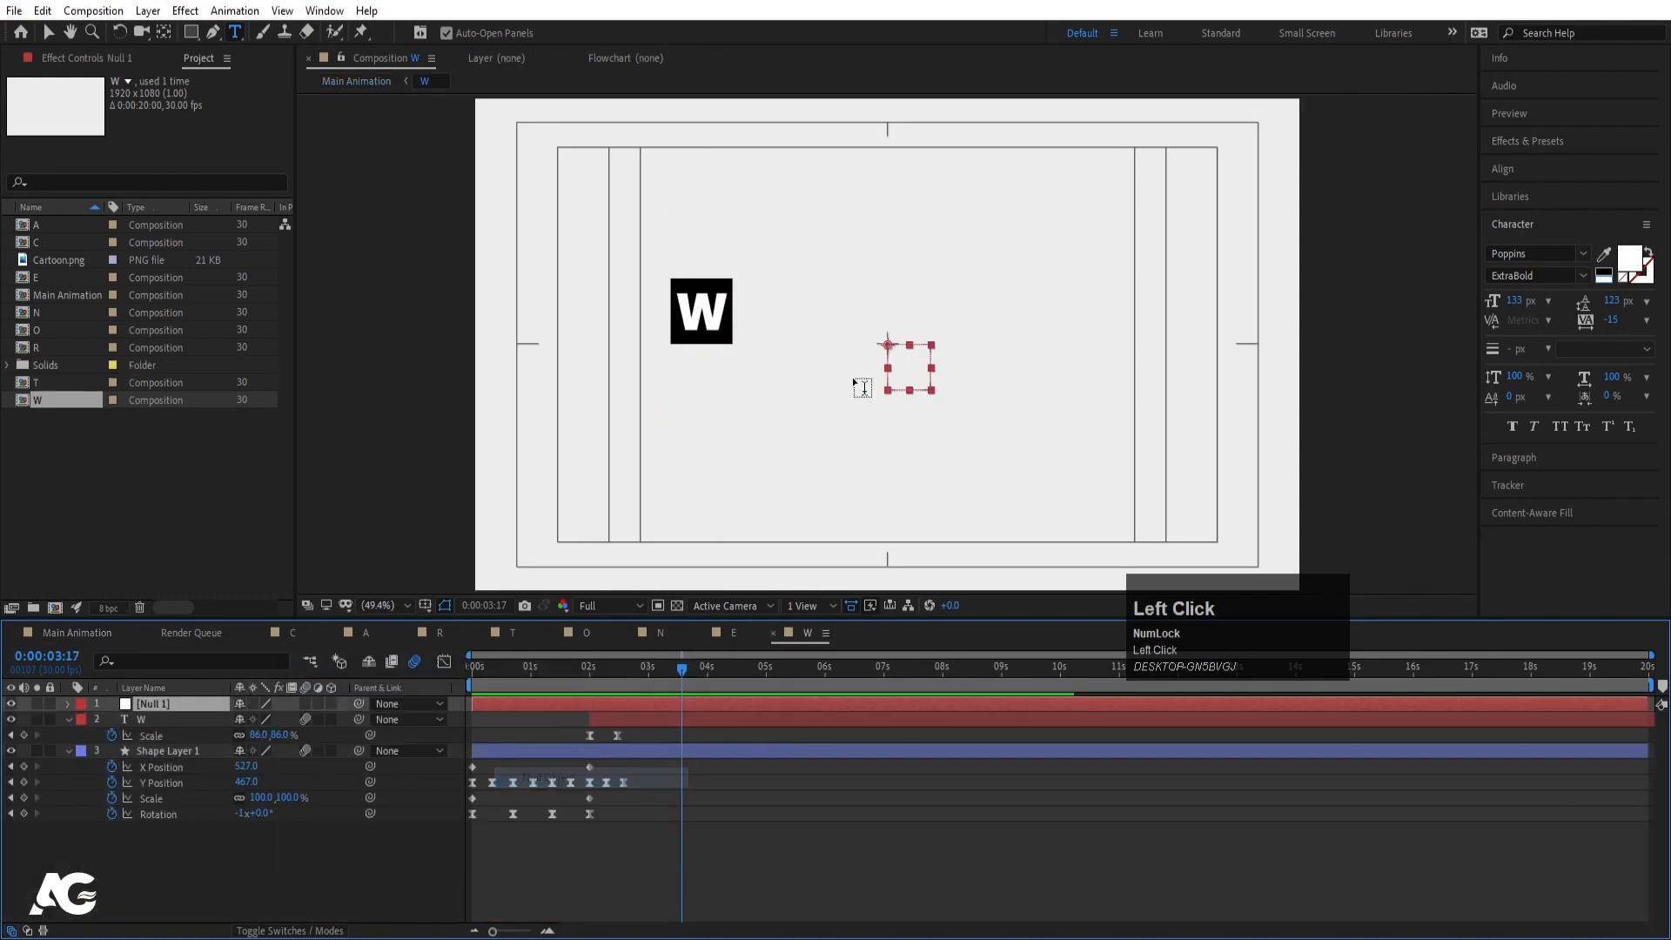
key(v)
drag(907, 380, 720, 346)
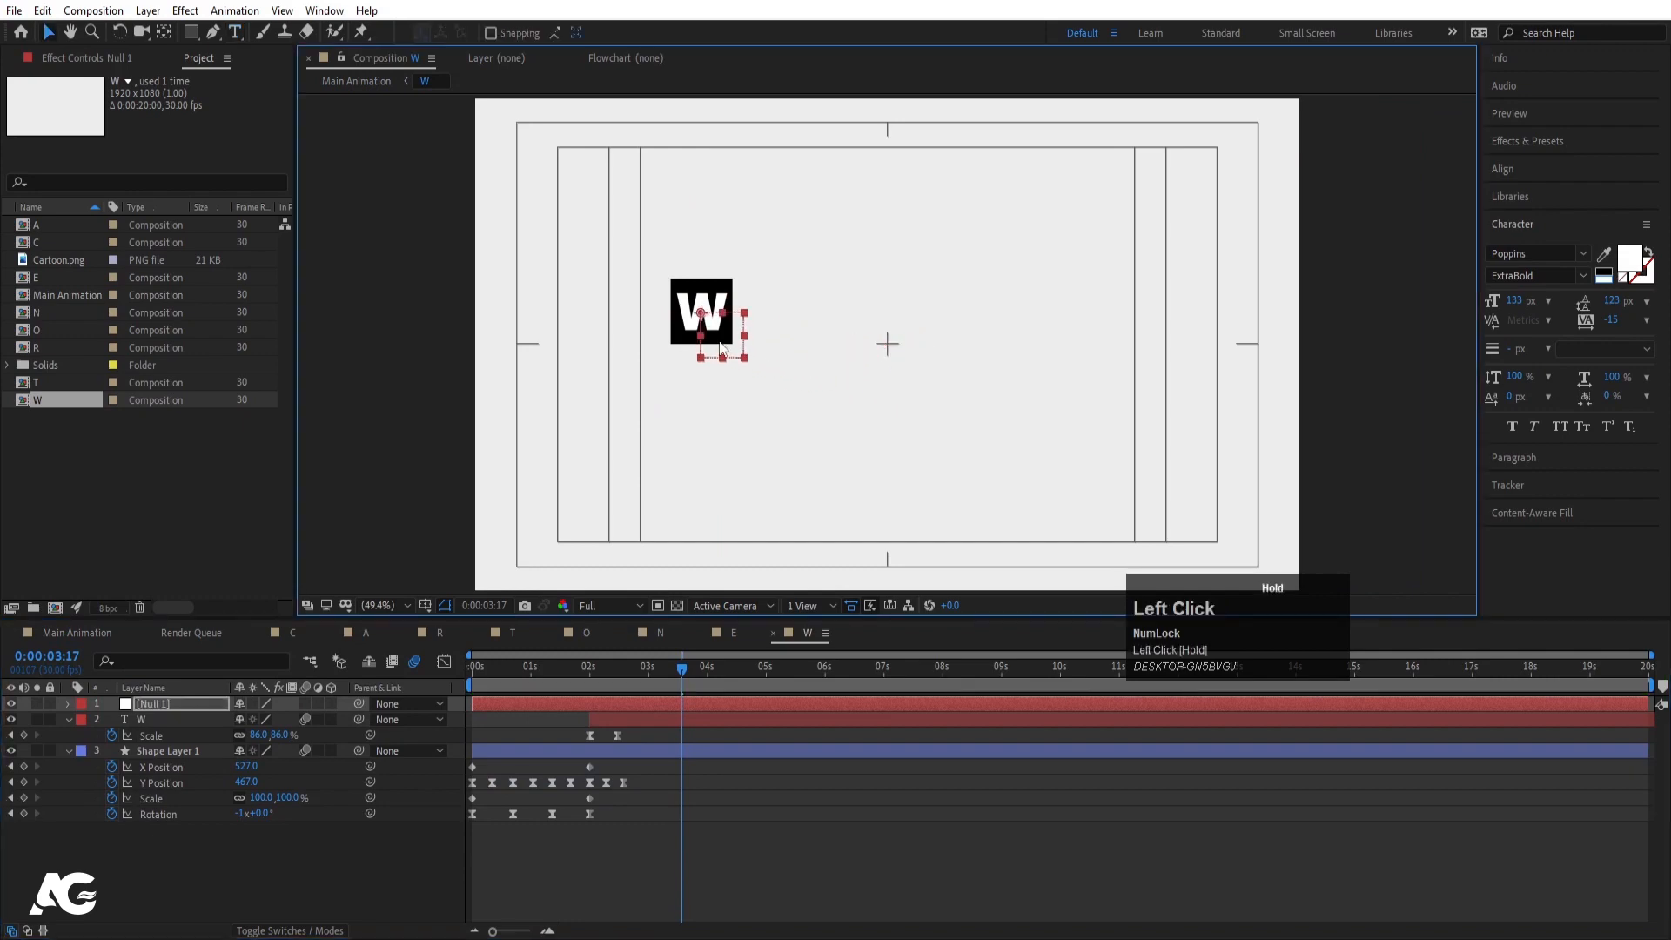
scroll(721, 346, up, 3)
click(174, 719)
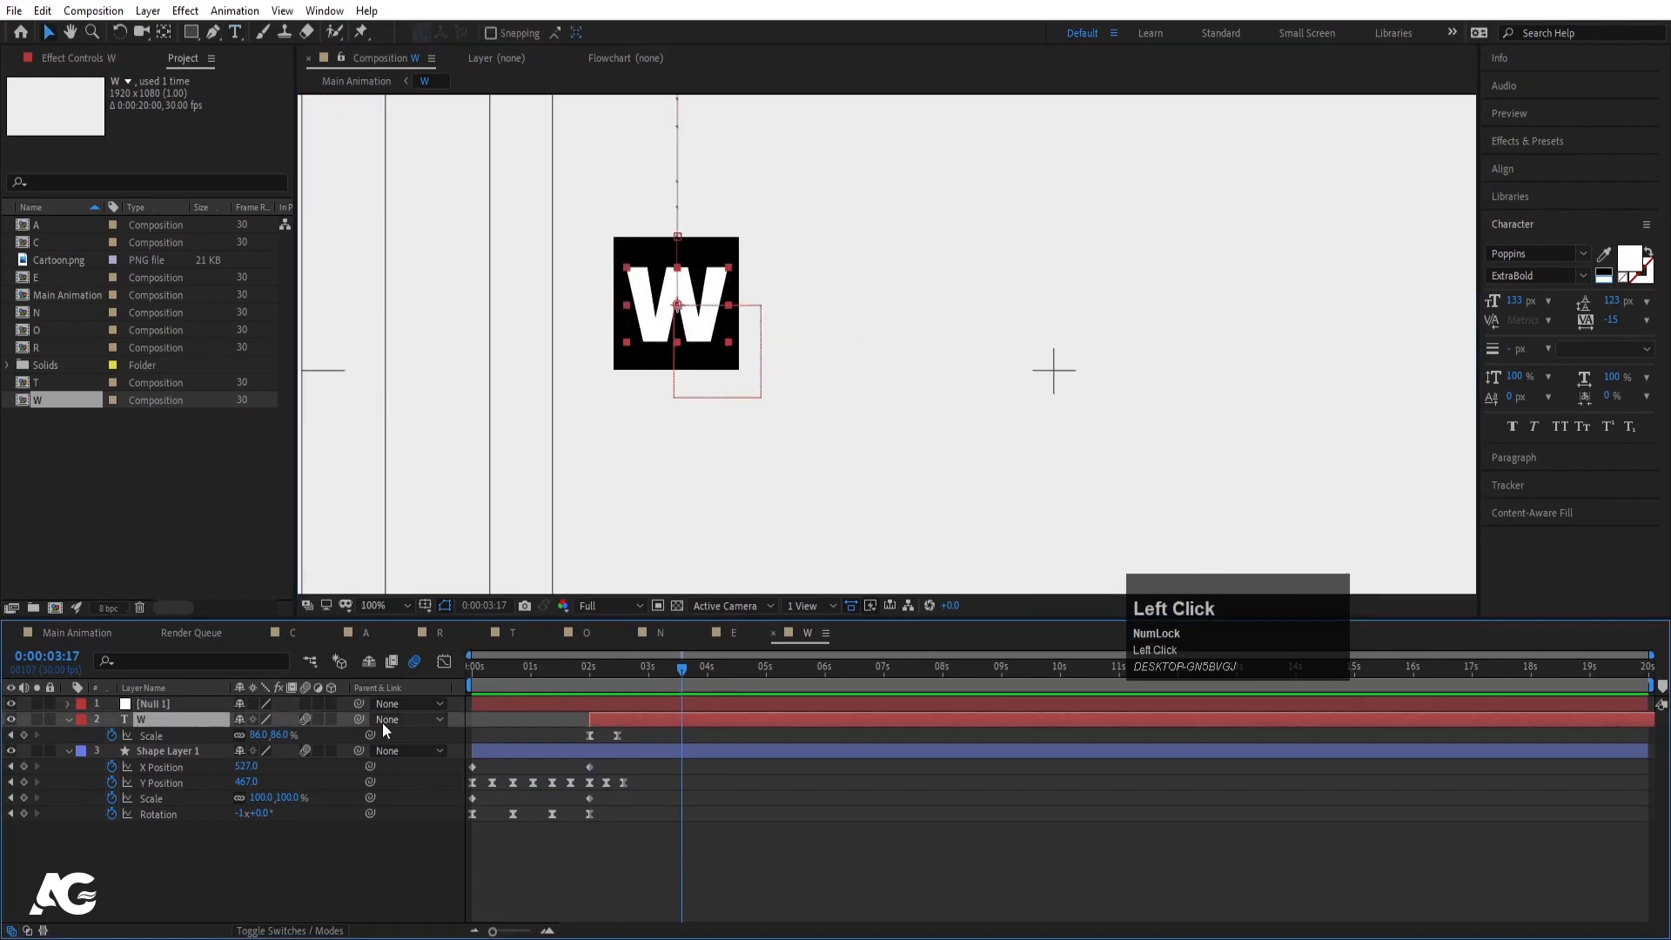
mouse_move(305, 719)
mouse_down()
mouse_move(190, 707)
mouse_move(279, 719)
mouse_up()
- Scale Null 1 so the W fills its block, checking it in Main Animation
click(191, 707)
key(s)
click(100, 632)
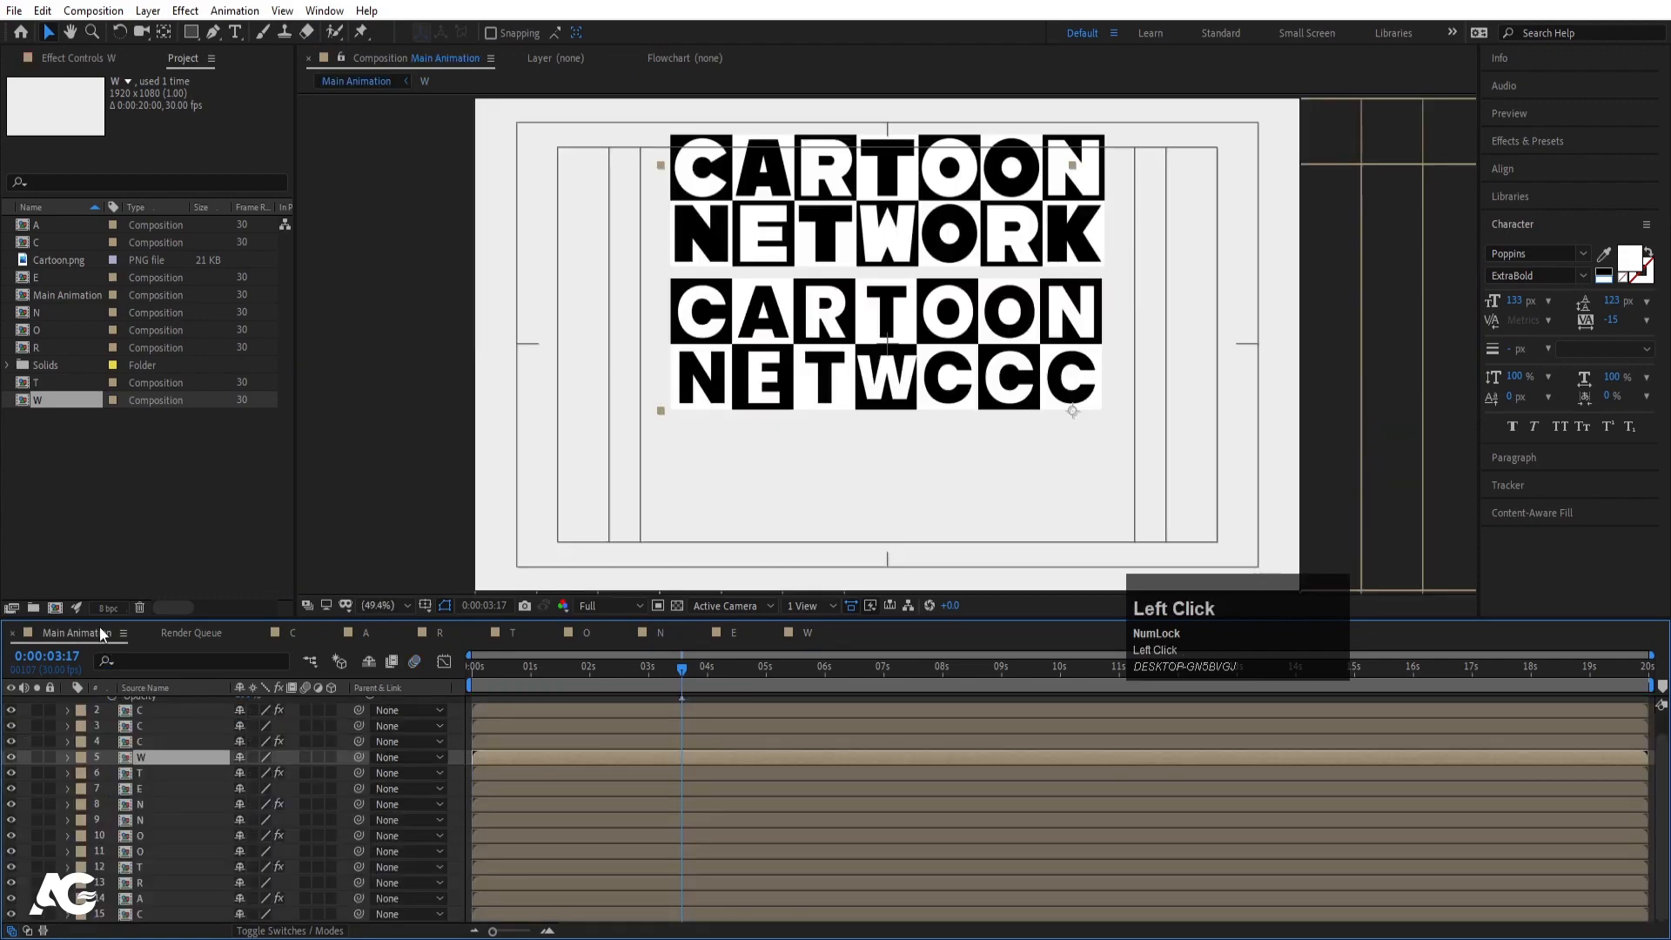
click(806, 633)
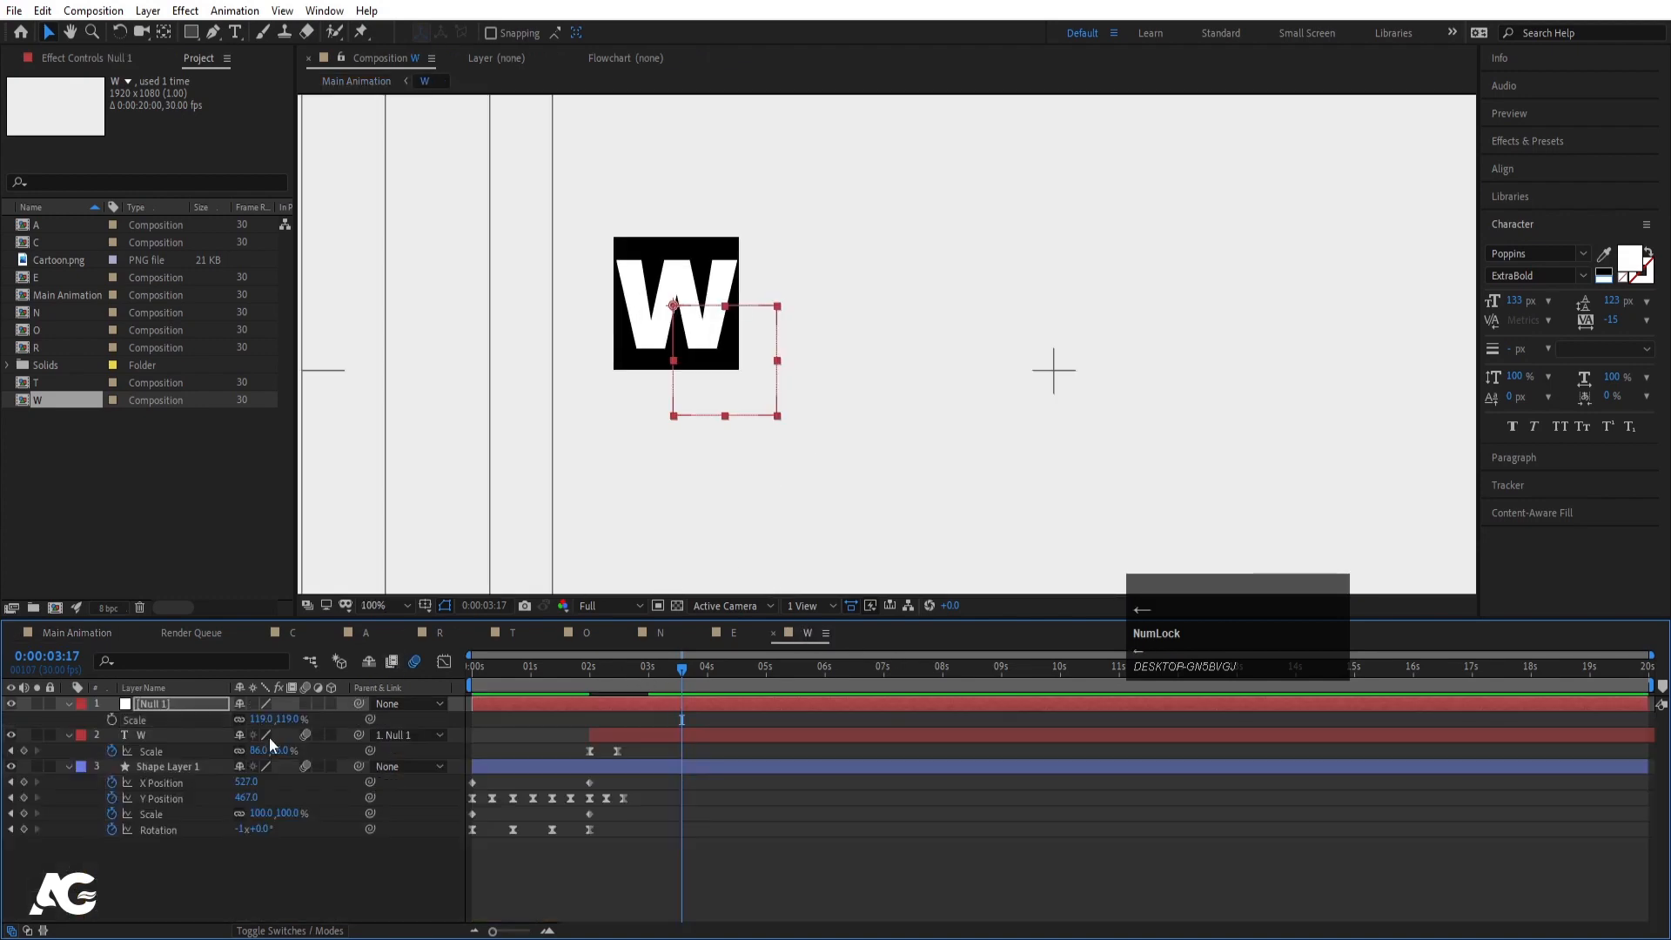
drag(258, 719, 273, 719)
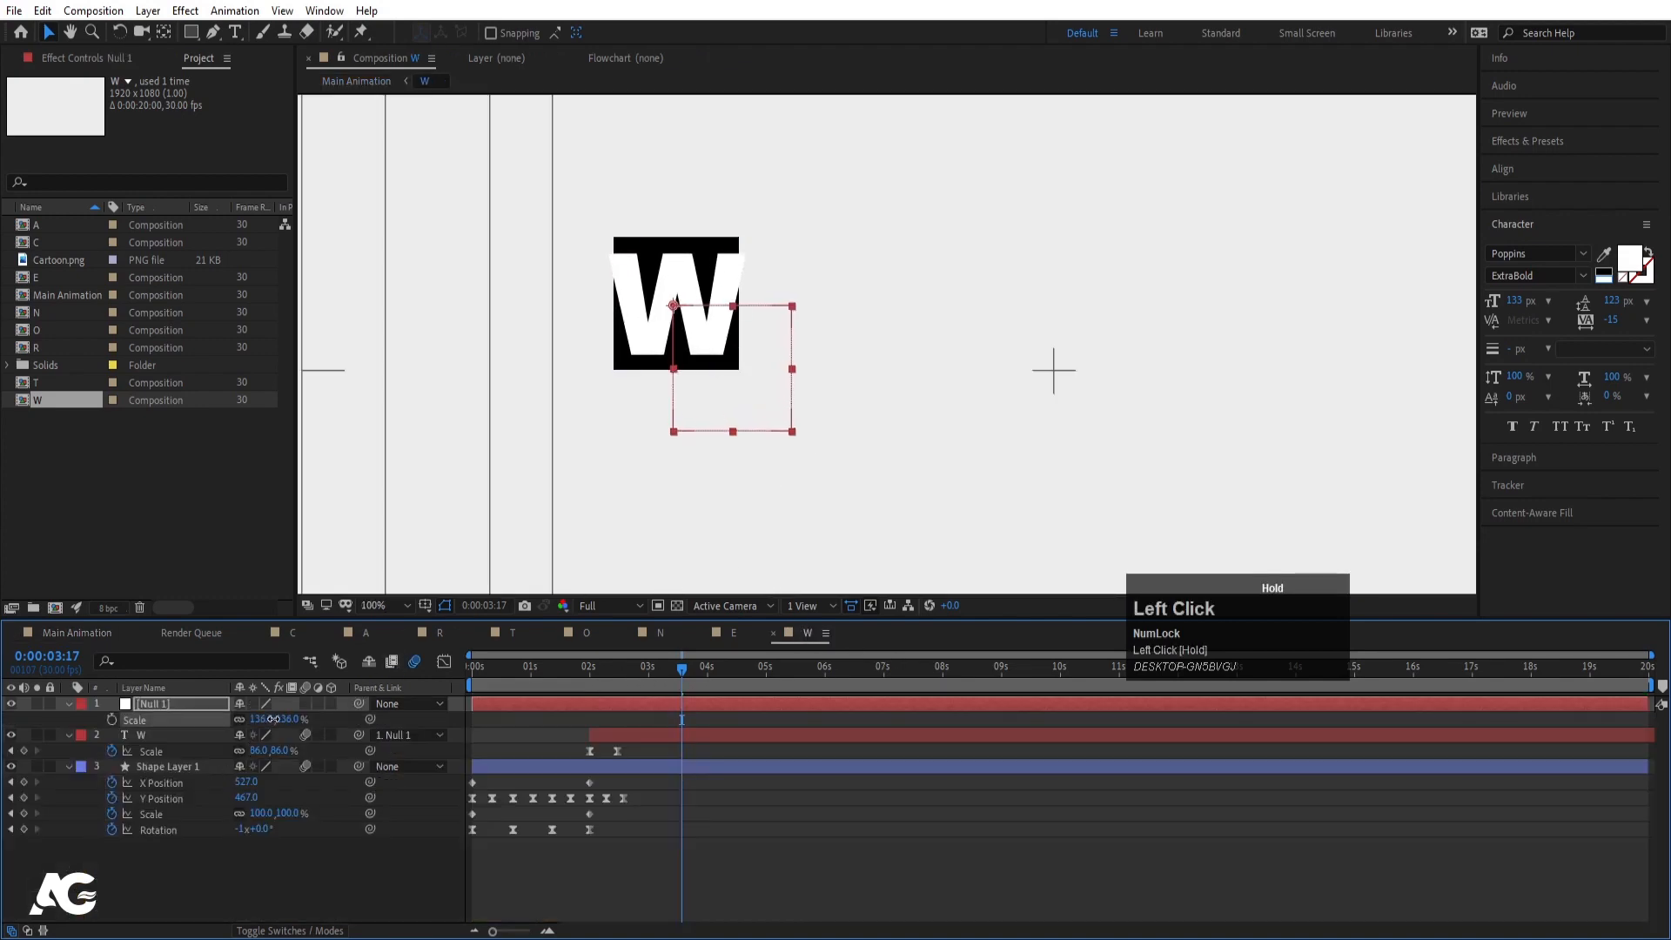
click(103, 633)
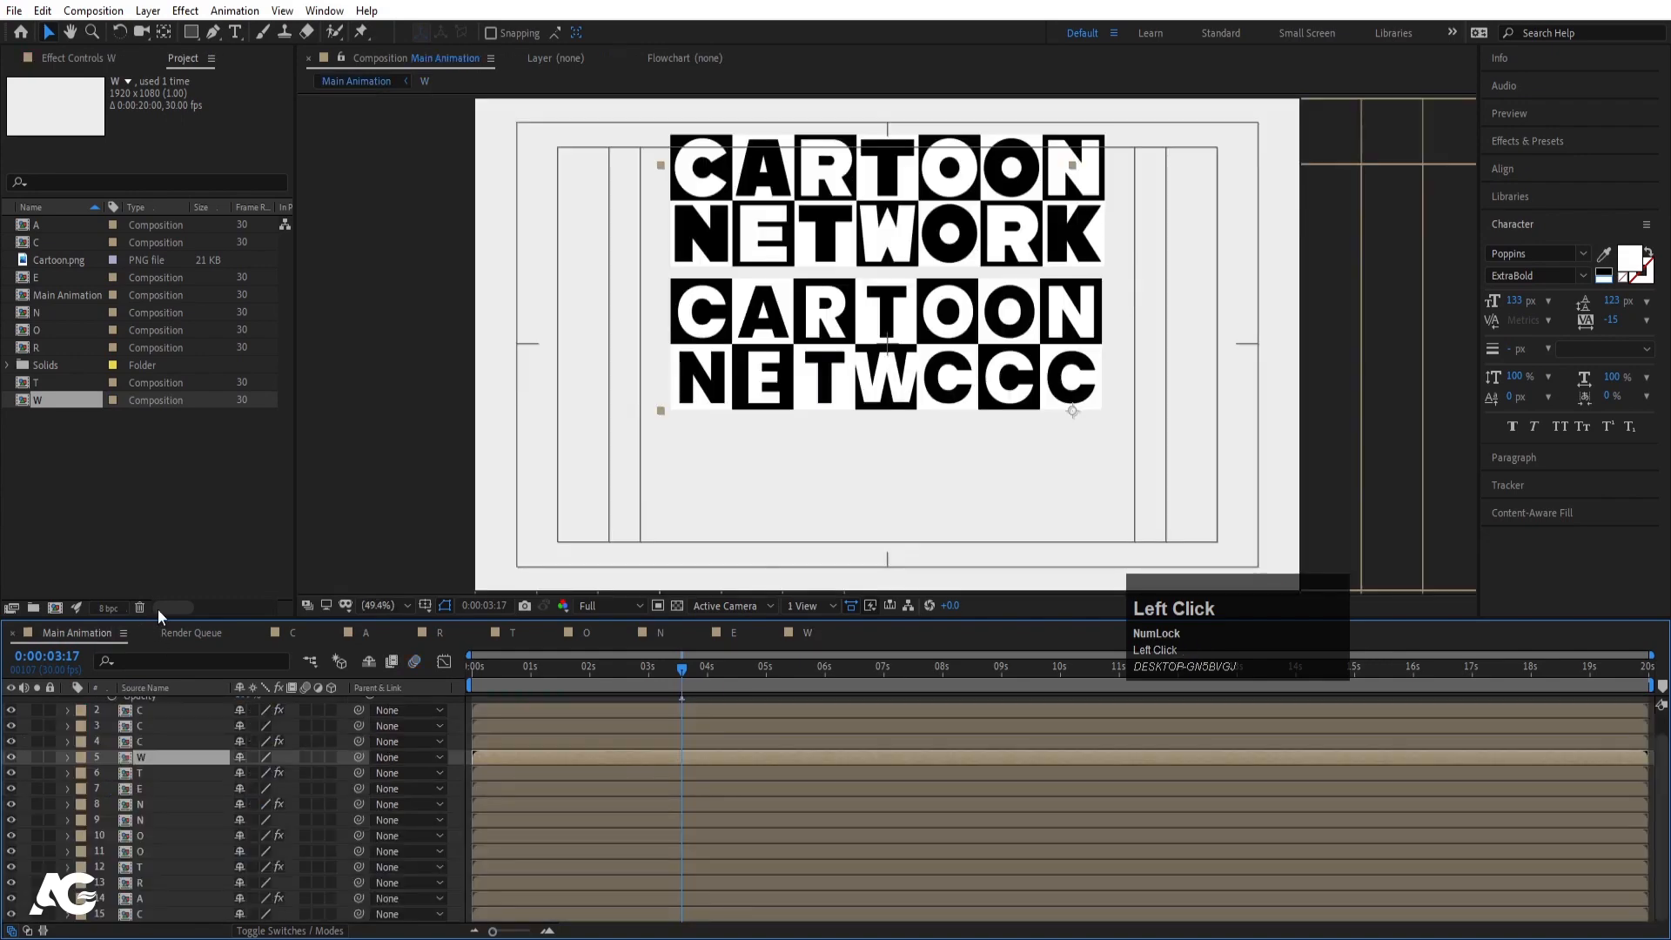
click(806, 633)
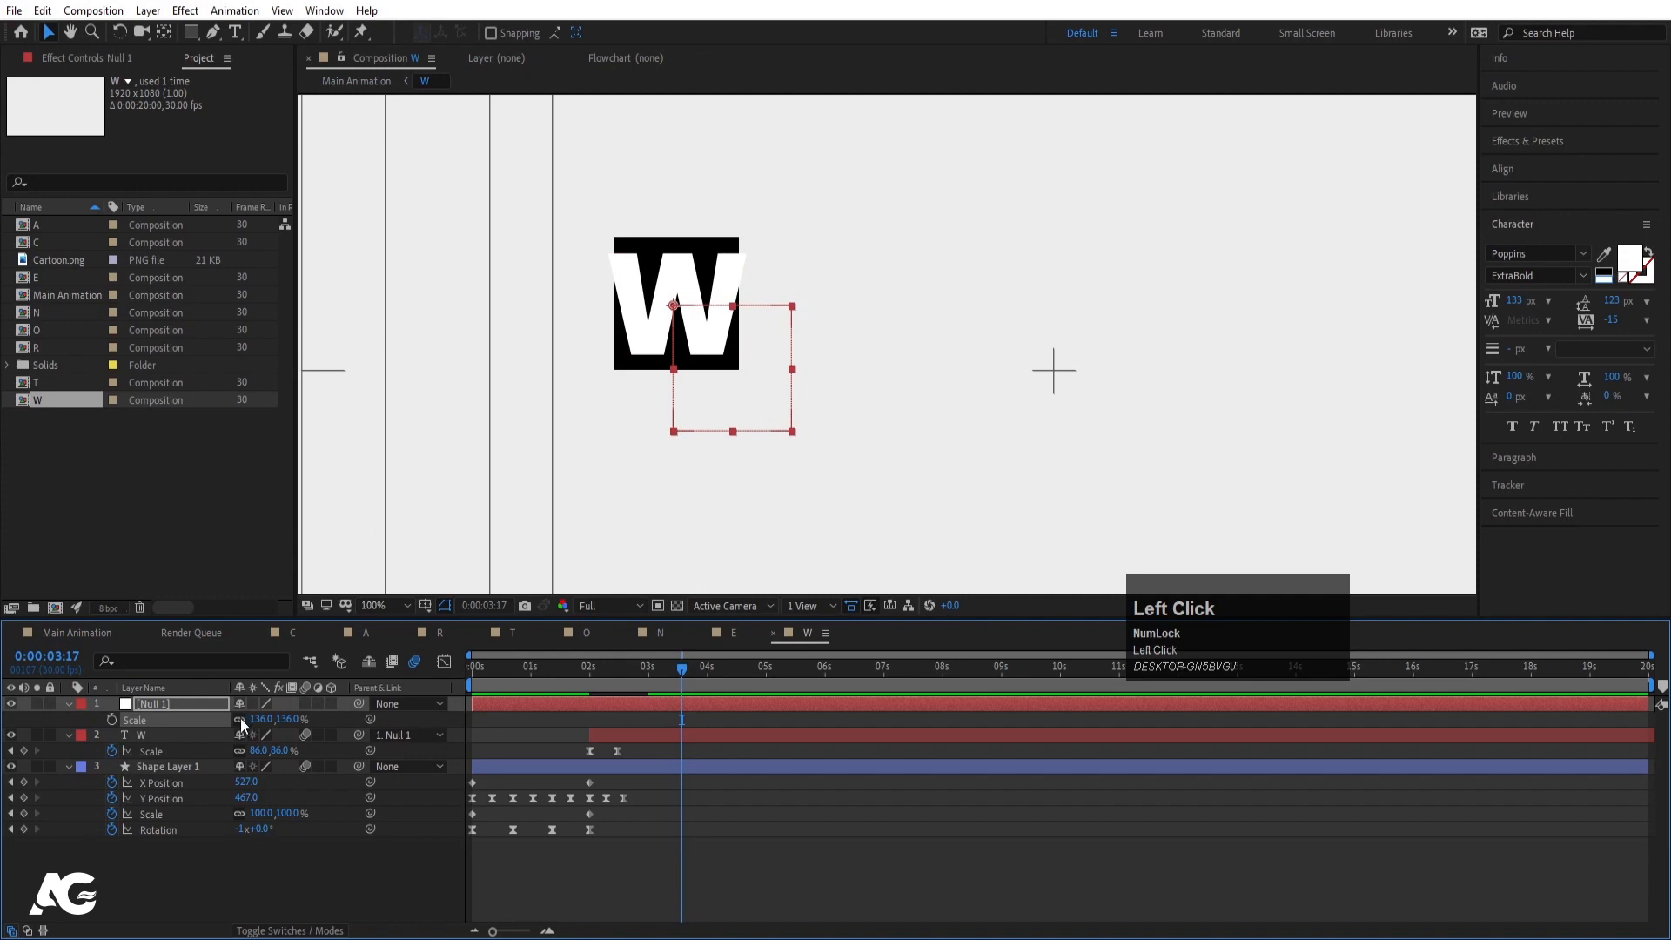
drag(256, 718, 244, 715)
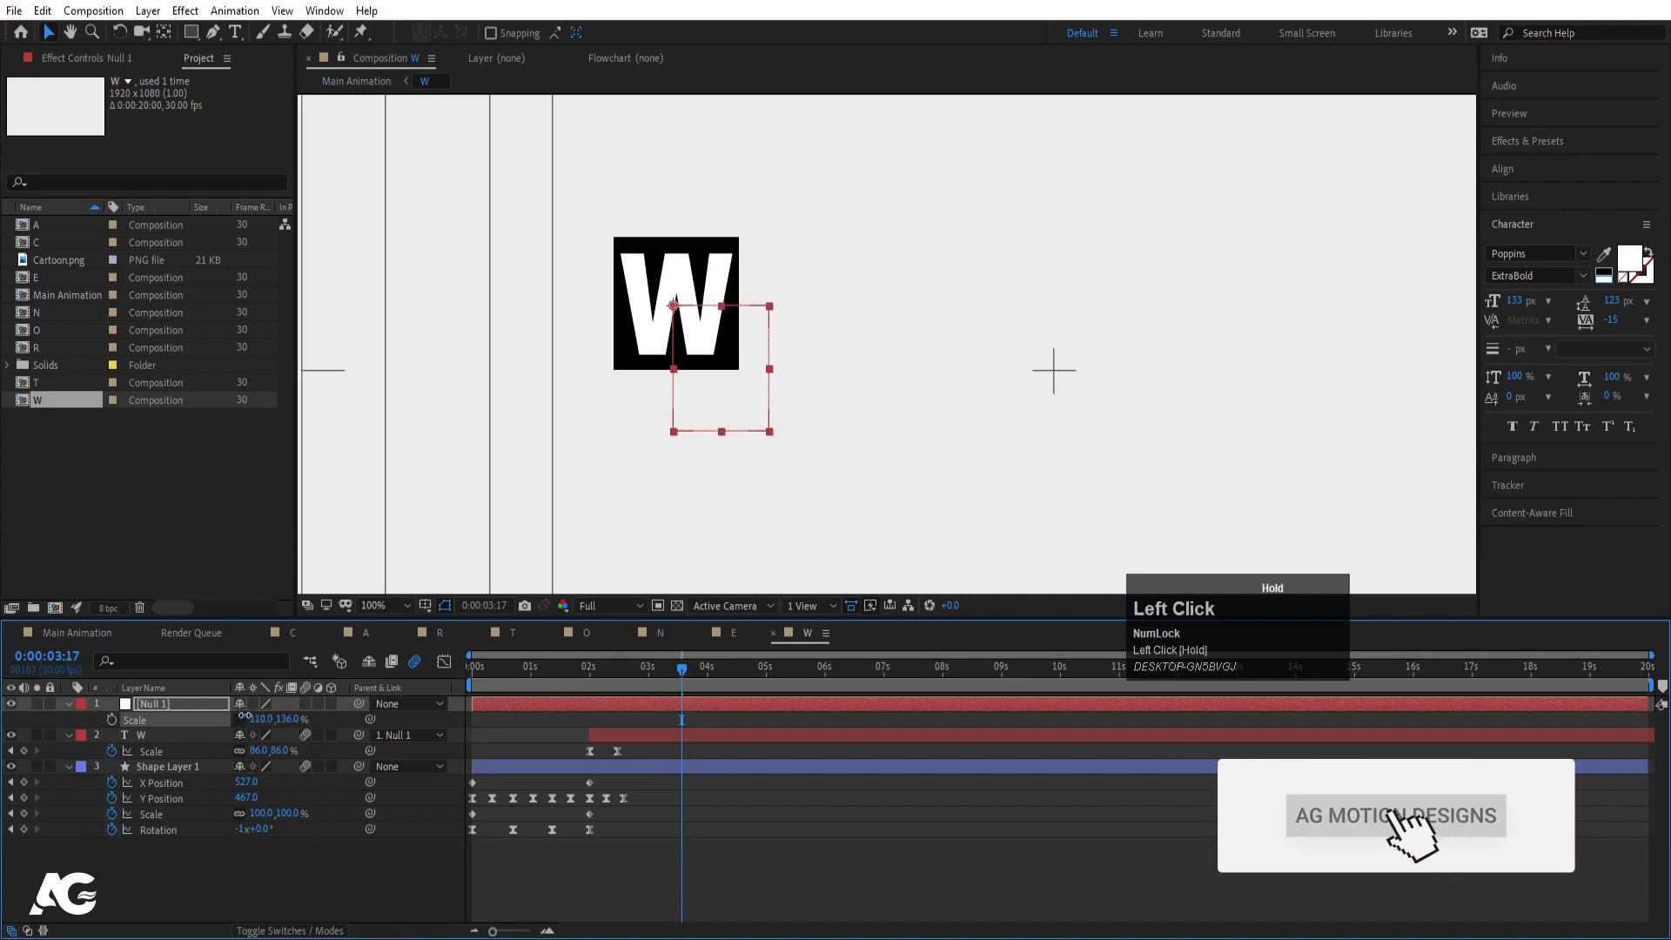
click(67, 635)
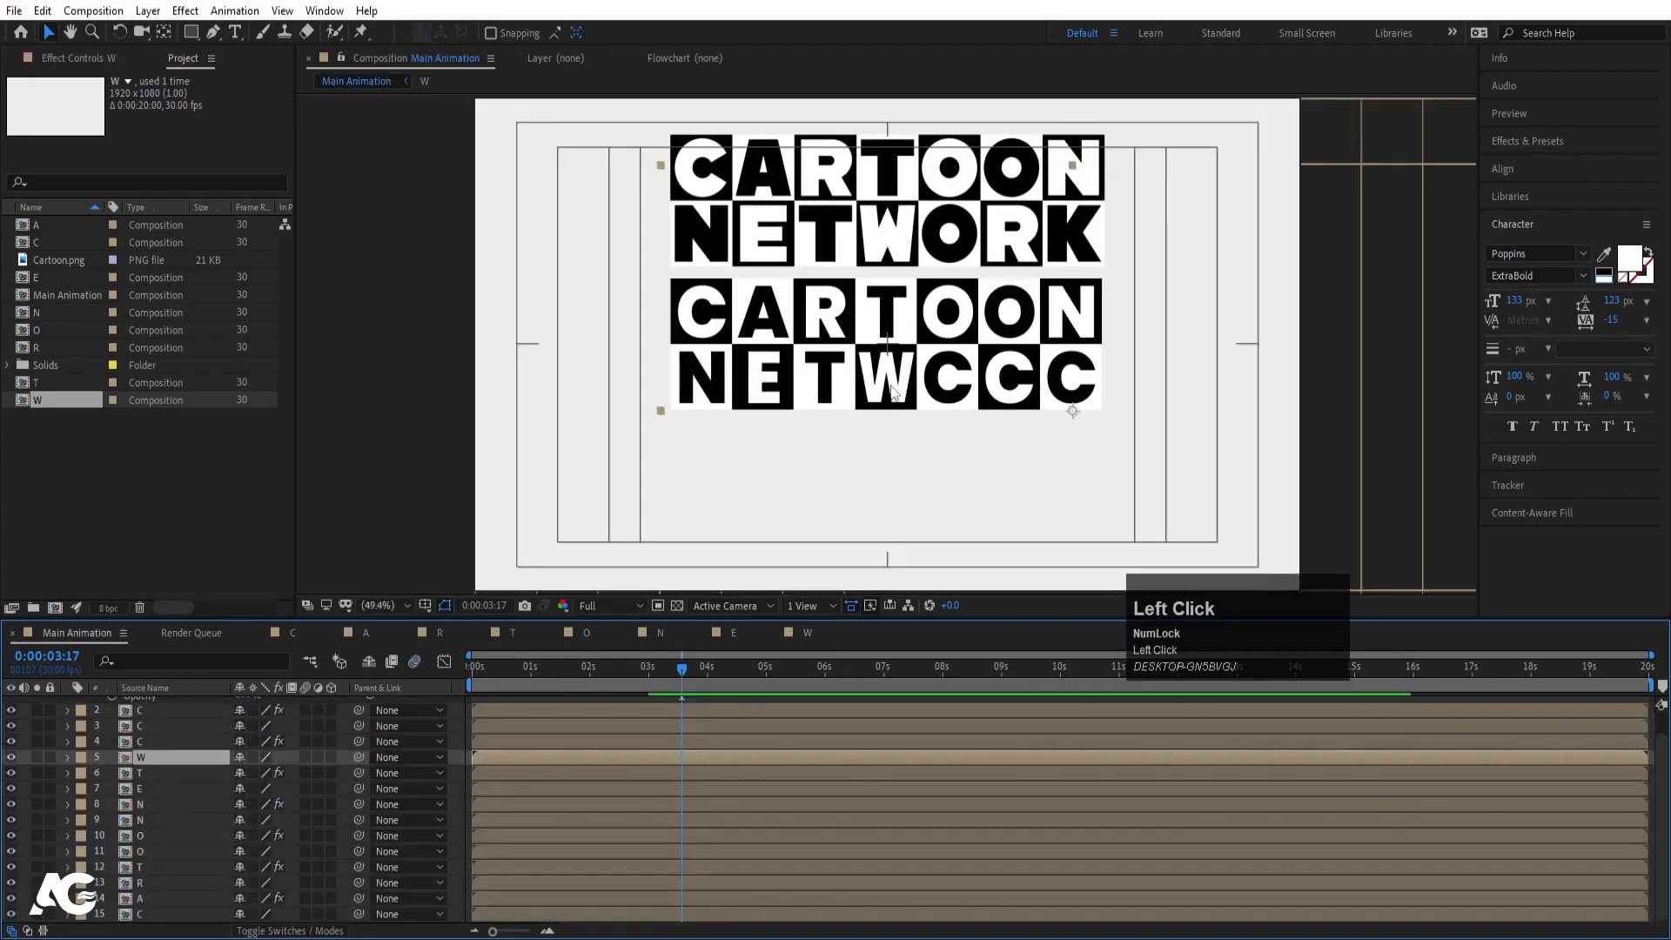
click(807, 633)
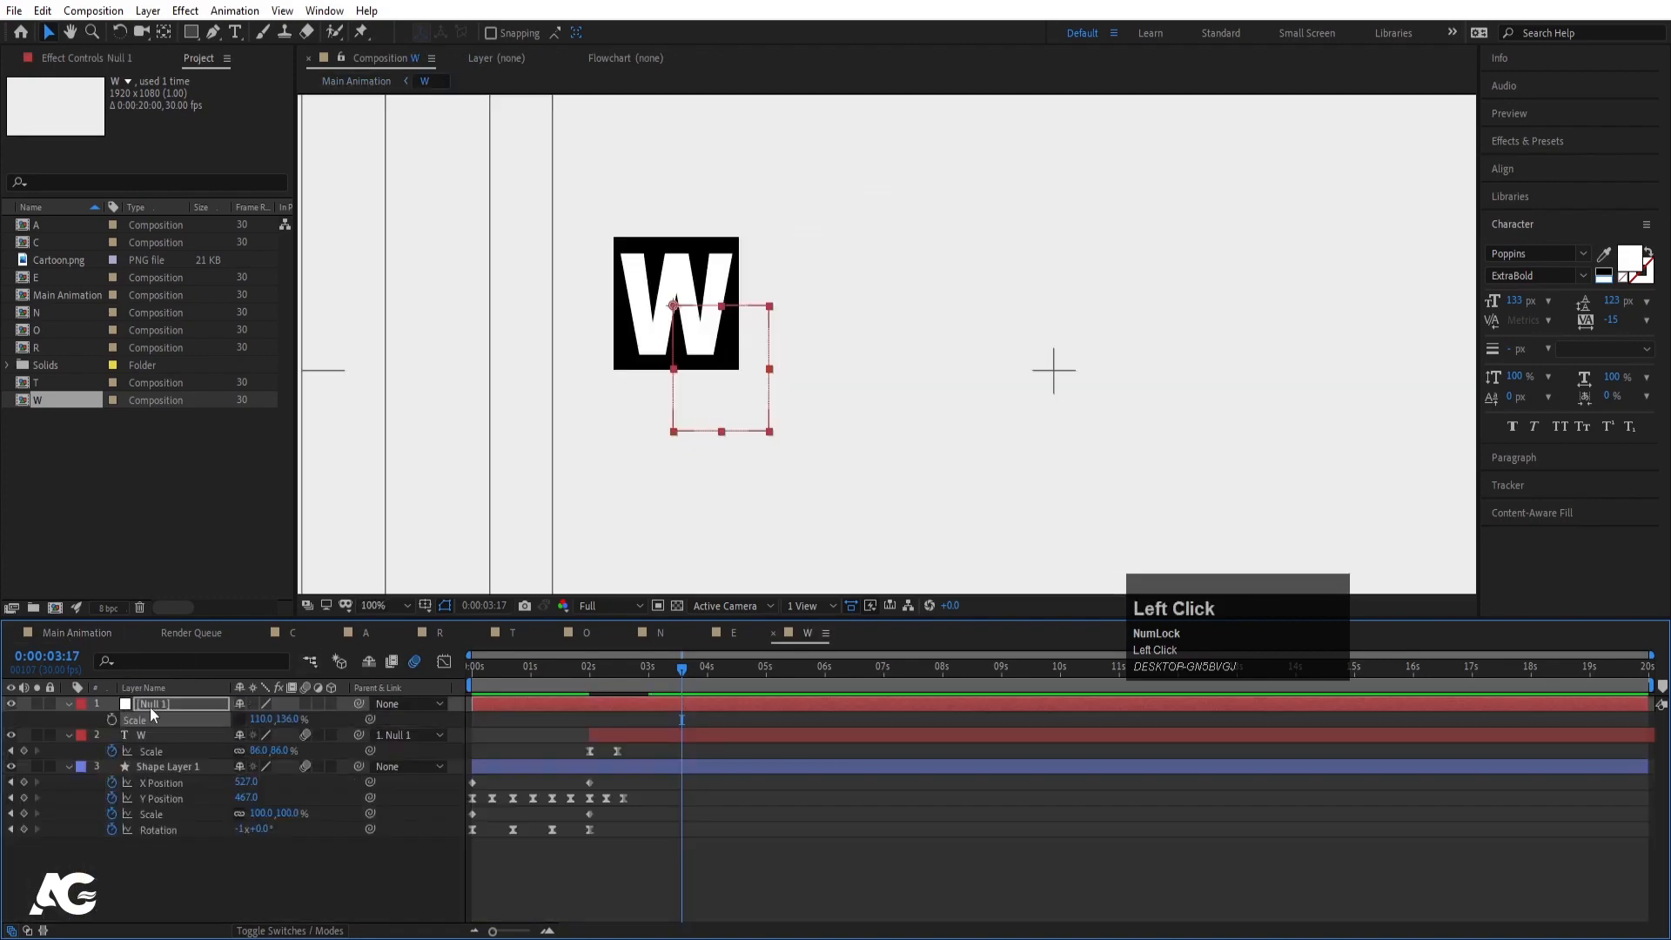
- Preview the W animation, collapse its layer properties, and return to Main Animation
key(Delete)
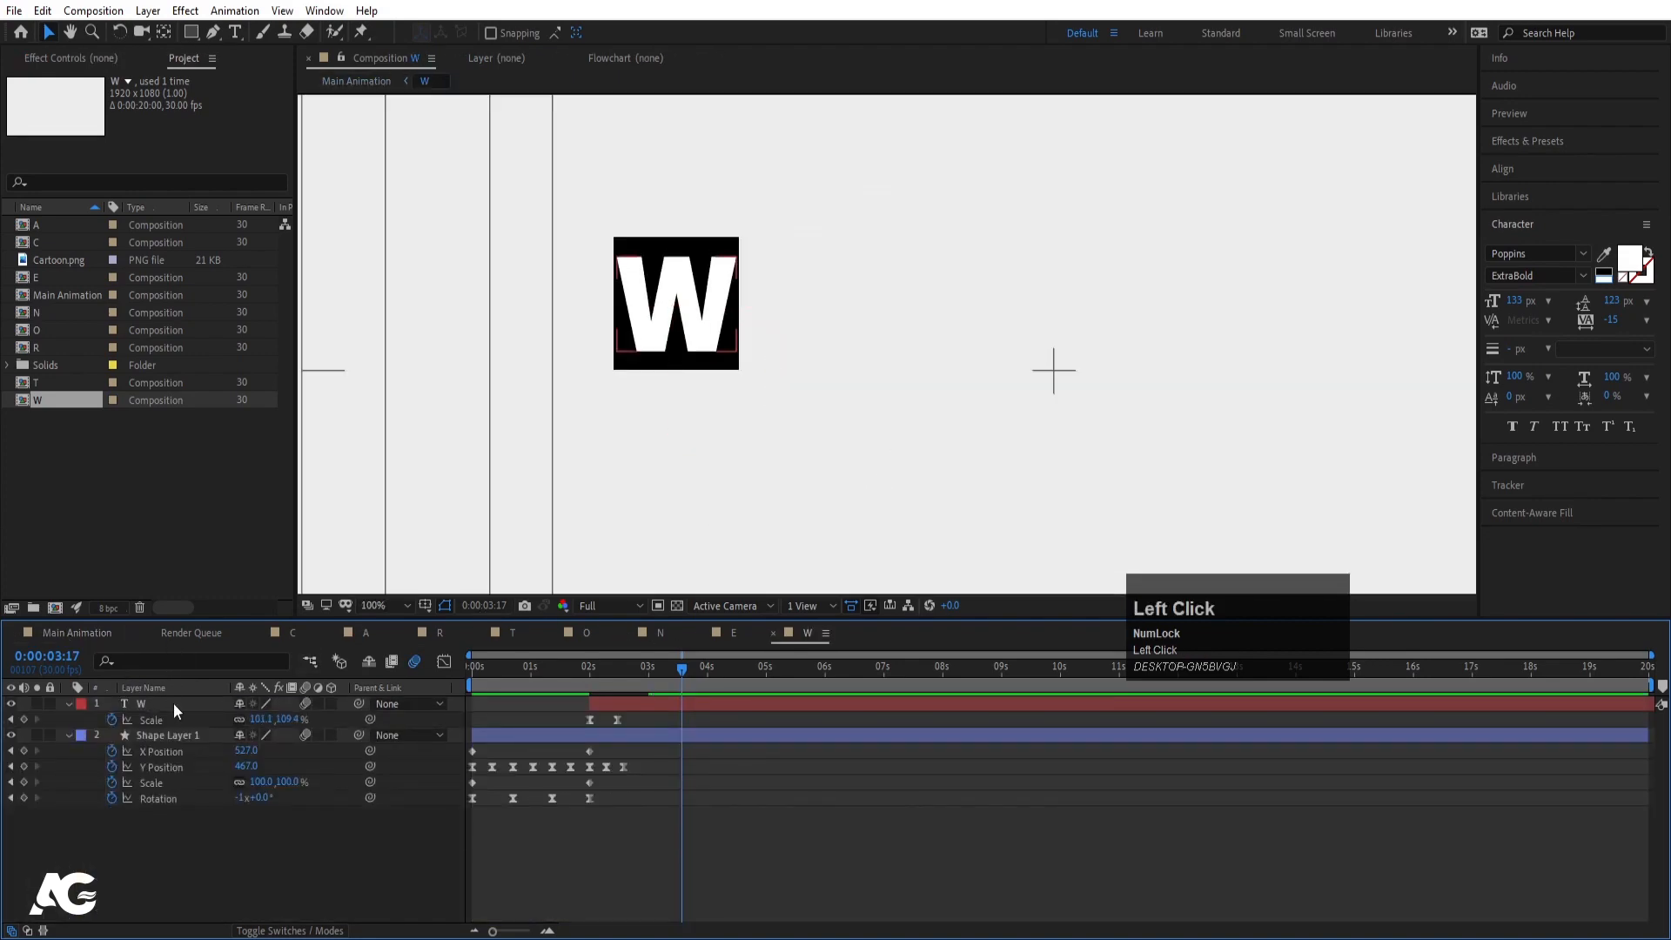
key(ctrl+z)
click(498, 731)
key(space)
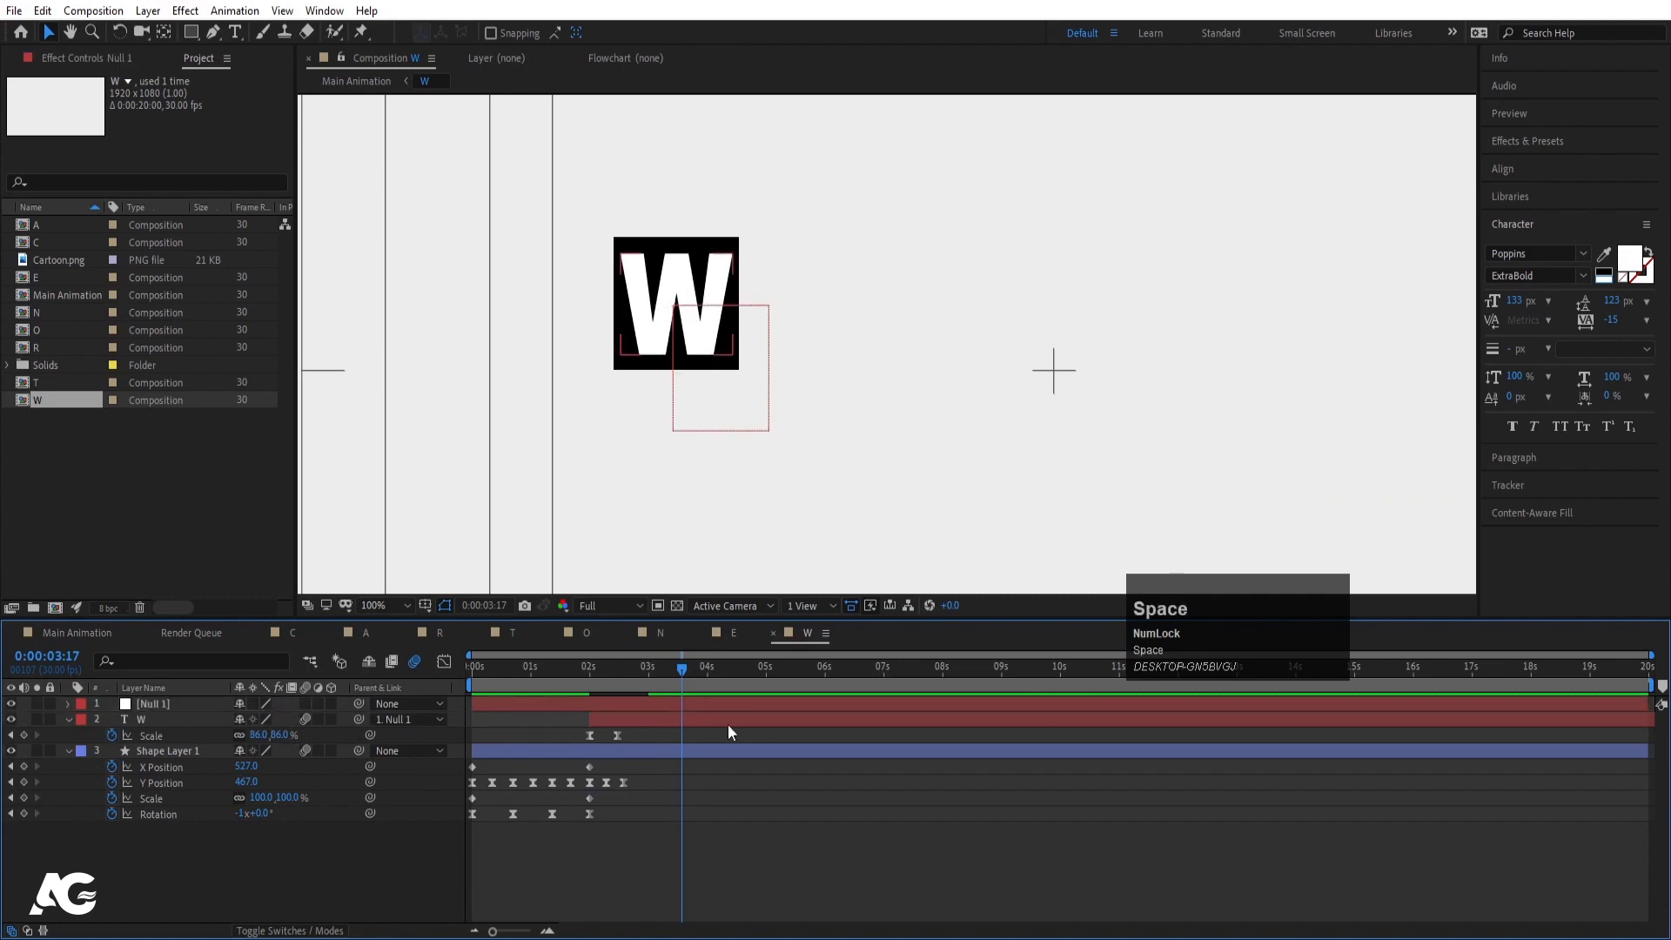
click(69, 720)
click(66, 736)
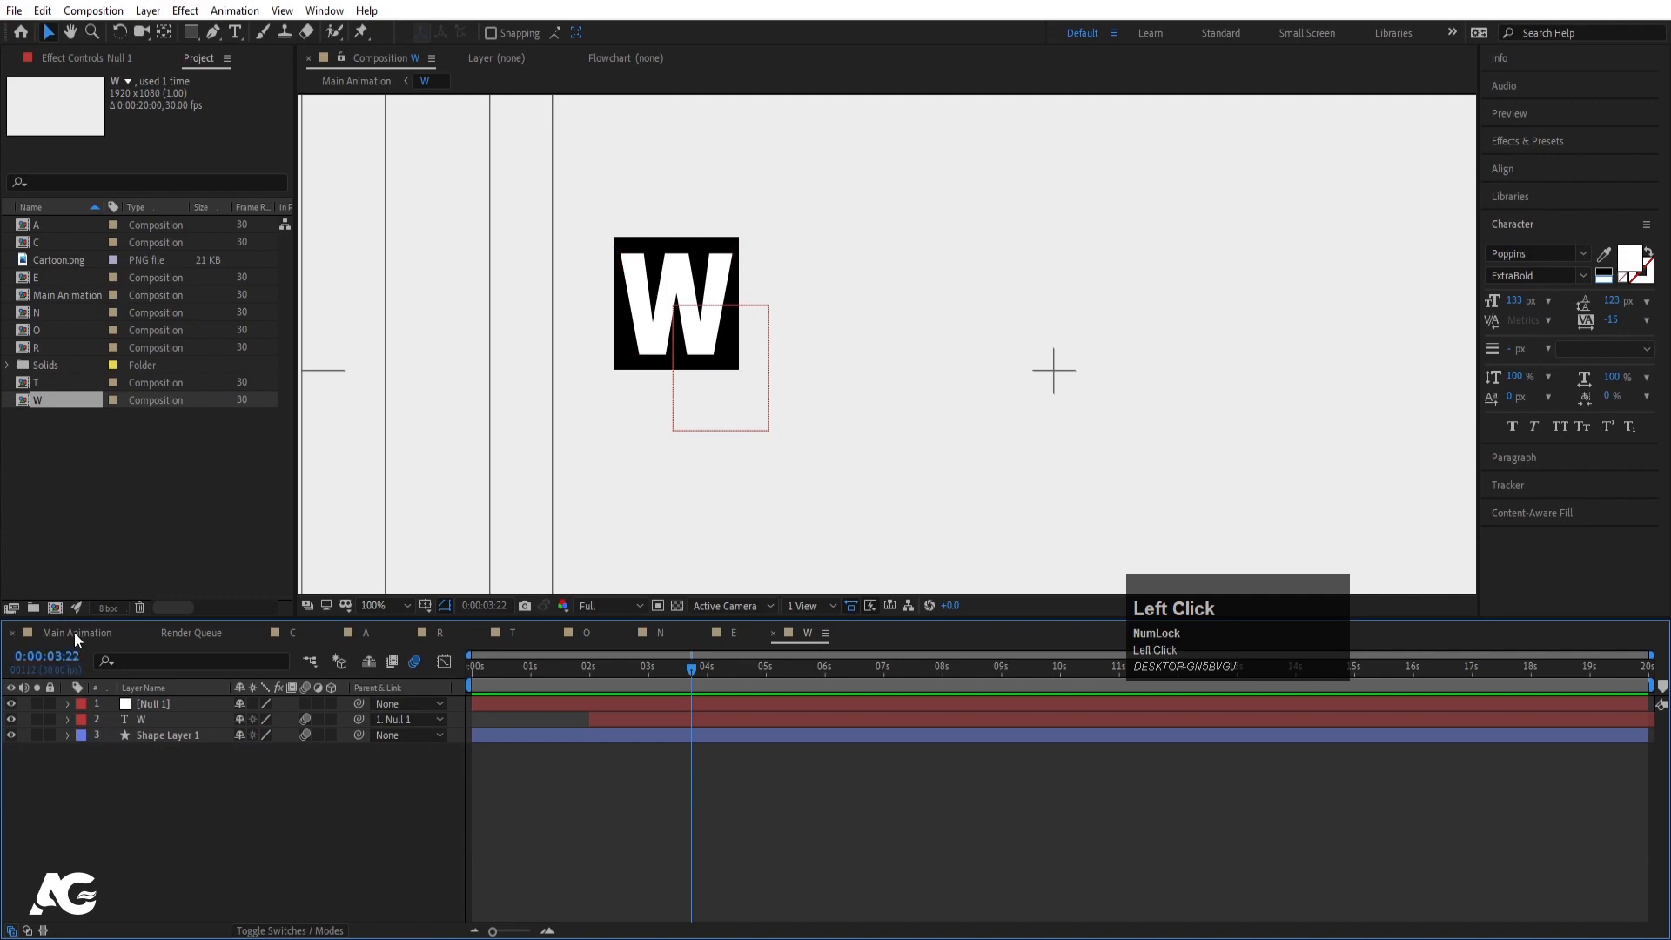
click(74, 632)
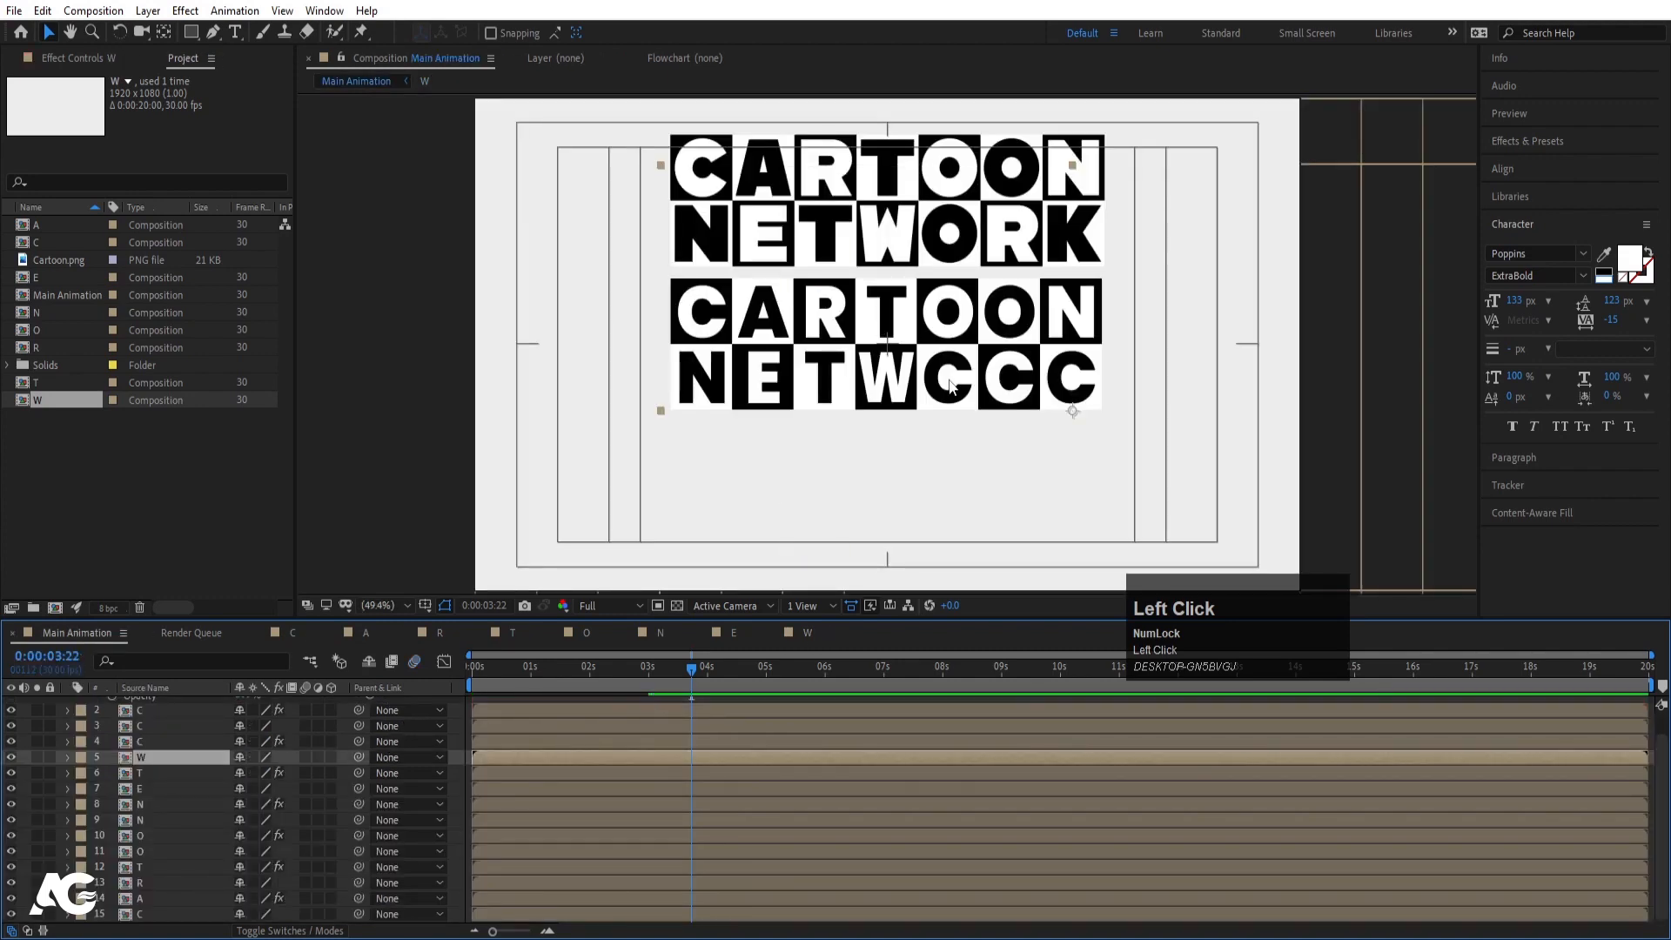
- Replace layers 4 and 3 with the O and R comps so the row reads NETWORC
click(43, 332)
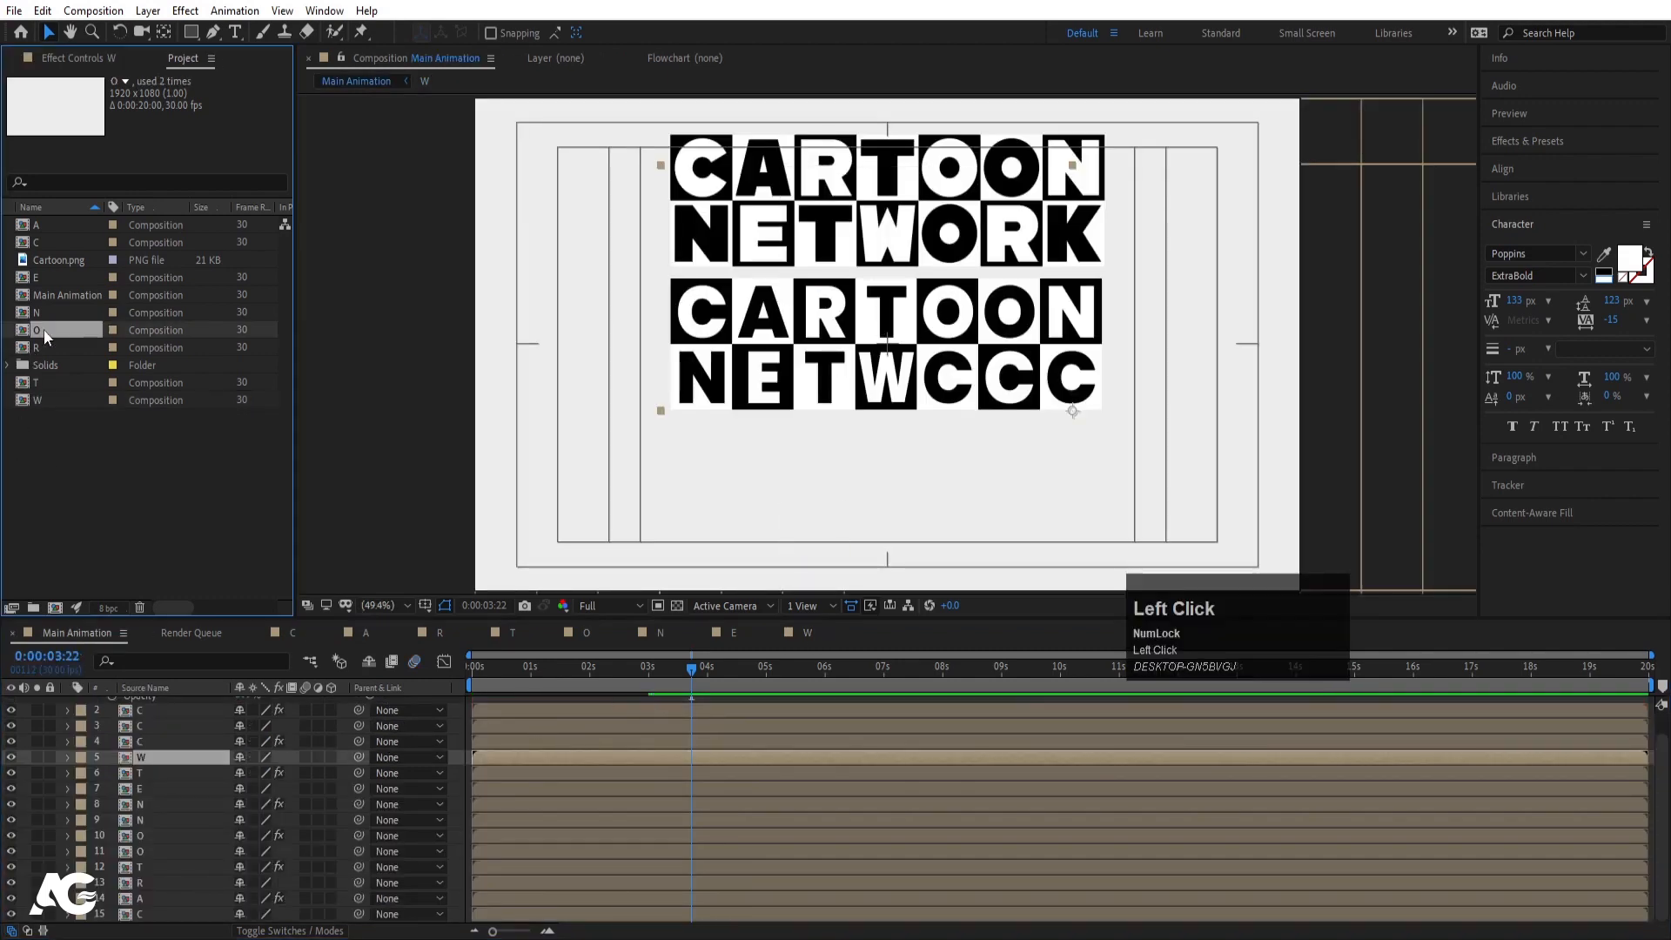
click(160, 743)
drag(47, 334, 161, 743)
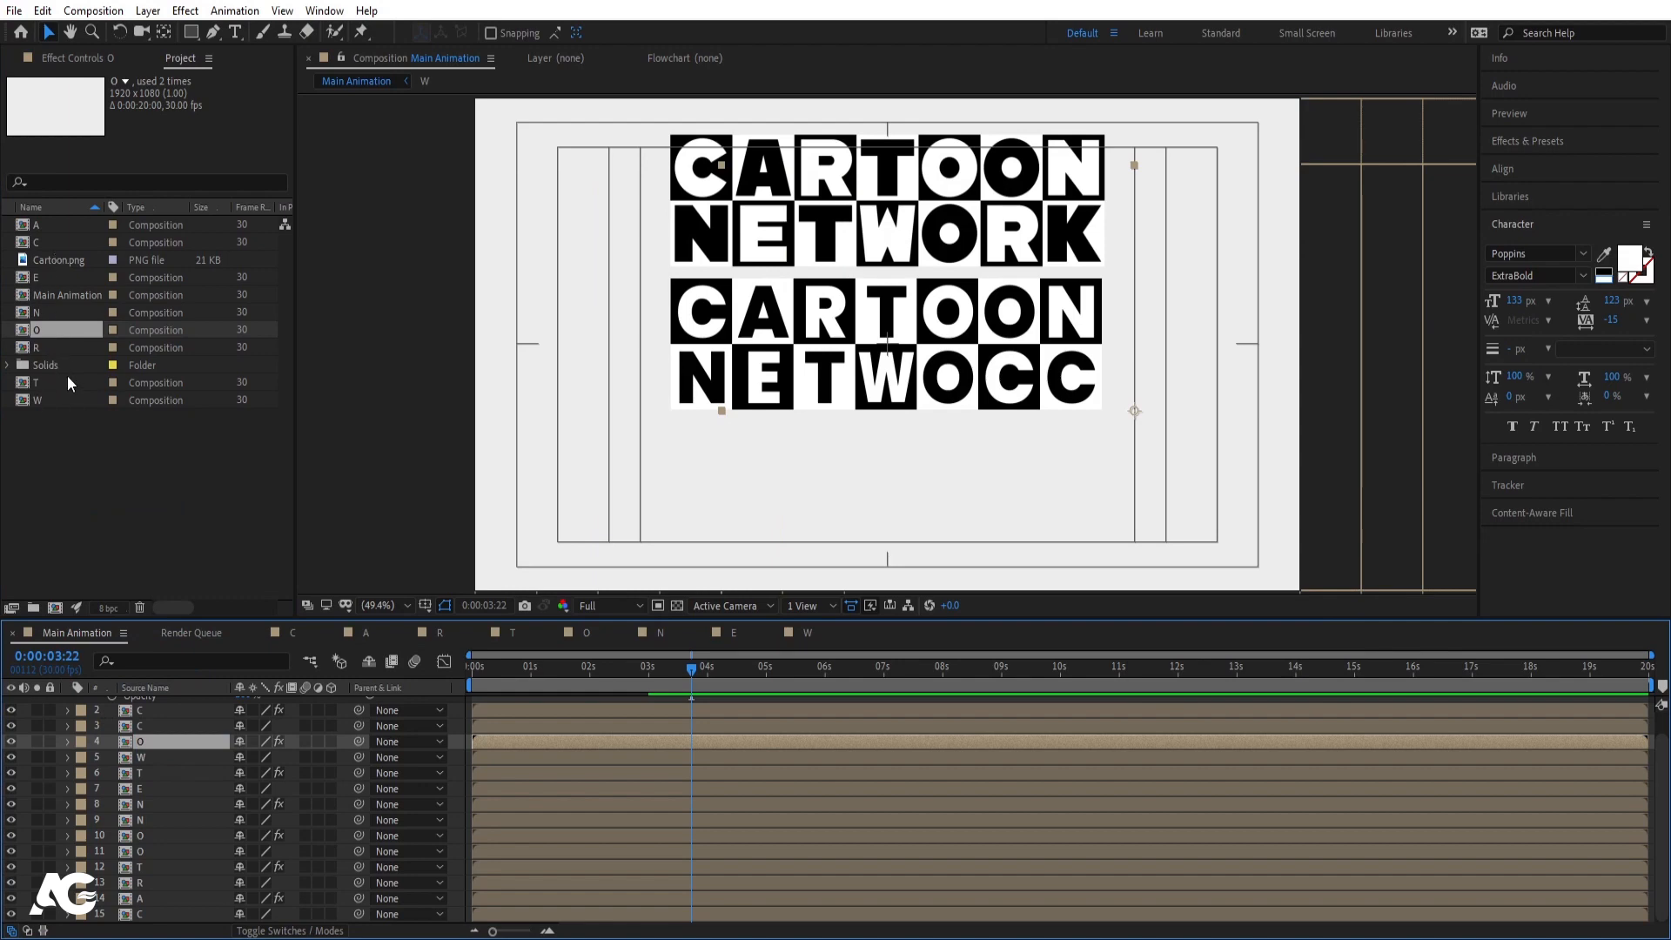
click(46, 348)
click(137, 725)
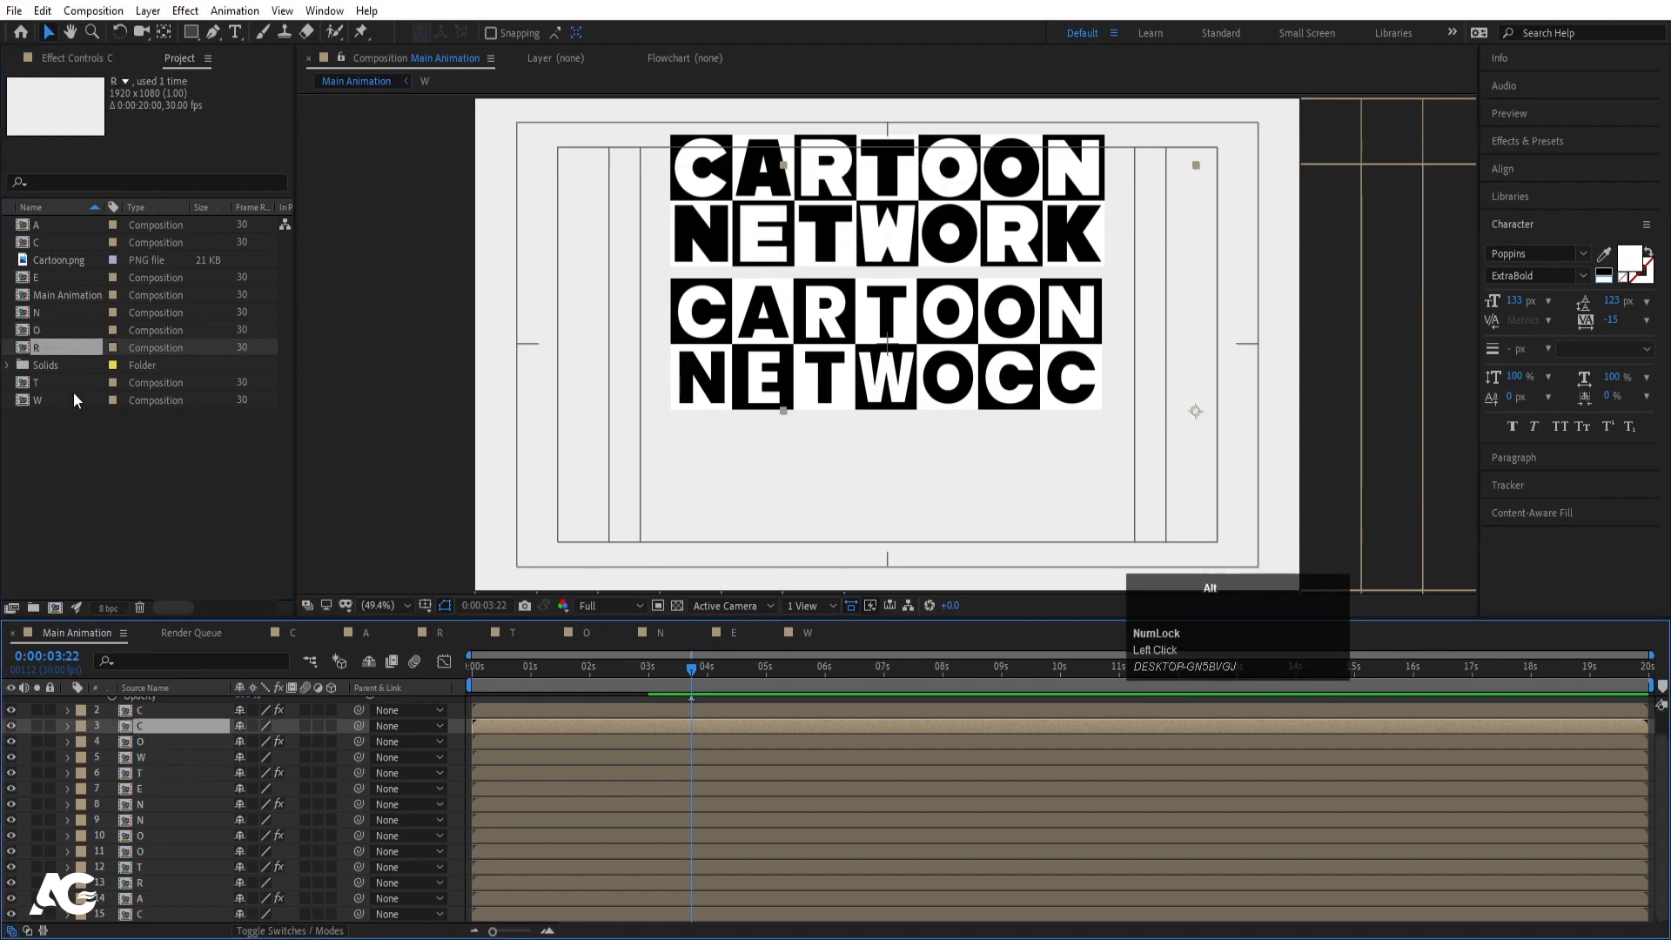
drag(49, 347, 203, 730)
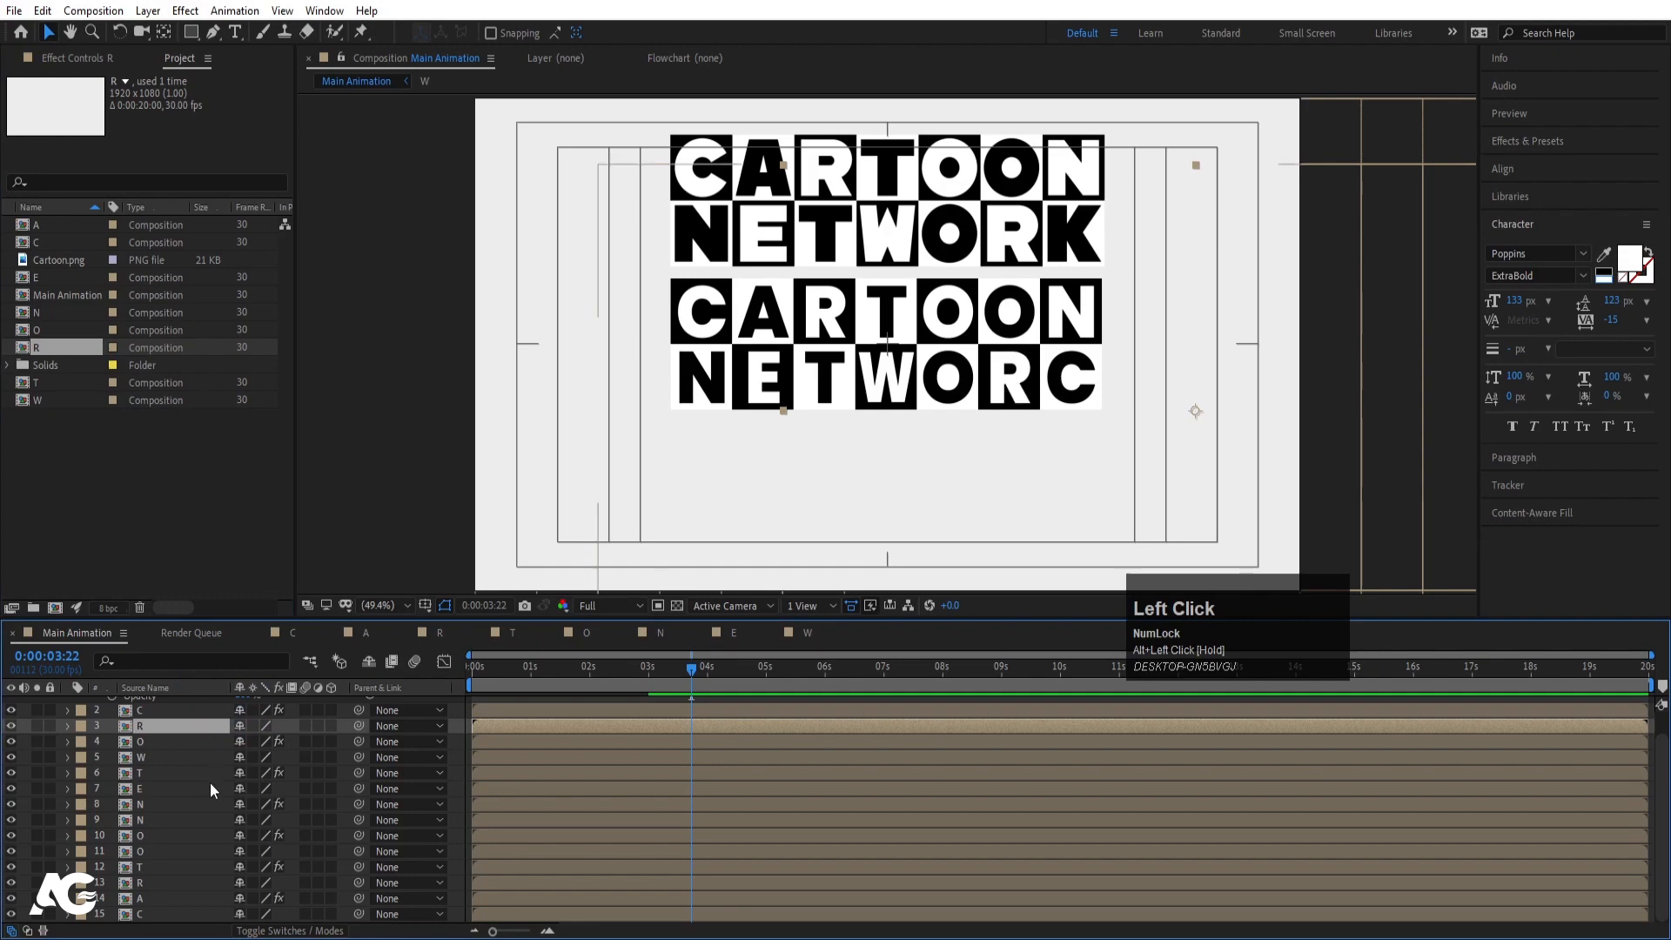
scroll(211, 782, up, 1)
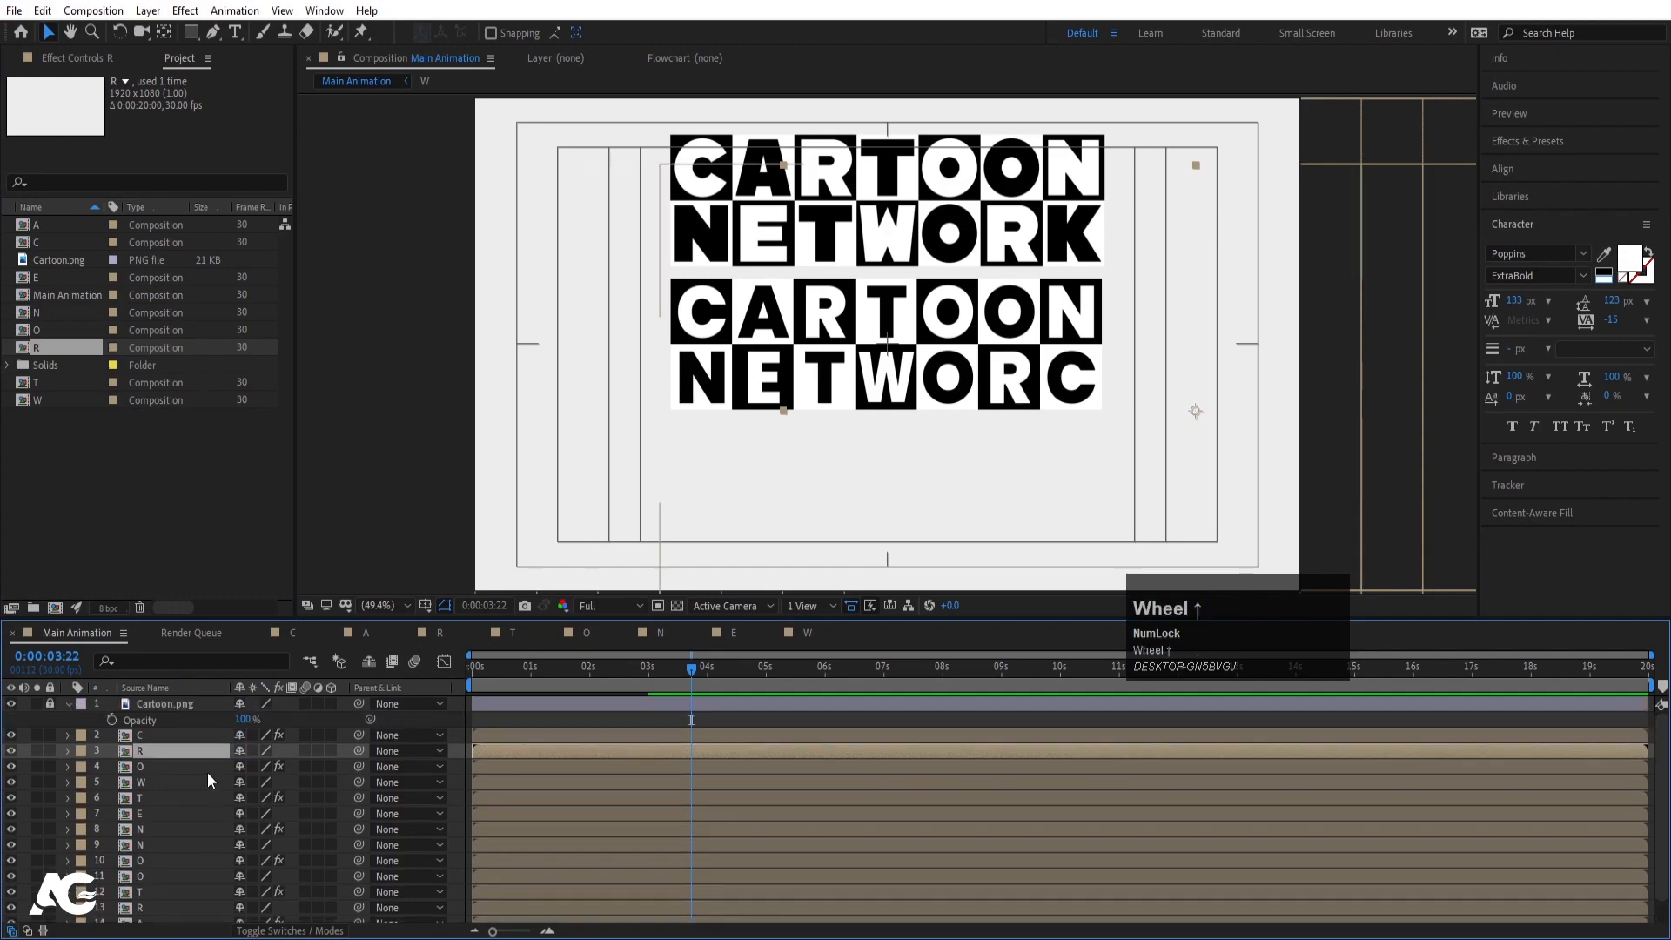
- Duplicate the R composition
click(38, 397)
key(ctrl+d)
key(ctrl+z)
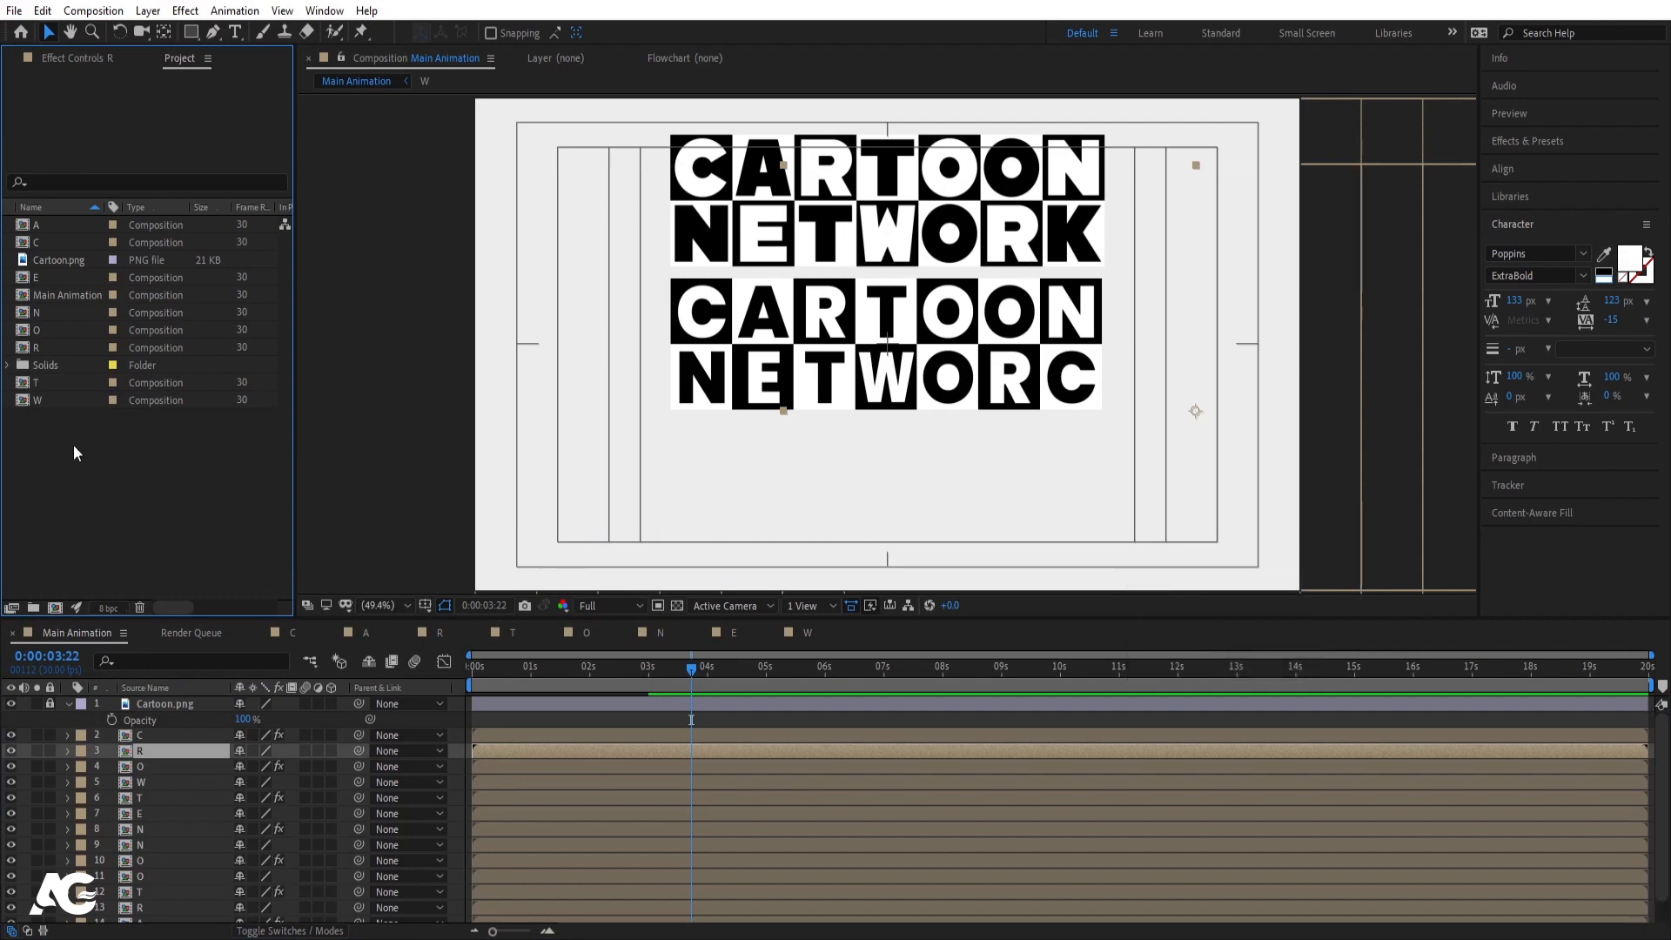
click(47, 355)
key(ctrl+d)
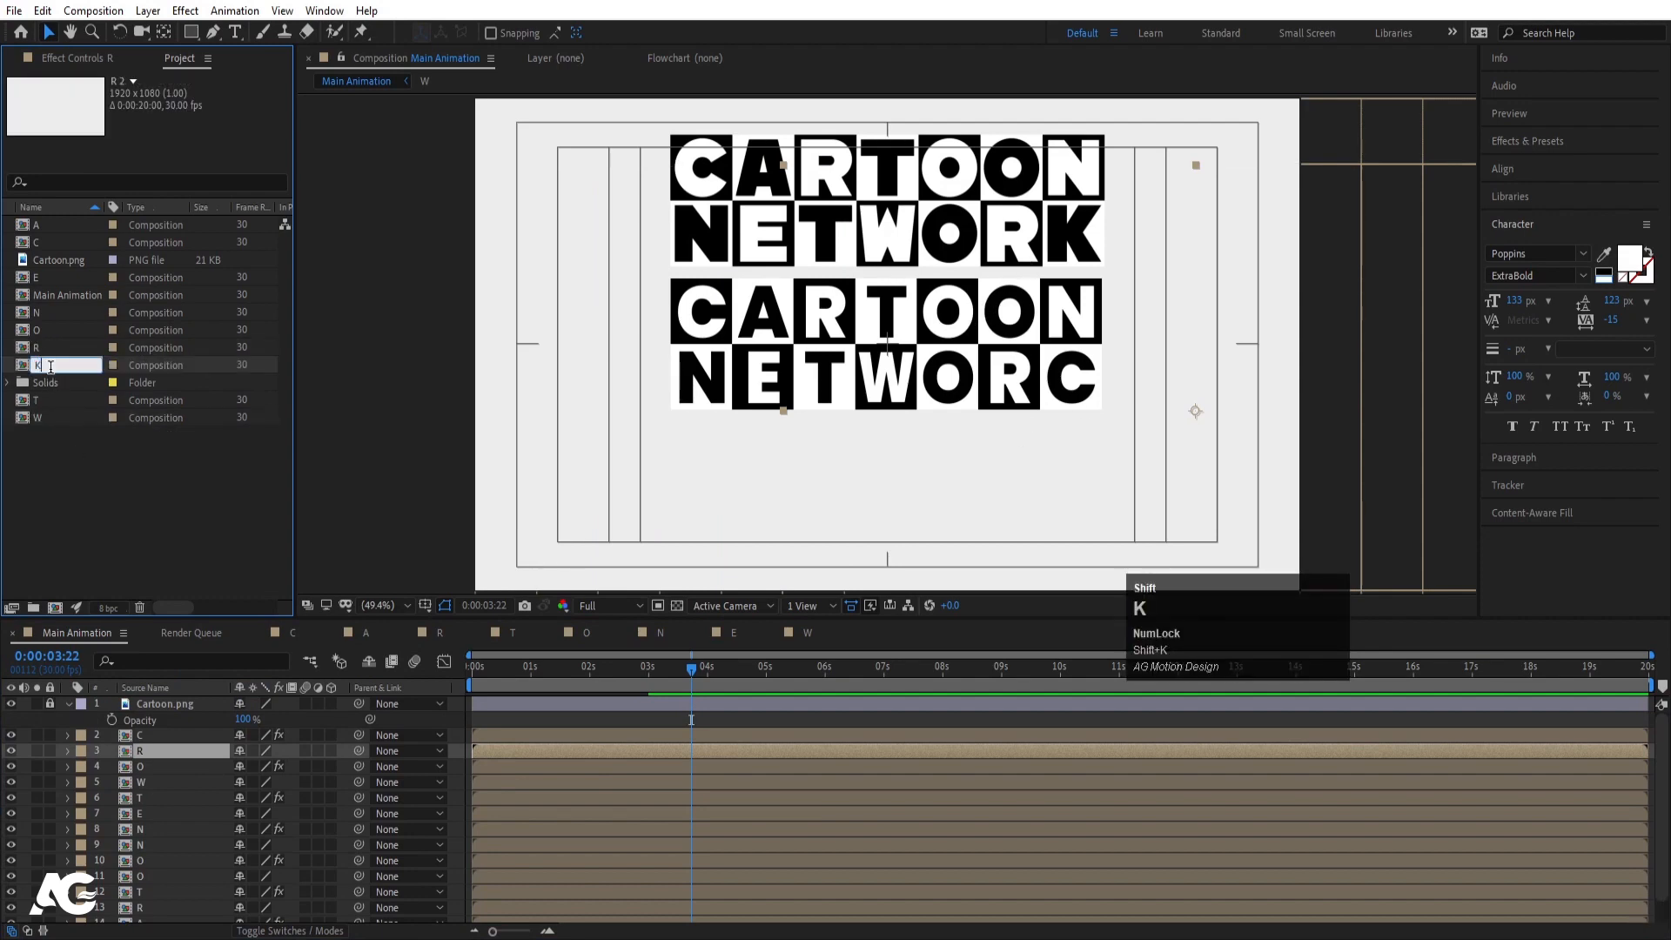
- Name the R copy K and change its letter text to K
key(Return)
double_click(57, 279)
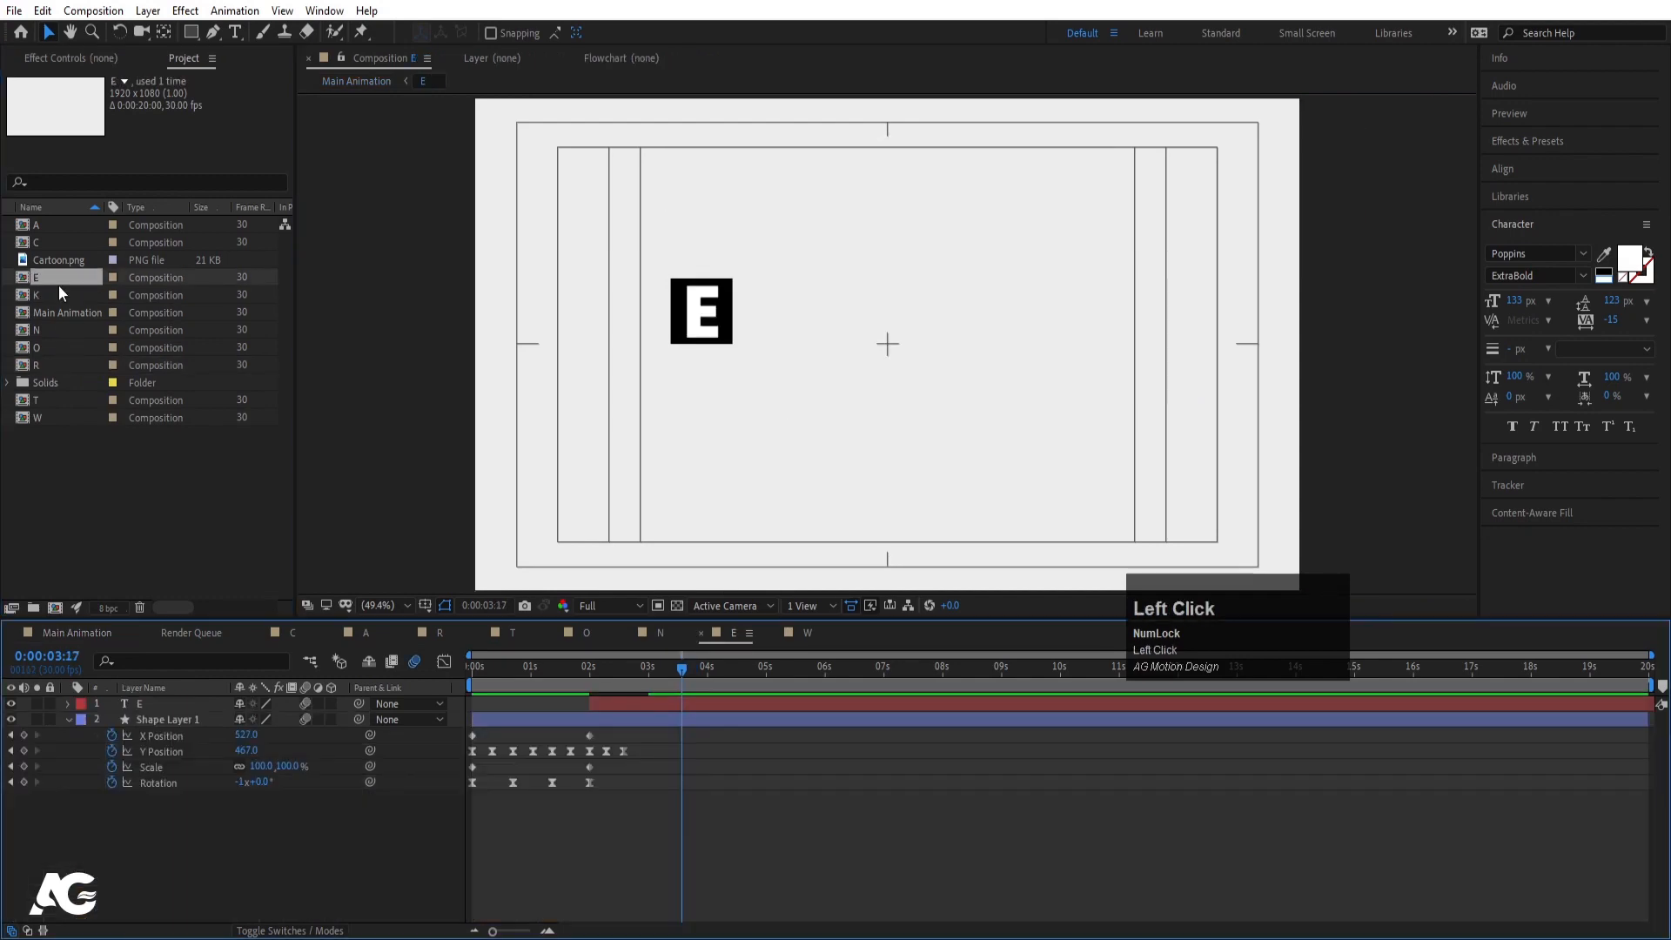
double_click(57, 297)
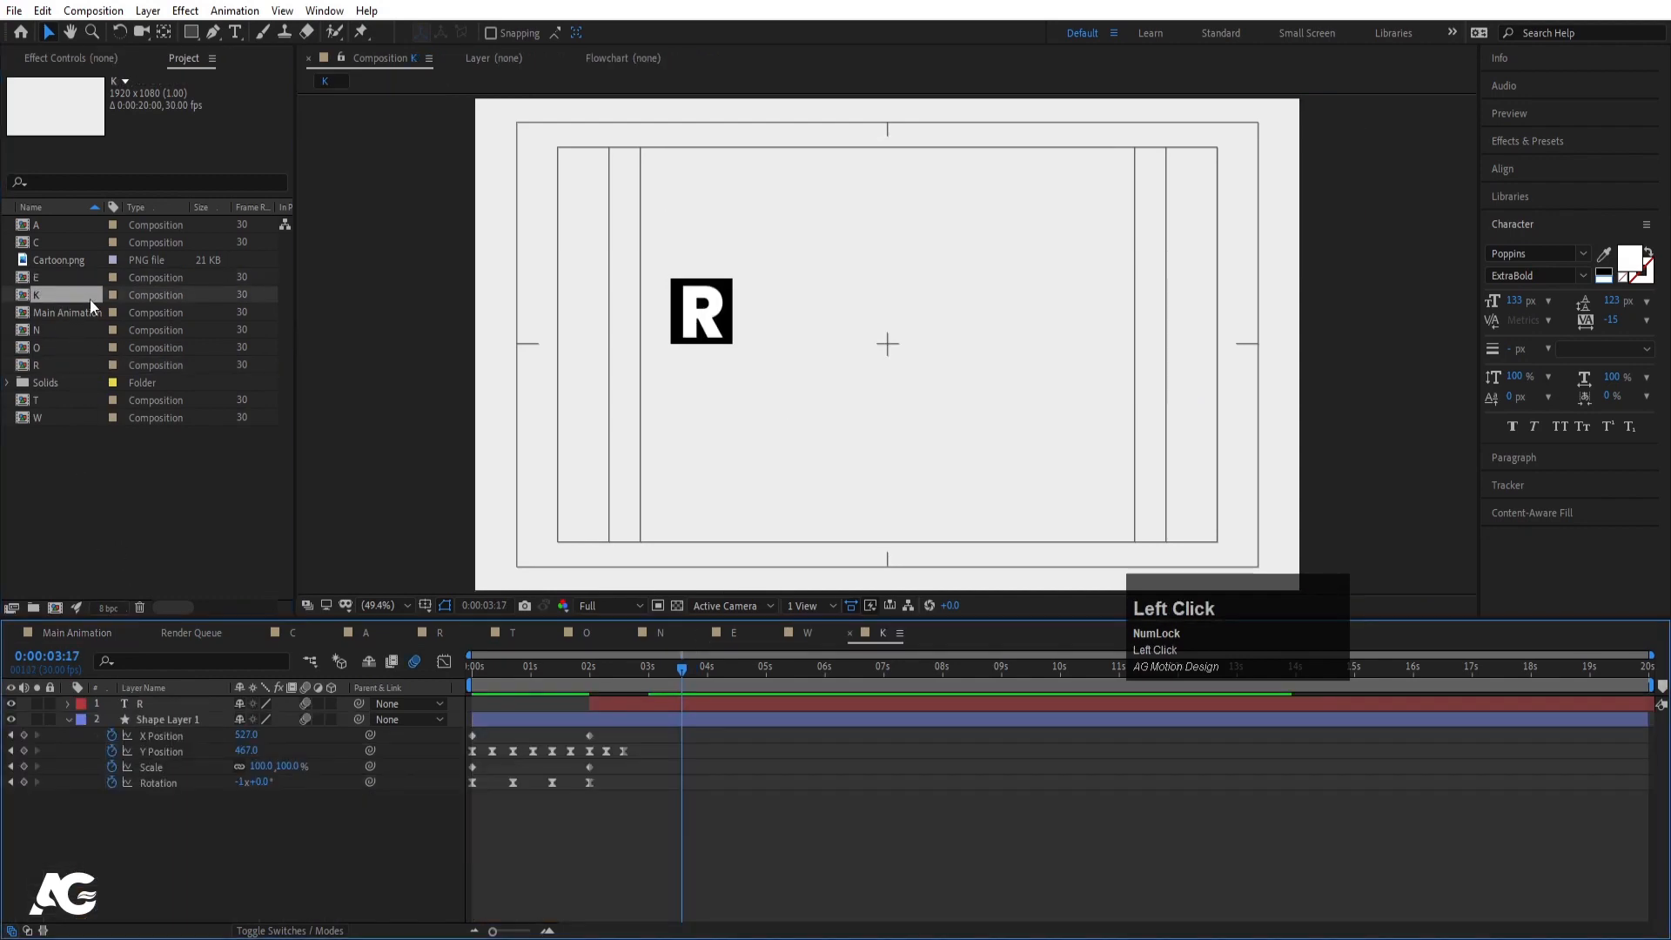
double_click(703, 303)
double_click(705, 303)
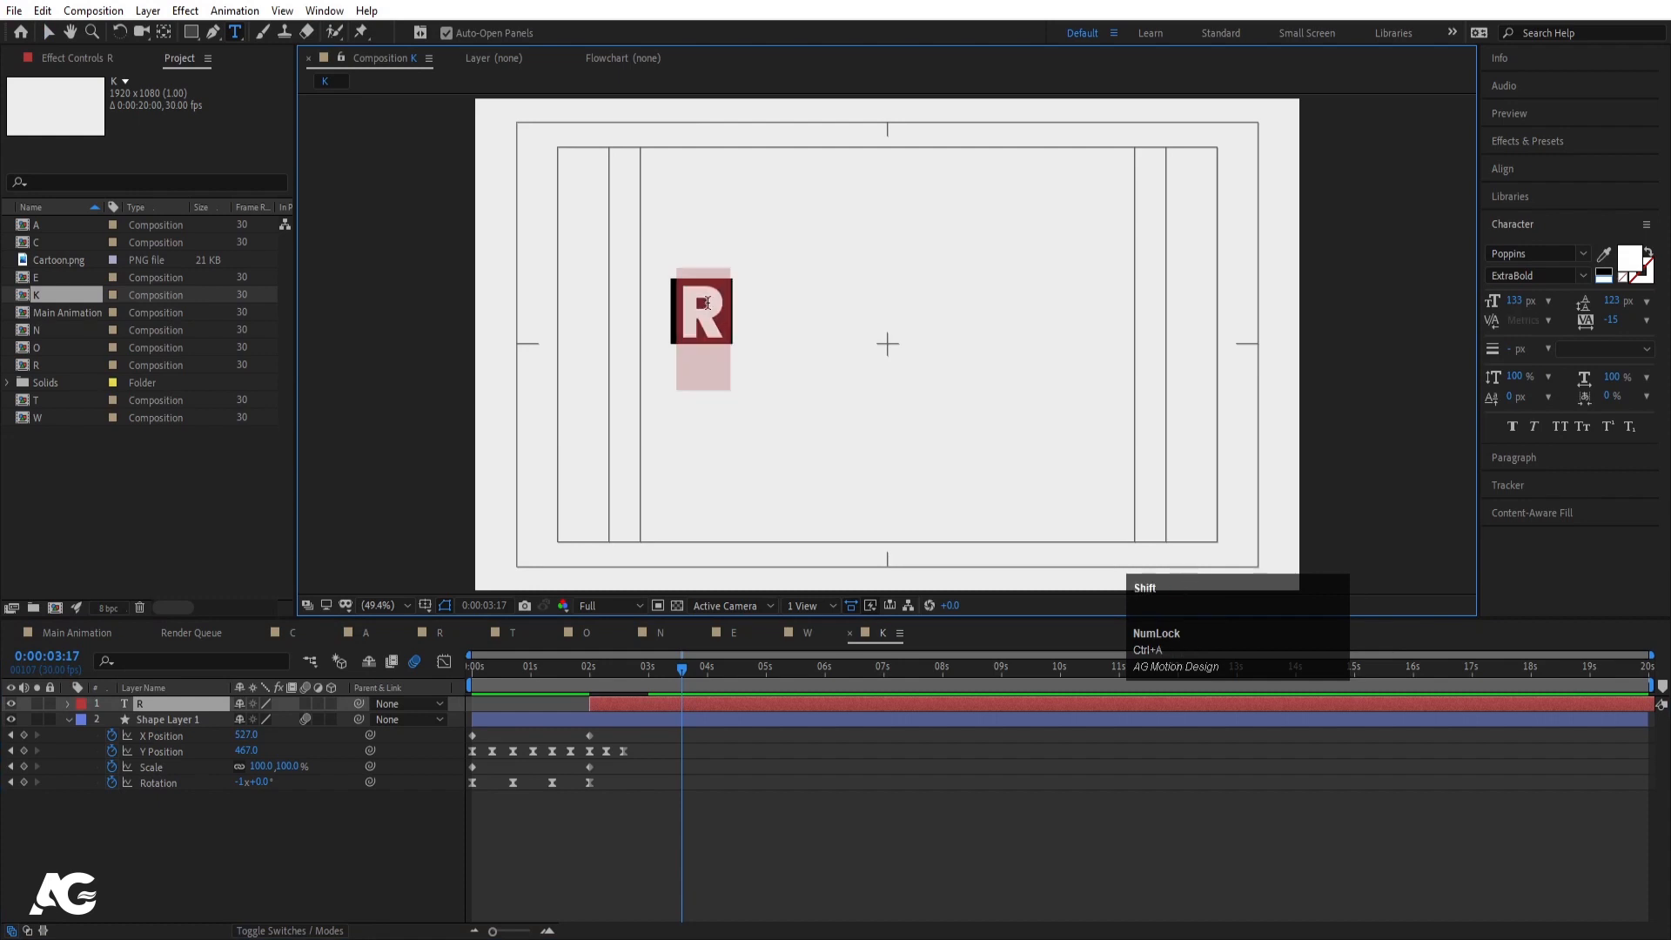
text(K)
click(124, 698)
- In Main Animation, replace the last C layer with the K comp
click(87, 633)
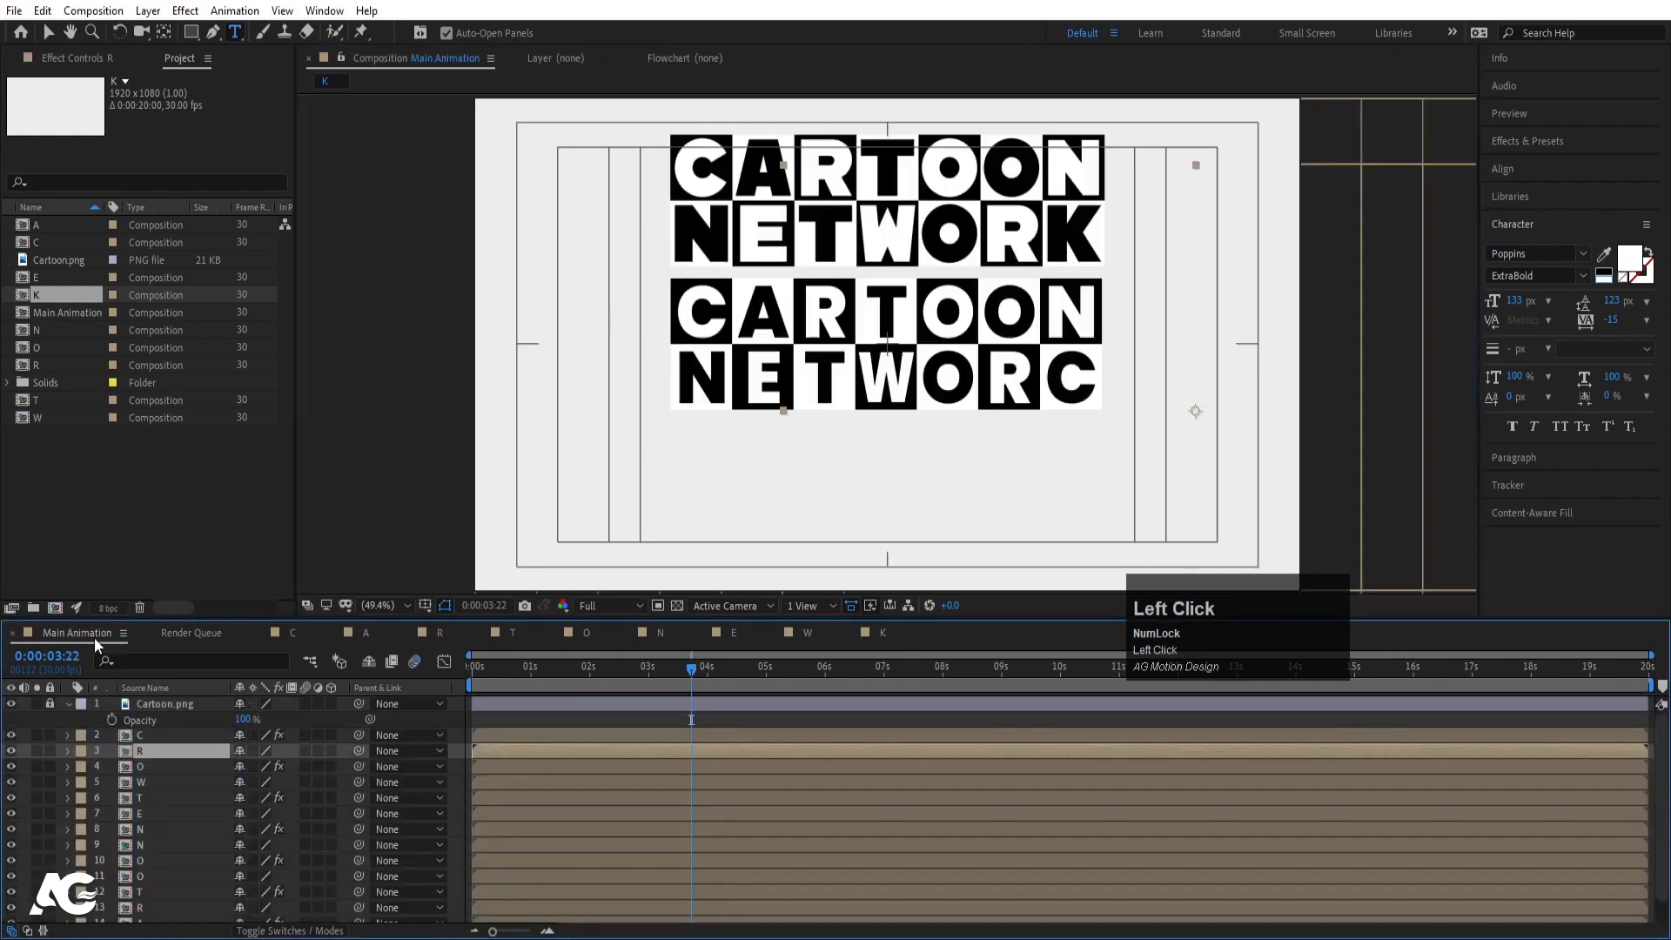
click(159, 735)
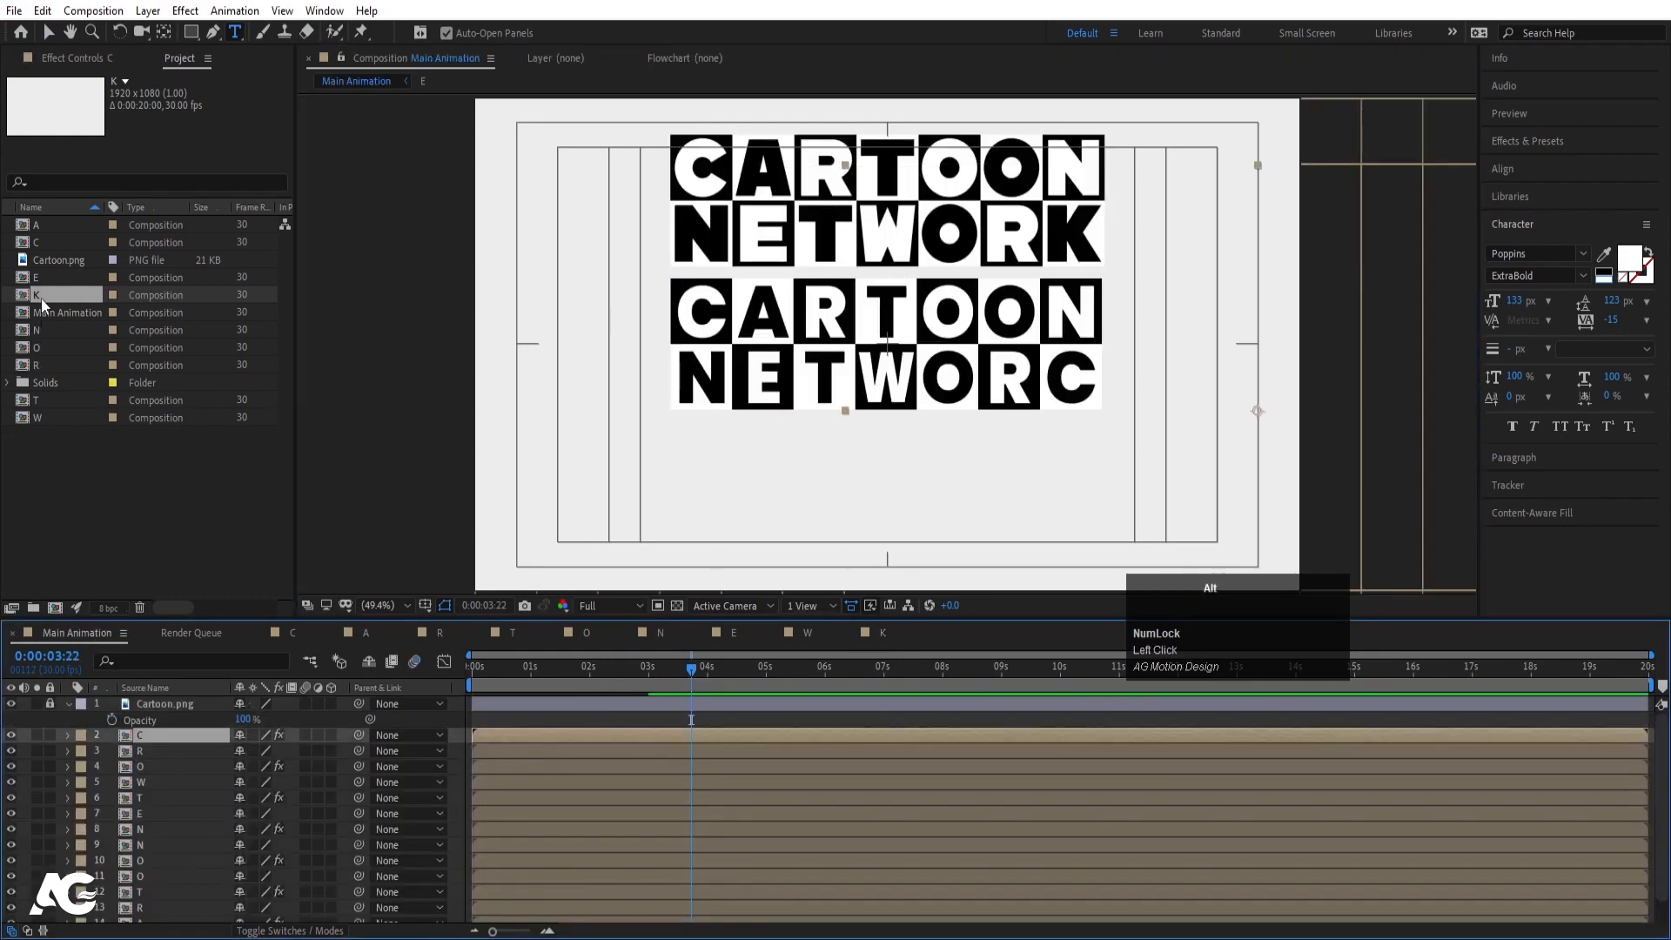
drag(40, 298, 169, 739)
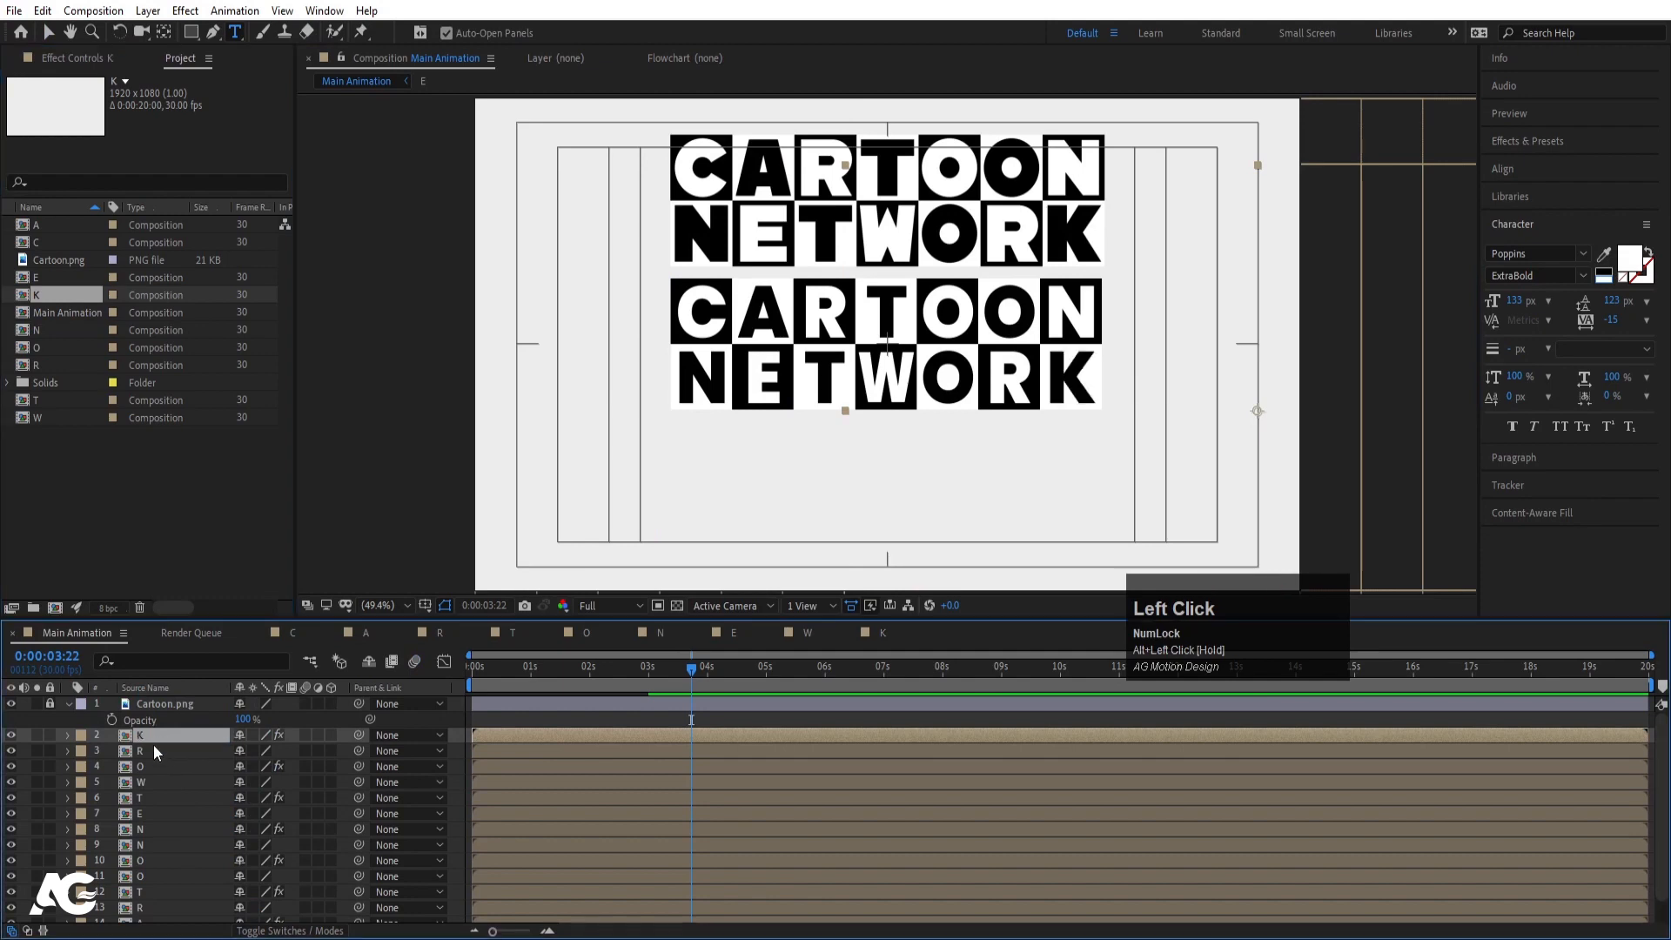
- Hide the Cartoon.png reference layer and preview from the start
click(13, 703)
click(483, 663)
key(space)
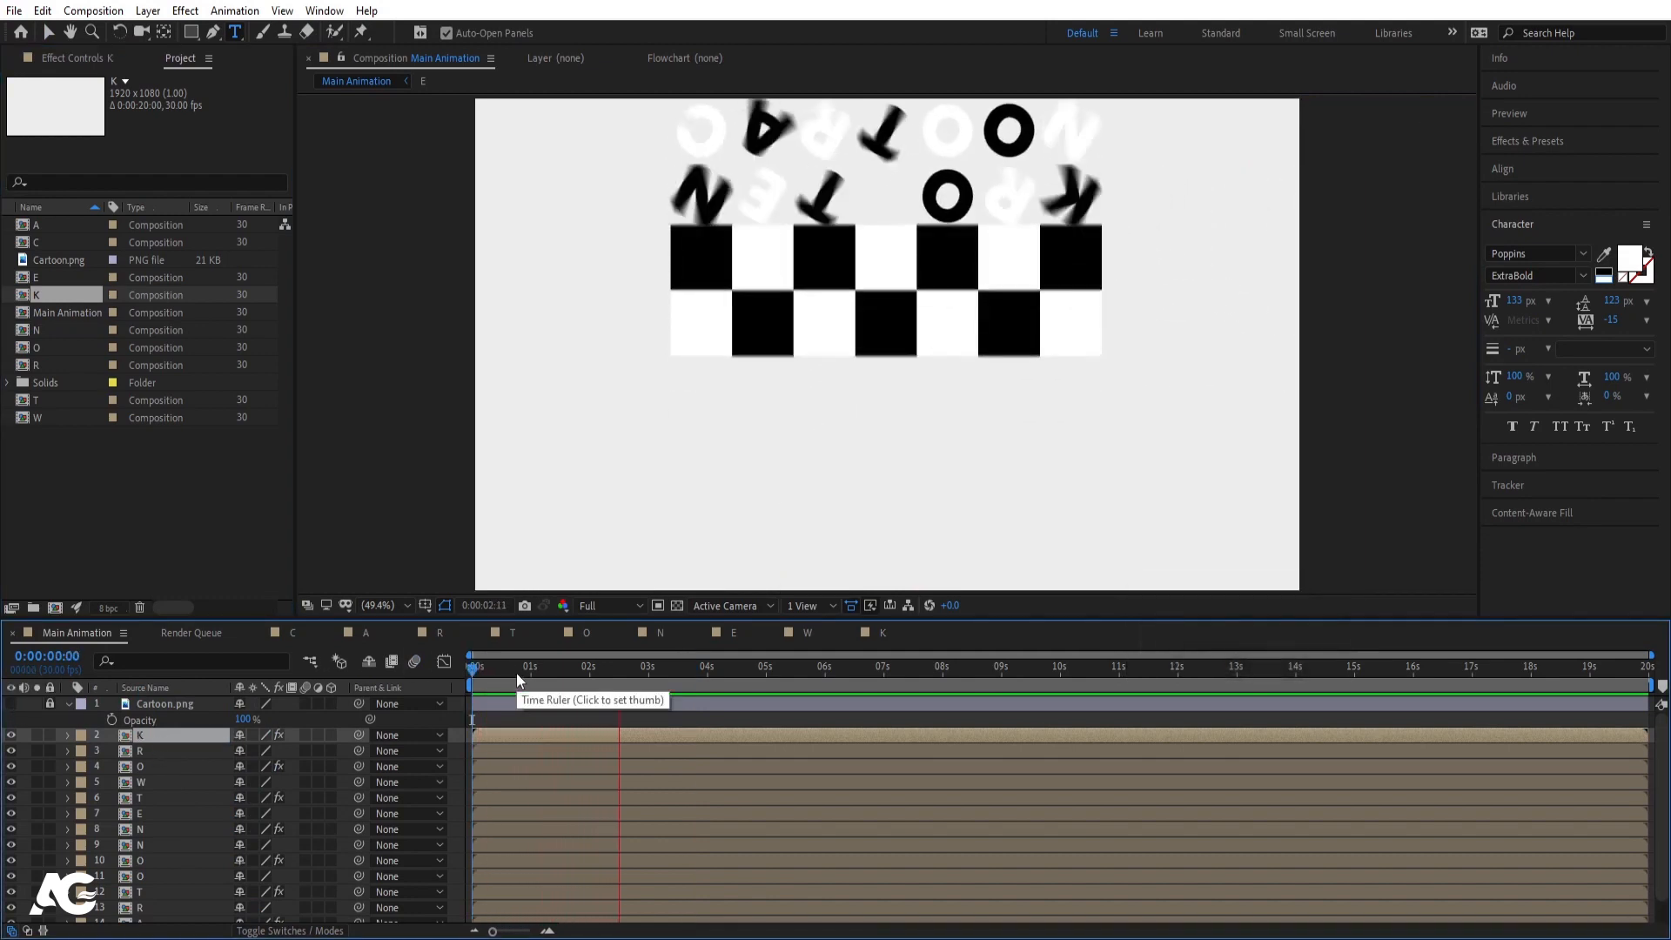
key(space)
drag(553, 670, 391, 666)
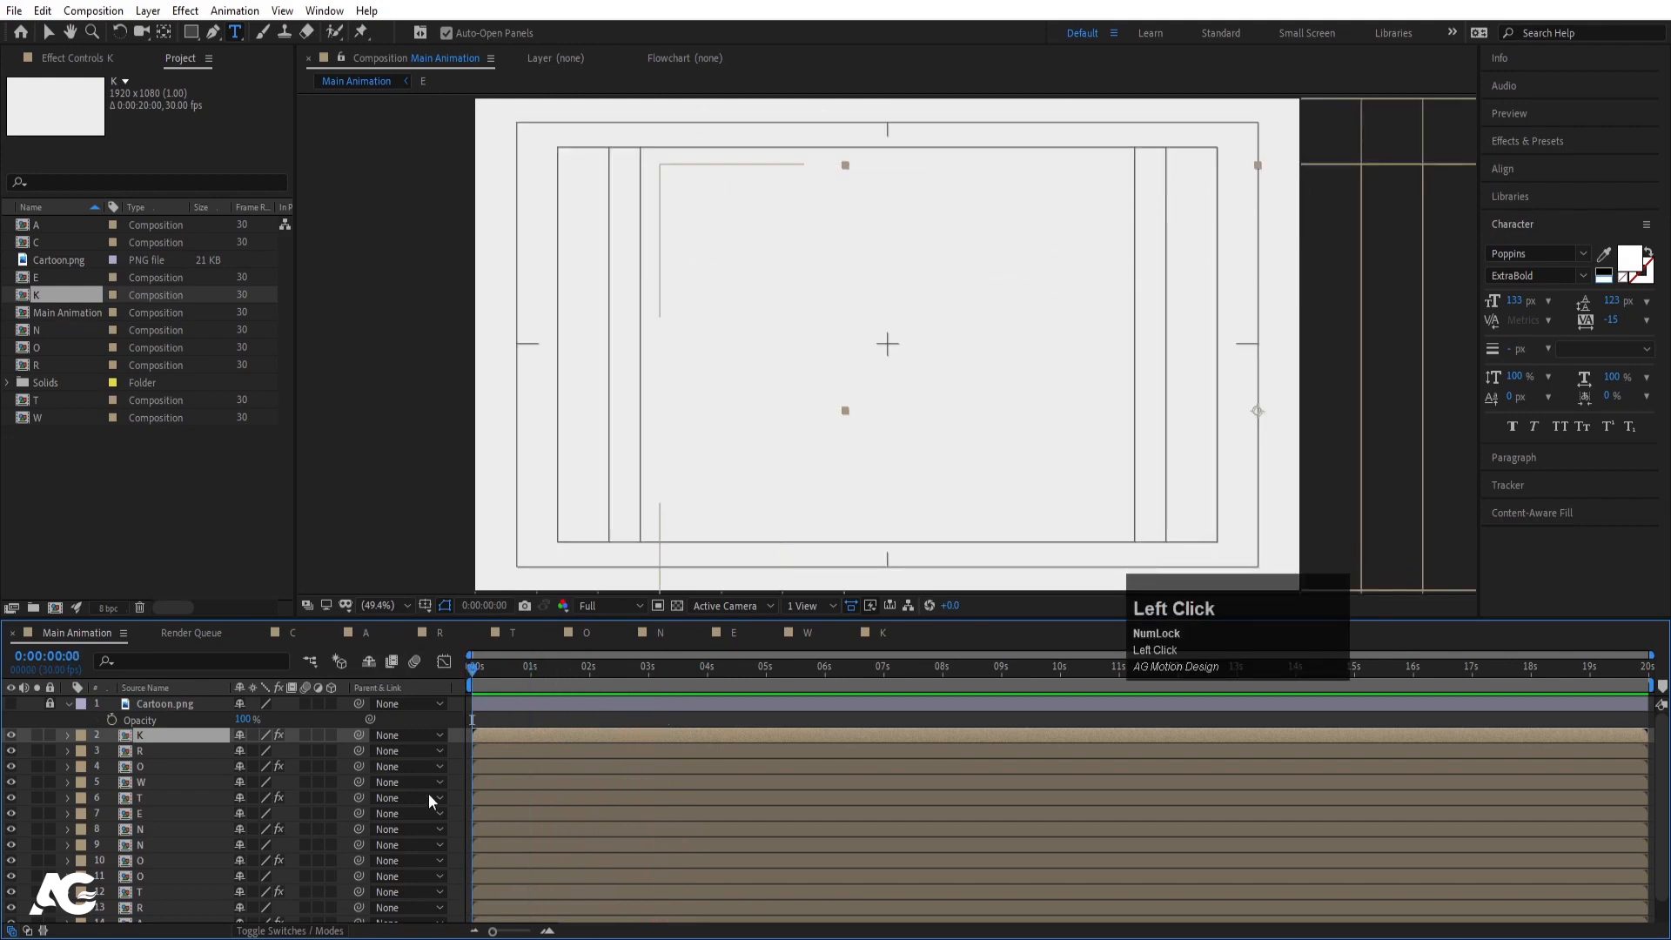
scroll(428, 792, down, 1)
key(equal)
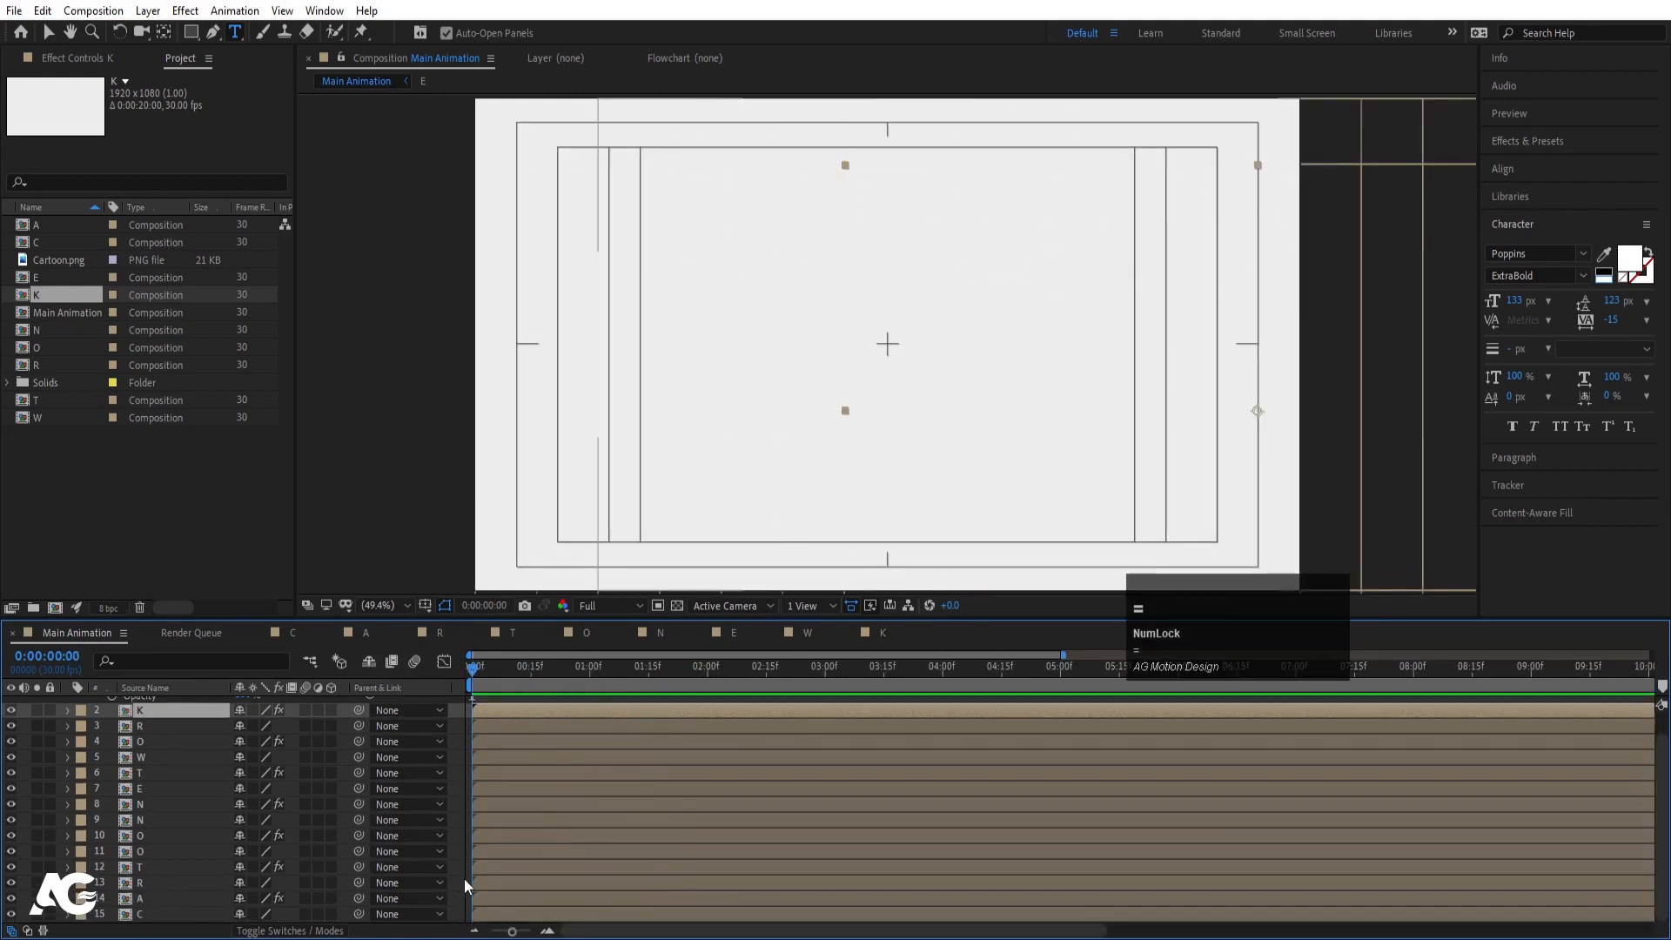
drag(487, 900, 553, 711)
click(510, 869)
click(501, 741)
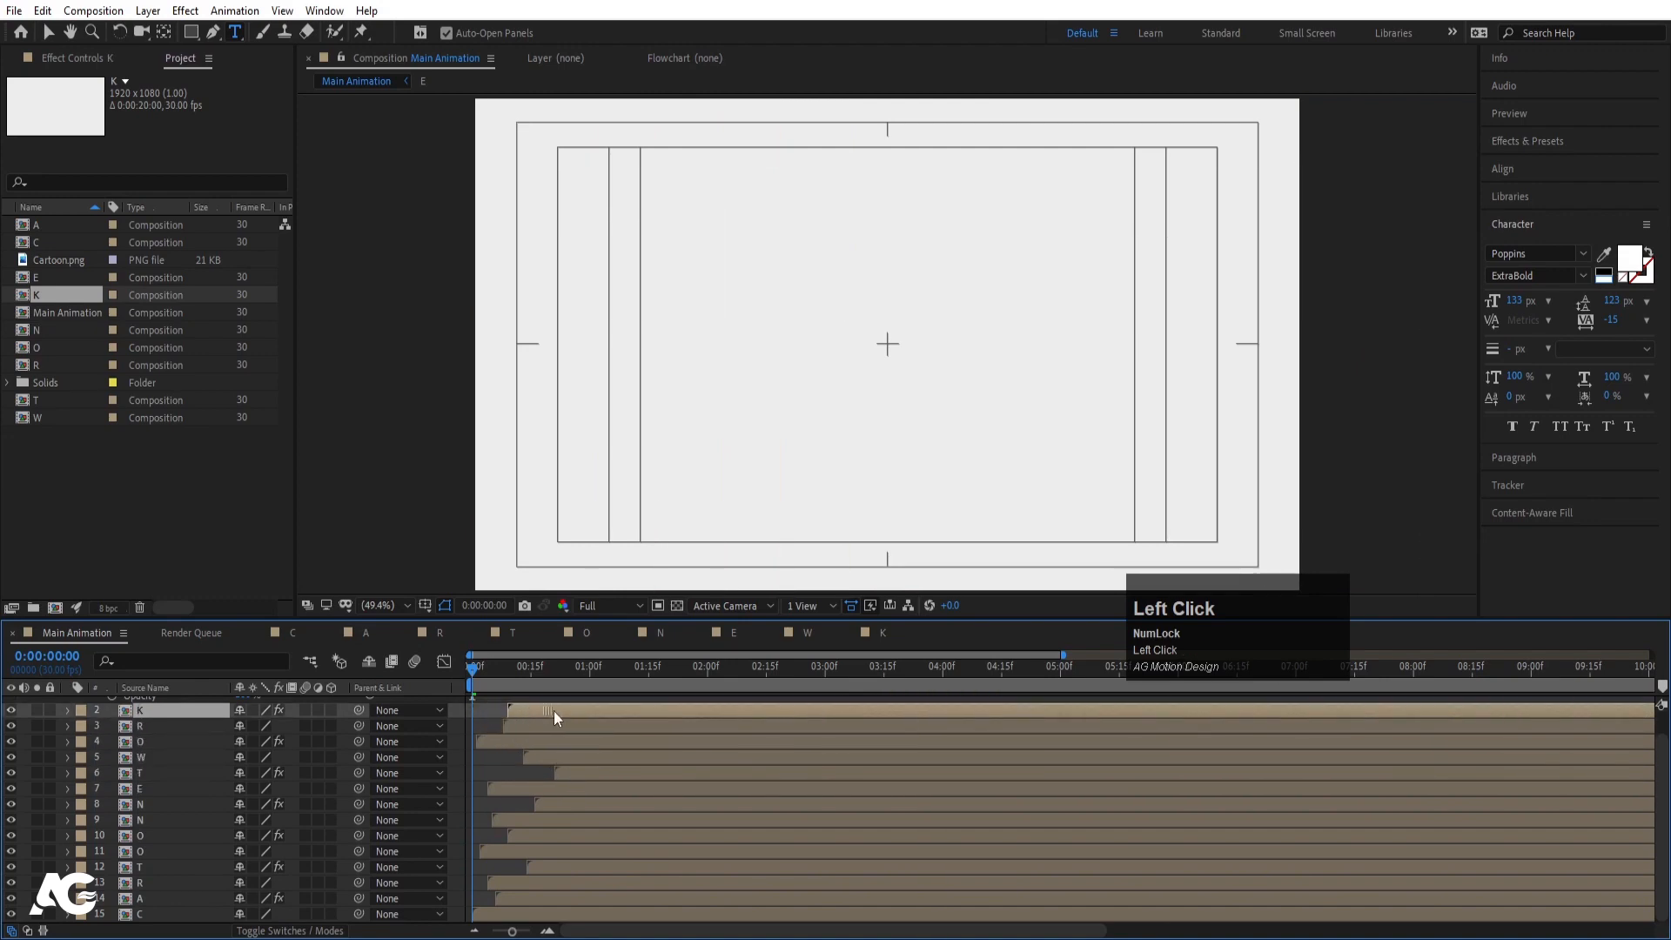
key(space)
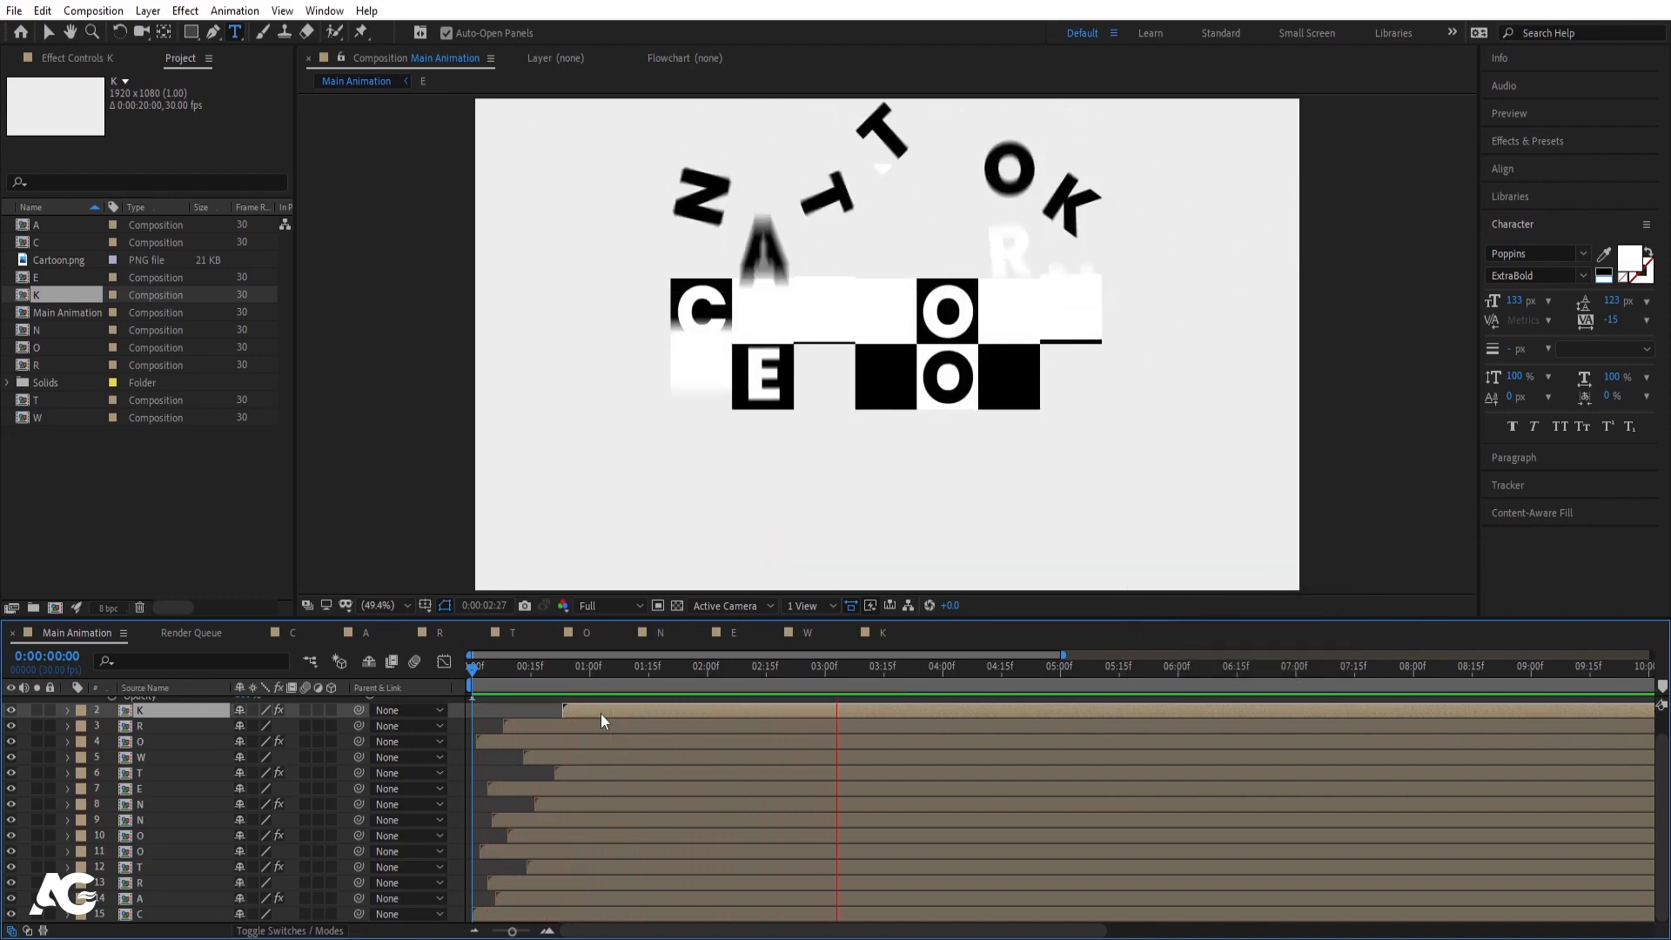
key(space)
key(ctrl+z)
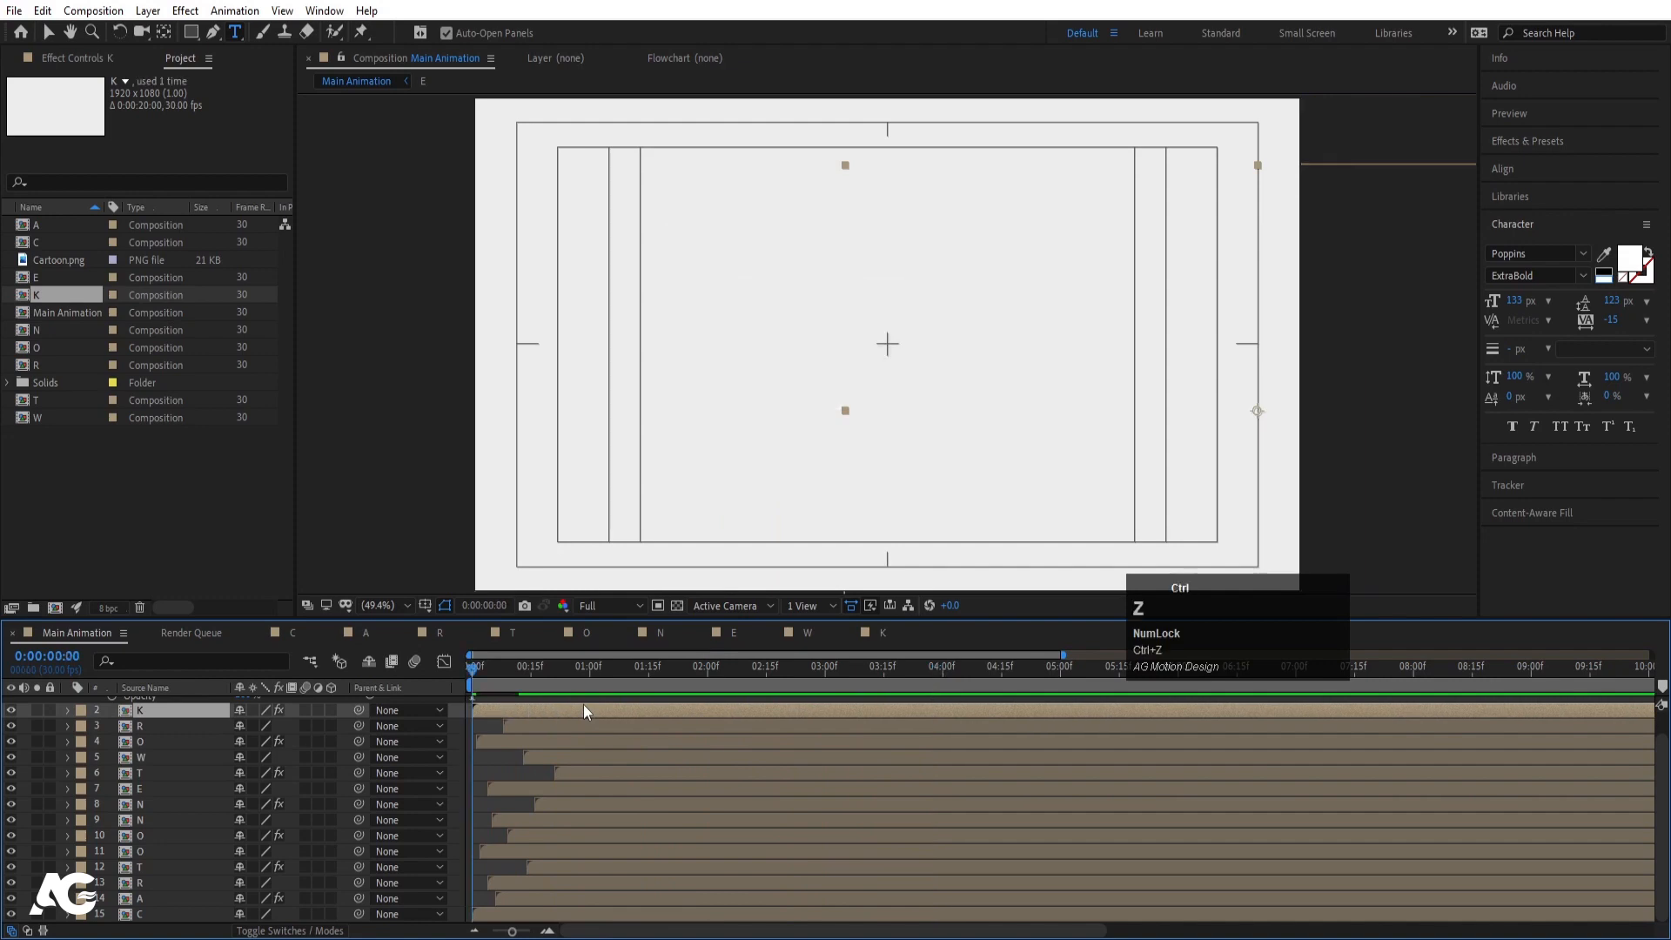
key(ctrl+z)
key(ctrl+z)
key(ctrl+z)
key(ctrl+z)
key(ctrl+z)
key(ctrl+z)
key(ctrl+z)
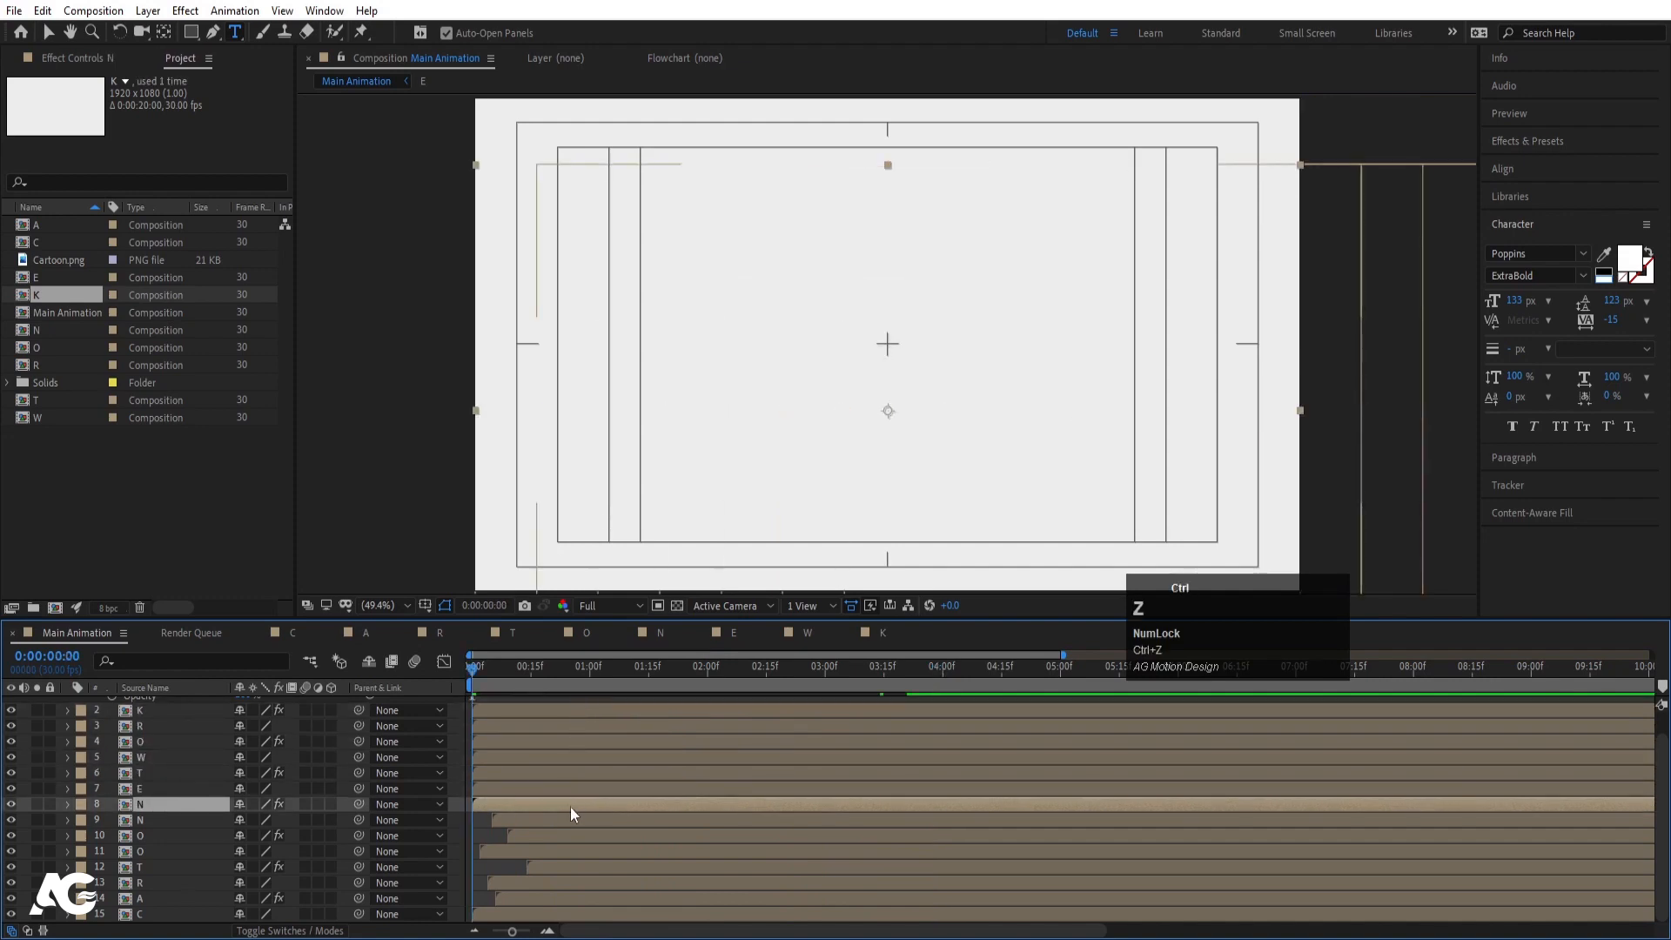
key(ctrl+z)
key(ctrl+z)
key(ctrl+z)
key(ctrl+z)
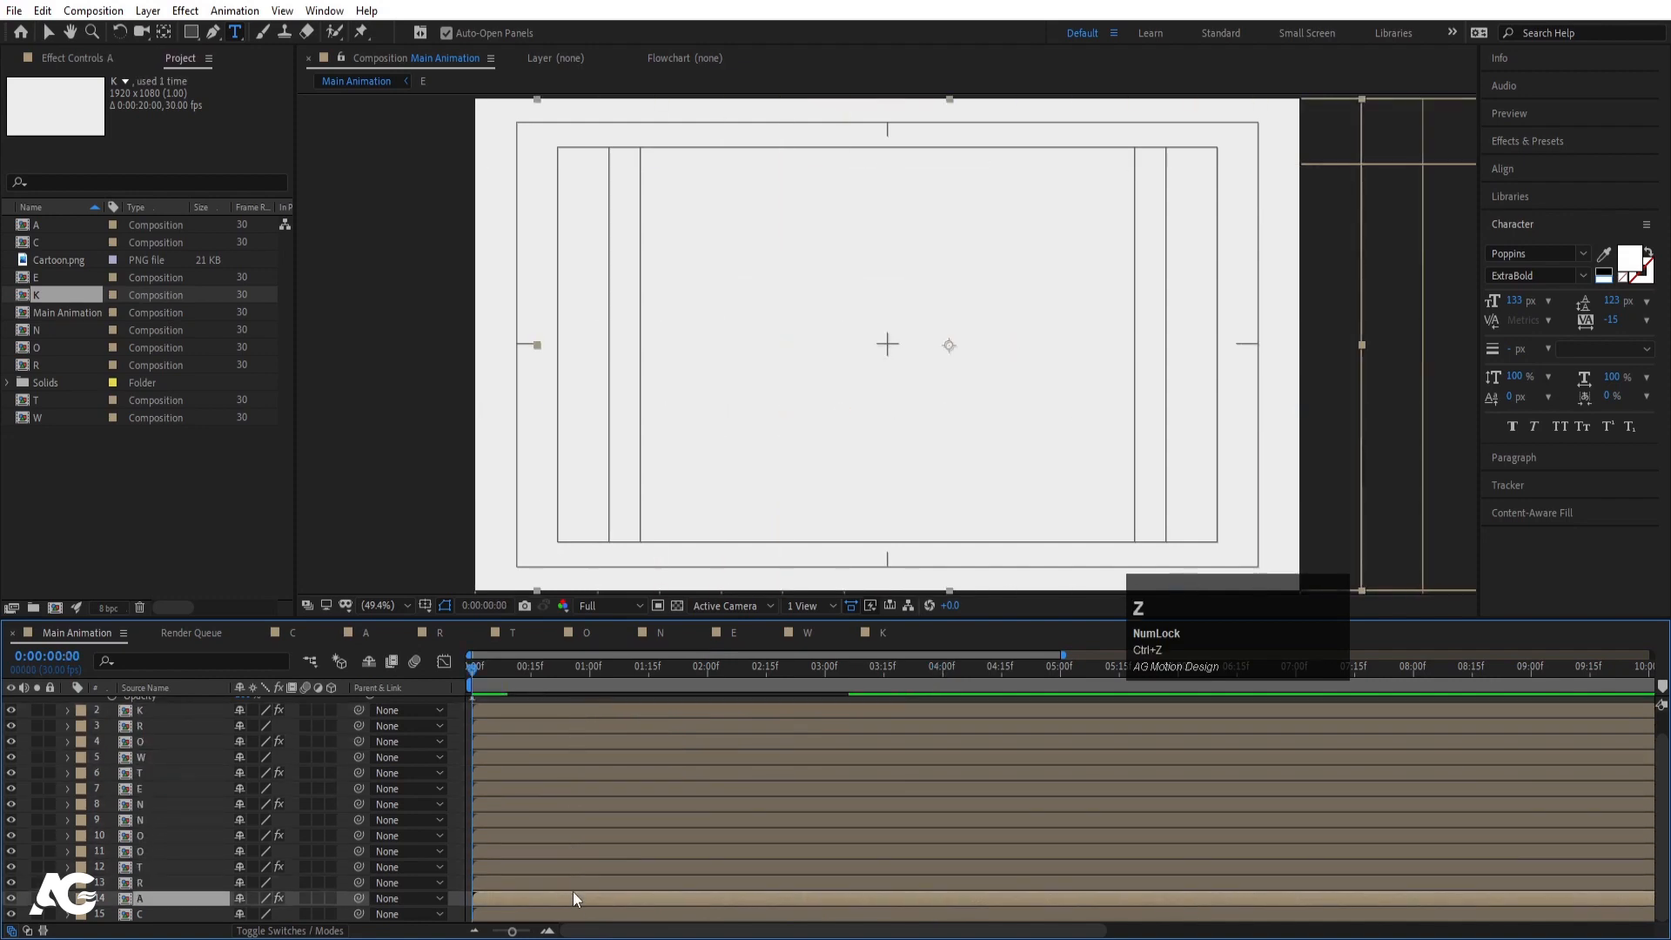
scroll(494, 888, down, 5)
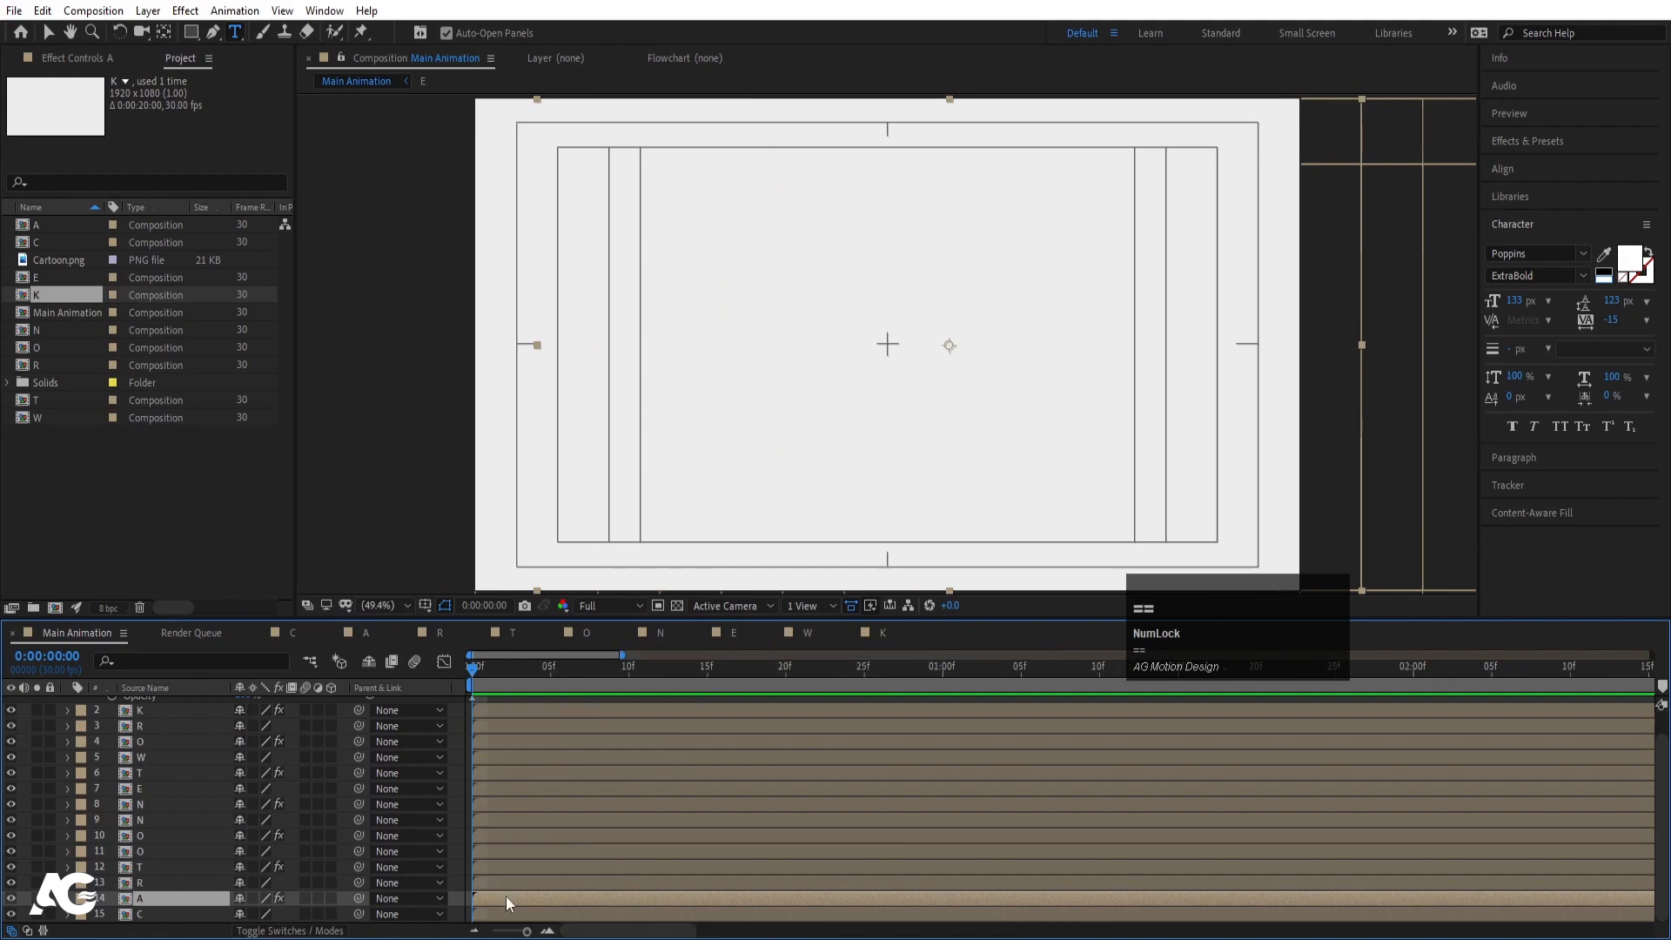
key(space)
key(space)
drag(504, 667, 460, 669)
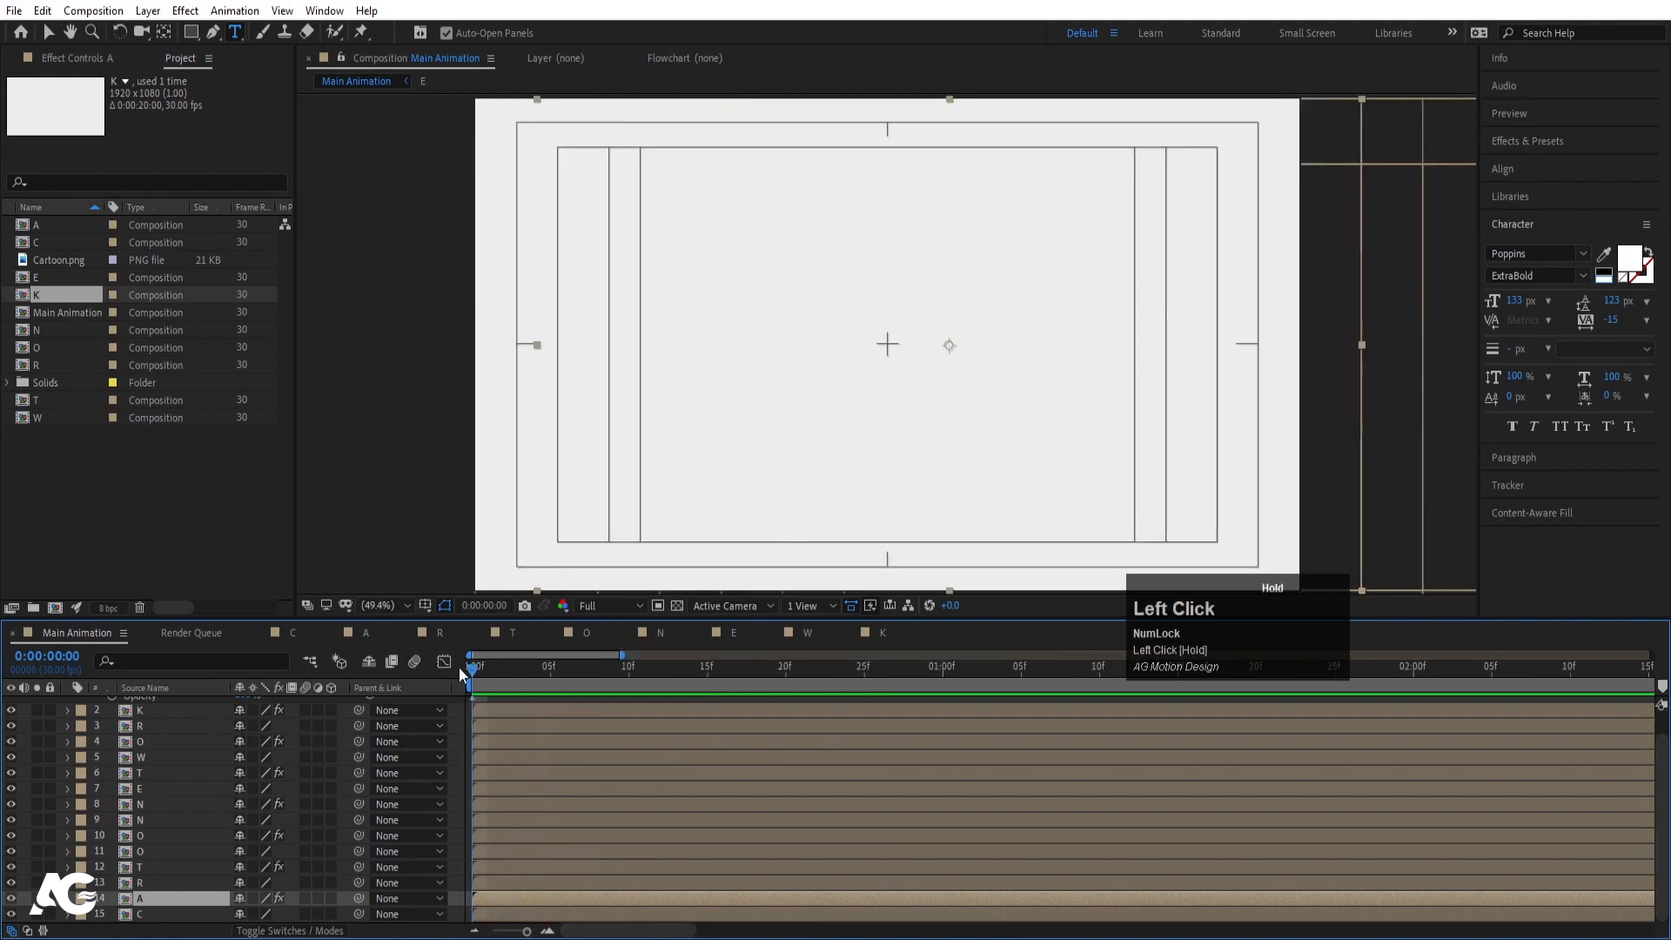
key(Page_Down)
key(Page_Down)
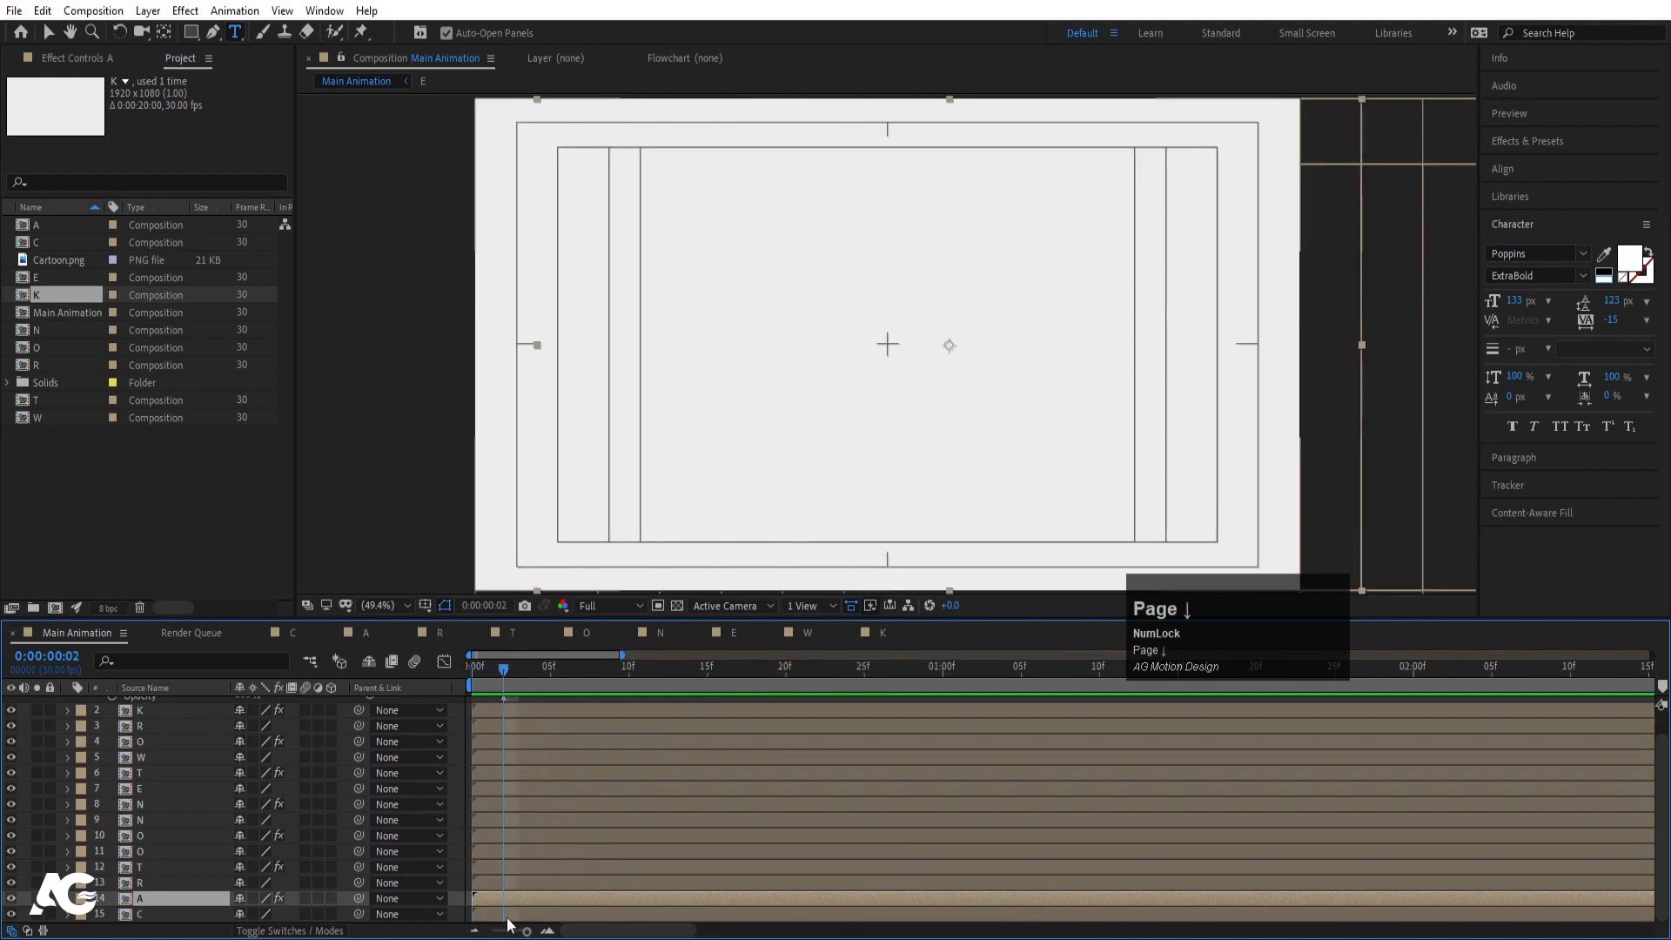
click(509, 919)
key(Page_Down)
scroll(511, 914, up, 2)
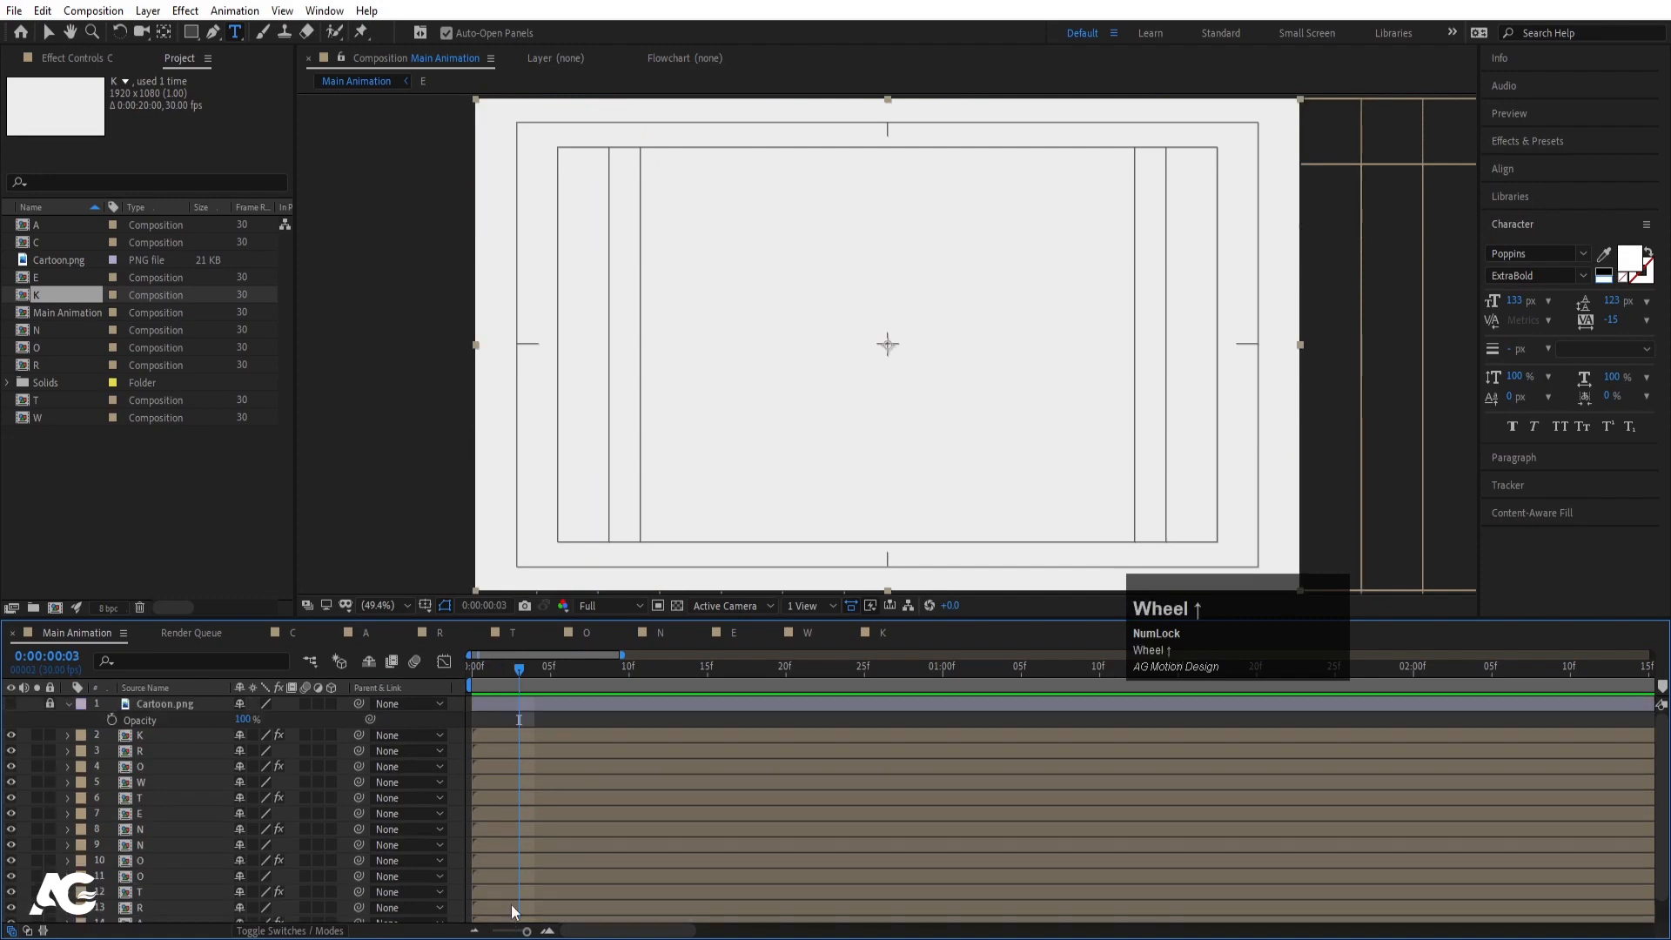
shift+click(498, 739)
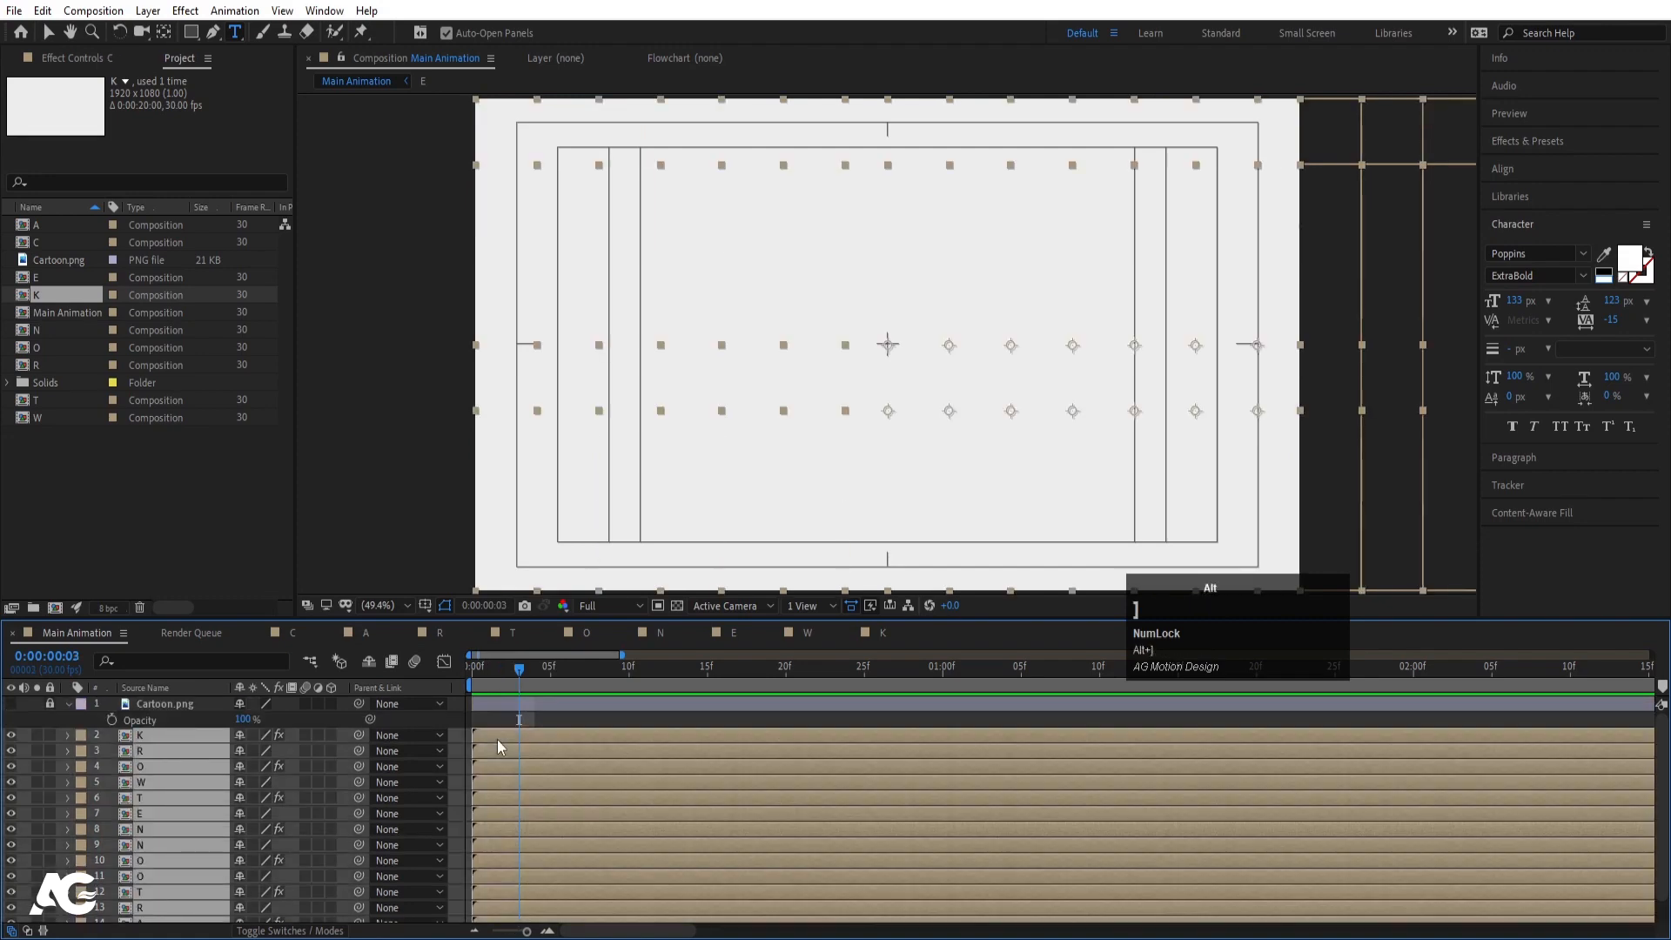
- Trim the letter layers with Alt+] and stagger them with Sequence Layers
key(alt+])
right_click(497, 739)
mouse_move(592, 523)
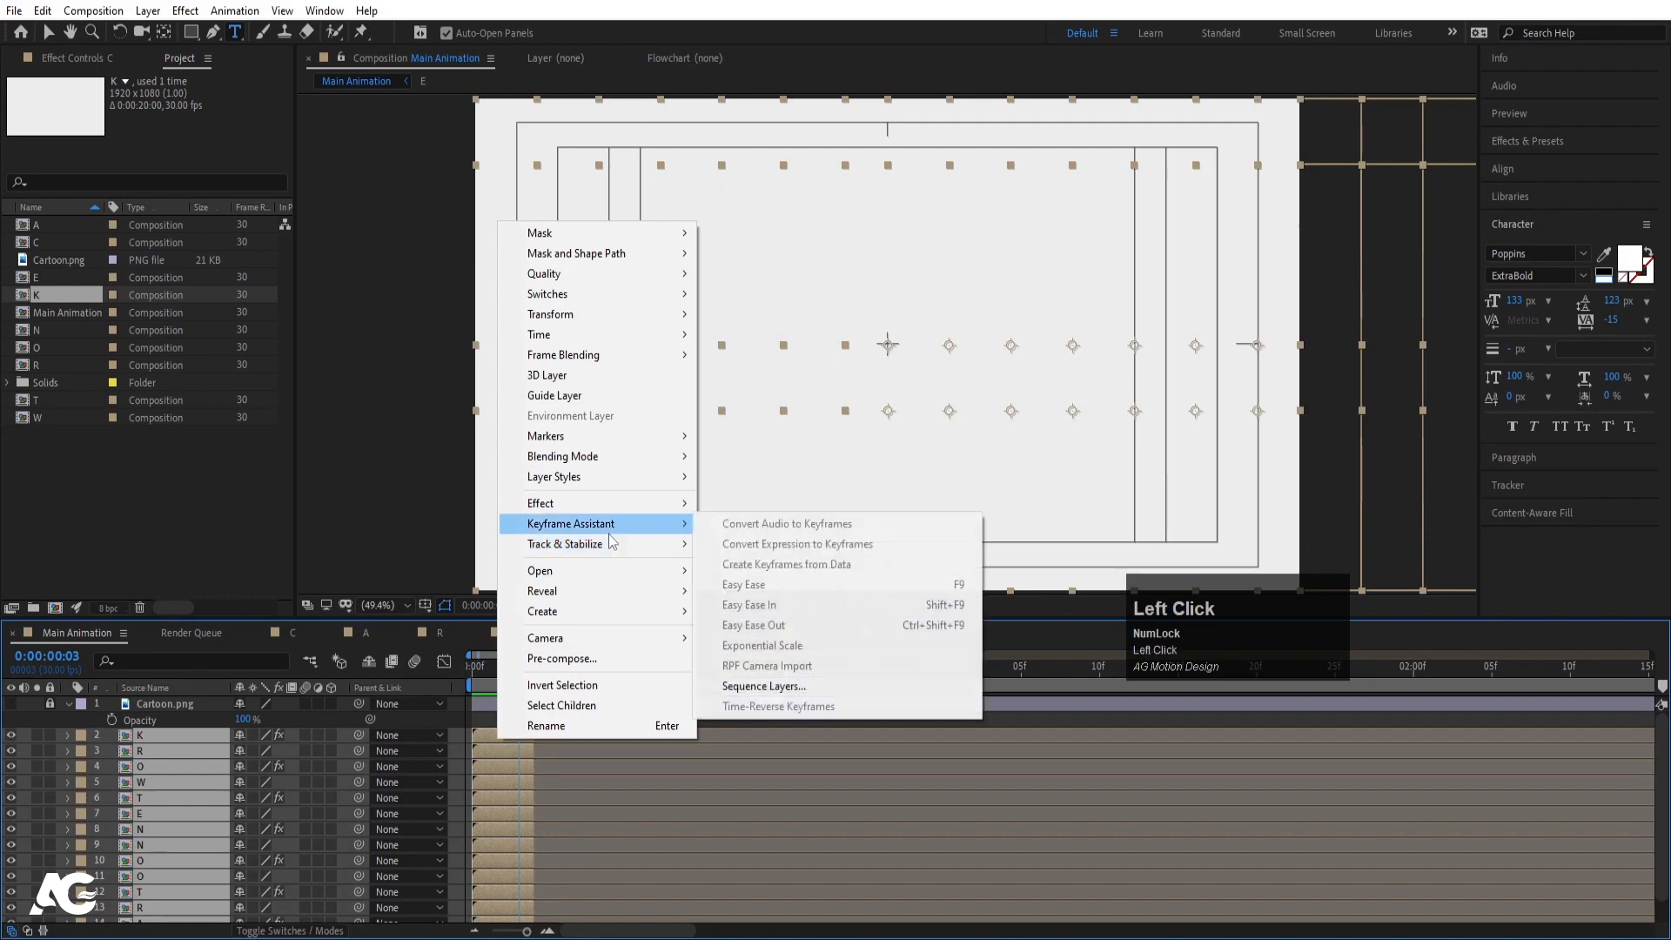
click(766, 686)
click(860, 519)
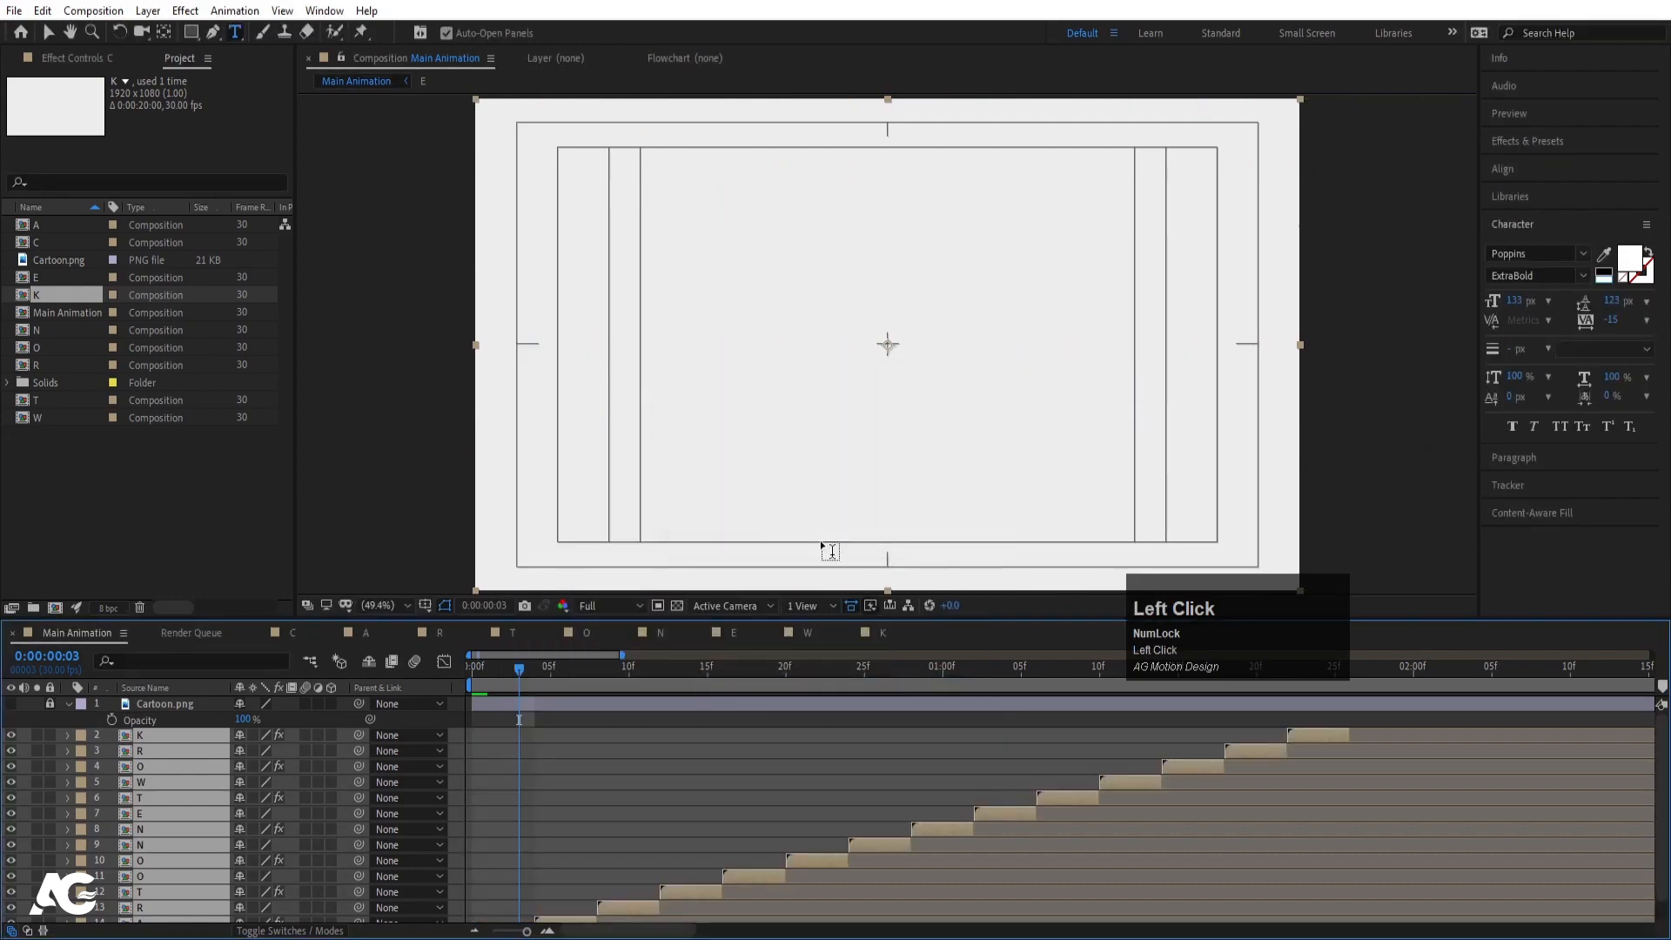
- Preview the sequenced animation building the full CARTOON NETWORK logo
key(minus)
key(minus)
key(minus)
click(906, 740)
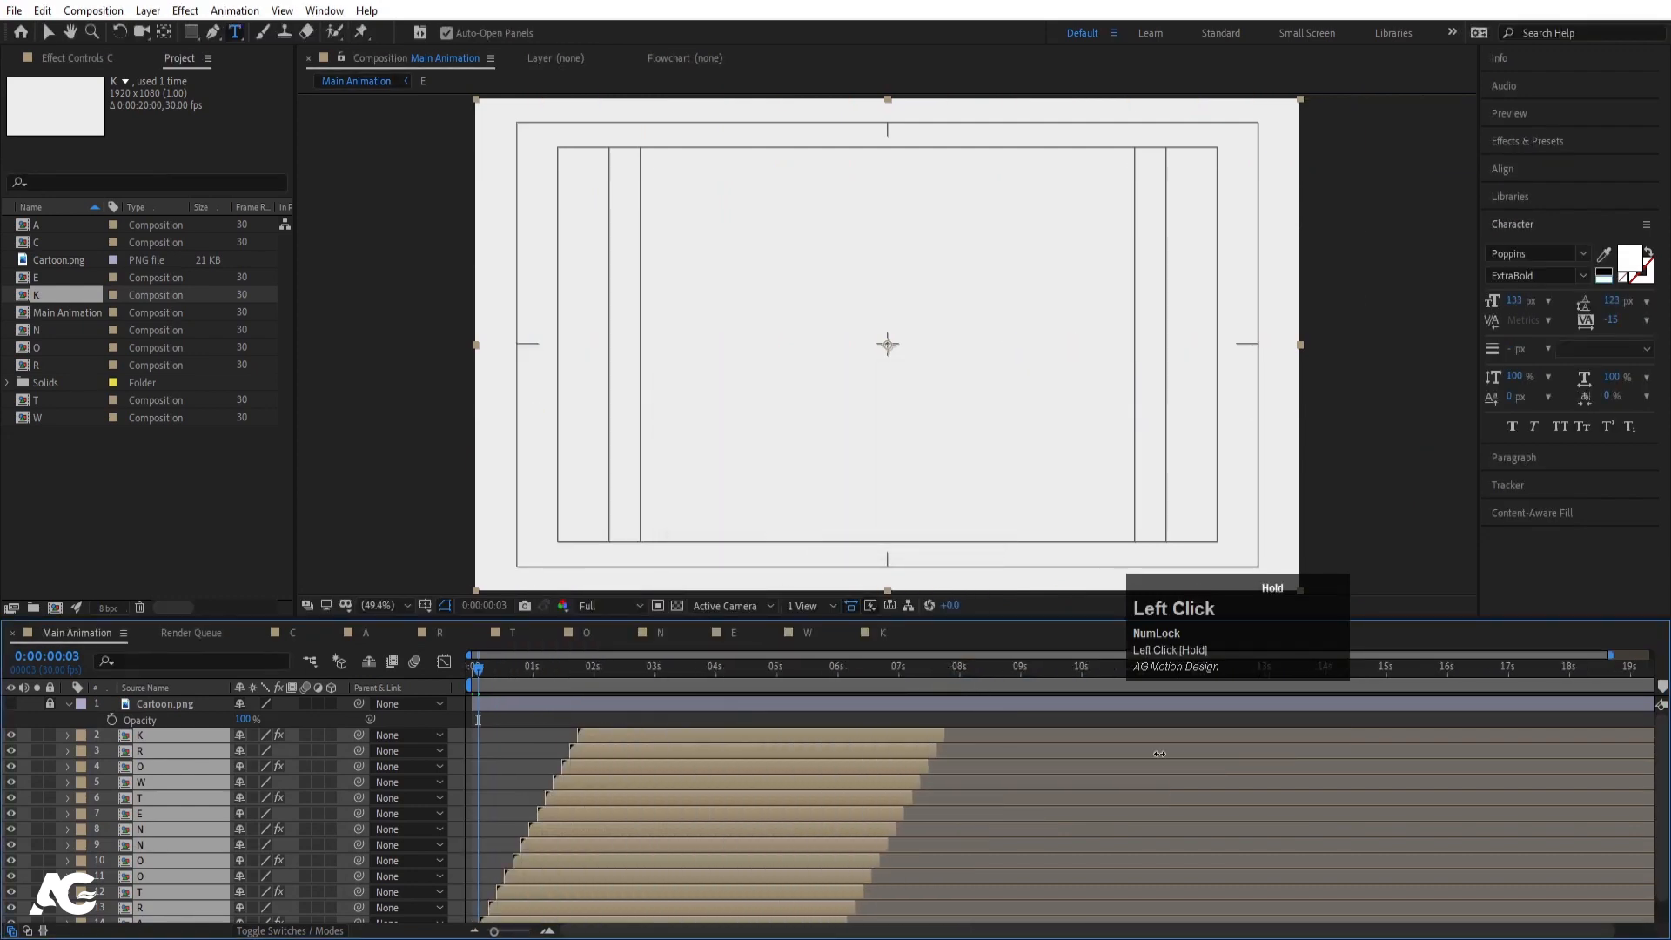
key(space)
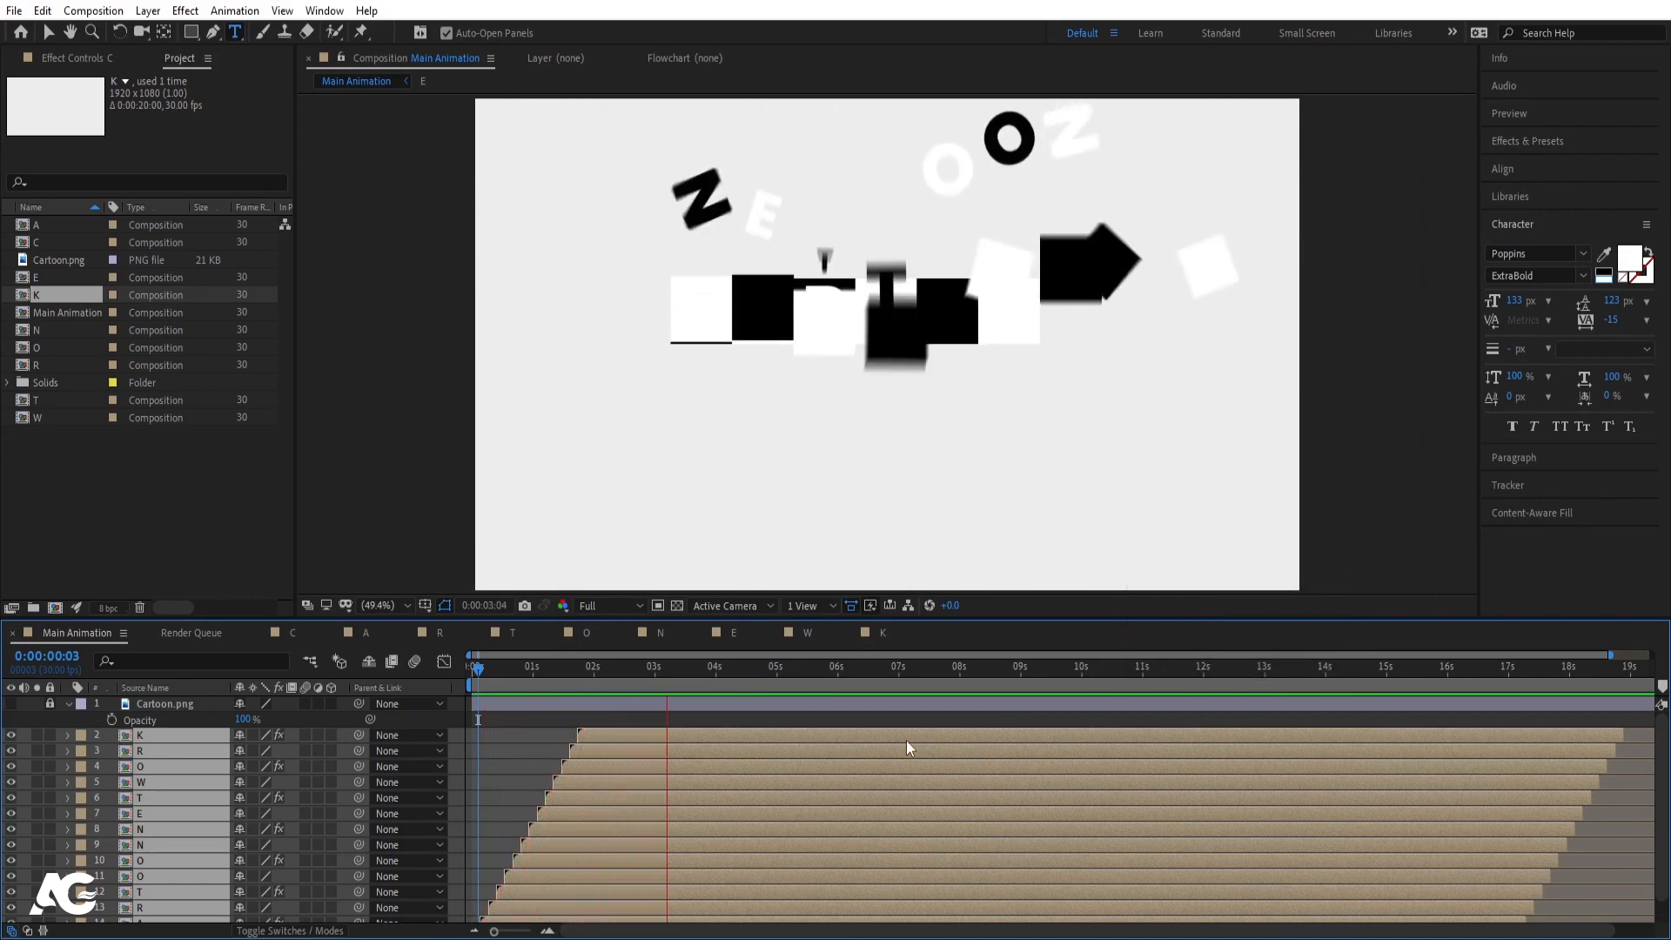
key(space)
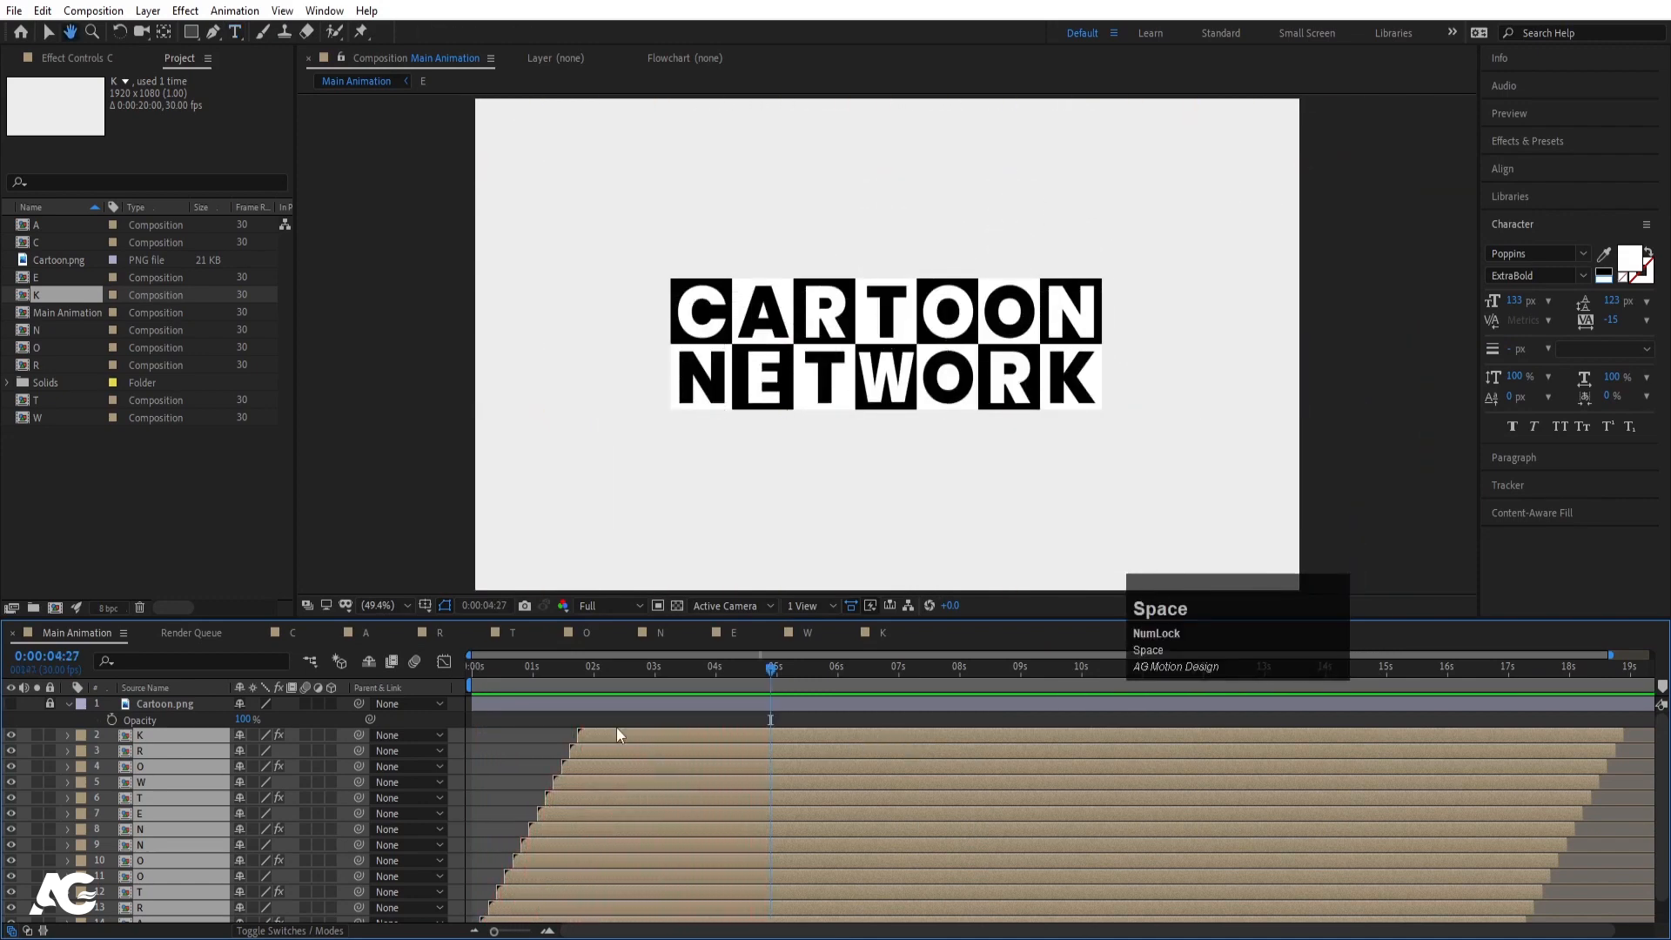
- Preview the staggered letter animation from the start until the grid lands
key(space)
drag(573, 672, 400, 667)
key(space)
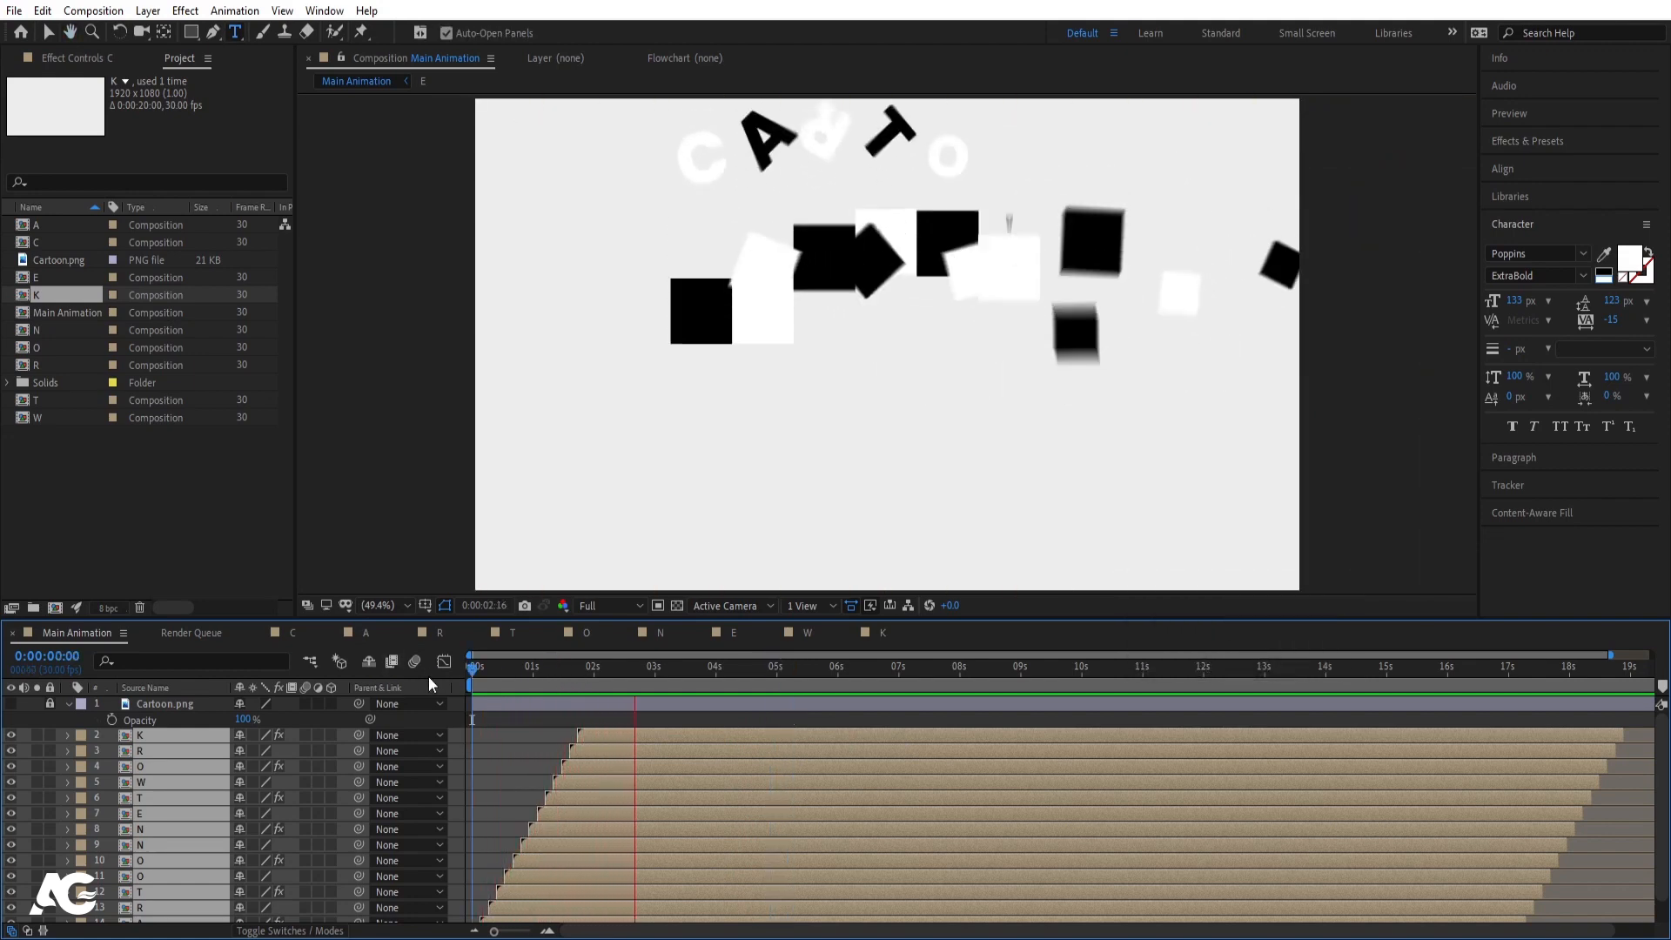
key(space)
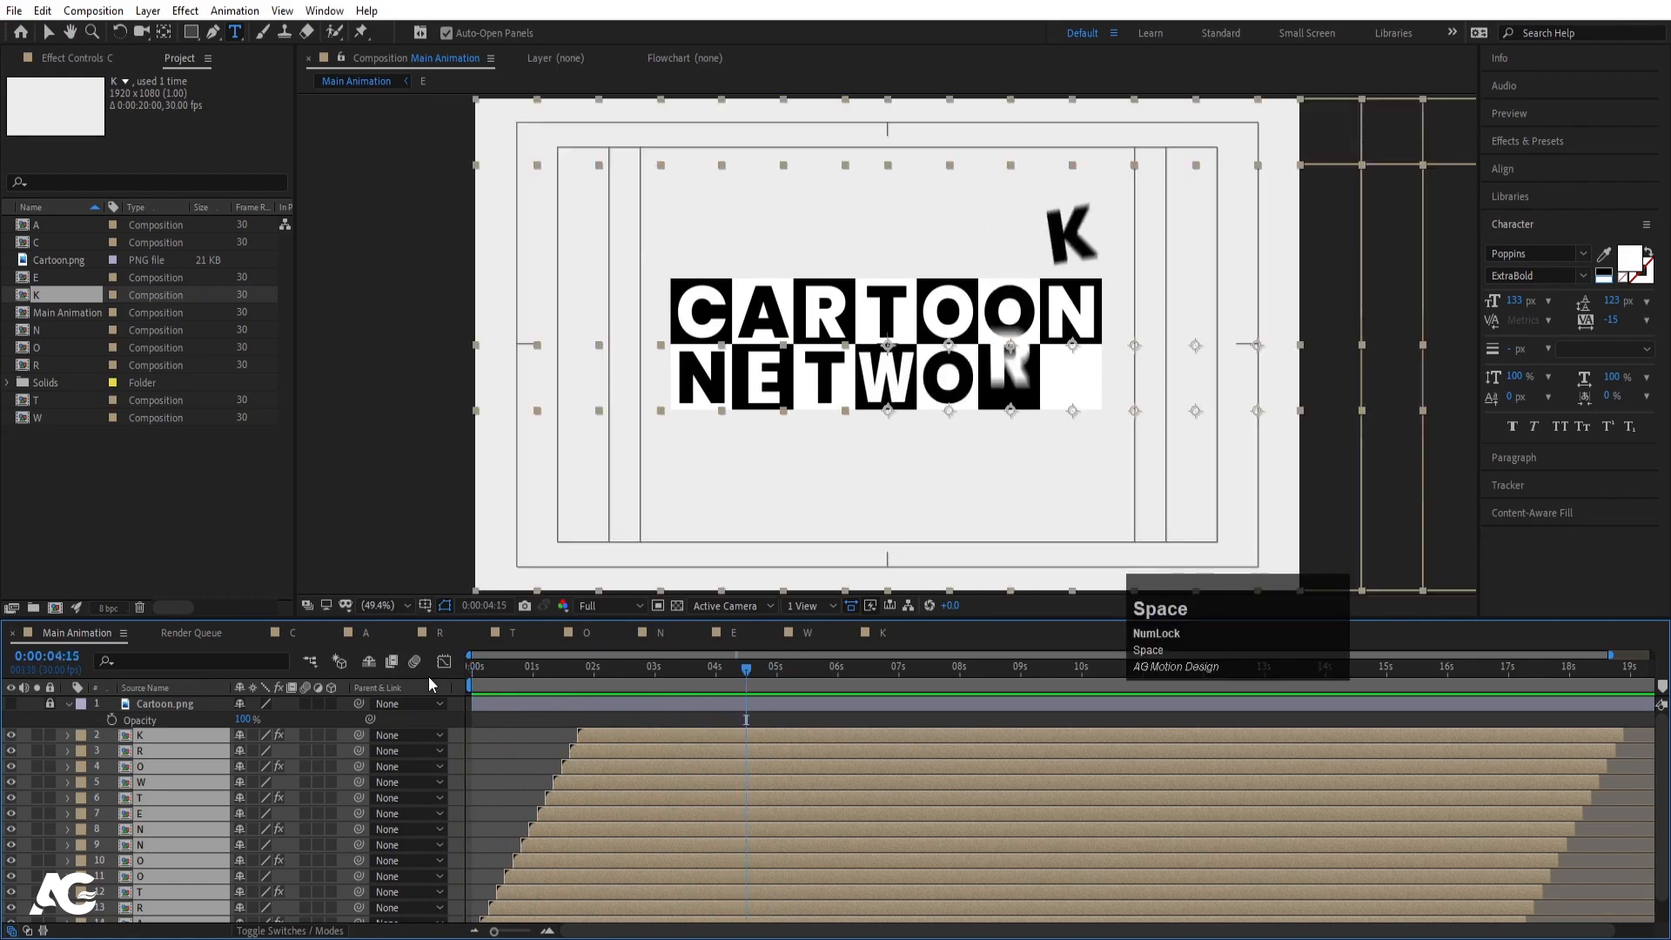
click(488, 719)
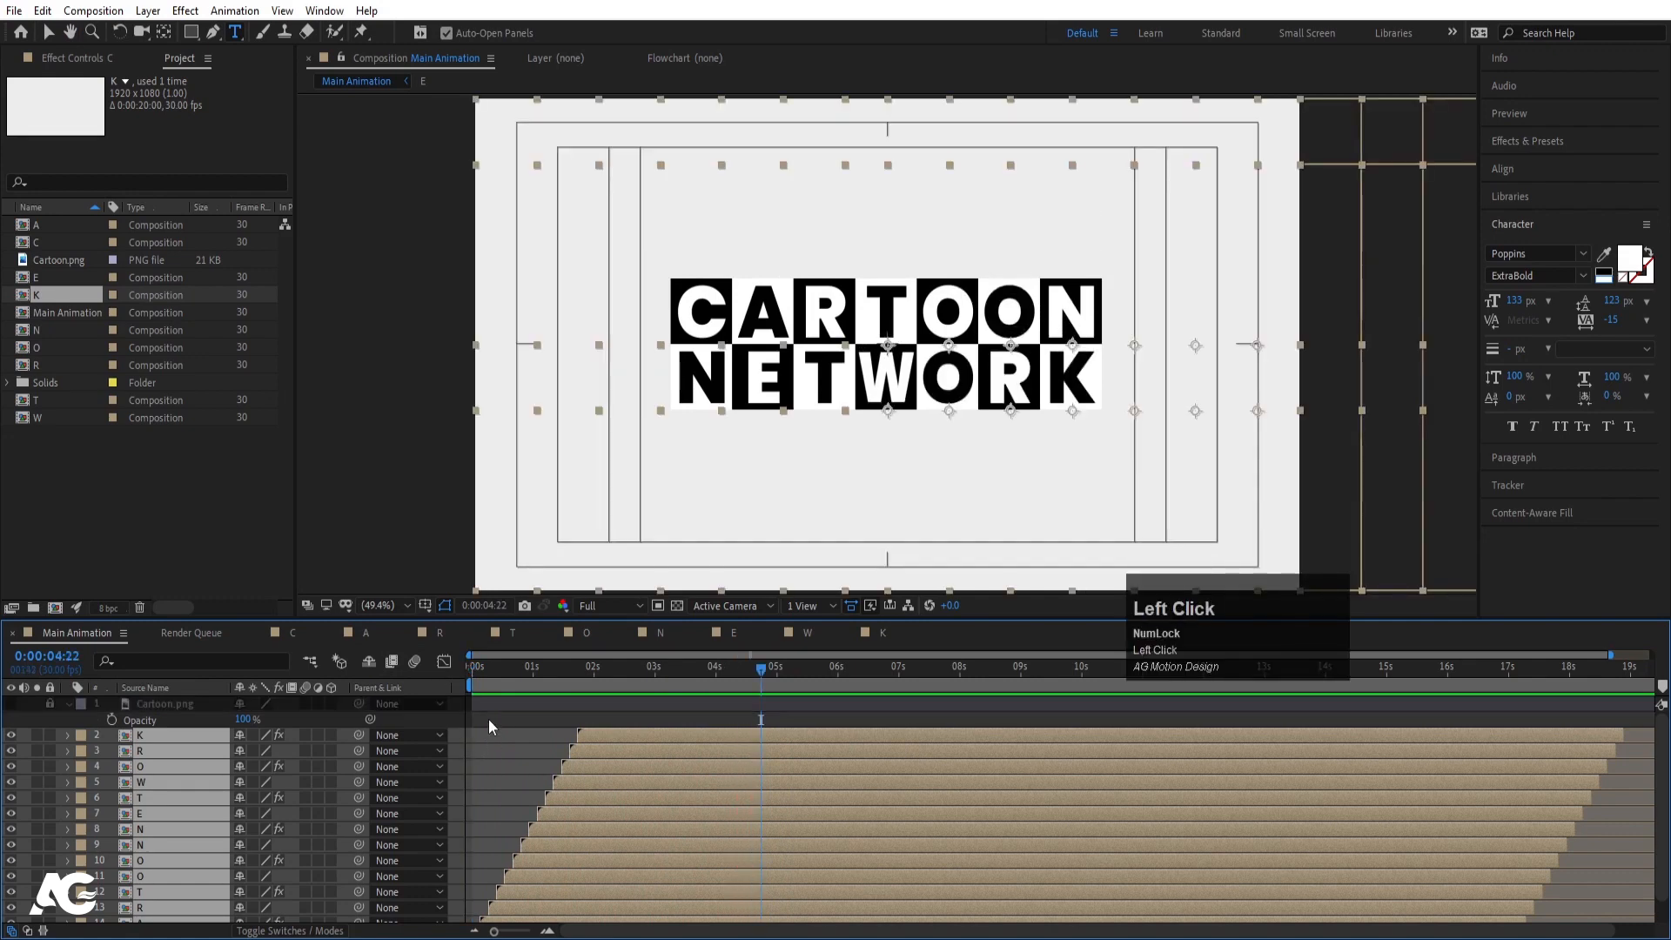
key(space)
click(484, 665)
drag(484, 665, 452, 665)
key(space)
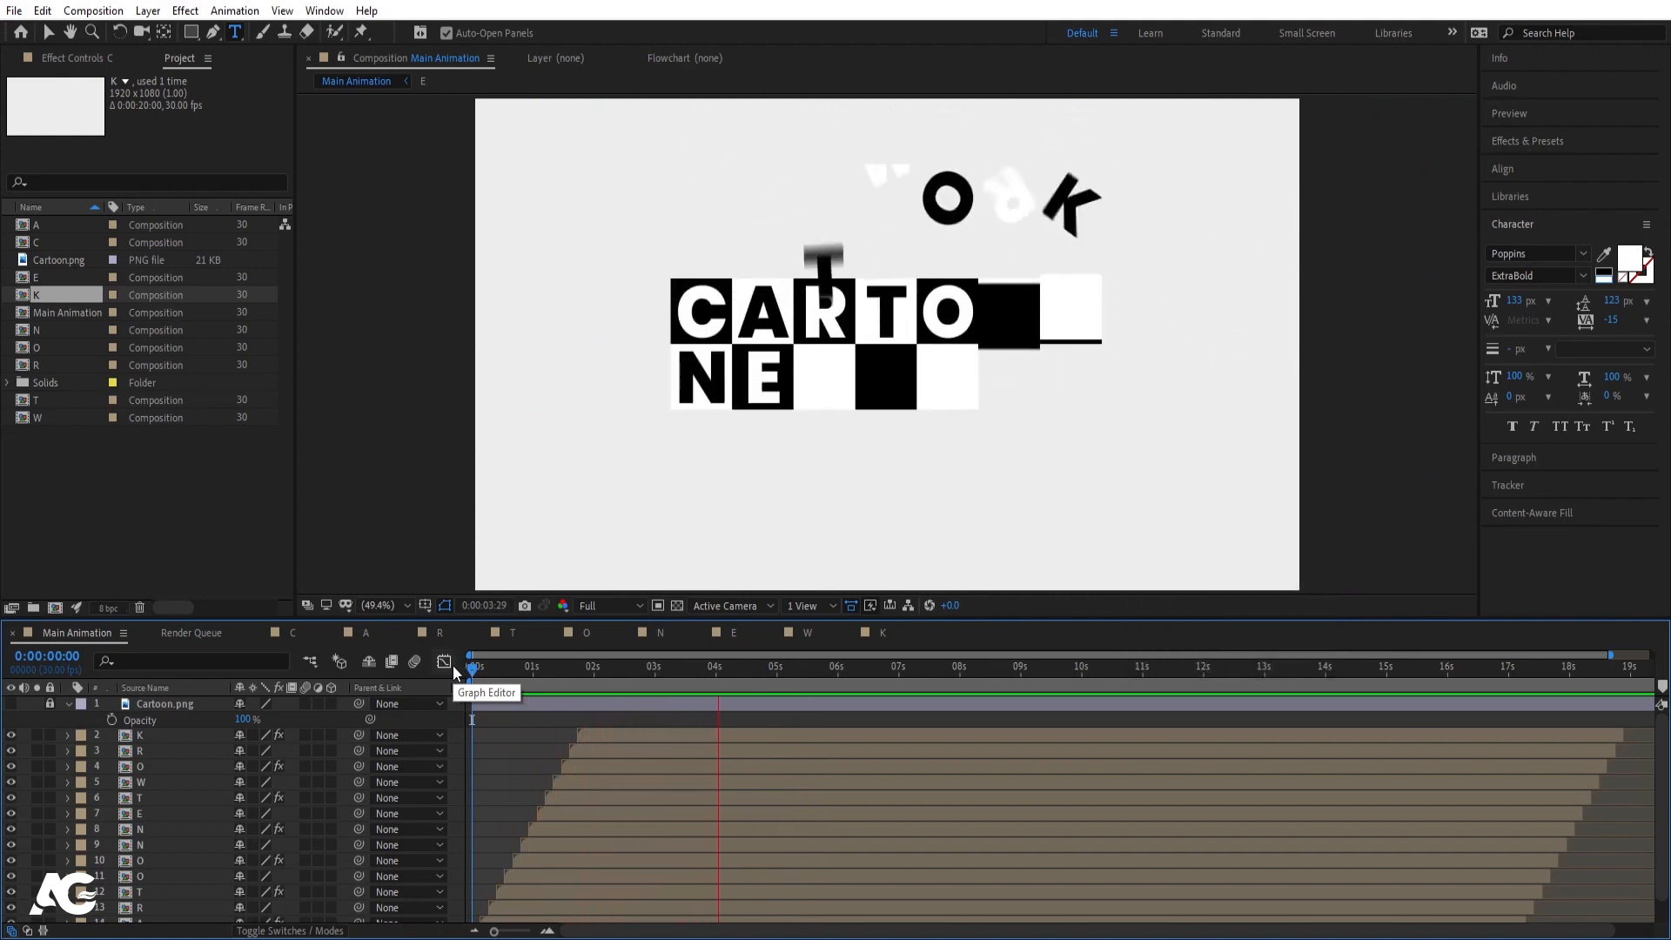
key(space)
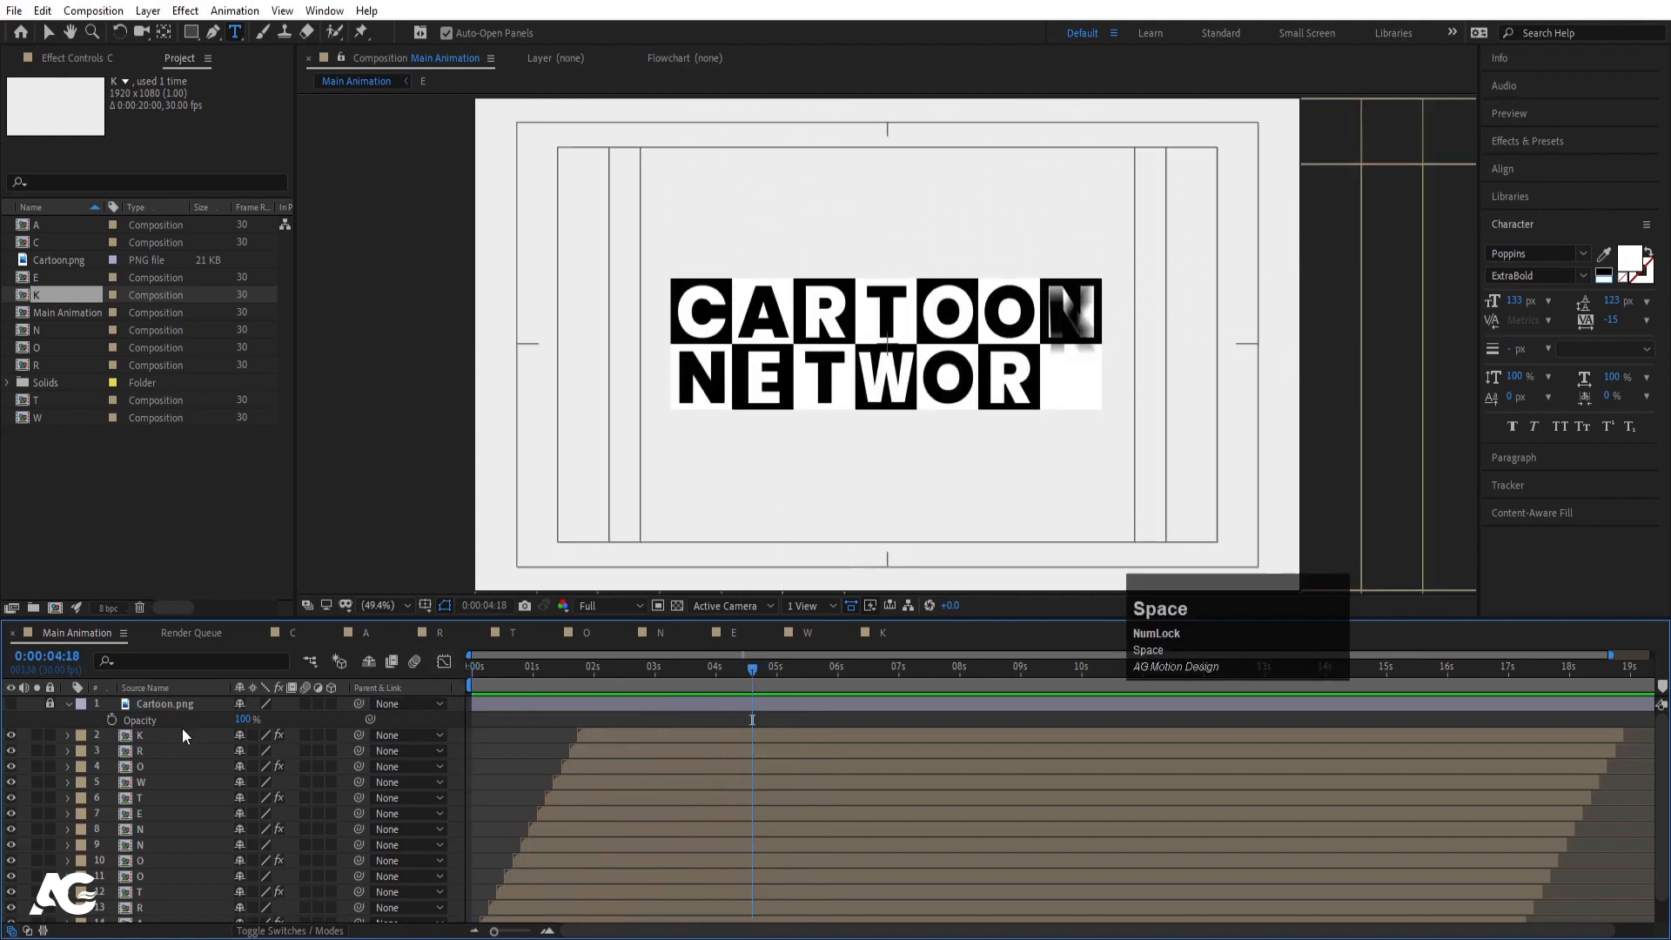
- Select the letter layers K through C and preview again from the start
click(181, 734)
scroll(174, 827, down, 1)
shift+click(171, 914)
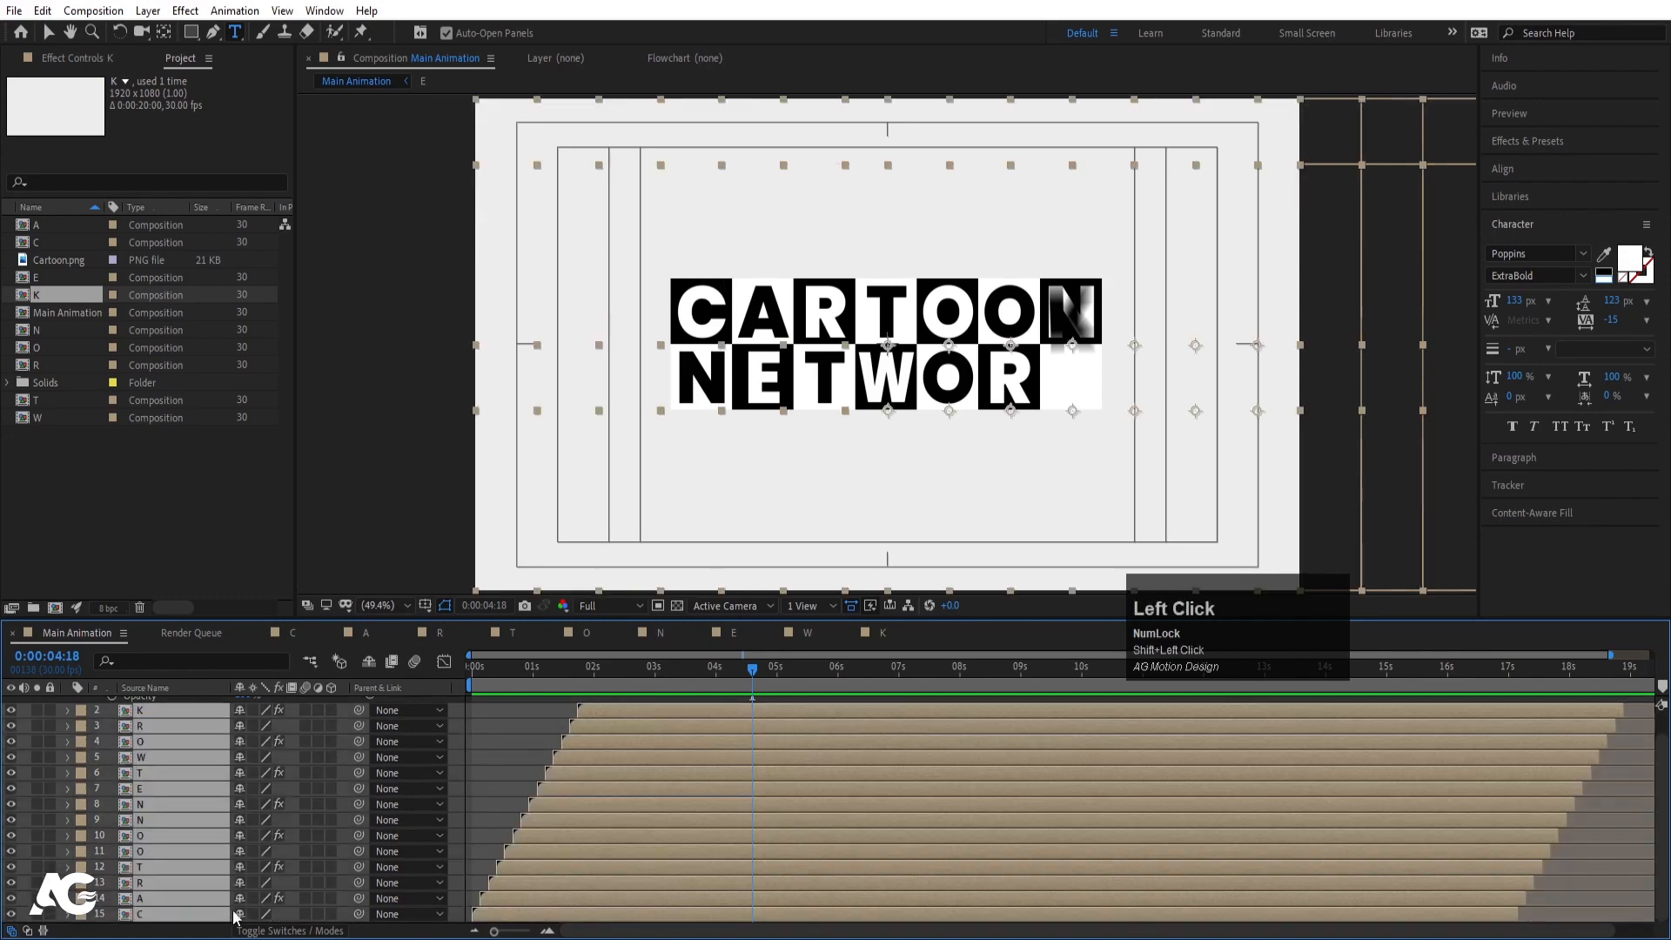
click(471, 667)
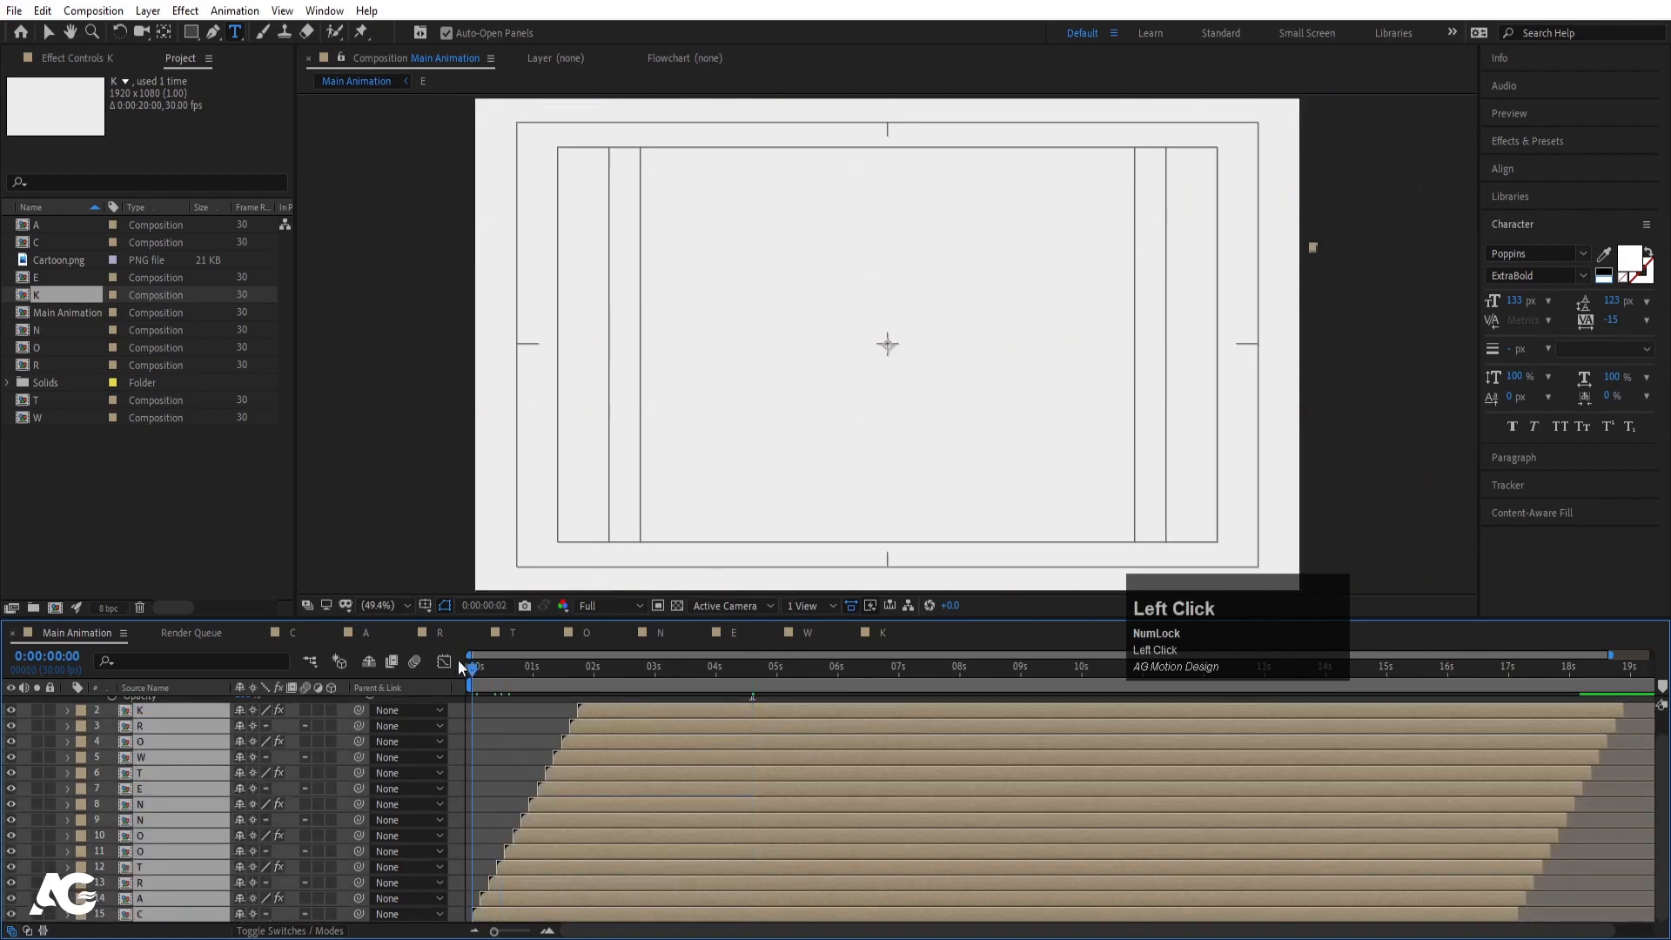
key(space)
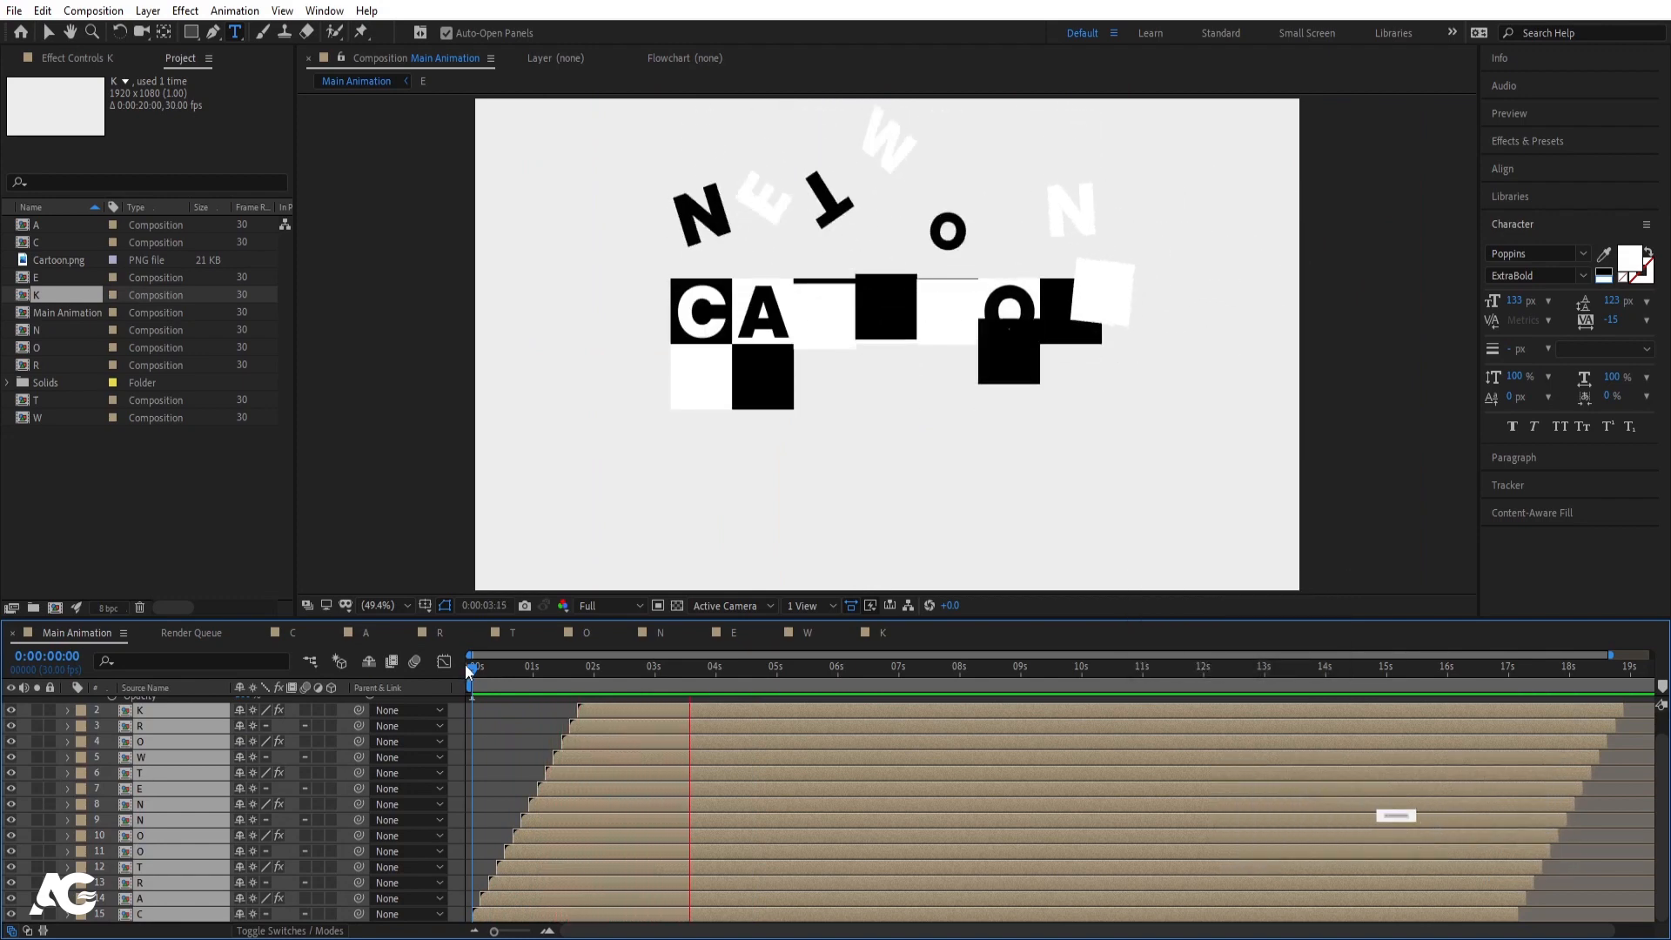
key(space)
key(space)
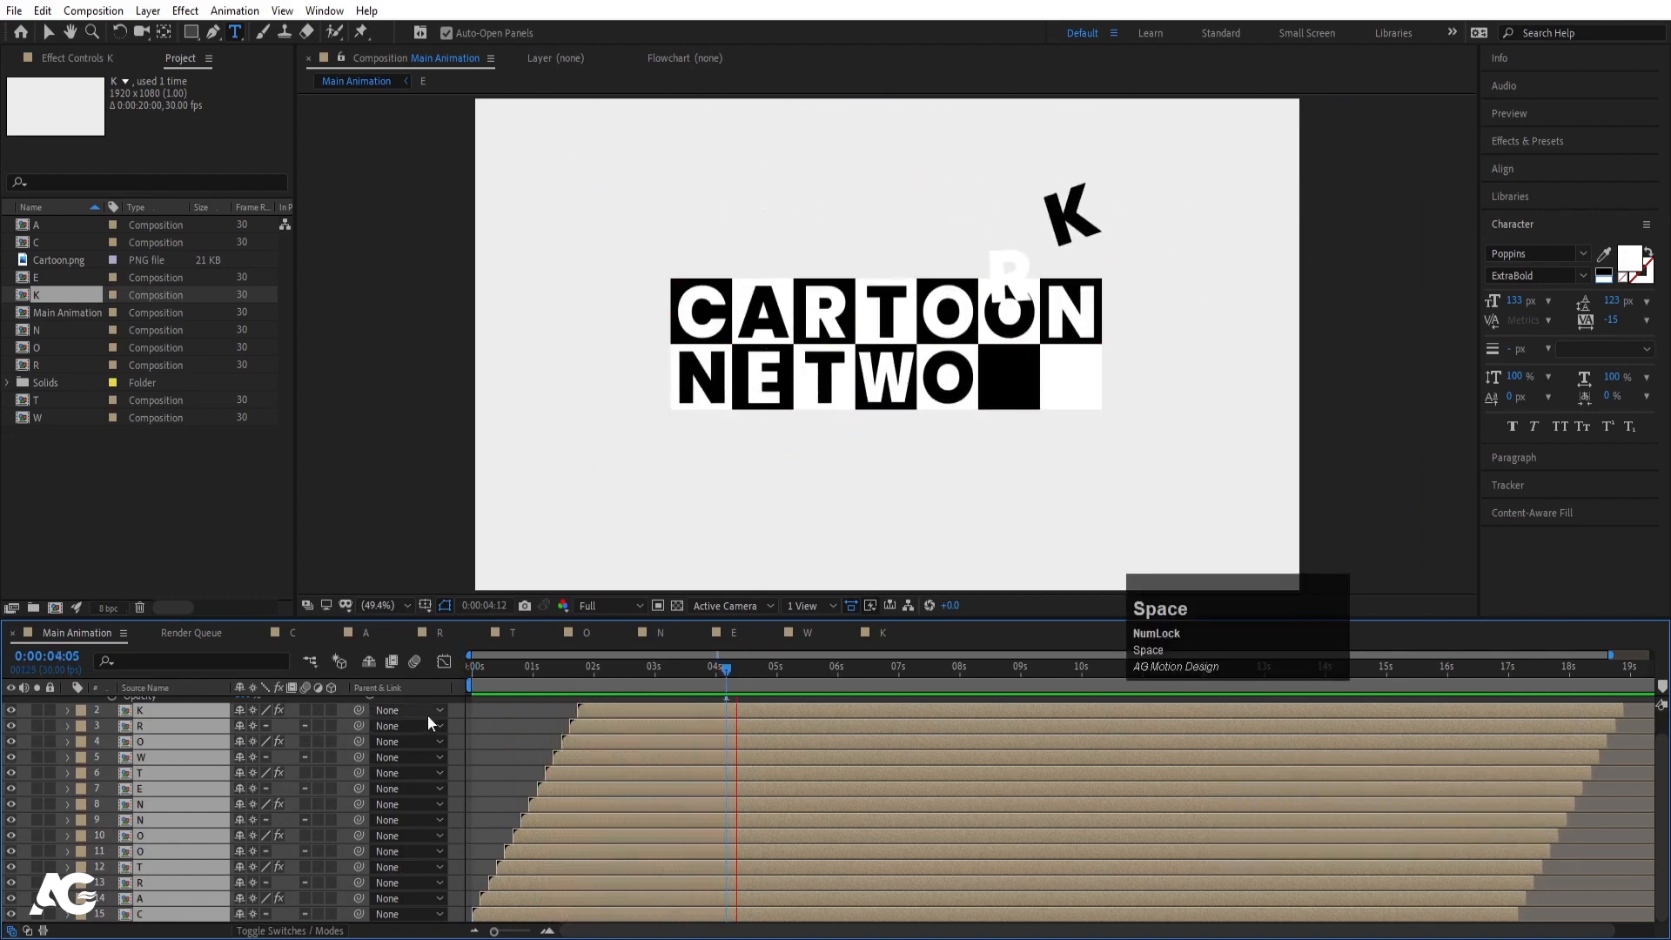
- Reselect all letter layers from K through C
click(475, 724)
scroll(462, 739, up, 1)
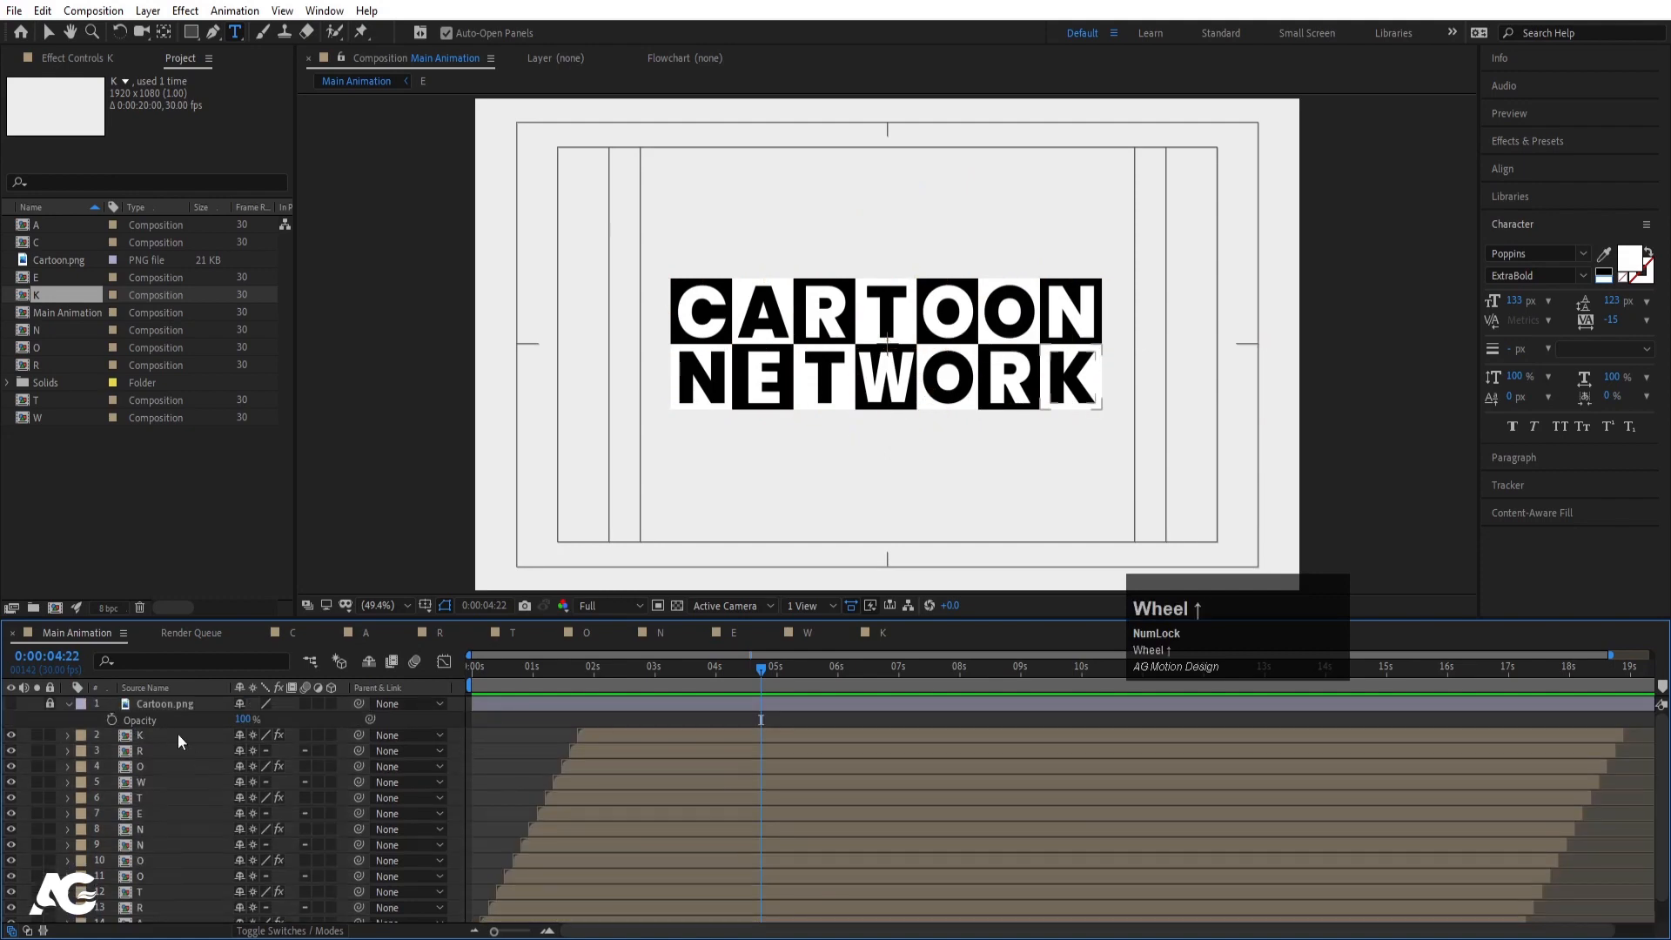
click(177, 734)
scroll(151, 764, down, 1)
shift+click(140, 914)
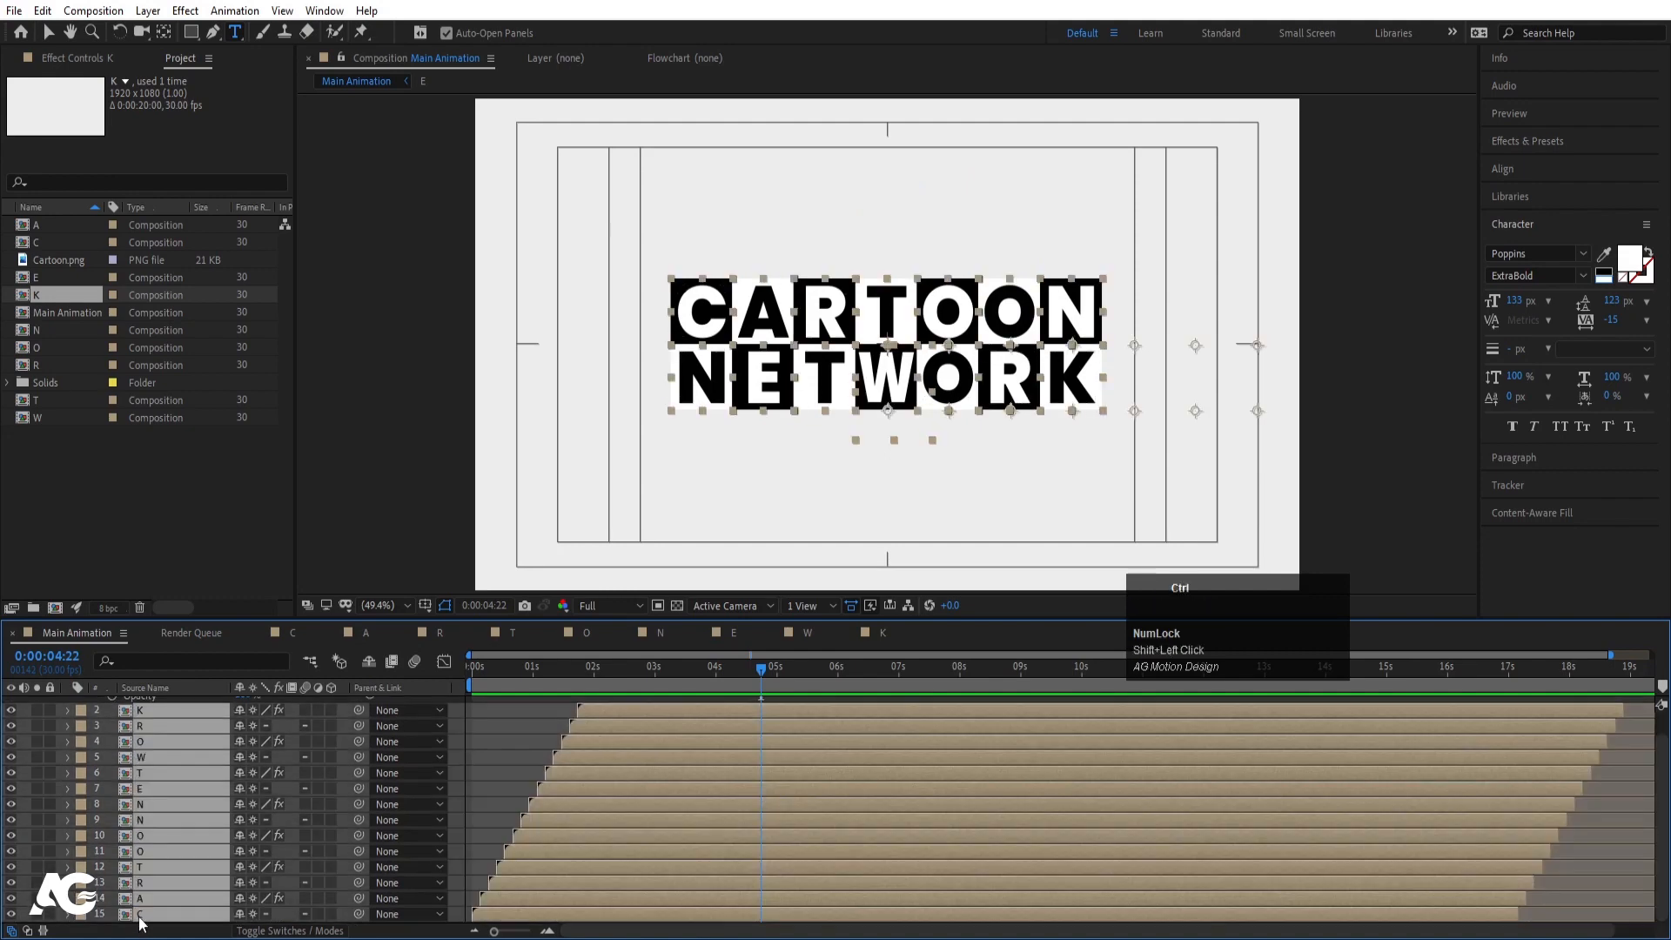
- Pre-compose the letter layers into an Animation comp and duplicate it
key(ctrl+shift+c)
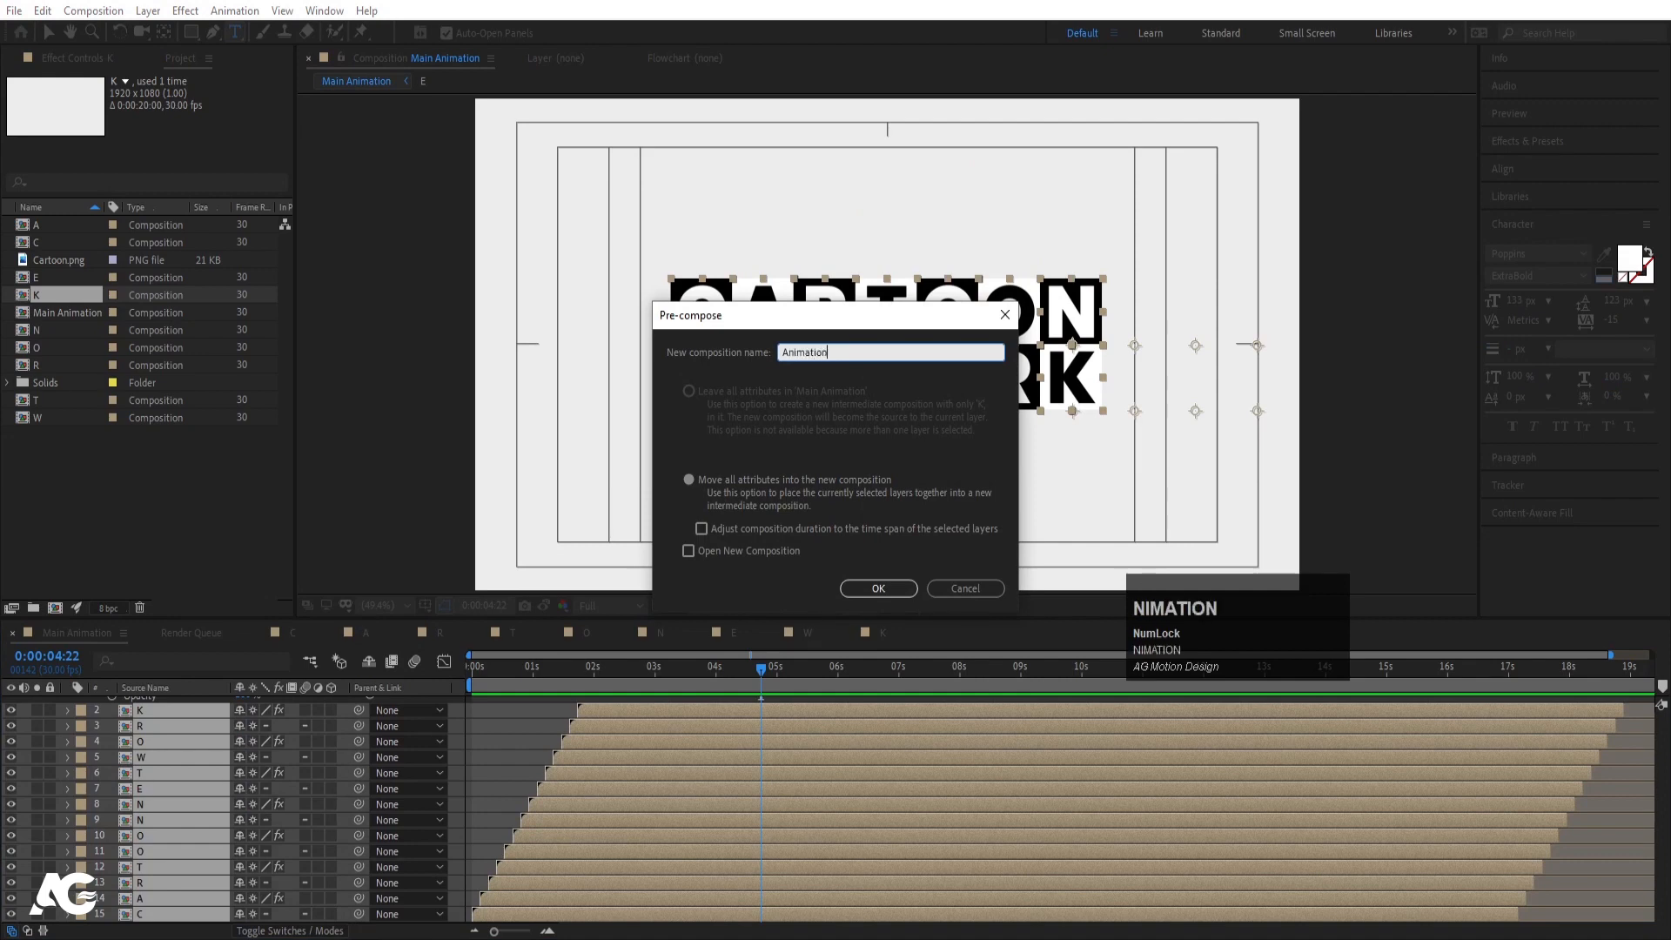
key(Return)
key(ctrl+d)
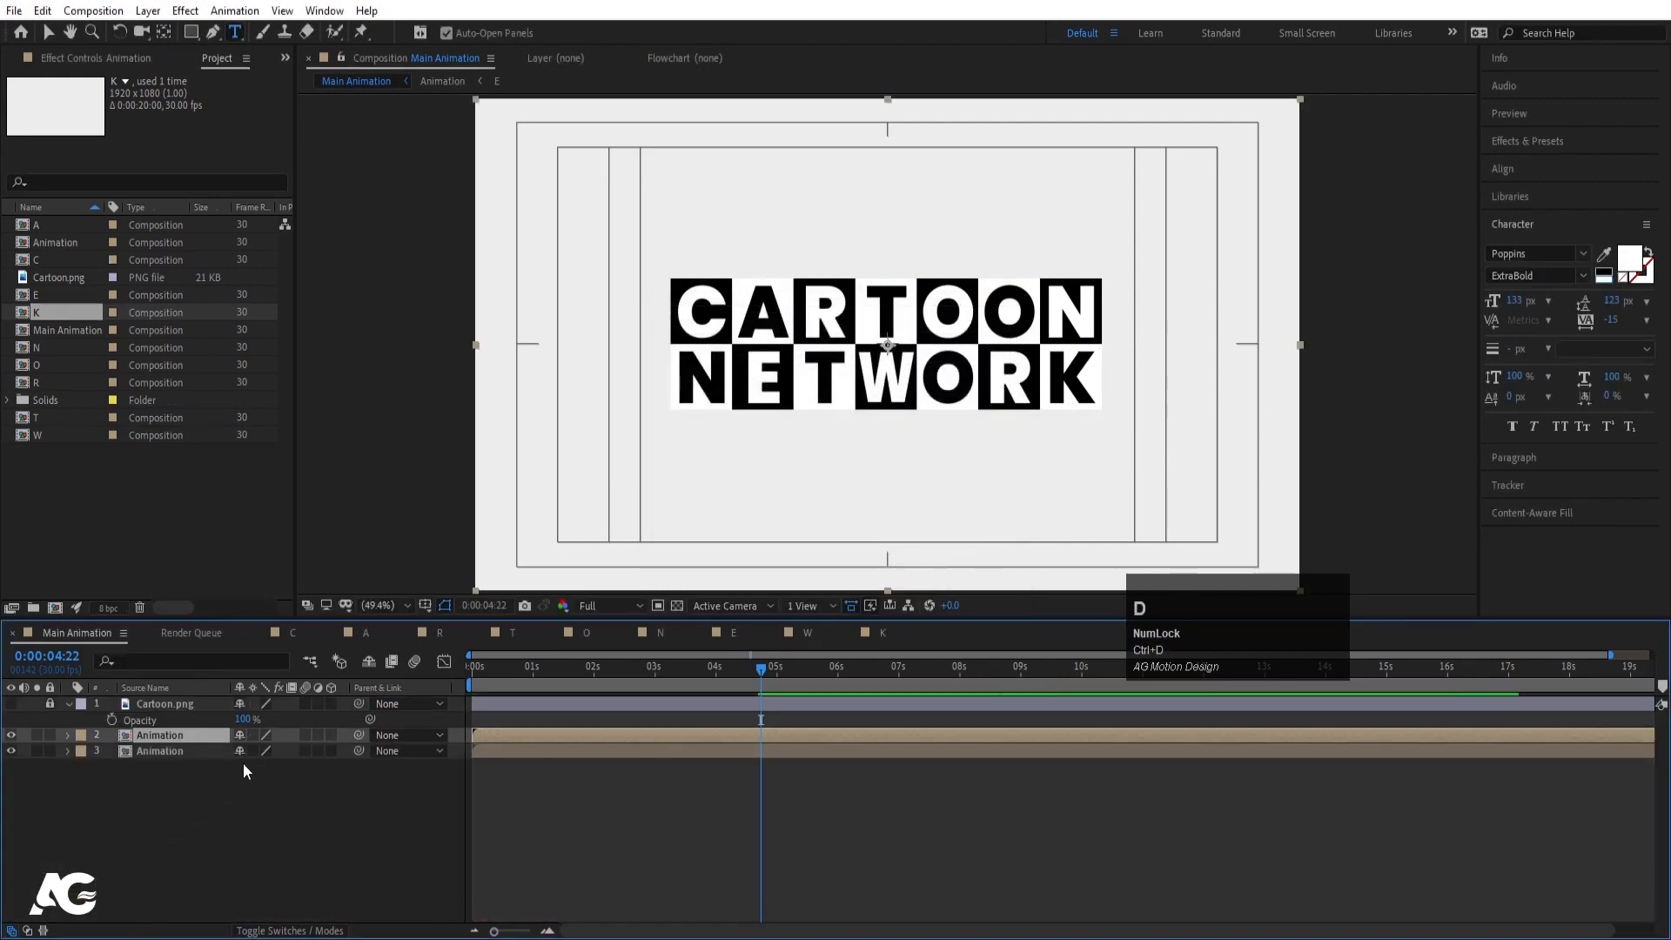
- Flip the copy with Scale y -100 and move it down to Position y 840
key(s)
click(262, 752)
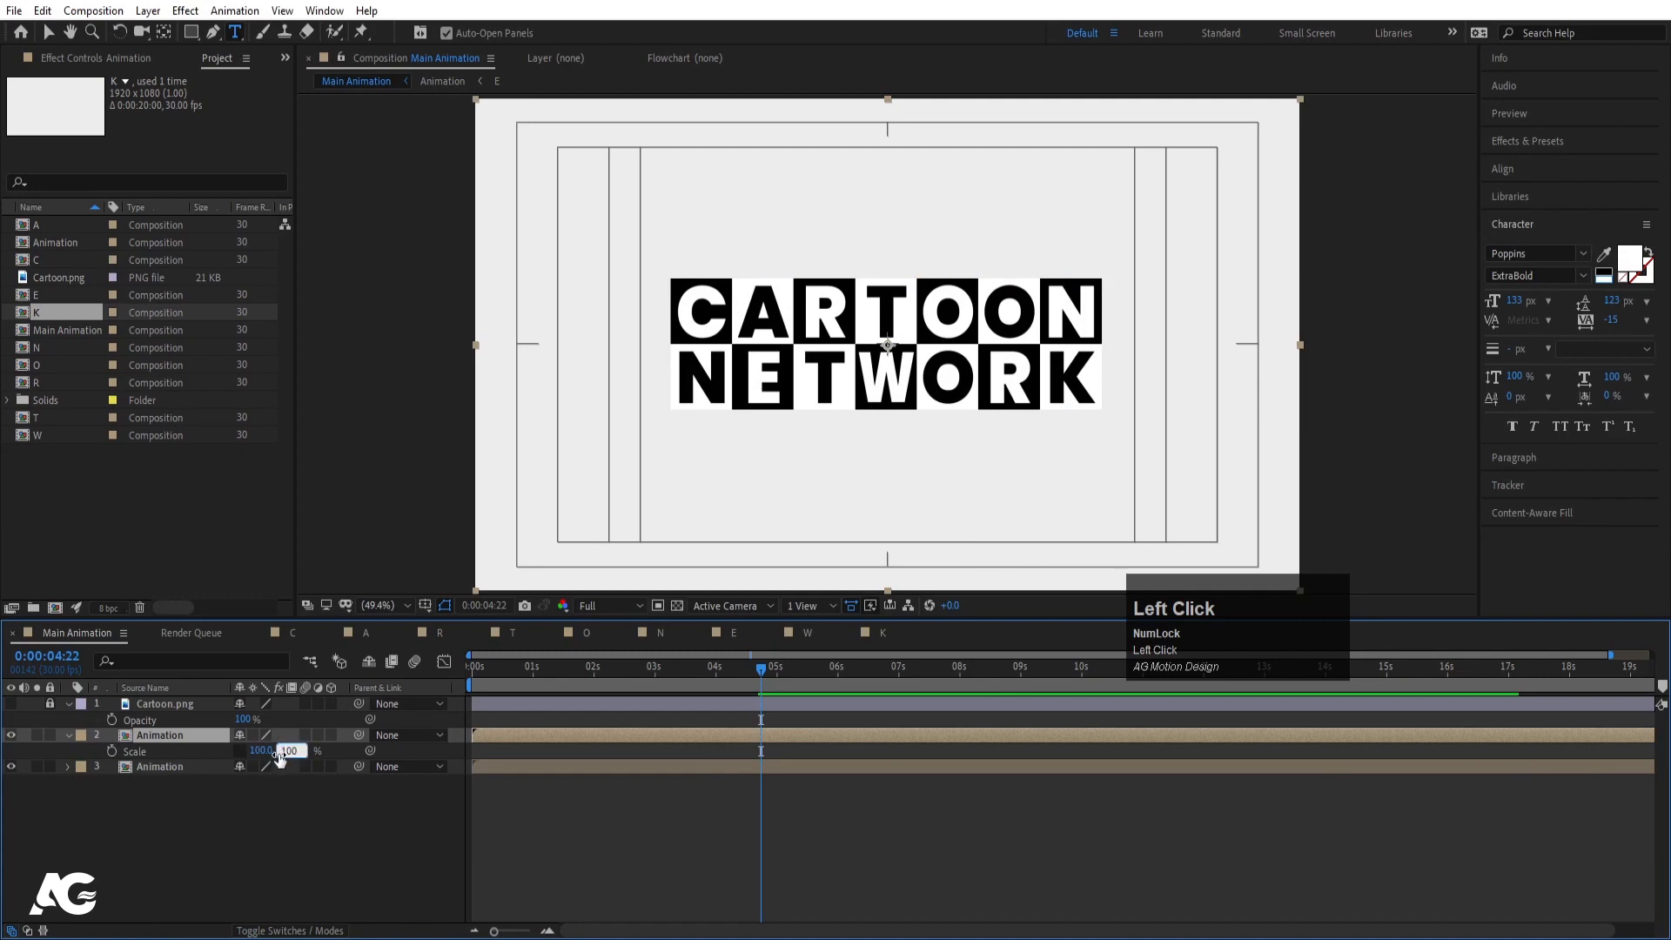
text(-100)
key(Return)
key(p)
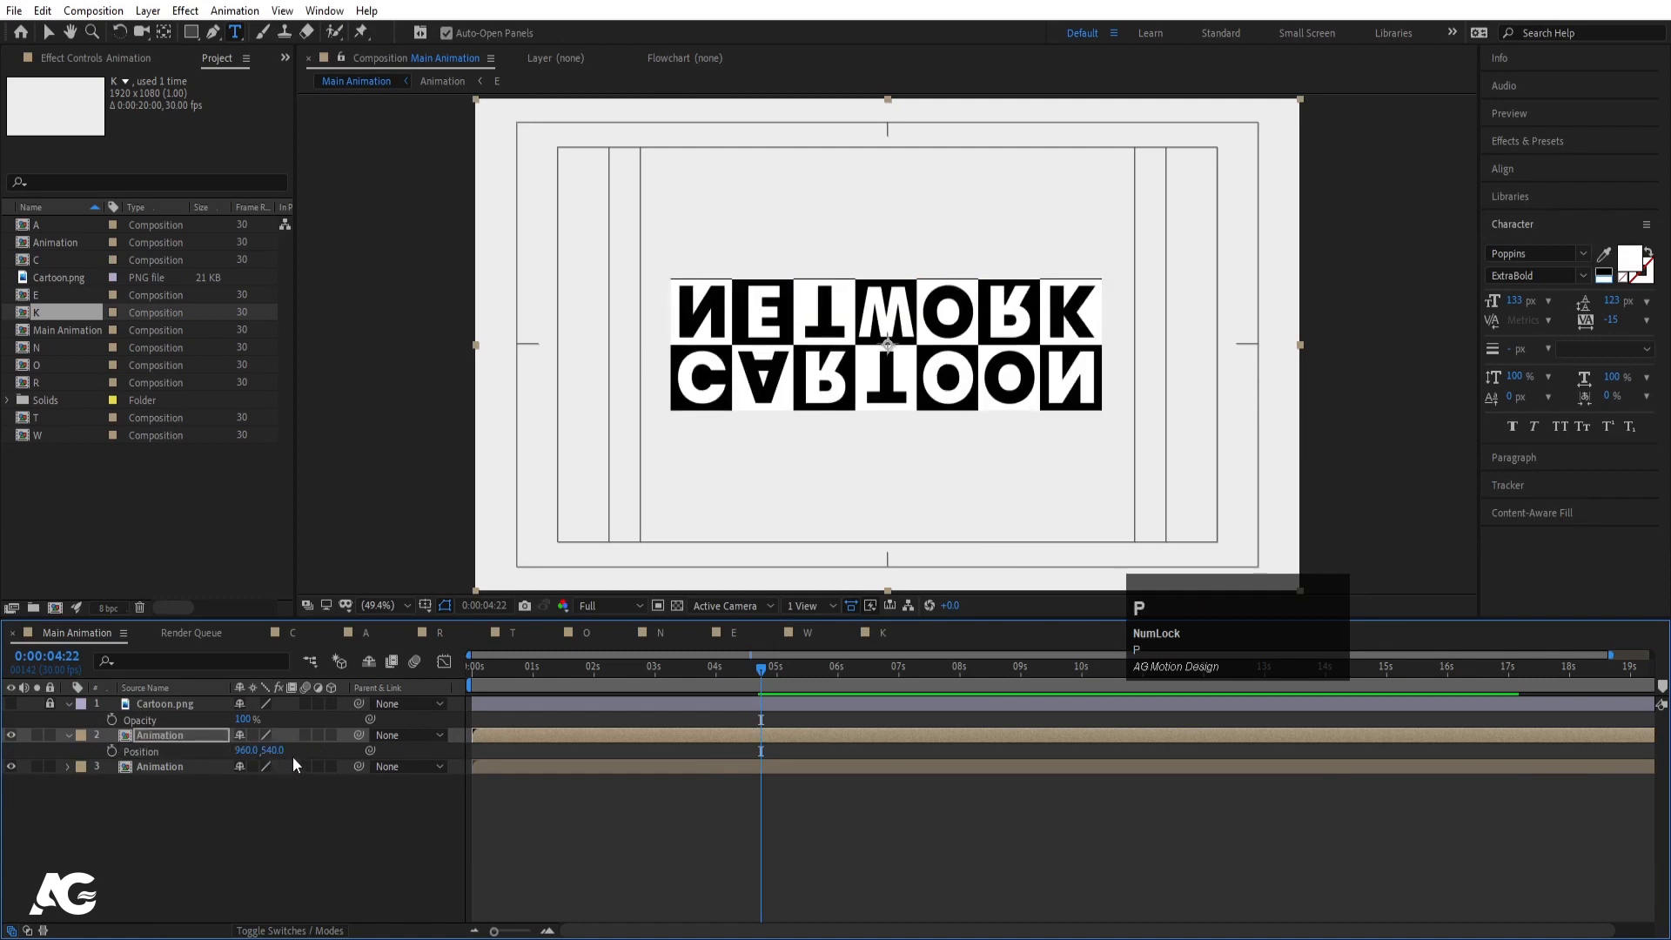
drag(275, 751, 486, 788)
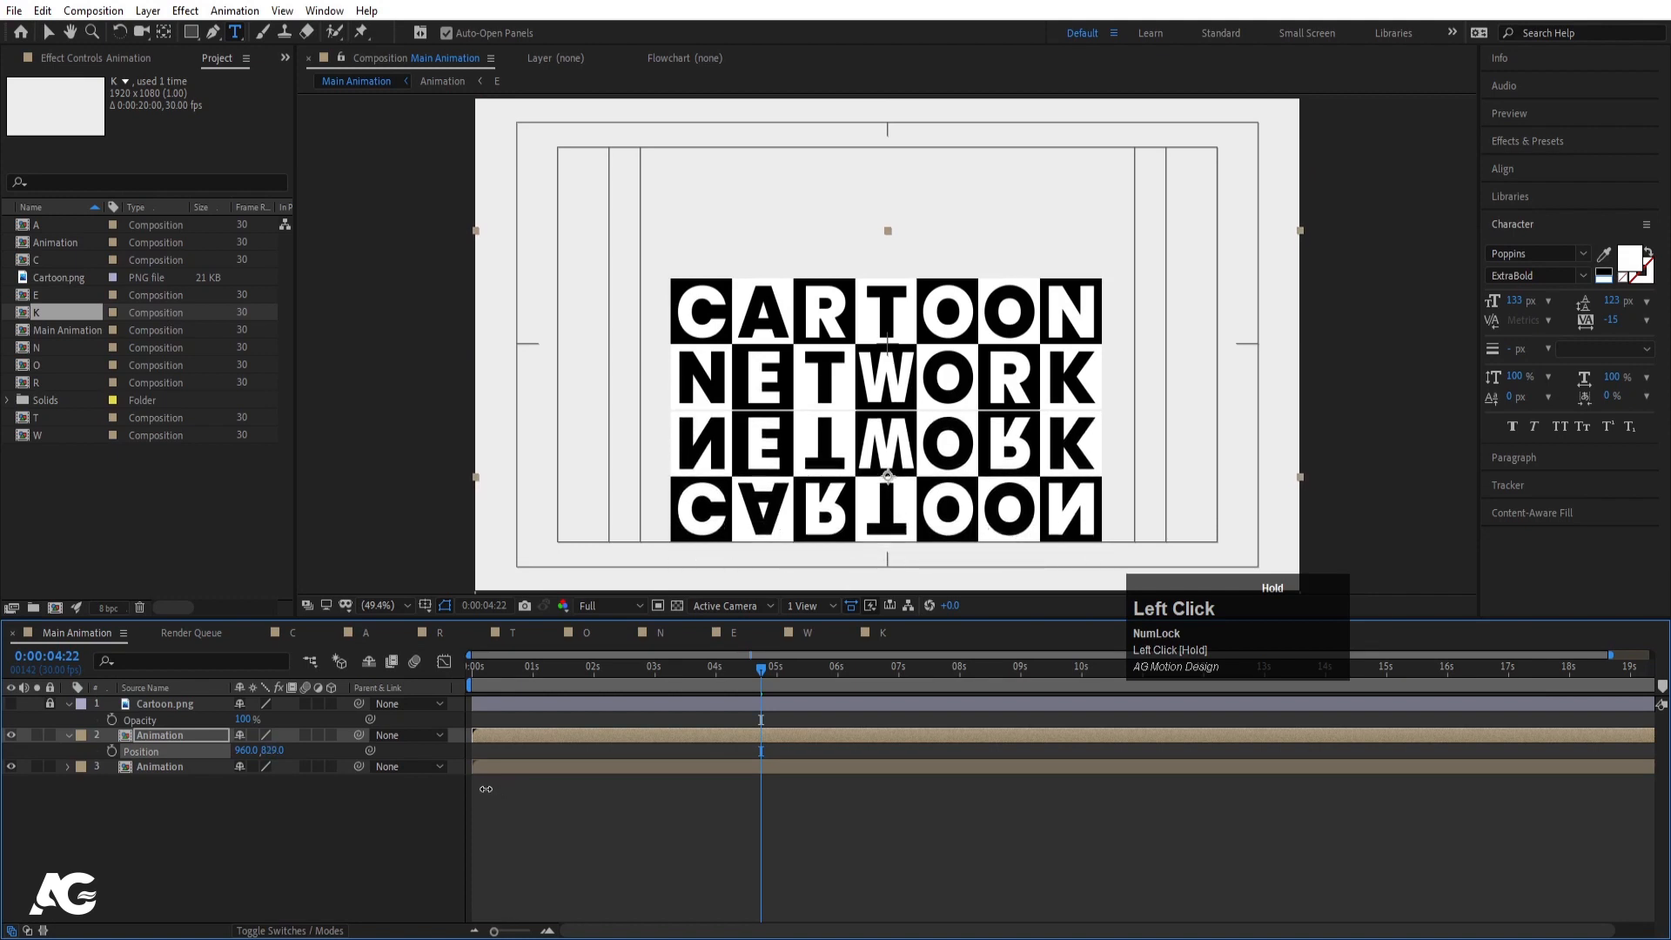
- Set the flipped copy's opacity to 40%
key(t)
click(247, 750)
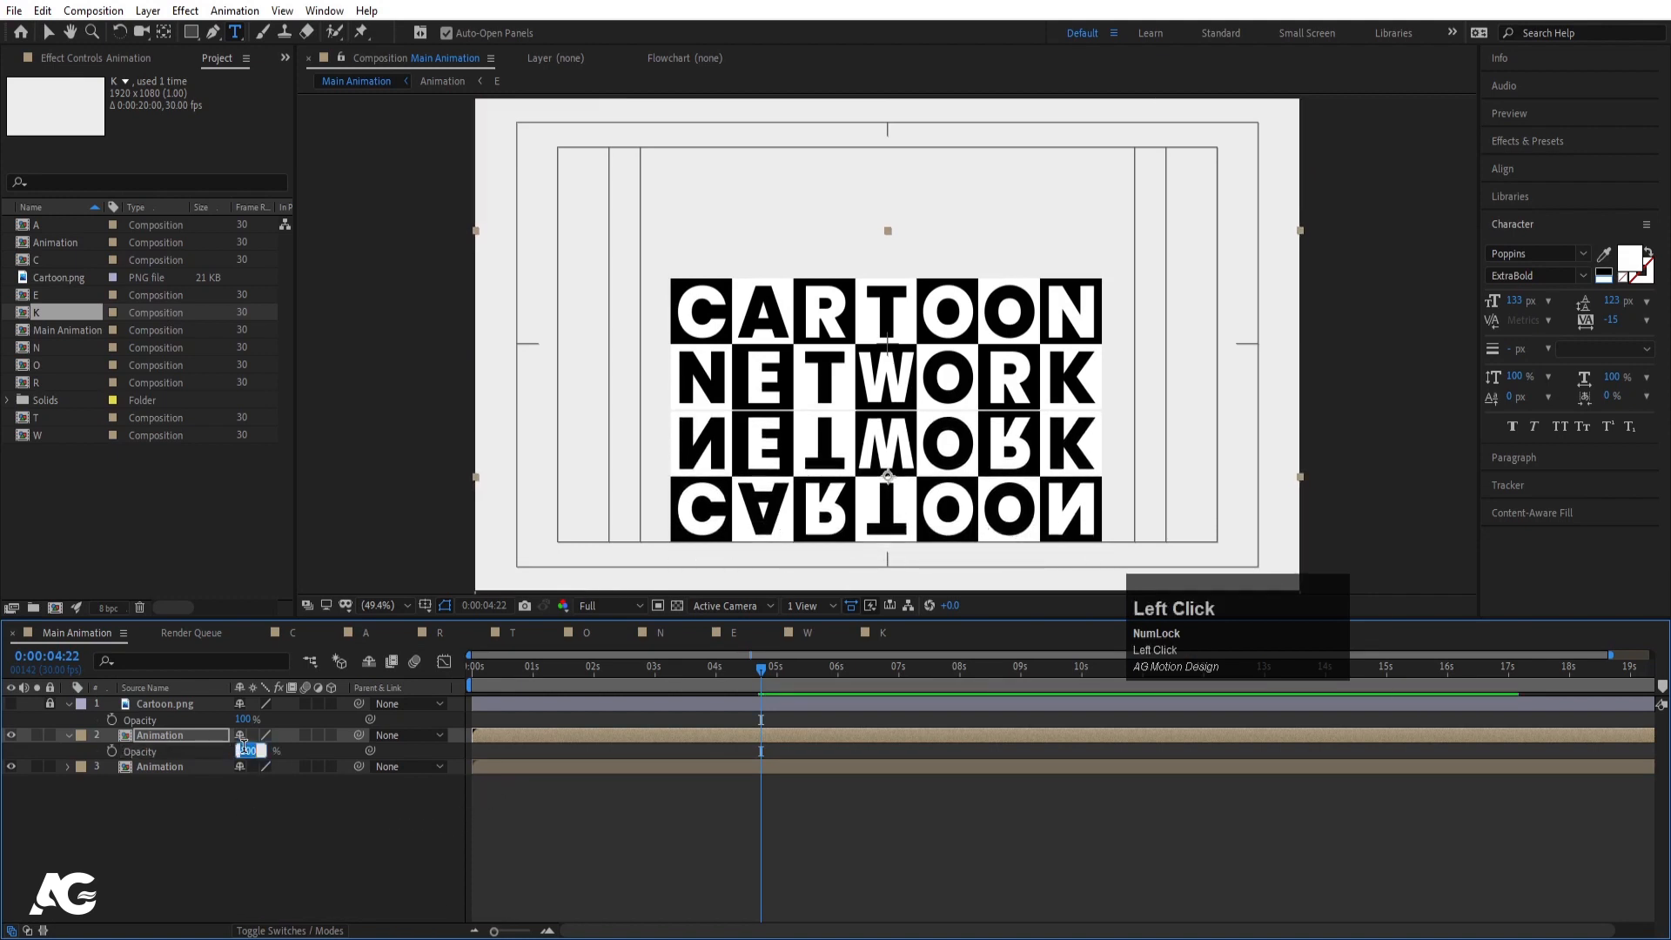
text(40)
key(Return)
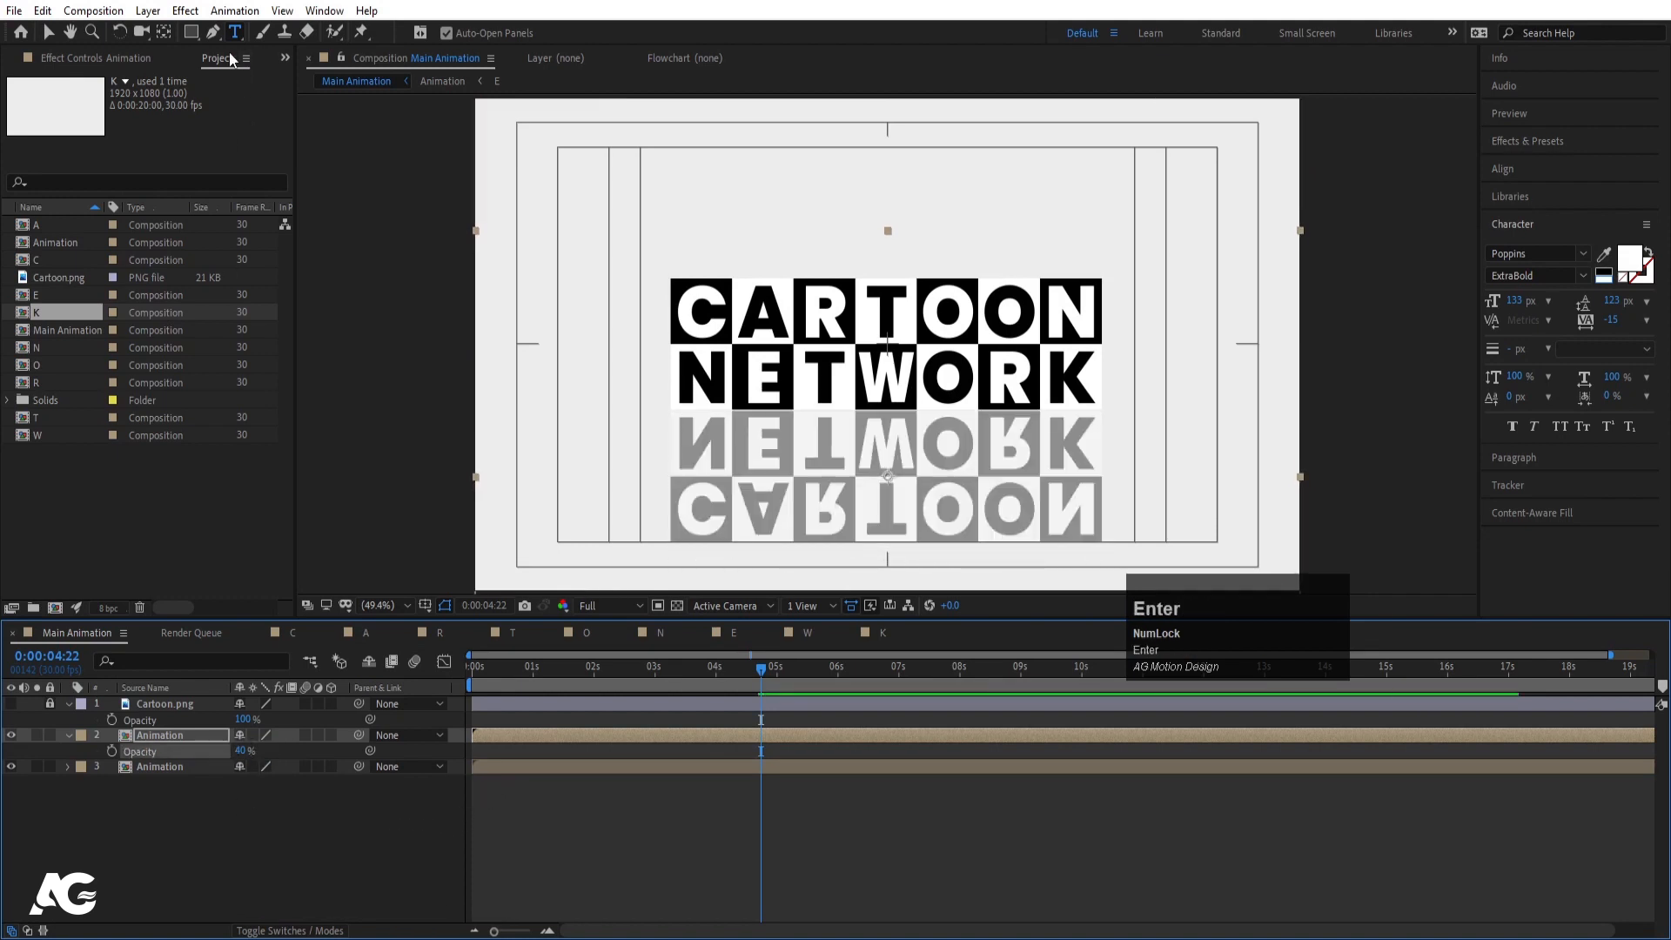
- Draw a rectangle mask over the copy below the logo and feather it to 183
click(198, 35)
drag(567, 356, 1187, 469)
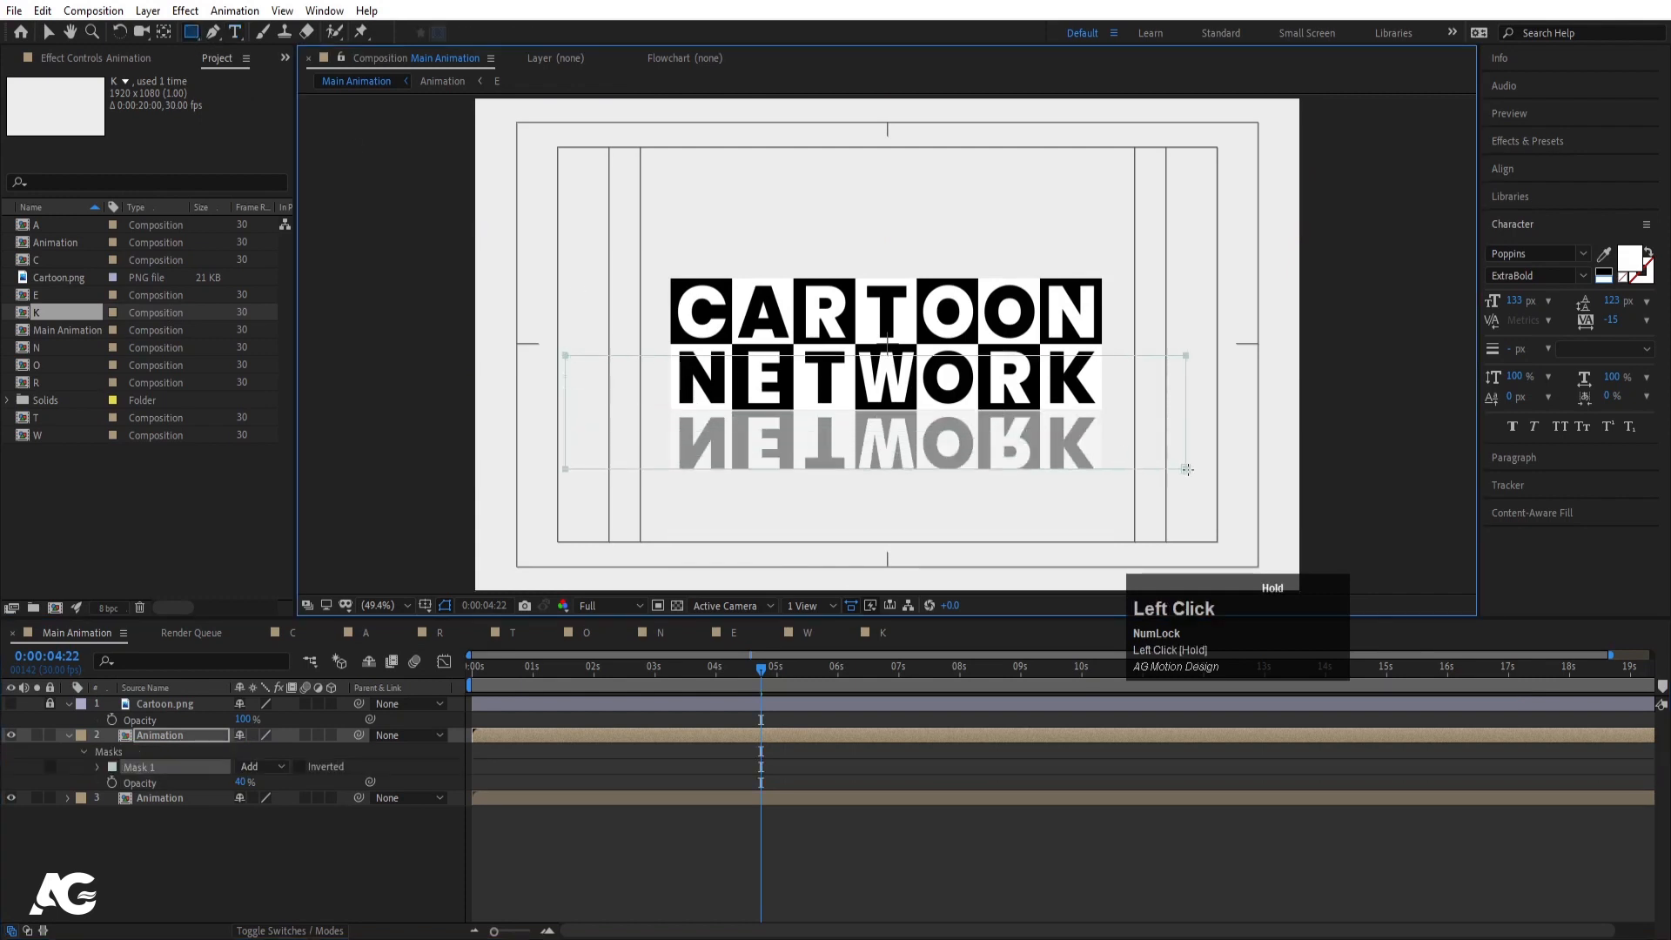
click(97, 767)
drag(262, 798, 412, 792)
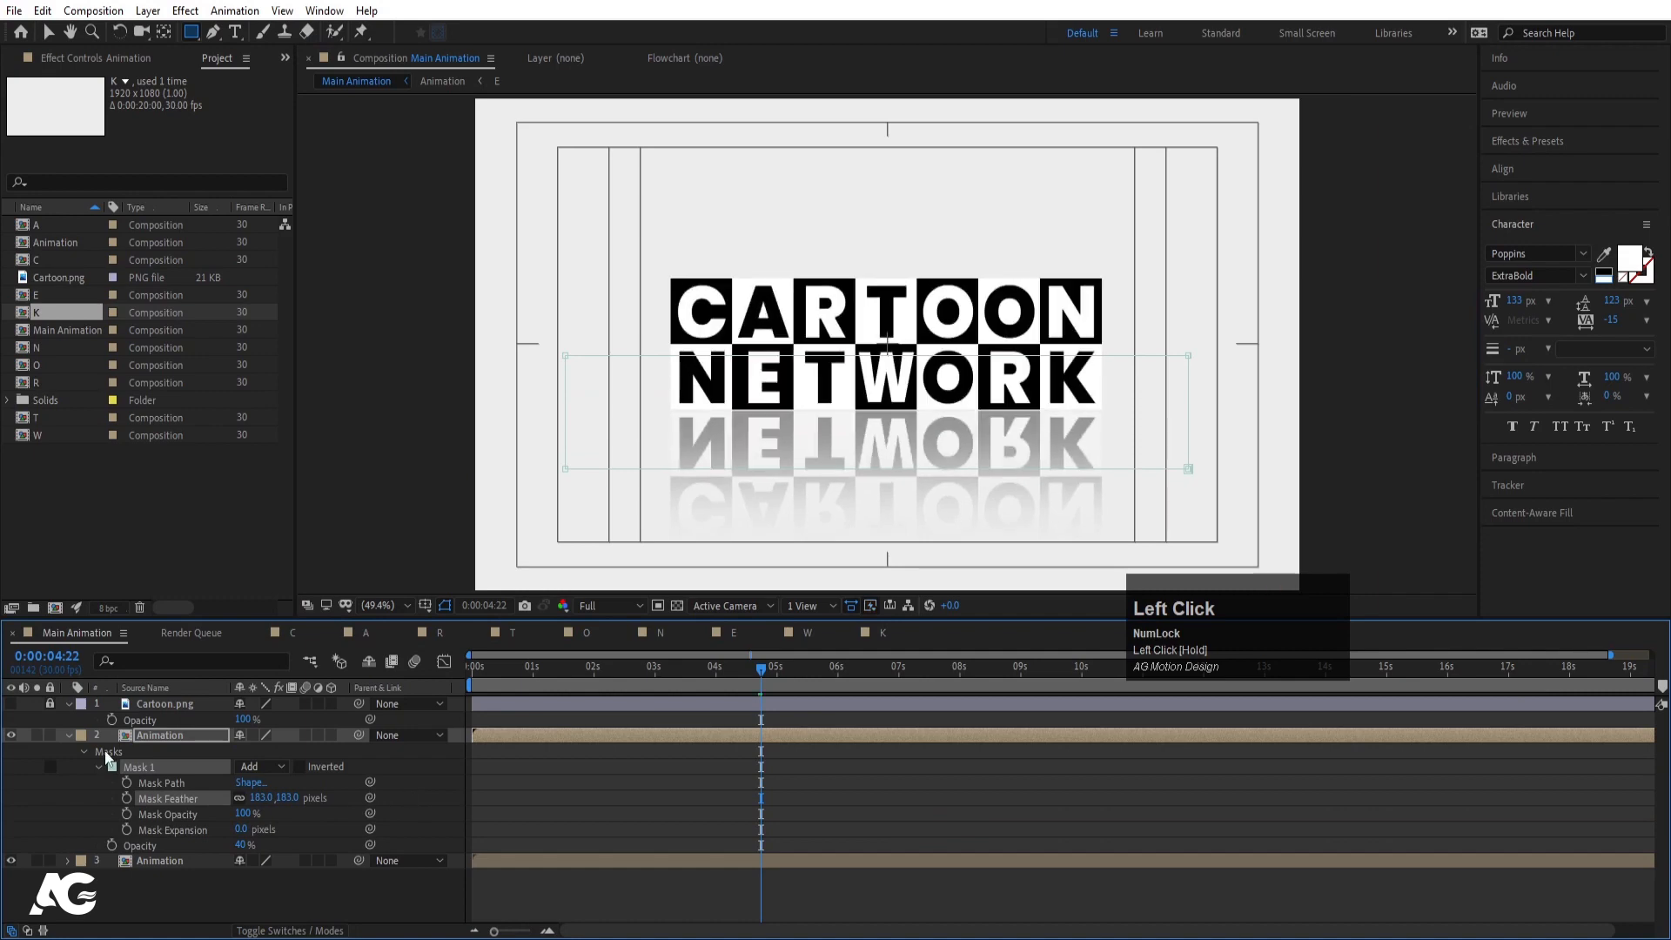
- Lower the reflection's opacity to 20% and preview from the start
key(t)
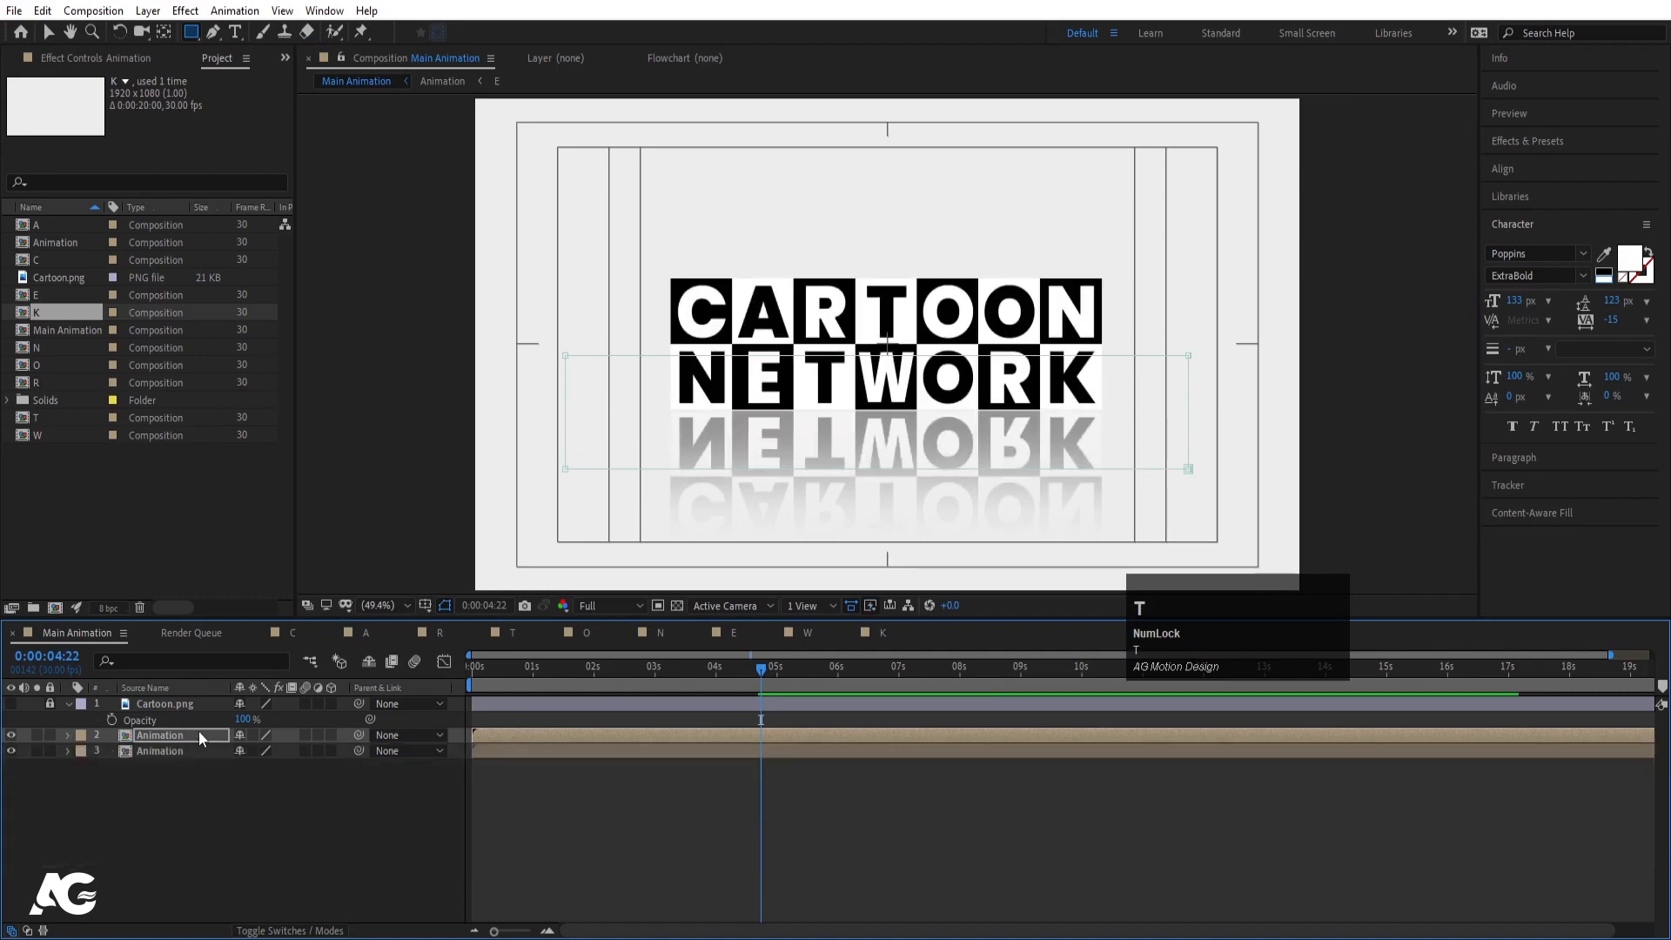
key(t)
click(240, 752)
text(20)
key(Return)
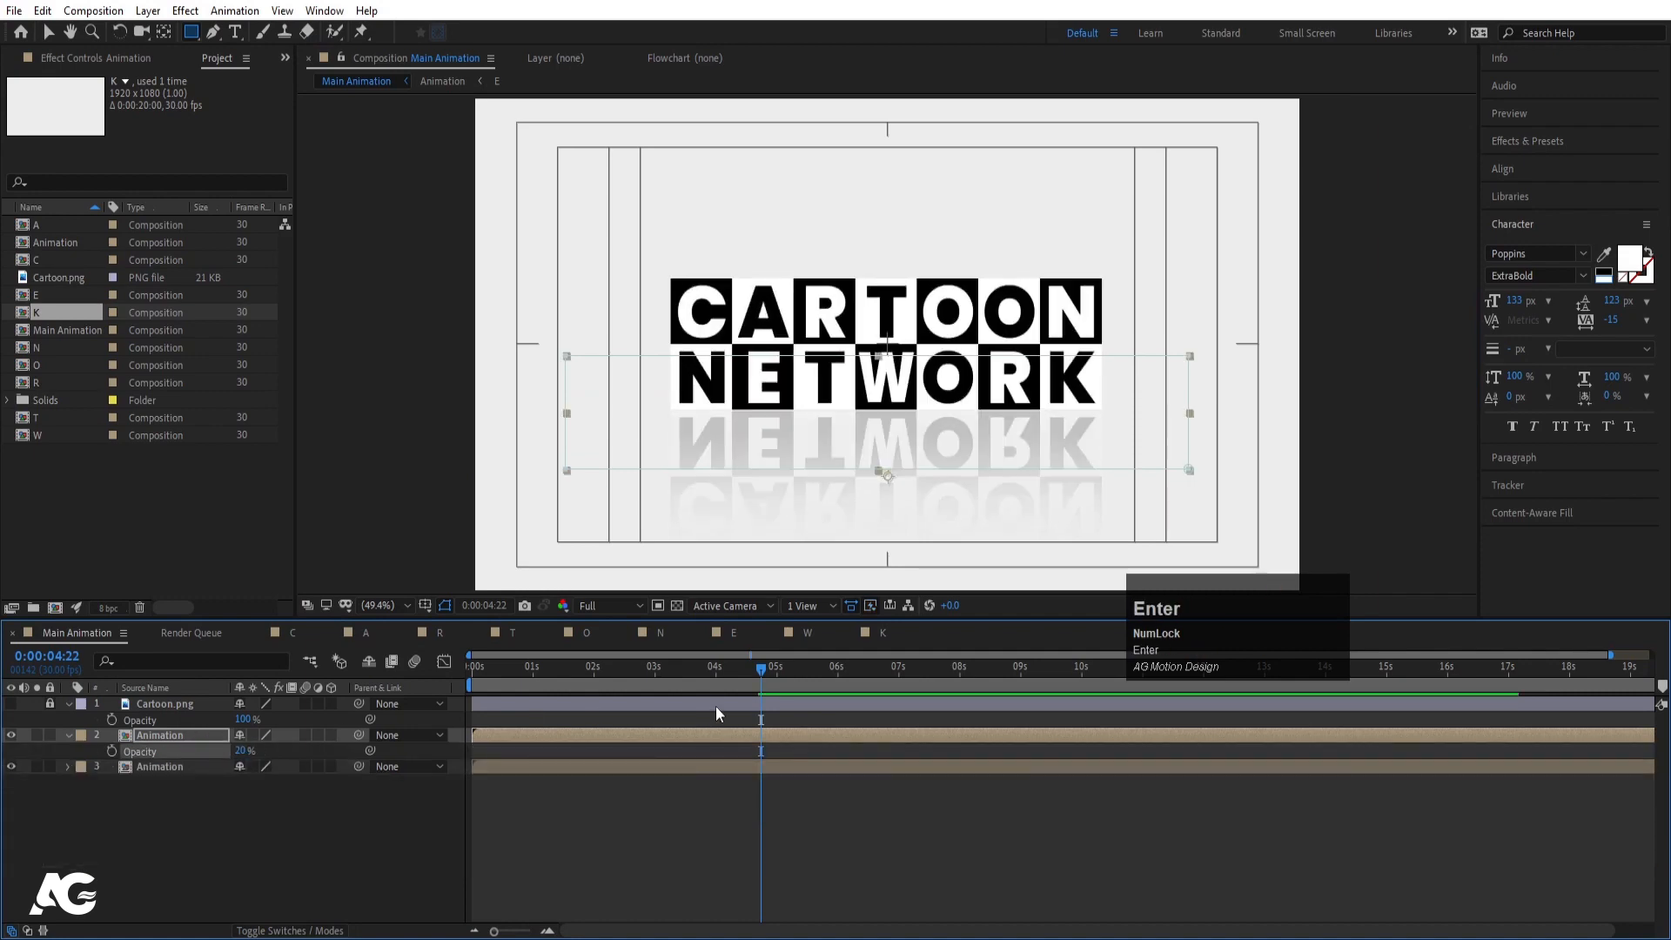
drag(528, 673, 421, 665)
key(space)
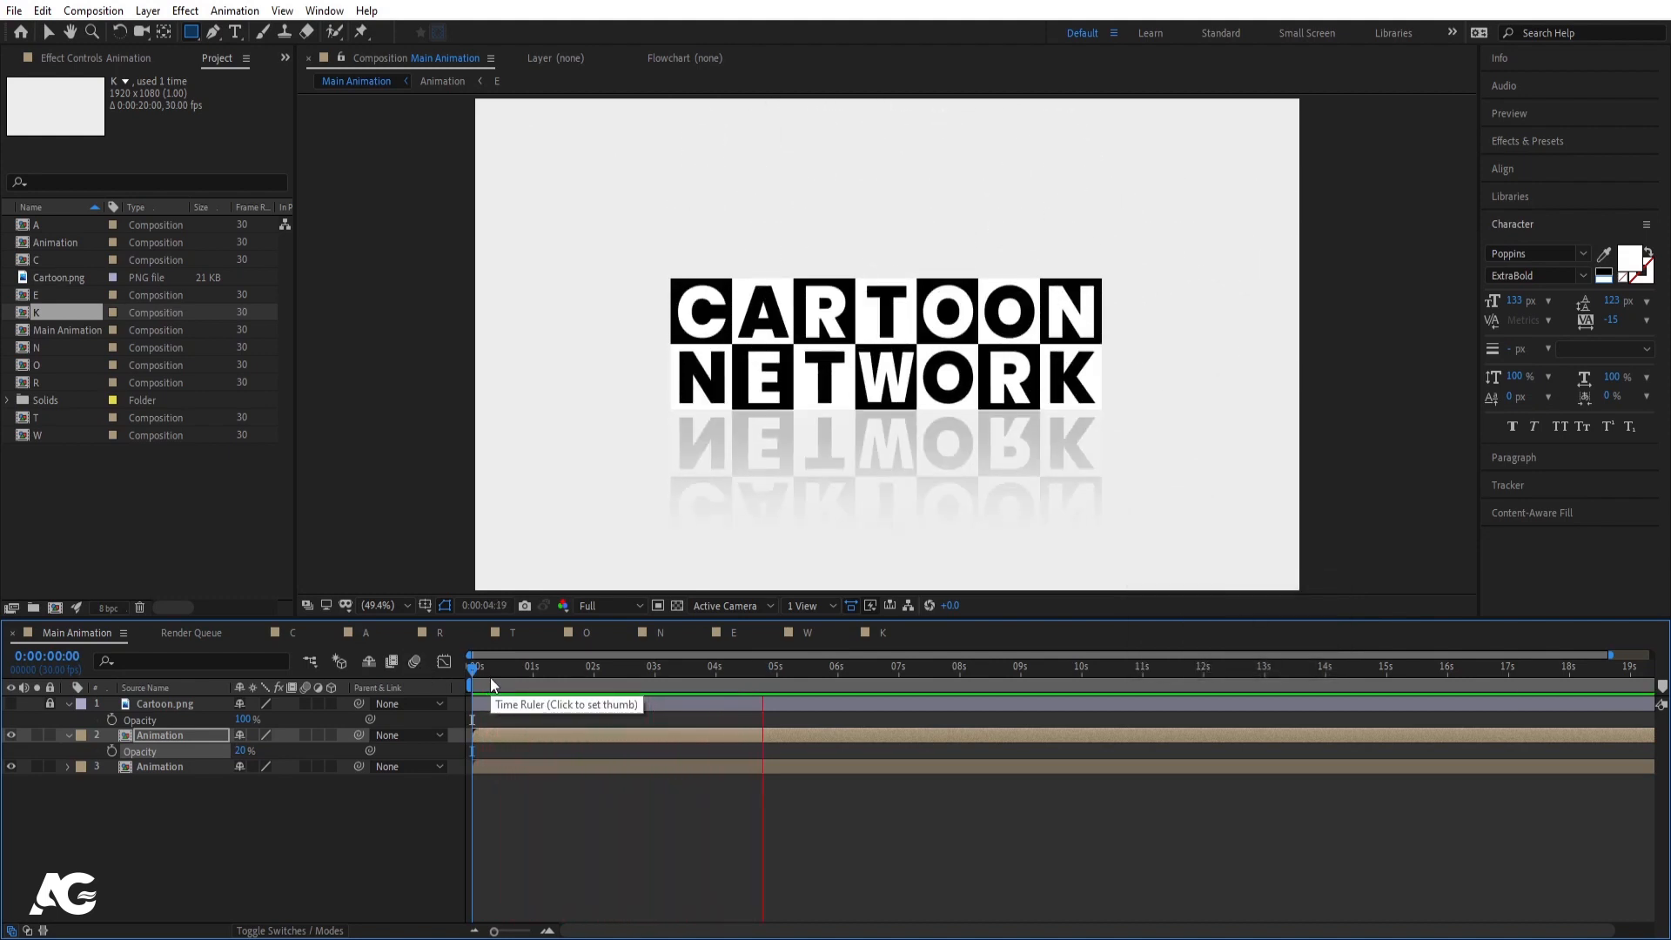
- Stop the preview and add a new adjustment layer on top
key(space)
click(223, 823)
right_click(223, 822)
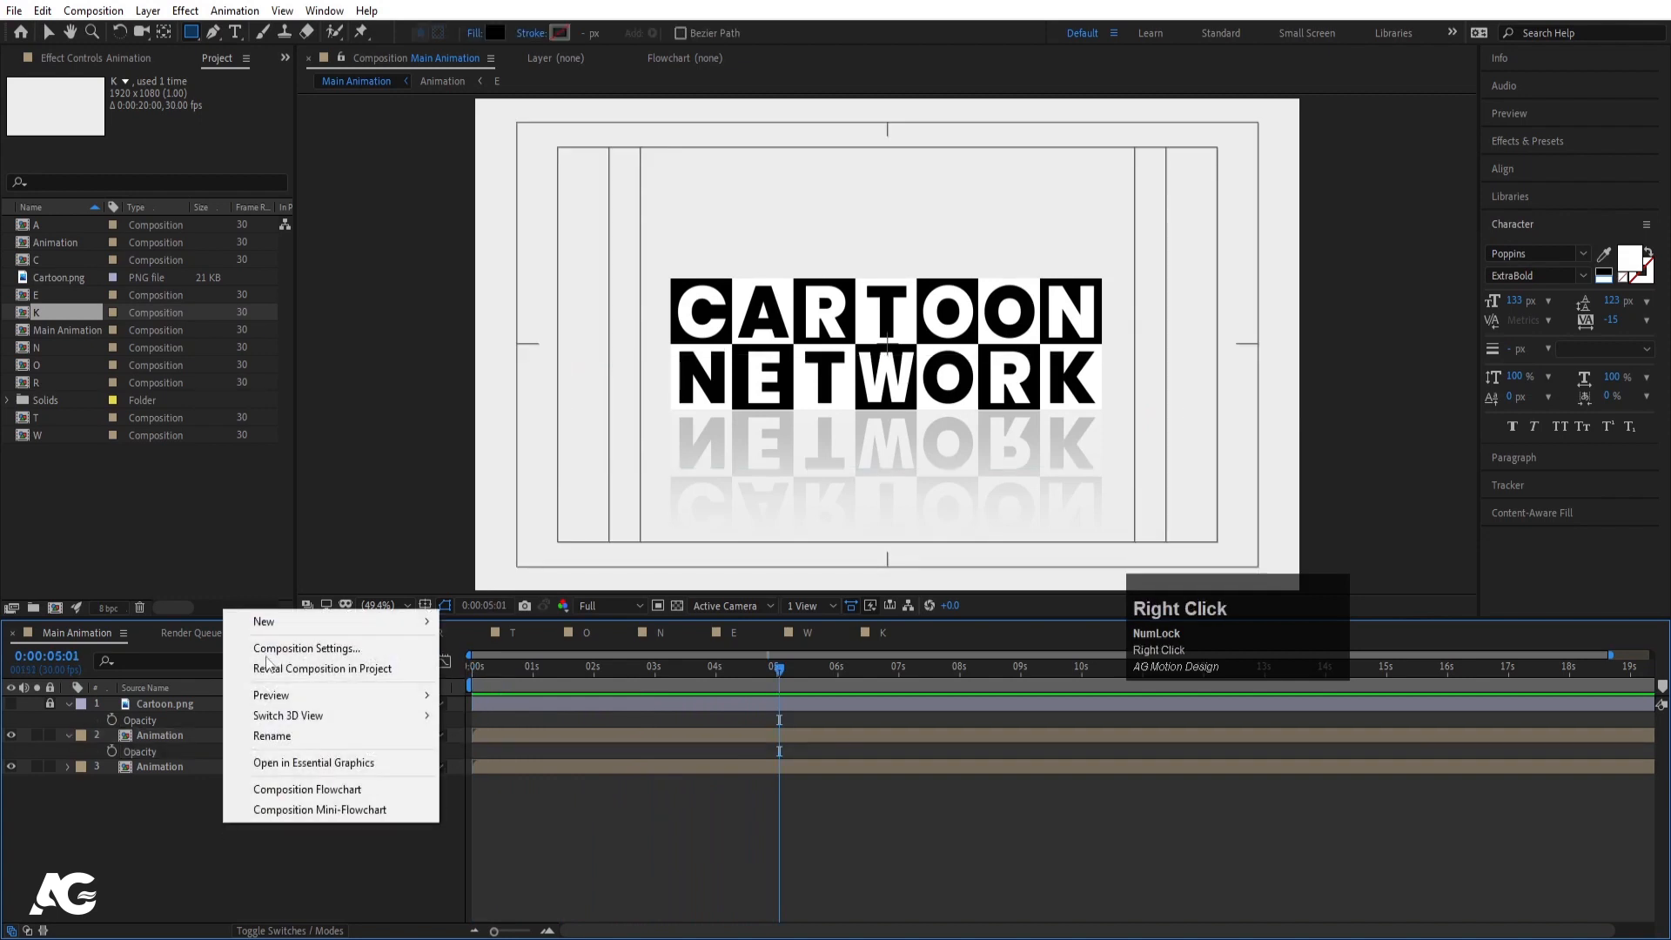
mouse_move(268, 625)
click(505, 770)
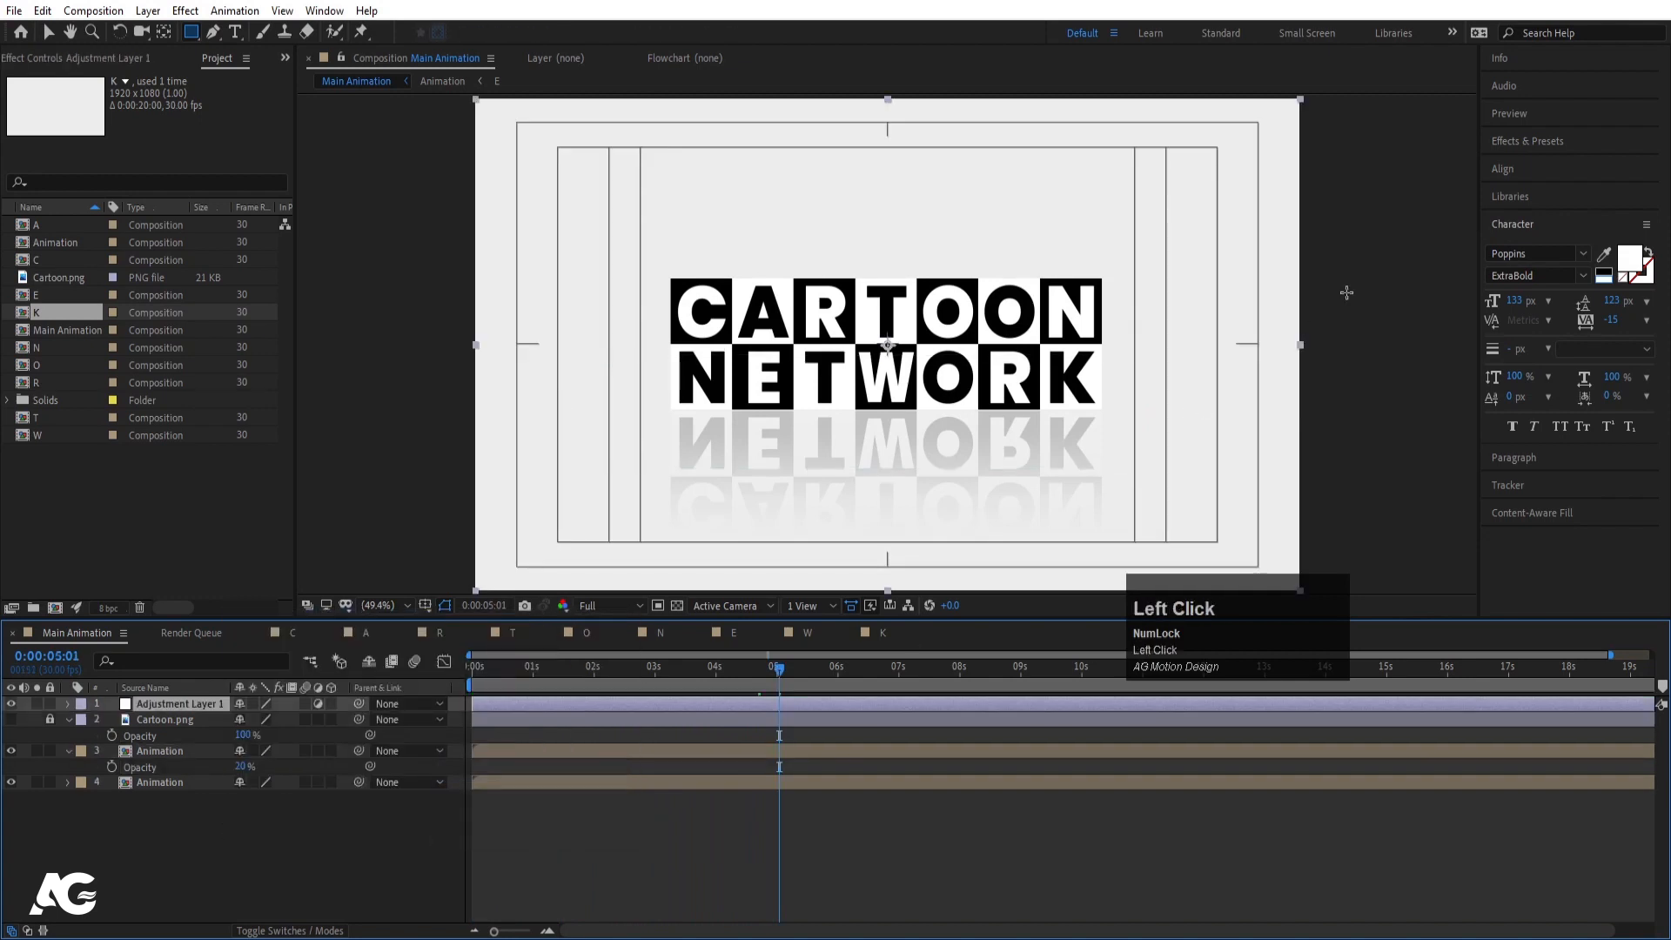
- Apply Pixel Motion Blur to the adjustment layer, found by searching 'moti'
click(1518, 139)
click(1531, 164)
key(ctrl+a)
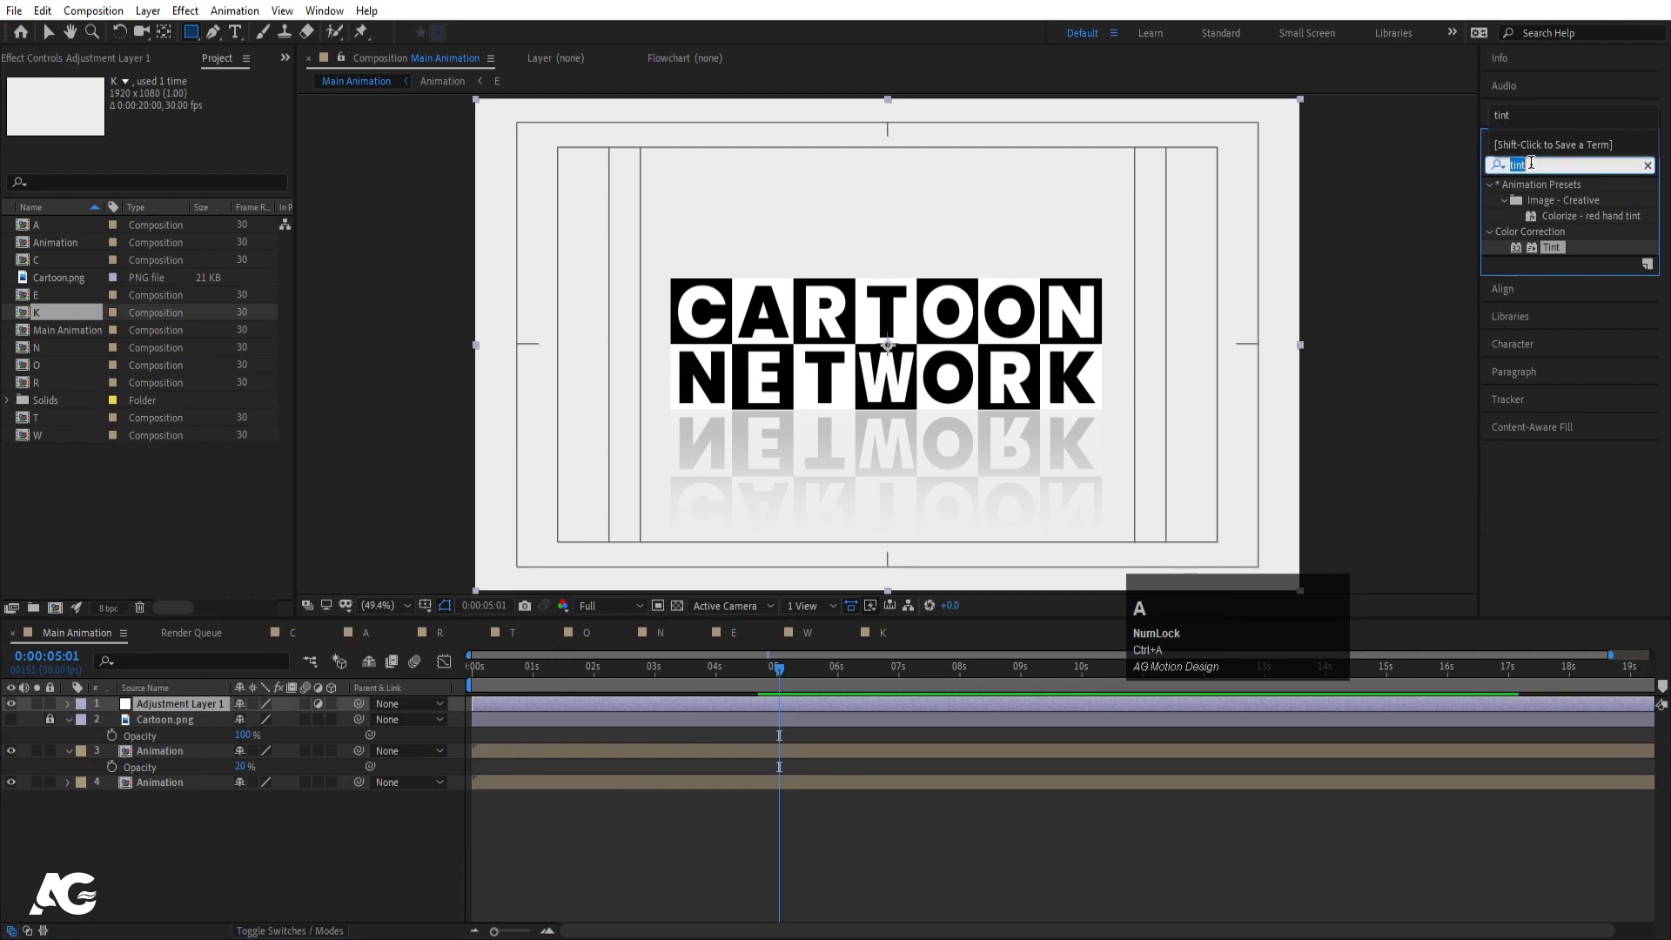
text(motio)
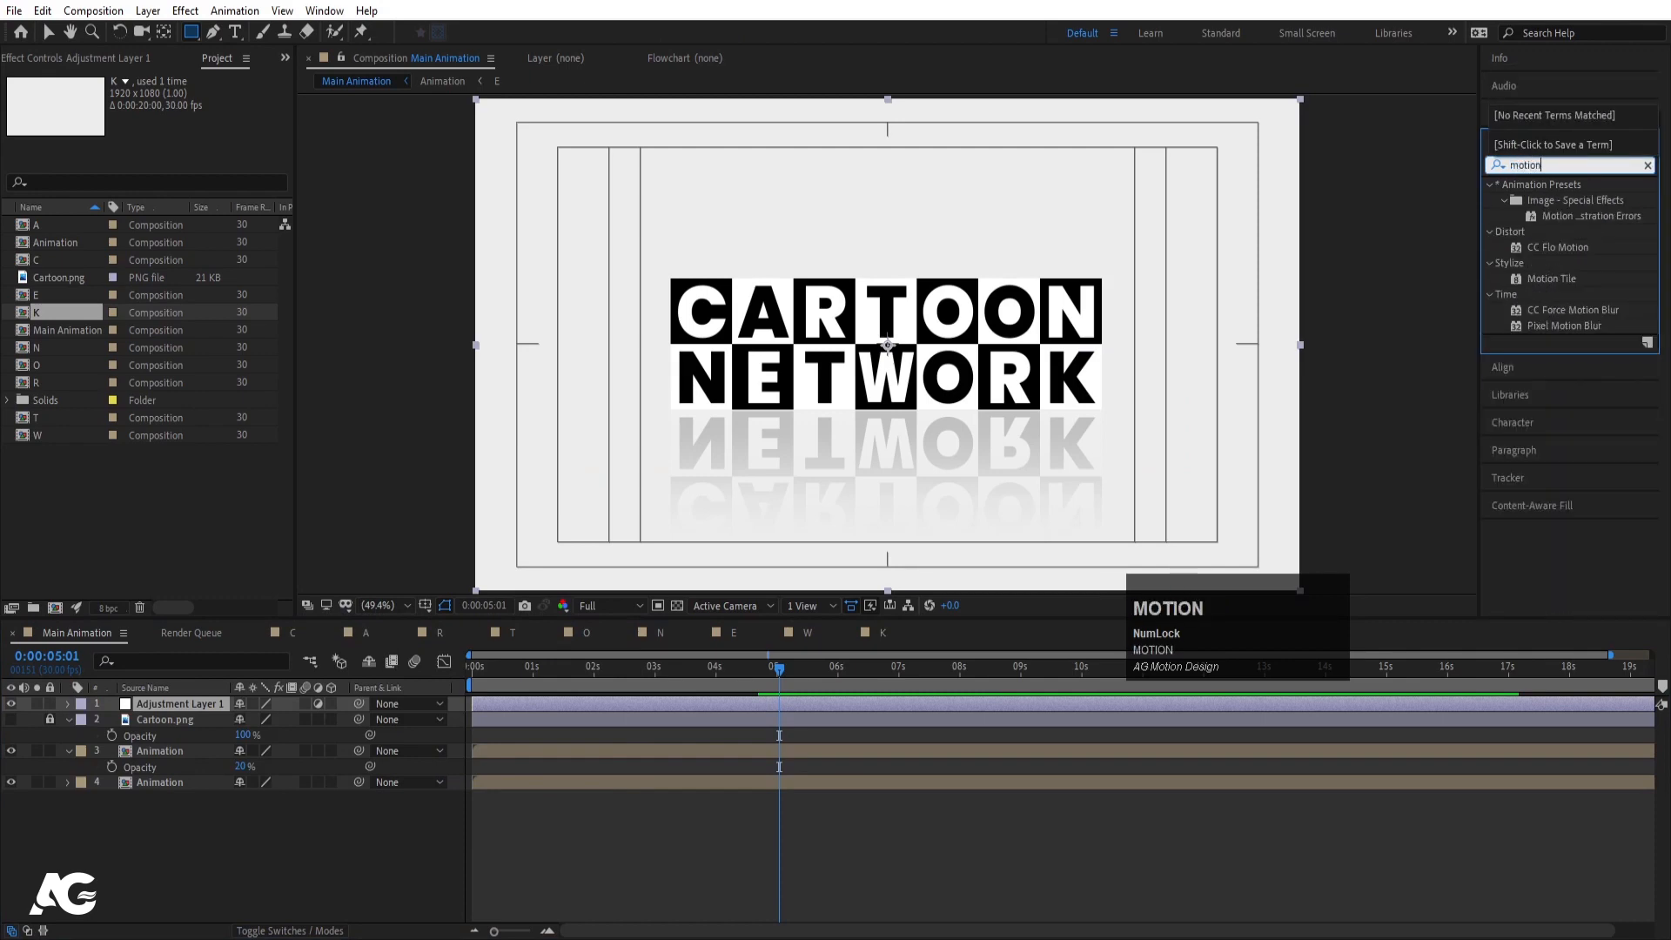
double_click(1579, 332)
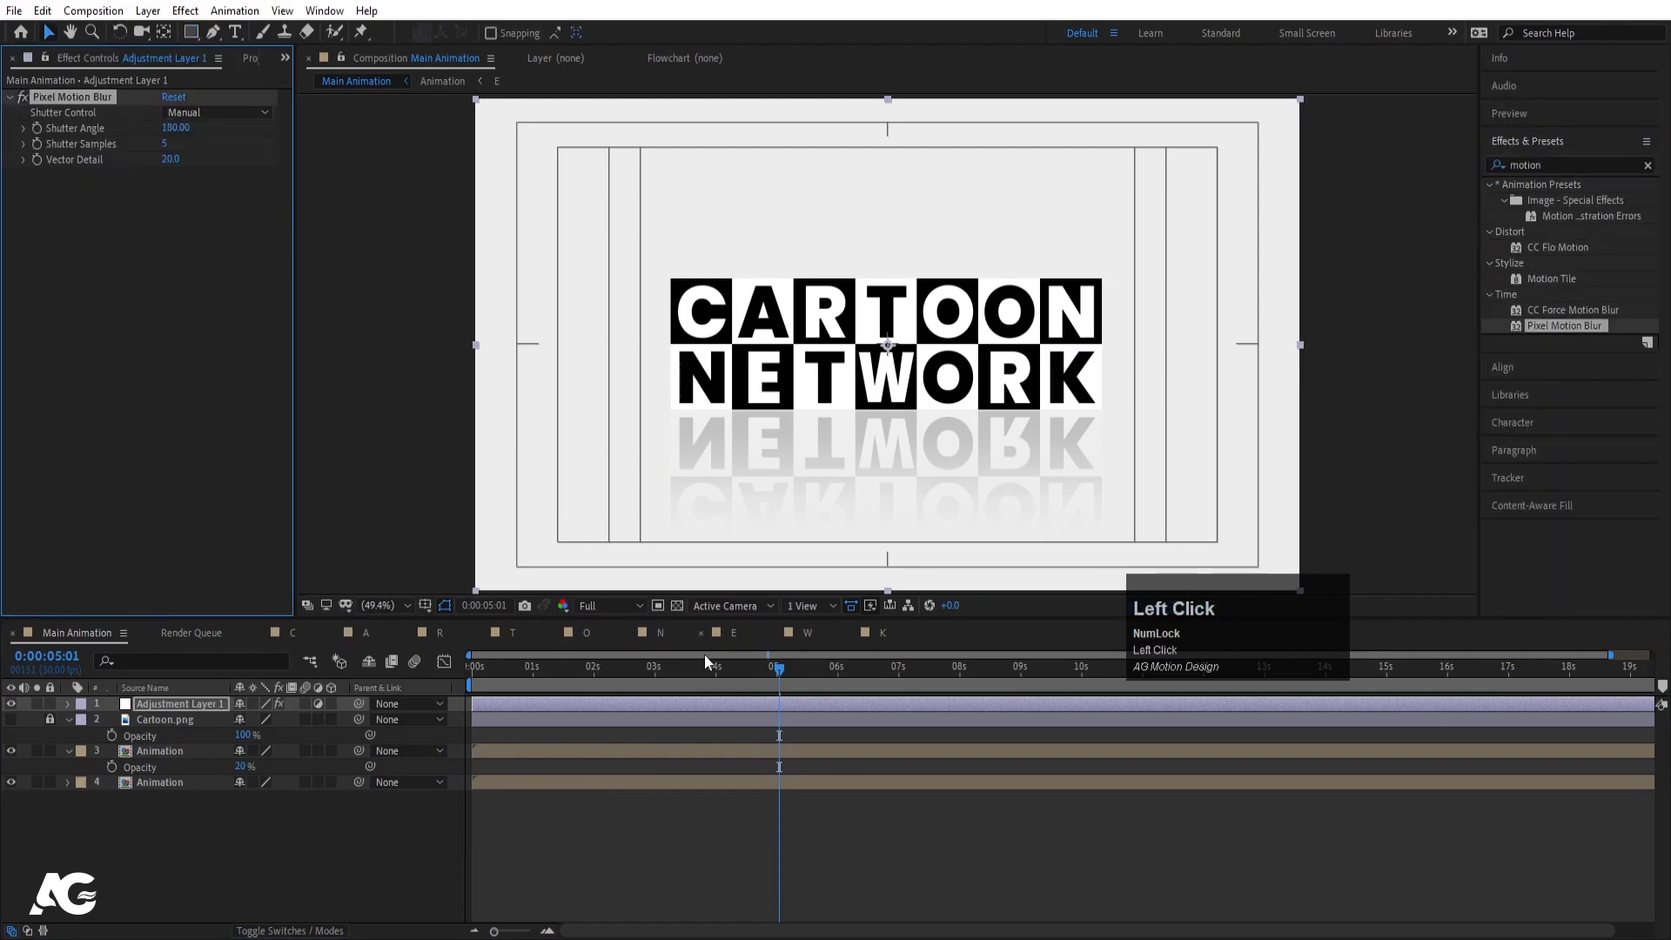
- Preview the bouncing blocks with motion blur from the start of the timeline
drag(553, 667, 469, 675)
click(468, 675)
key(space)
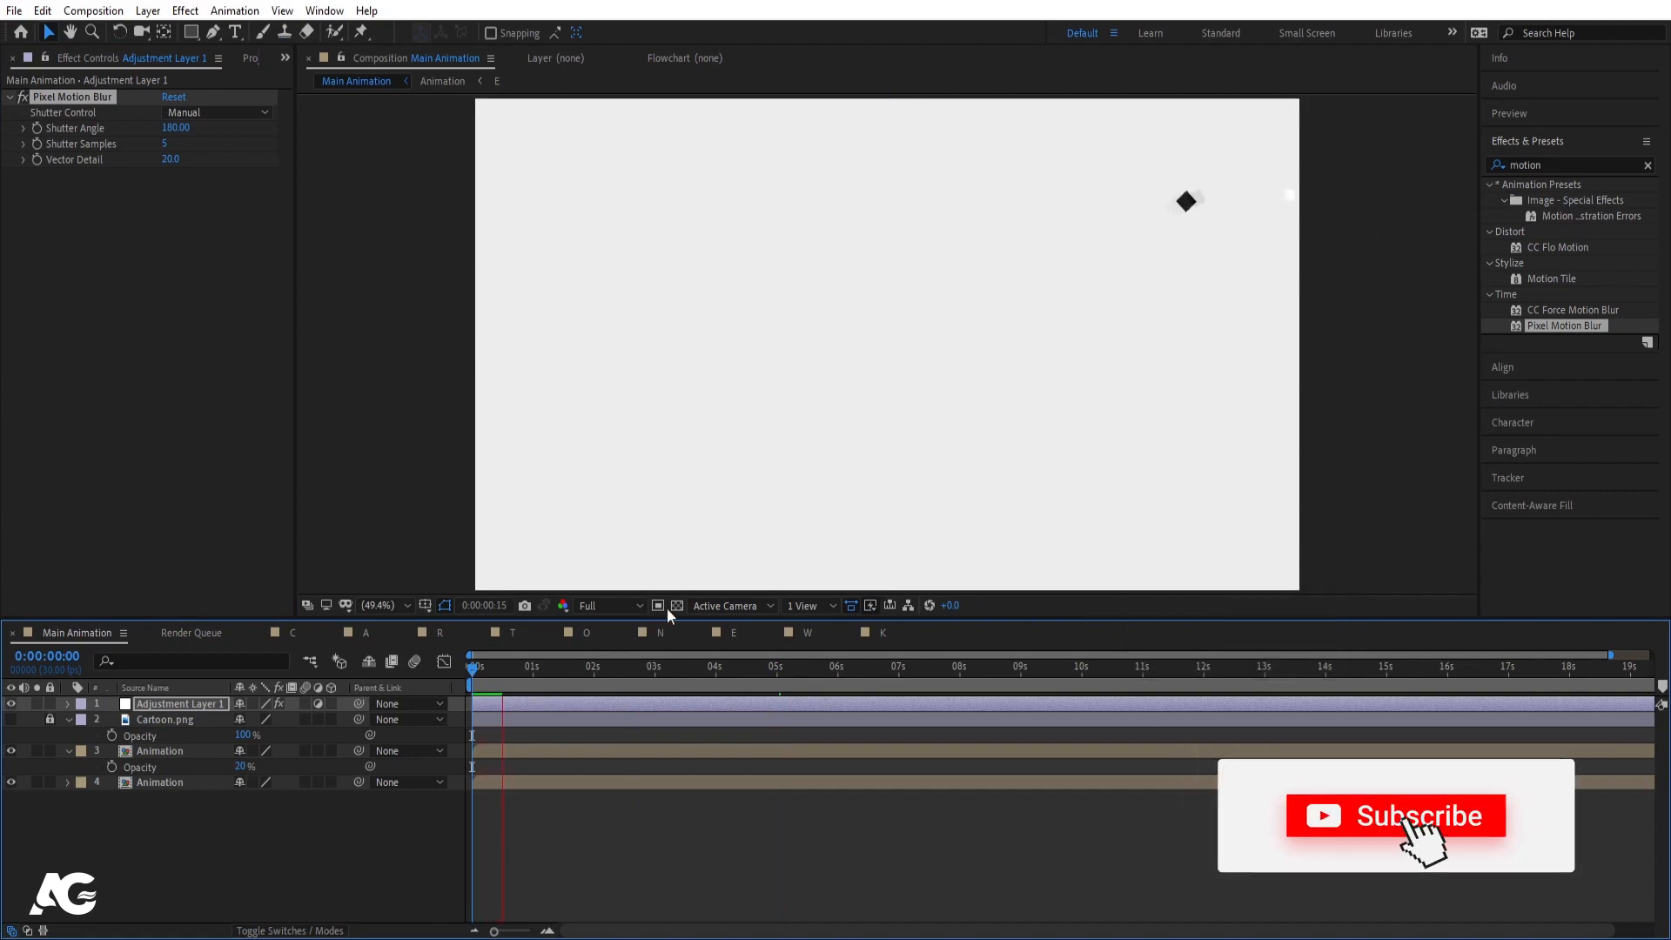
key(space)
key(space)
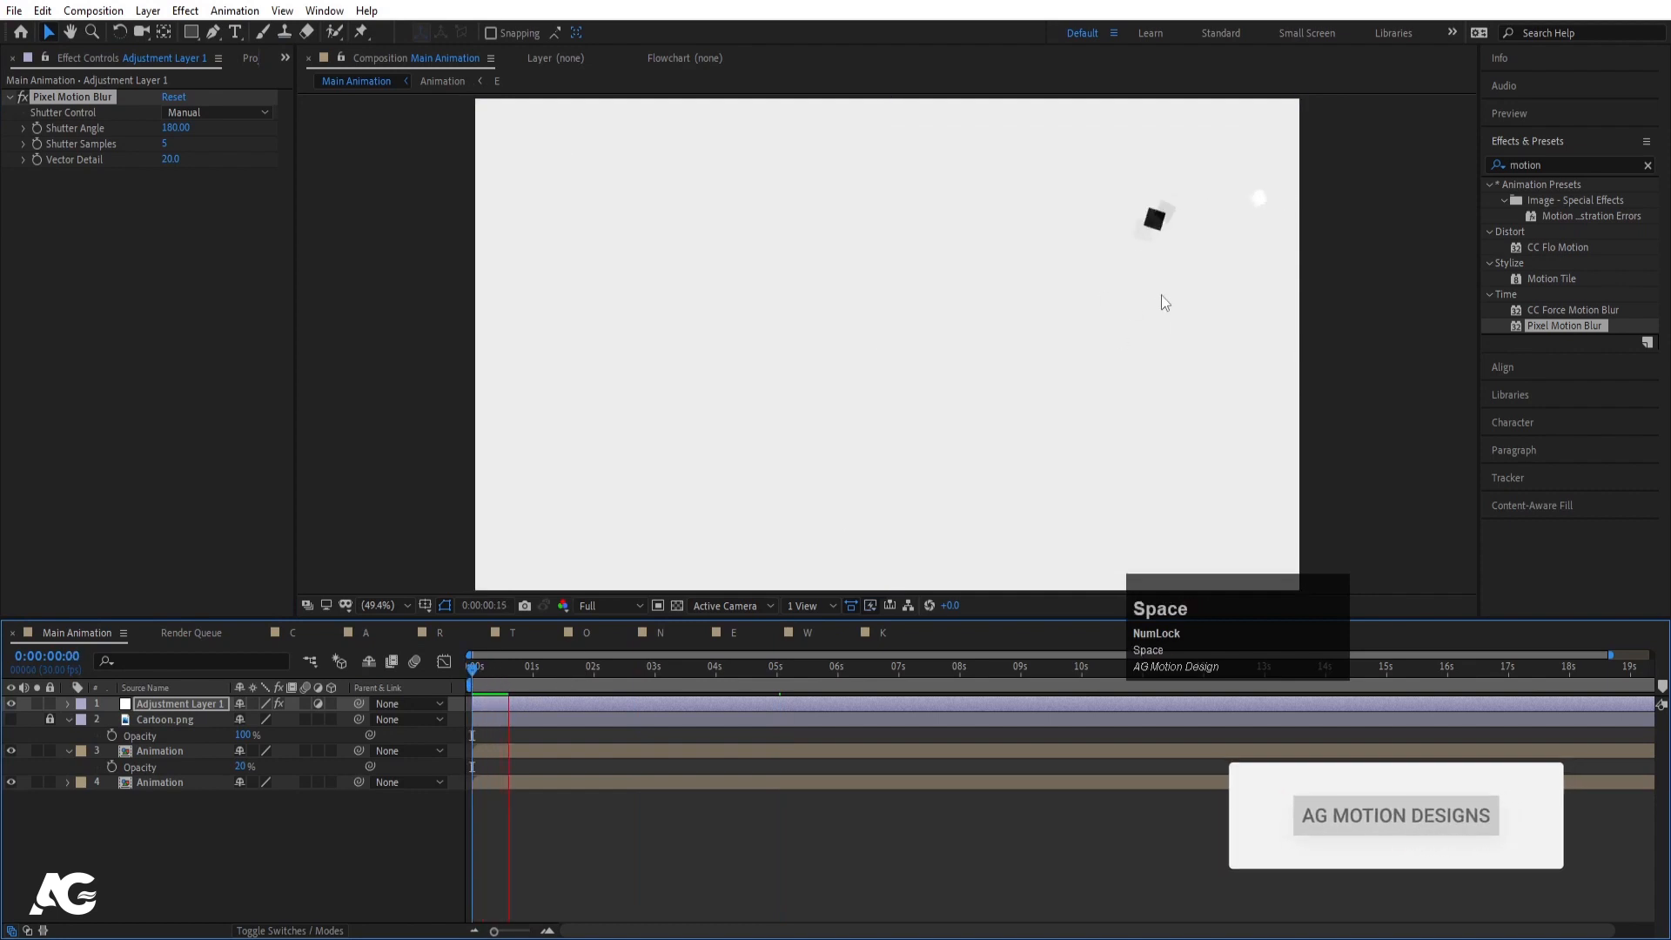
key(space)
scroll(1140, 235, up, 3)
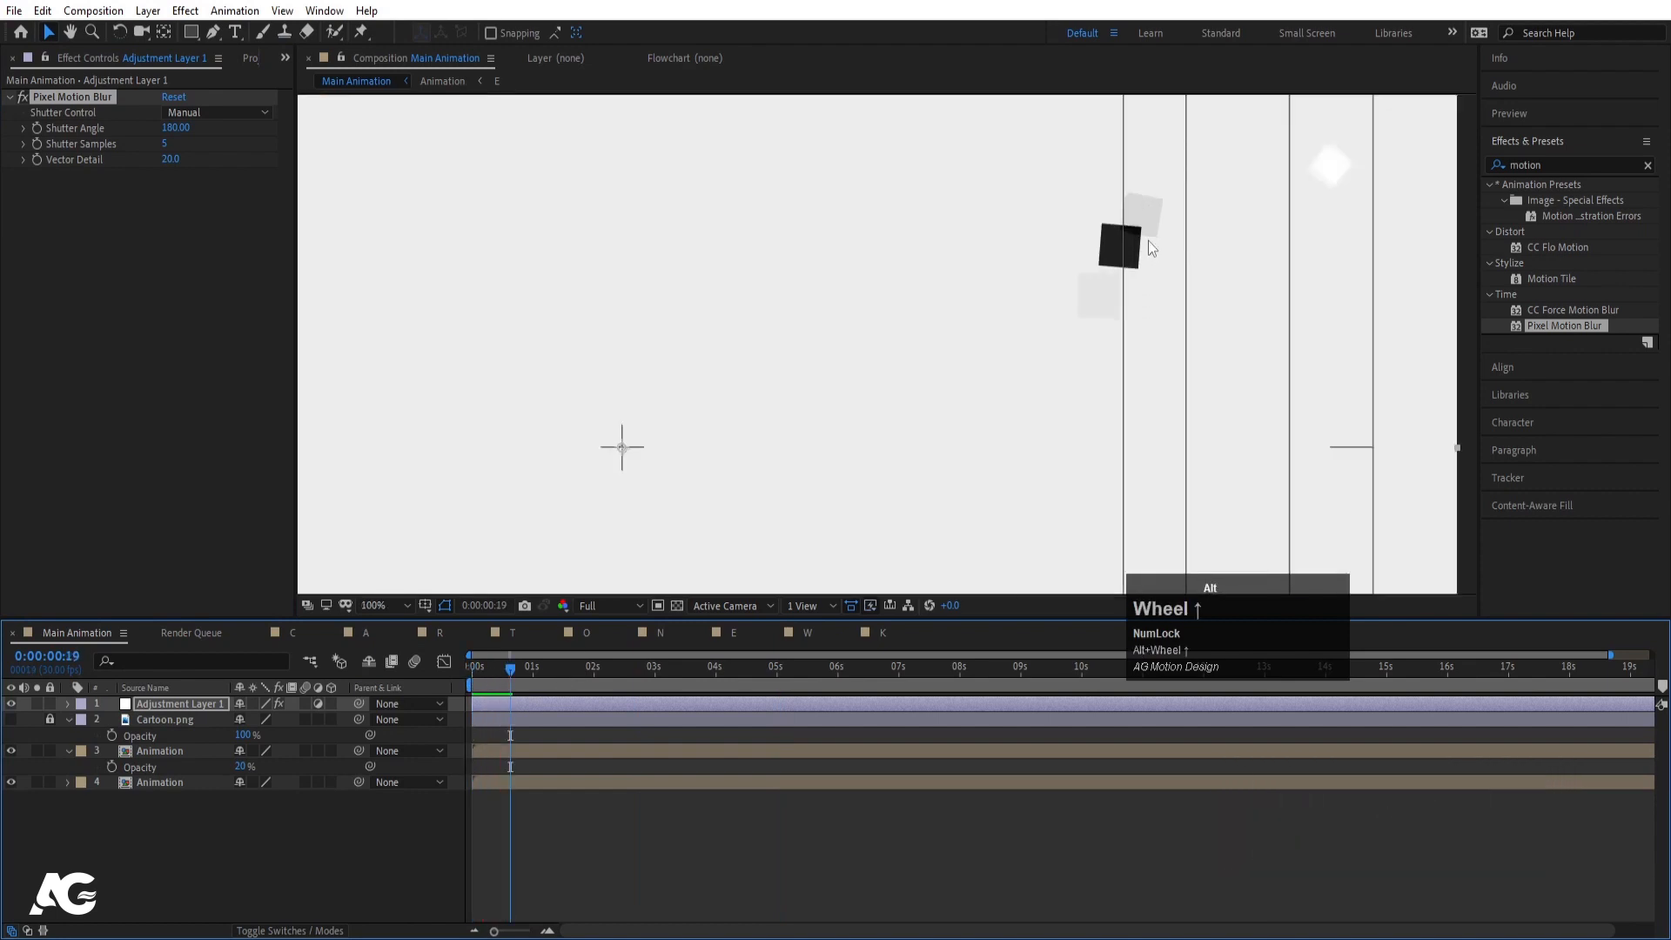
scroll(1136, 231, down, 2)
key(Num_Lock)
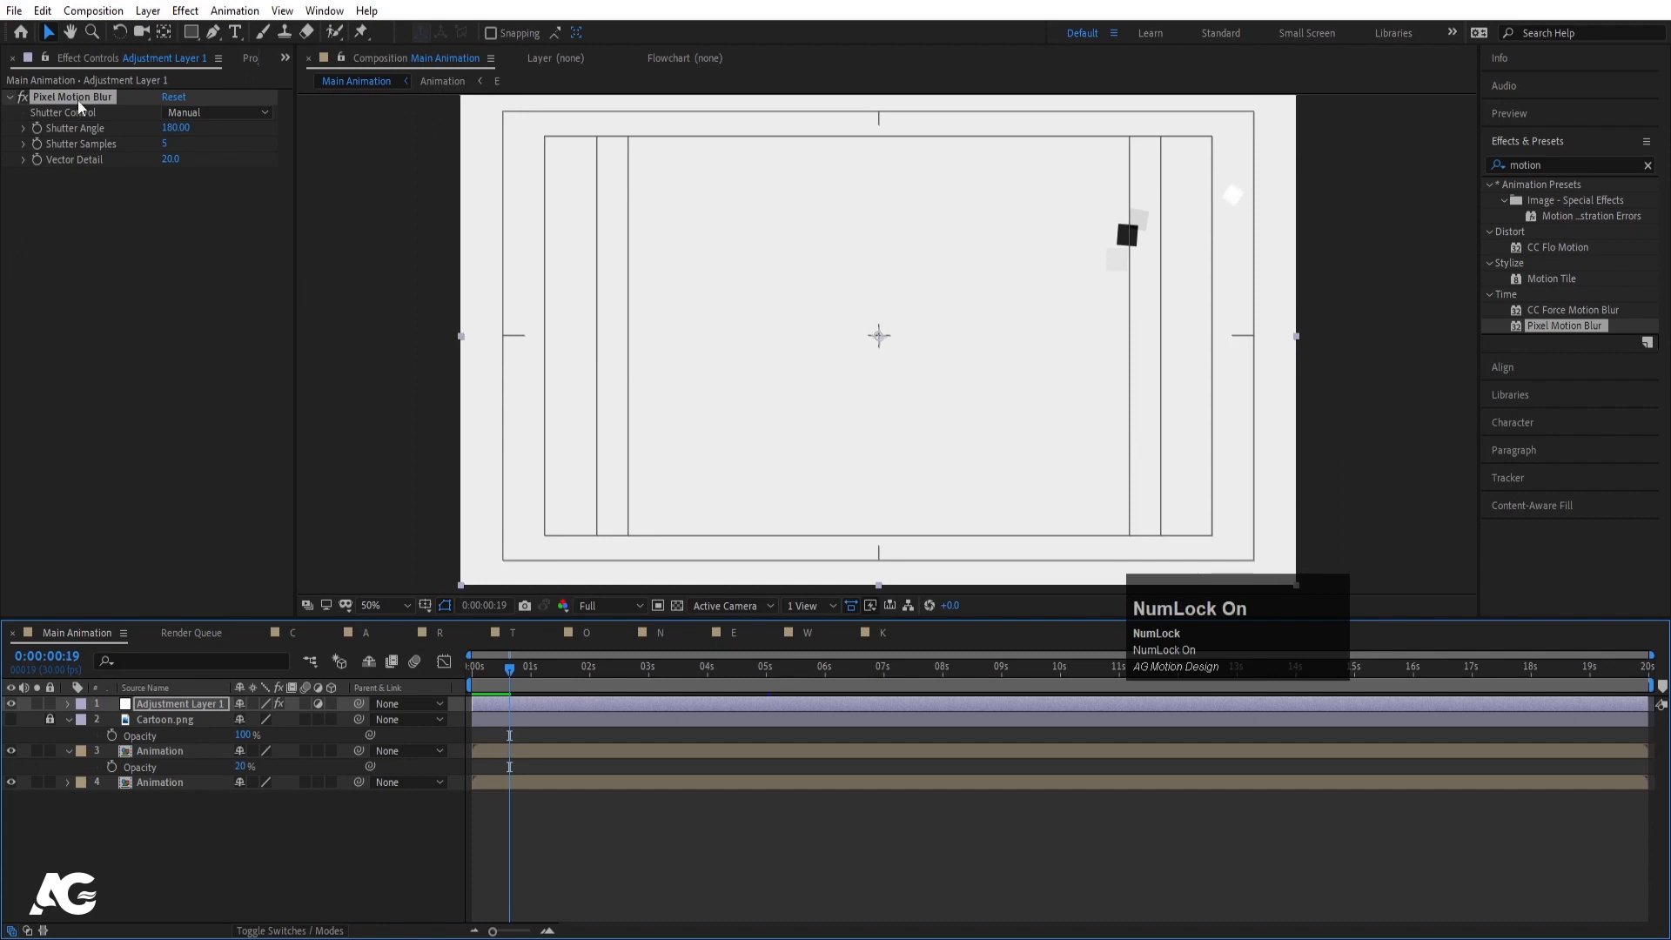
key(space)
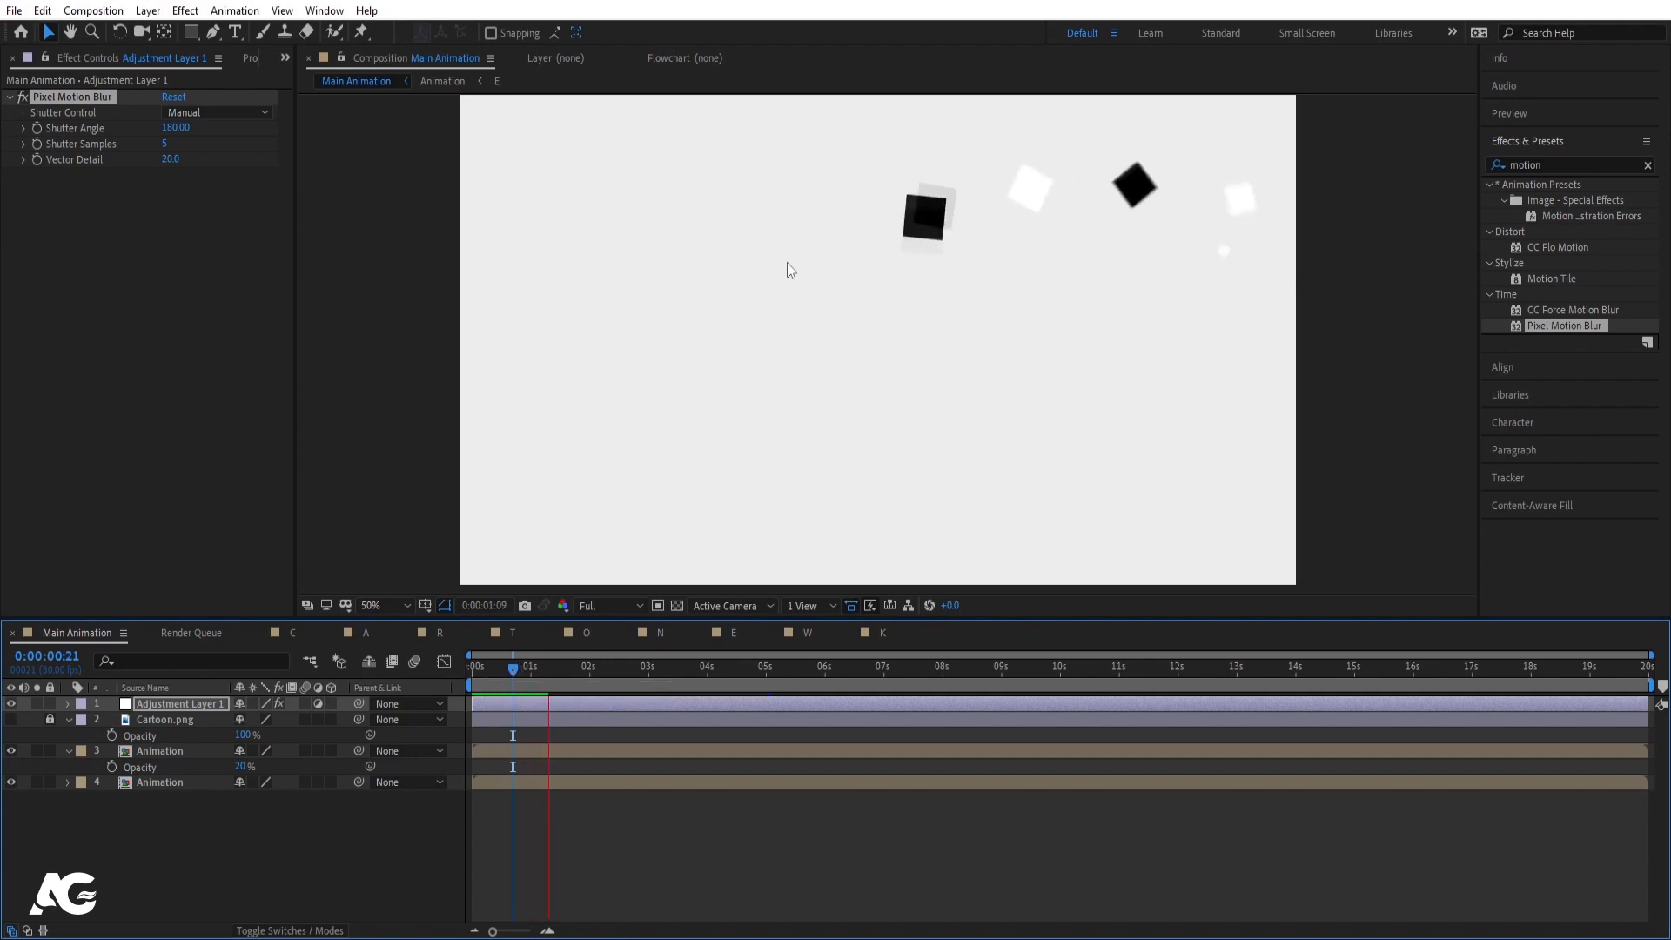
key(space)
- Replay the animation a few more times, then delete the Pixel Motion Blur effect
click(516, 670)
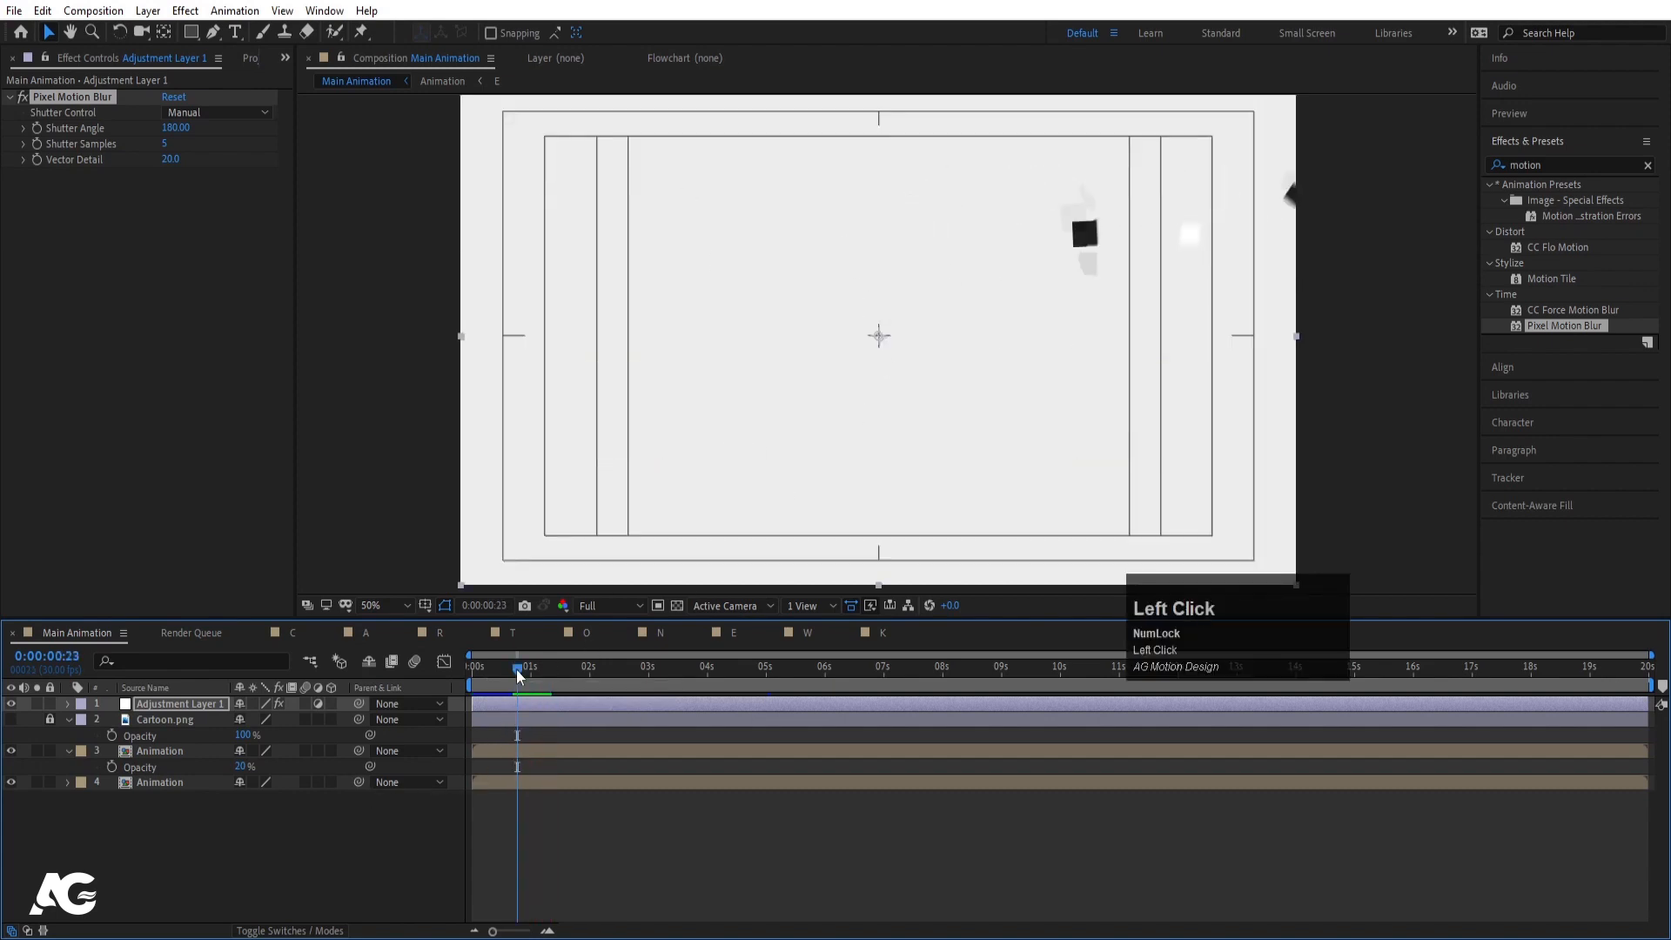
key(space)
click(473, 671)
key(space)
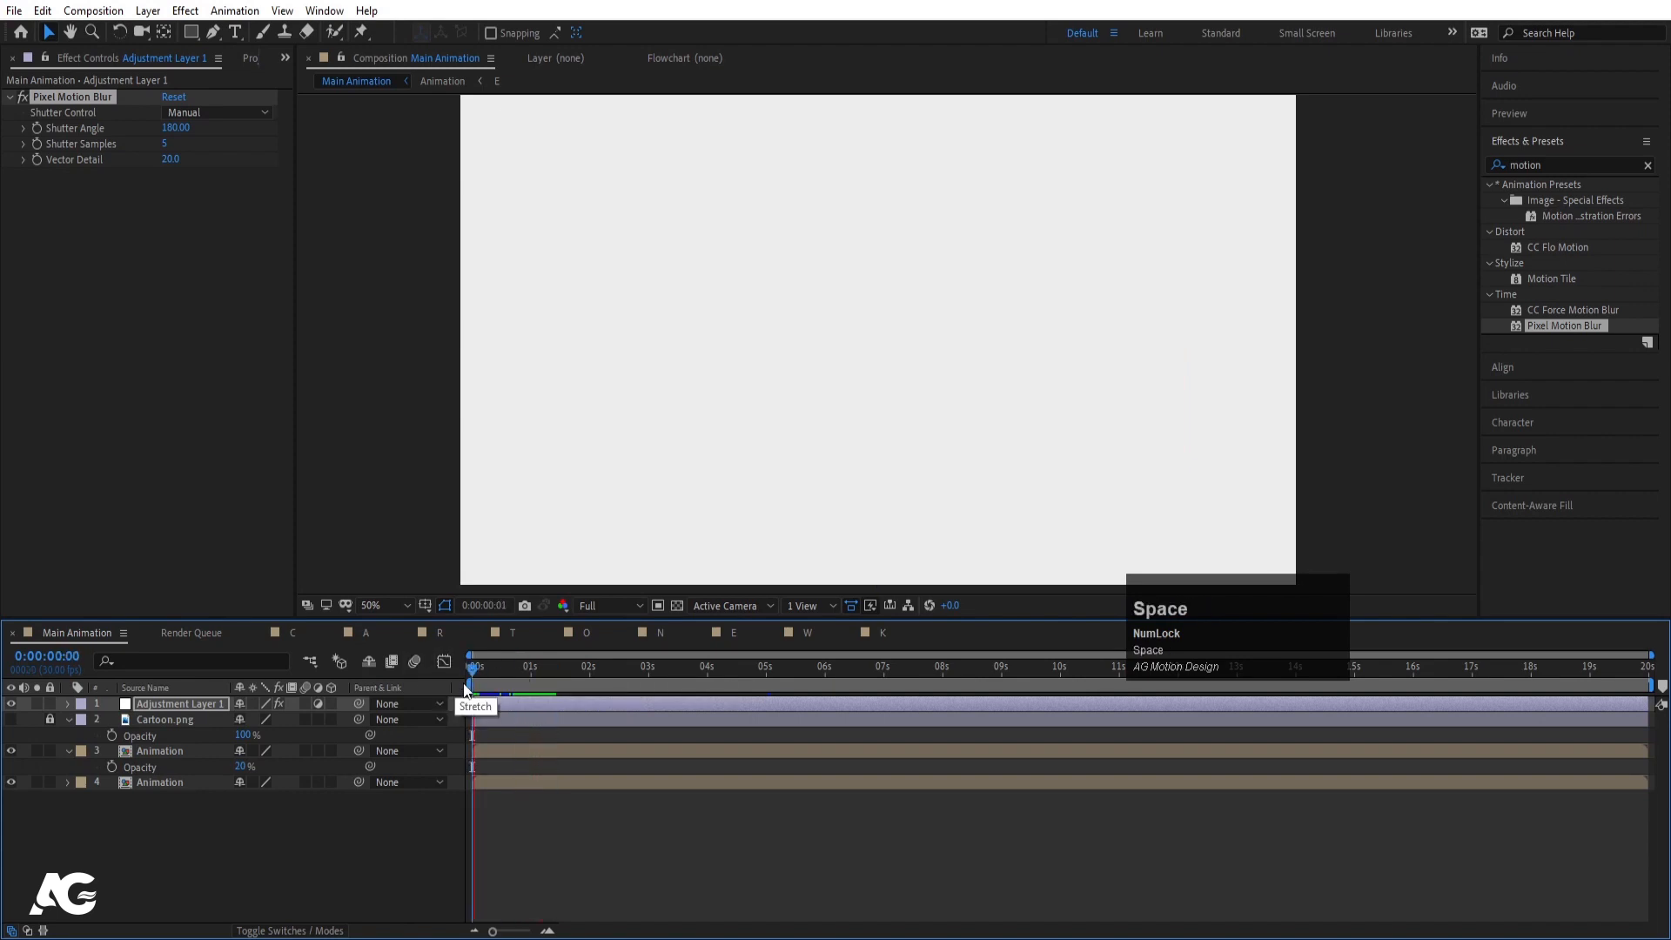
key(space)
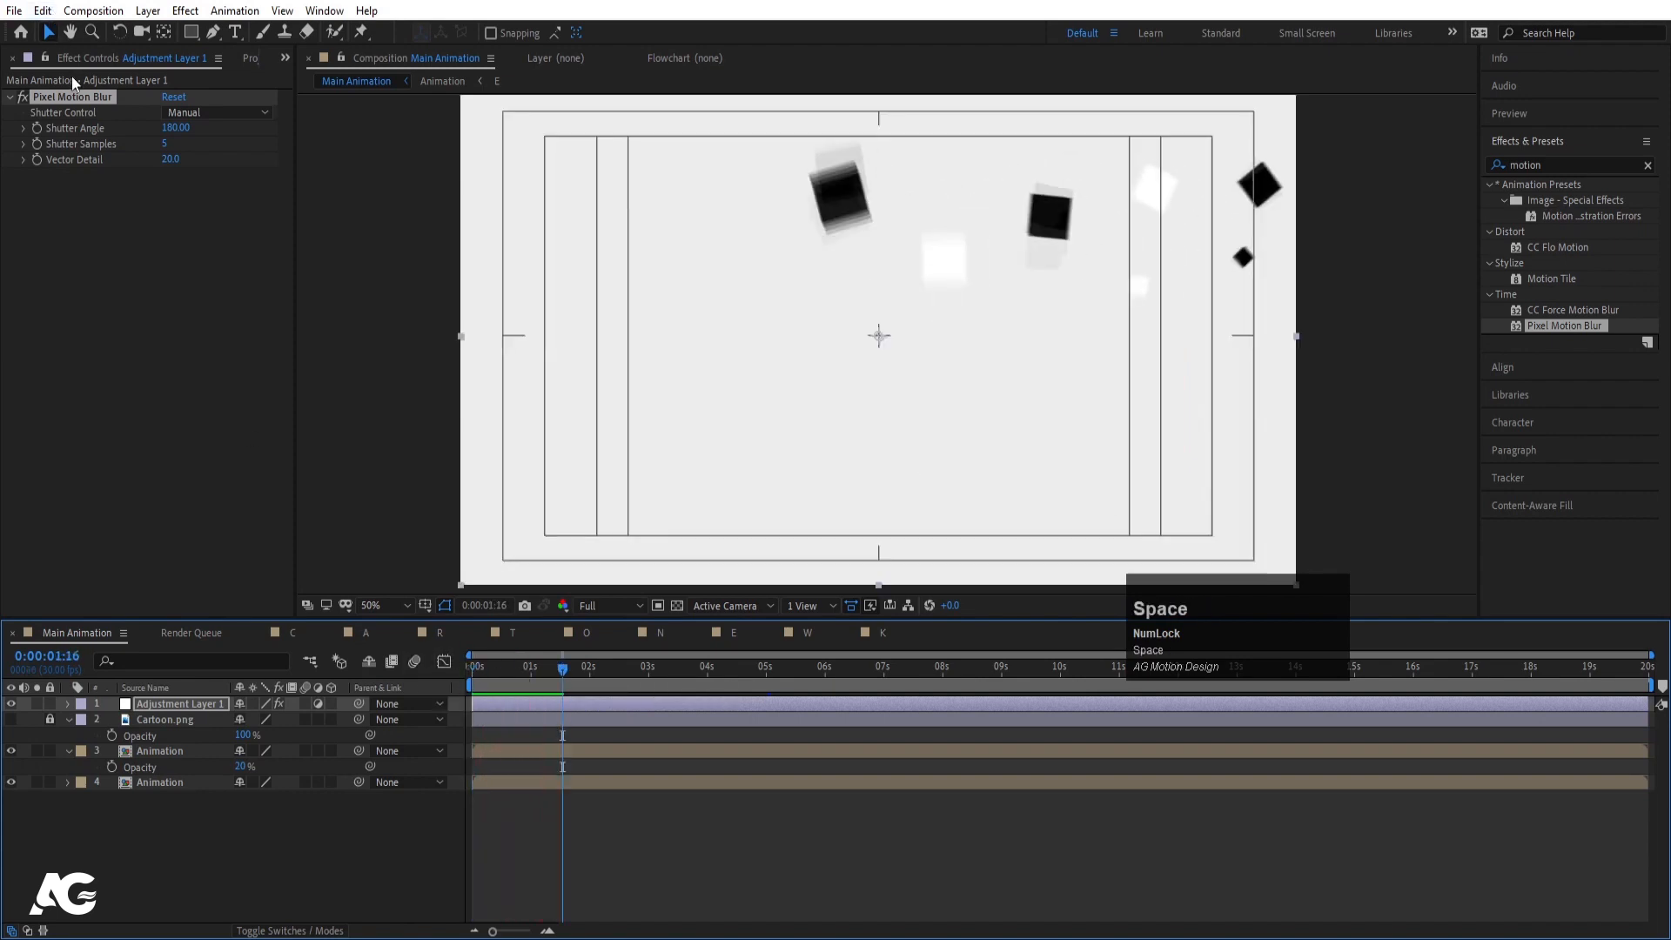
key(space)
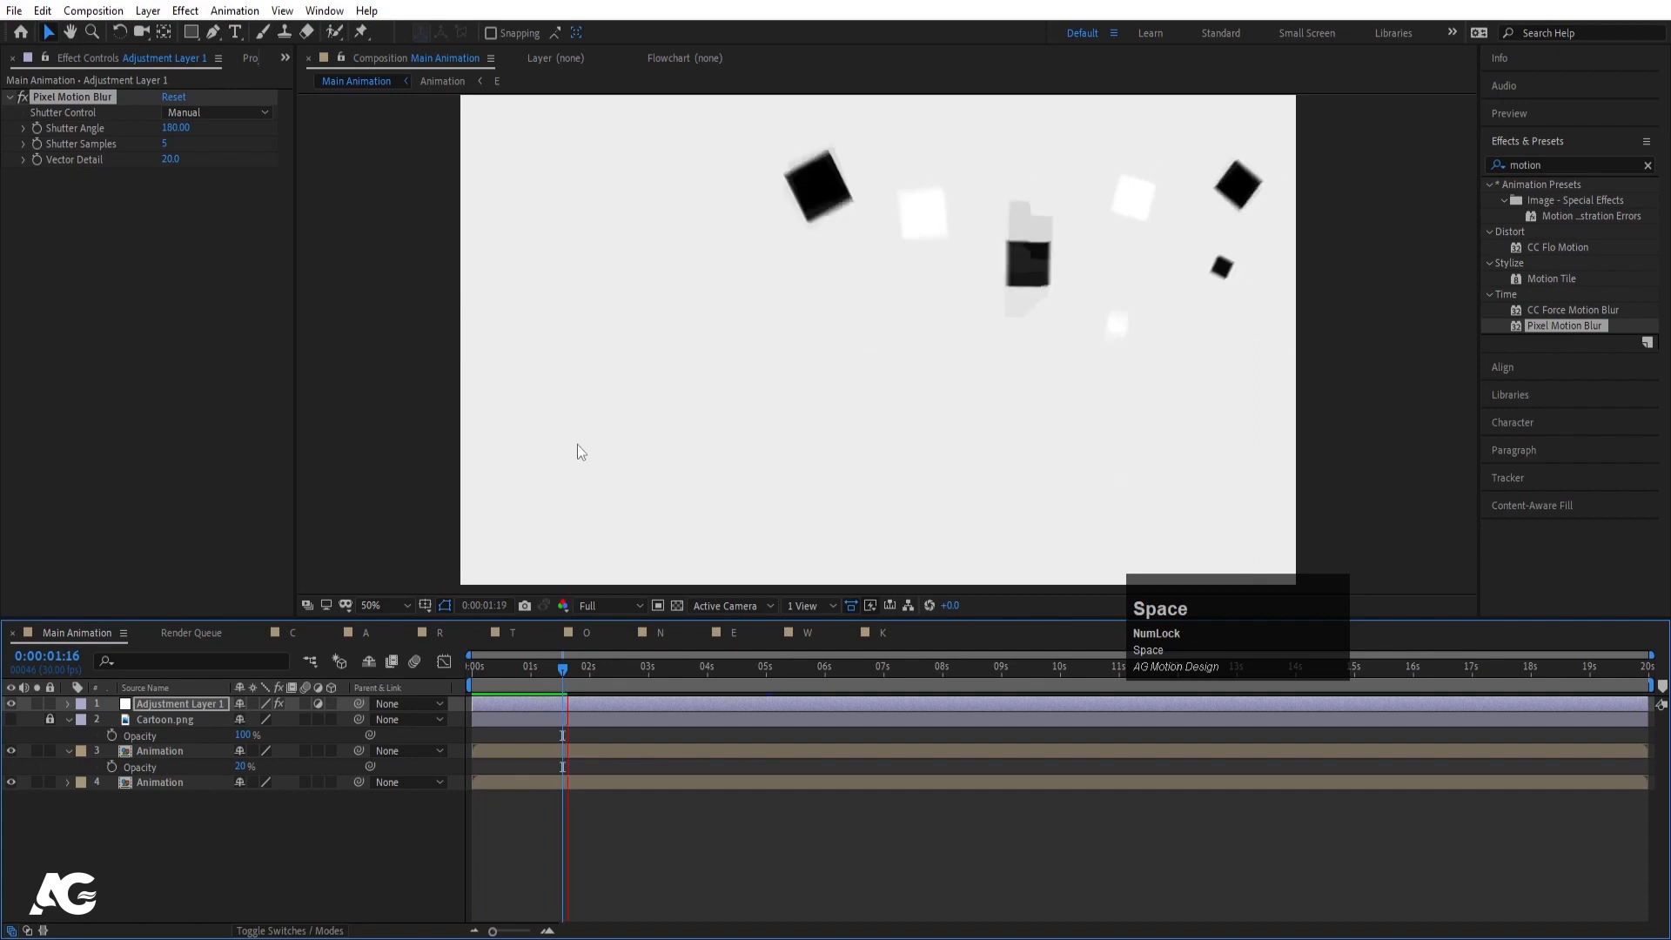
key(space)
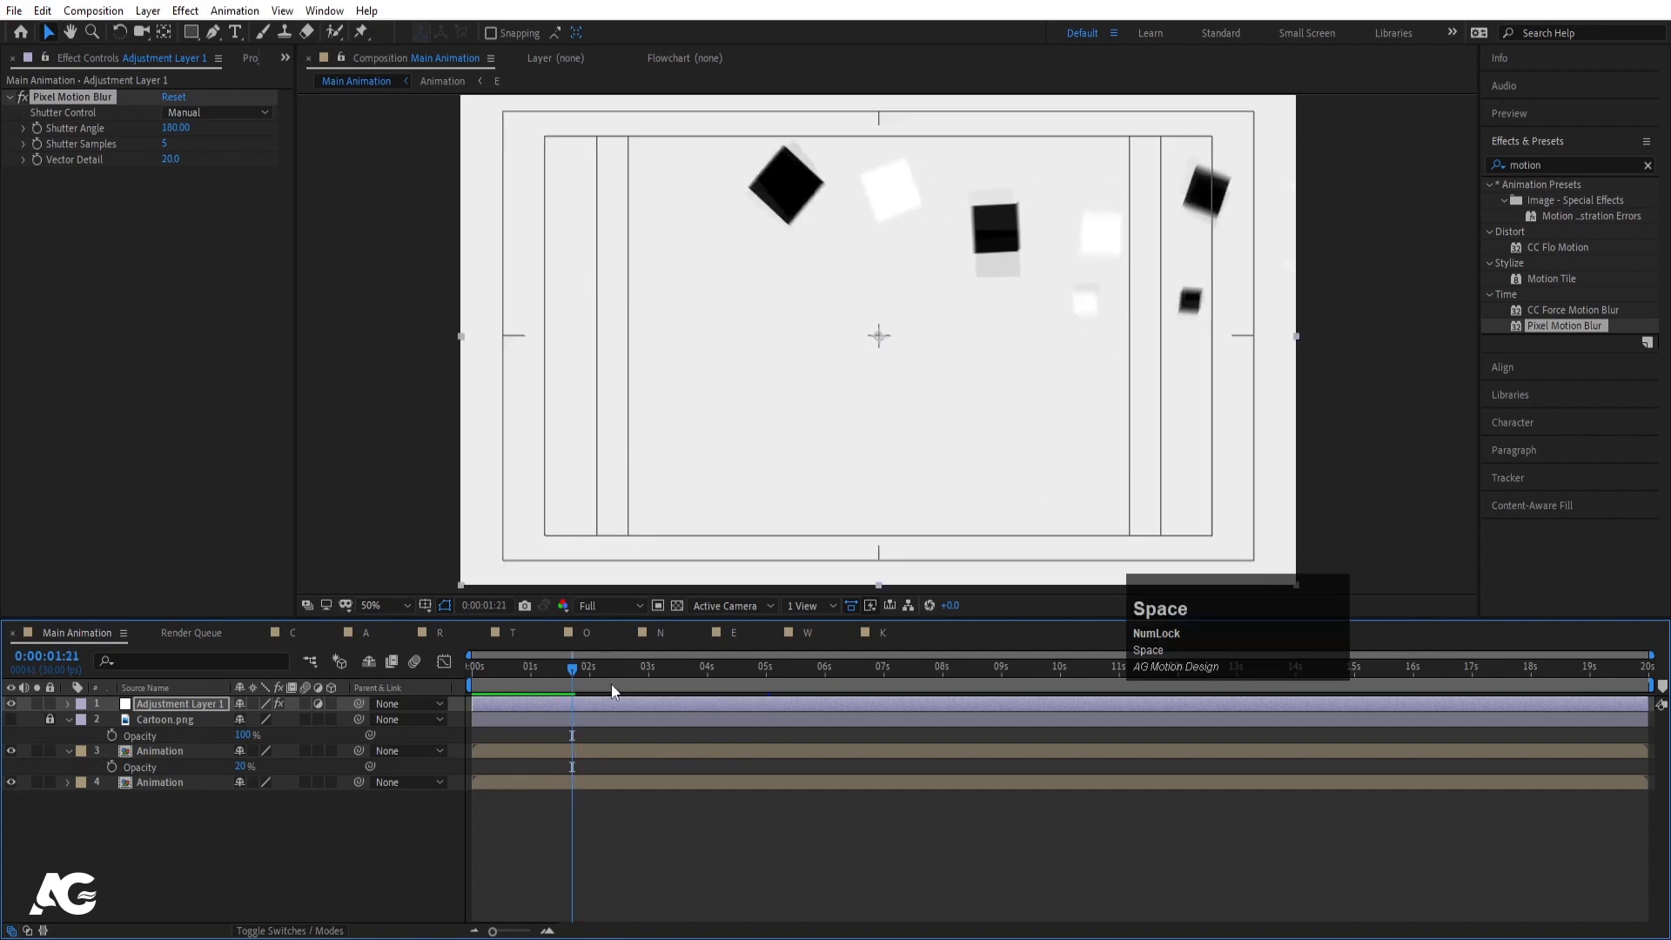
key(space)
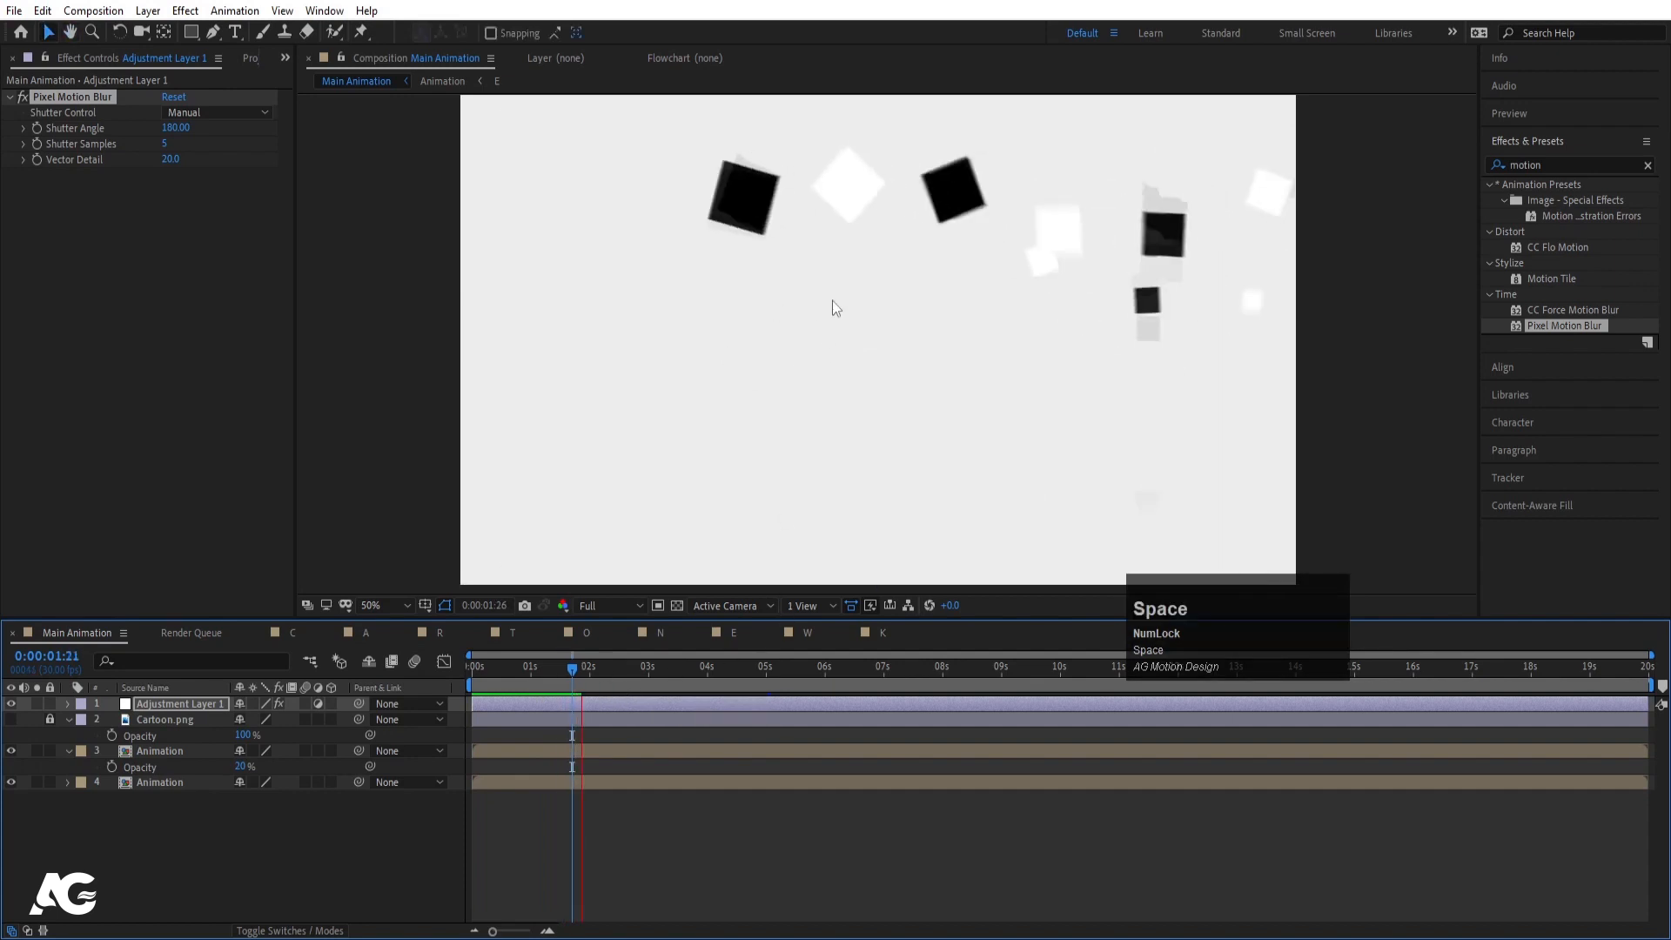
key(space)
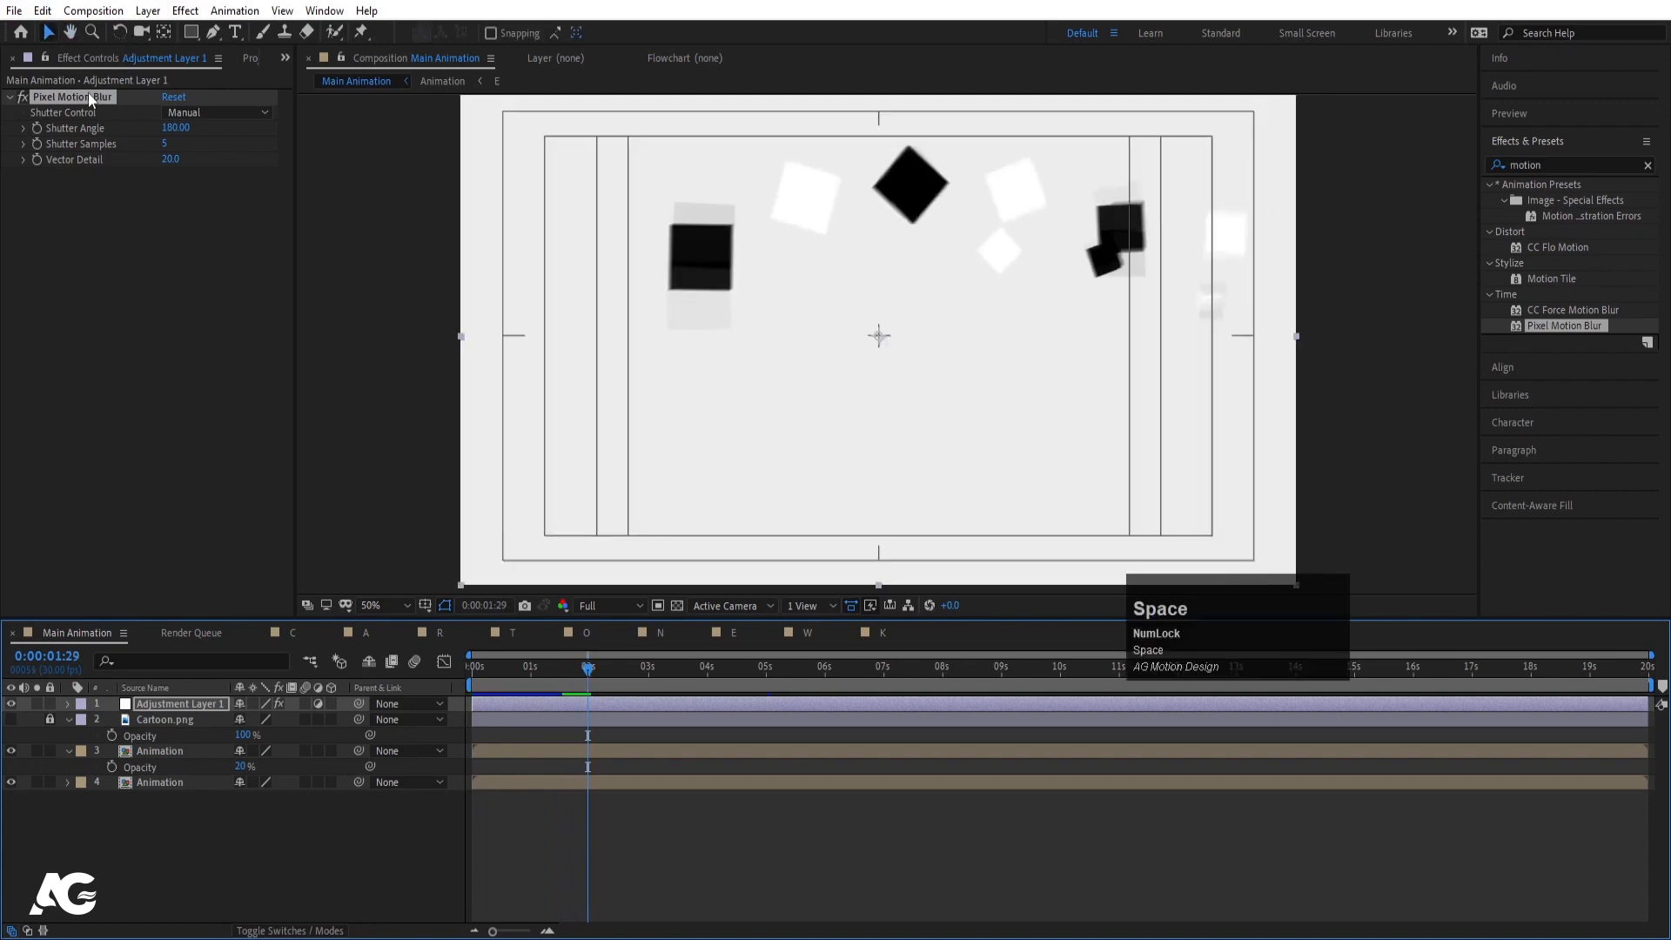
key(space)
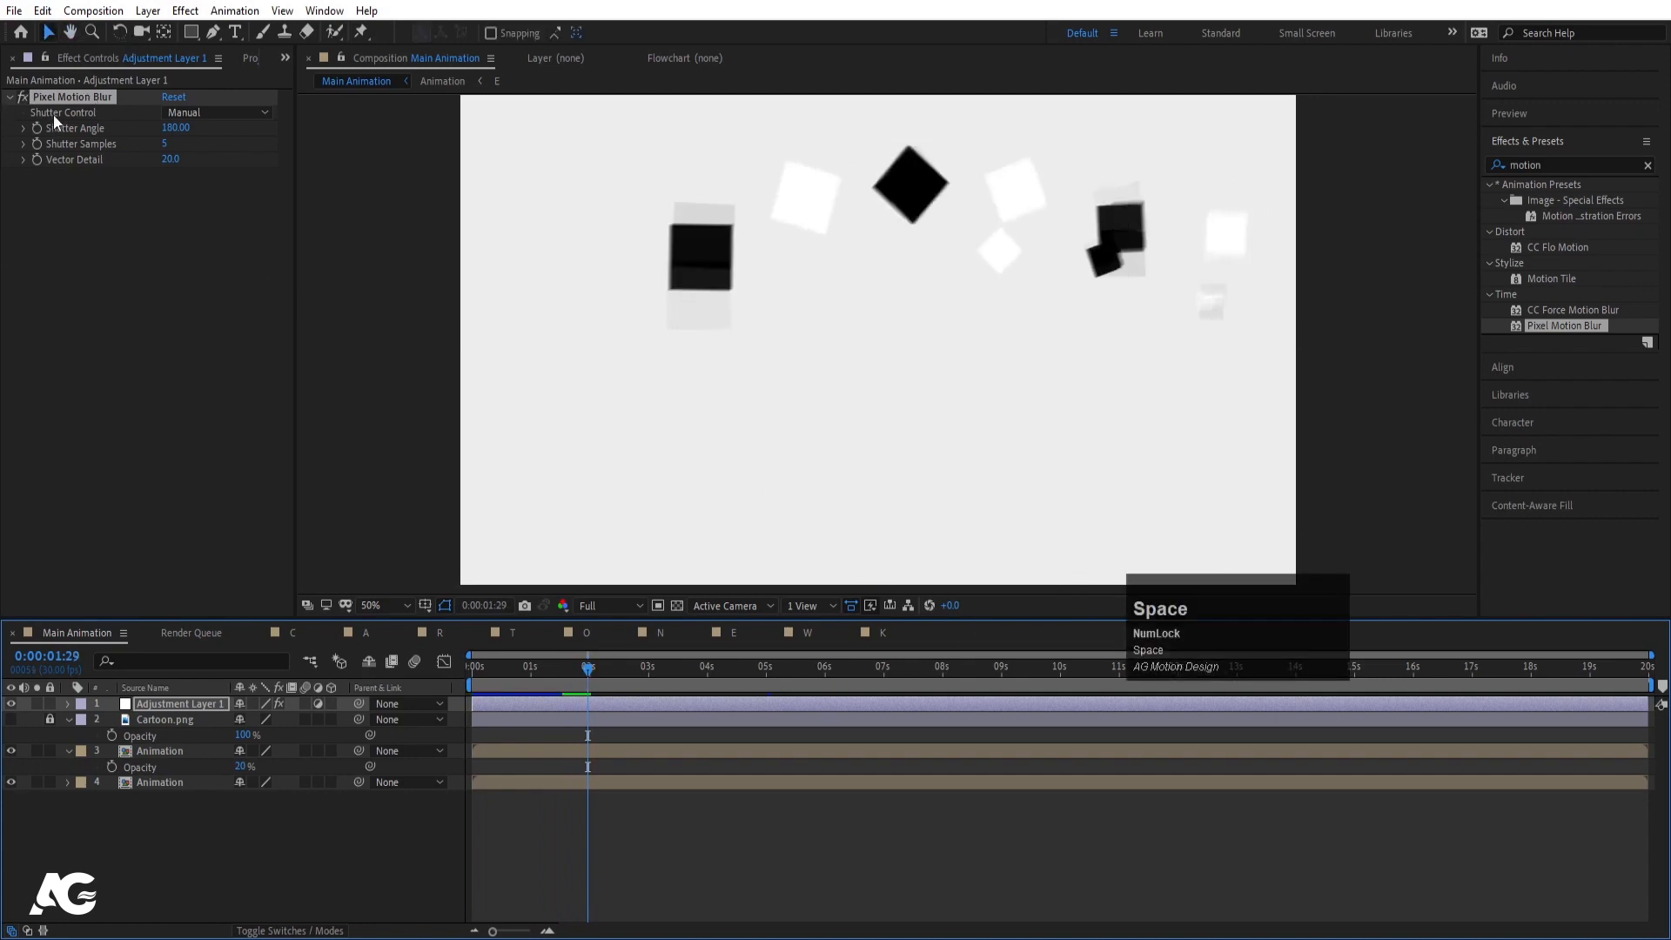
click(59, 98)
key(Delete)
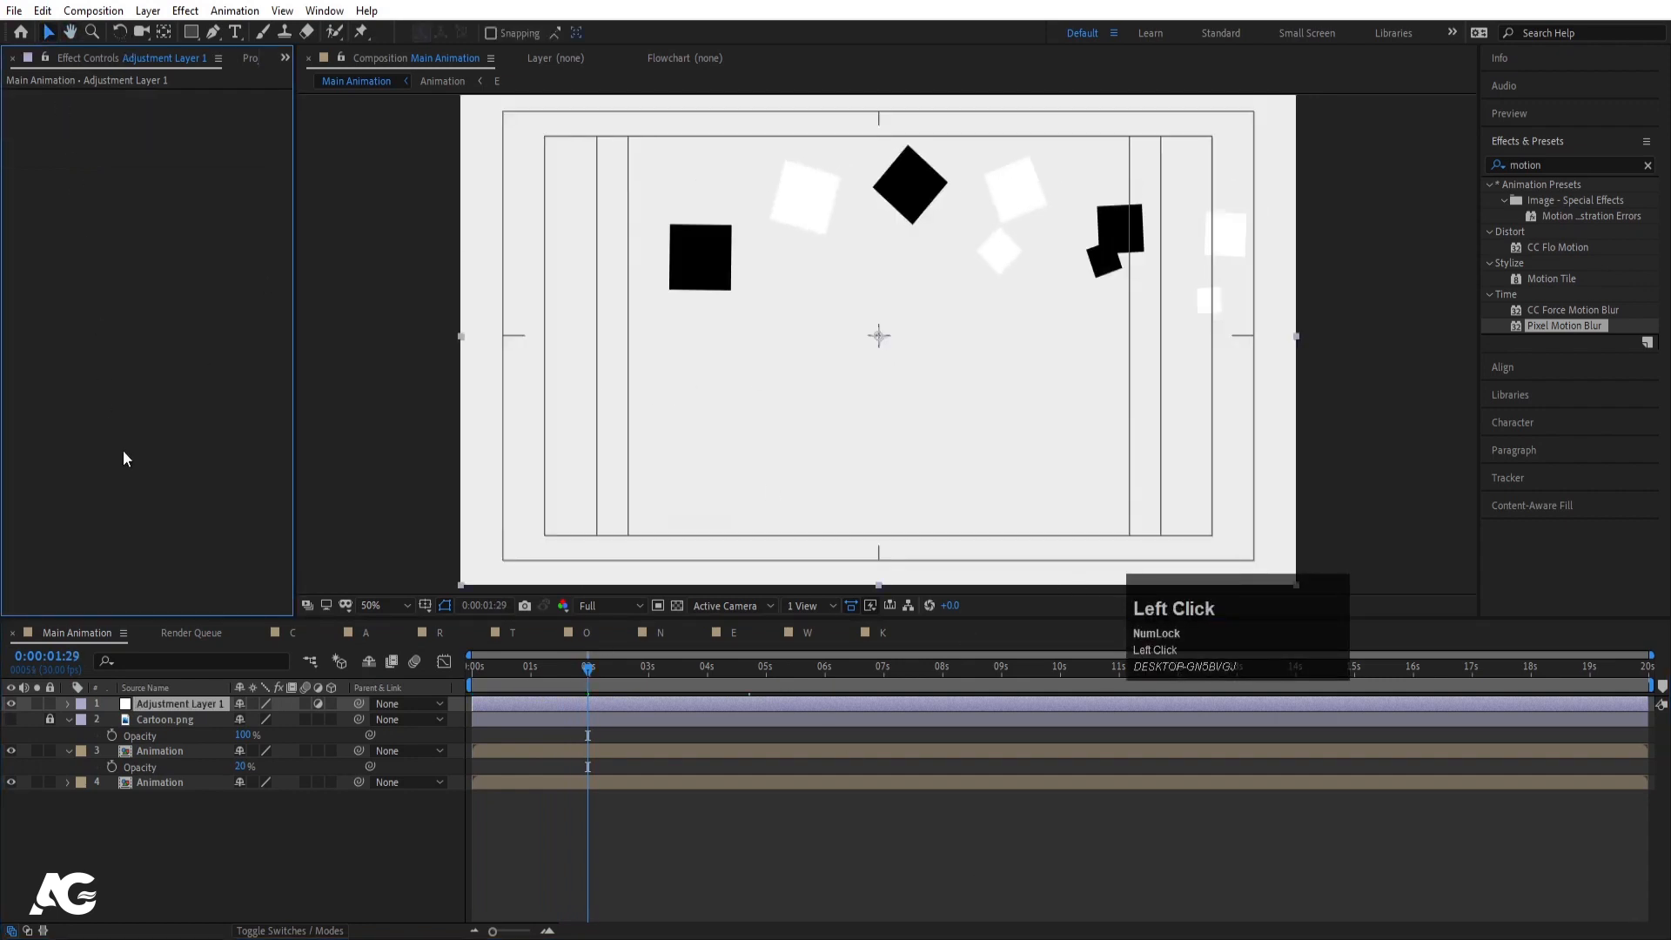
- Delete the adjustment layer and add a light grey F2F2F2 background solid
click(170, 703)
key(Delete)
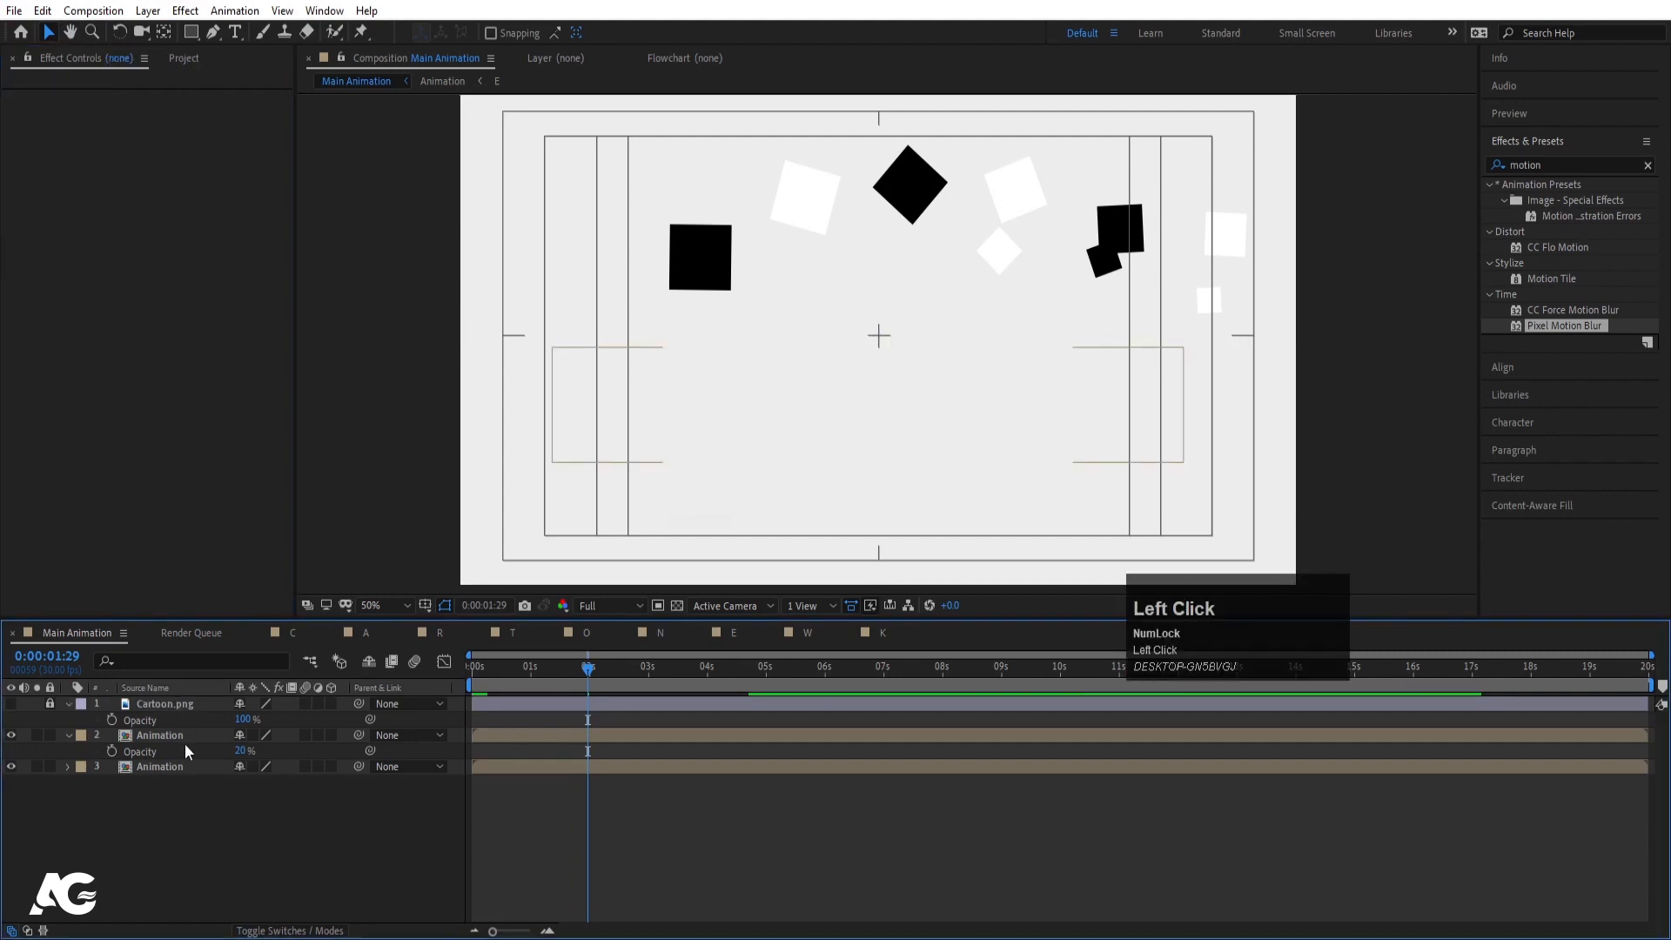
key(ctrl+u)
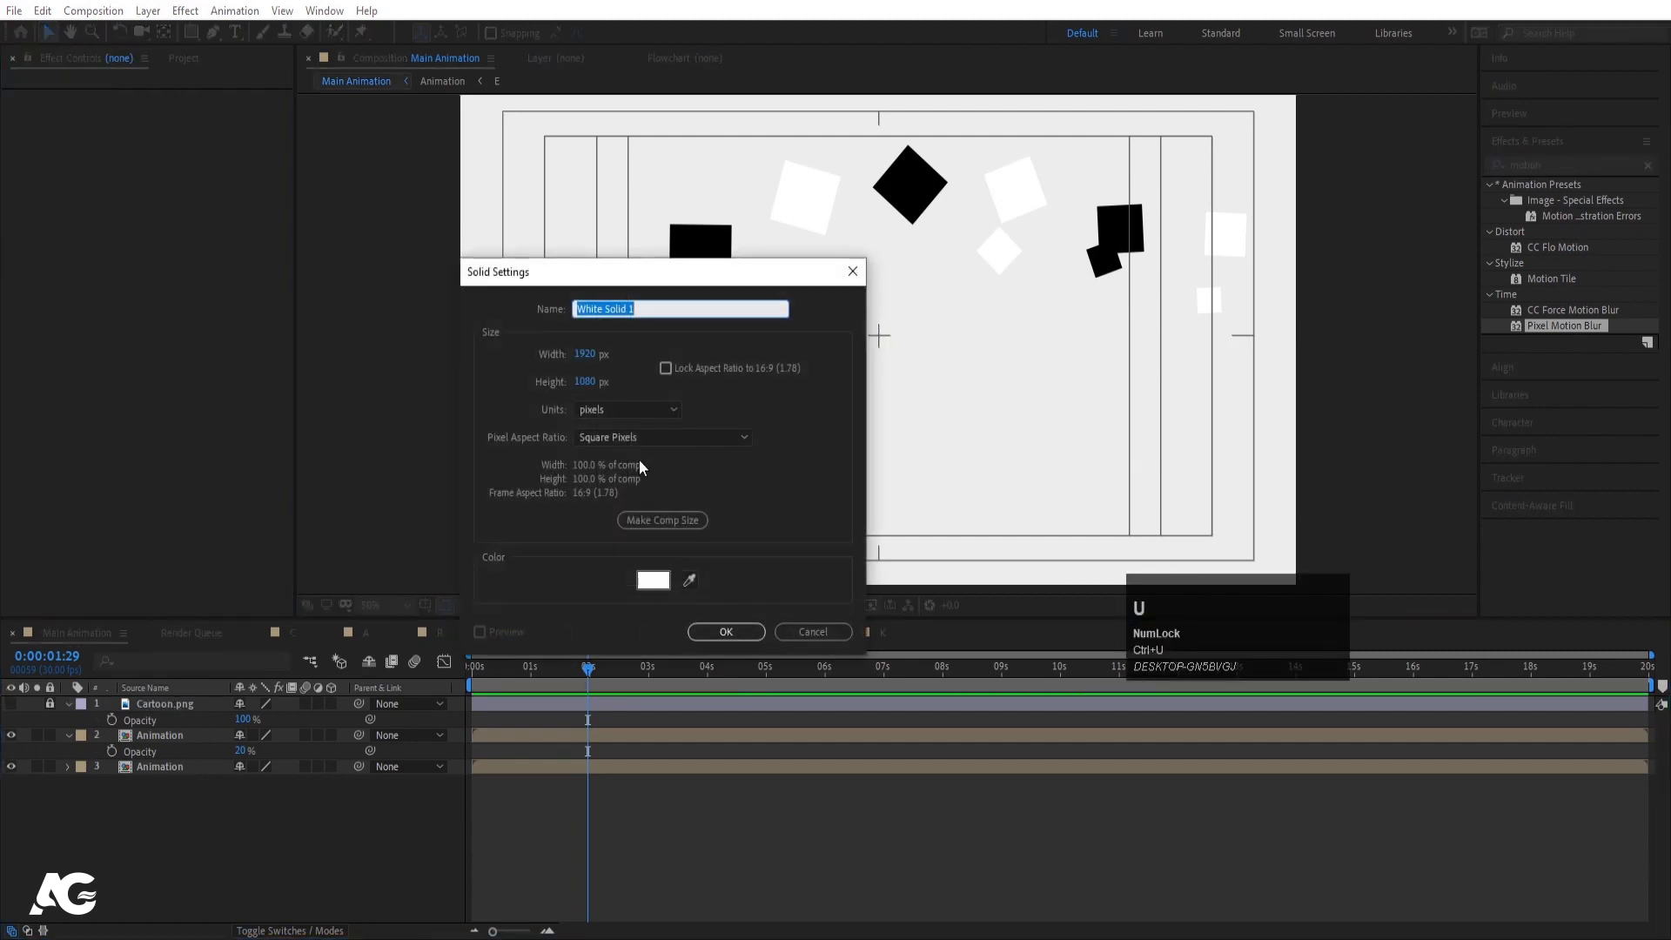
click(655, 579)
drag(66, 308, 46, 300)
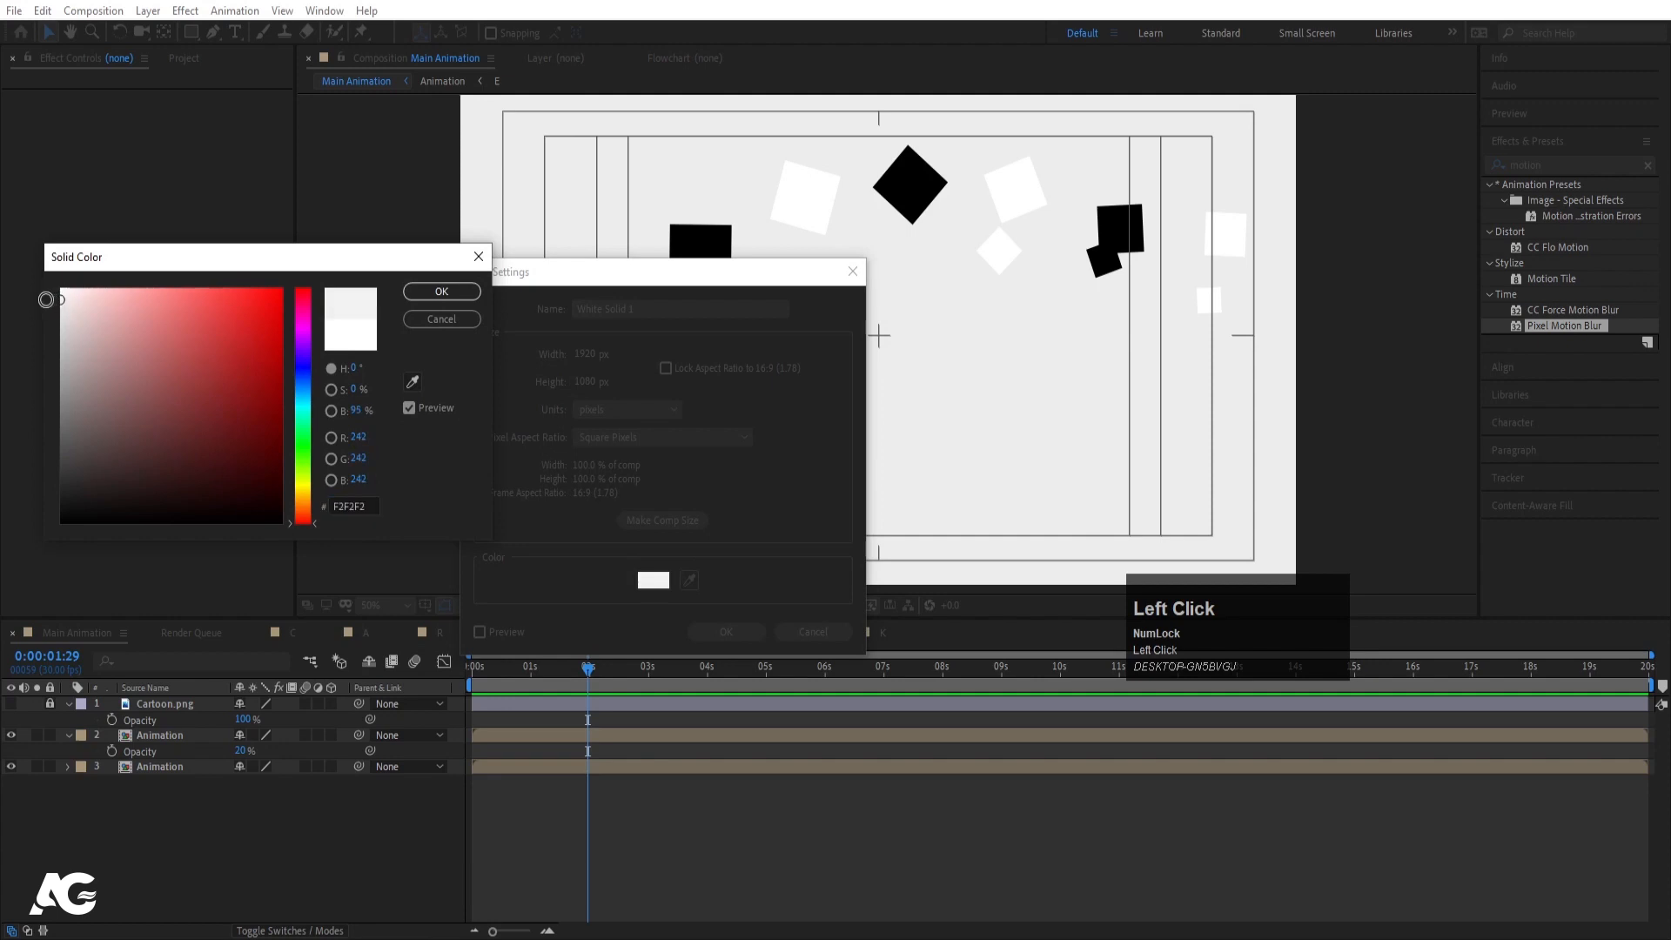
key(Return)
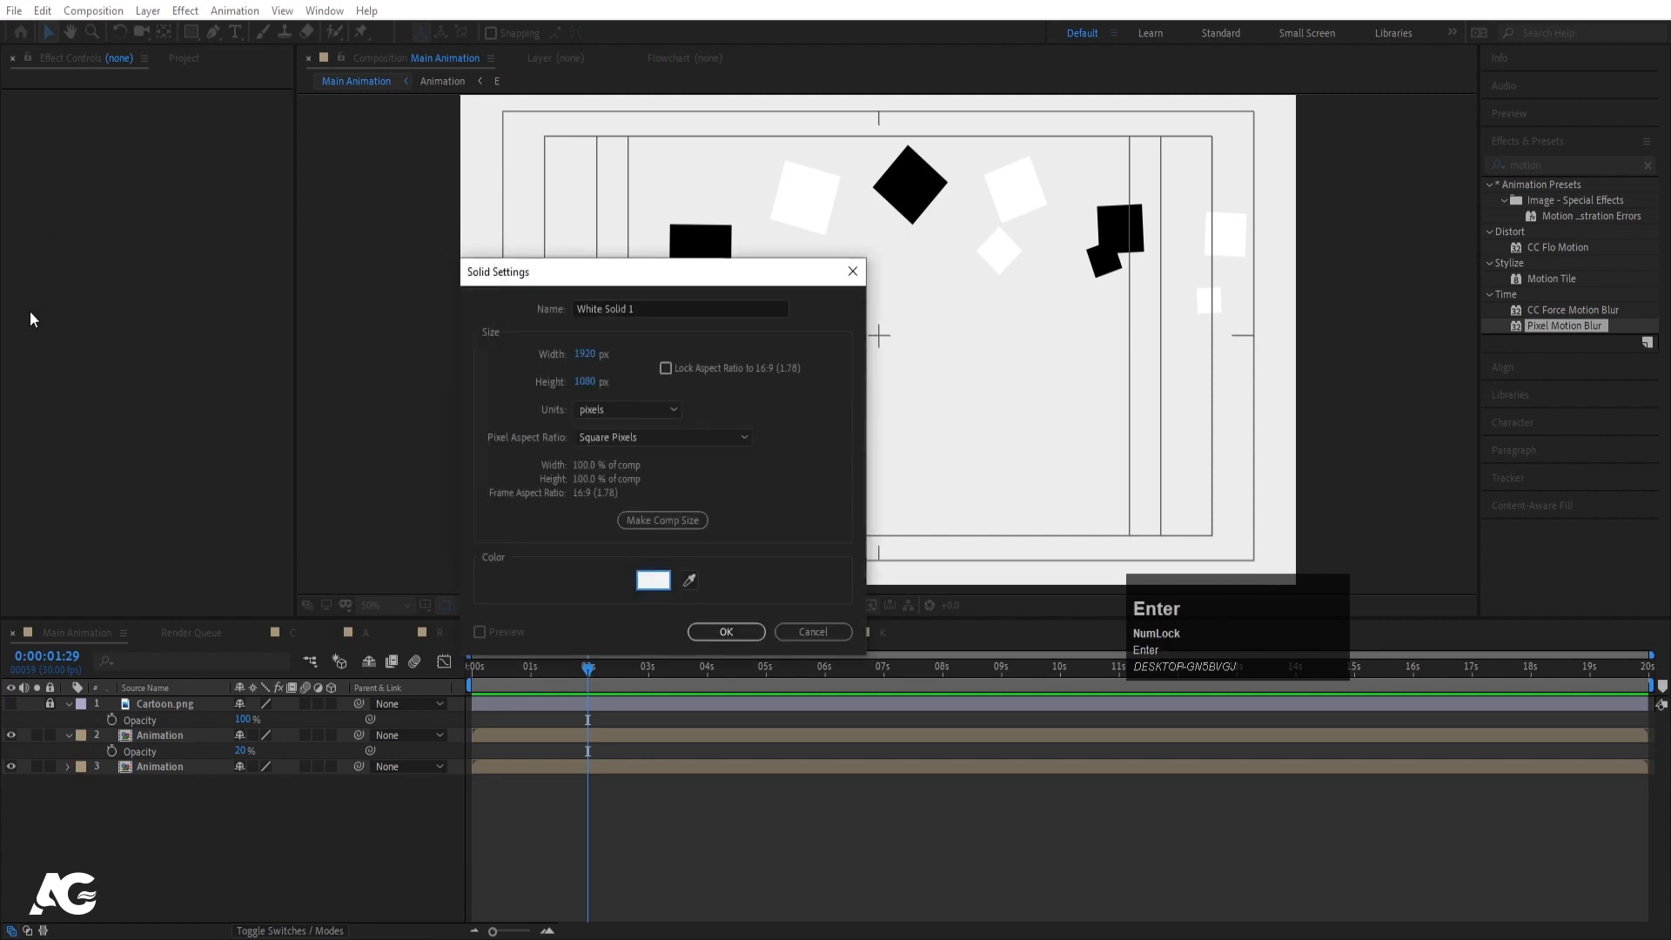
key(Return)
- Preview over the new background, then precompose both Animation layers as 'Final Animation'
click(181, 848)
key(space)
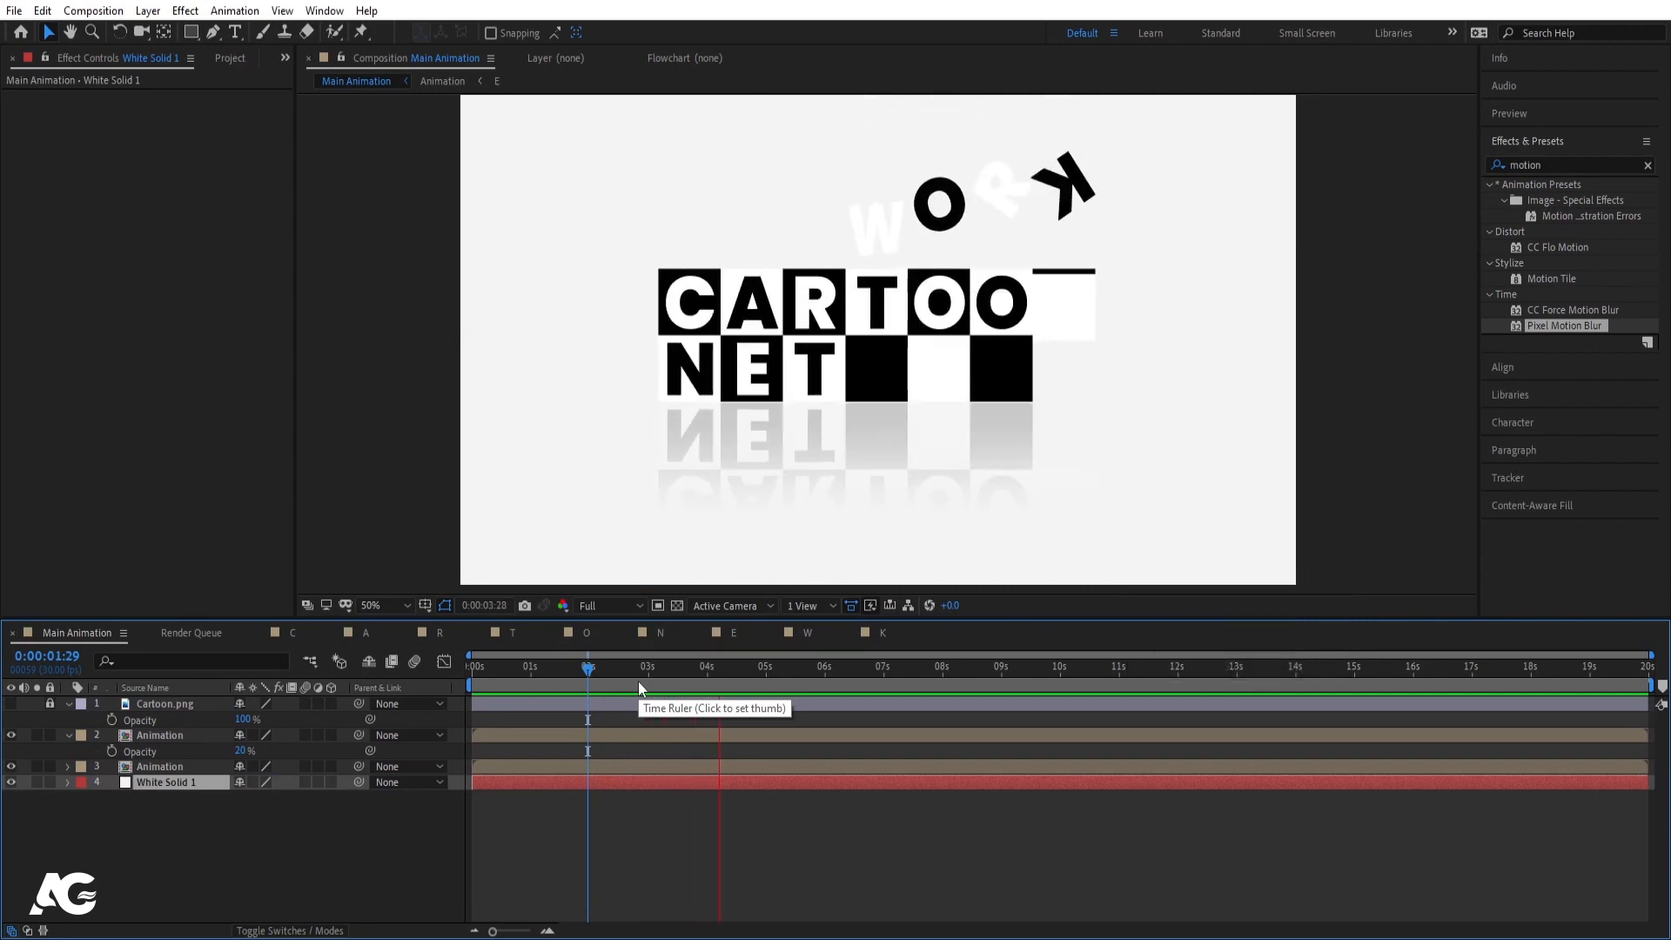
key(space)
click(149, 737)
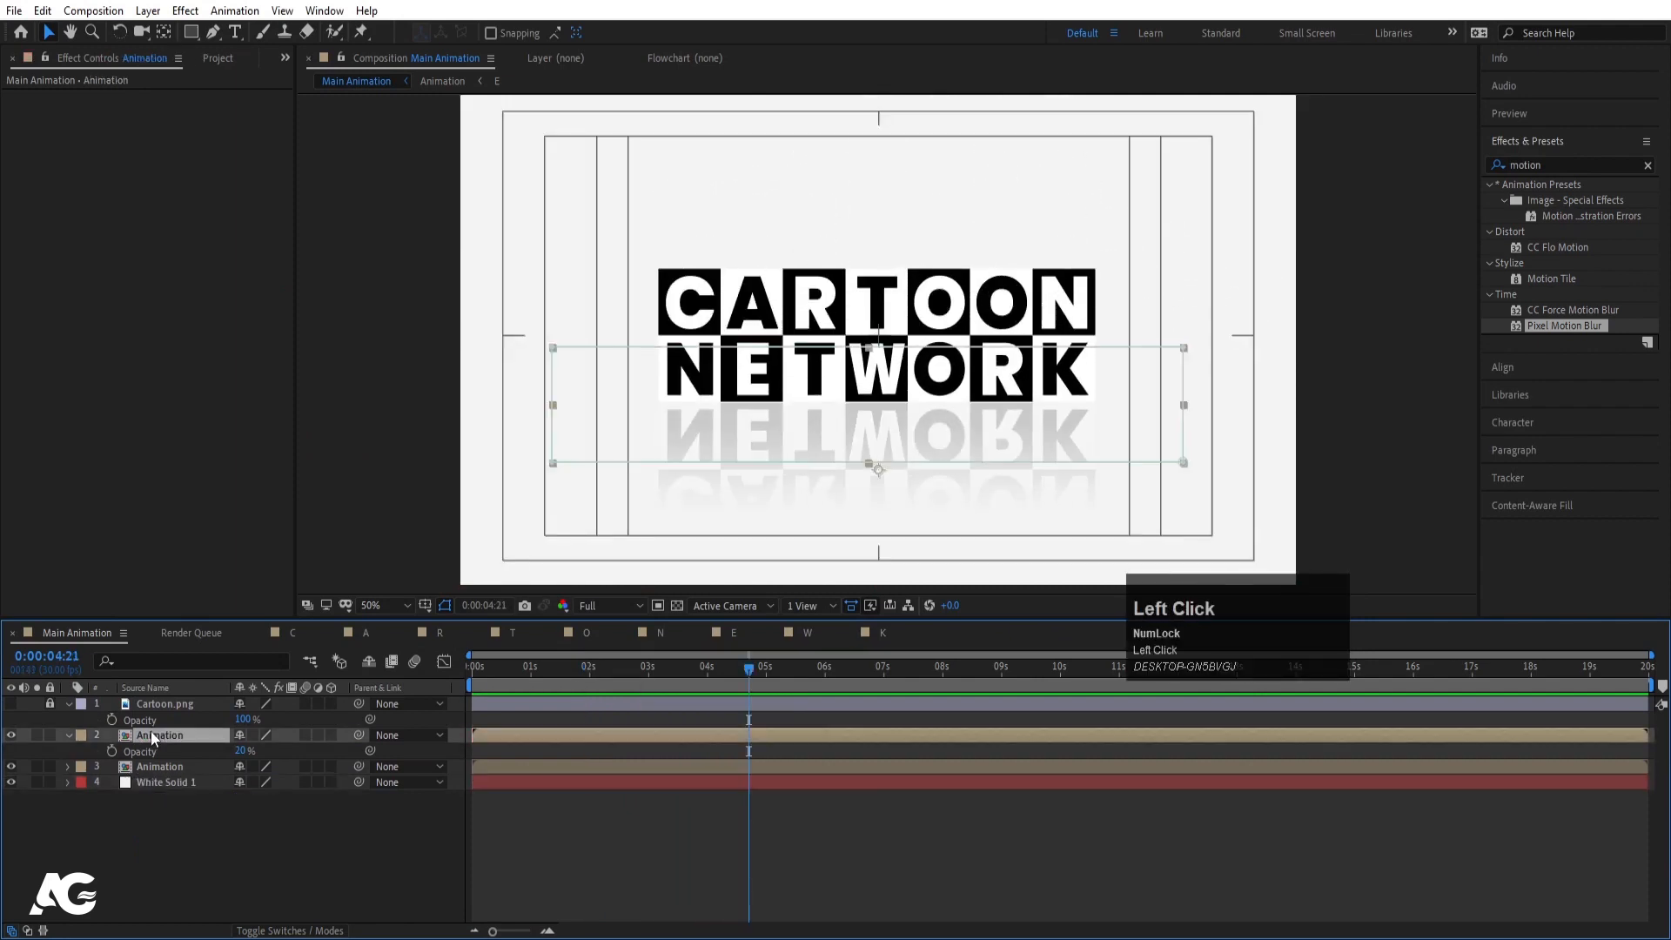
shift+click(159, 768)
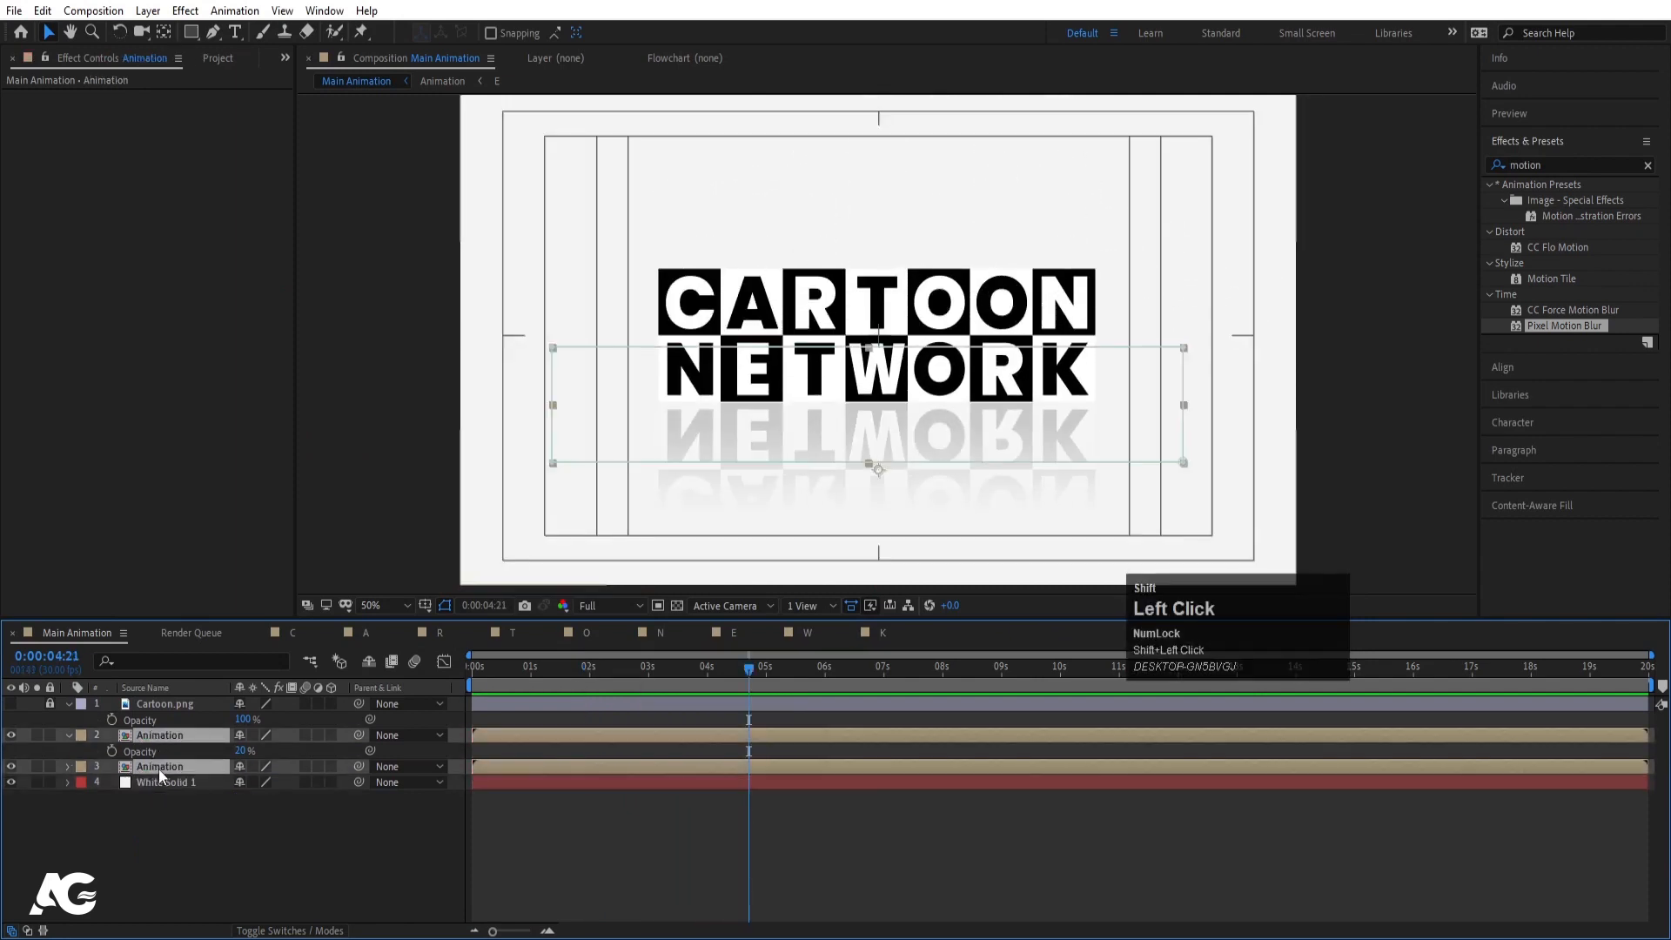
key(ctrl+shift+c)
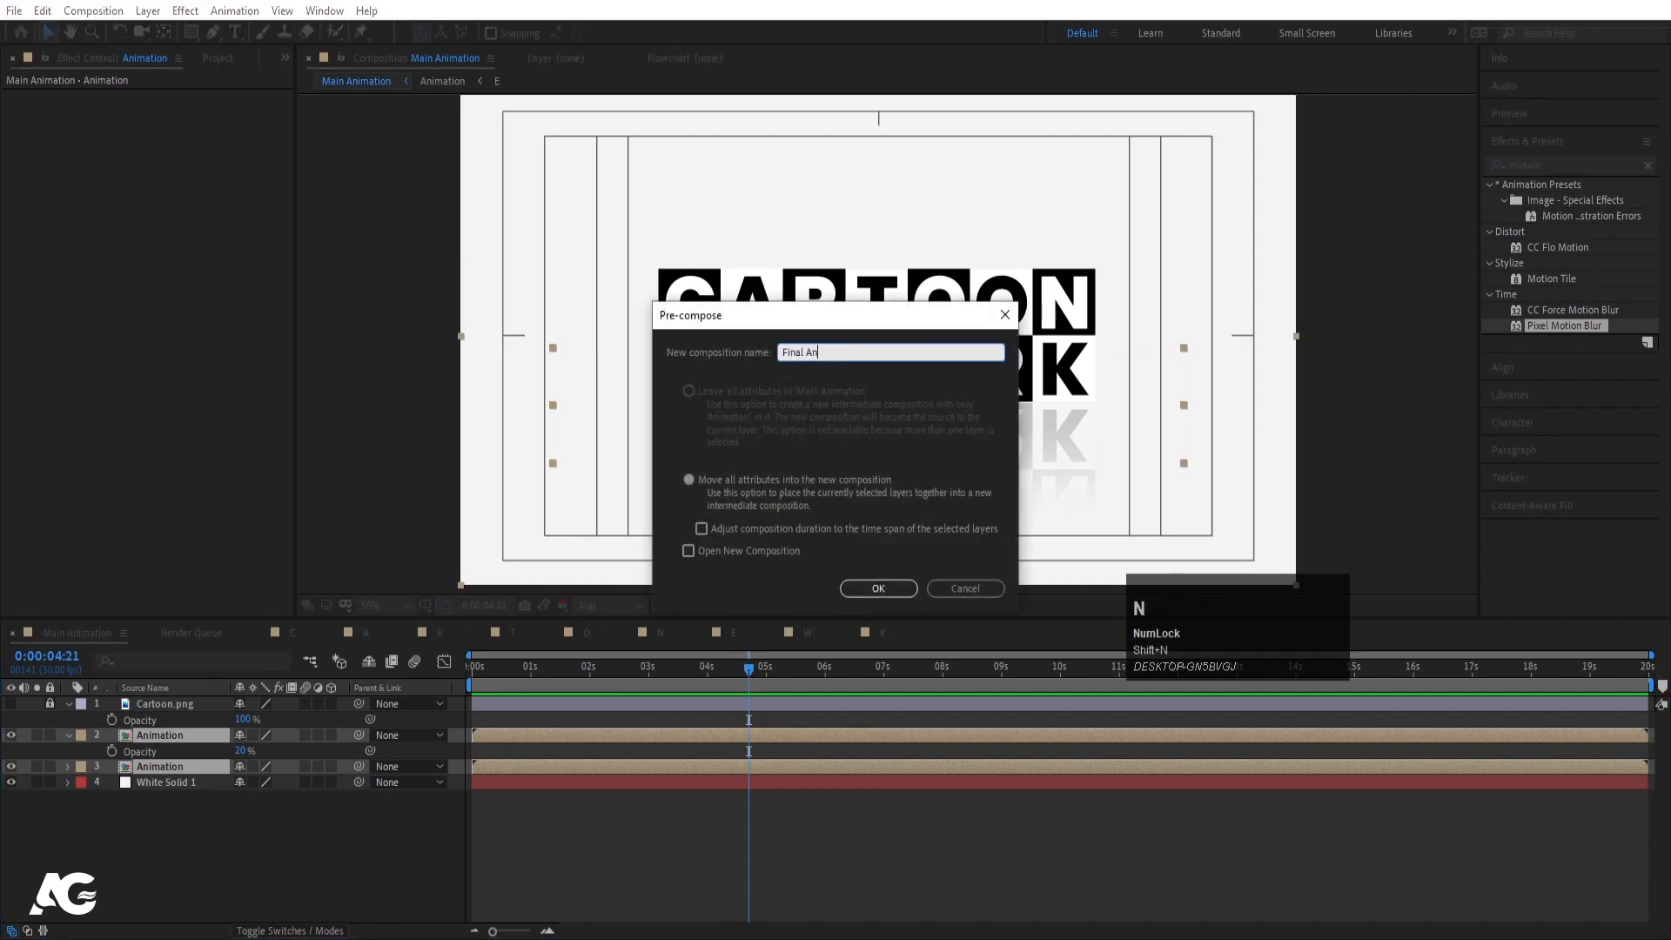
key(Return)
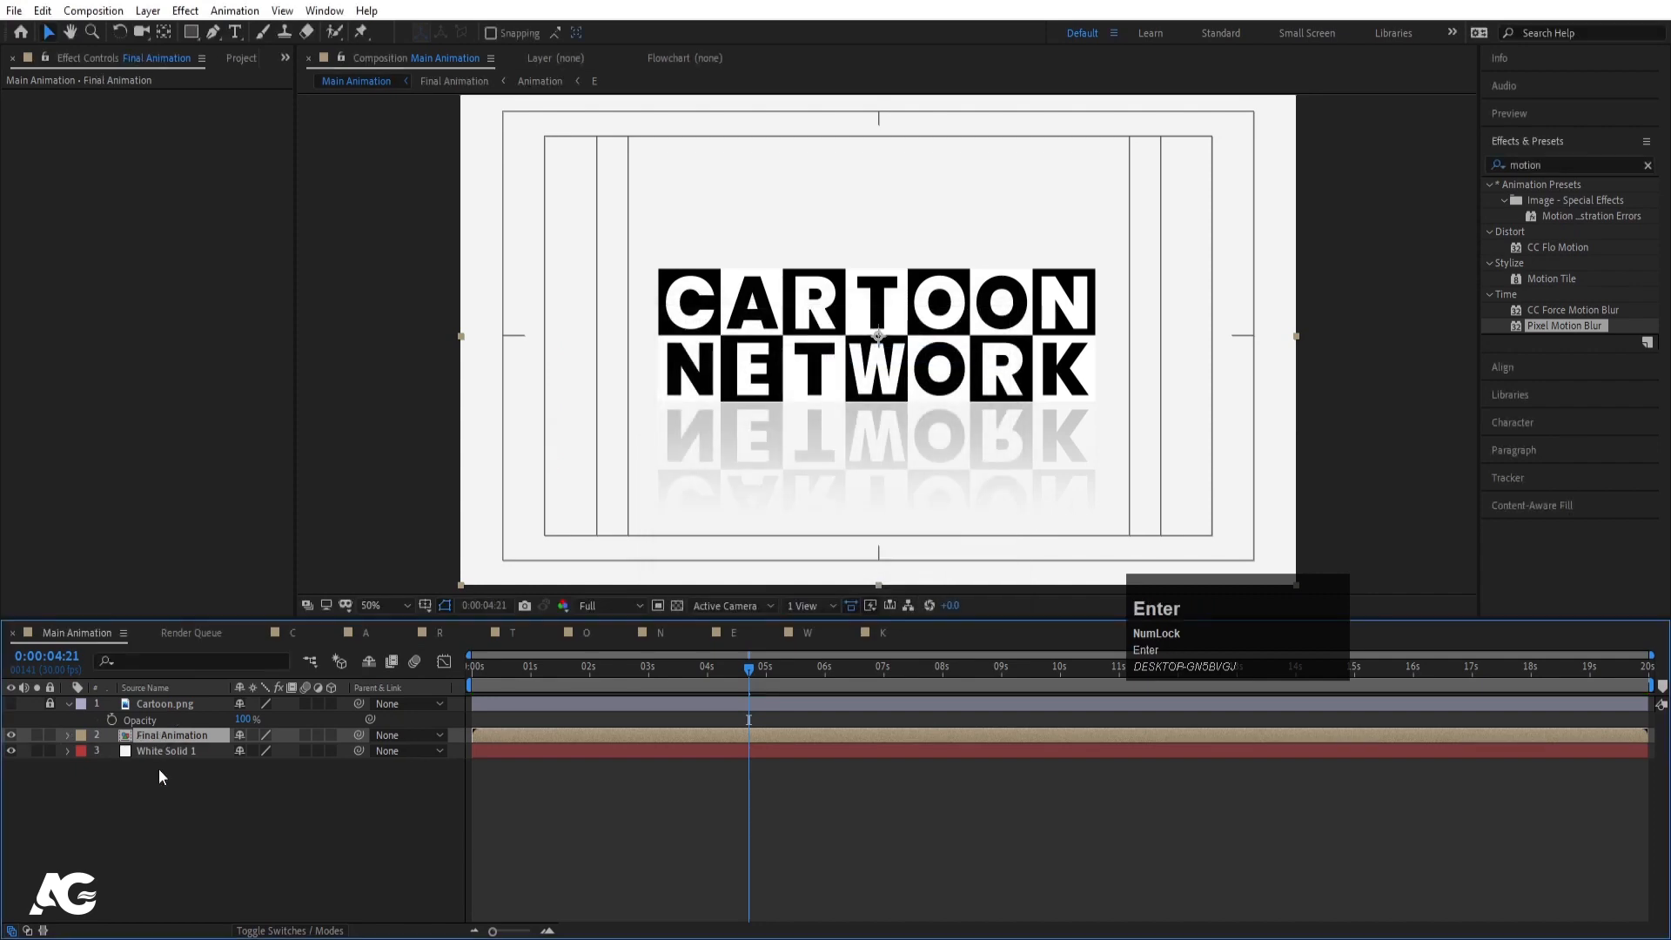
- Apply Drop Shadow to Final Animation with a dark grey 3C3C3C shadow colour
click(1572, 166)
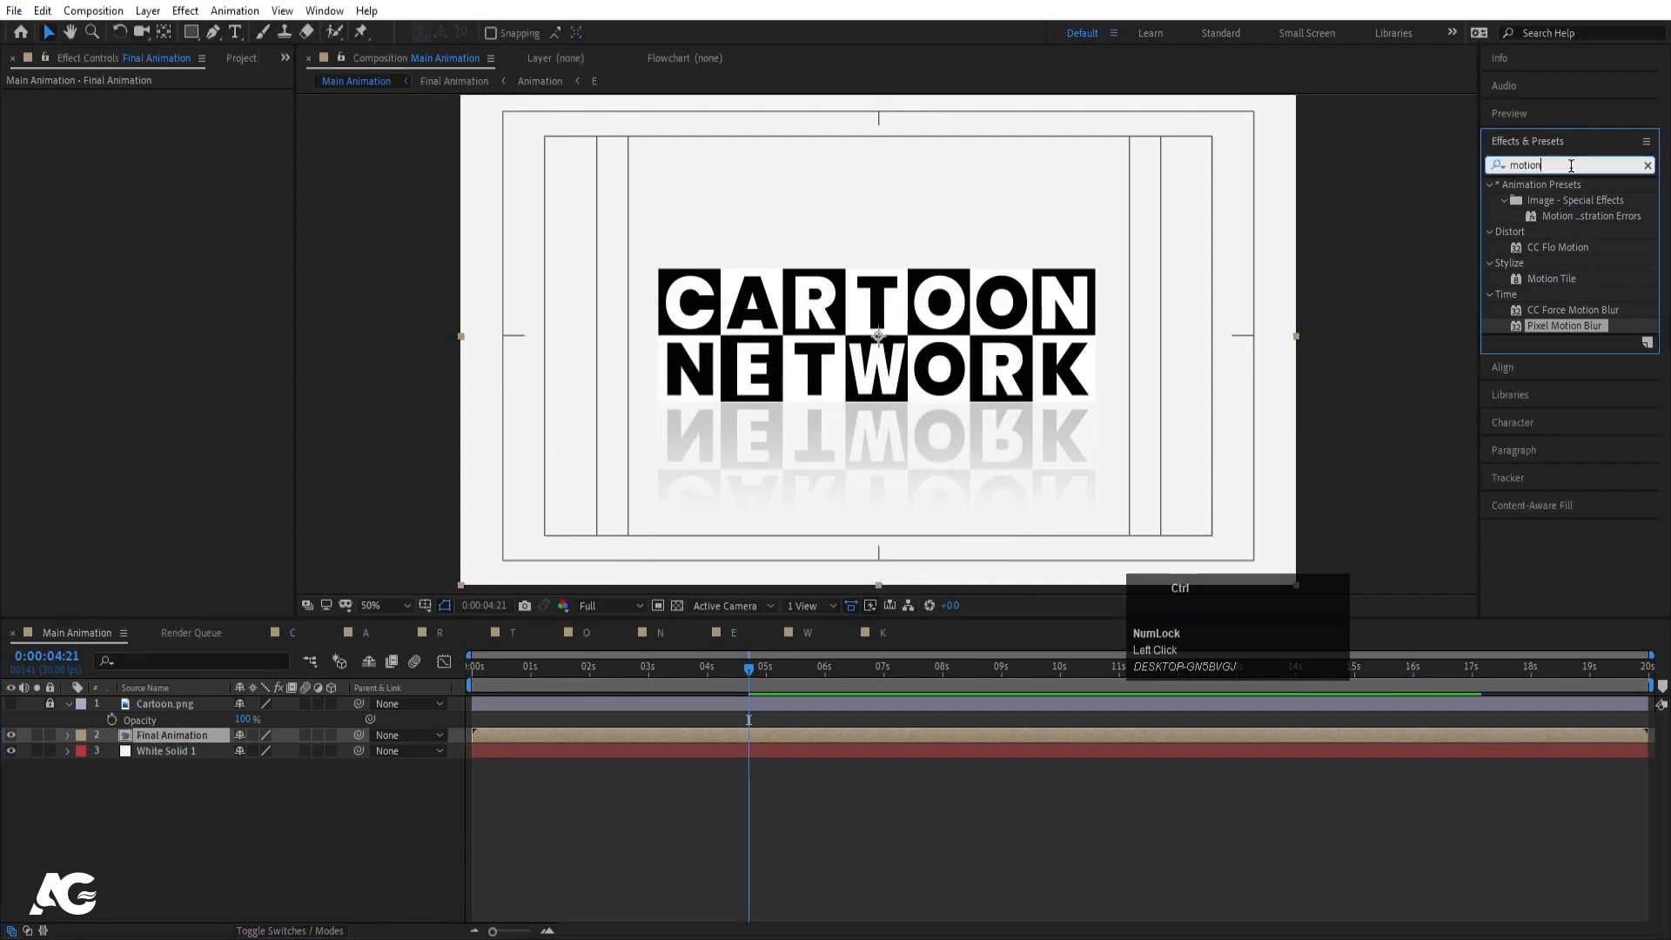
text(drop)
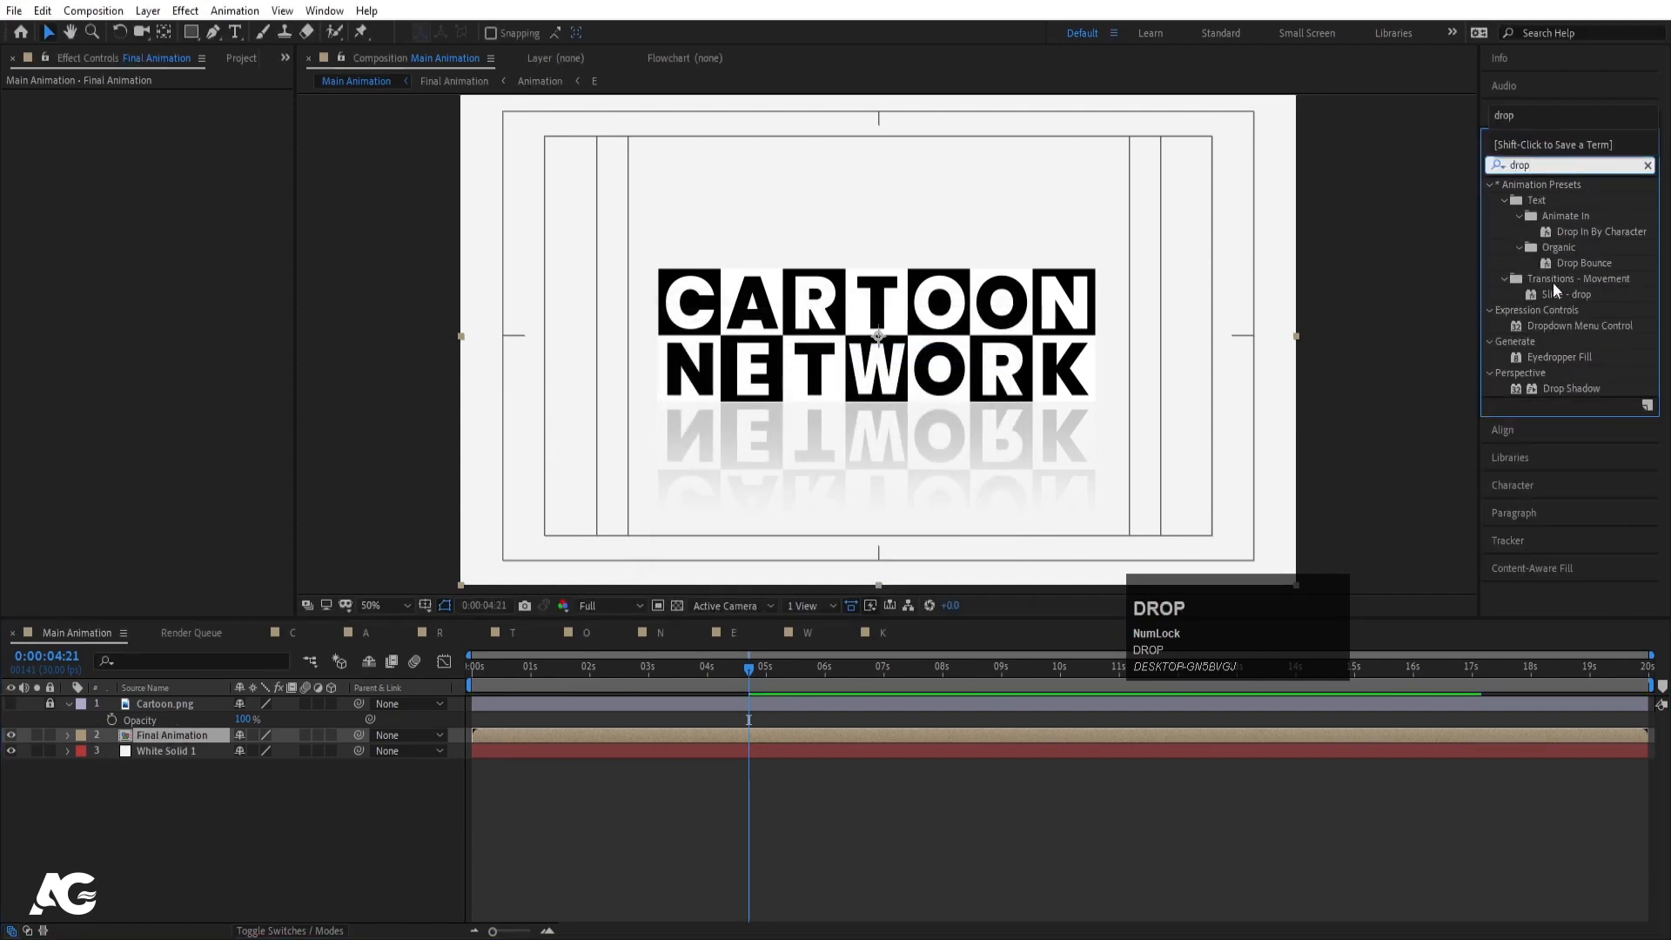
double_click(1551, 389)
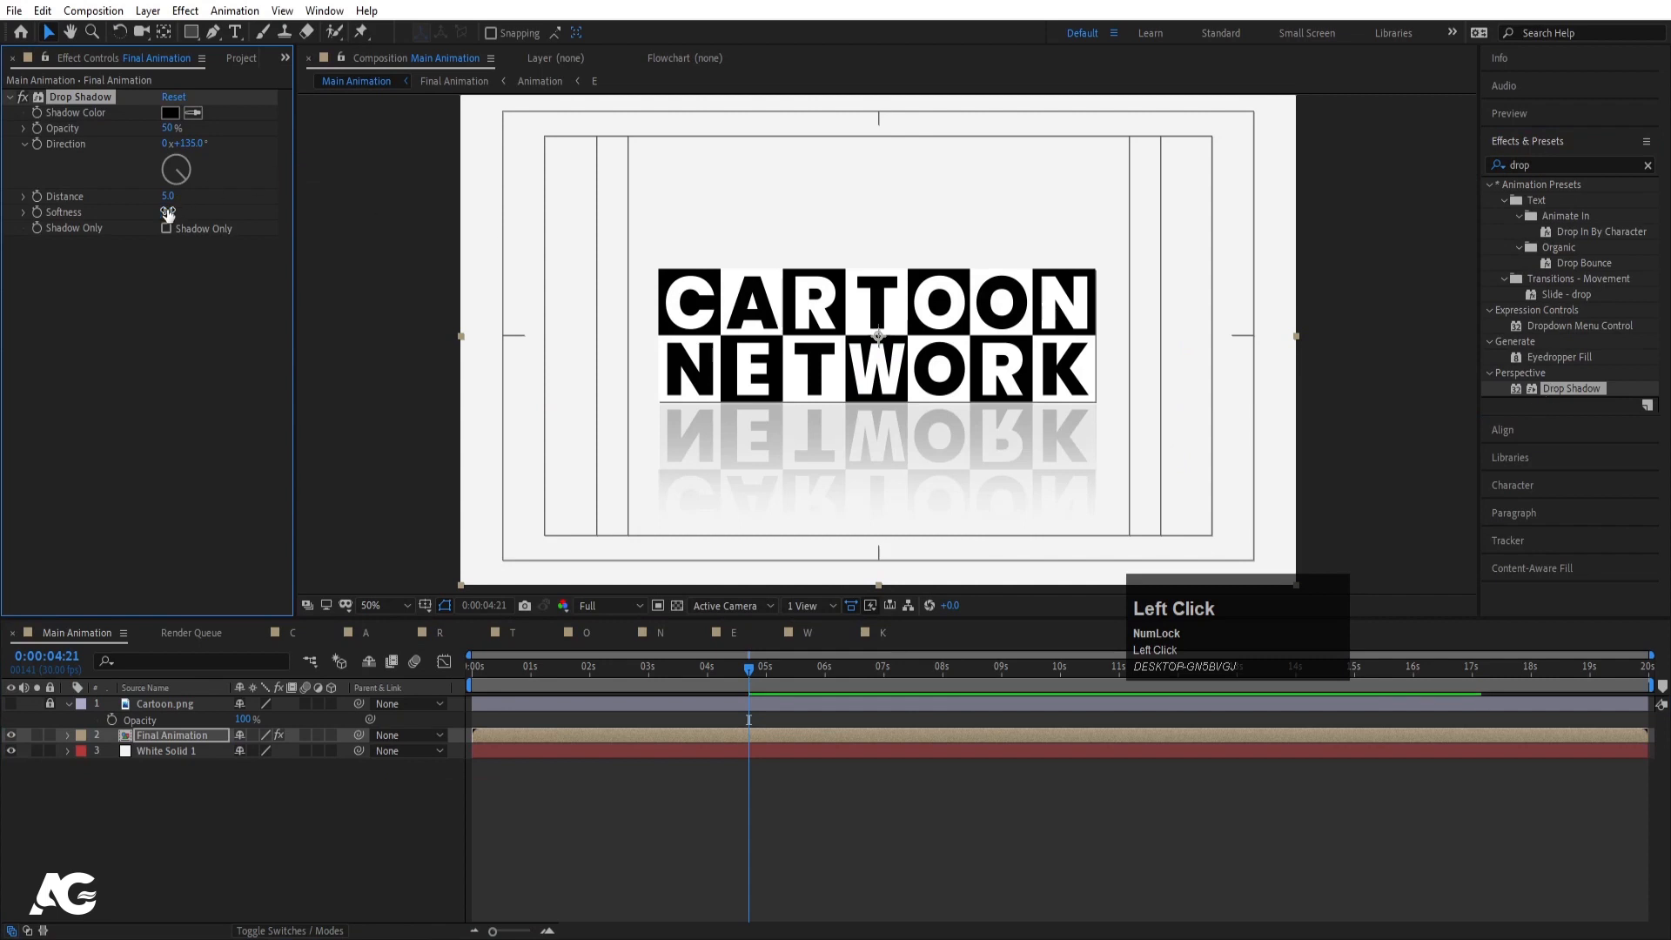
drag(168, 214, 254, 202)
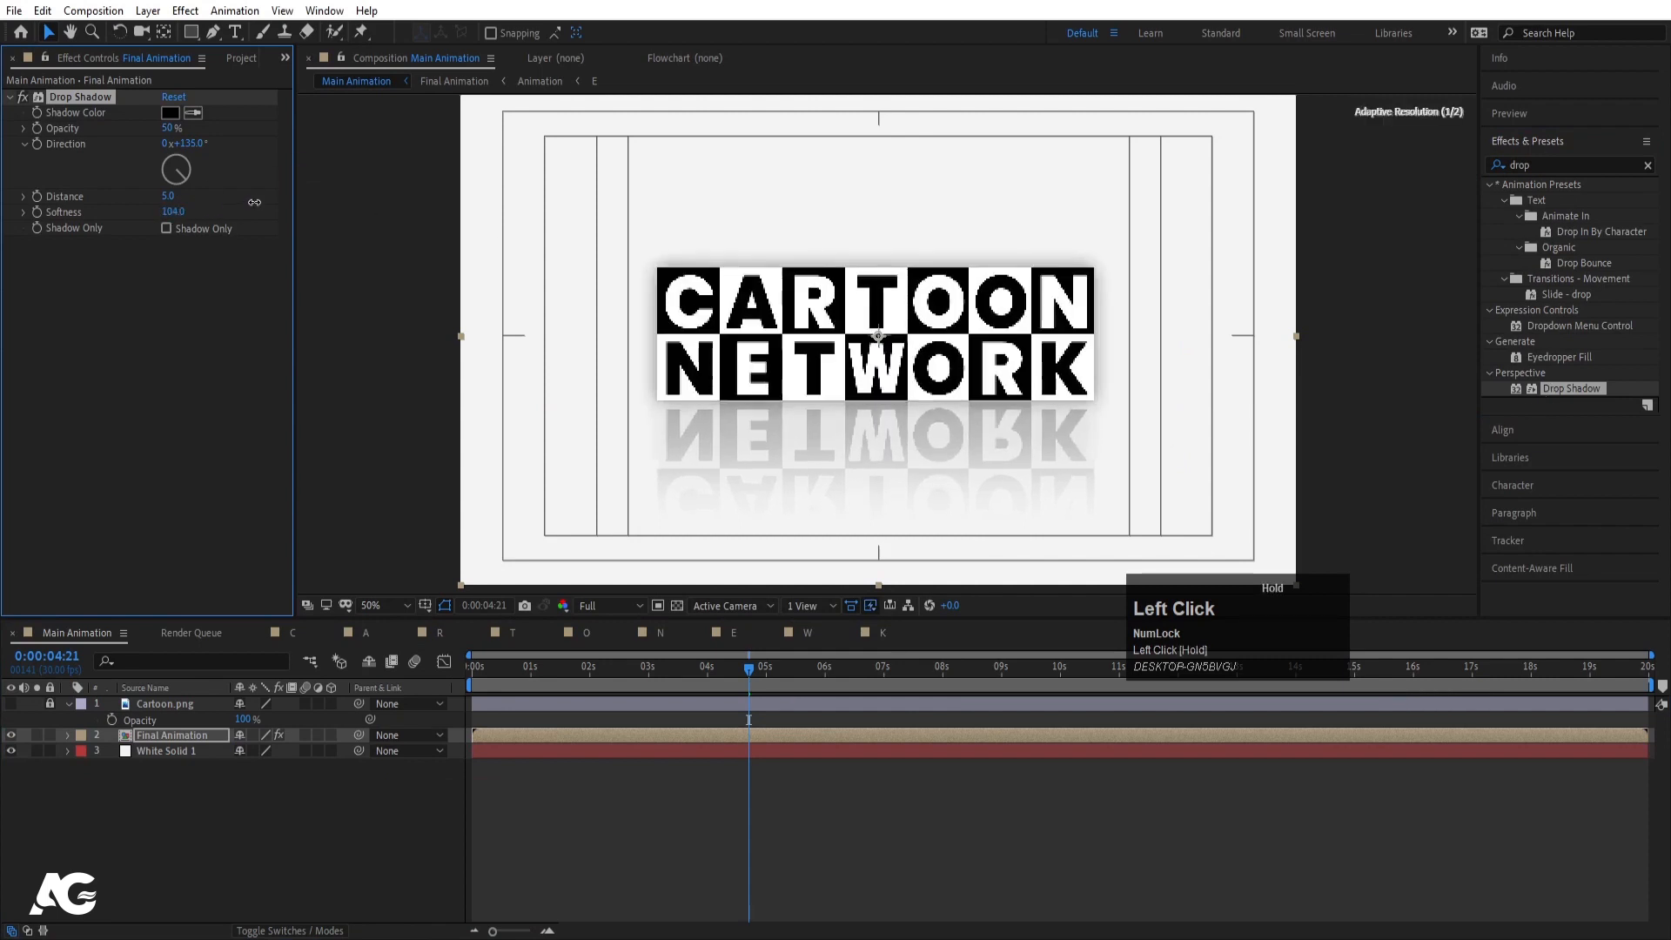
click(170, 113)
drag(103, 442, 29, 452)
key(Return)
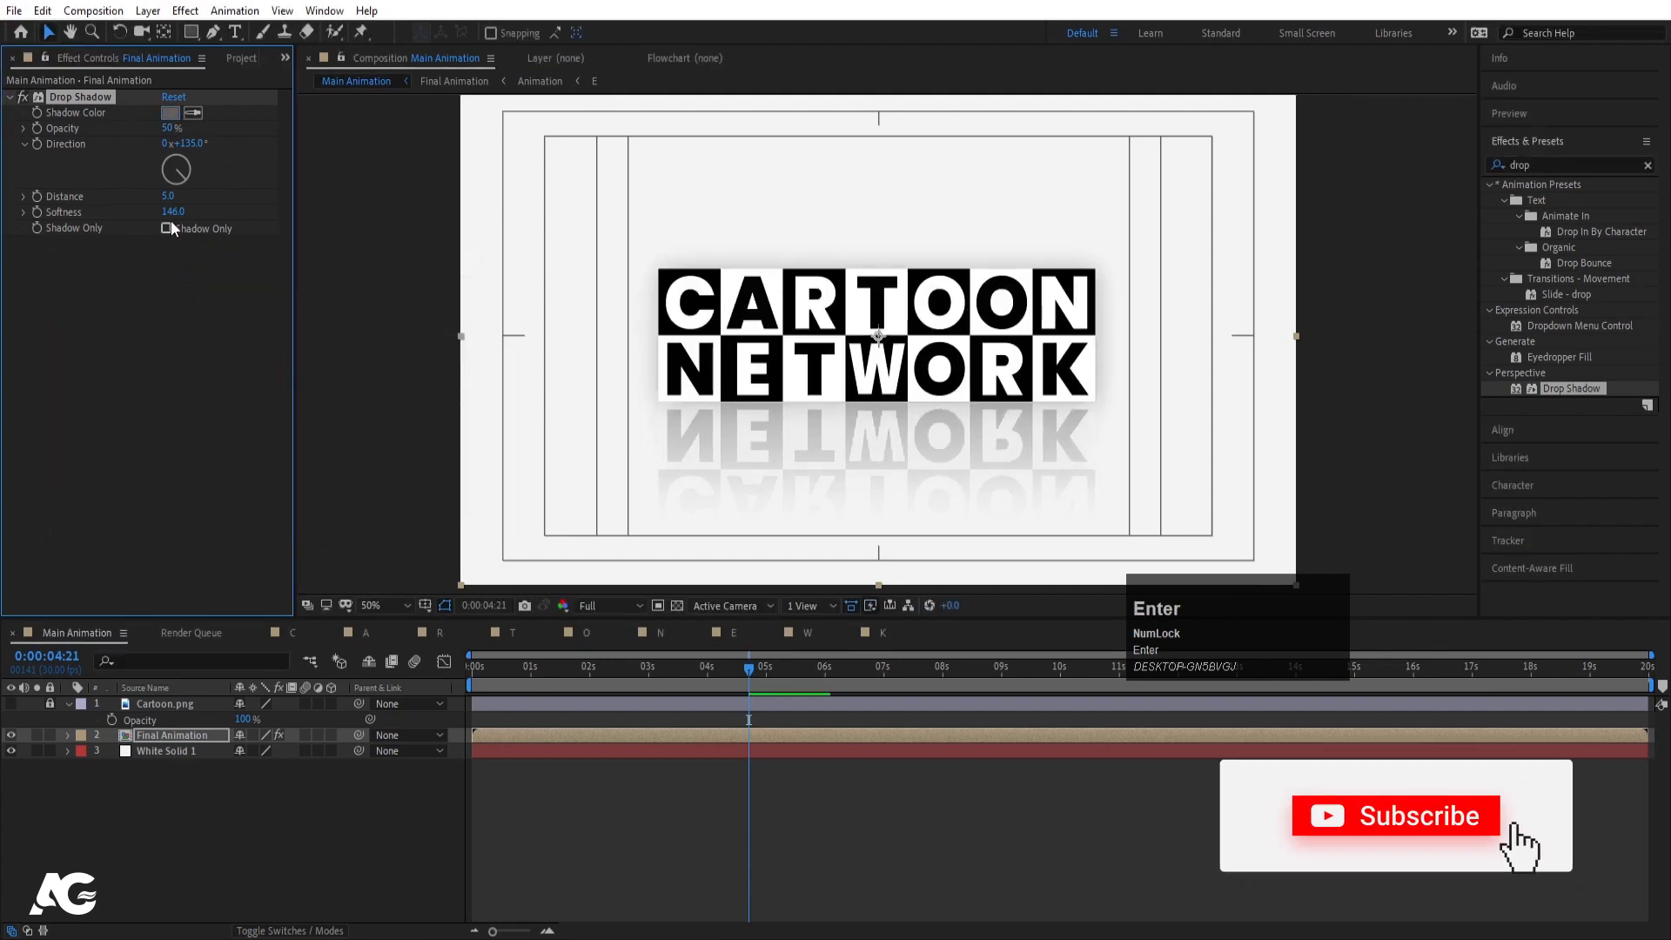
- Raise the shadow softness to 212, set its opacity to 30%, and preview
mouse_move(172, 212)
mouse_down()
mouse_move(229, 216)
mouse_move(178, 195)
mouse_up()
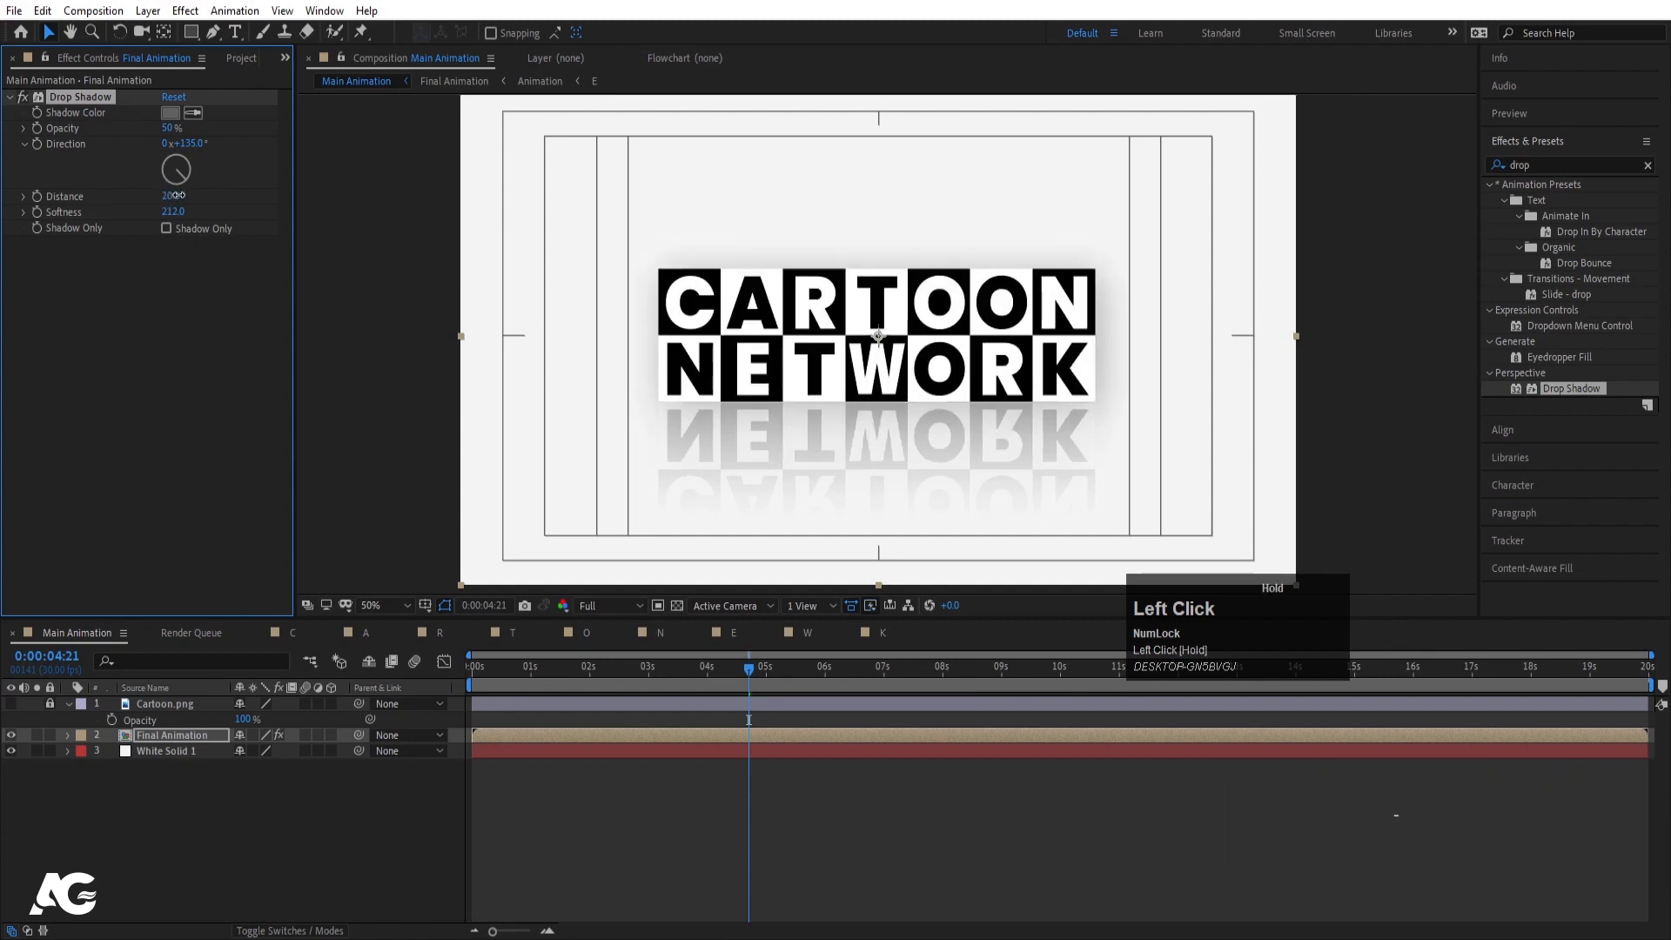
click(168, 127)
text(3)
key(Return)
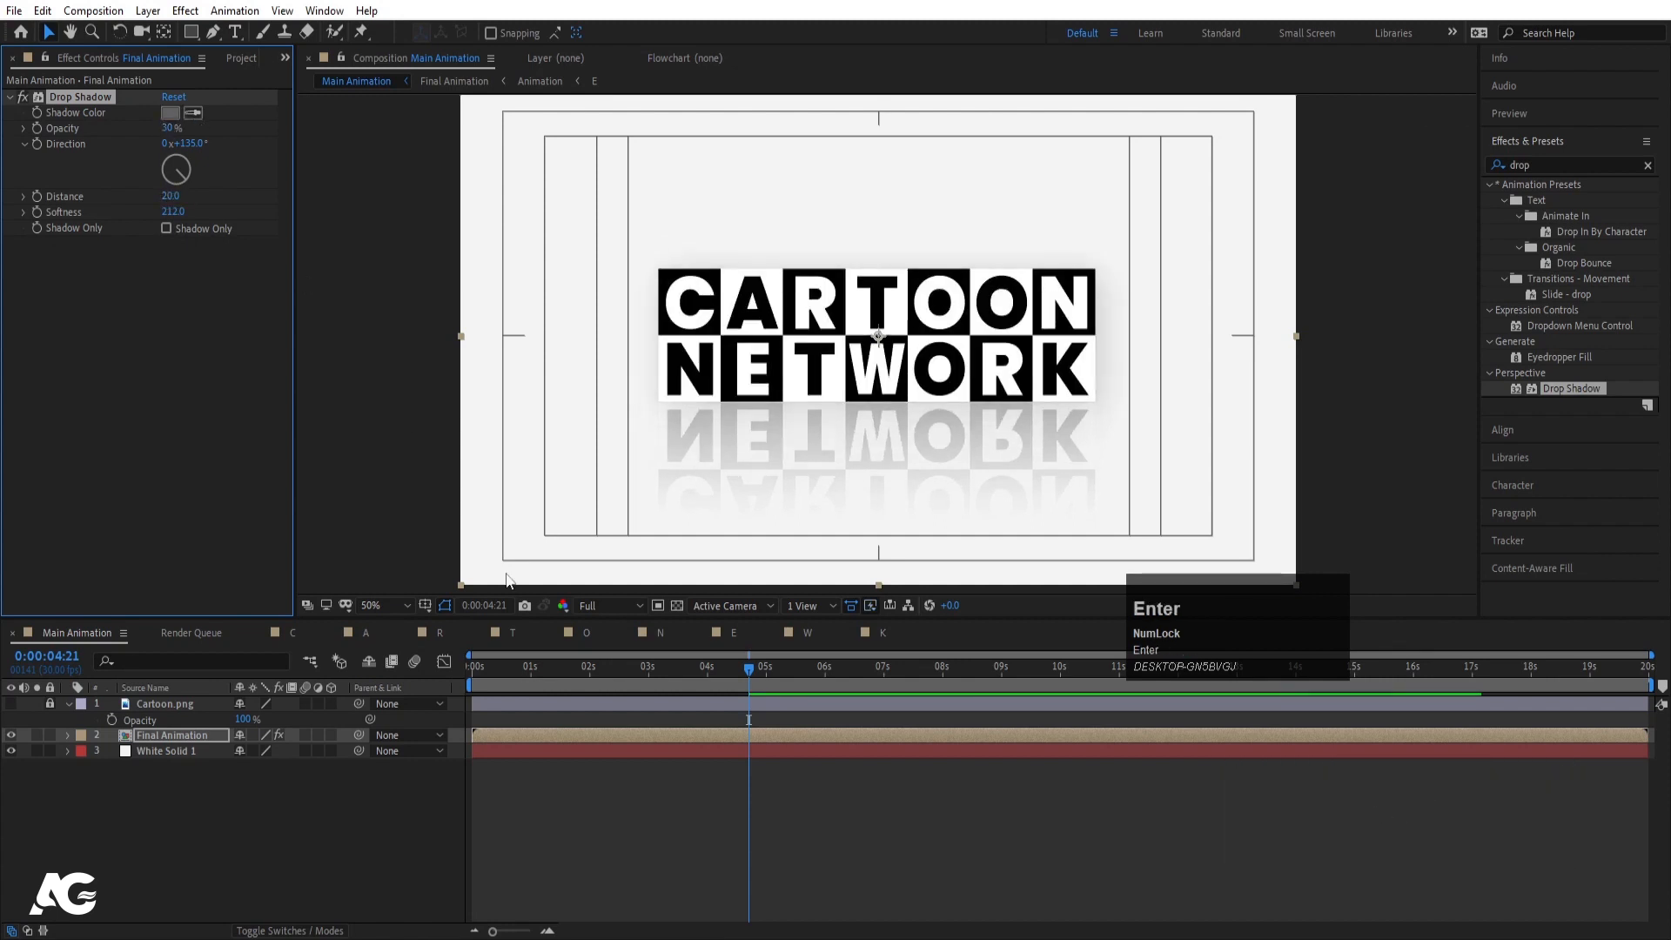
click(475, 666)
key(space)
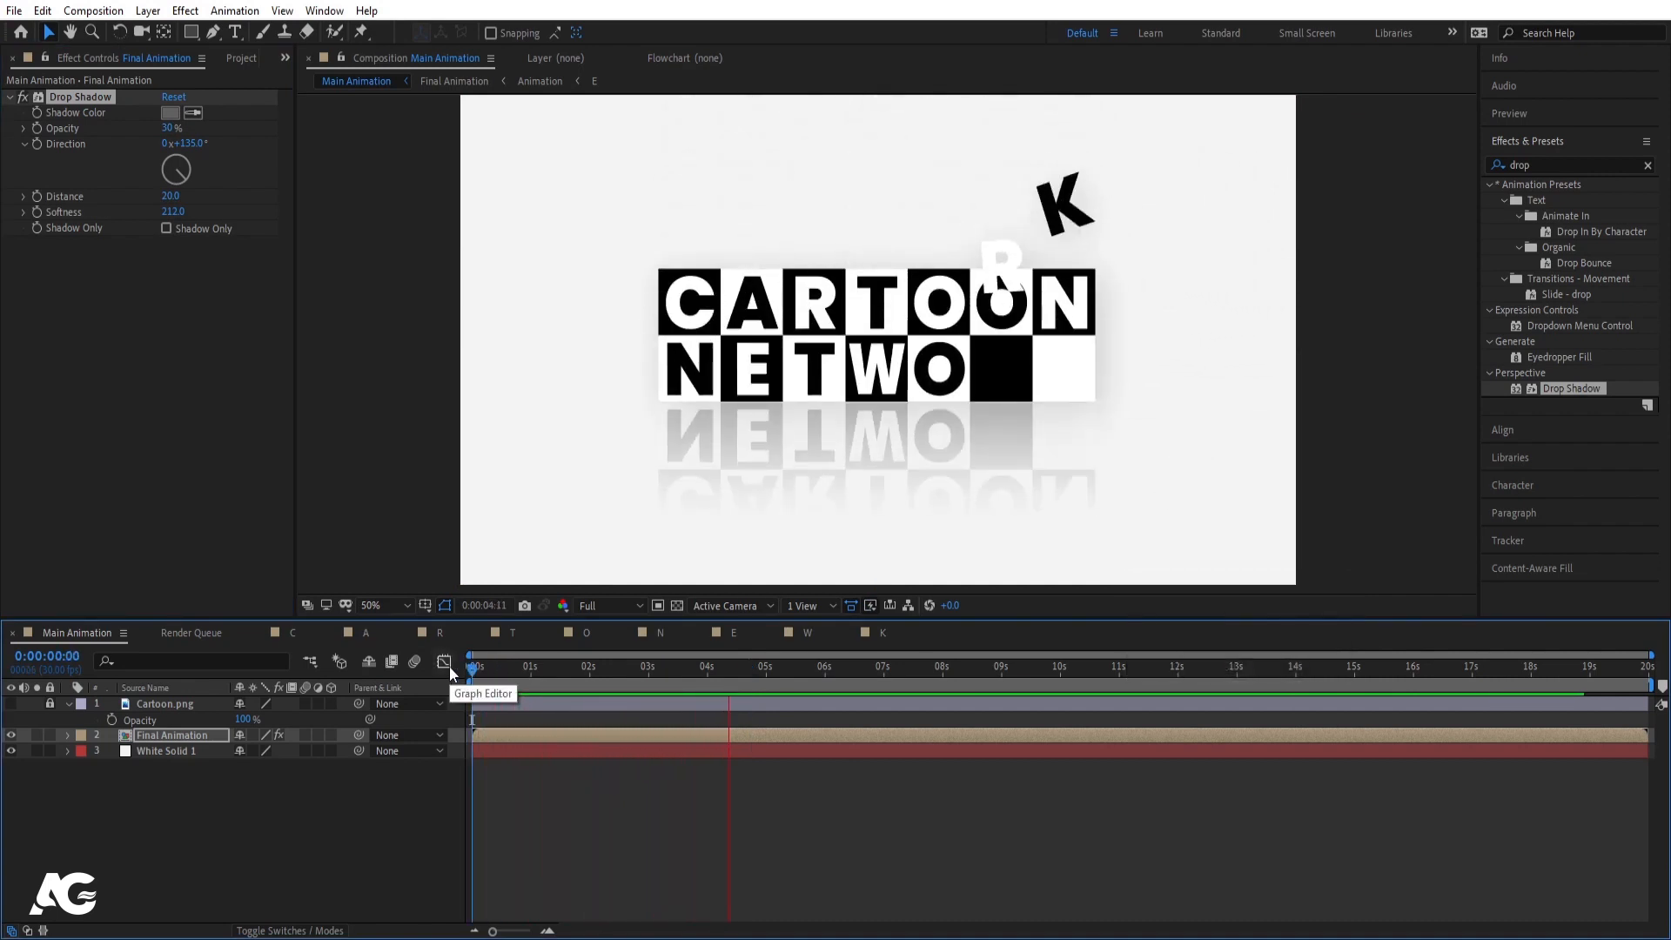
key(space)
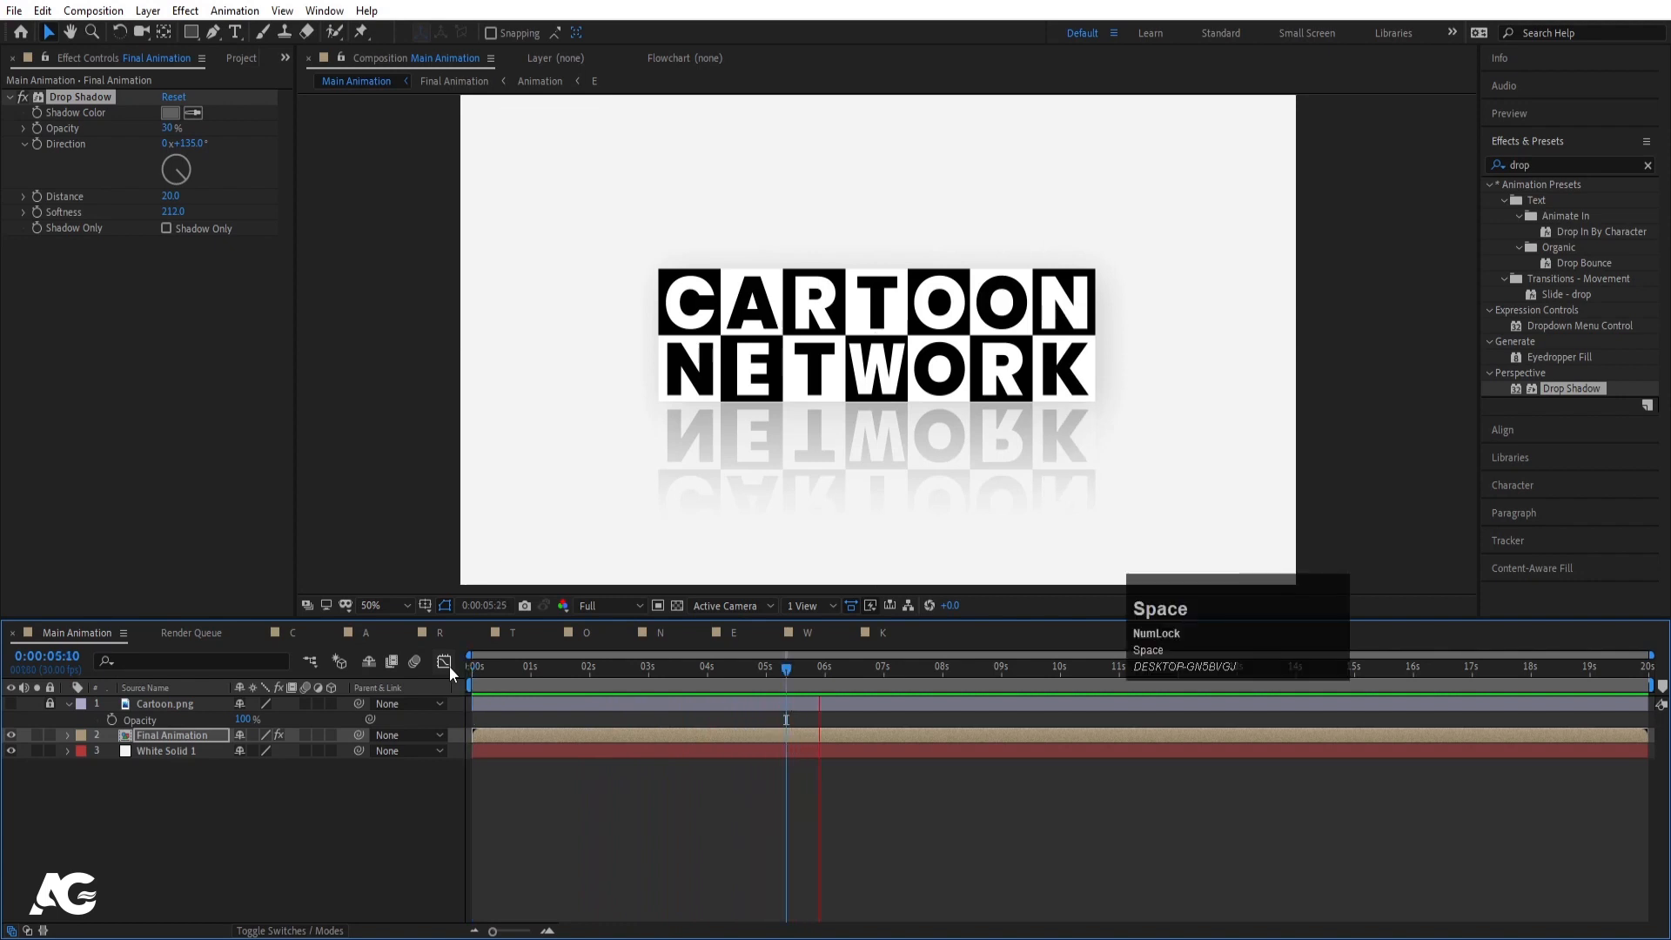
key(space)
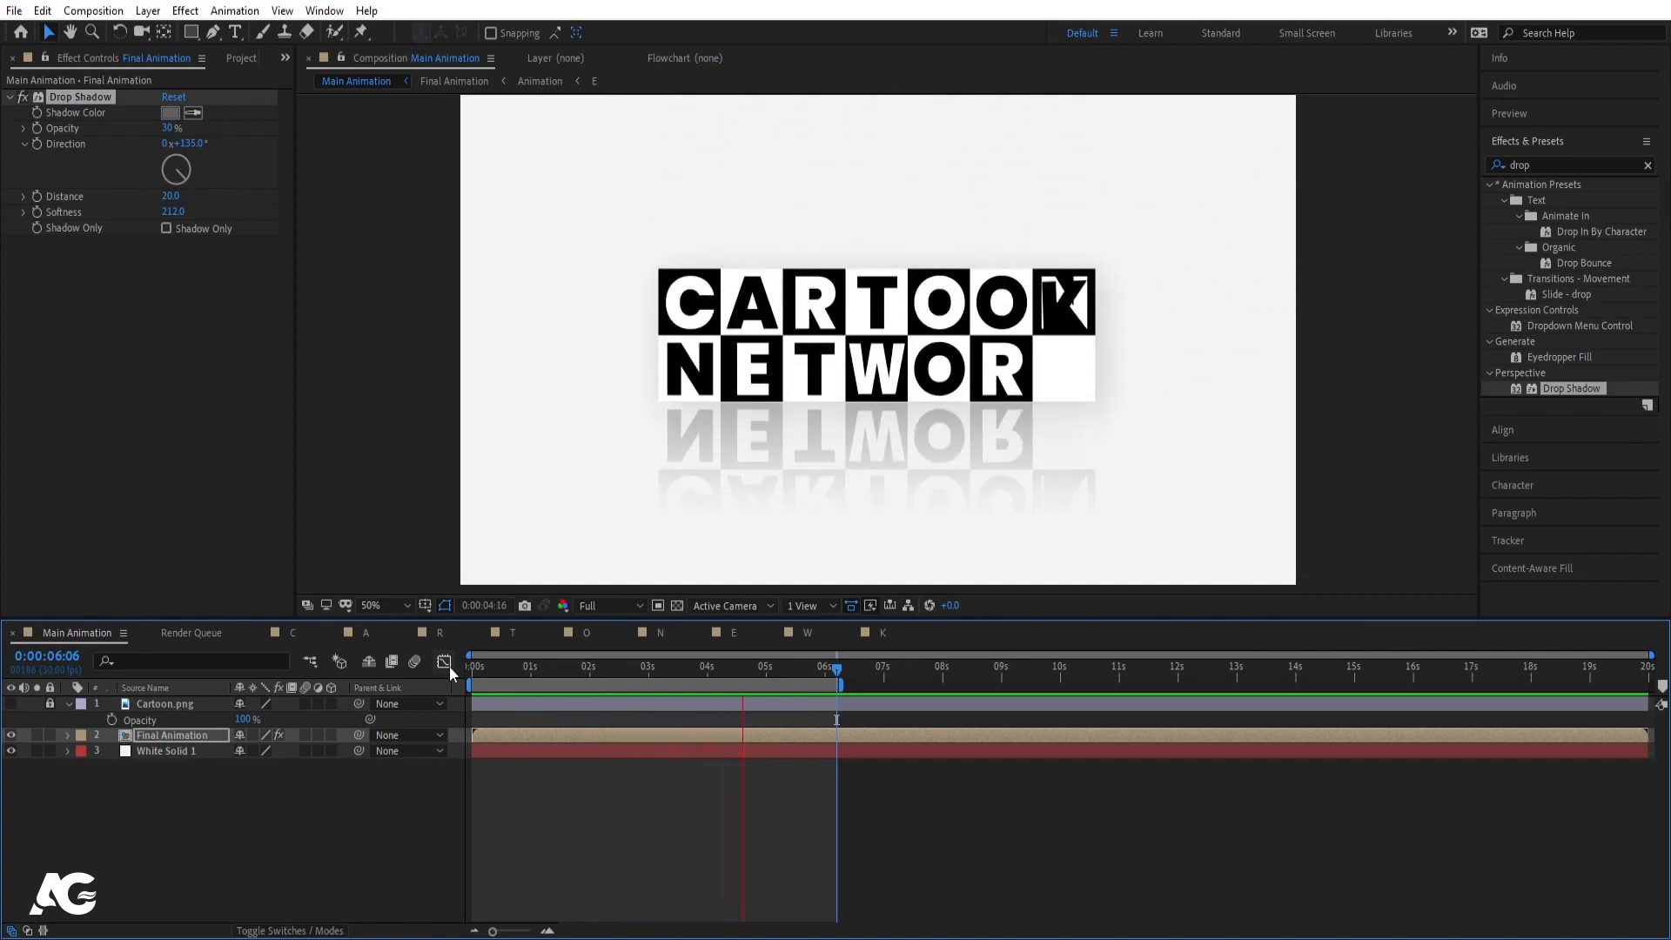
key(space)
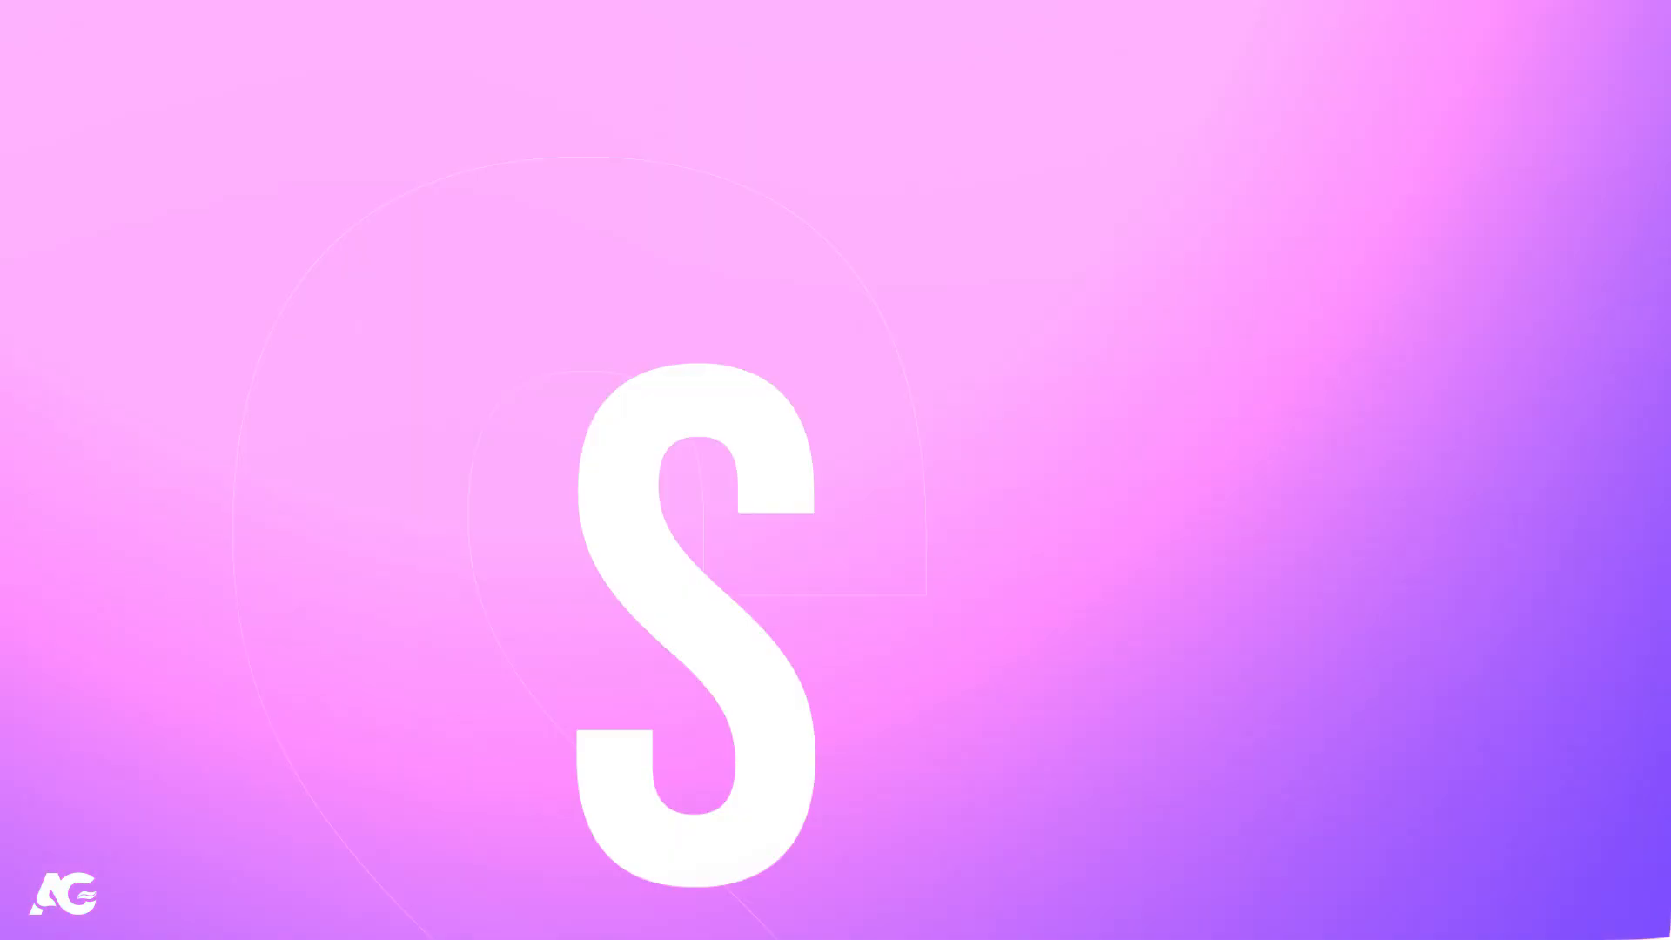